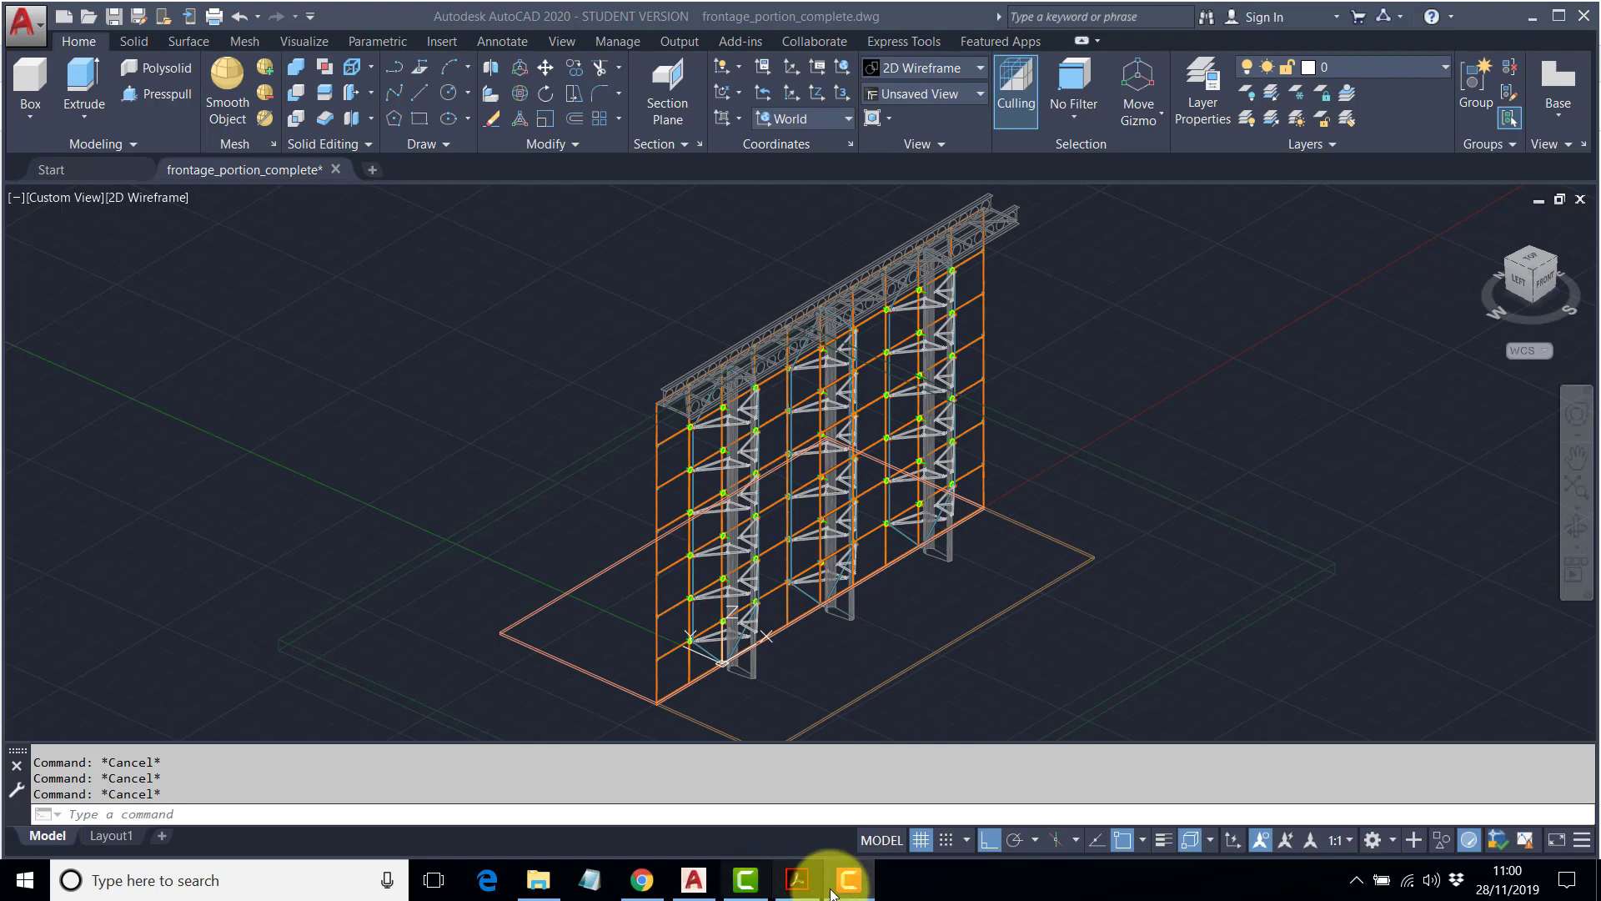
Switch to frontage_exploded_axonometric_a1.pdf in Acrobat and examine the exploded axonometric's glazing panels and connectors up close at 400%.
click(797, 880)
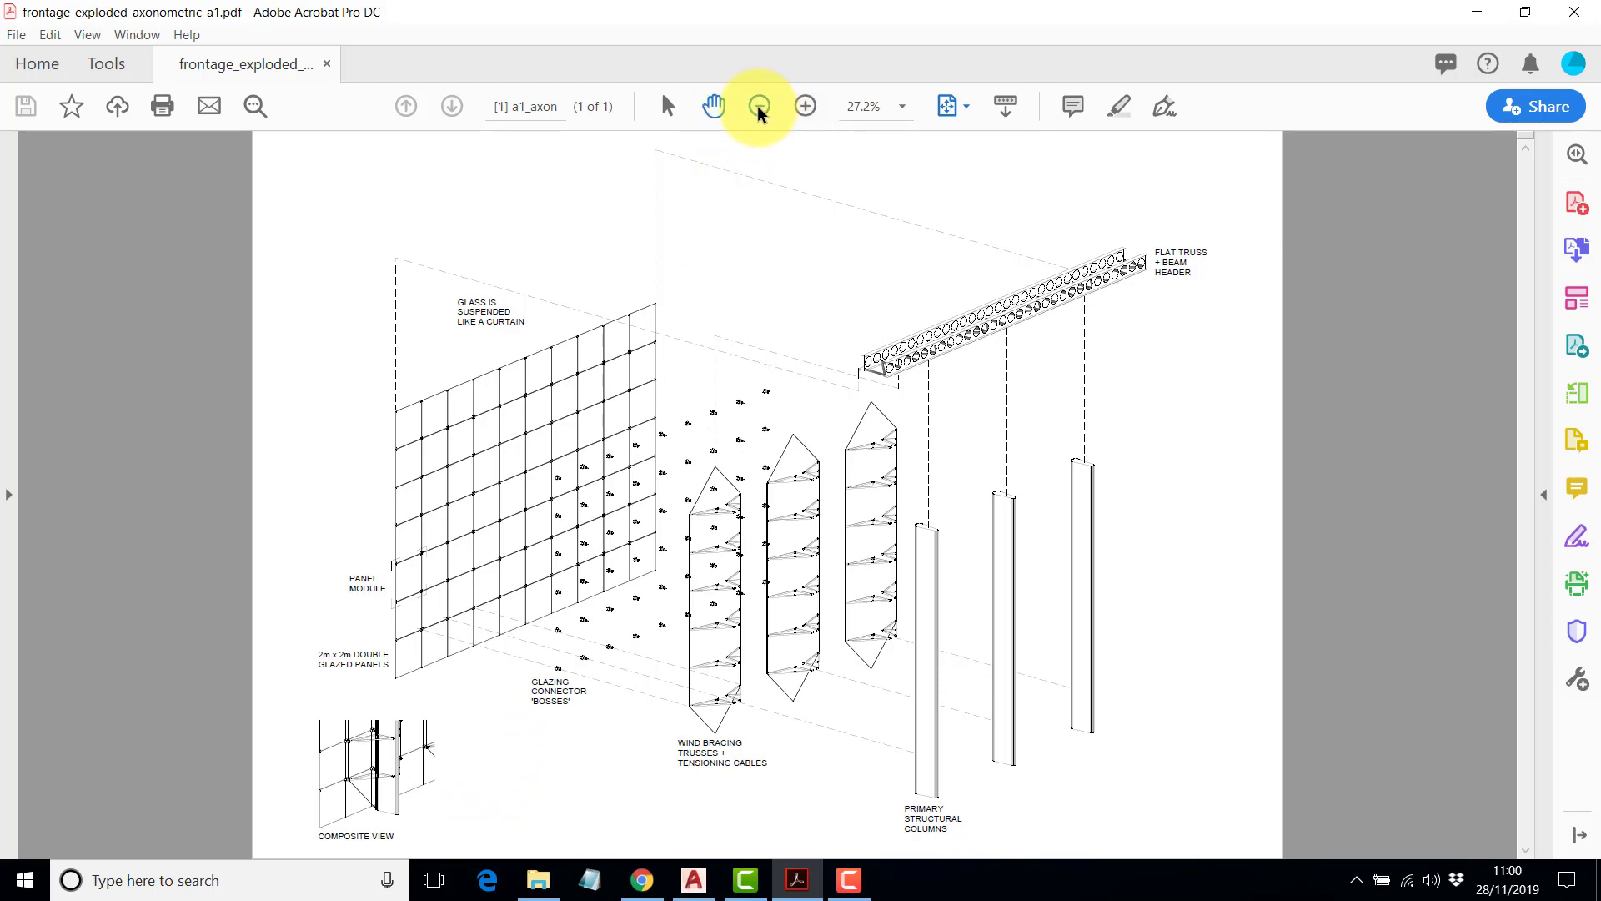
click(806, 106)
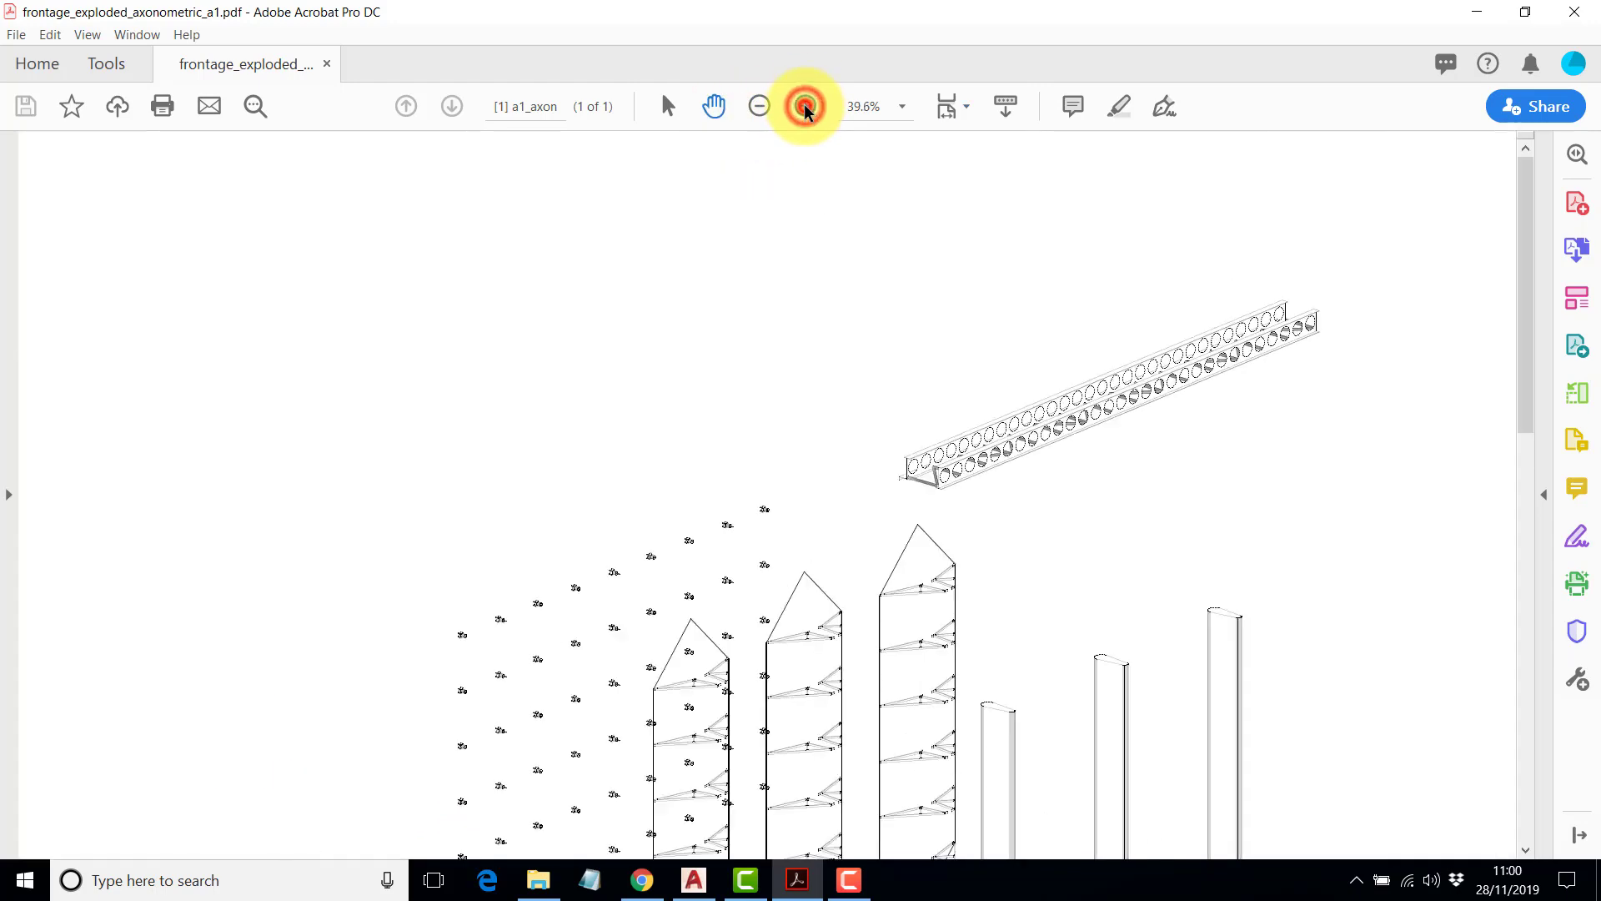
click(805, 106)
click(806, 106)
click(806, 106)
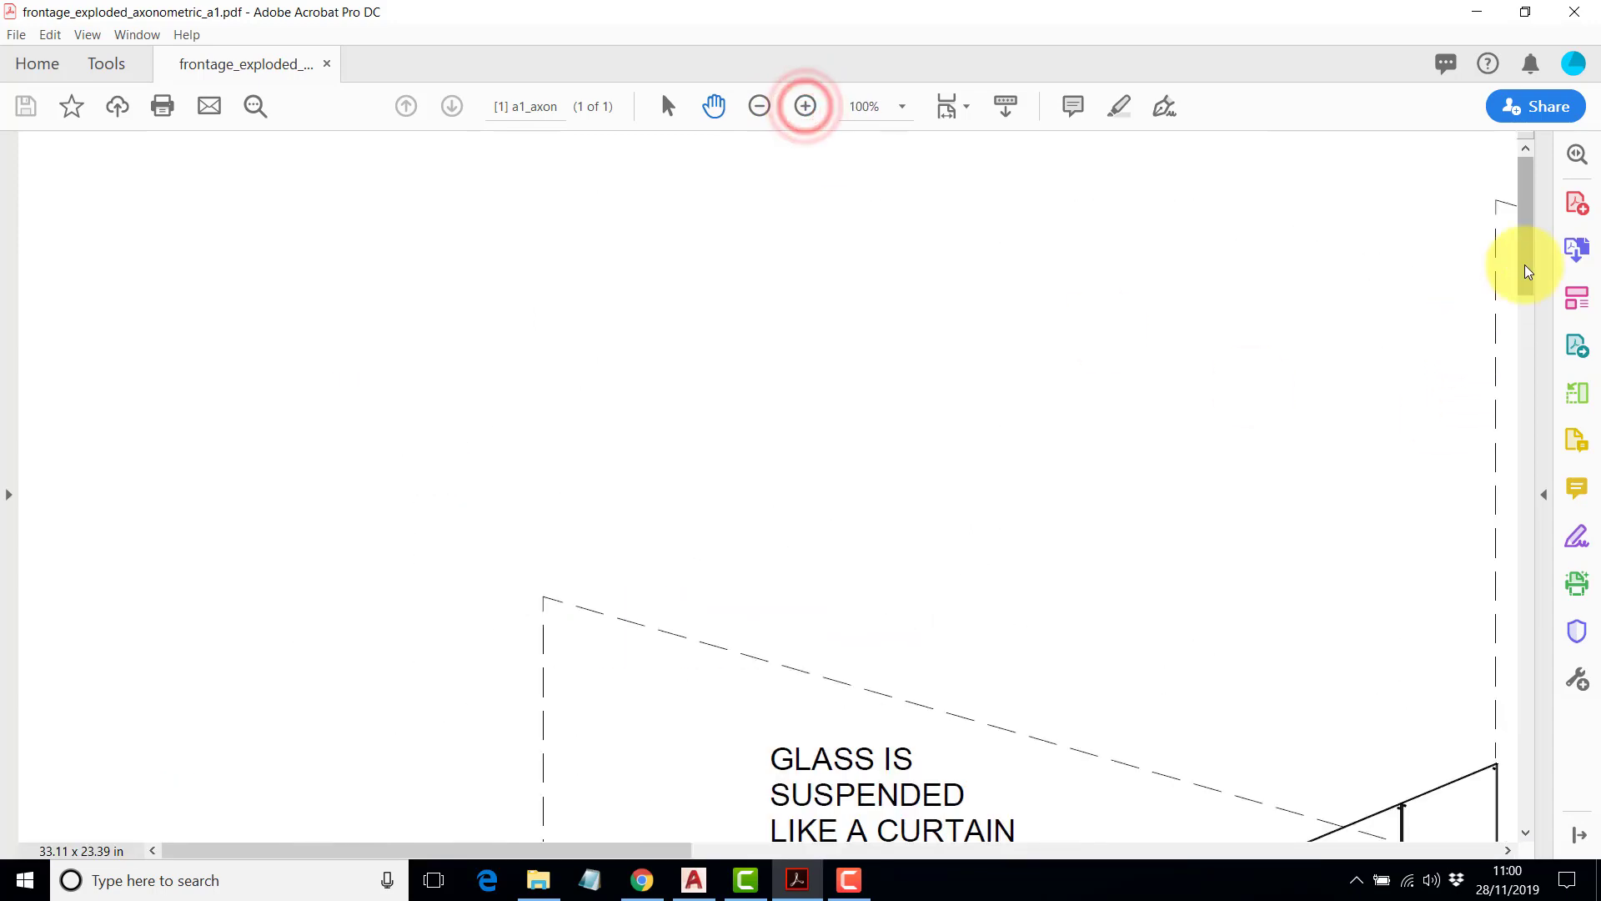
drag(1527, 268, 1527, 435)
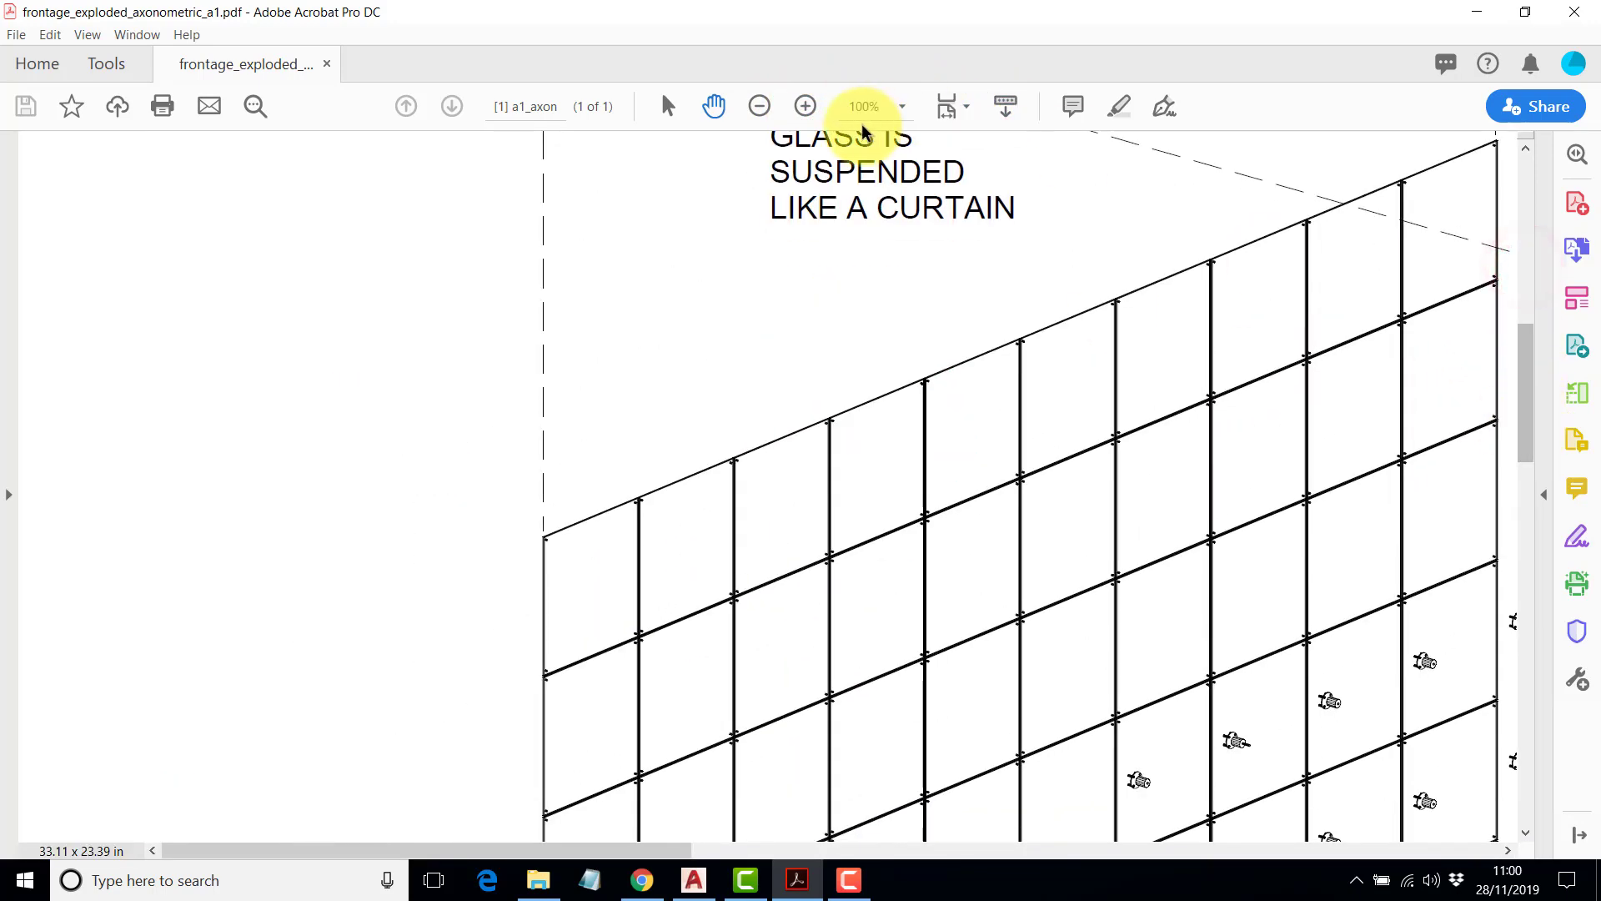
click(806, 106)
click(806, 106)
click(806, 106)
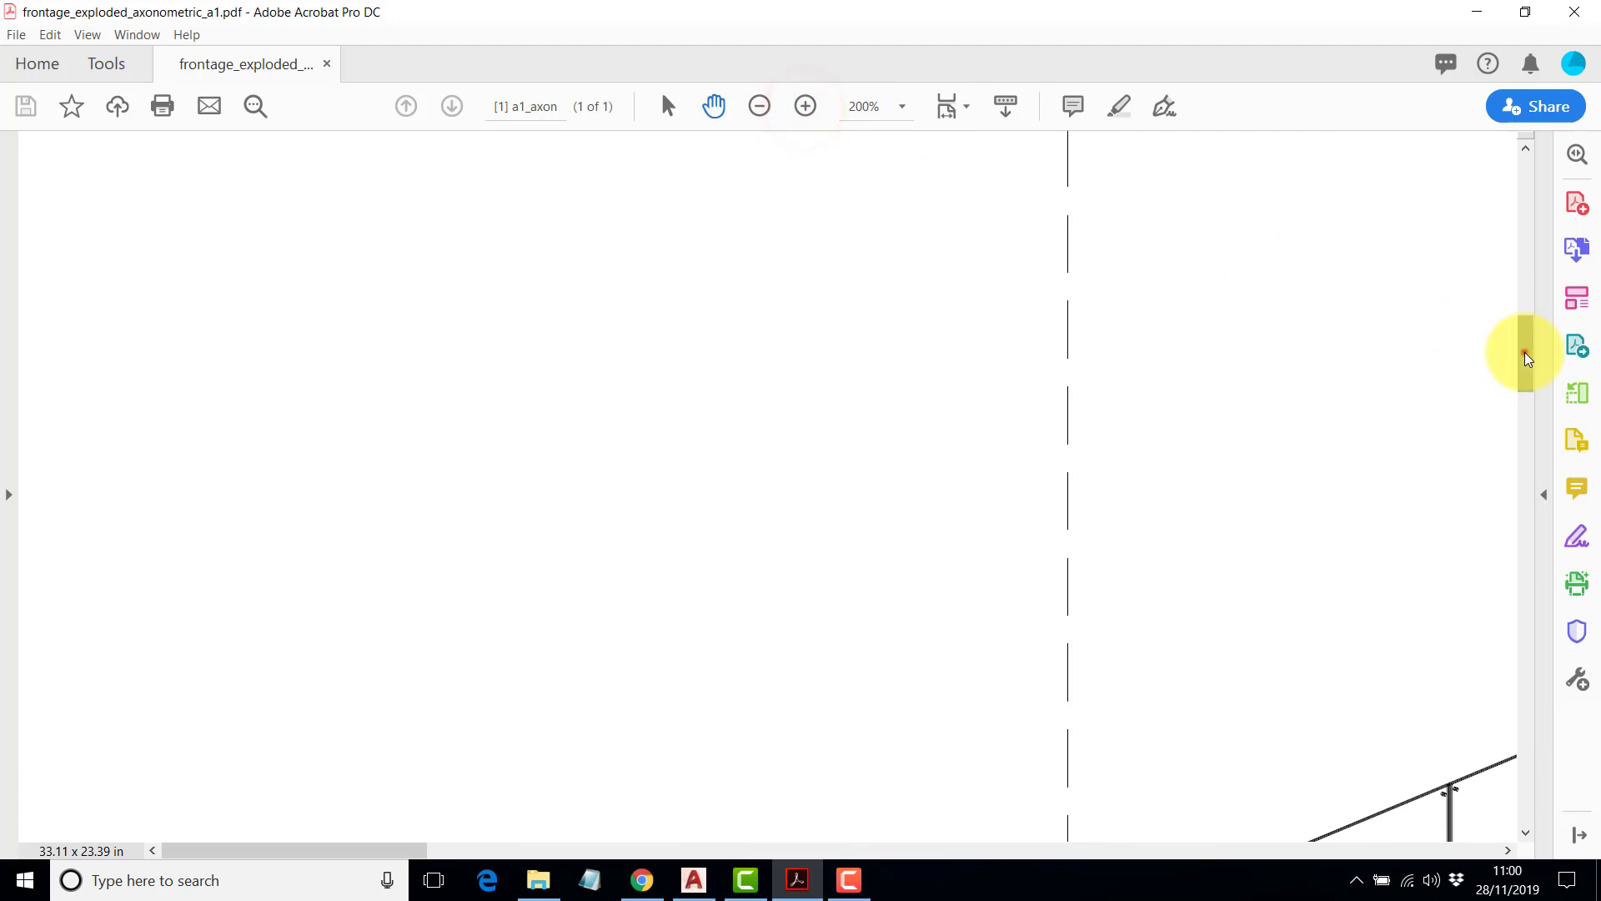
drag(1523, 350, 1518, 455)
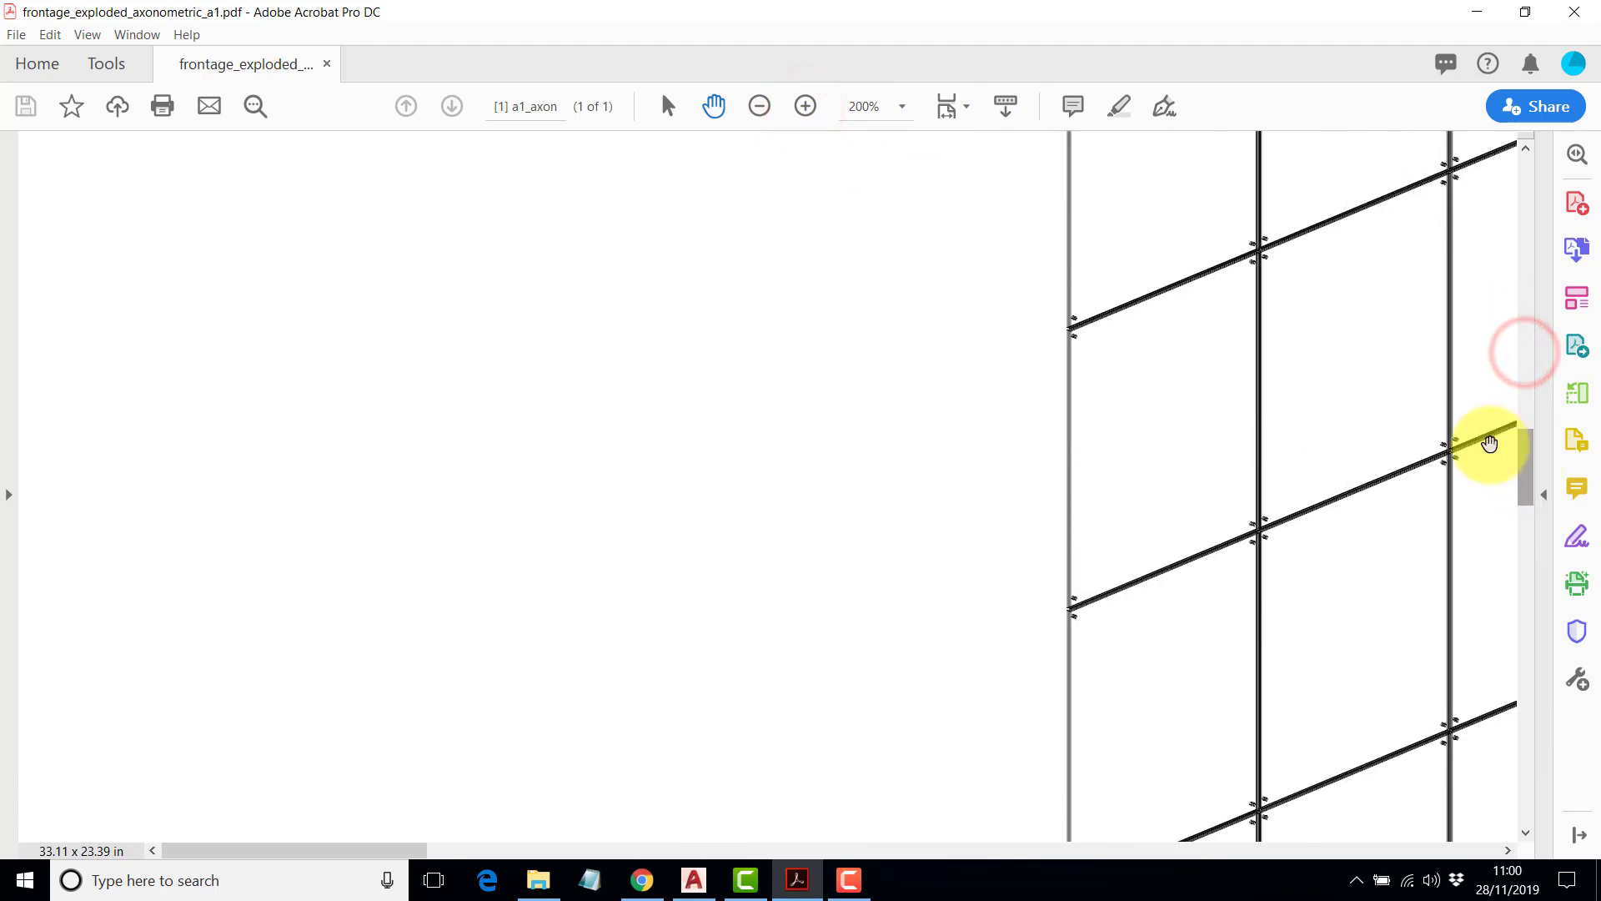
click(805, 106)
click(805, 106)
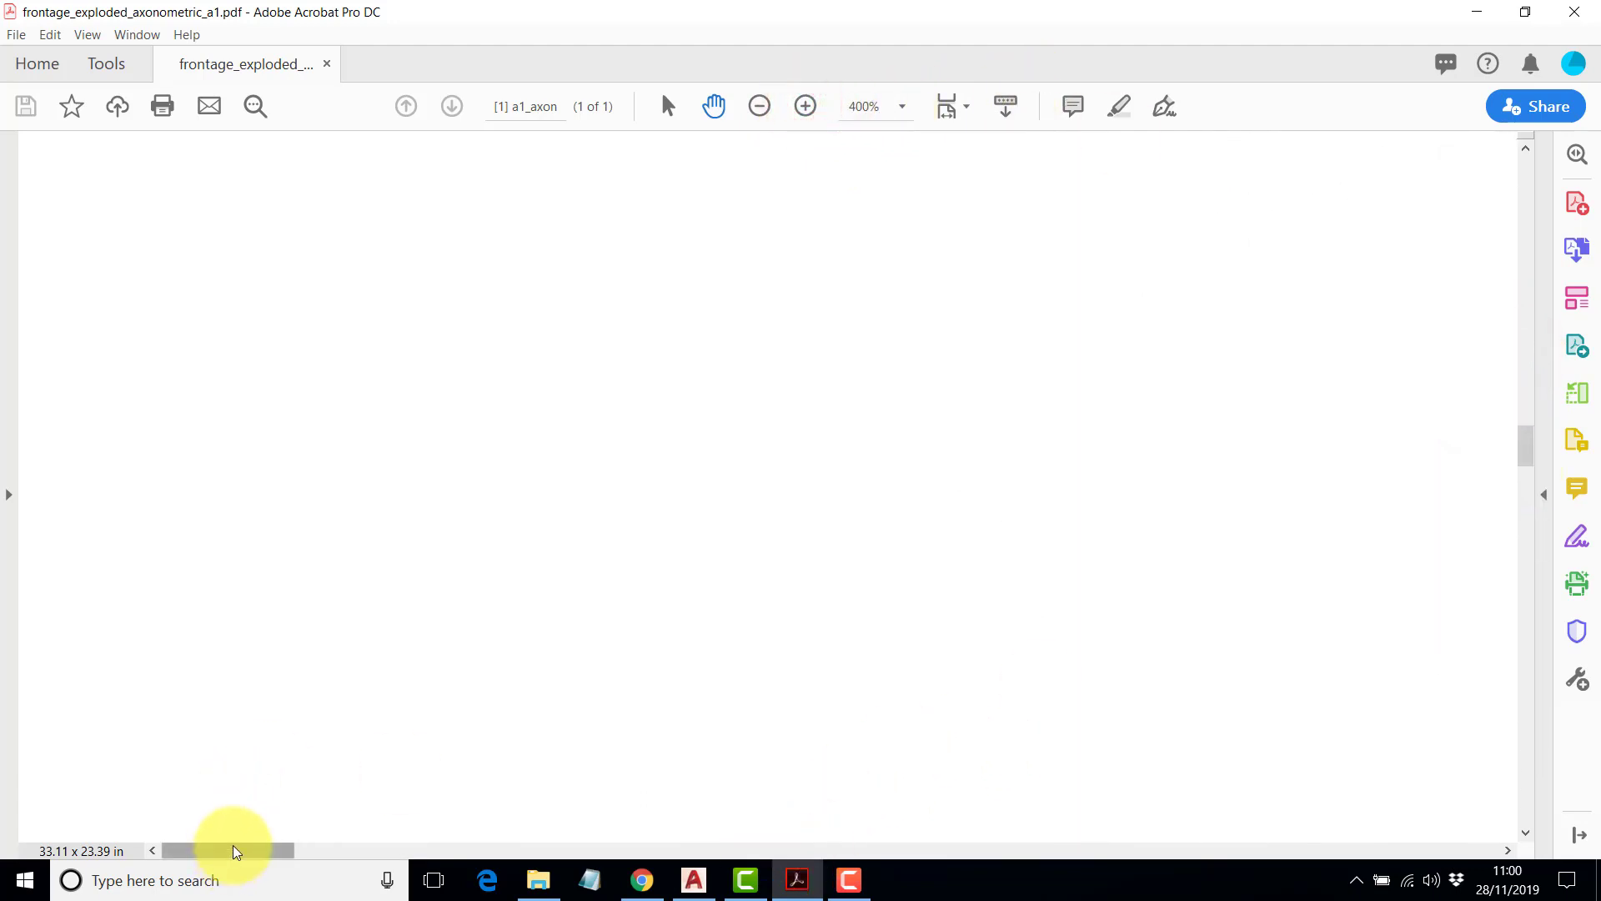
drag(229, 849, 411, 855)
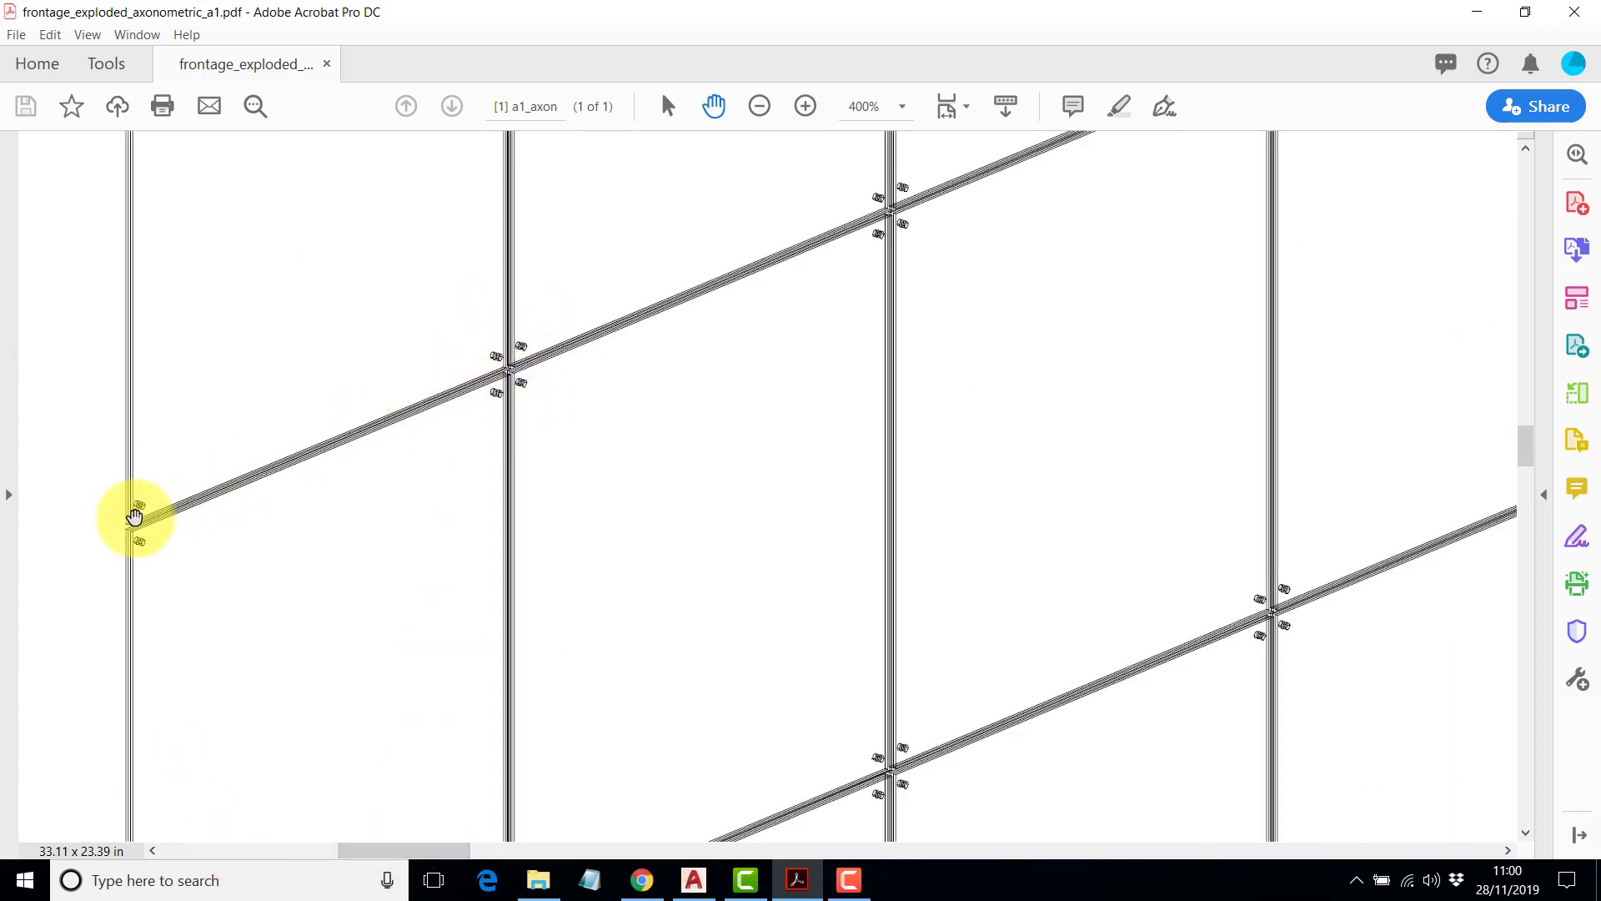
mouse_move(431, 851)
mouse_down()
mouse_move(963, 861)
mouse_move(840, 847)
mouse_up()
Switch to AutoCAD and move three glazing panels from the frontage's near end column outward along the Y axis by about 4760 units.
click(694, 880)
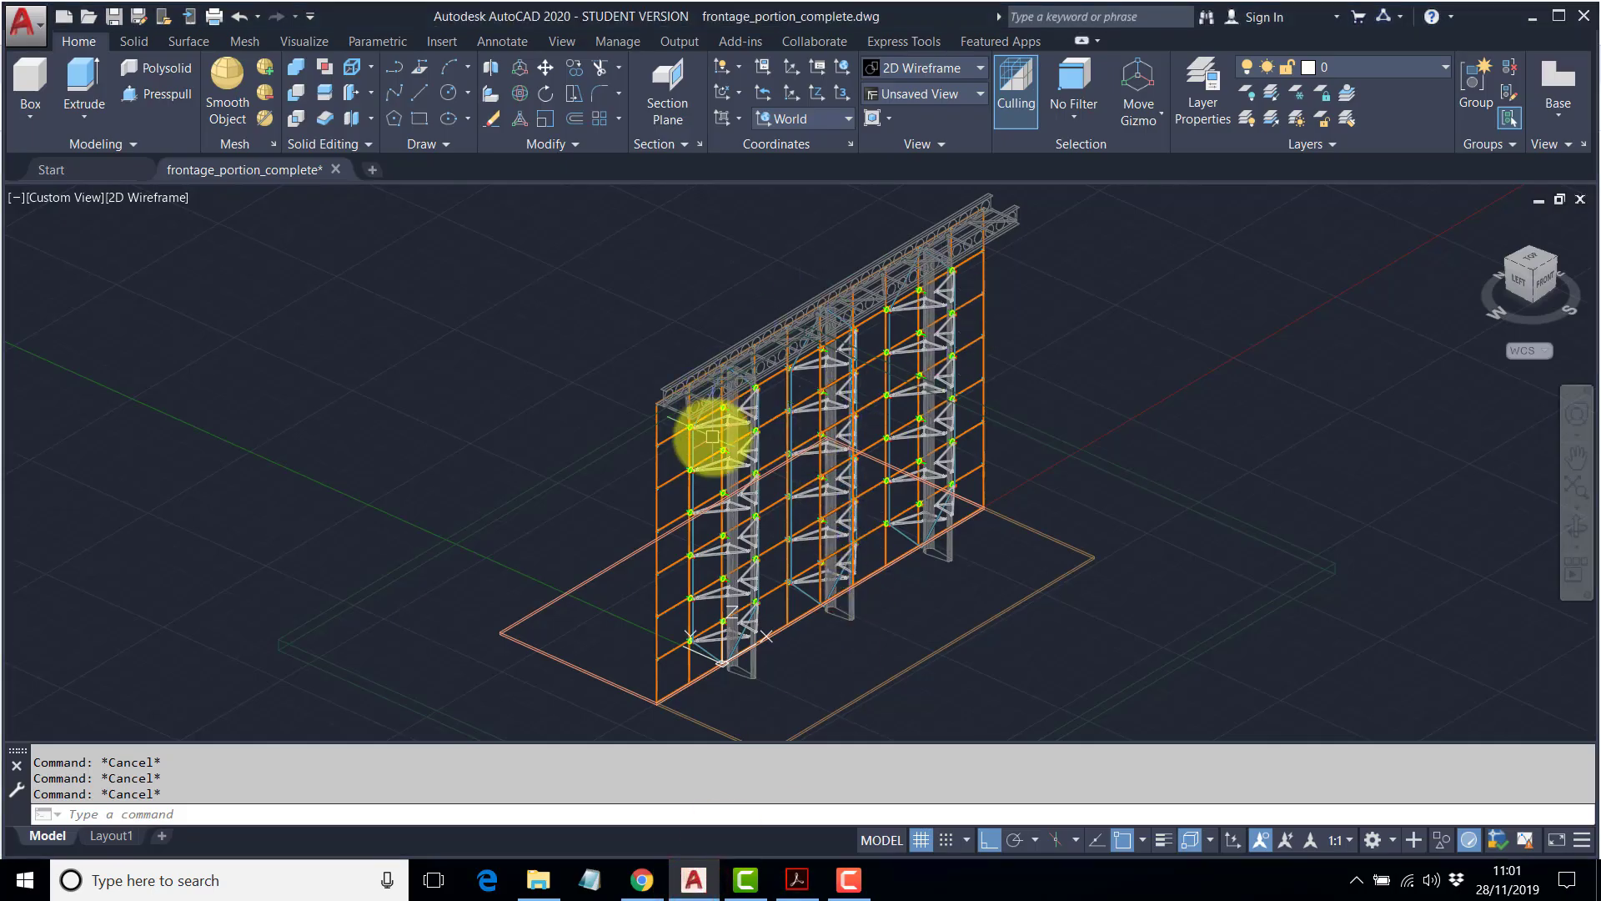
text(m)
key(Return)
click(660, 471)
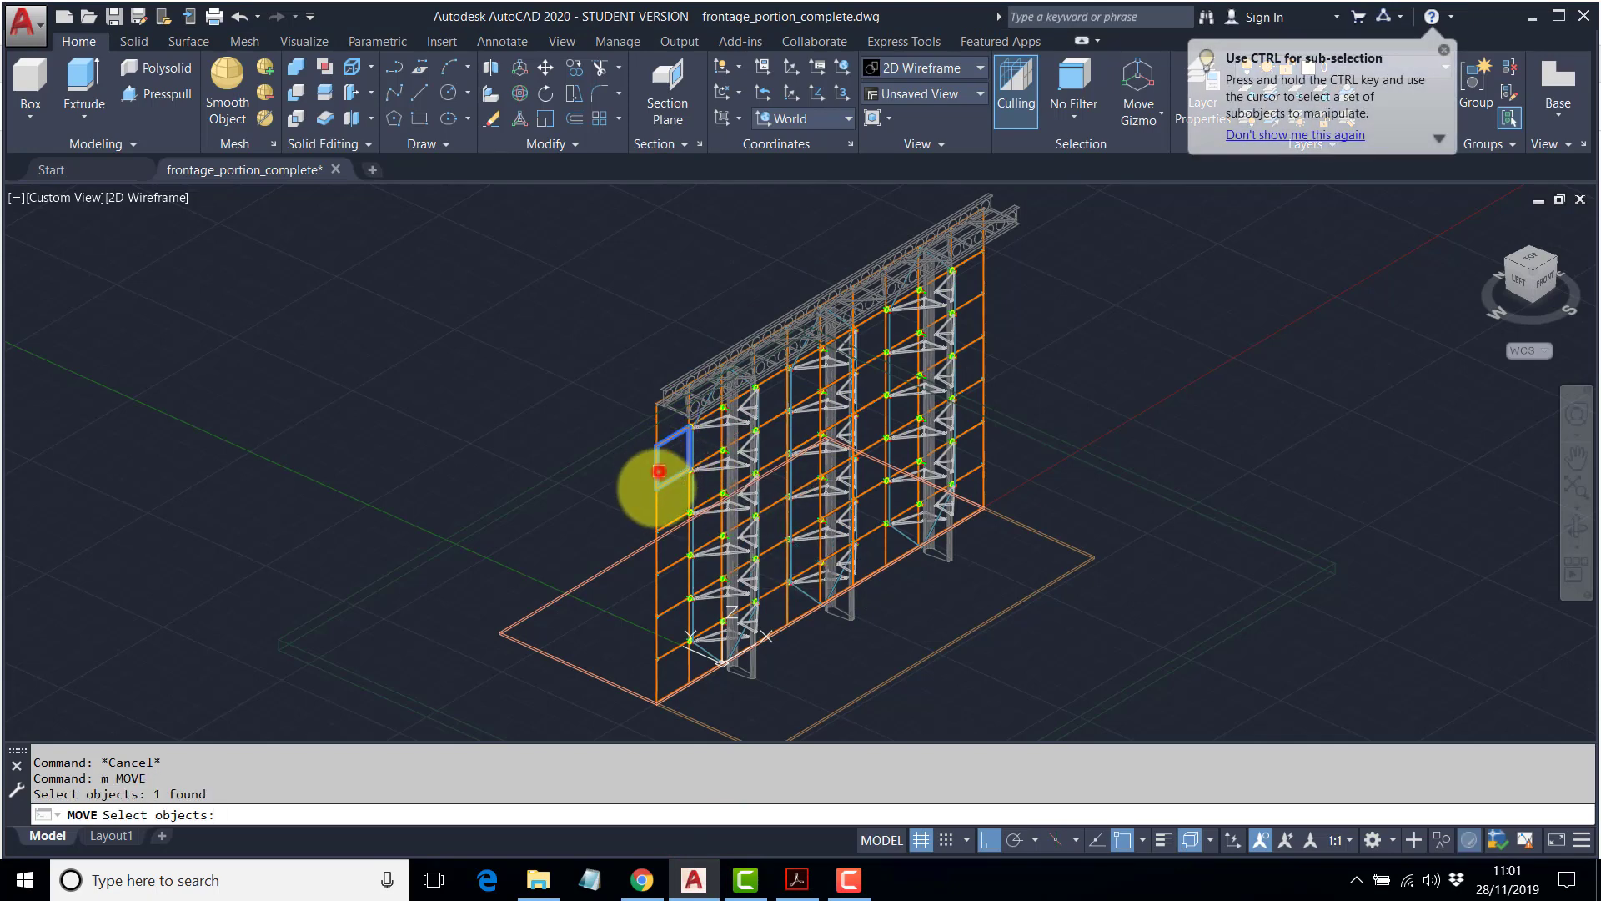
click(659, 514)
click(659, 556)
key(Return)
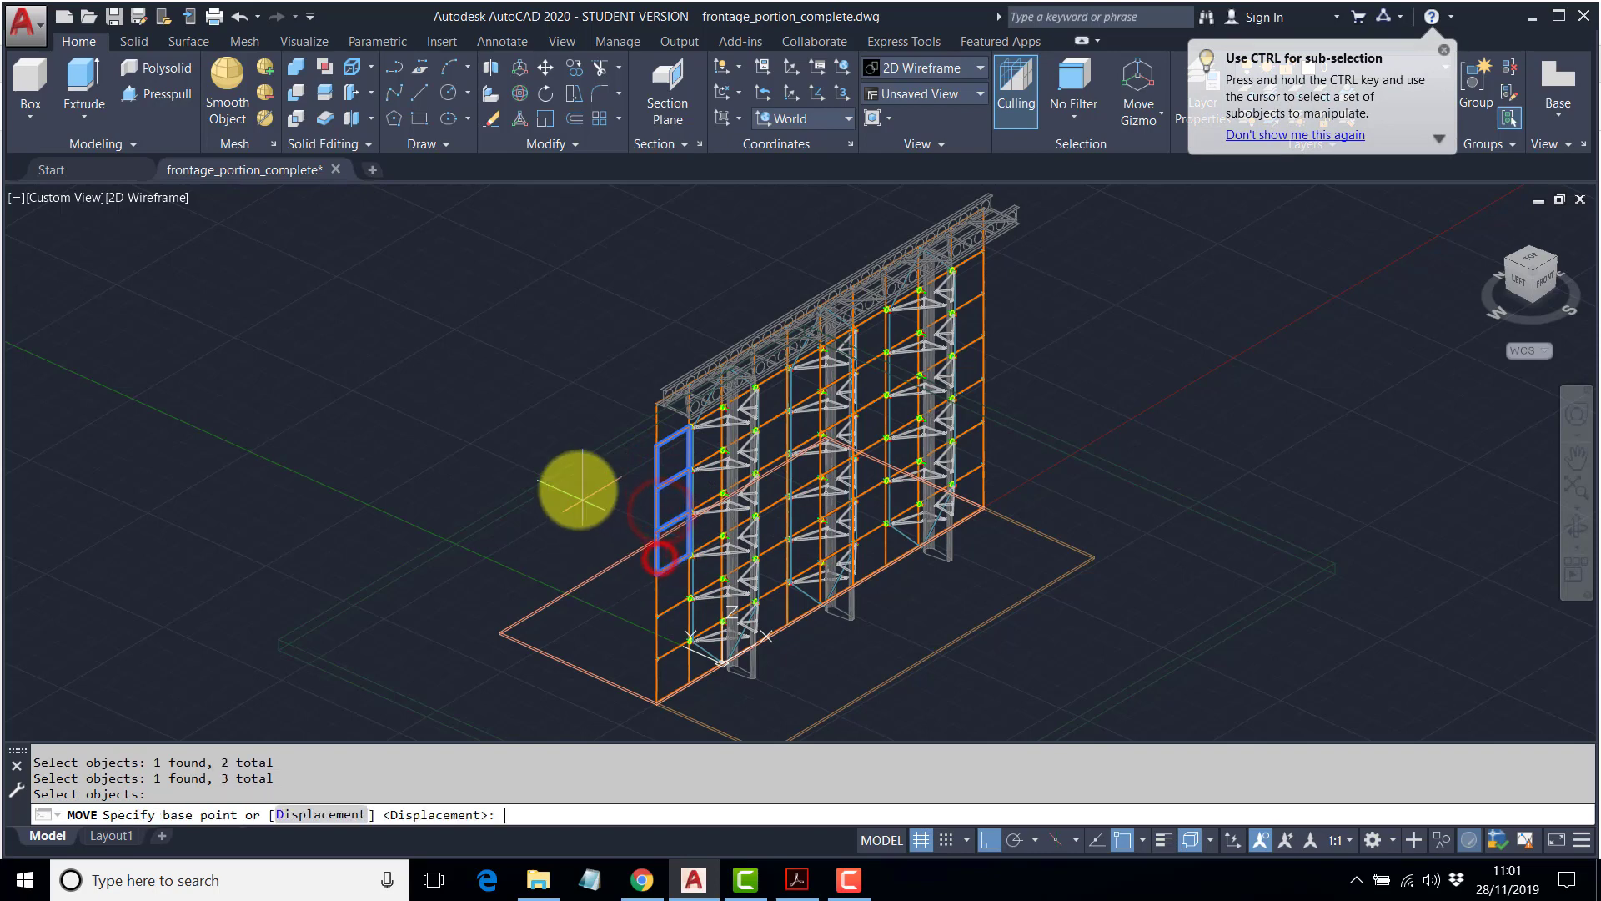
click(526, 452)
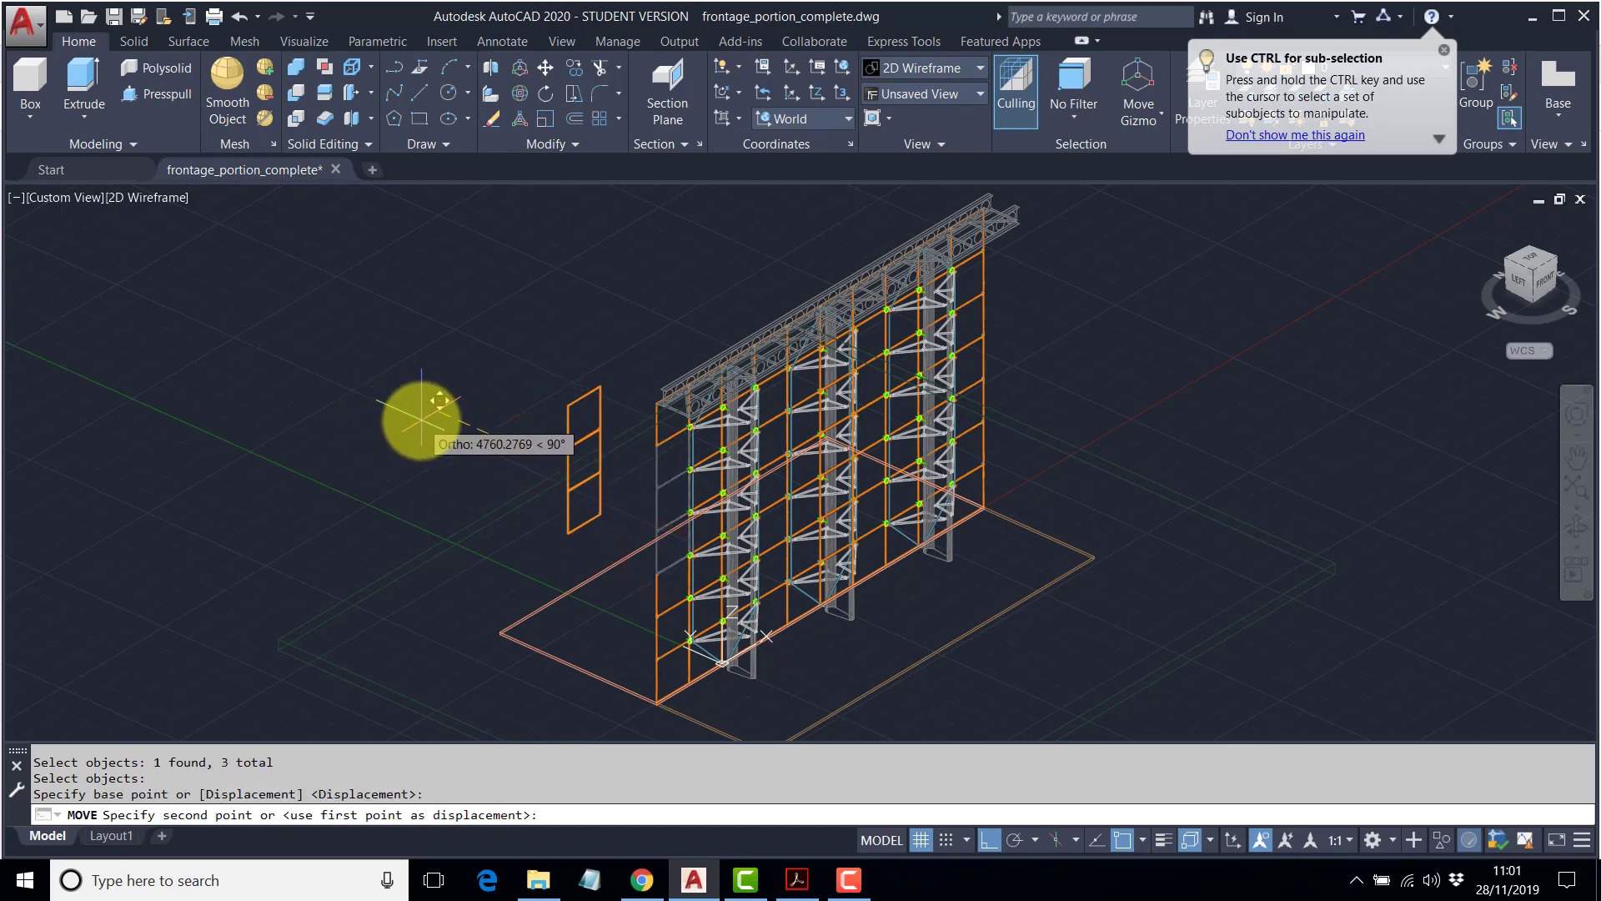
click(421, 417)
Move one wind bracing truss near the frontage's end outward along the Y axis by about 4831 units and inspect it up close.
key(space)
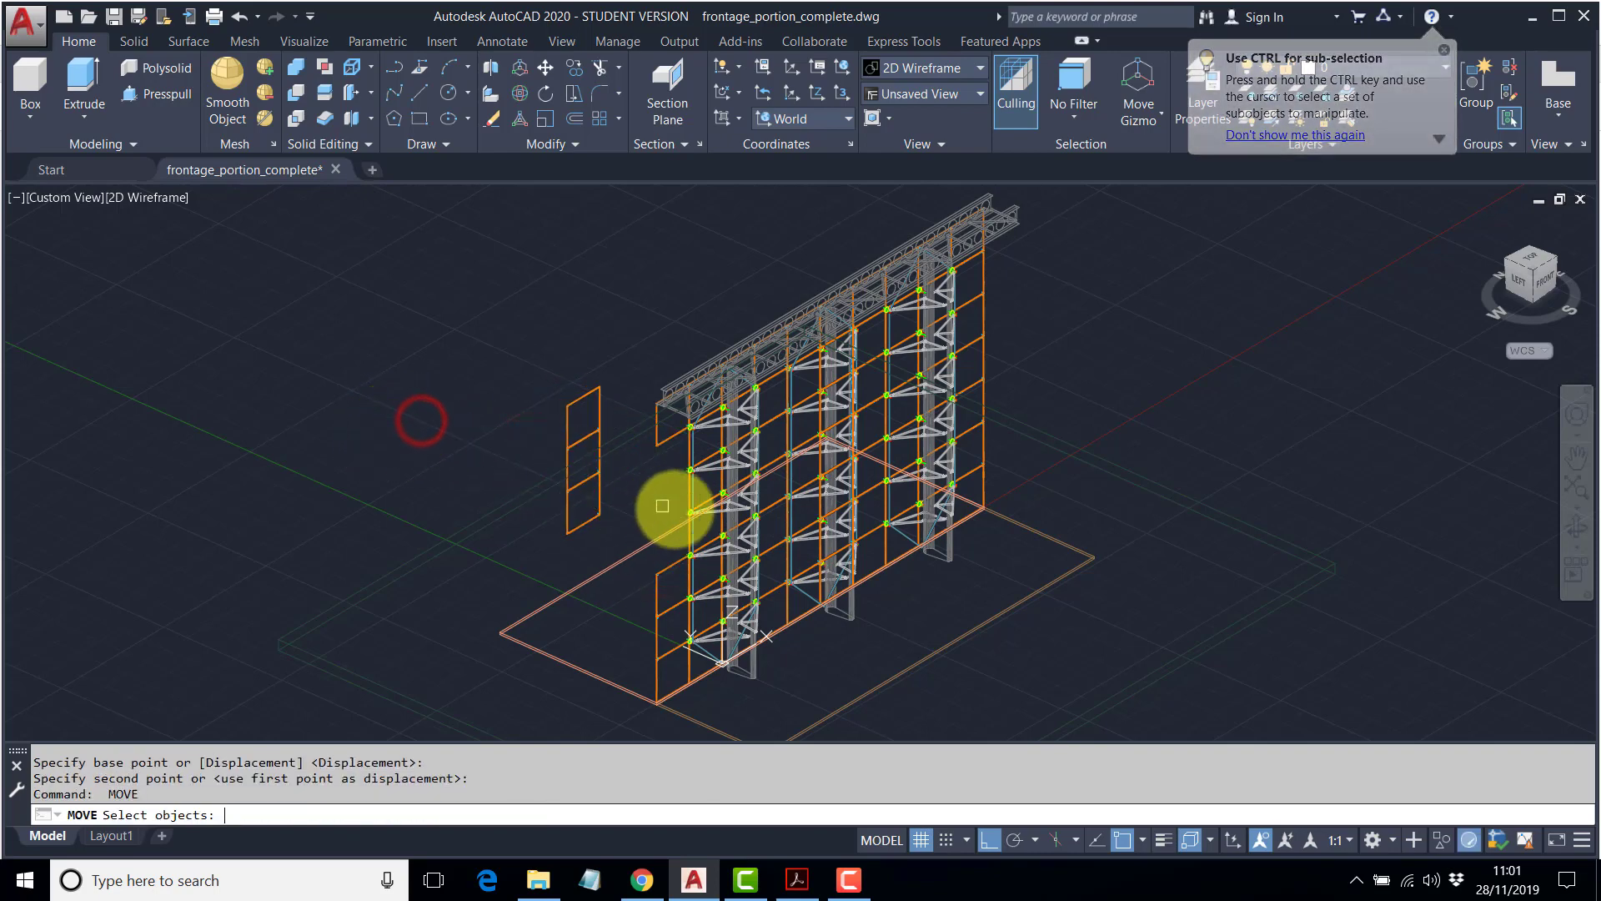
click(714, 472)
key(Return)
click(388, 475)
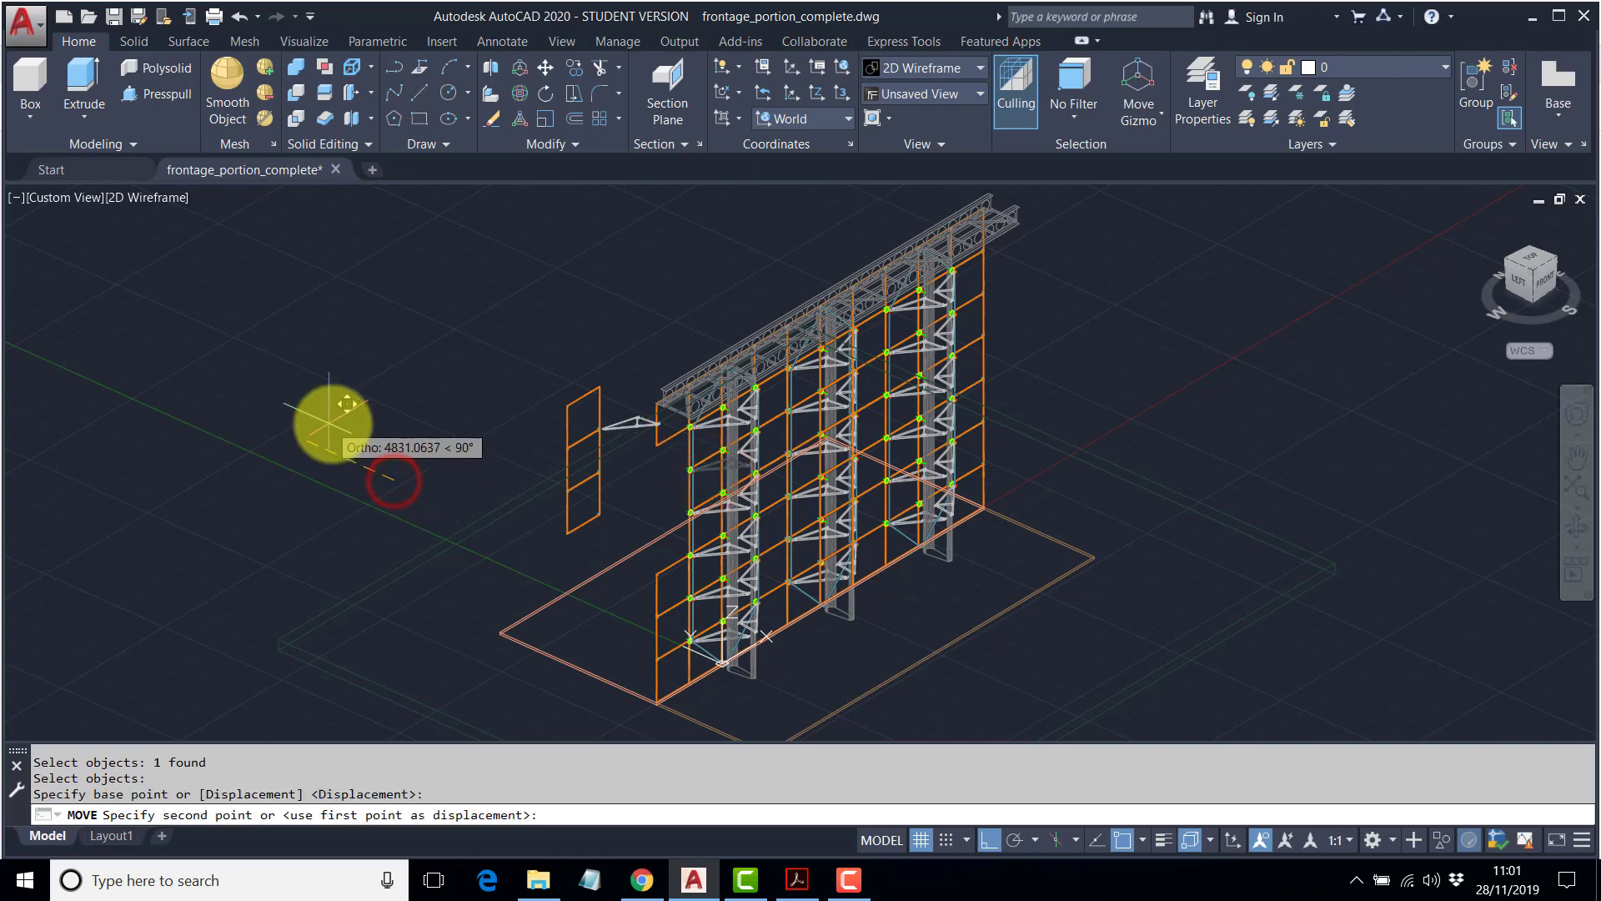
click(326, 414)
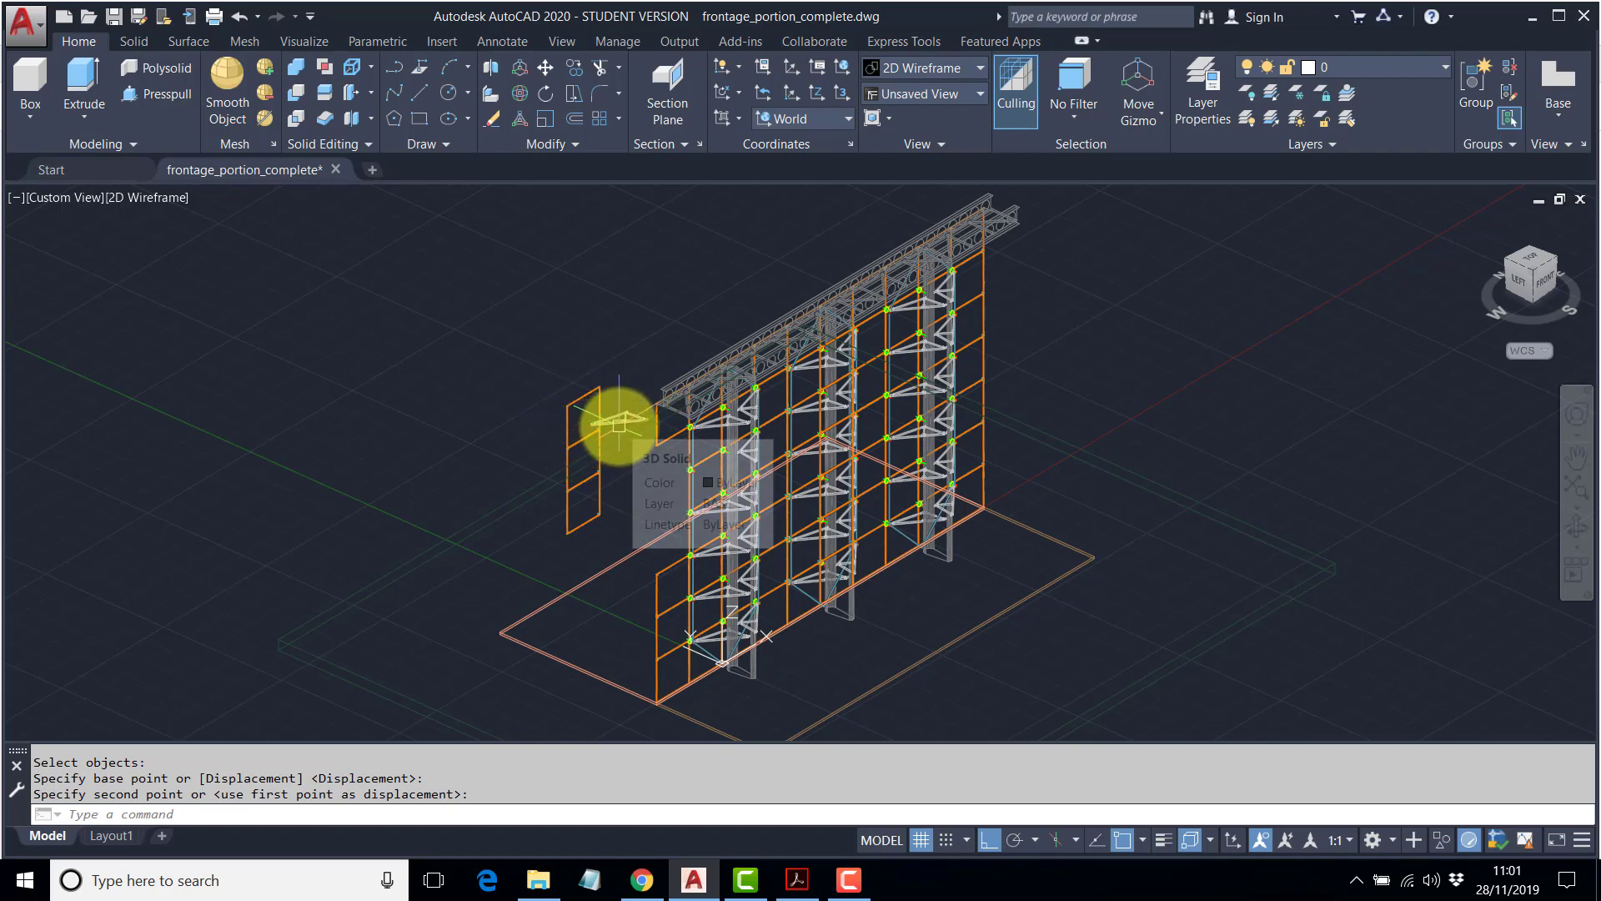
key(Escape)
scroll(619, 426, up, 6)
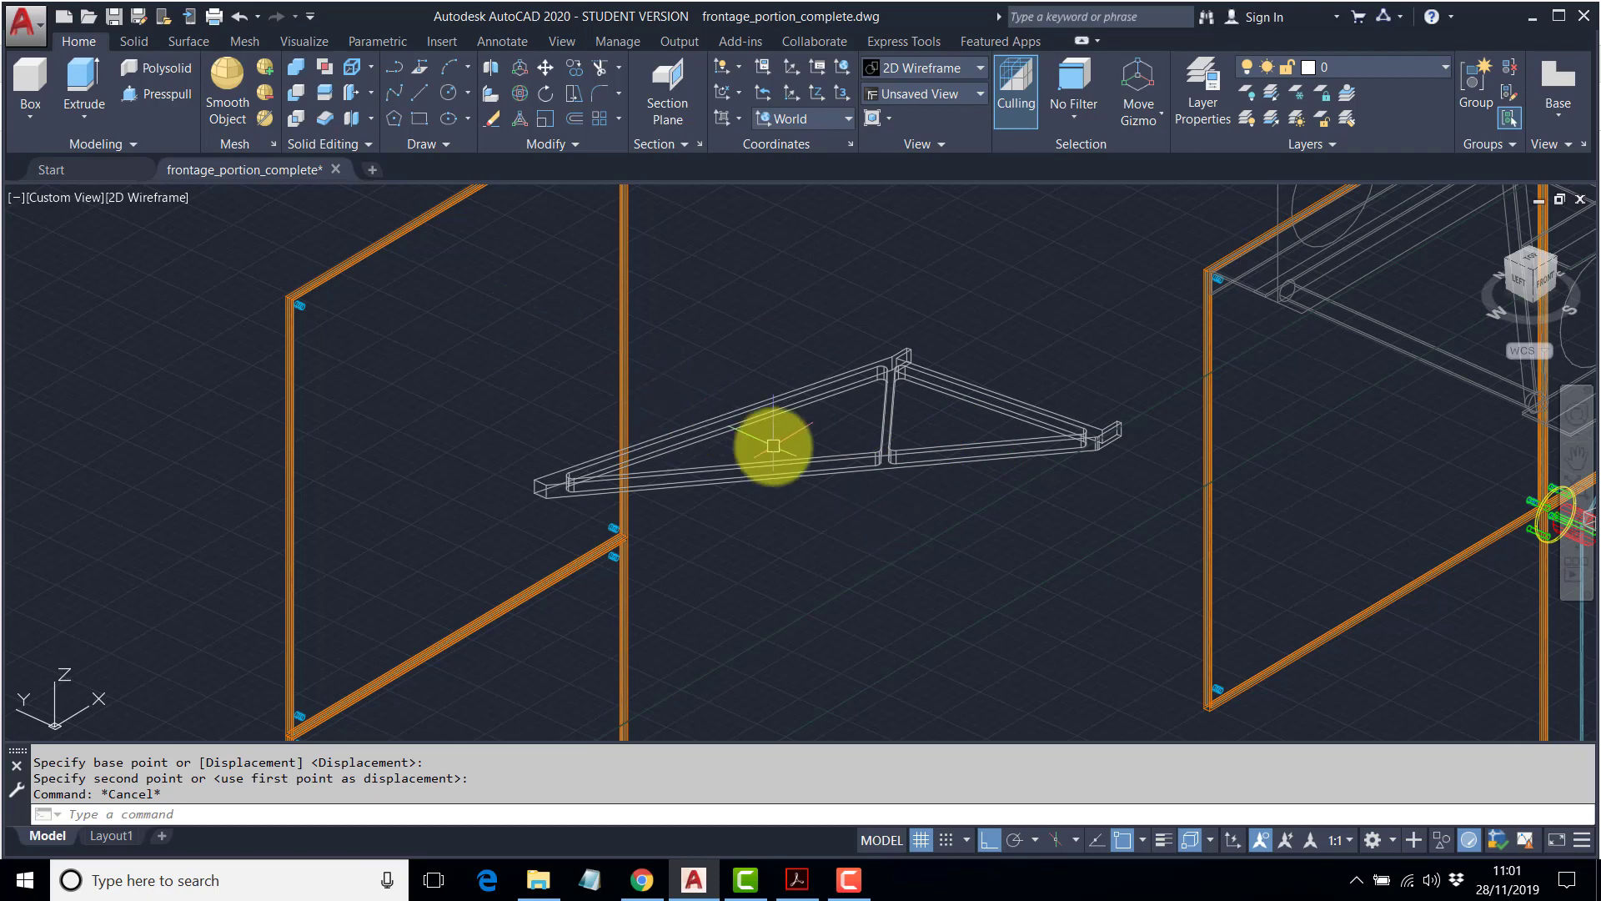
scroll(779, 446, down, 2)
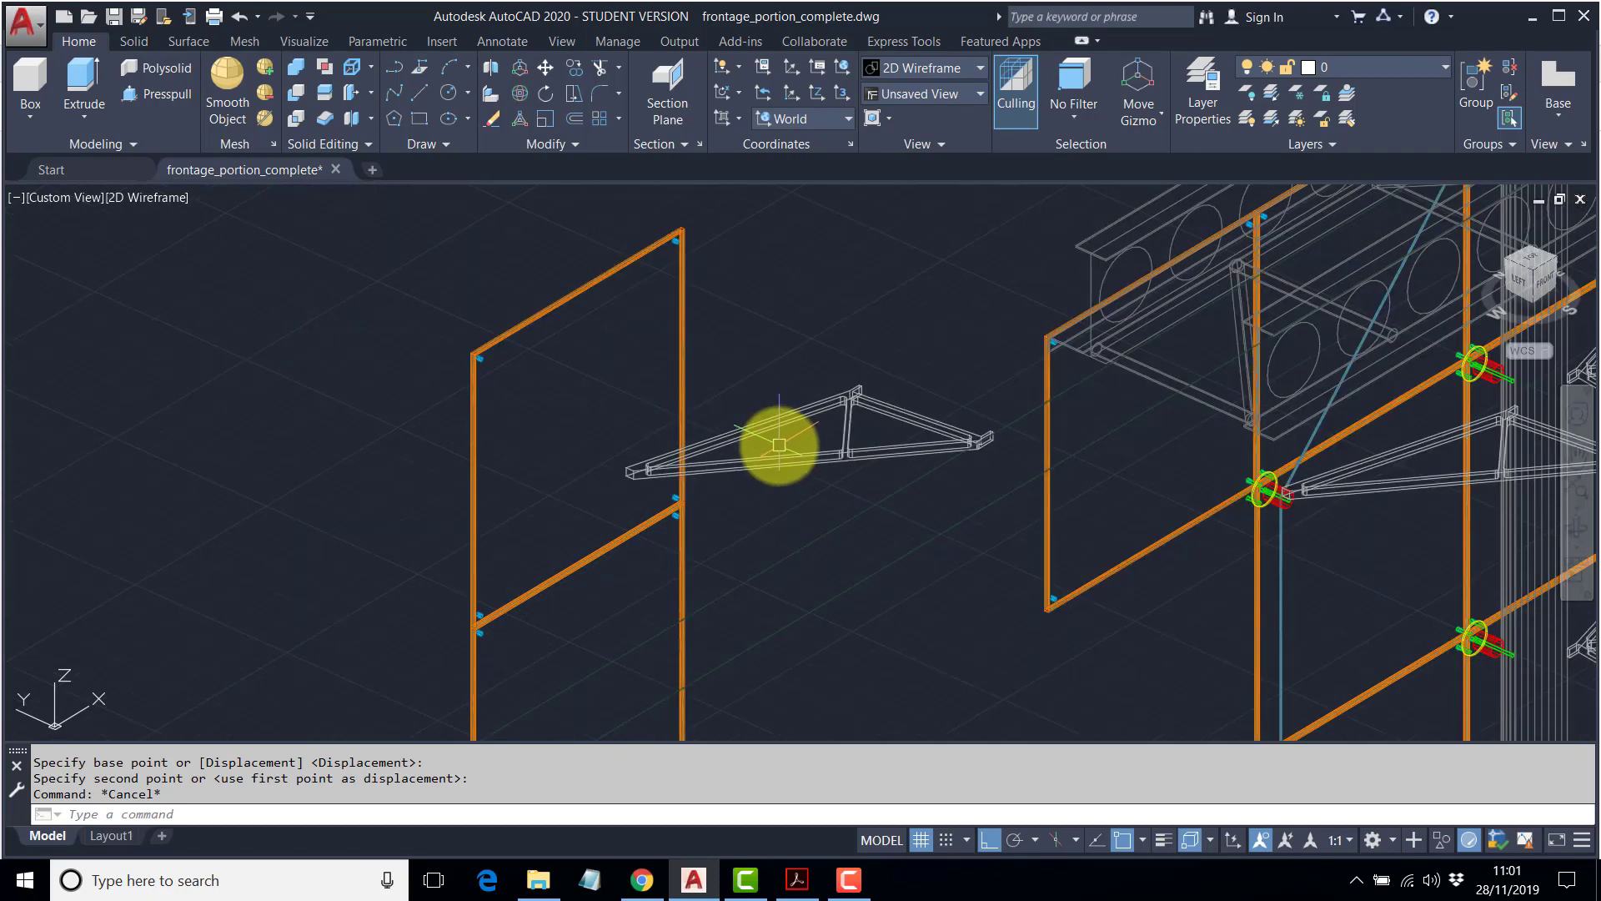
Undo the moves of the bracing truss and the three glazing panels.
key(space)
key(space)
key(space)
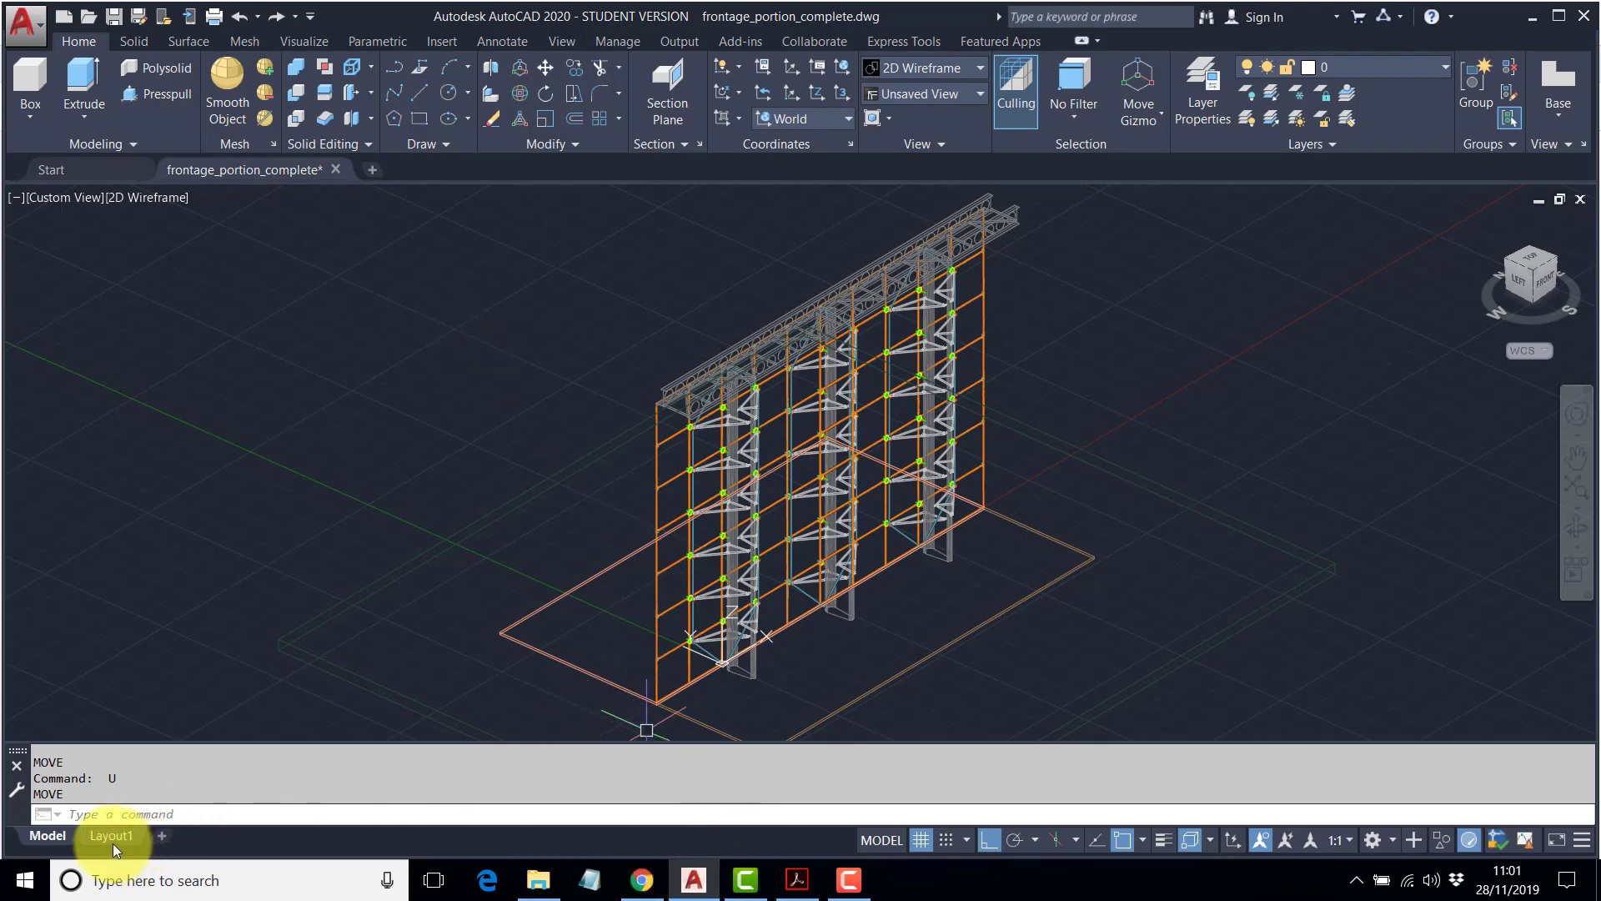
Switch to Layout1 and modify its page setup to use the DWG To PDF.pc3 plotter.
mouse_move(111, 838)
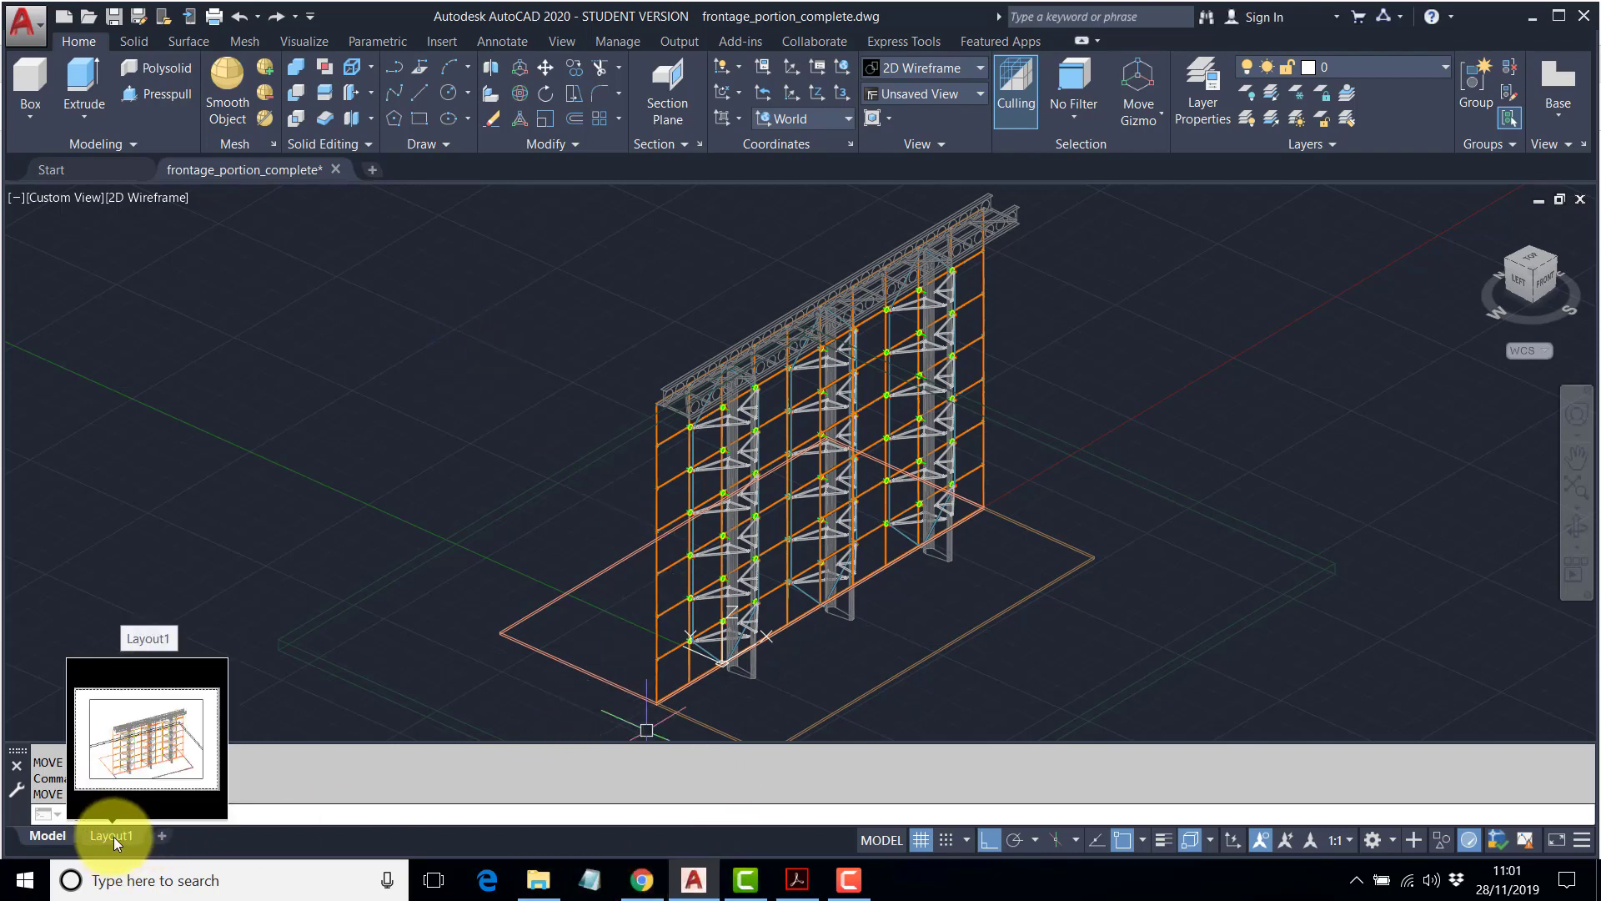
click(113, 837)
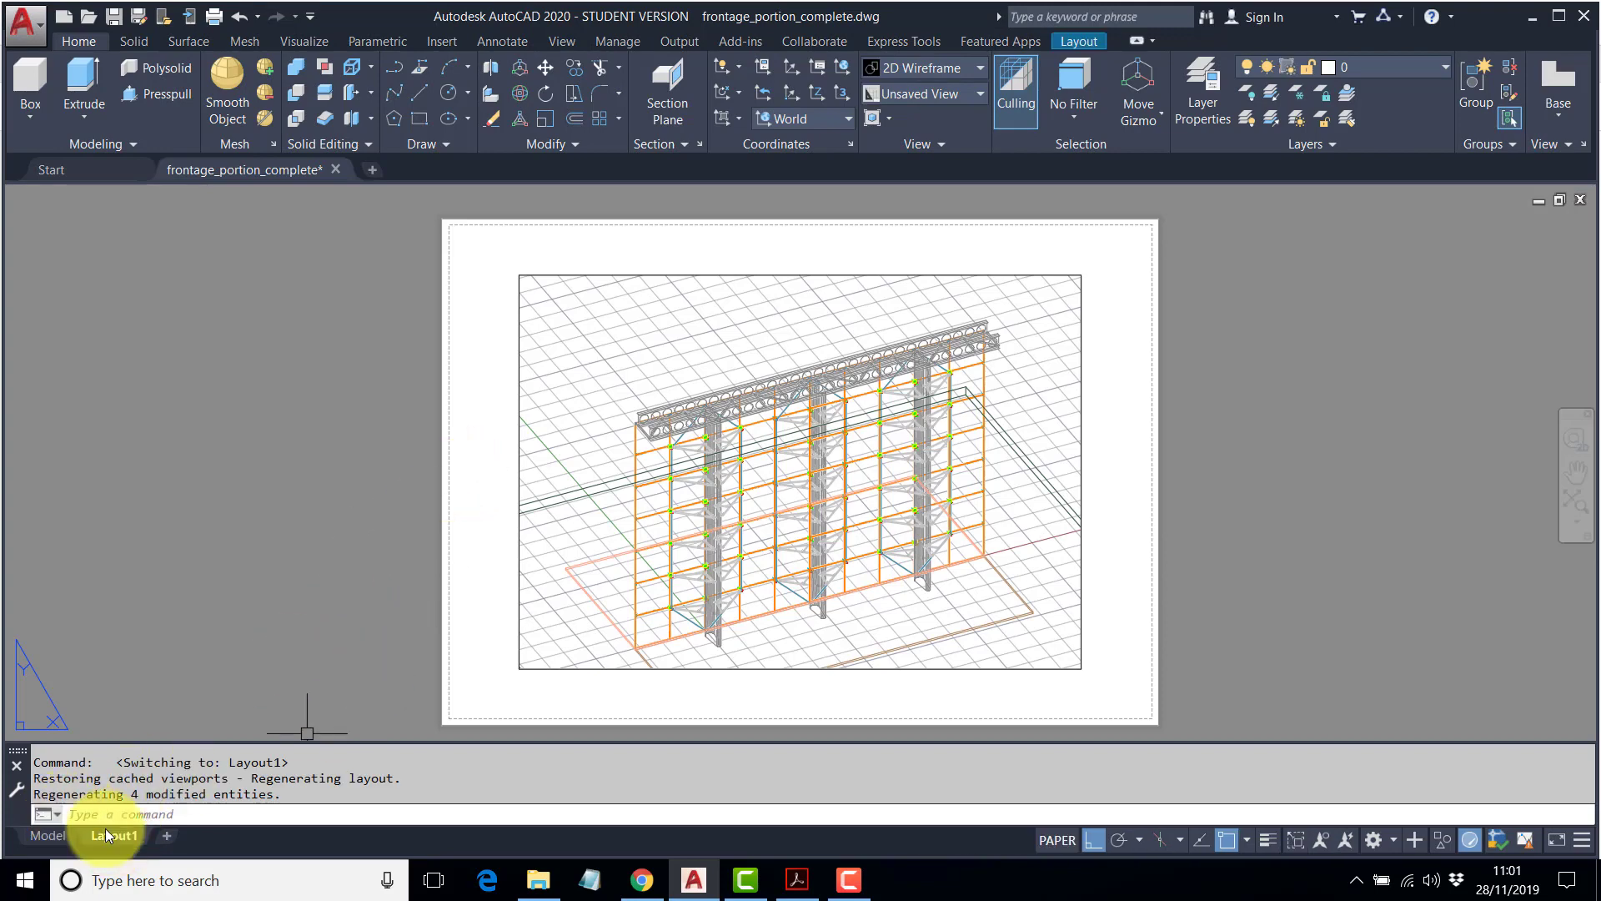
right_click(121, 838)
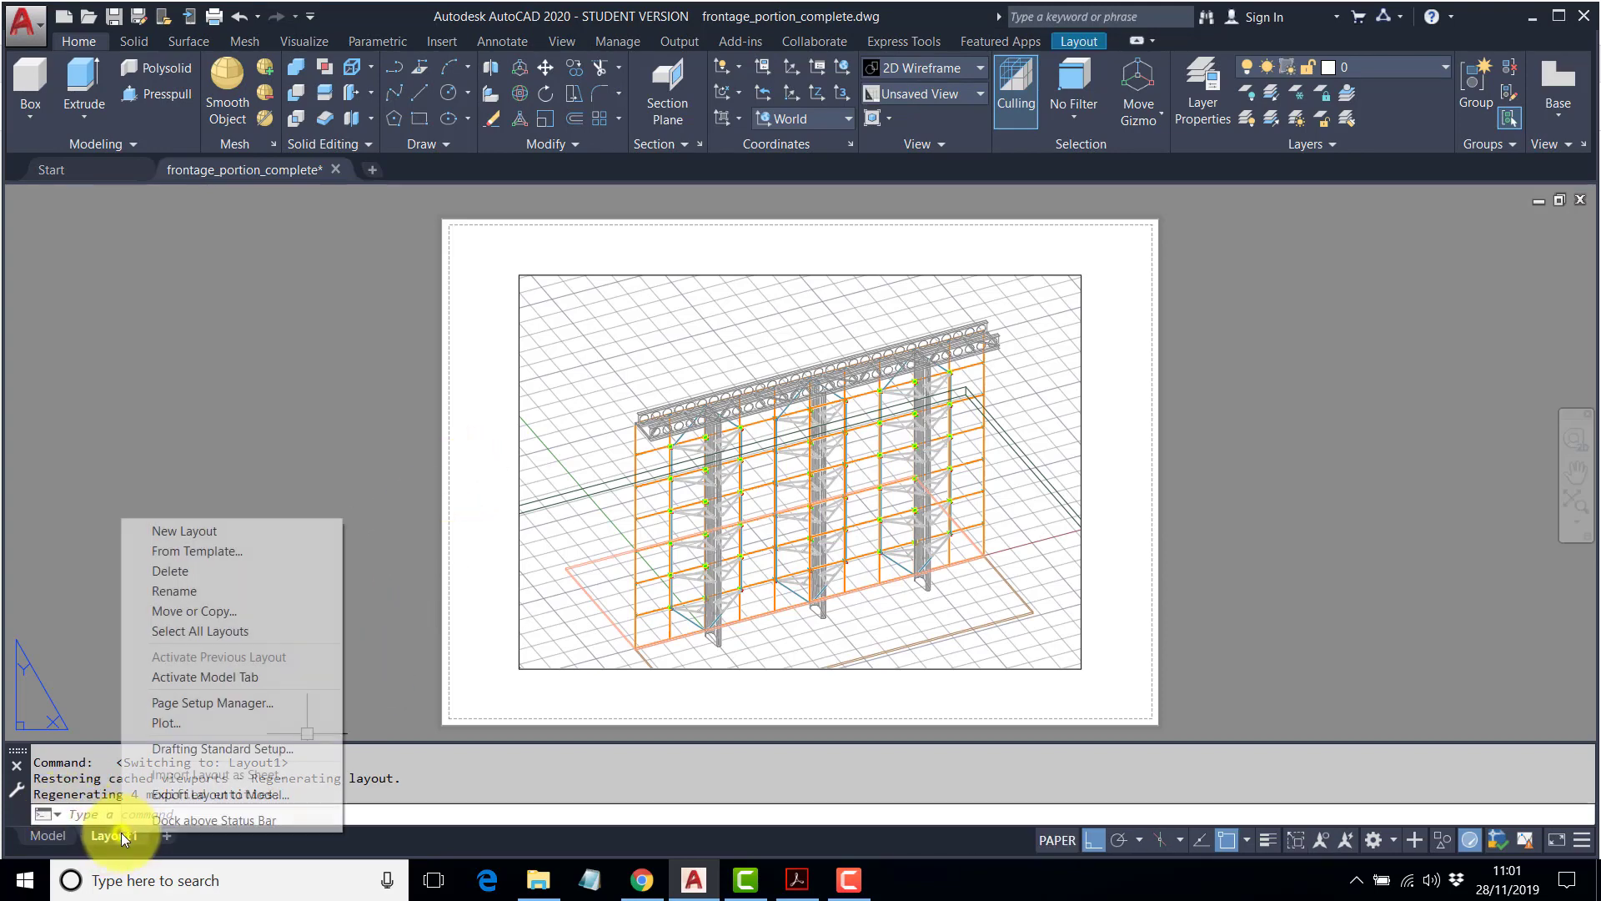
click(228, 703)
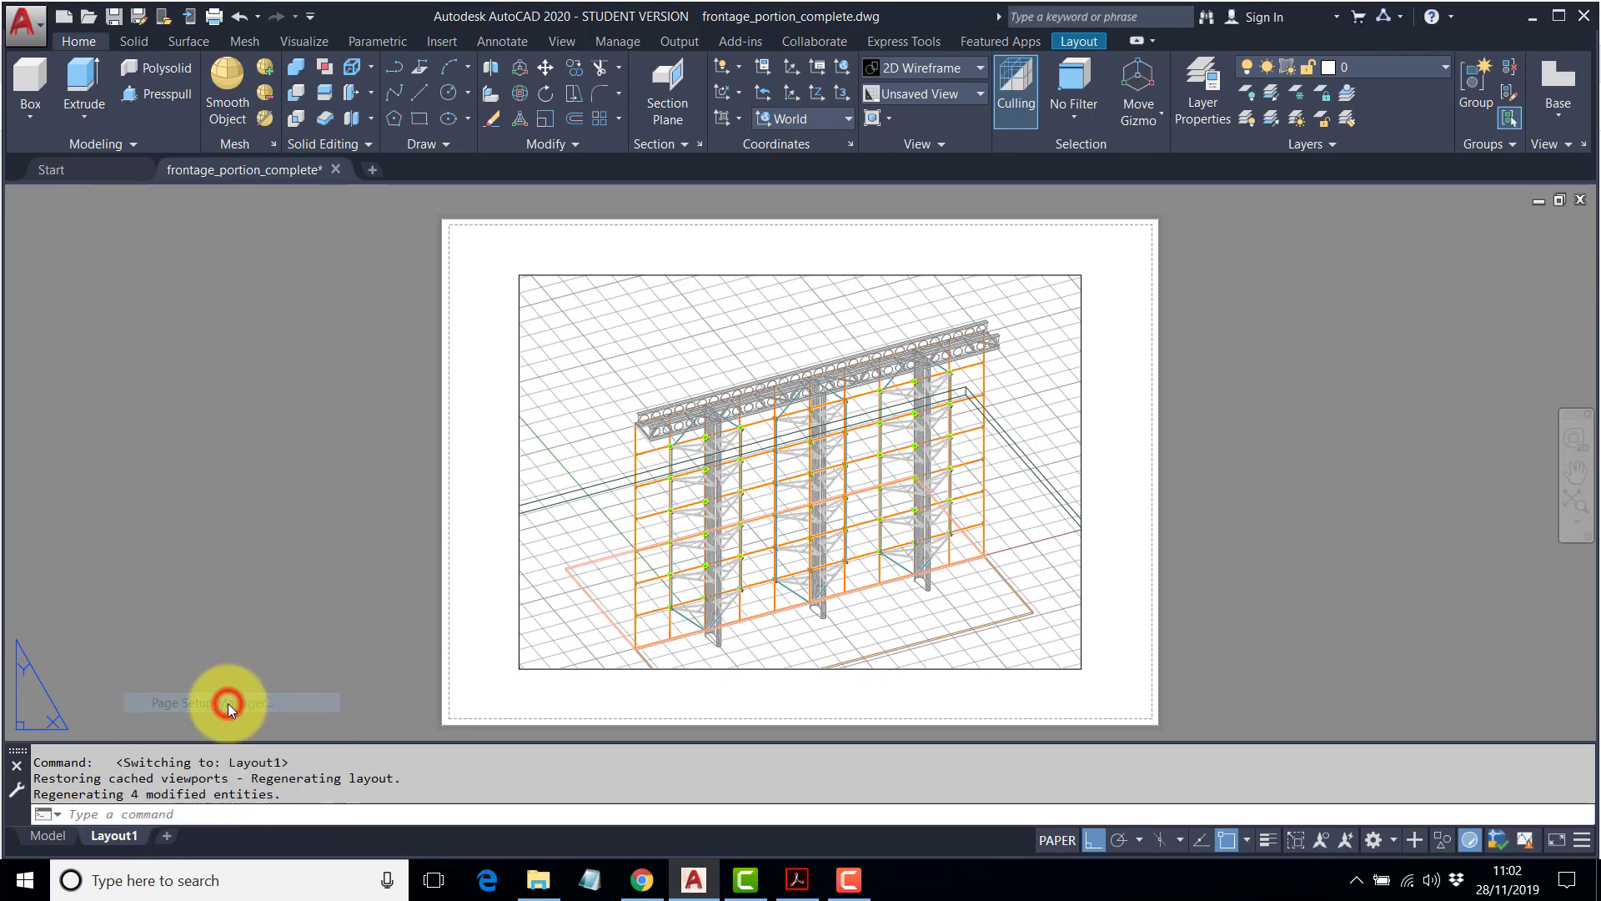
click(985, 413)
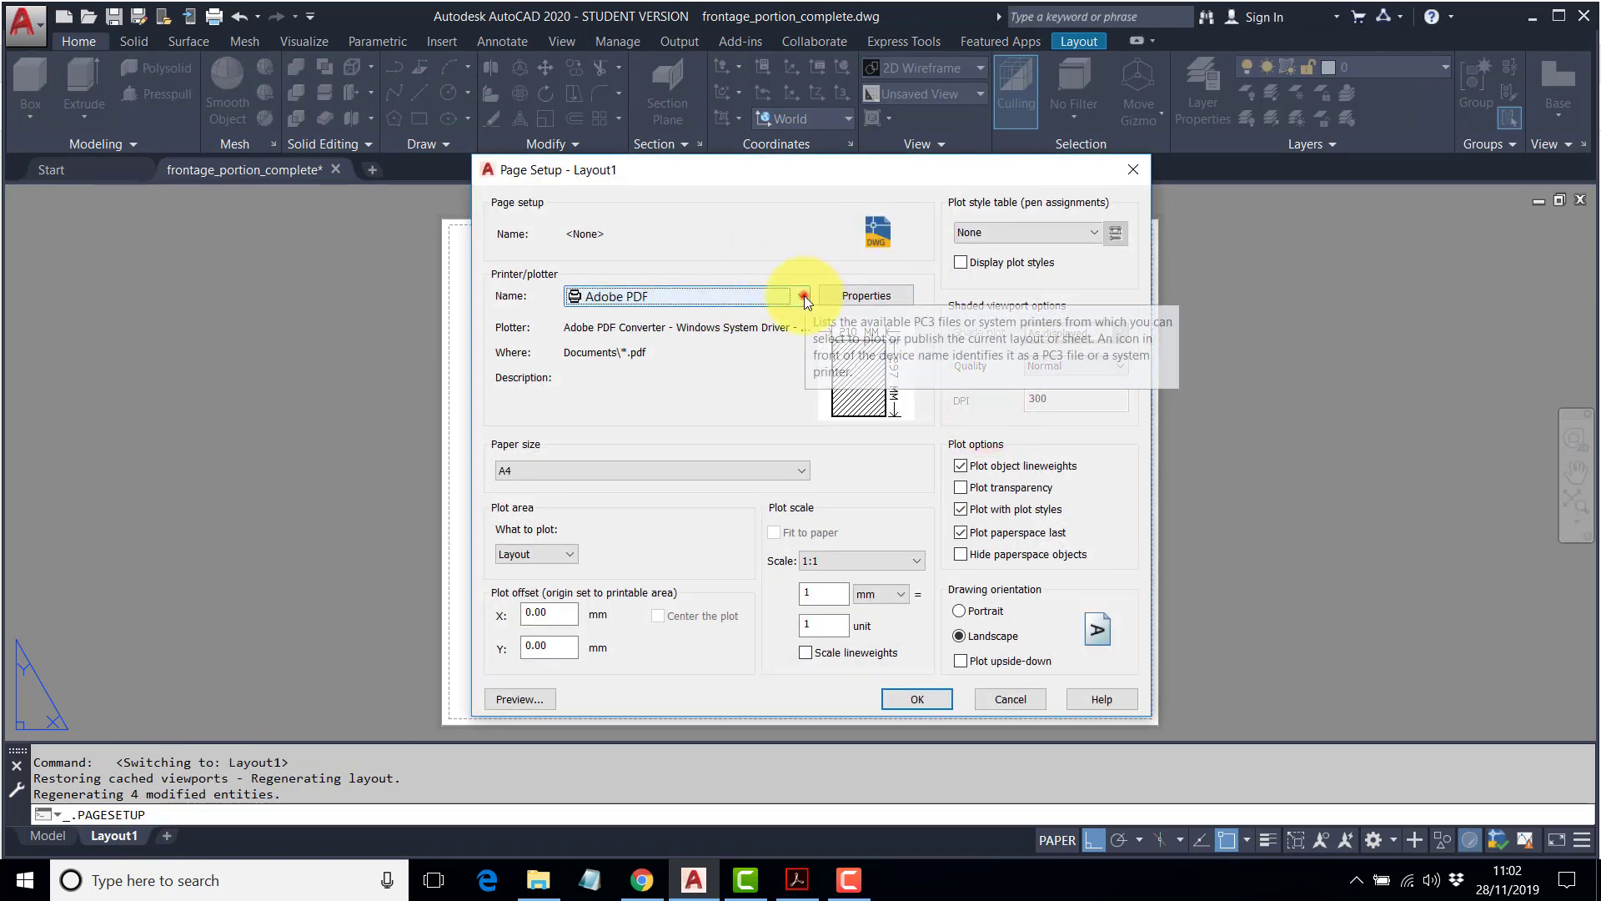
click(803, 296)
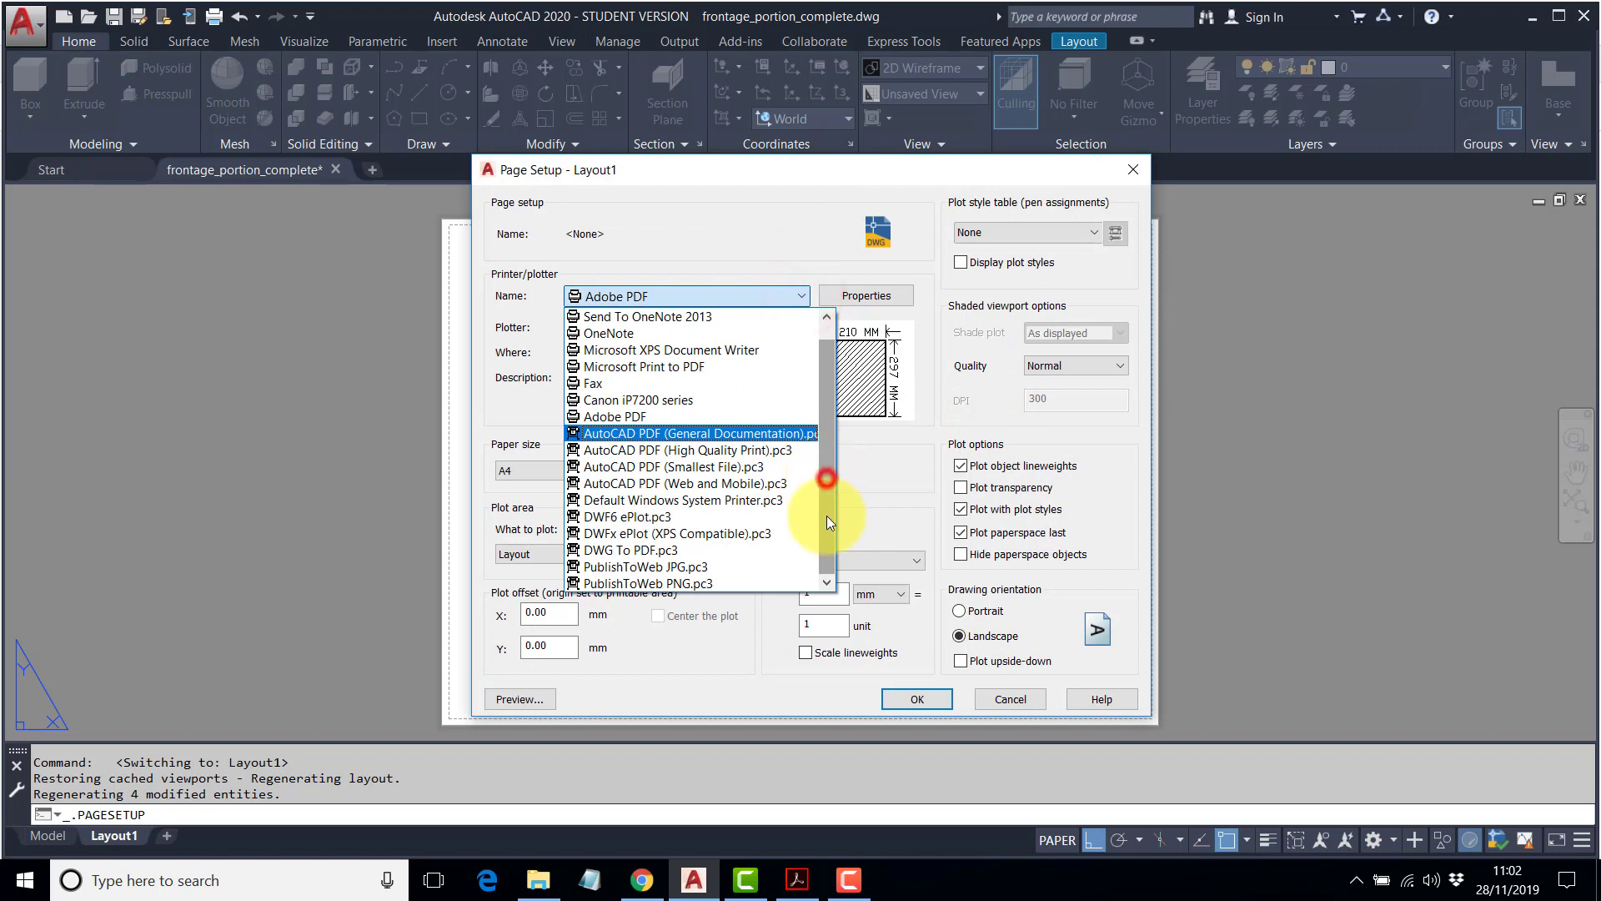
click(648, 550)
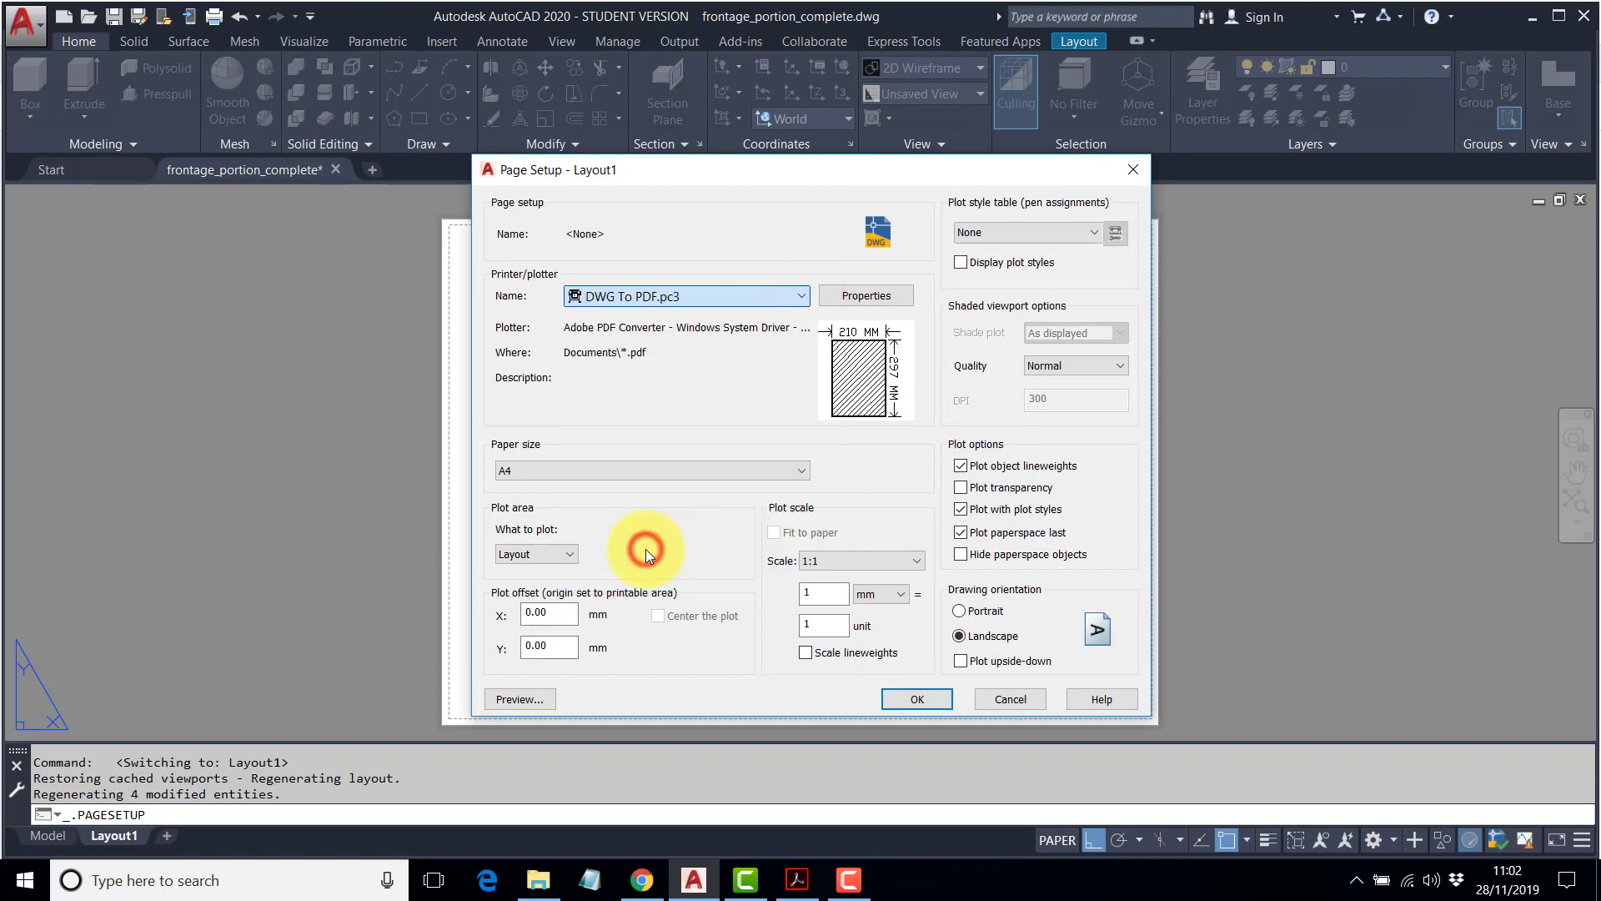
Set the layout's paper size to ISO A1 (841.00 x 594.00 MM).
click(804, 472)
drag(803, 626, 788, 733)
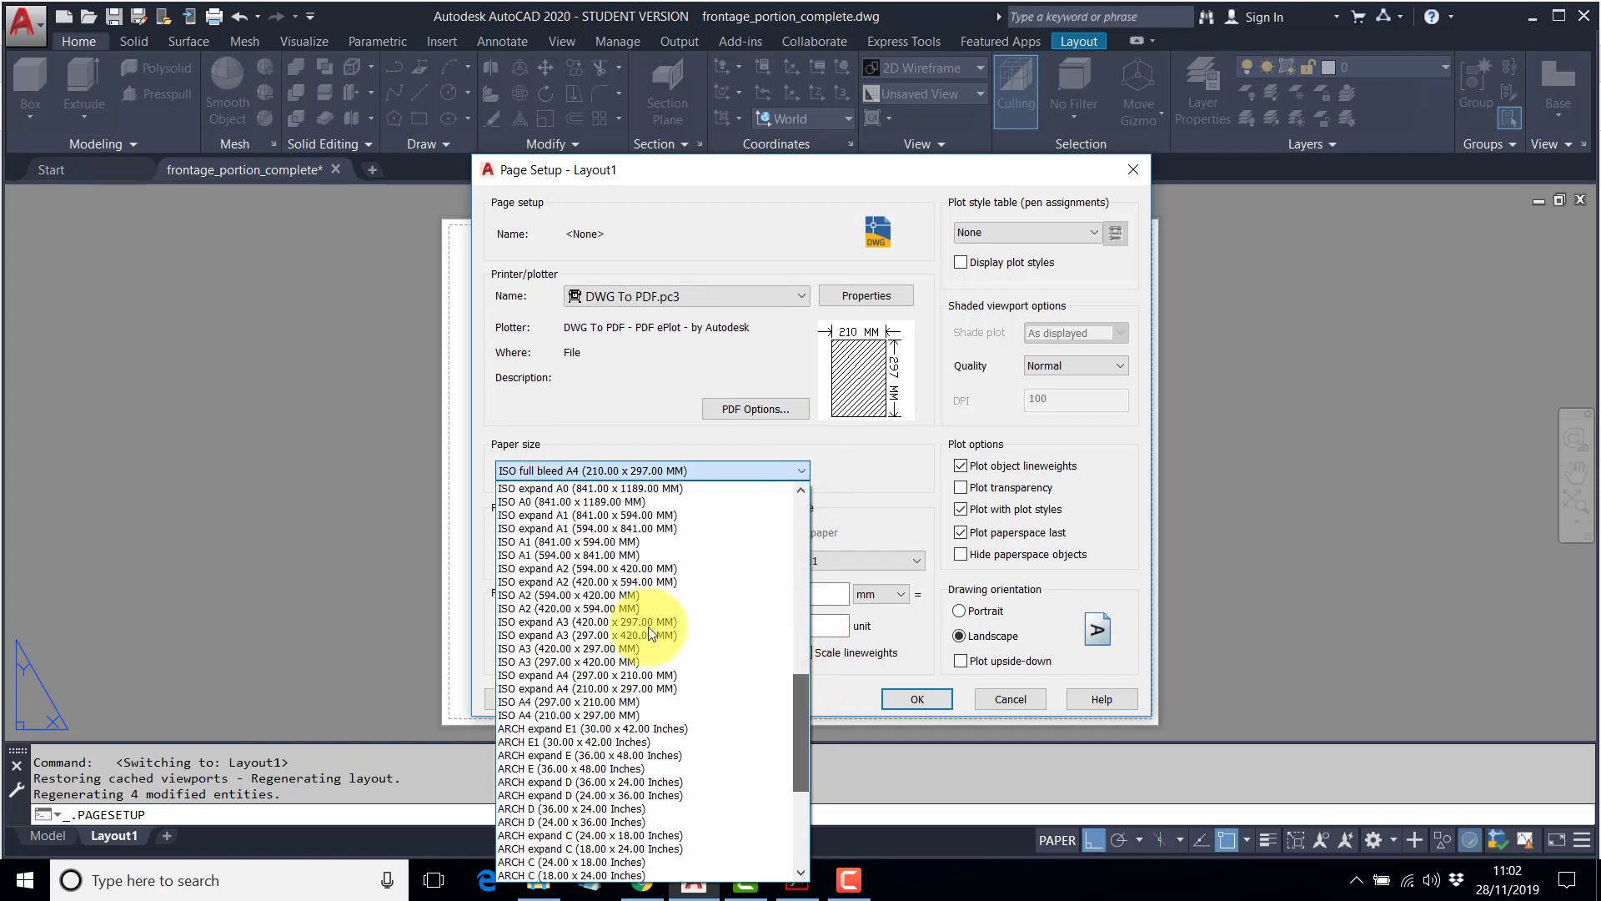
click(564, 543)
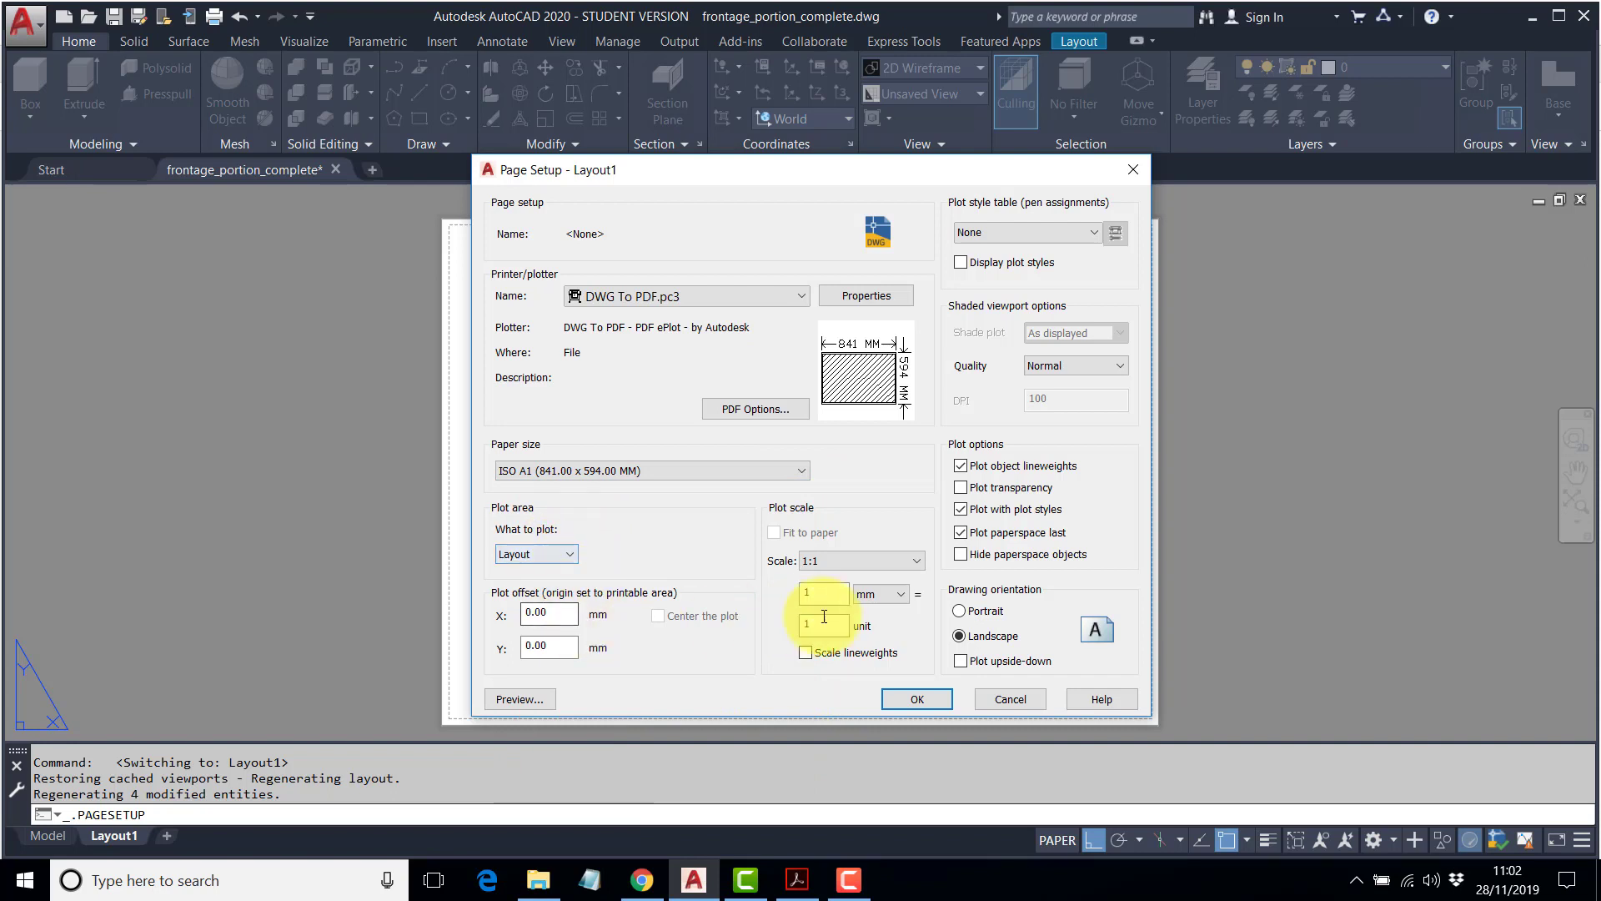
Assign the black-and-colour.ctb plot style table, then apply the page setup and close the Page Setup Manager.
click(1098, 238)
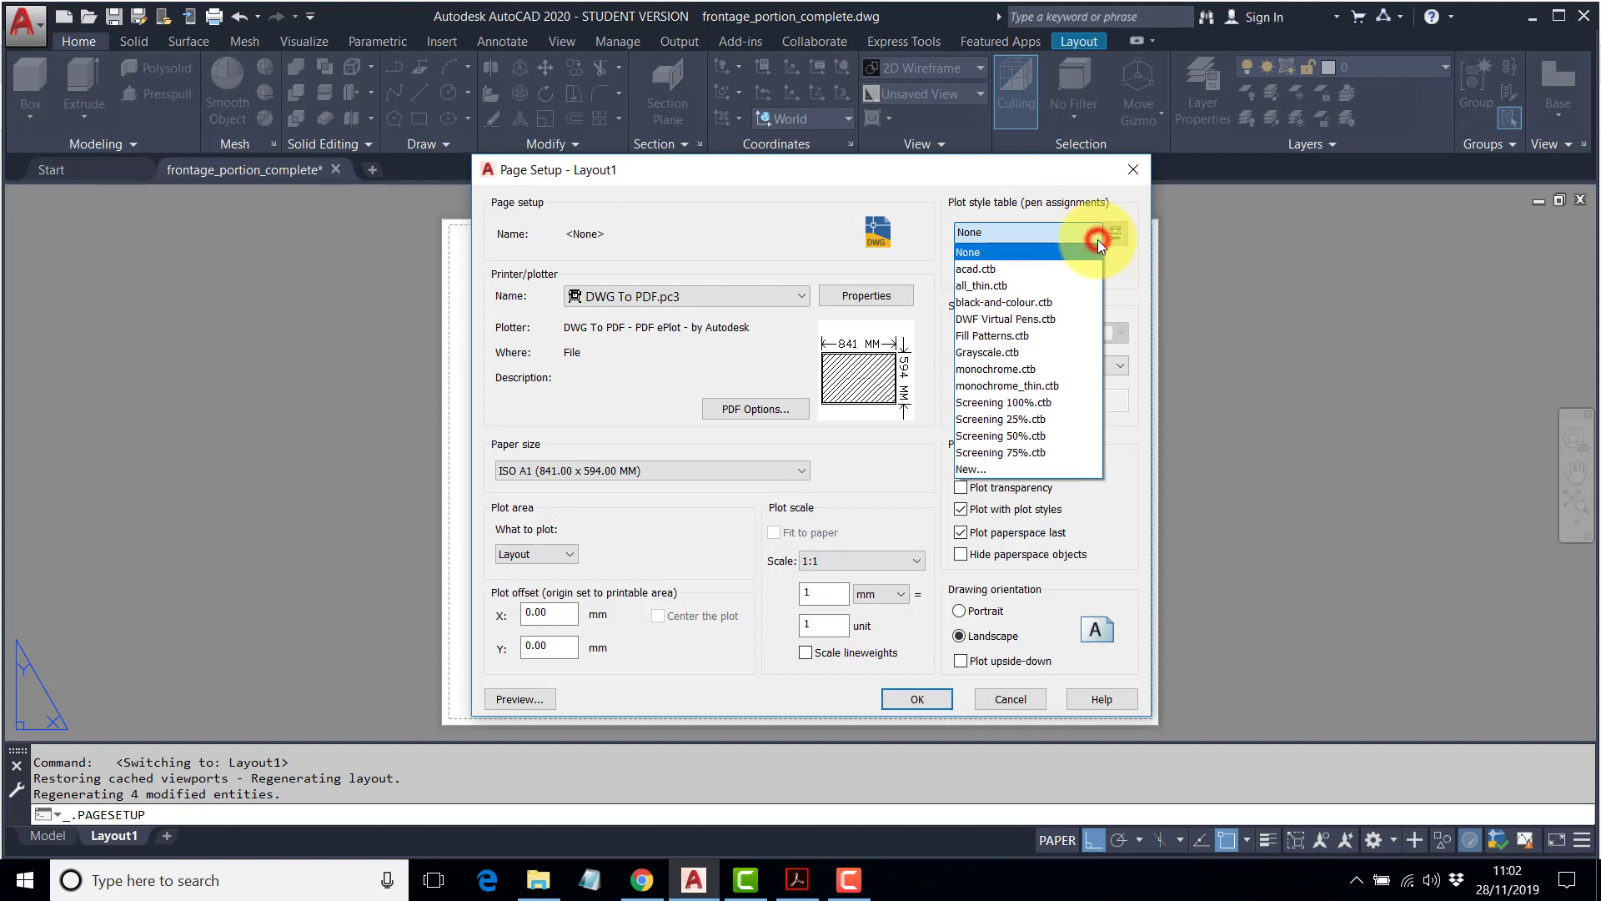
click(1000, 304)
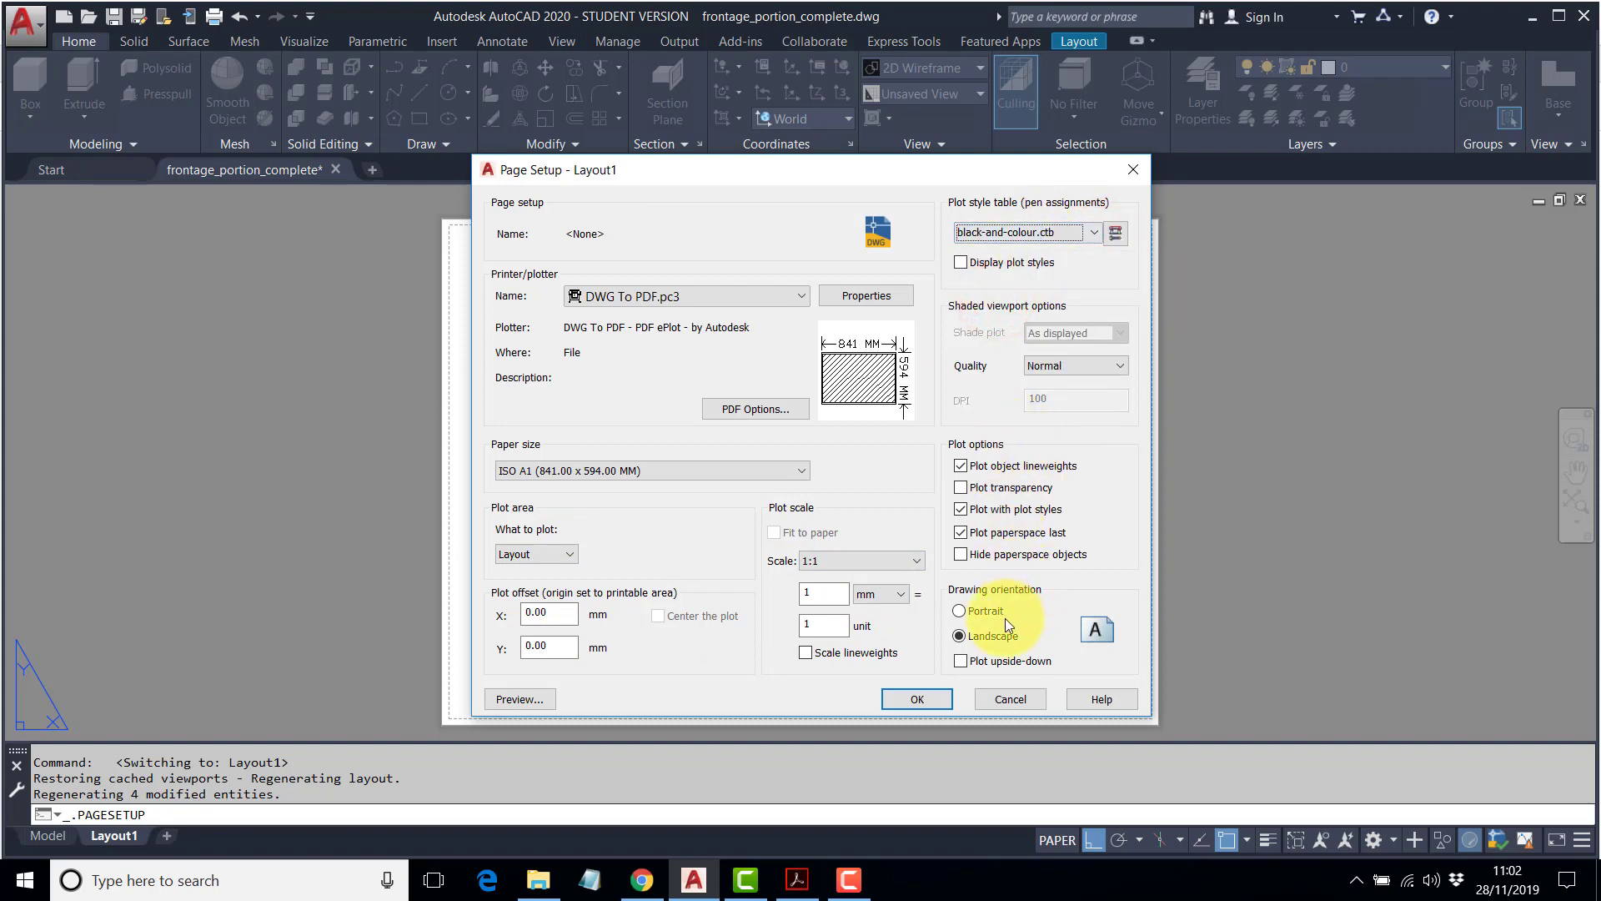
click(916, 699)
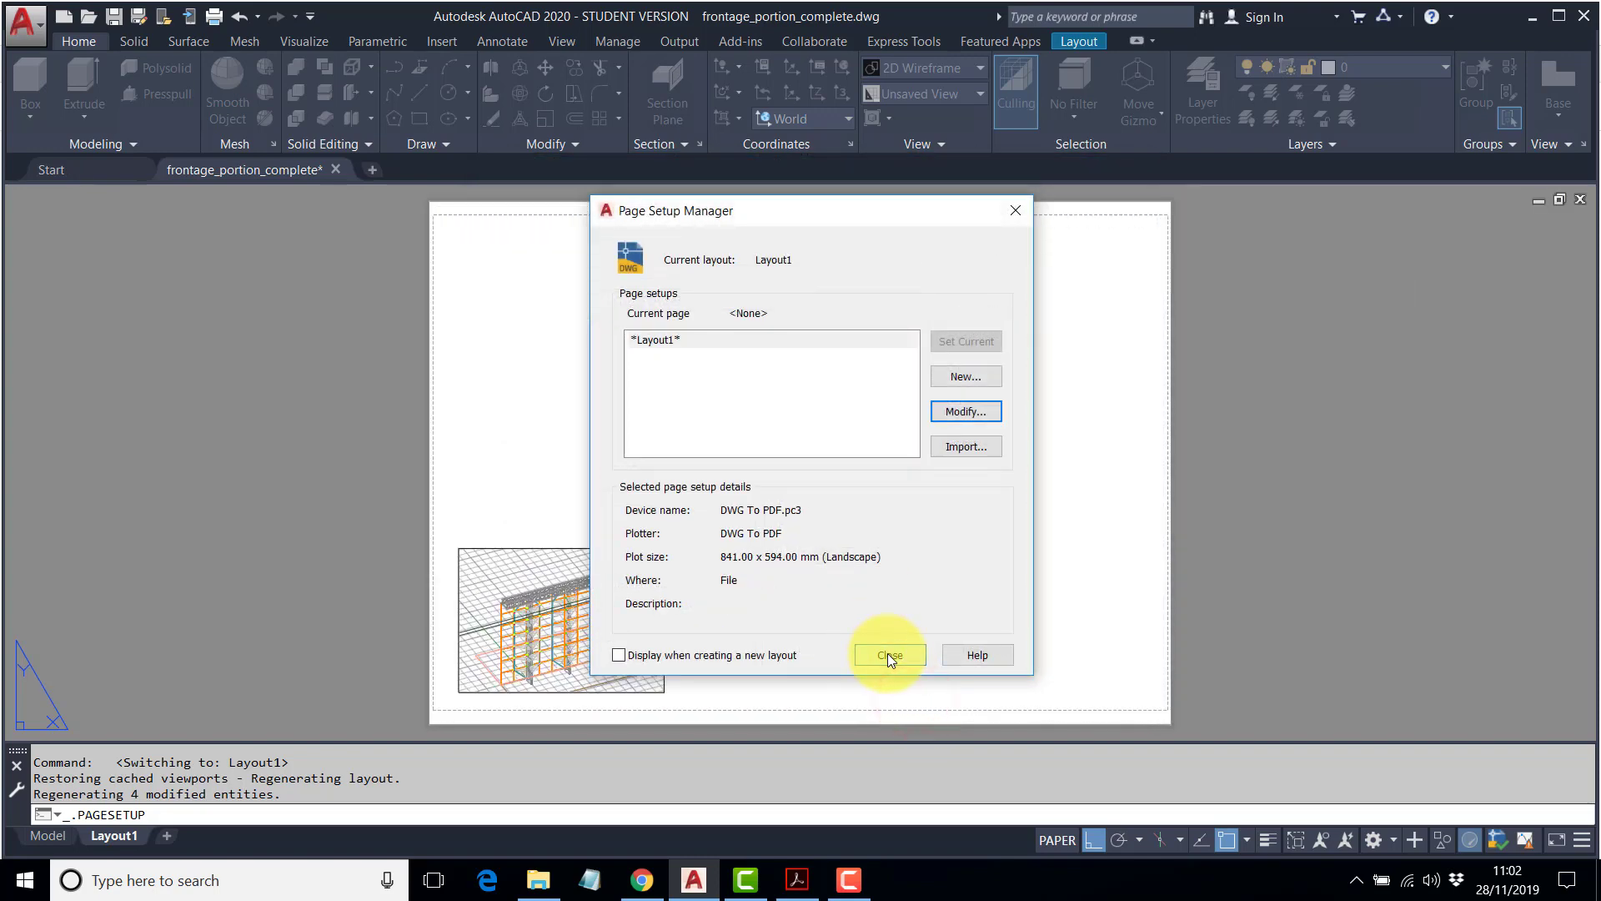
click(889, 655)
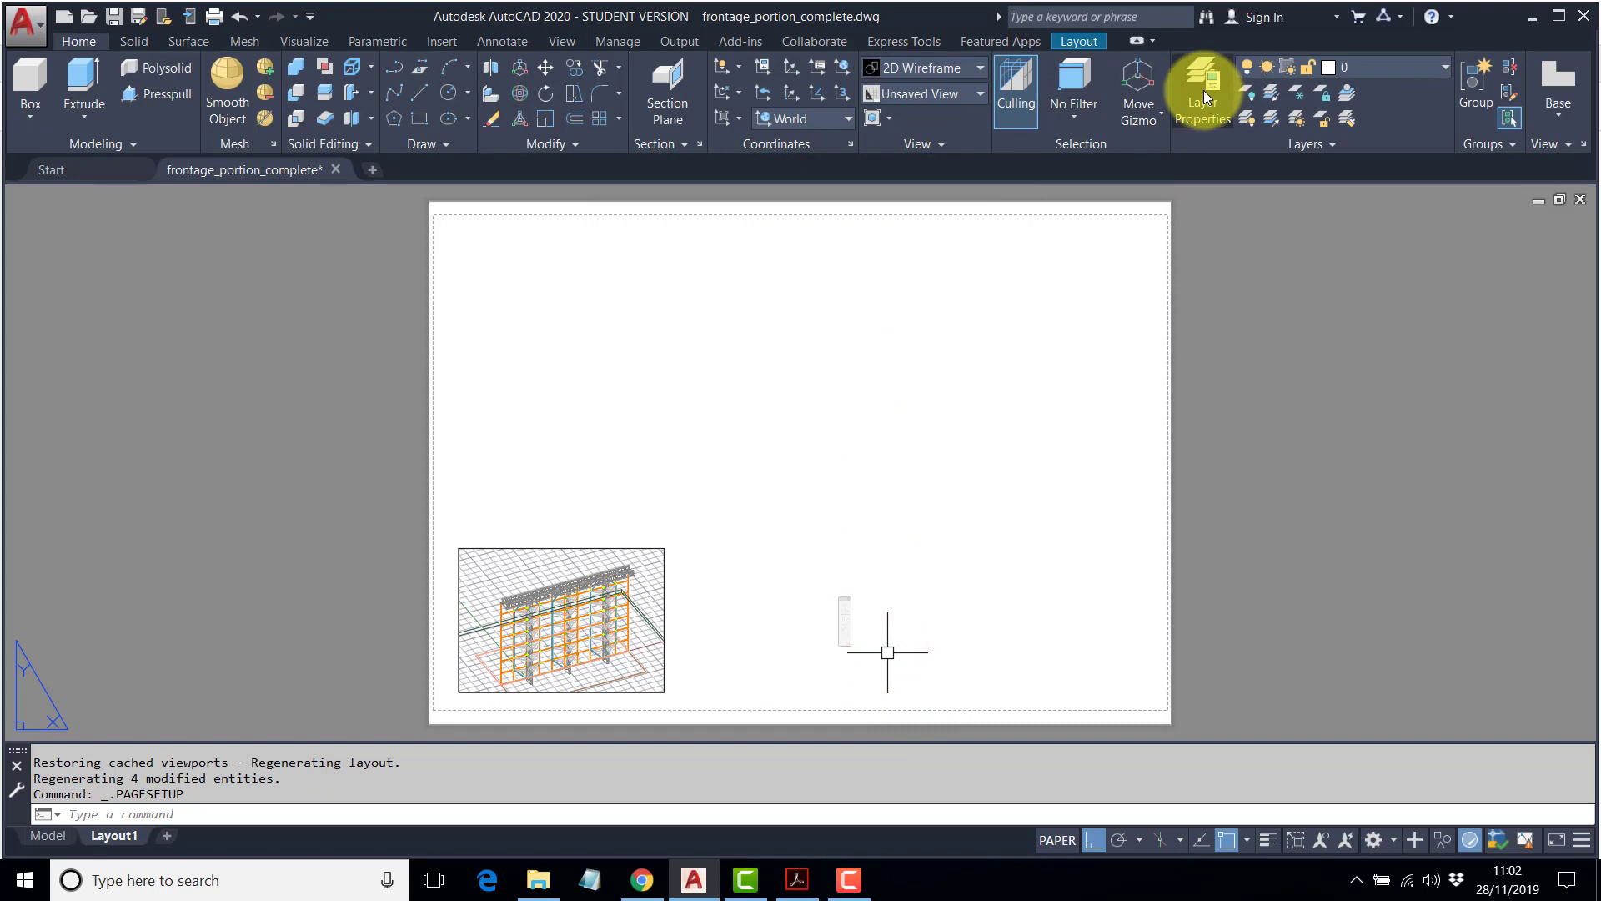
Create a new layer named VIEWPORTS in the layer properties.
click(1204, 90)
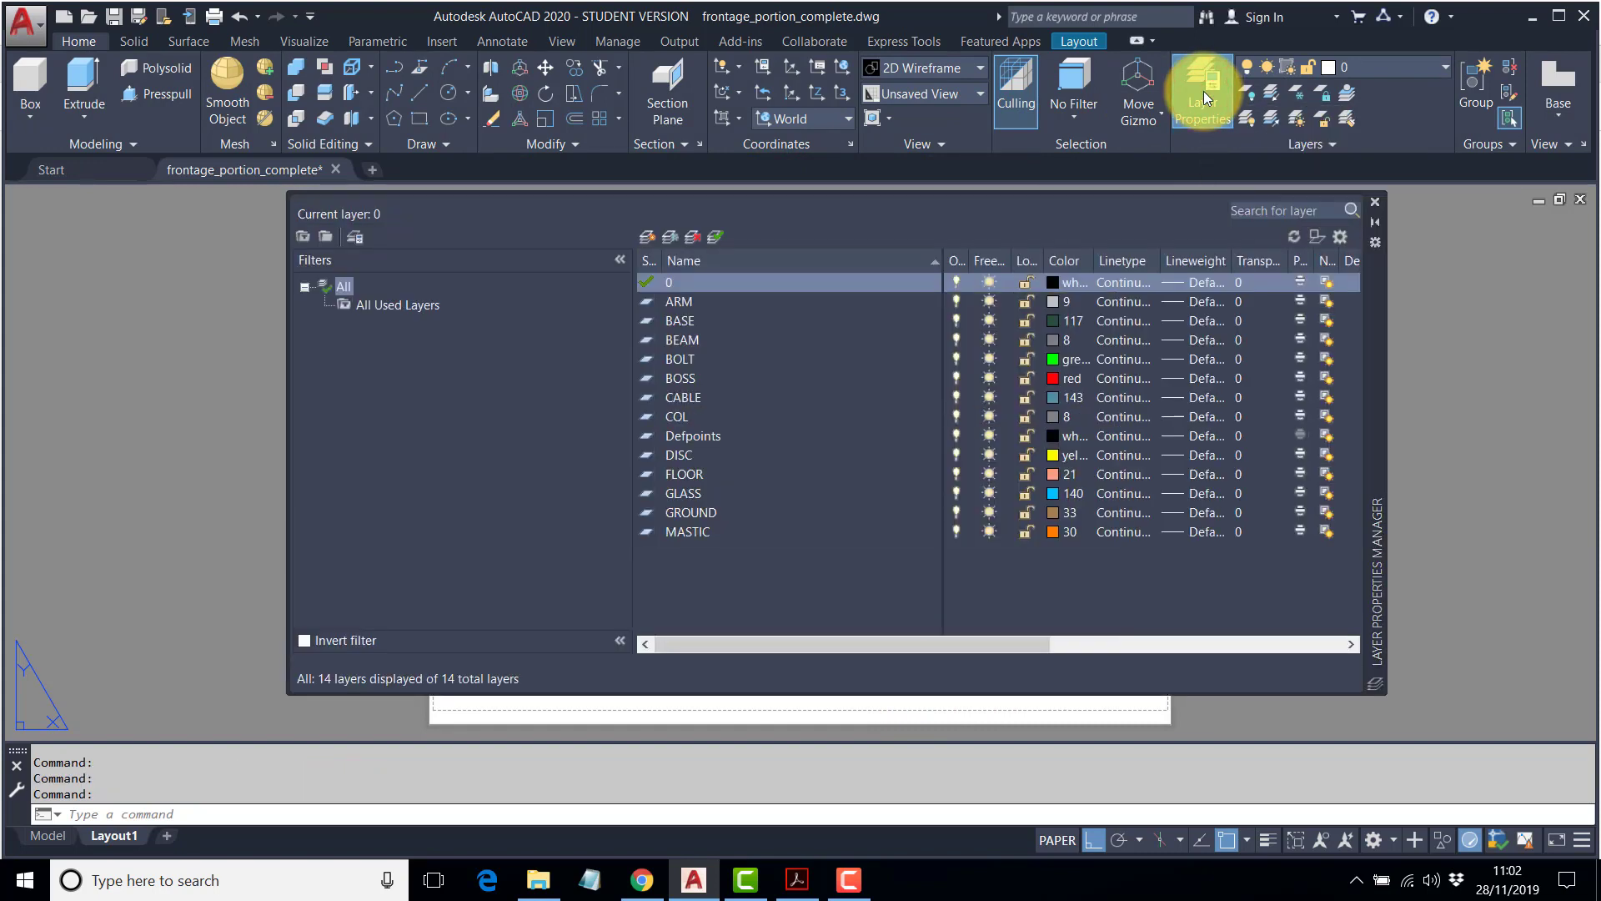
click(648, 237)
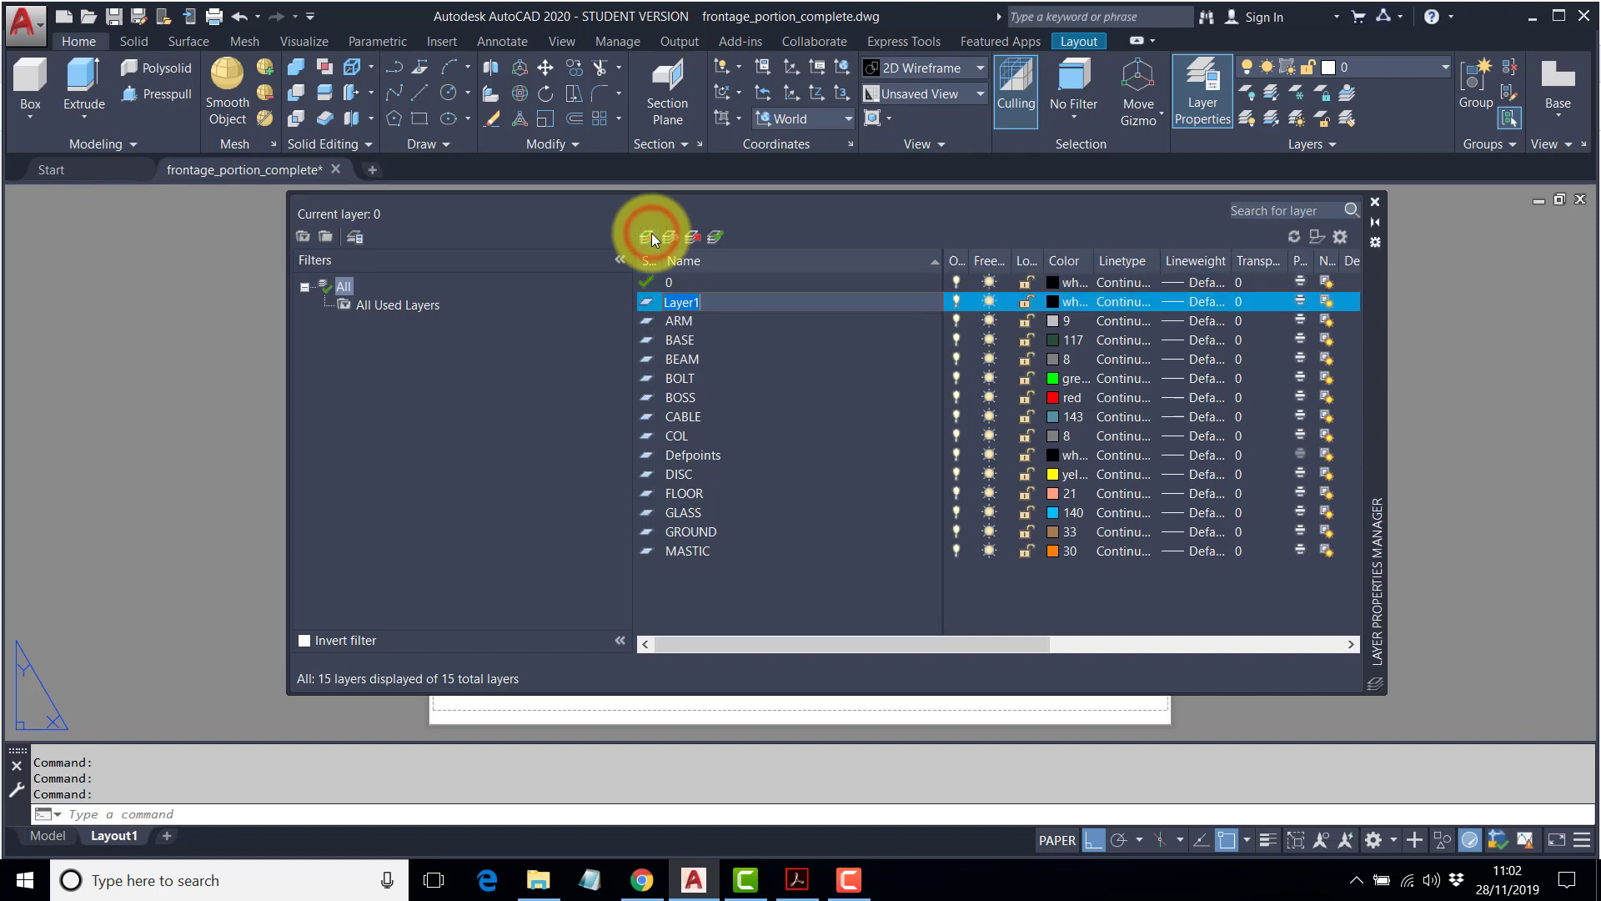
text(v)
key(BackSpace)
text(VIEWPORTS)
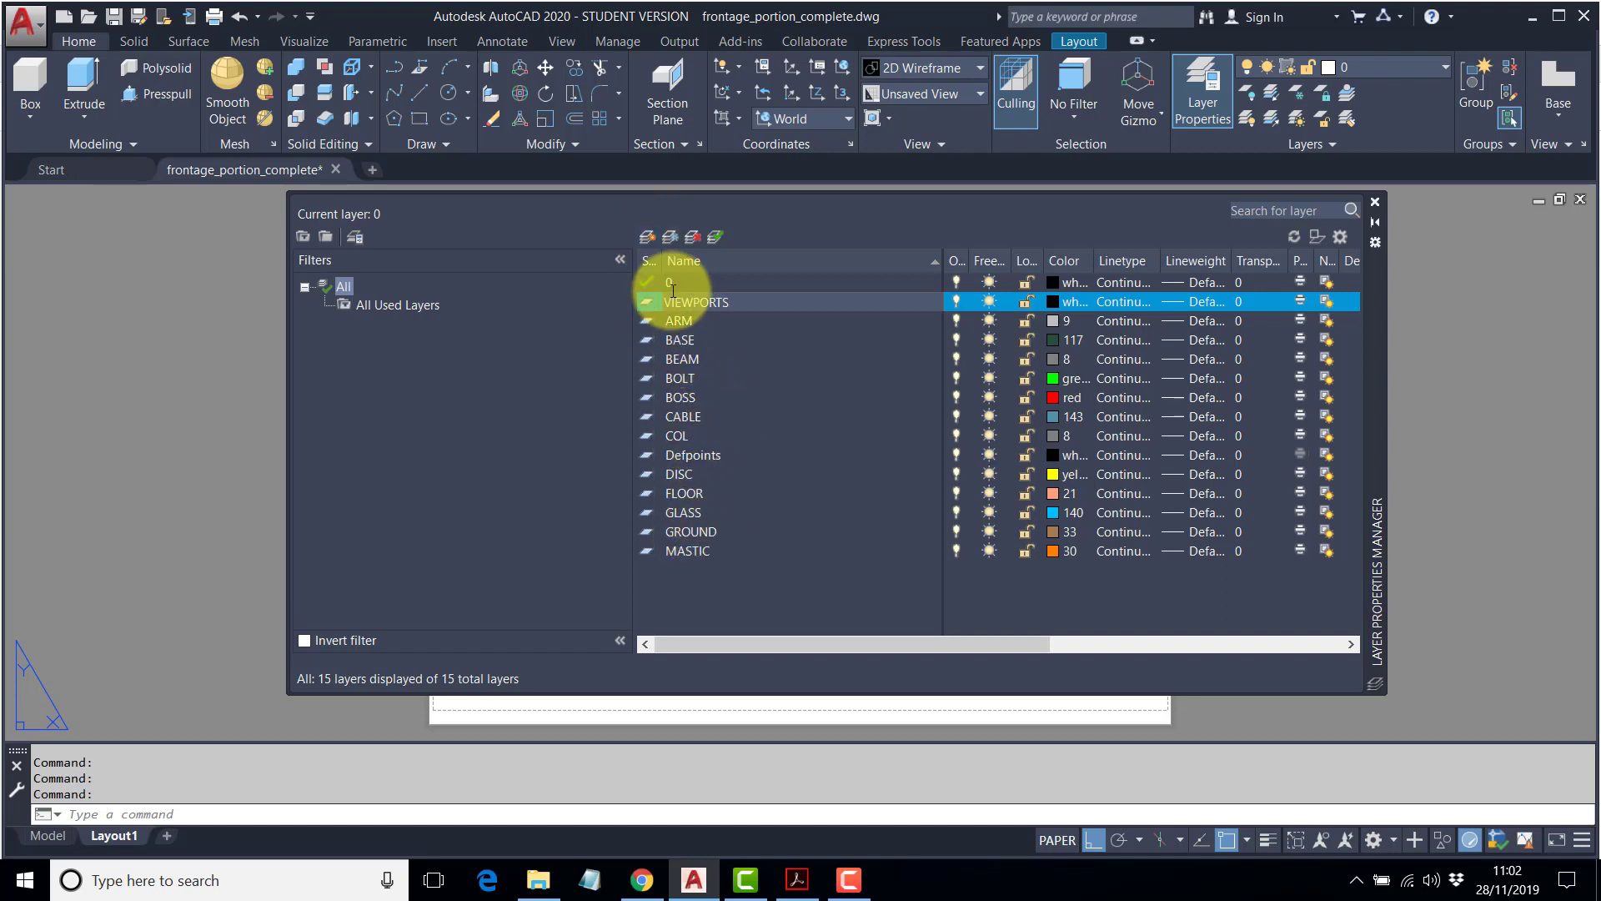
Create another new layer named NOTES.
click(649, 234)
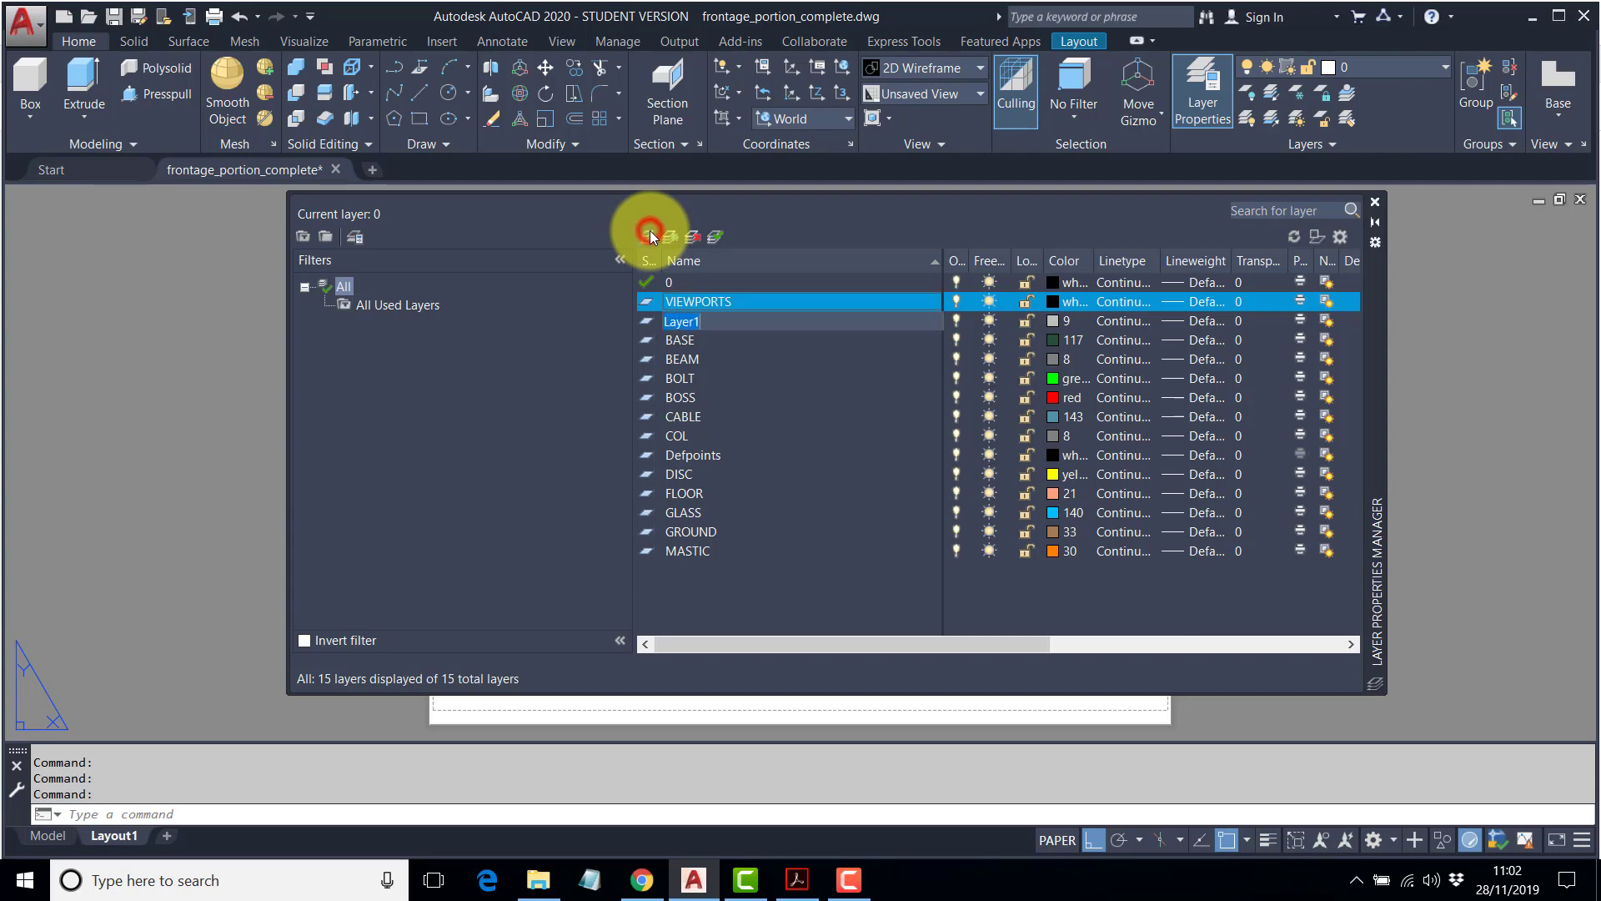
text(NOTES)
click(1051, 320)
click(1051, 320)
click(493, 601)
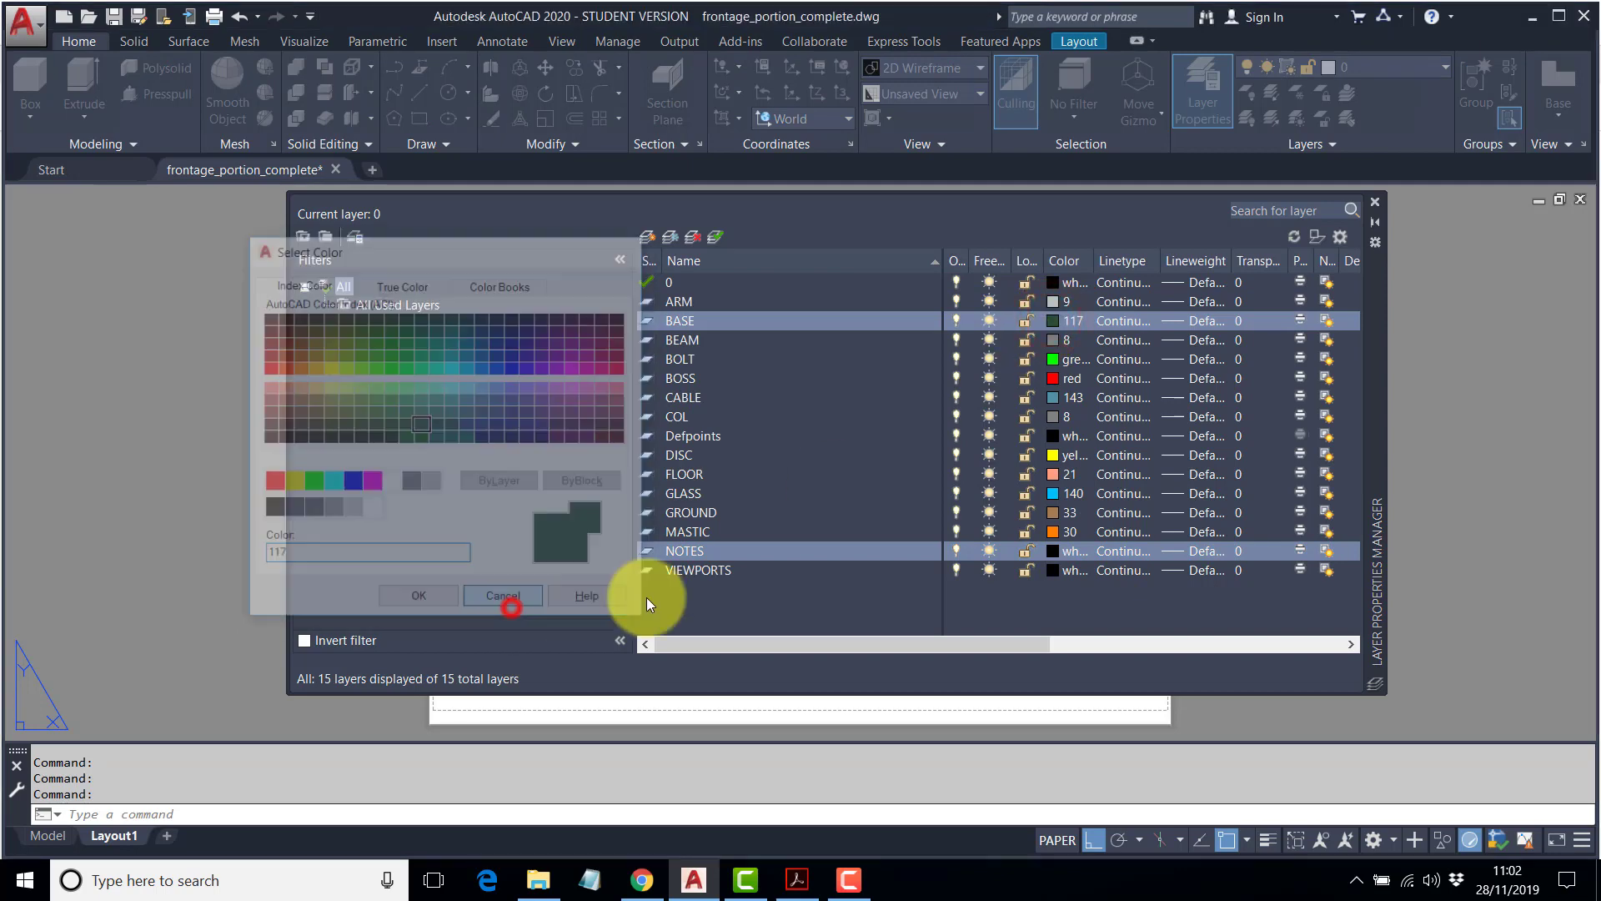
click(1055, 550)
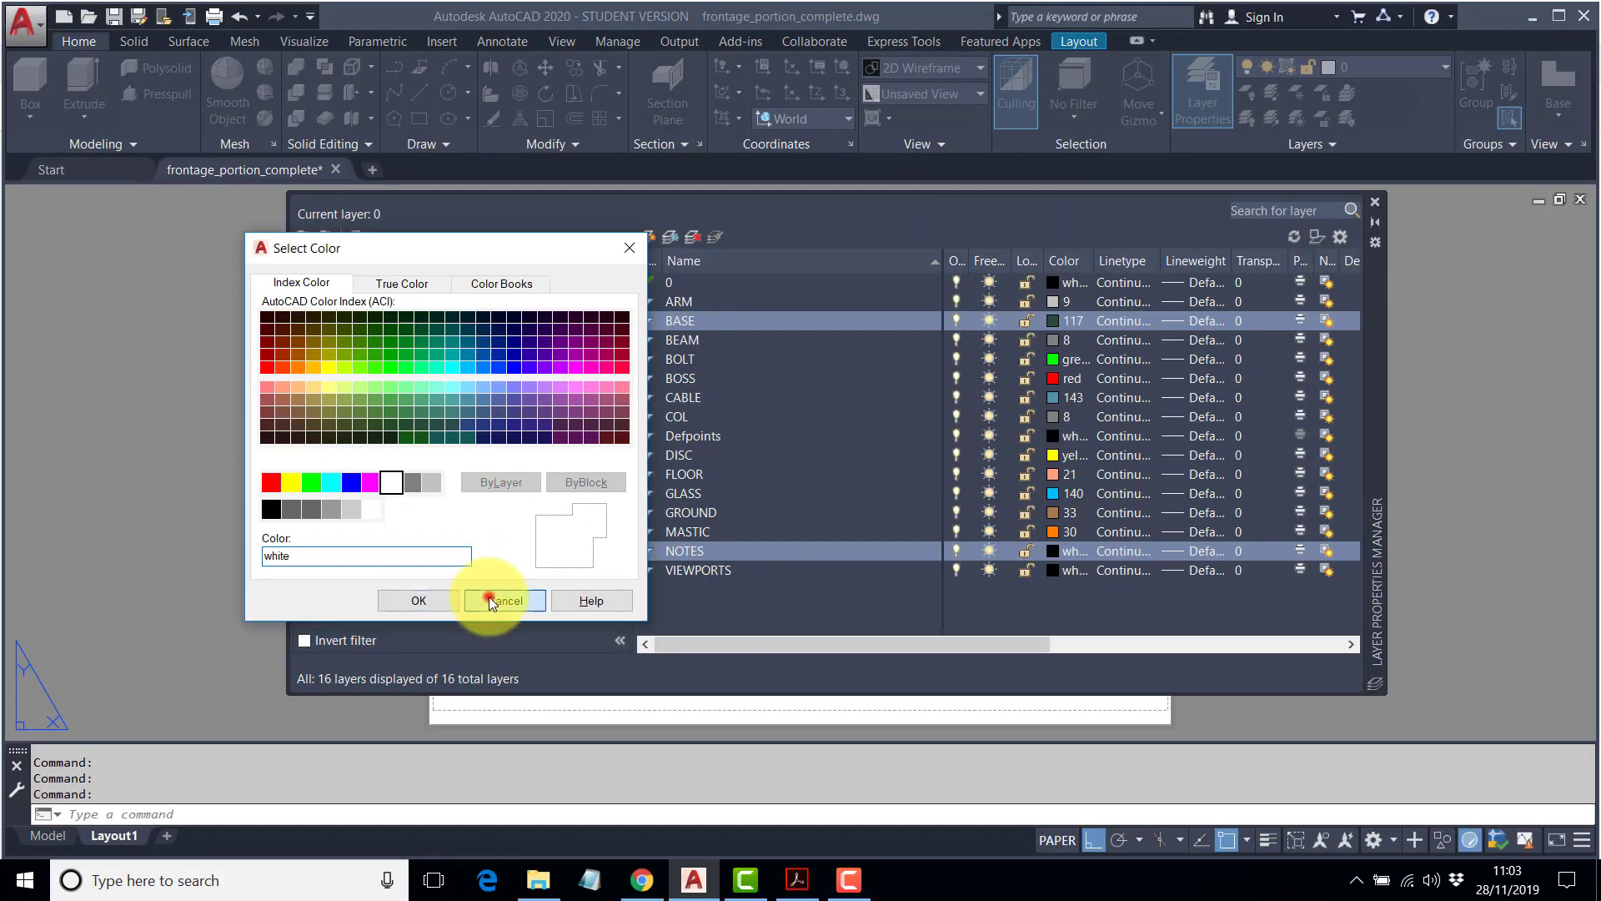
click(494, 601)
click(678, 551)
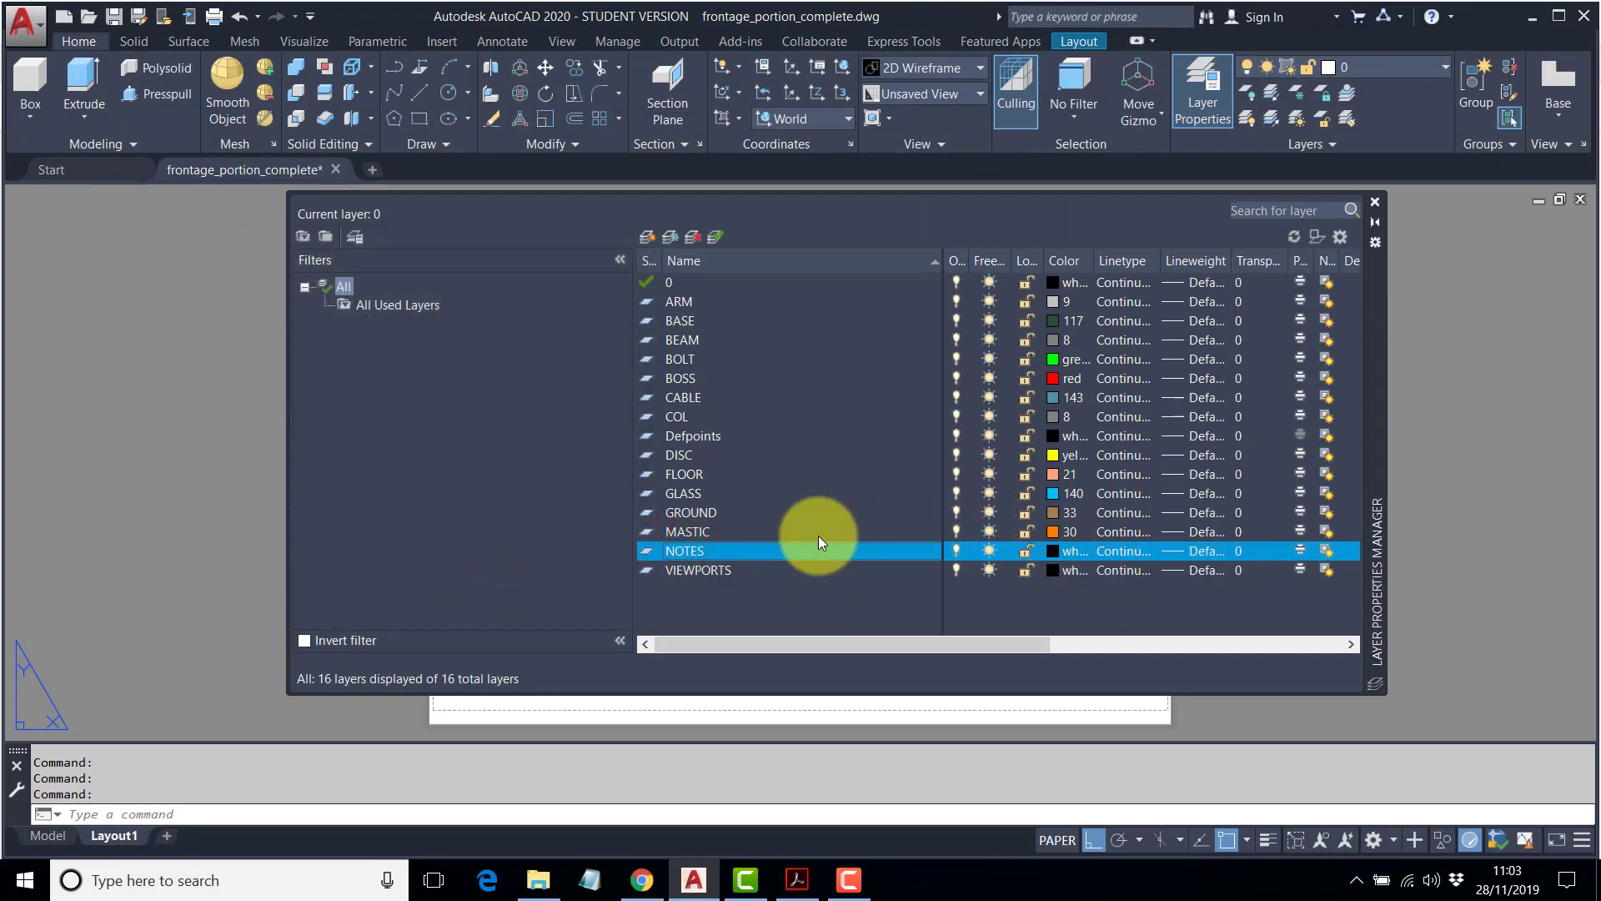
Set the VIEWPORTS layer to colour 181, make it non-plotting, and close the layer properties.
click(1054, 569)
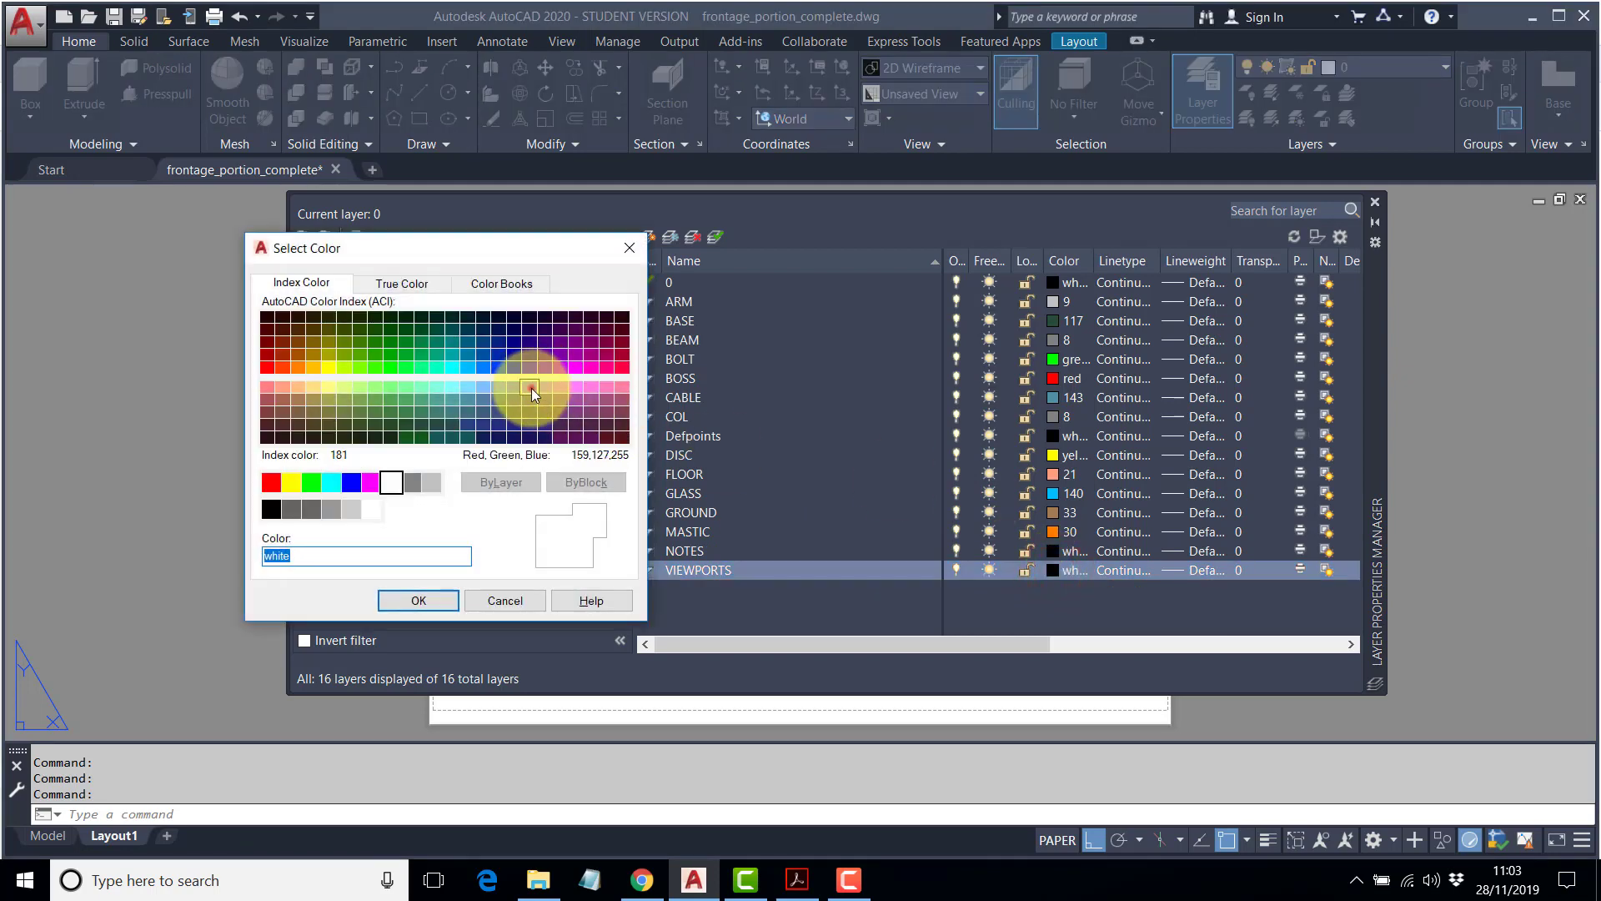
click(532, 388)
click(417, 599)
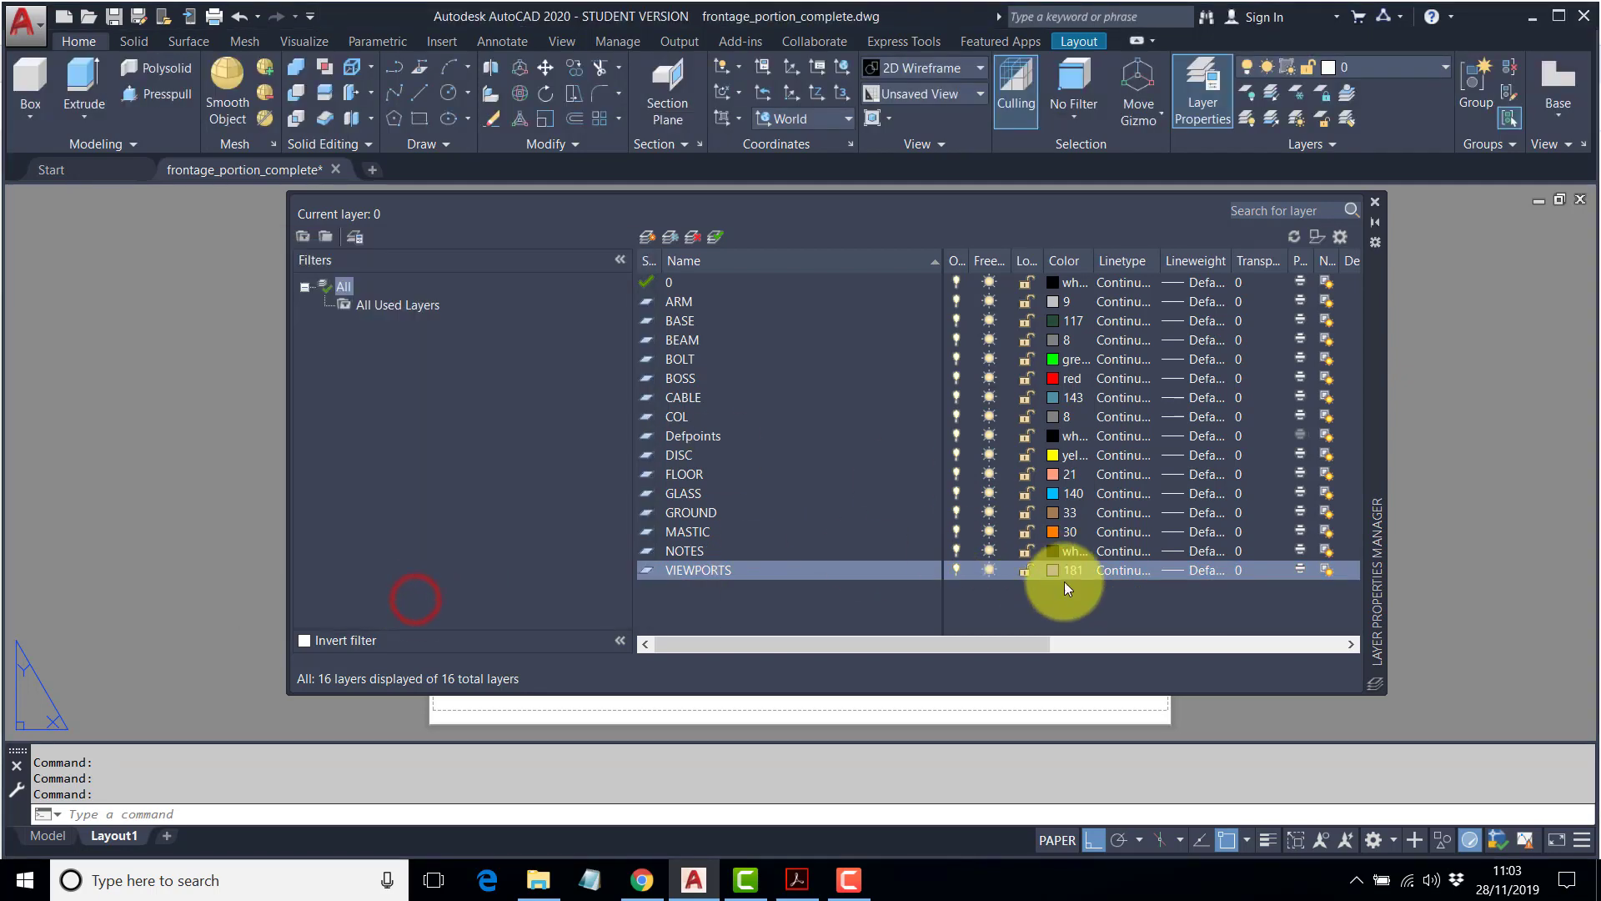
click(1298, 570)
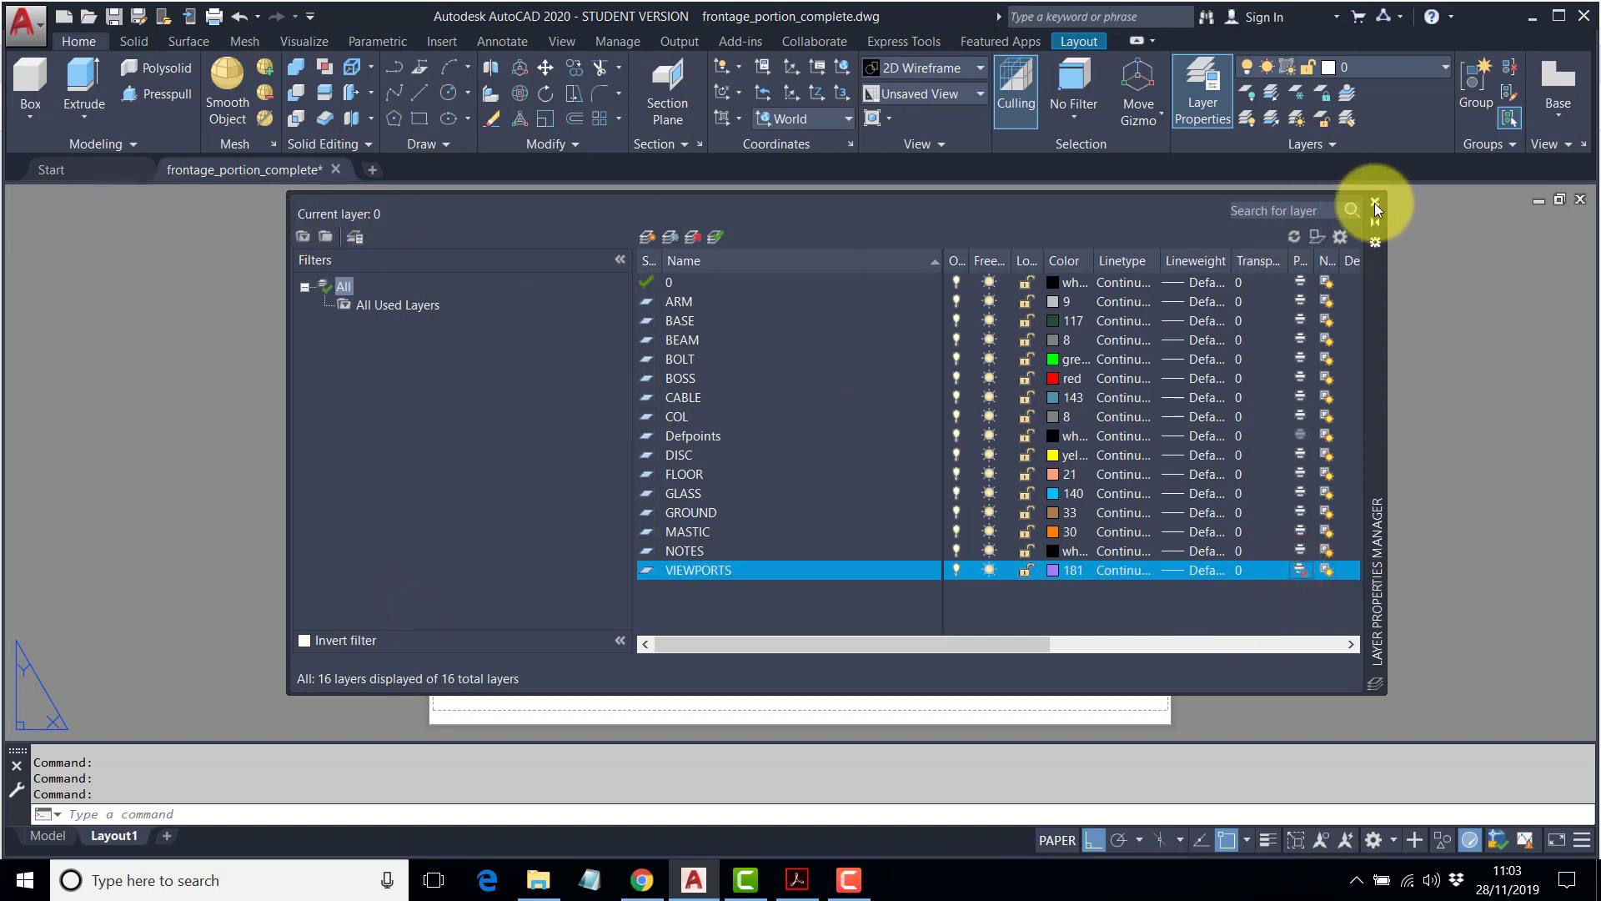
click(1376, 204)
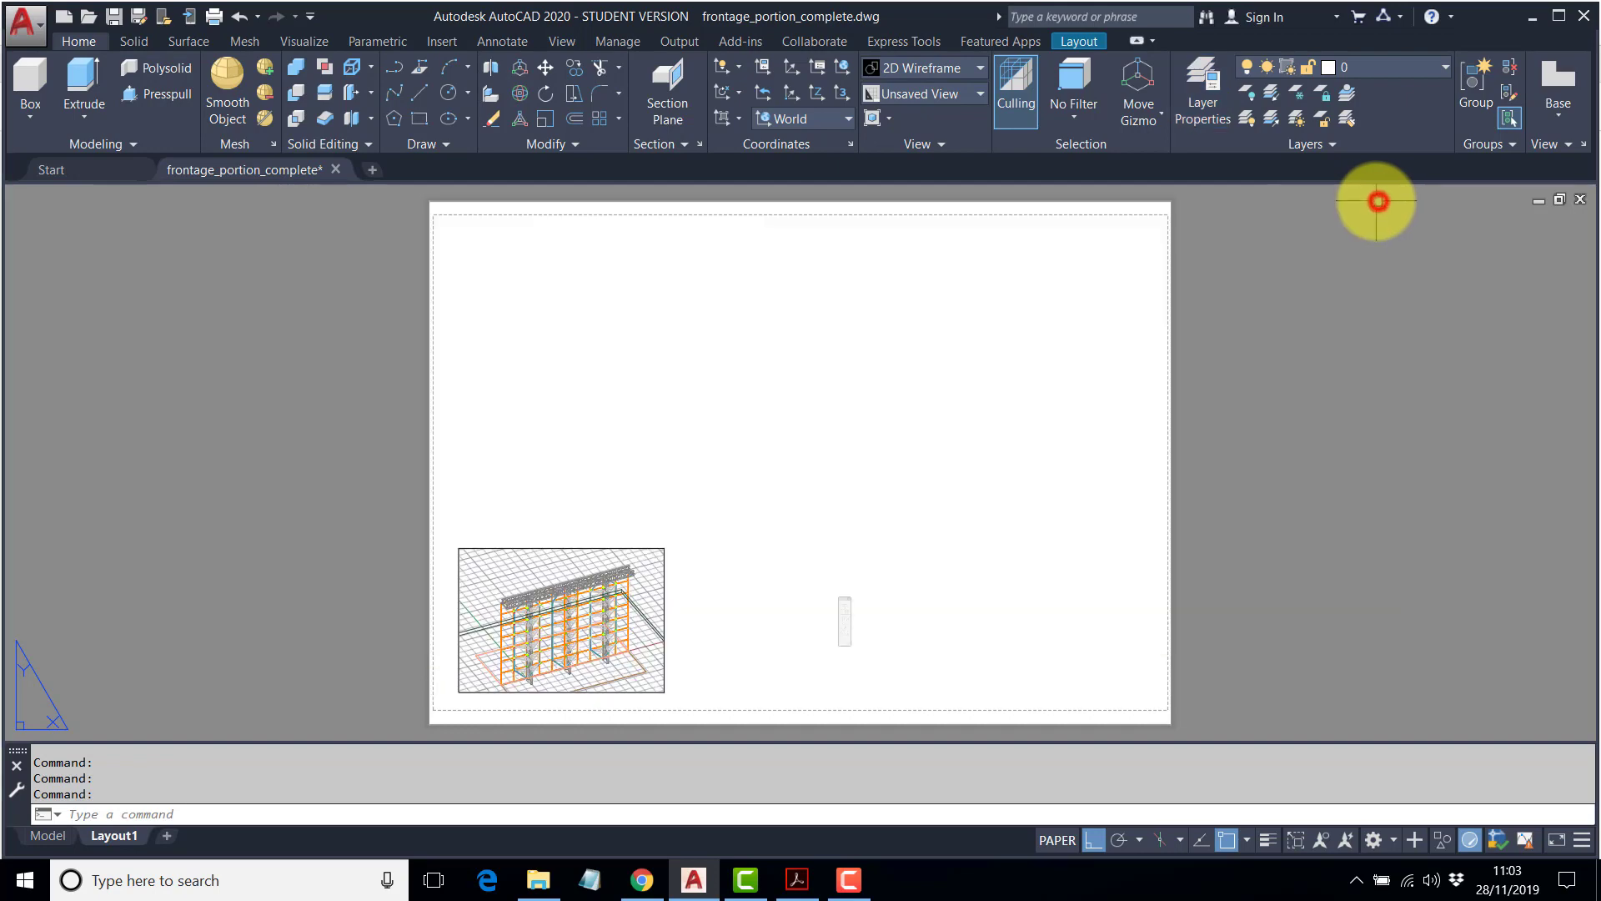
Assign the existing layout viewport to the VIEWPORTS layer and deselect it.
click(638, 548)
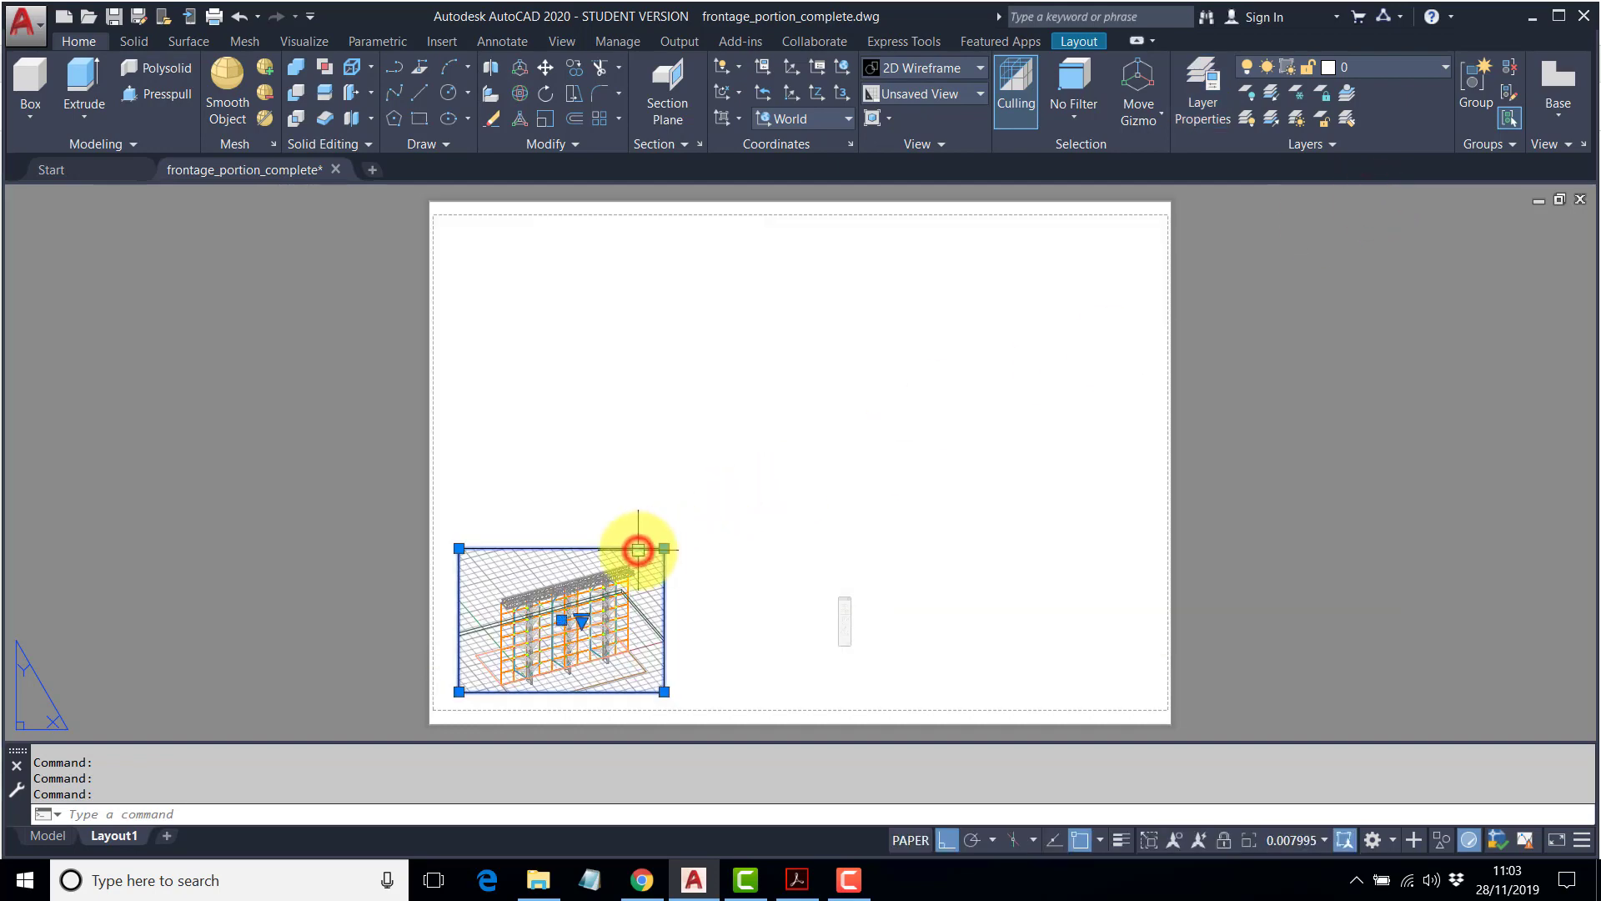
click(1446, 70)
click(1389, 468)
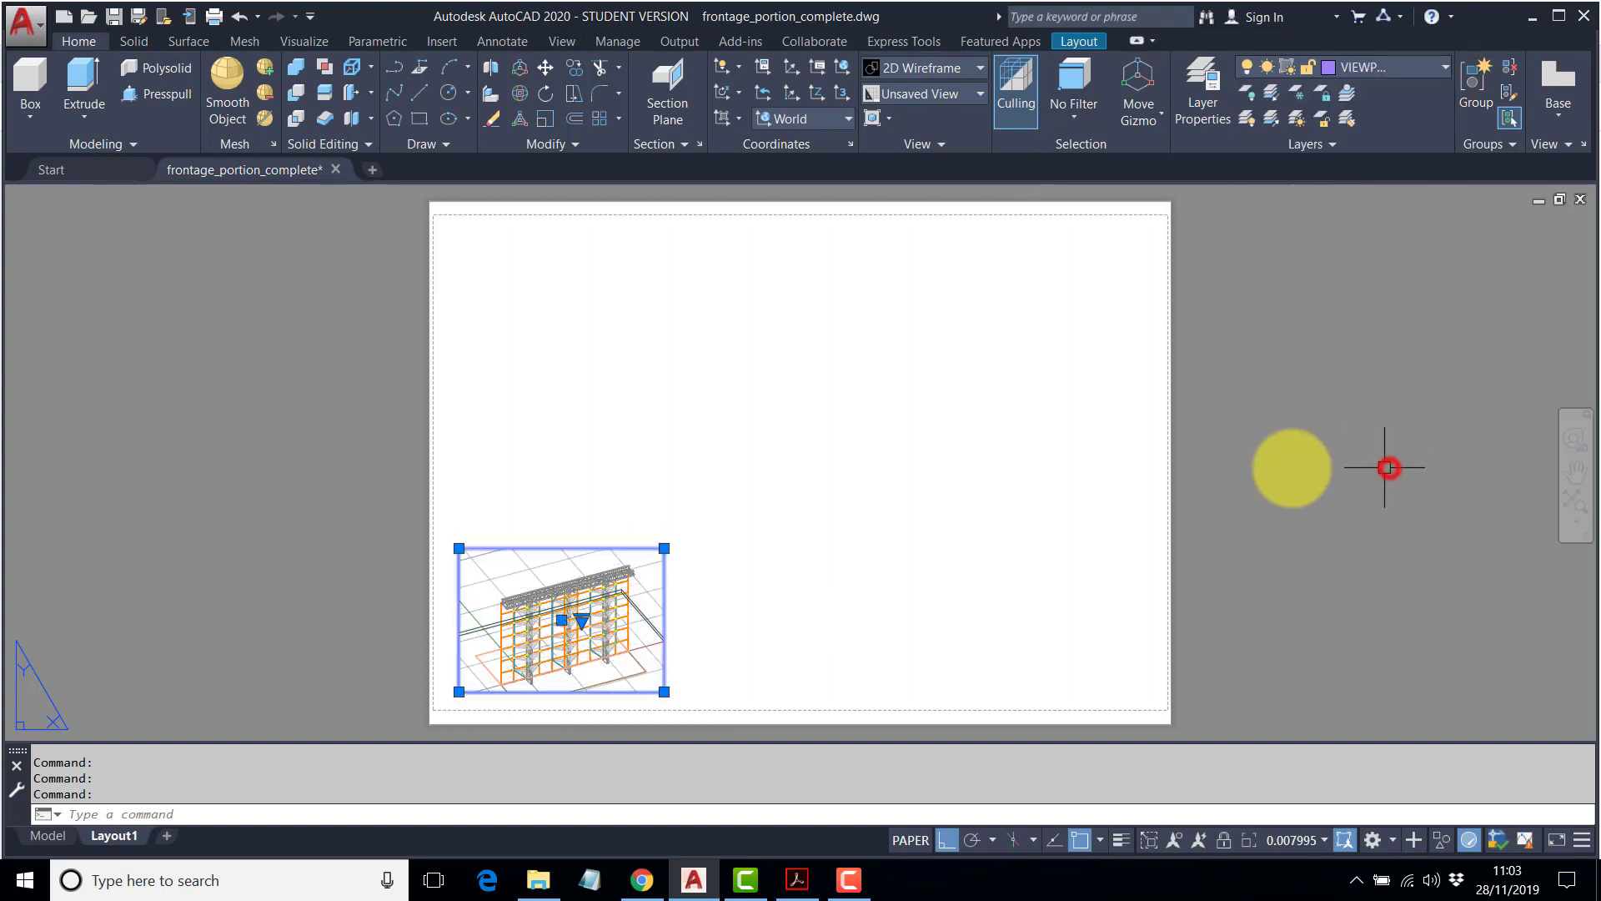
key(Escape)
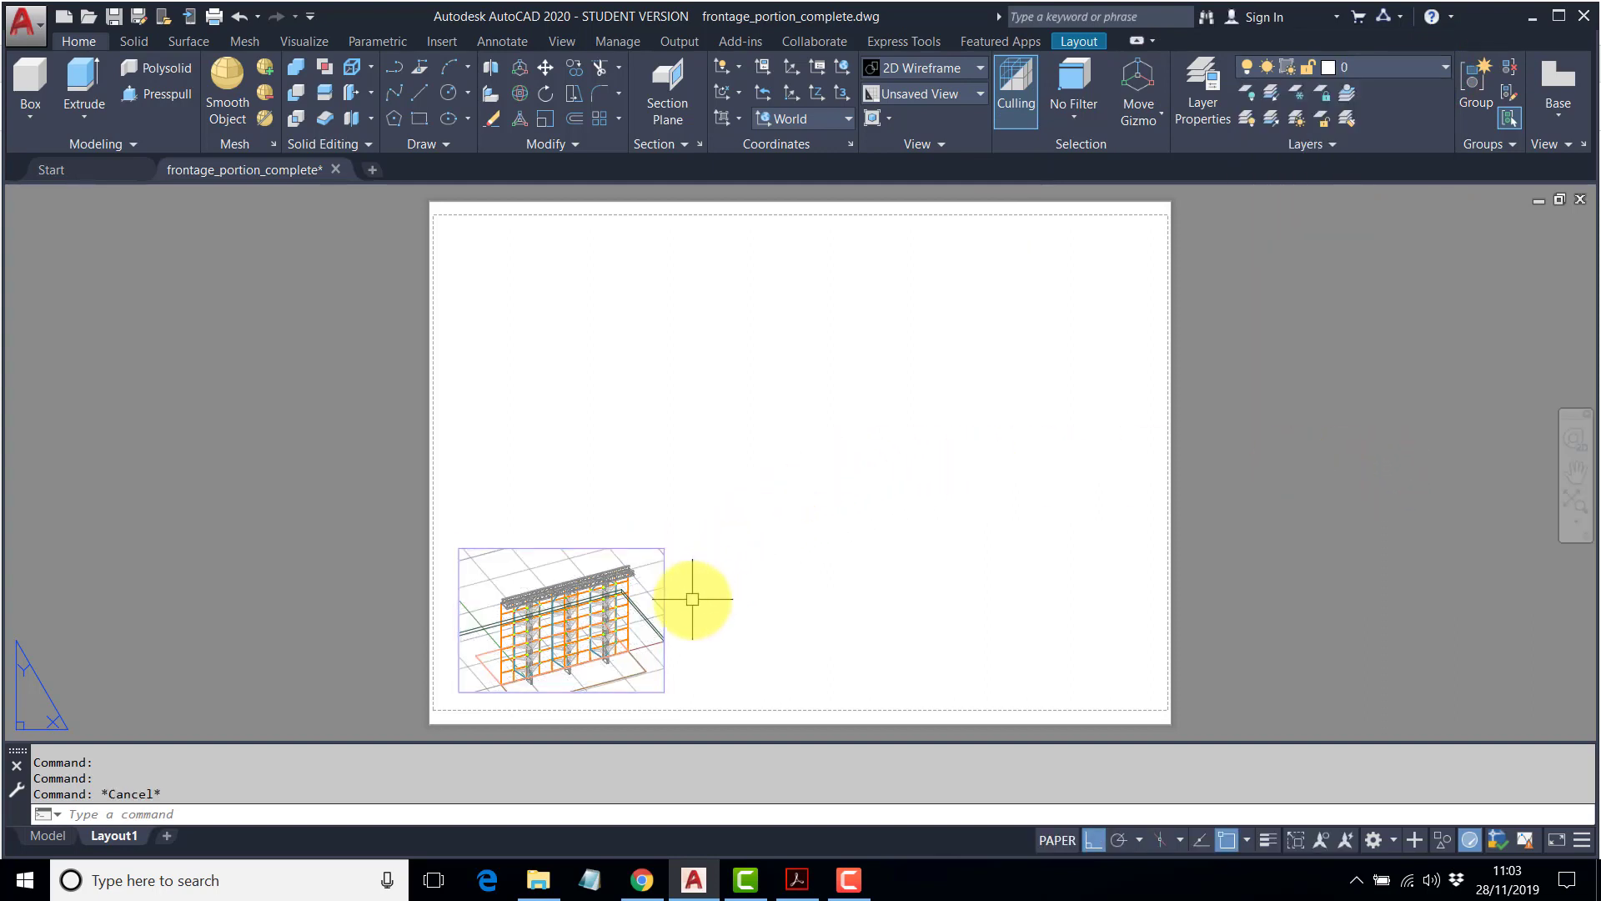
Move the viewport to the sheet's lower-right corner inside the printable area, with Ortho and object snap turned off.
text(M)
key(Return)
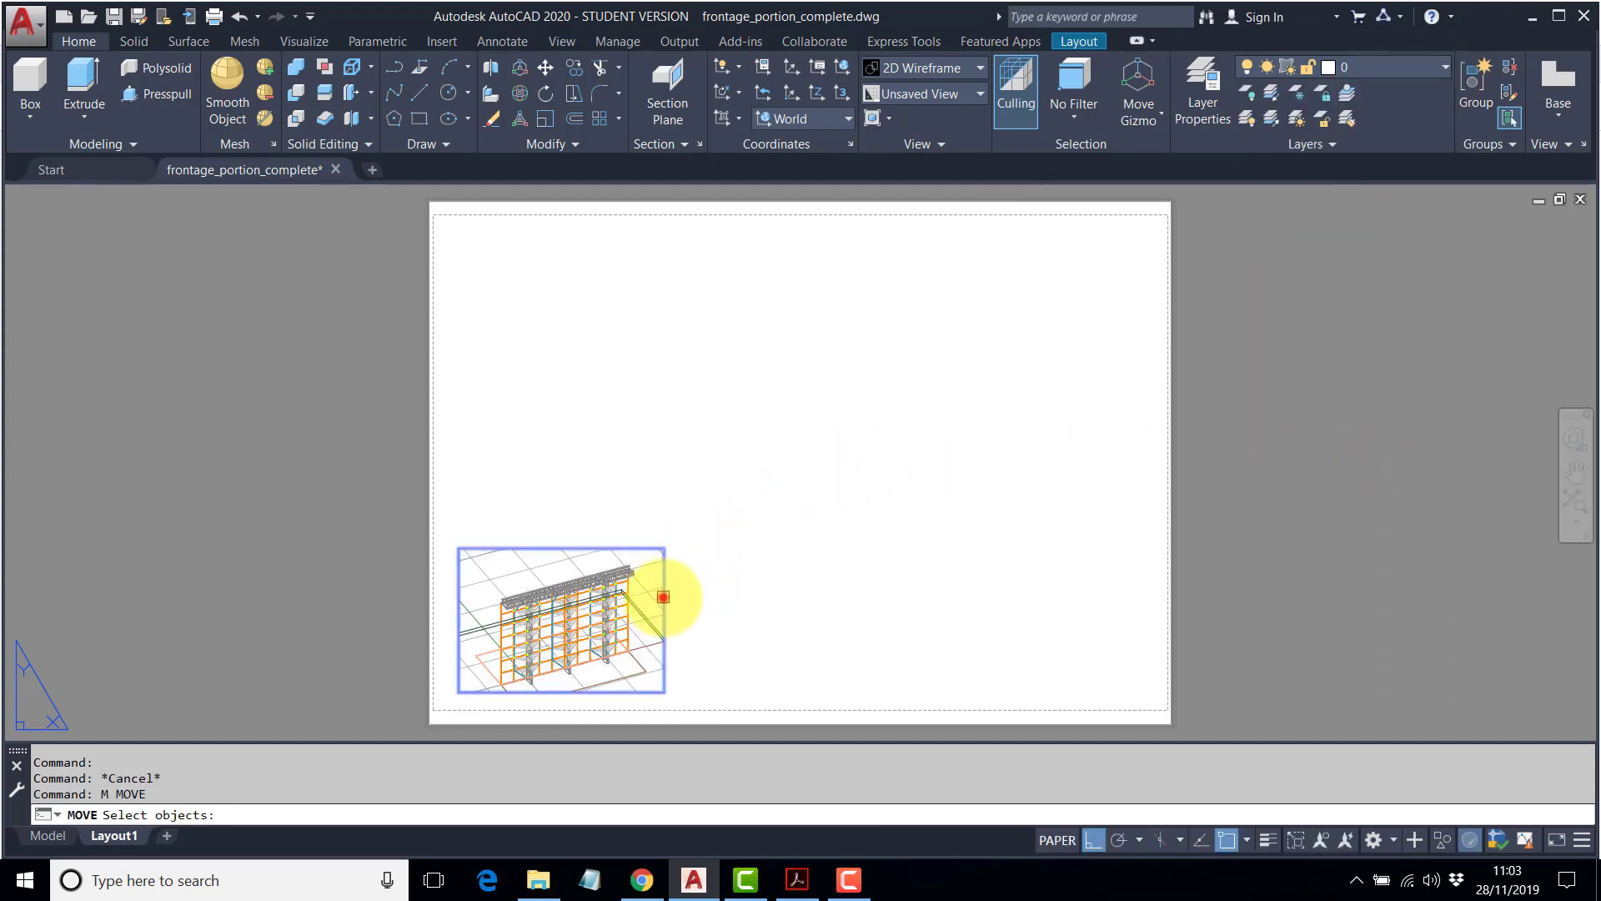
click(663, 597)
key(Return)
click(584, 439)
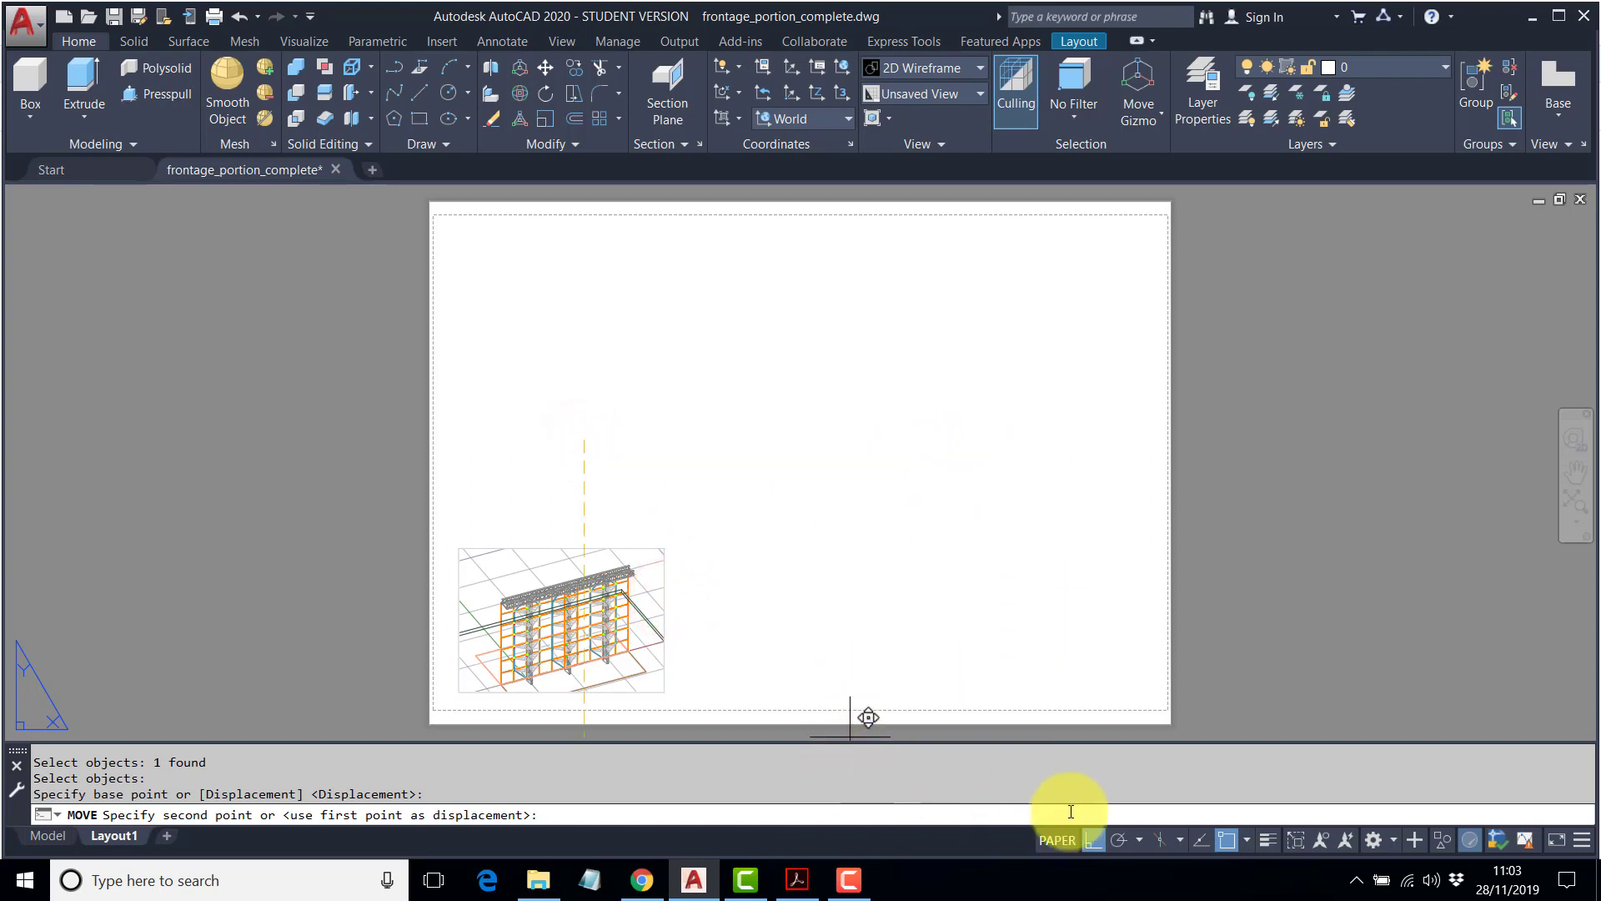
click(1091, 840)
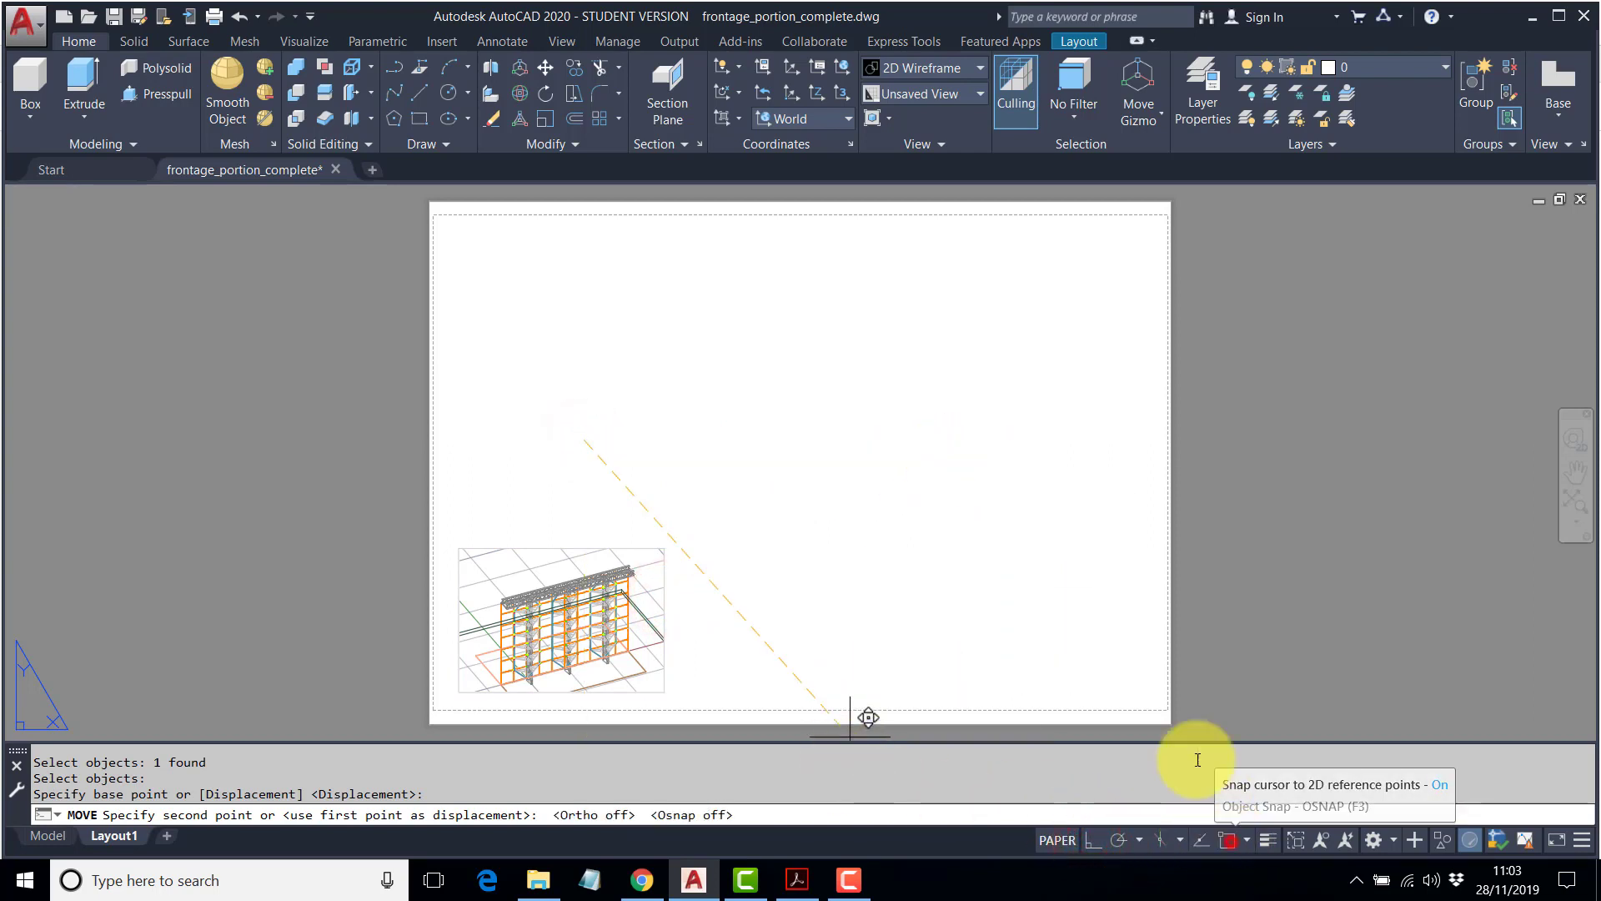
click(1230, 842)
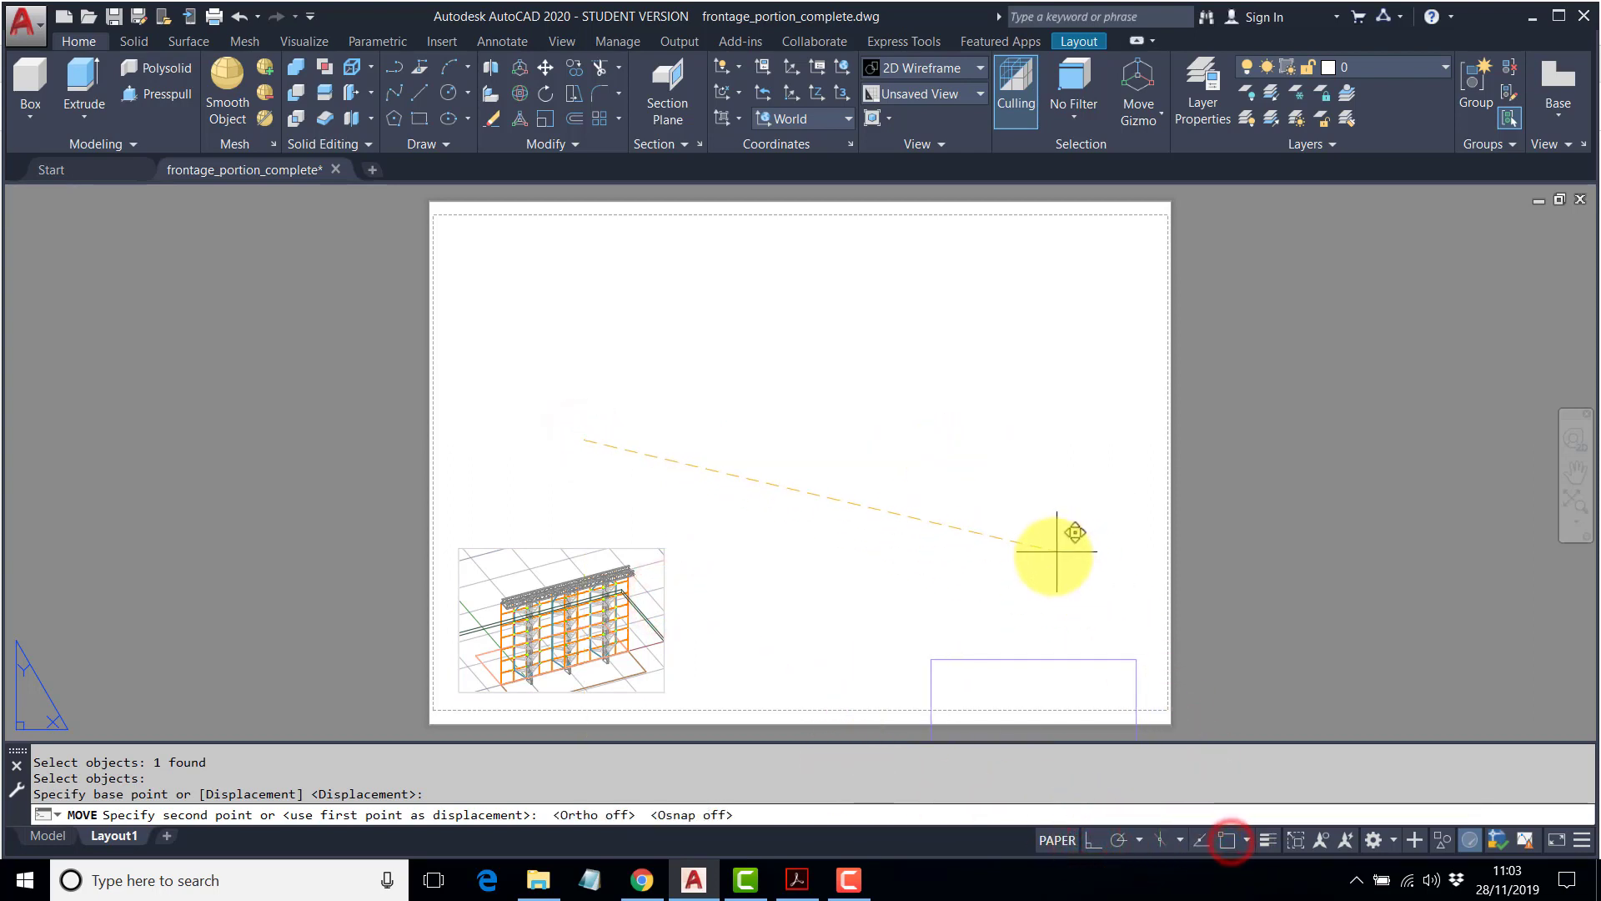
click(1085, 456)
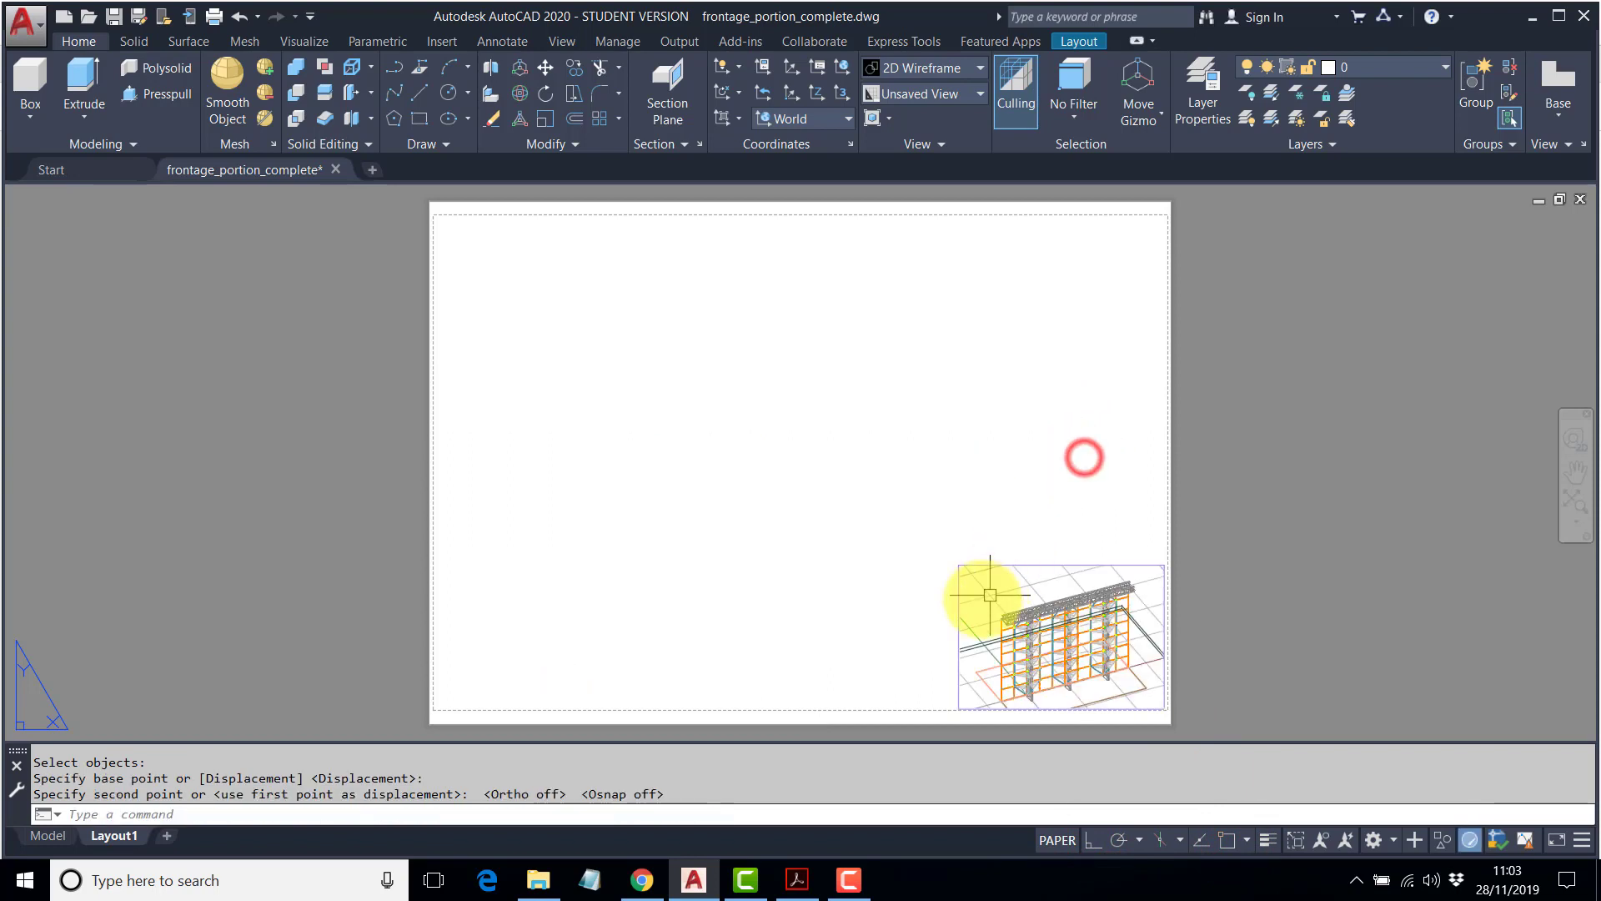
Stretch the viewport's upper-left corner to near the sheet's centre so it fills about the lower-right quarter.
click(959, 565)
click(960, 565)
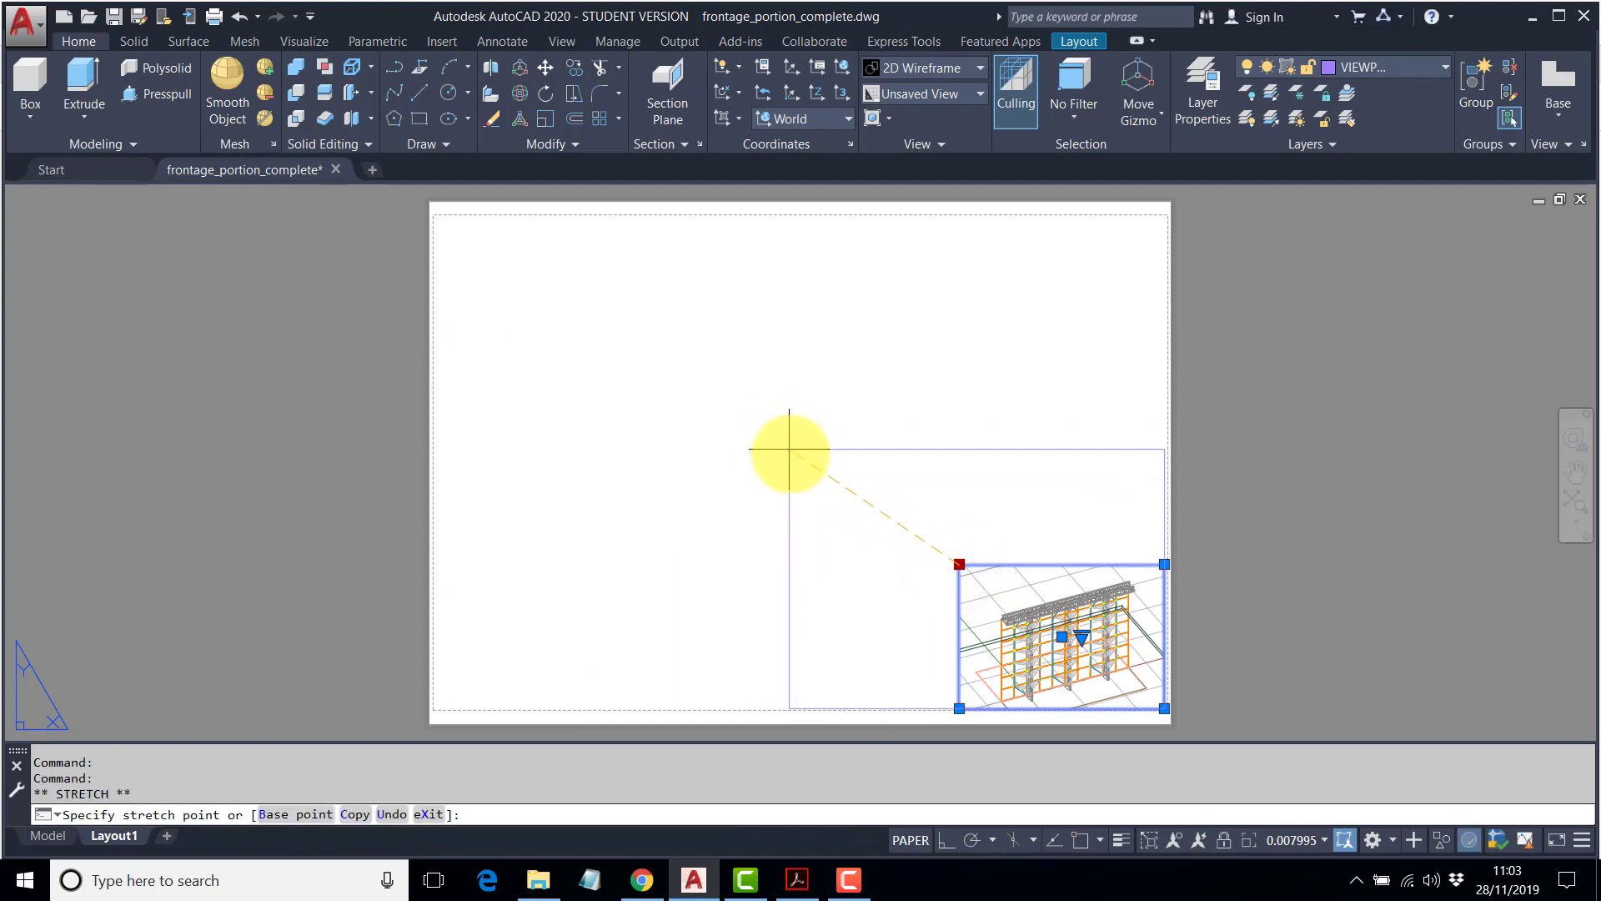
click(793, 449)
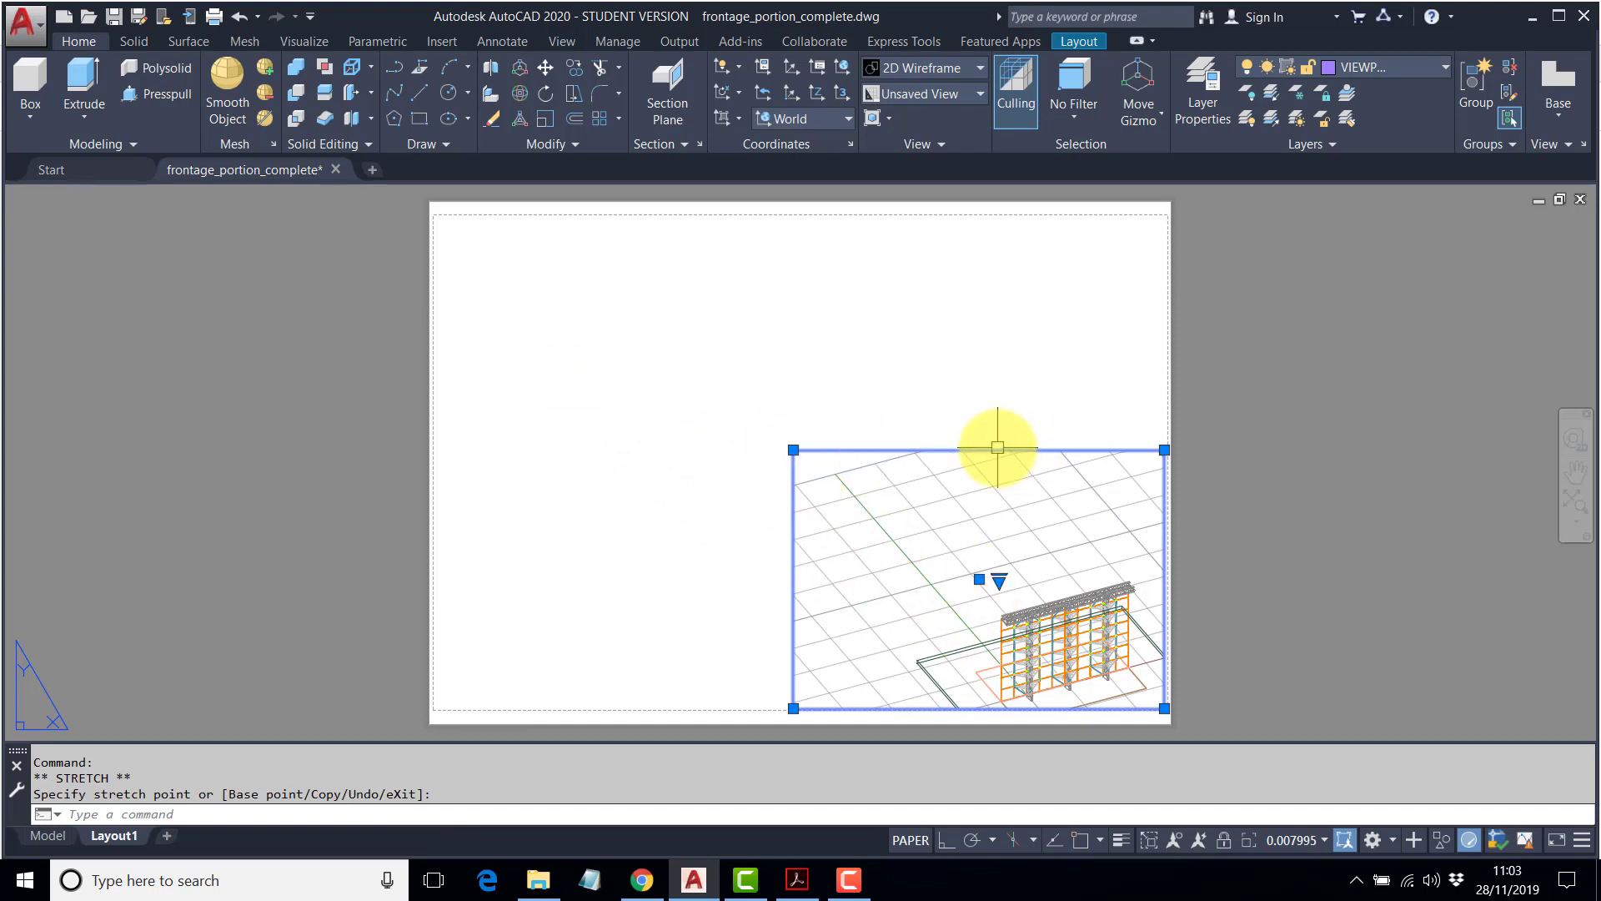
key(Escape)
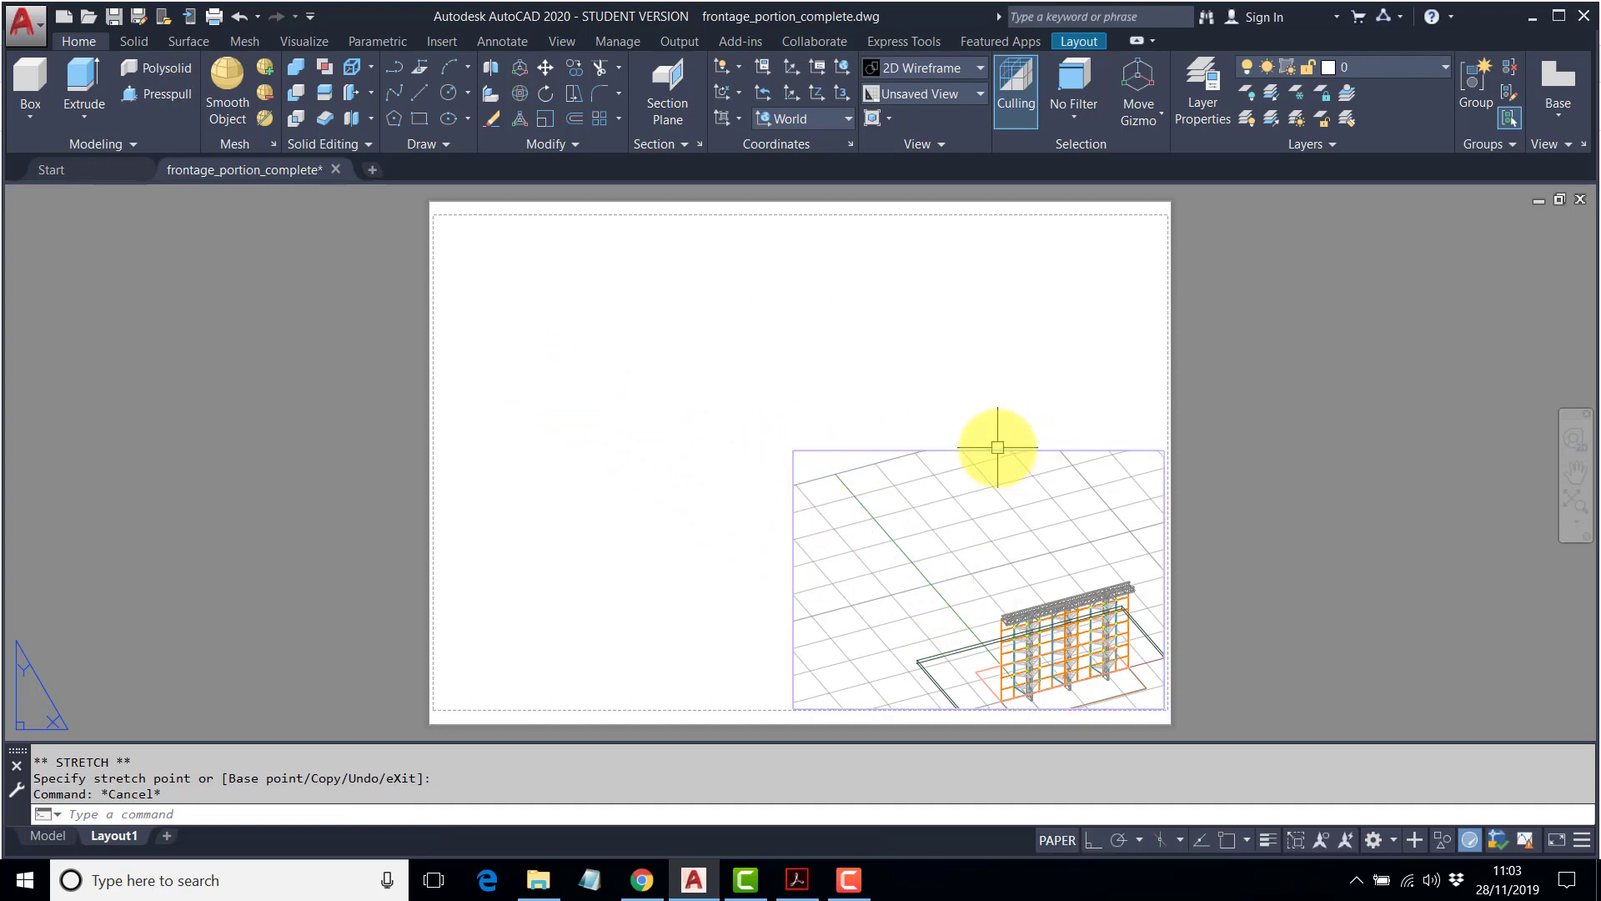
Activate the viewport, set its viewpoint to 225° from the X axis and 20° from the XY plane, and enlarge the frontage within it.
double_click(988, 574)
middle_drag(989, 575, 949, 607)
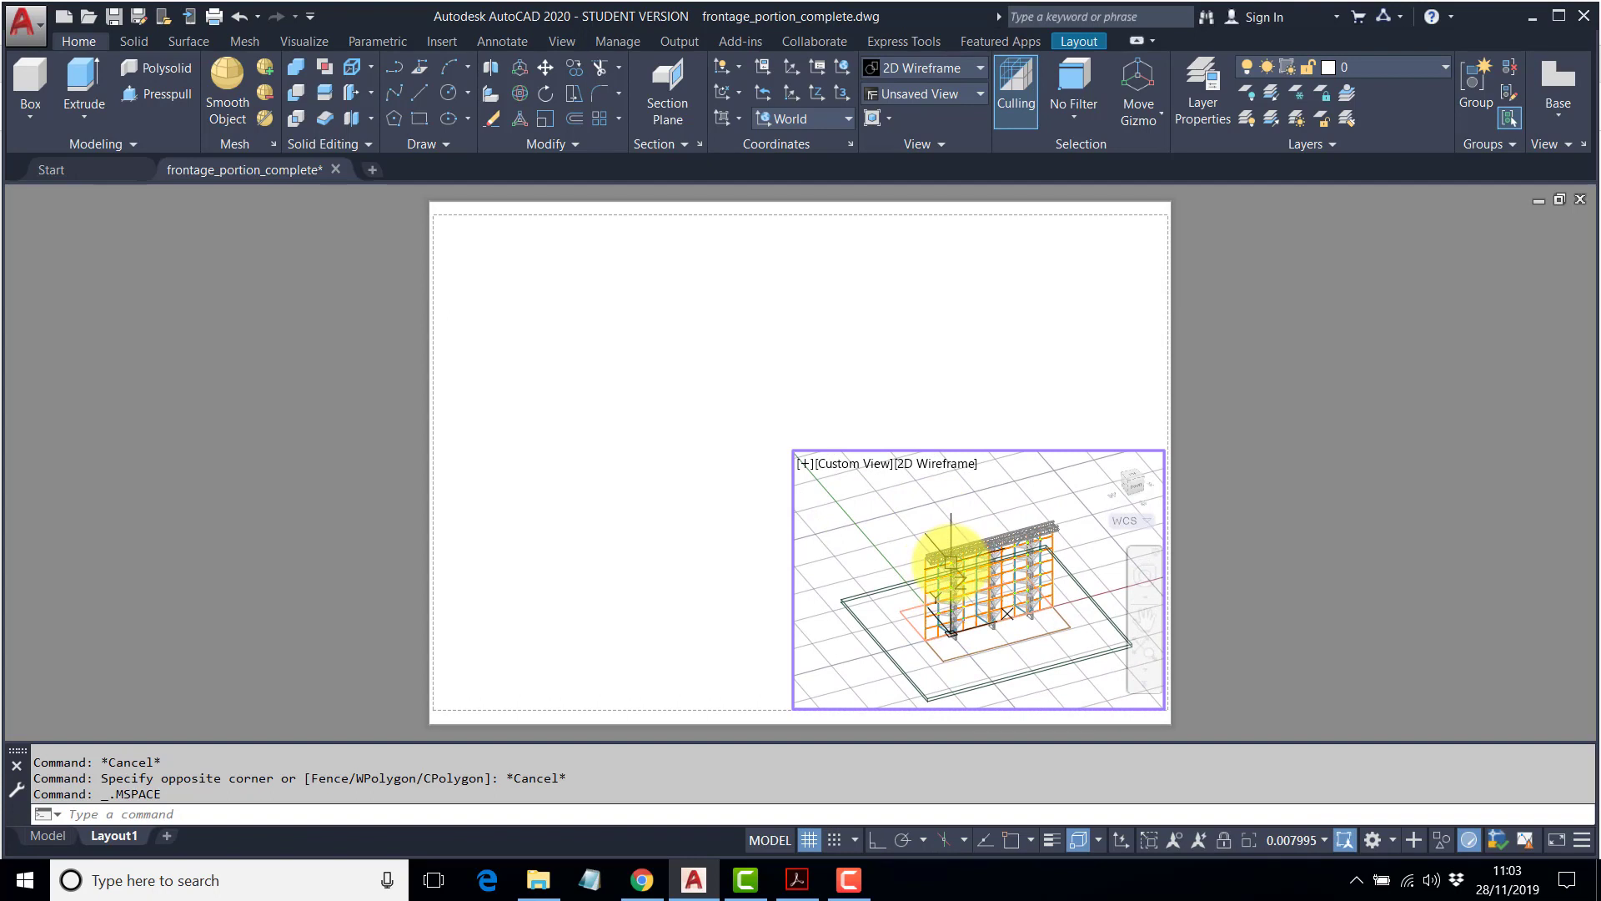
text(VP)
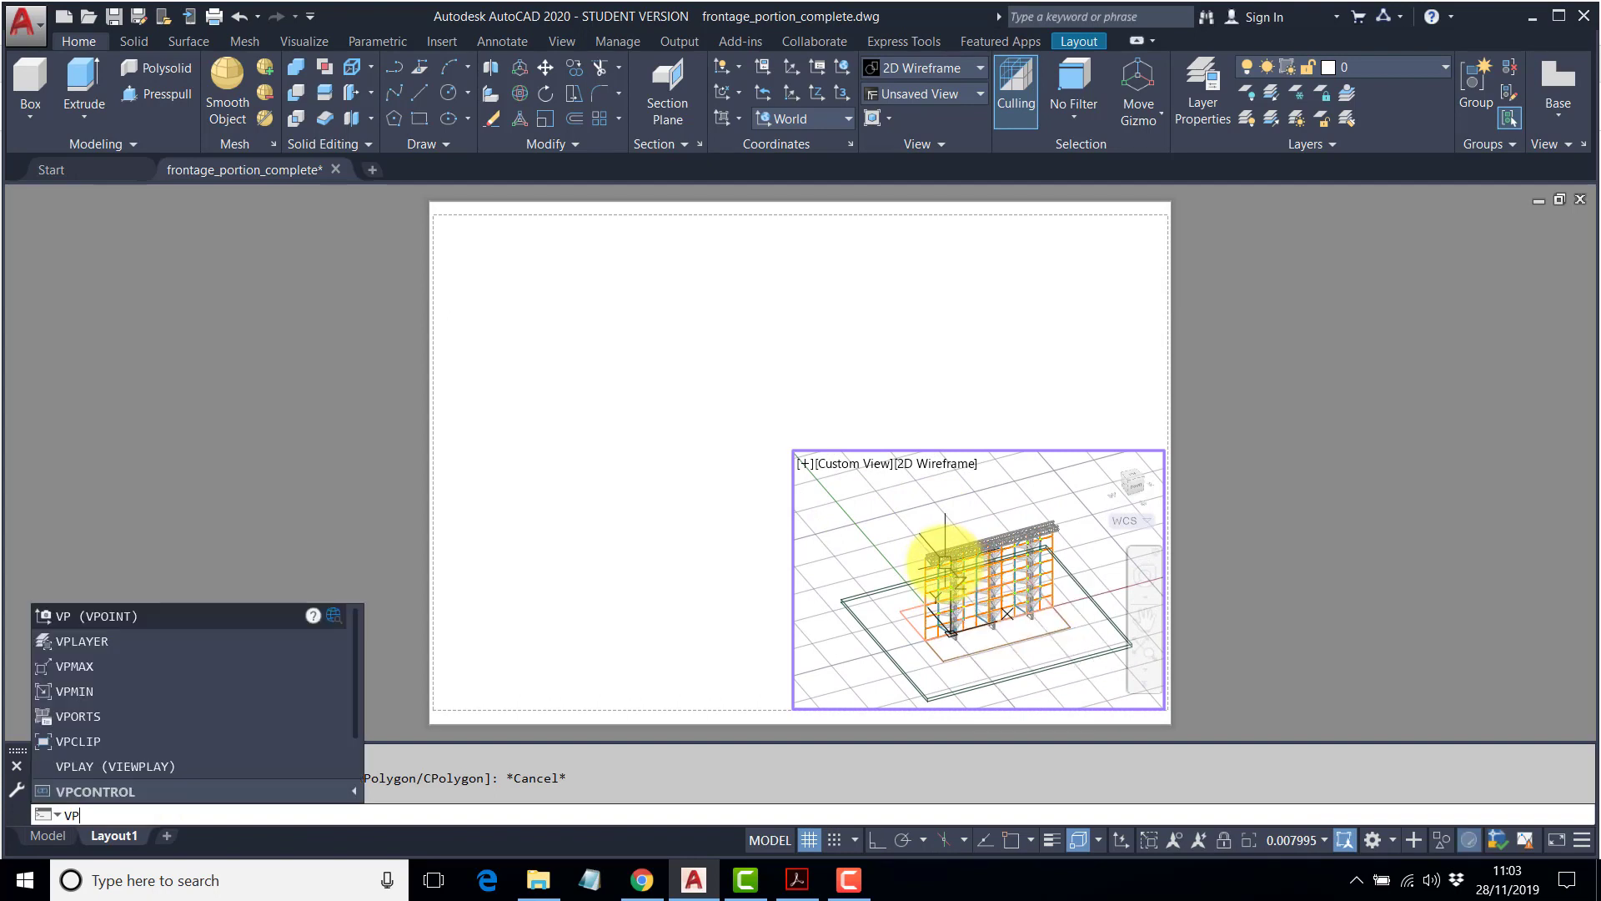
key(Return)
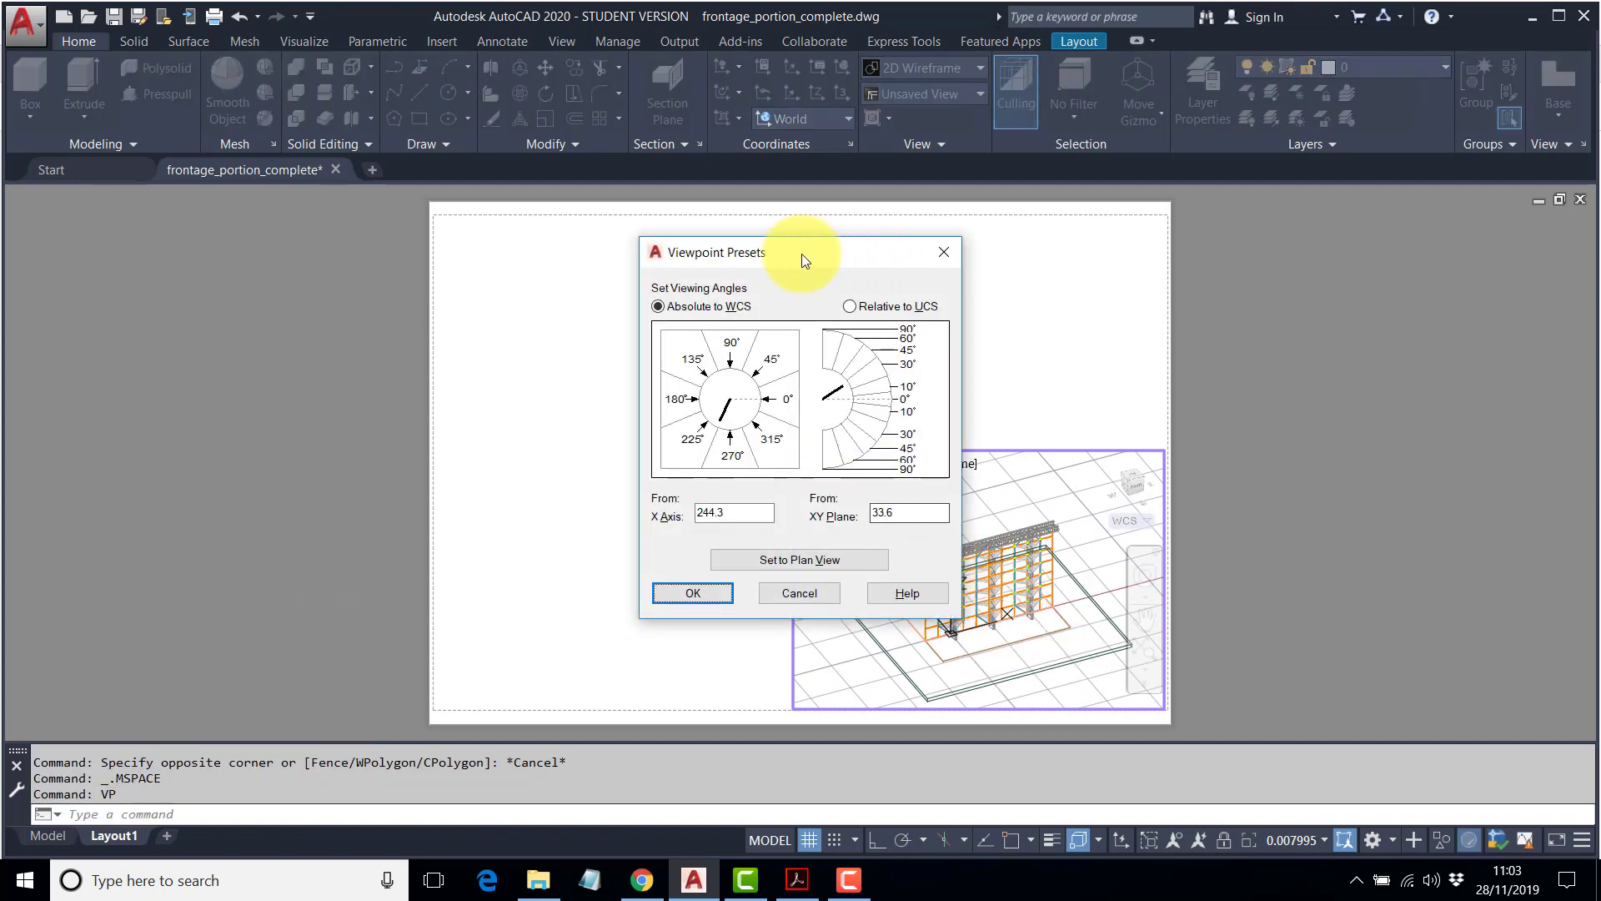
drag(715, 265, 623, 244)
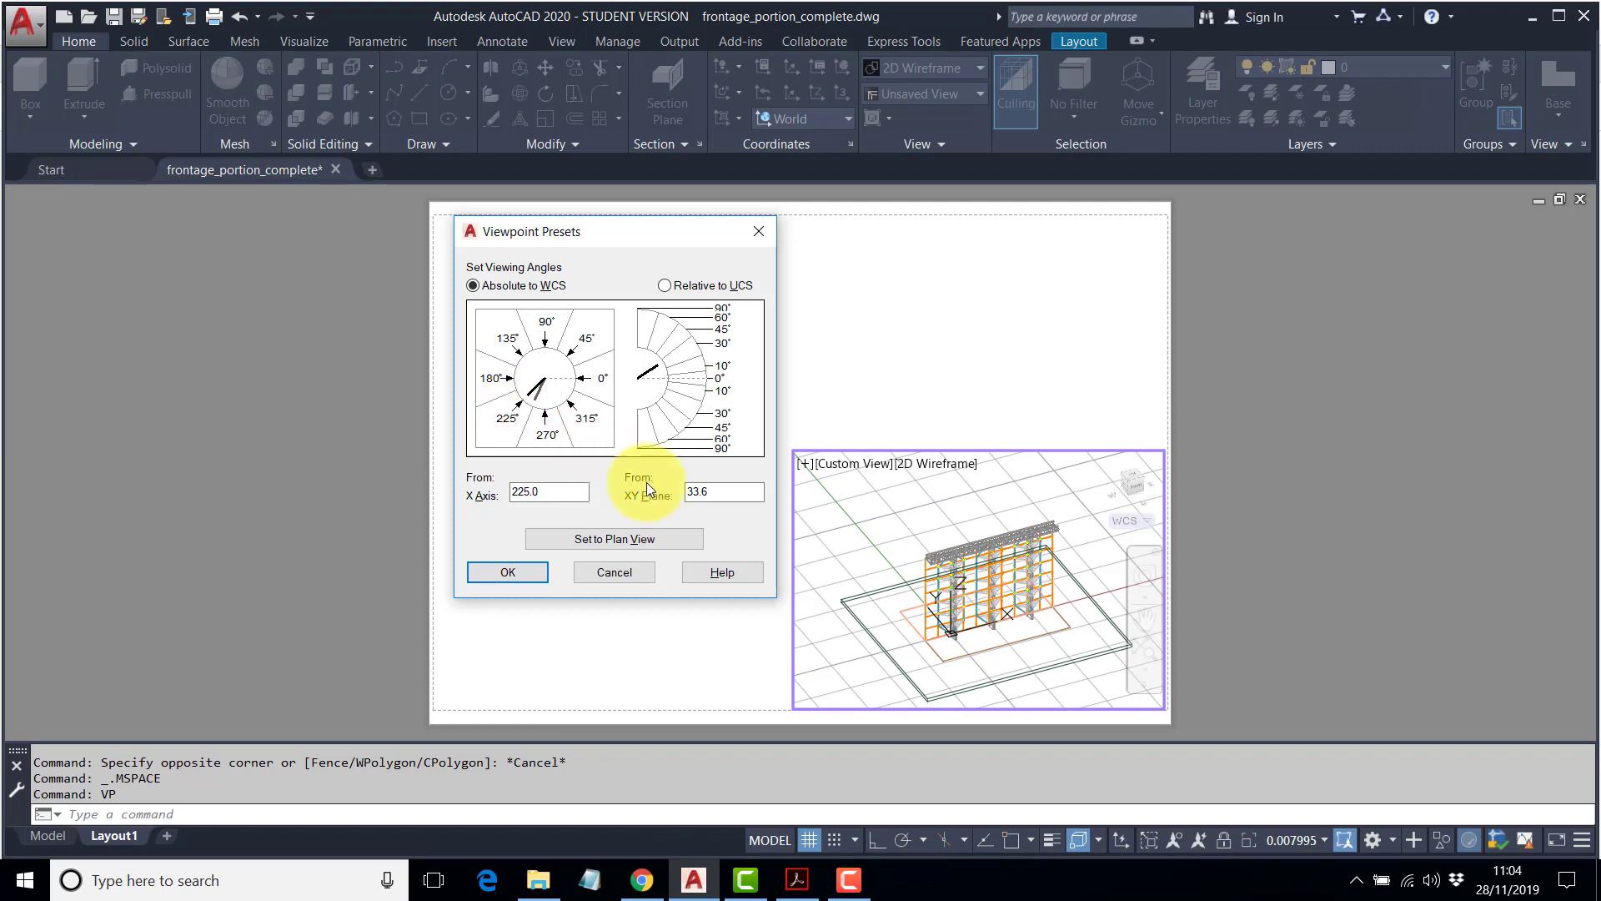
drag(720, 491, 682, 492)
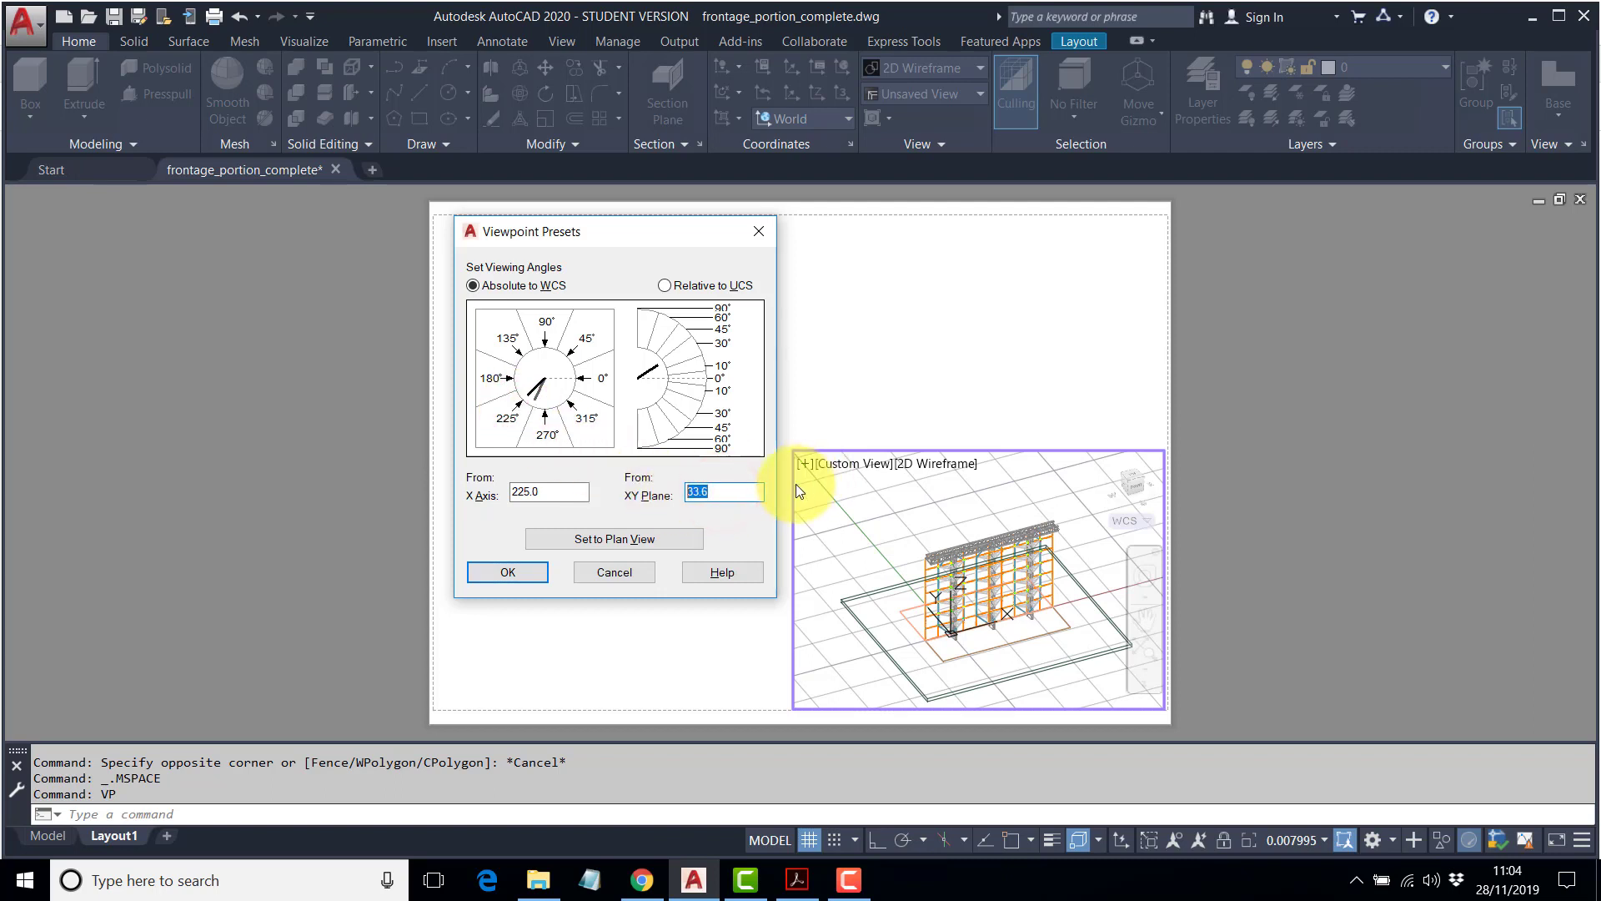
text(20)
click(708, 486)
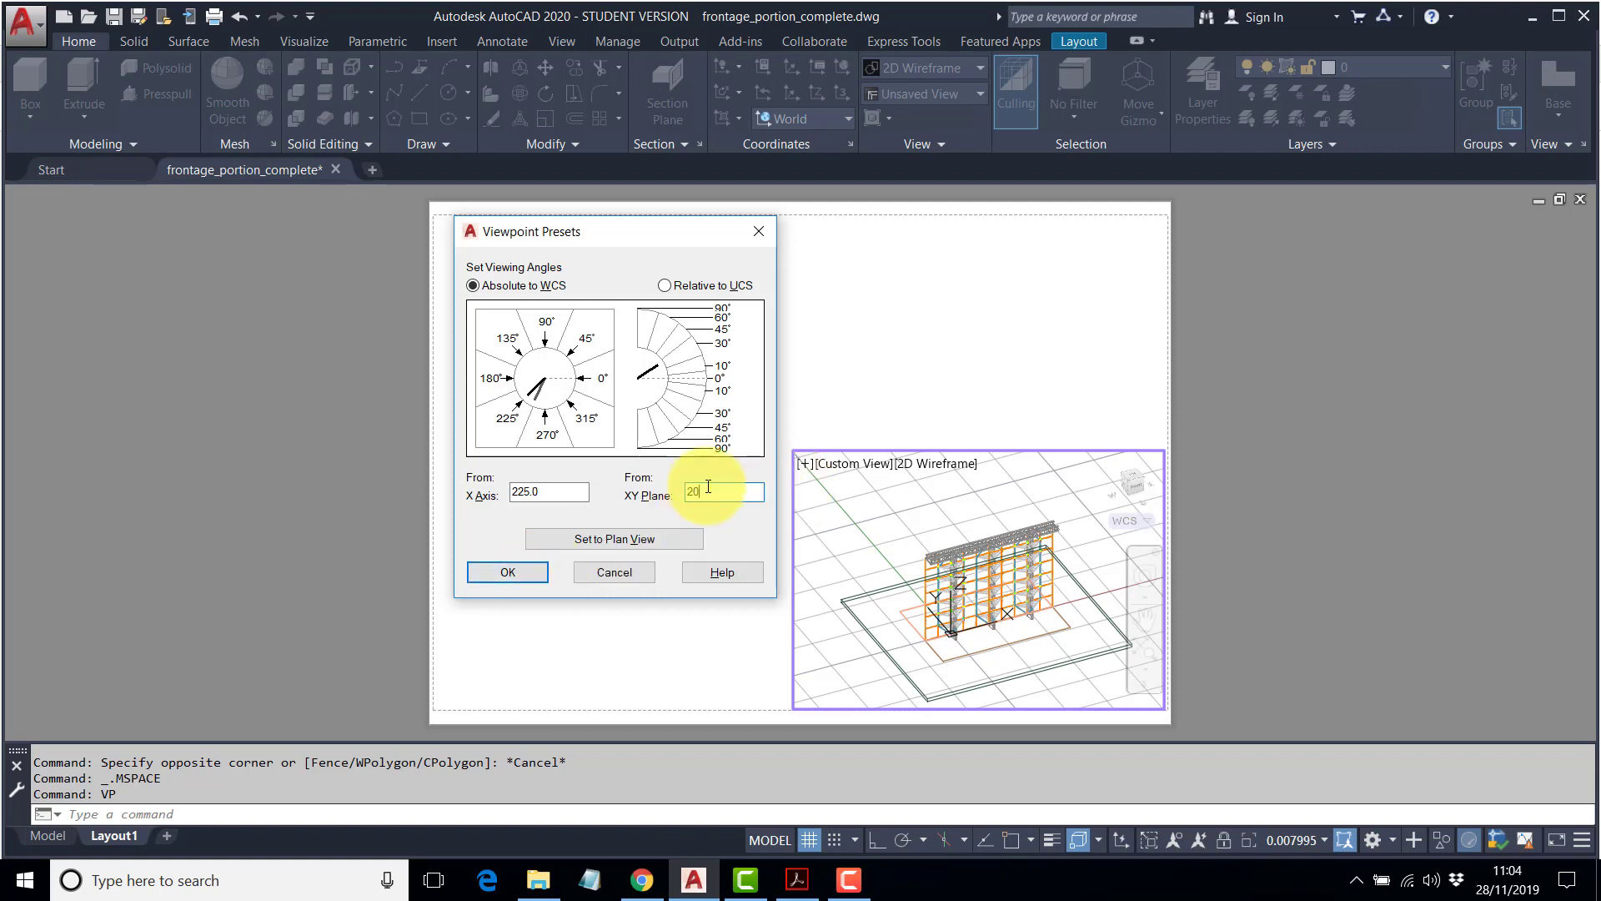
click(523, 571)
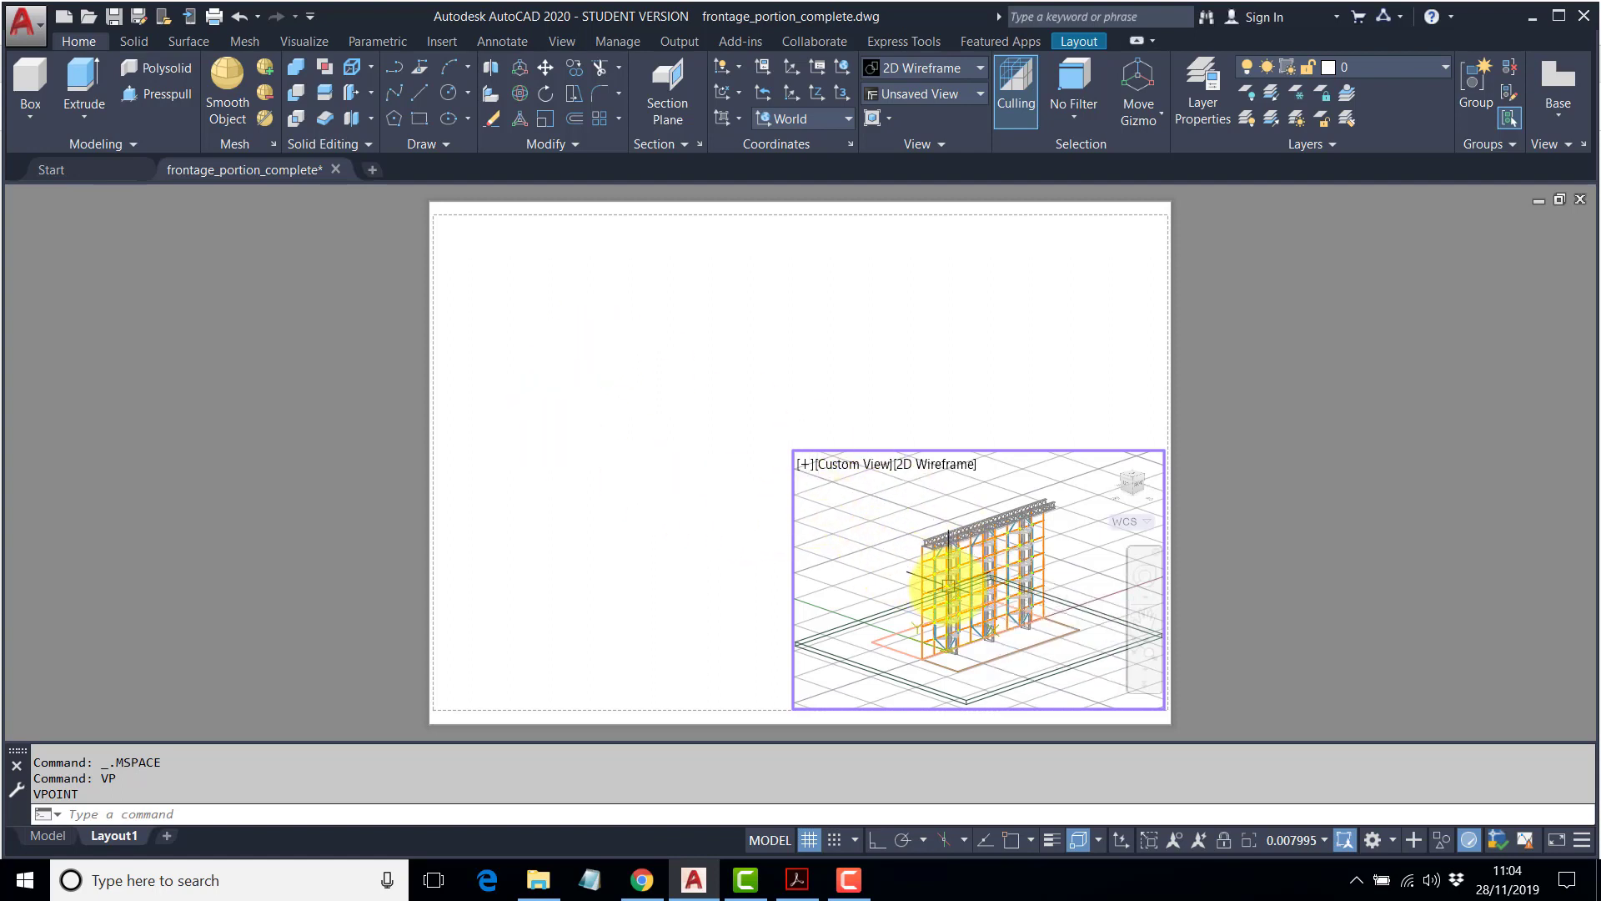
scroll(949, 586, up, 3)
middle_drag(948, 583, 937, 584)
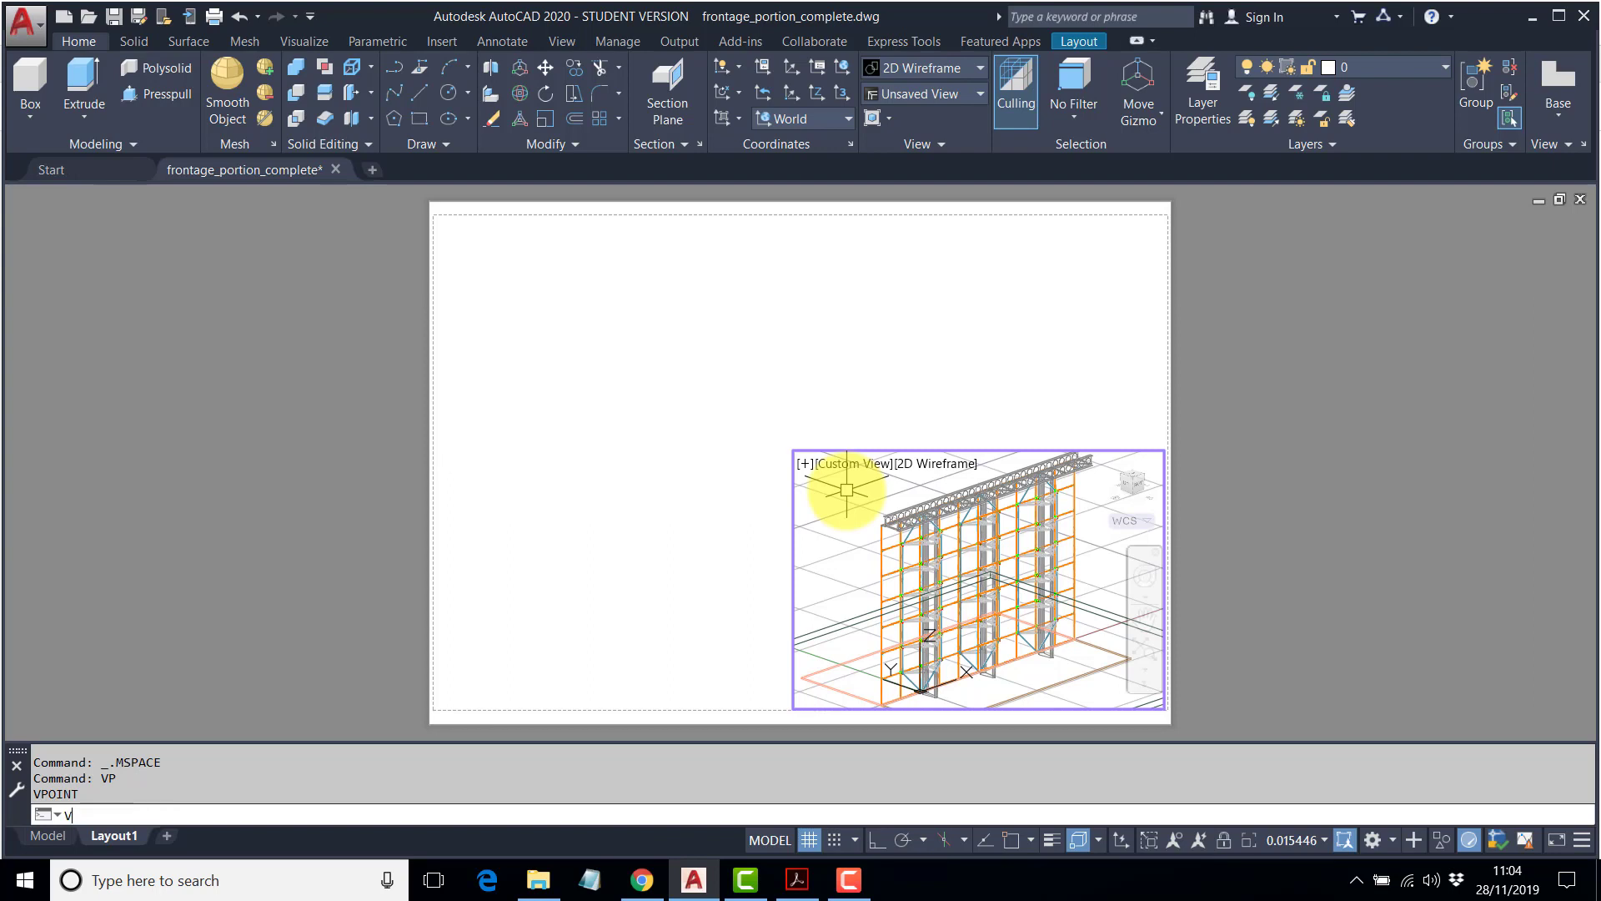
Use VPLAYER to freeze all layers (*) in the current viewport.
text(LAYER)
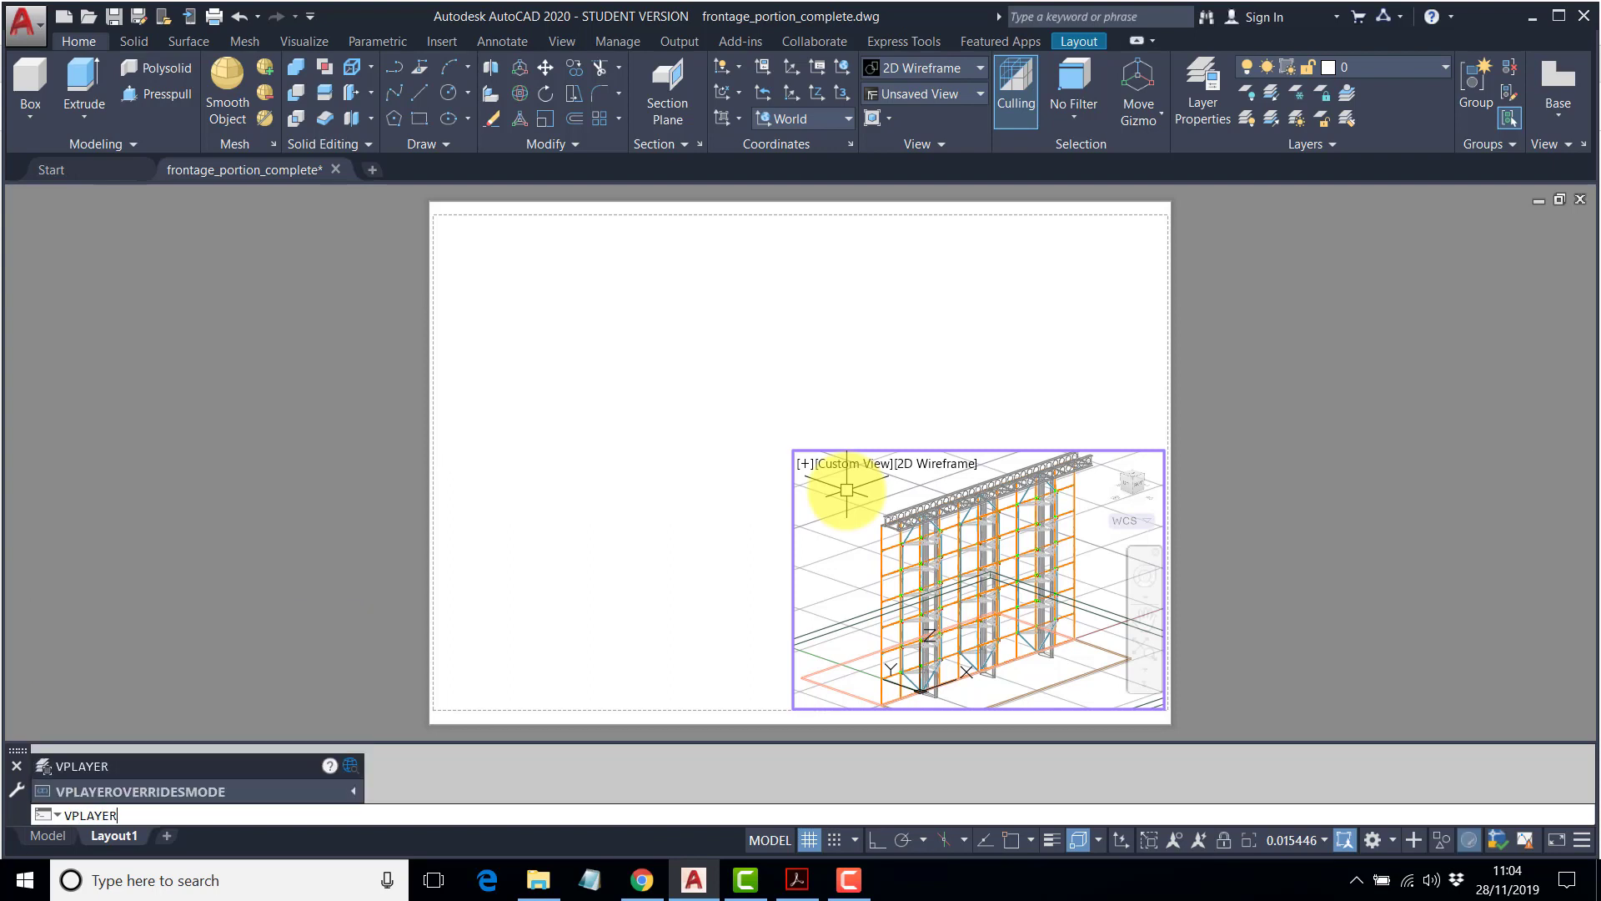
key(Return)
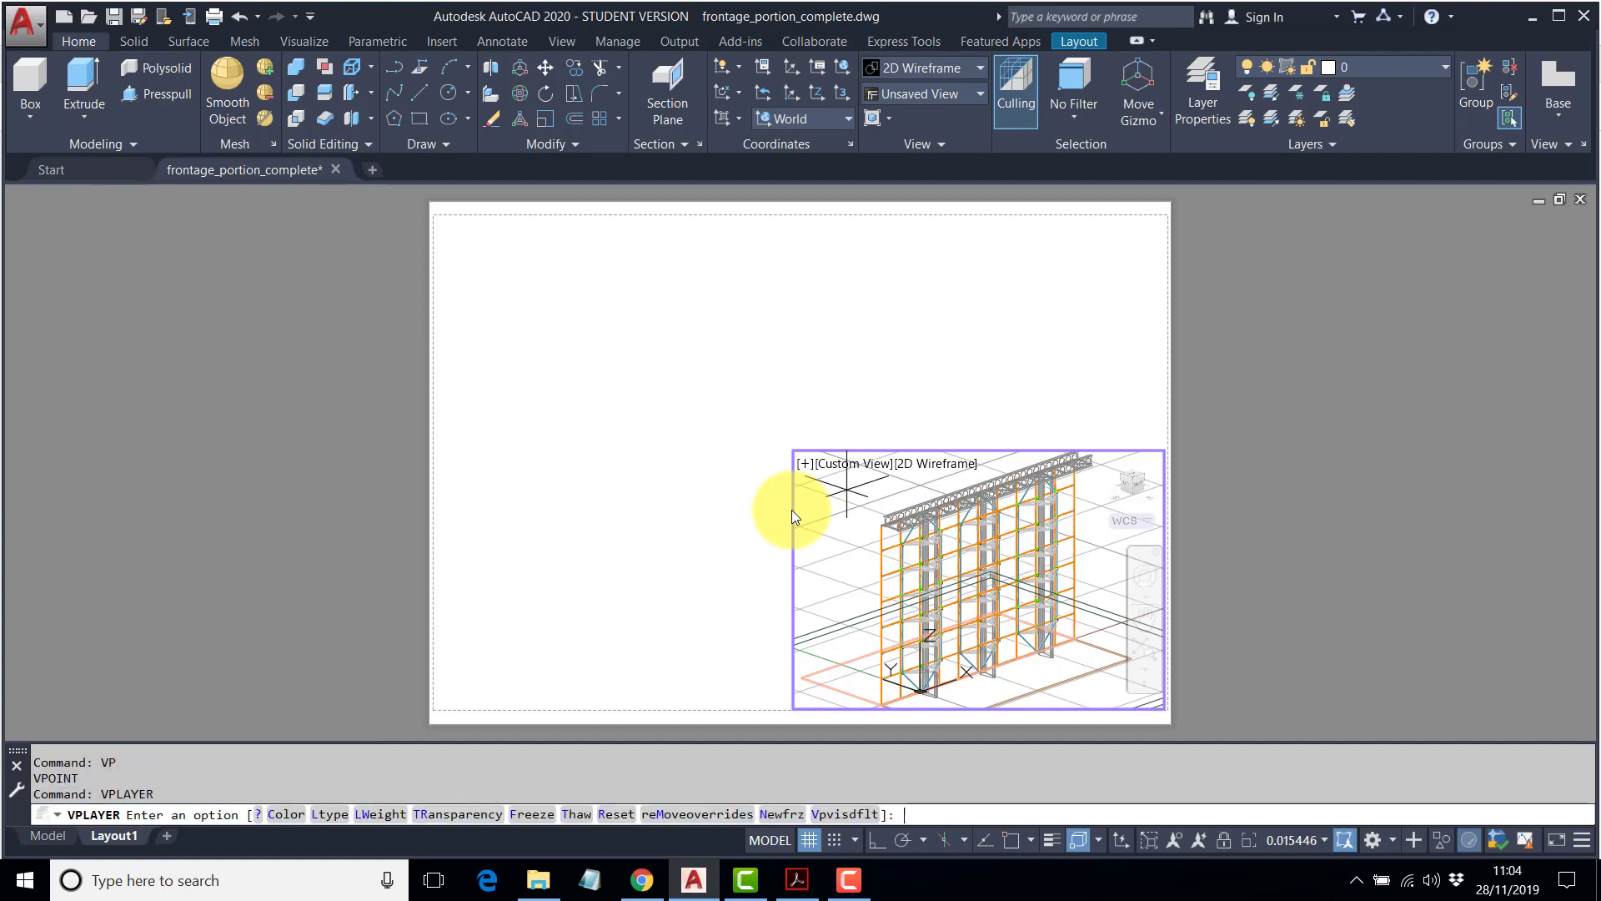
click(532, 815)
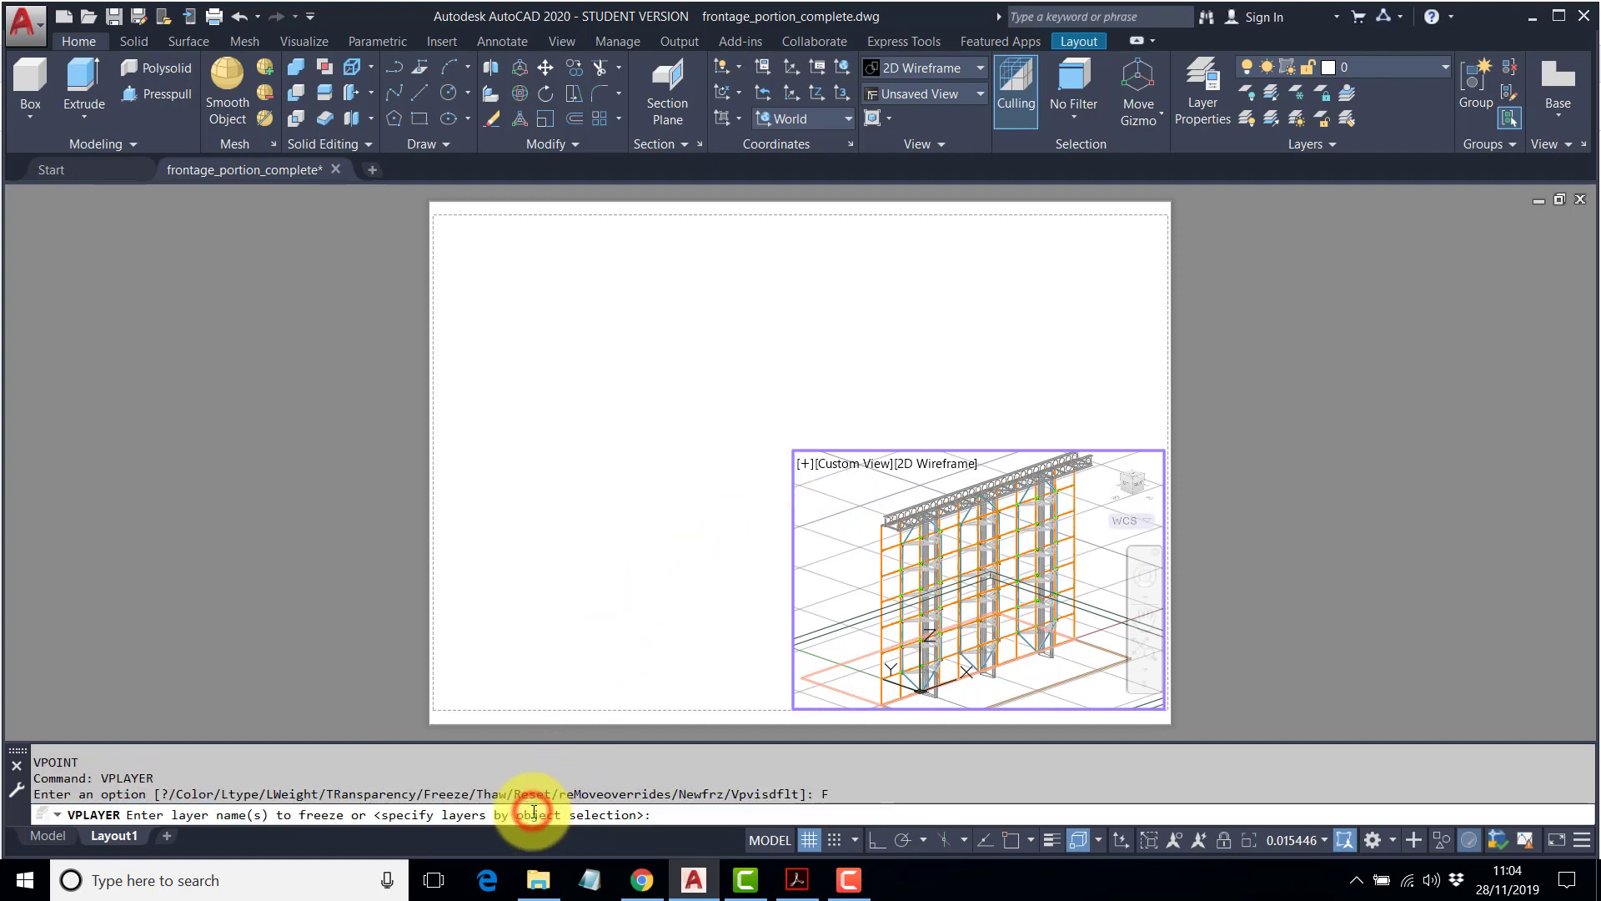
click(674, 816)
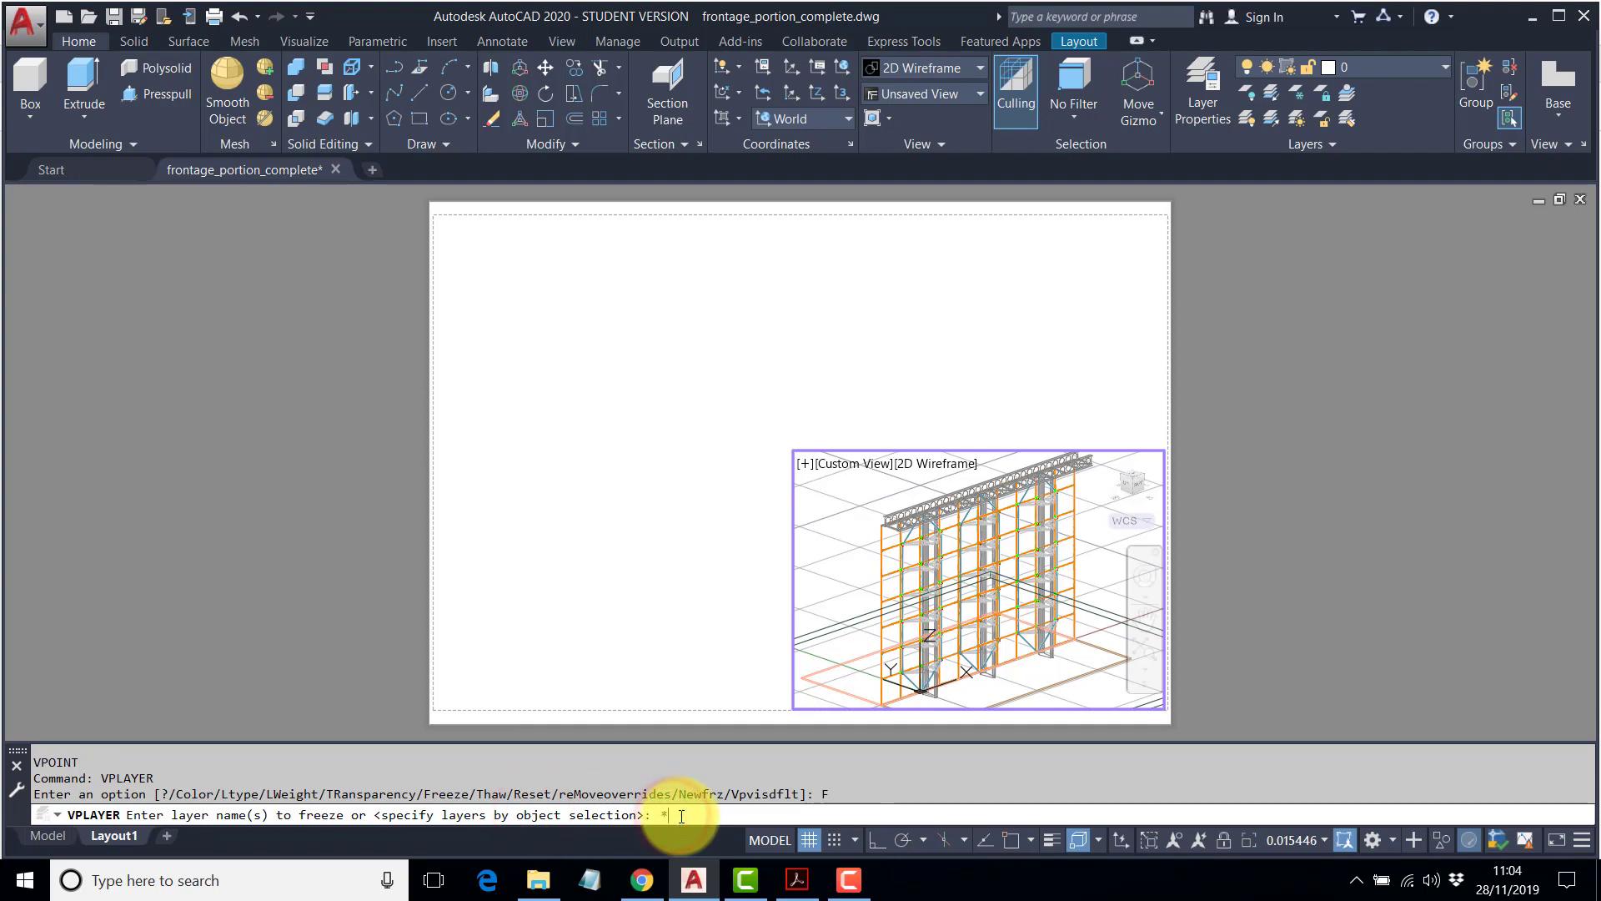
text(*)
key(Return)
key(Return)
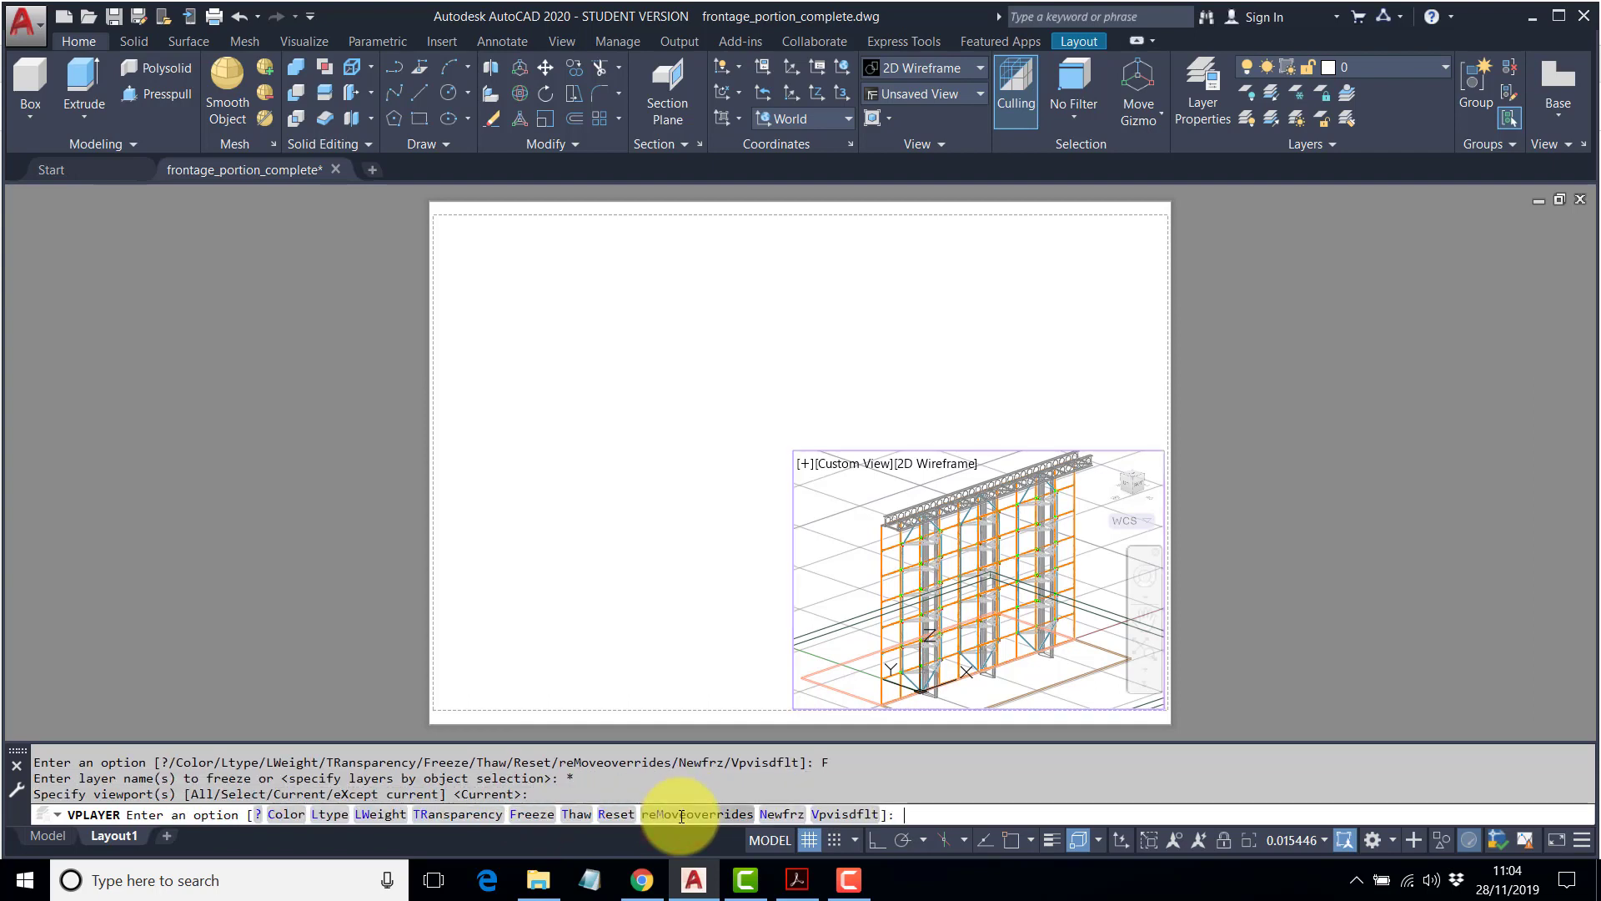
key(Return)
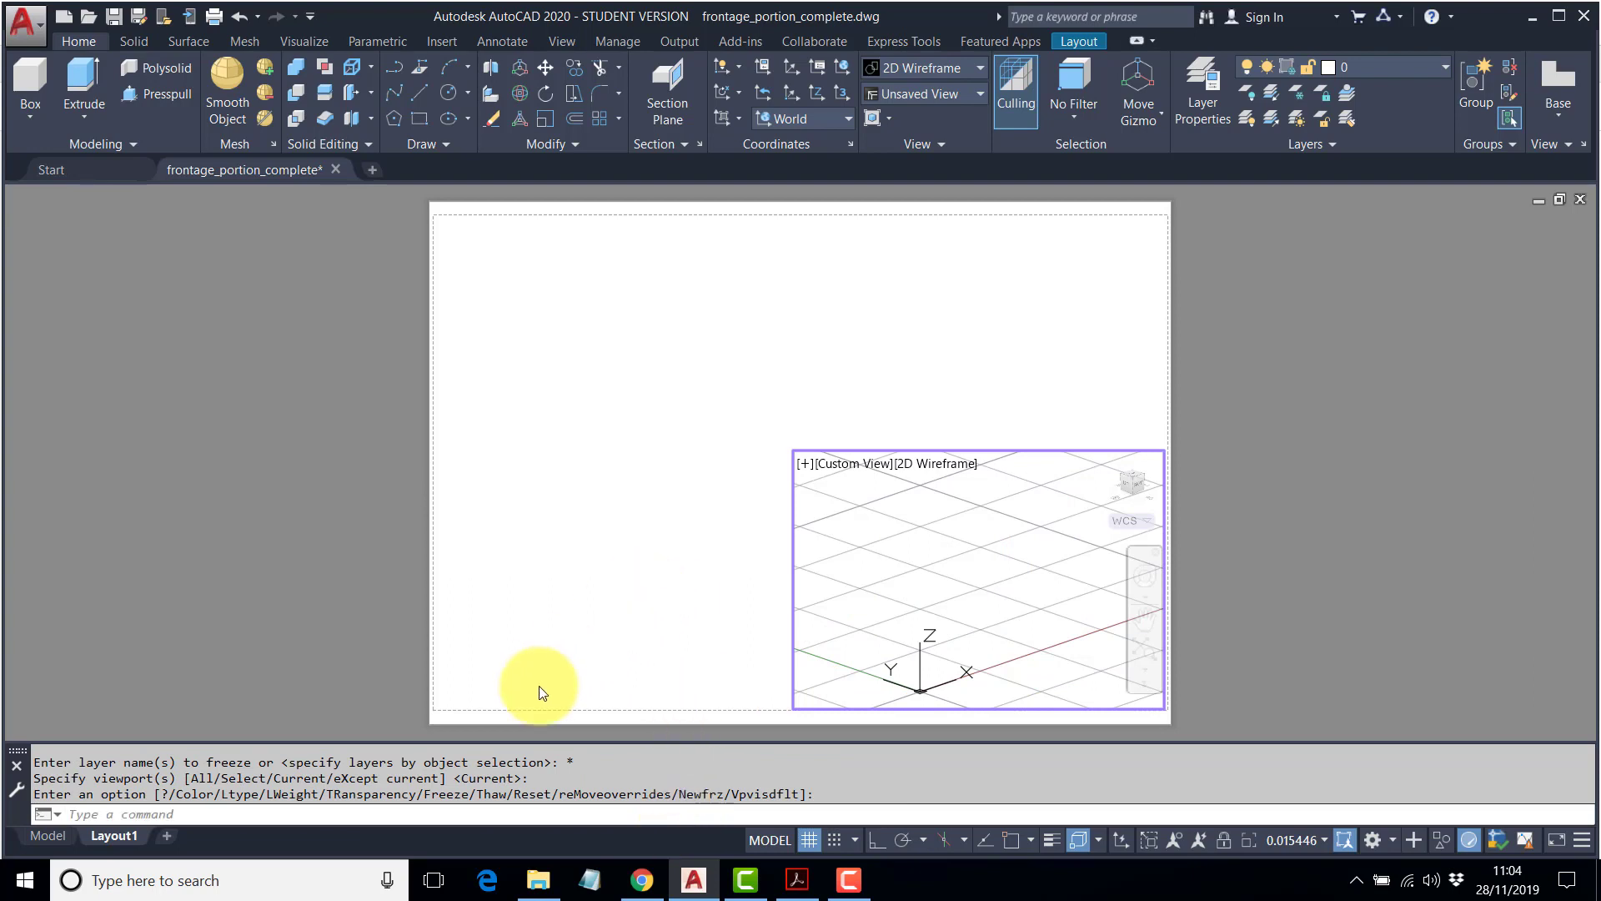
Turn off the viewport's grid and thaw only the COL layer in the current viewport.
click(810, 838)
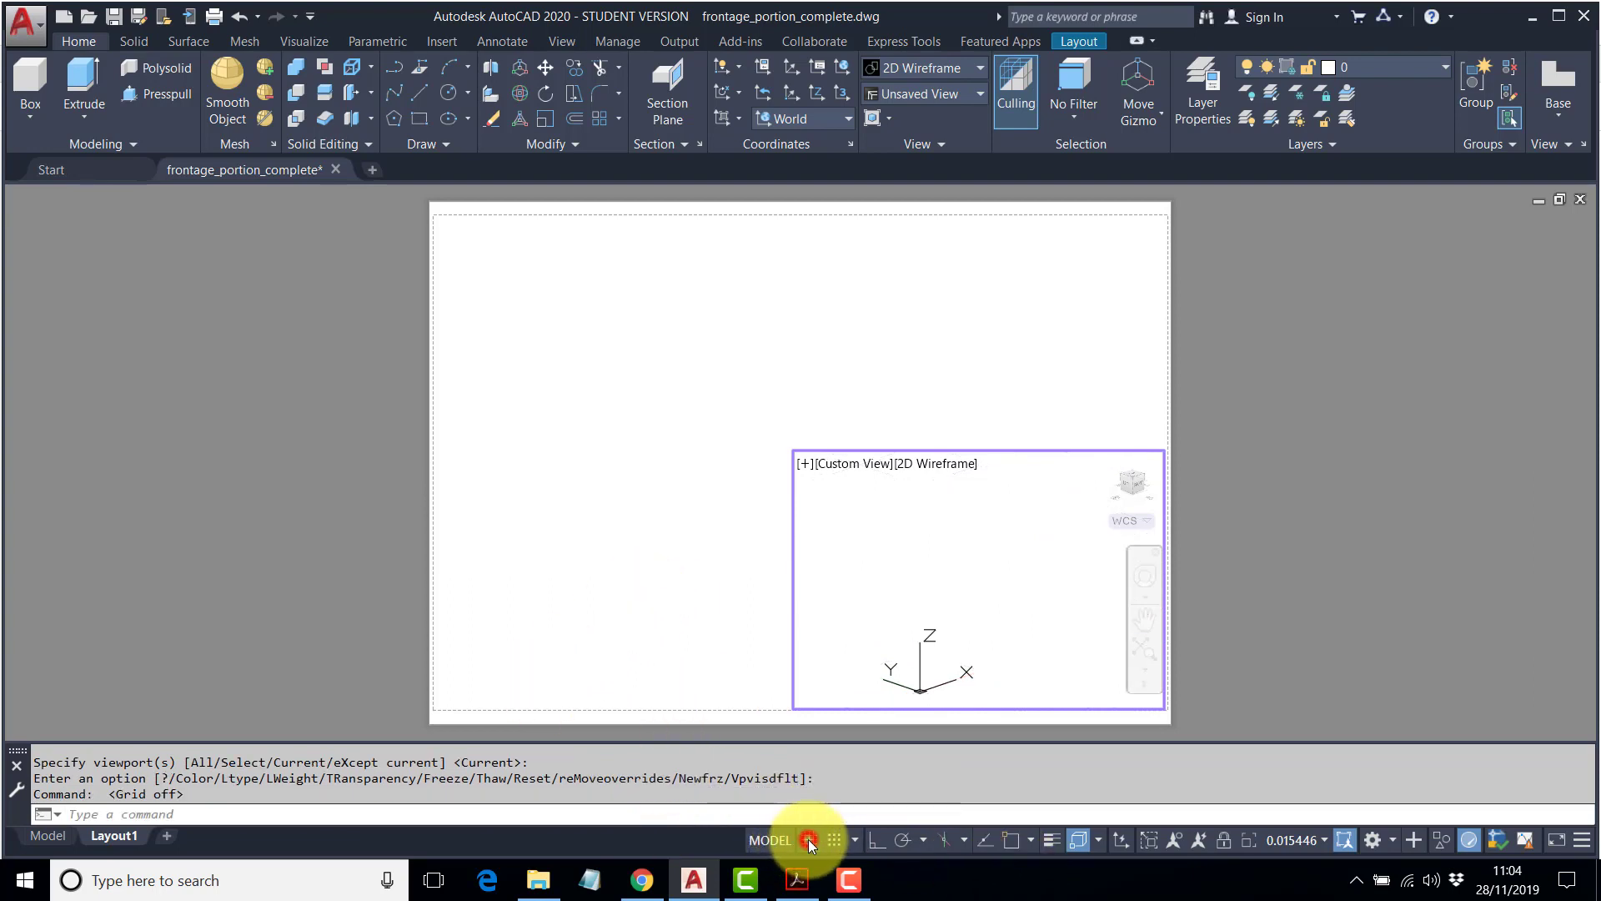
click(1439, 66)
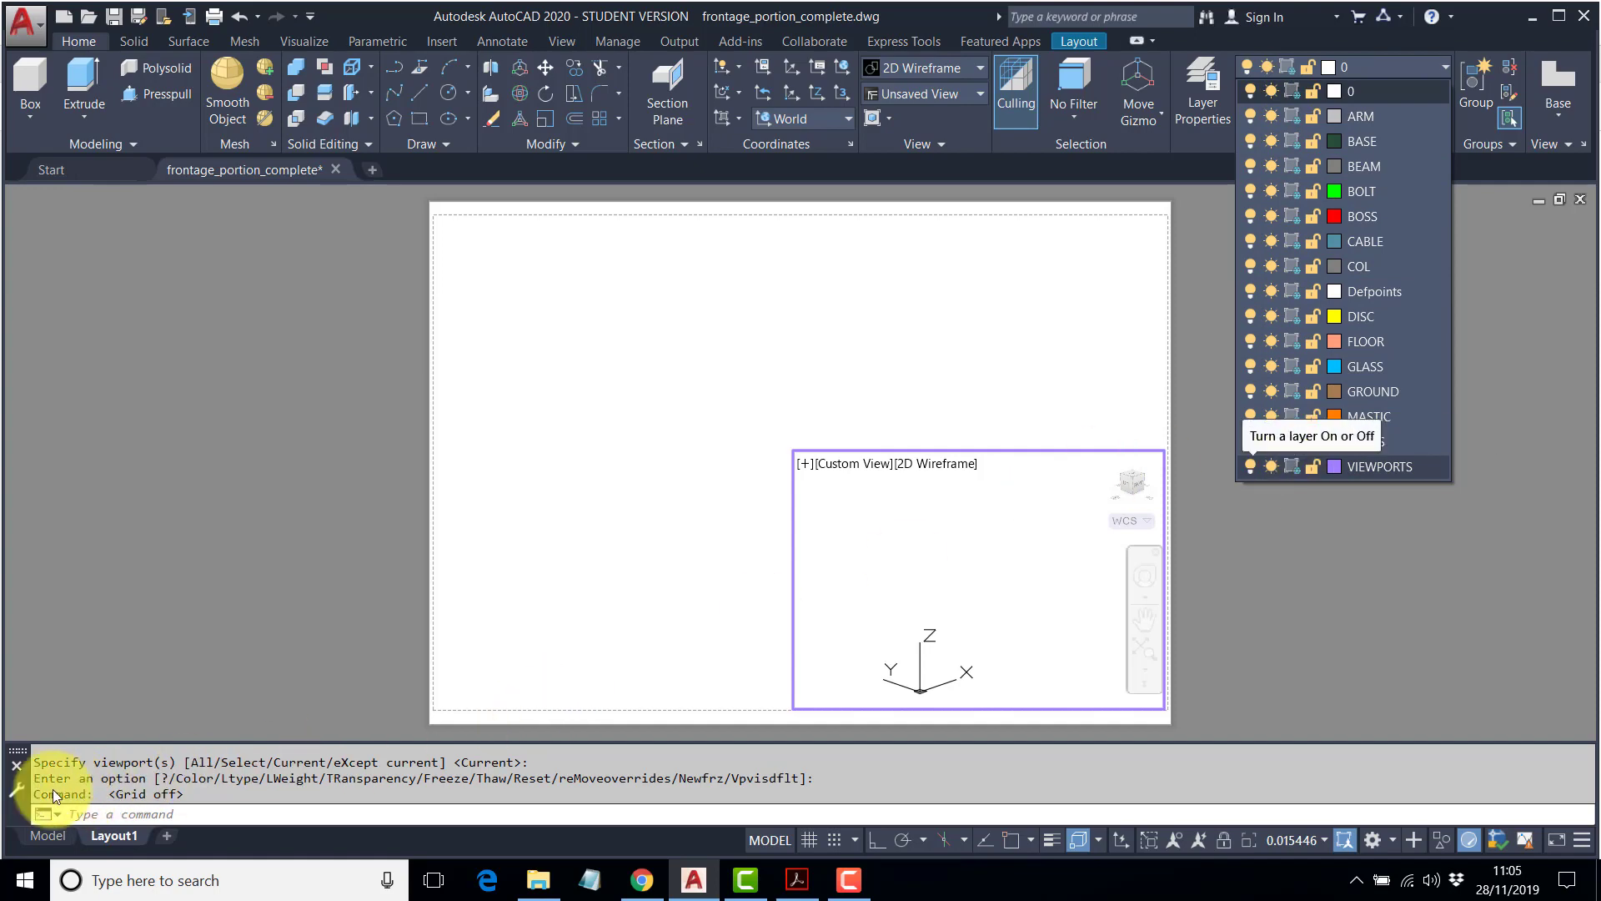
click(46, 834)
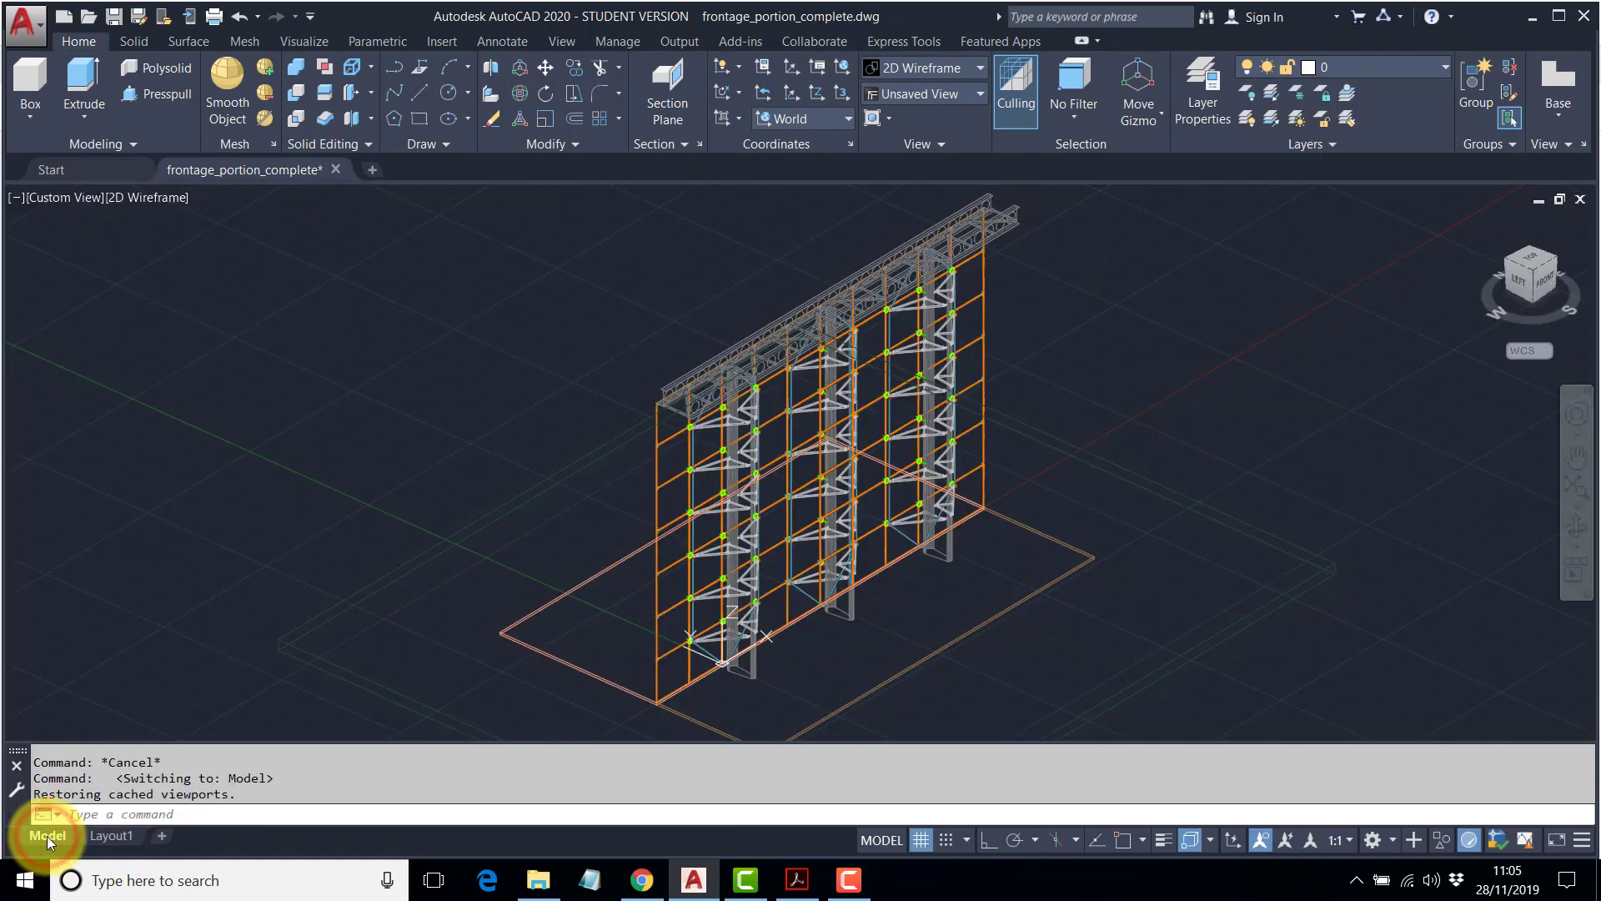
click(115, 836)
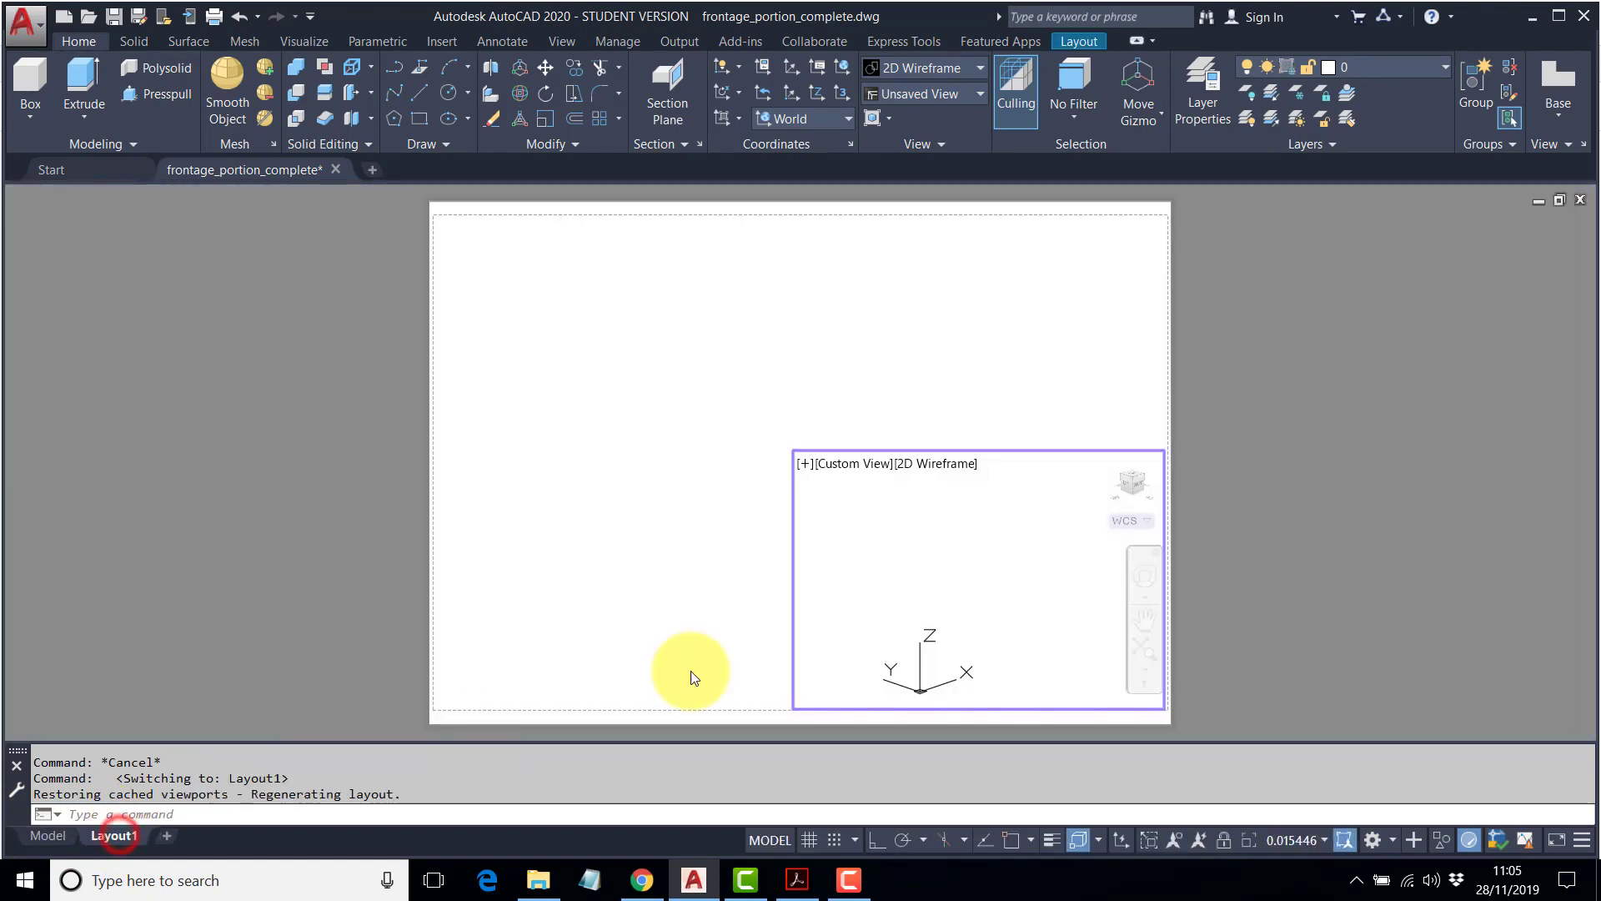
click(1445, 67)
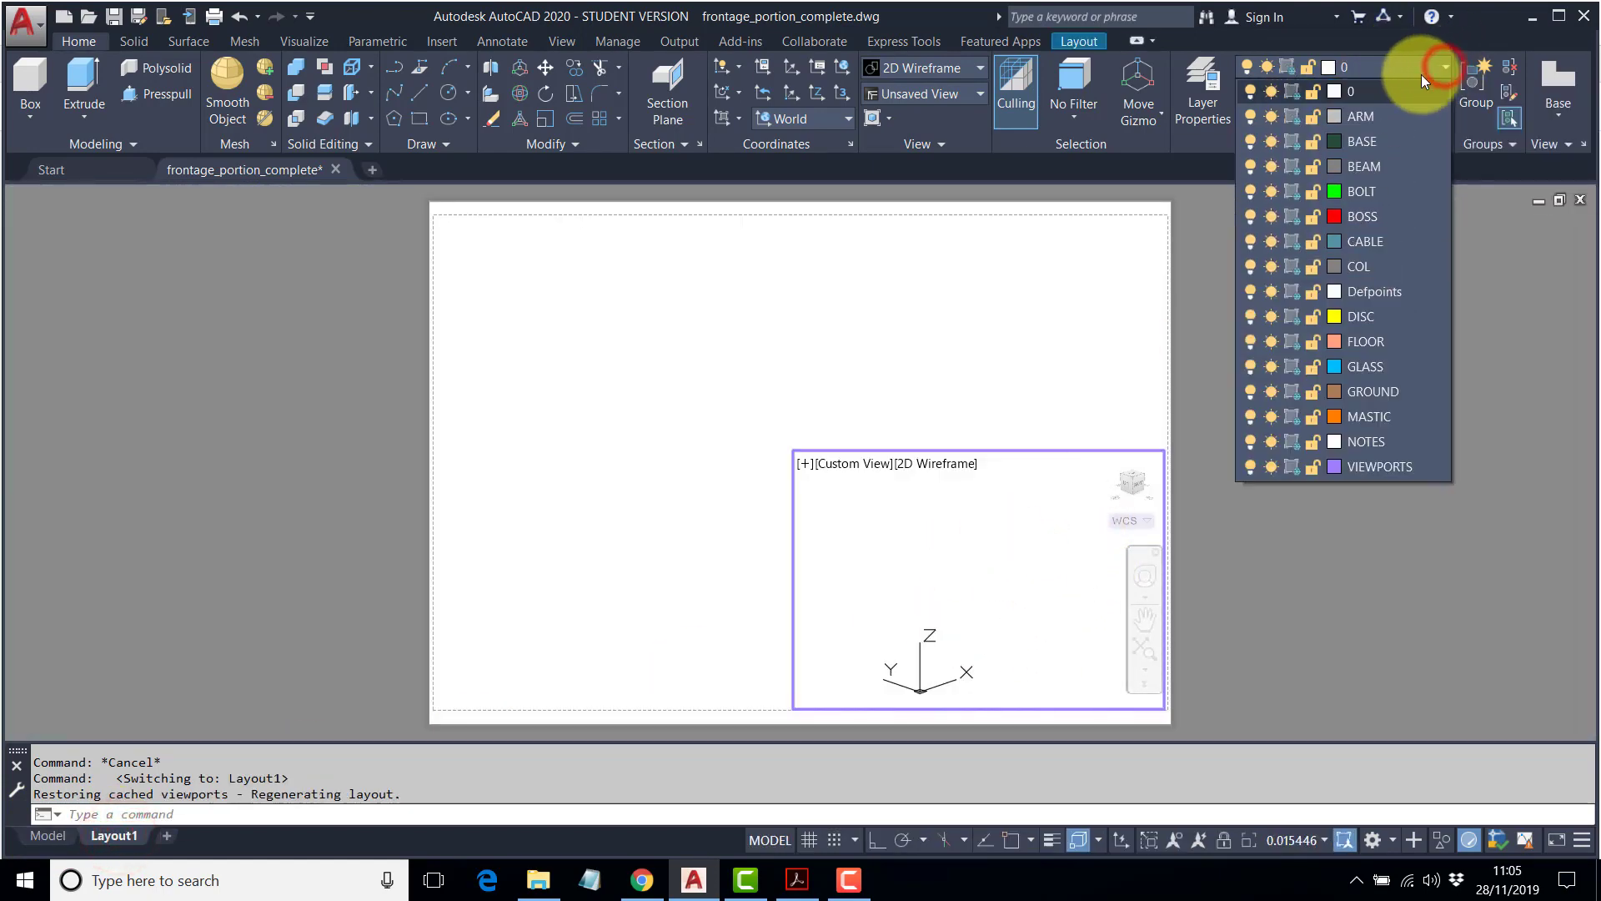
click(1292, 266)
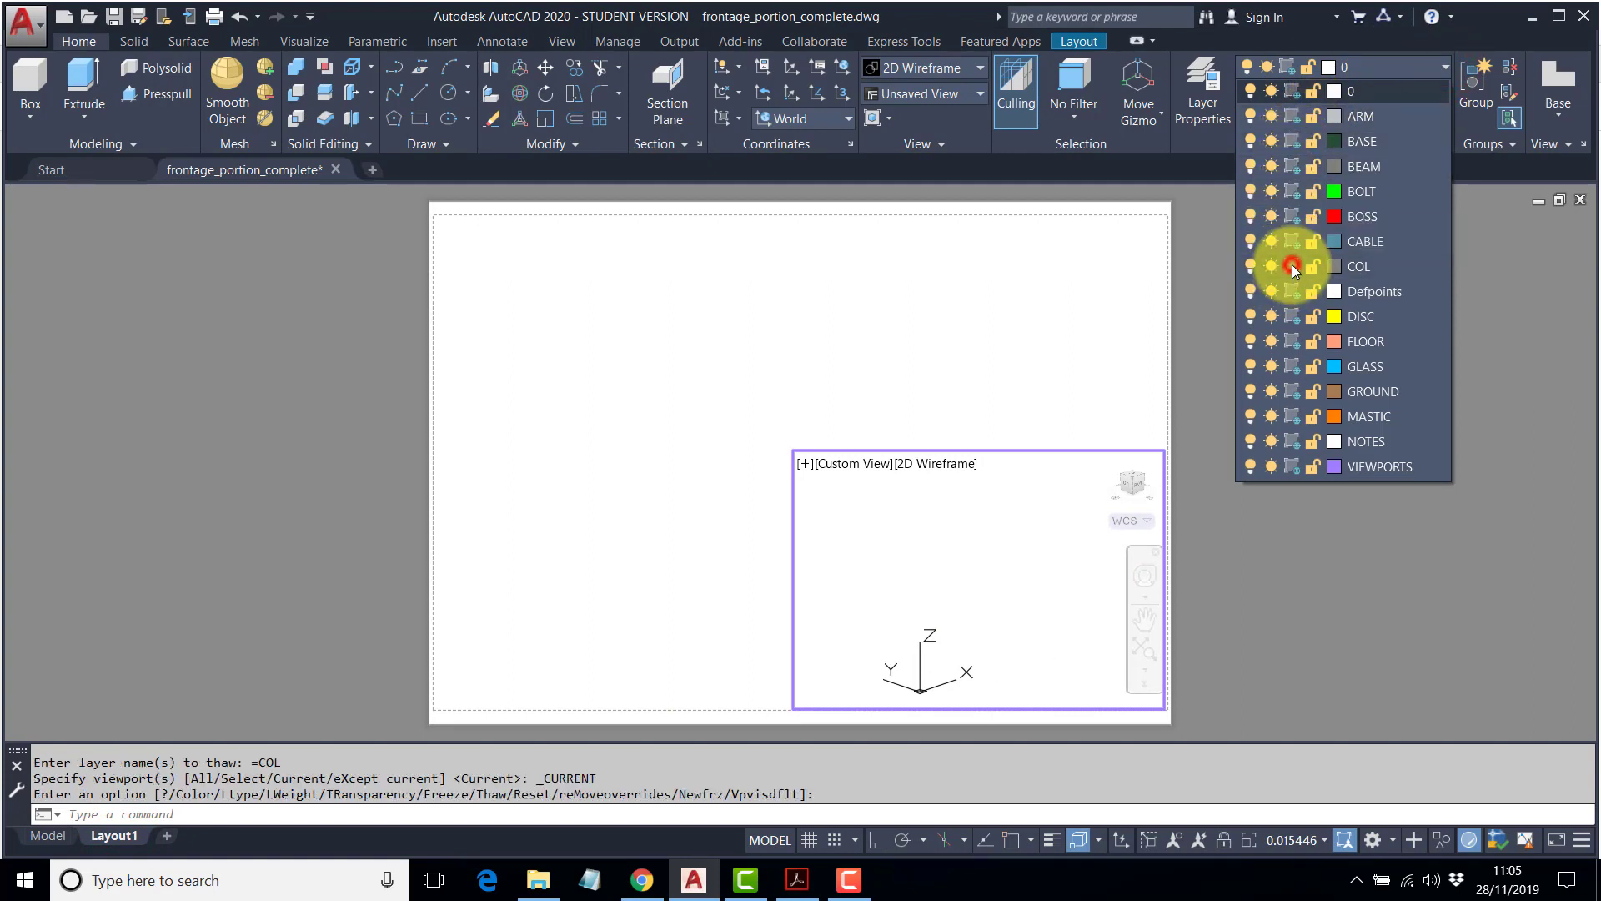
click(854, 552)
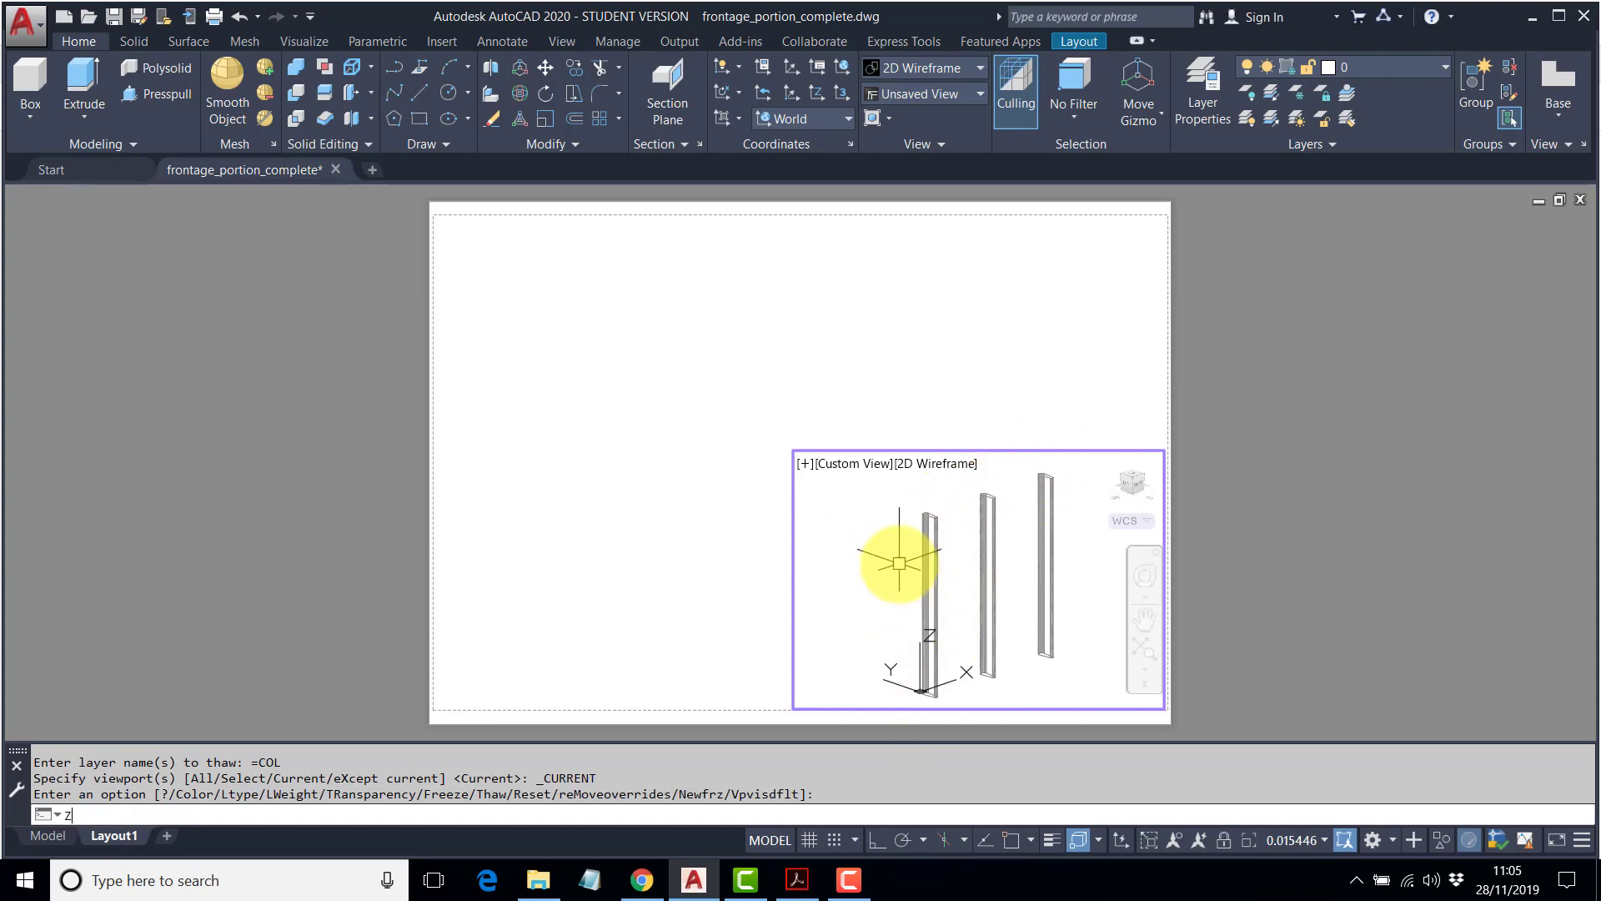
Enlarge the columns slightly and centre them within the viewport using real-time Zoom and Pan, and return to paper space.
text(z)
key(Return)
drag(884, 587, 886, 559)
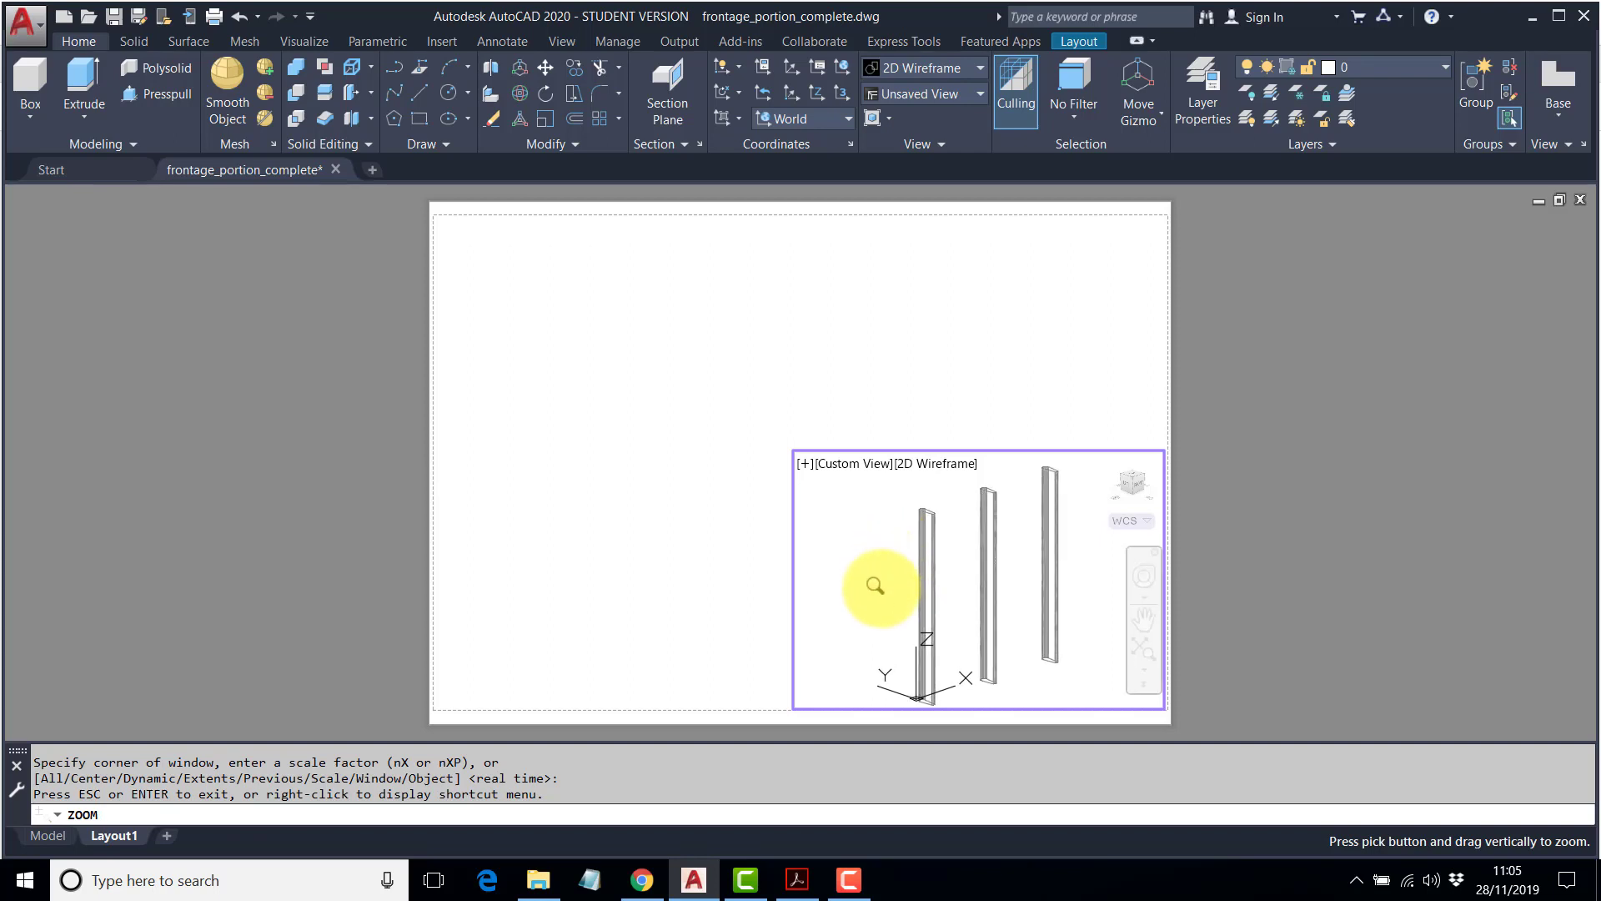
middle_drag(882, 589, 890, 586)
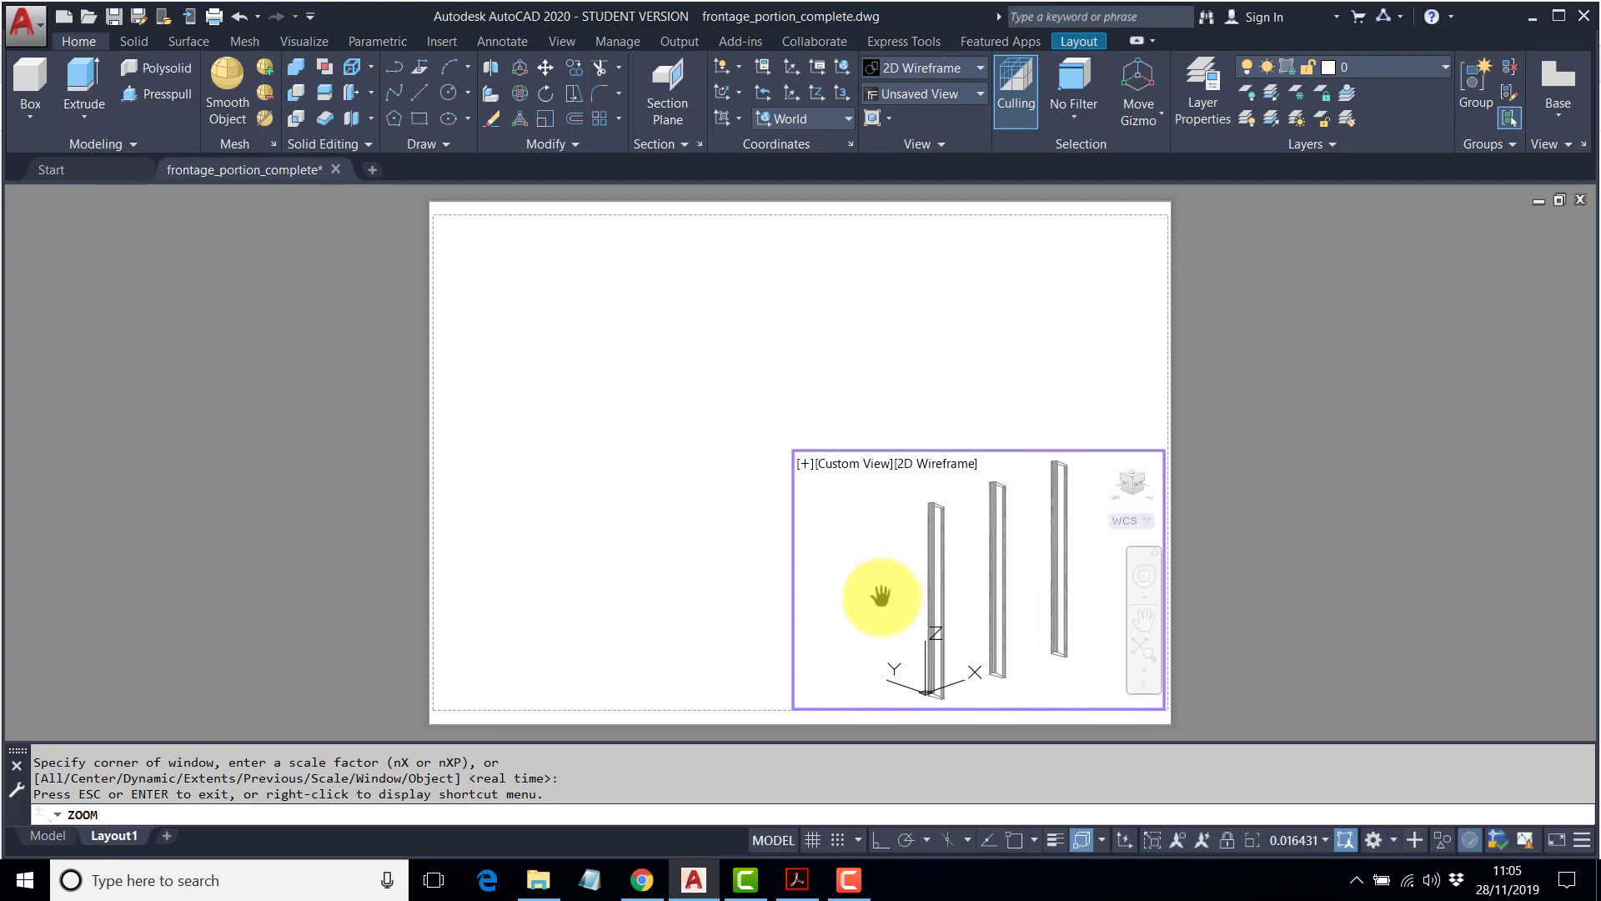
right_click(881, 595)
click(930, 654)
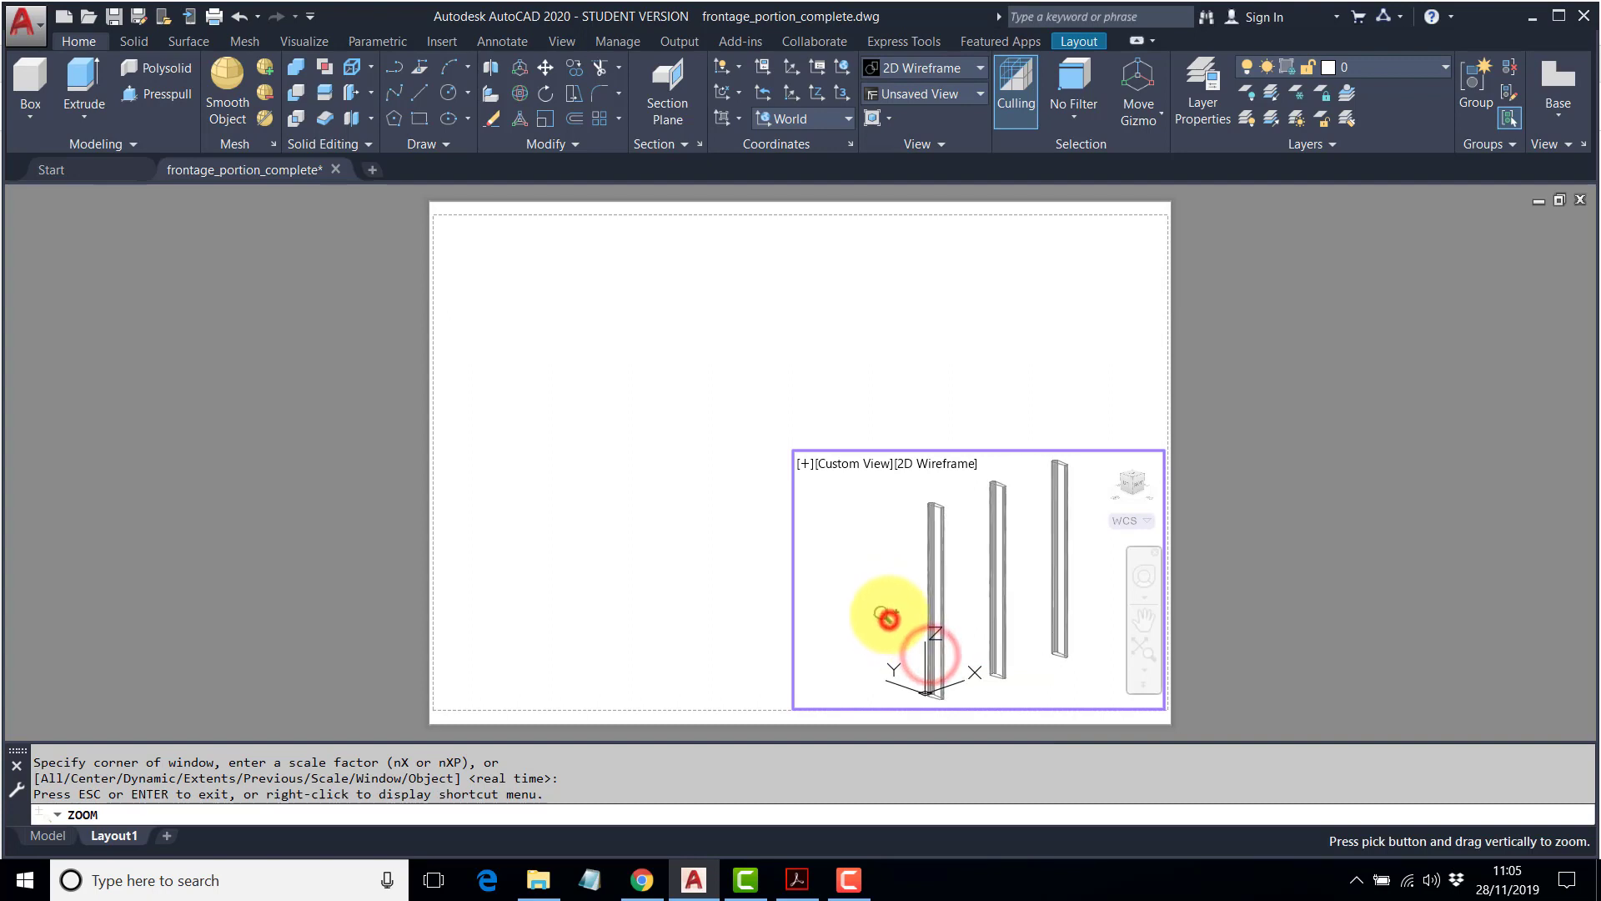
drag(888, 619, 885, 601)
right_click(884, 593)
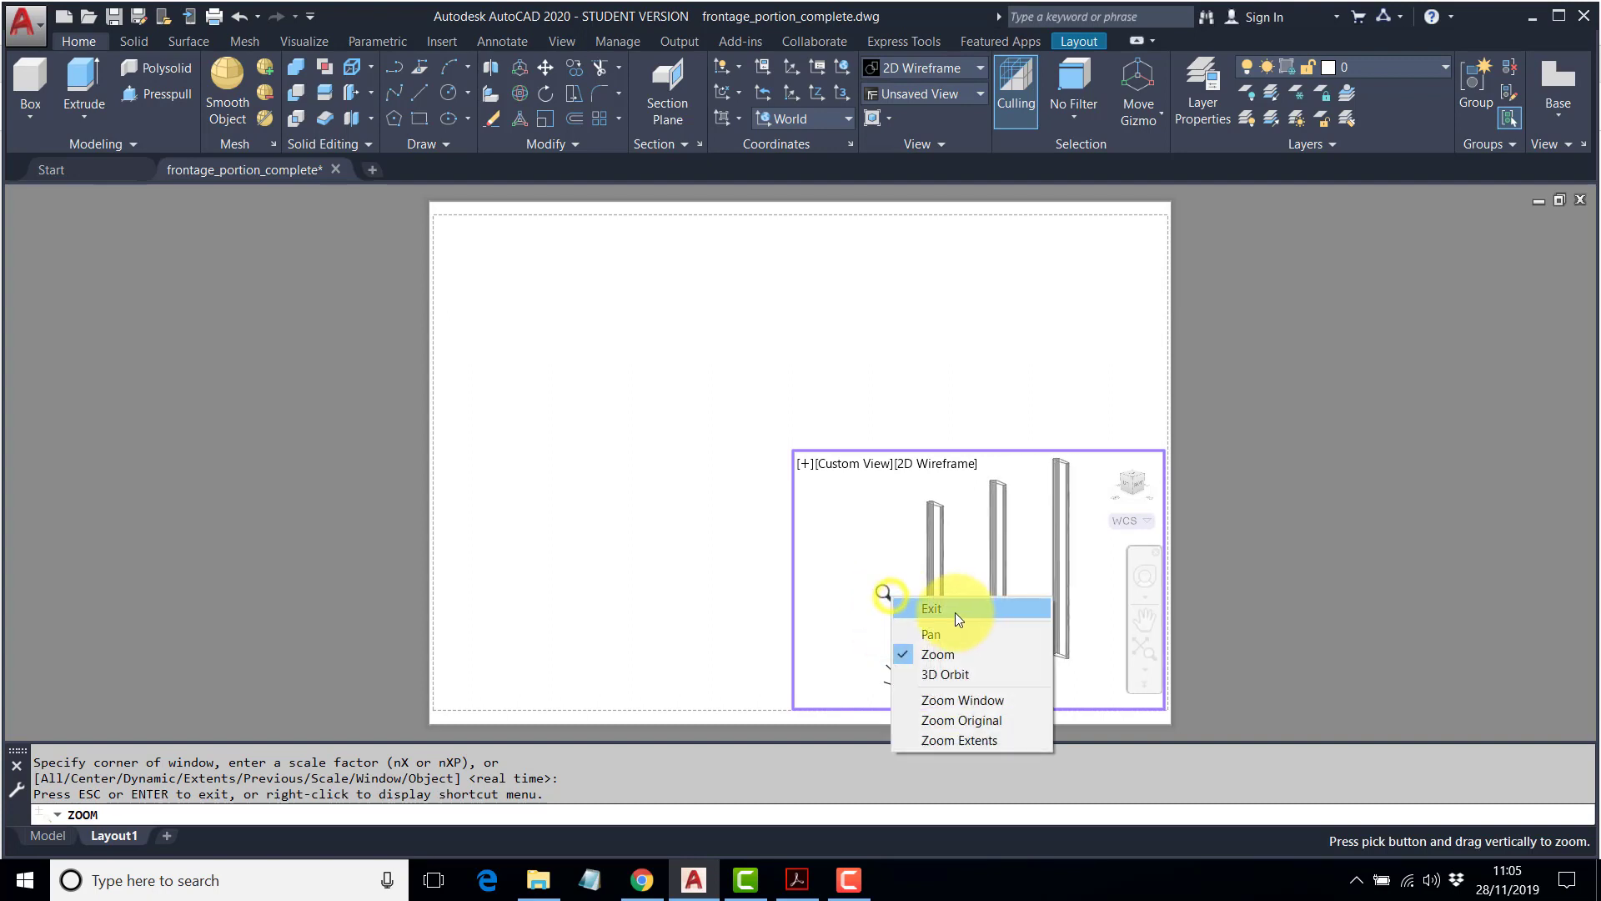
click(944, 613)
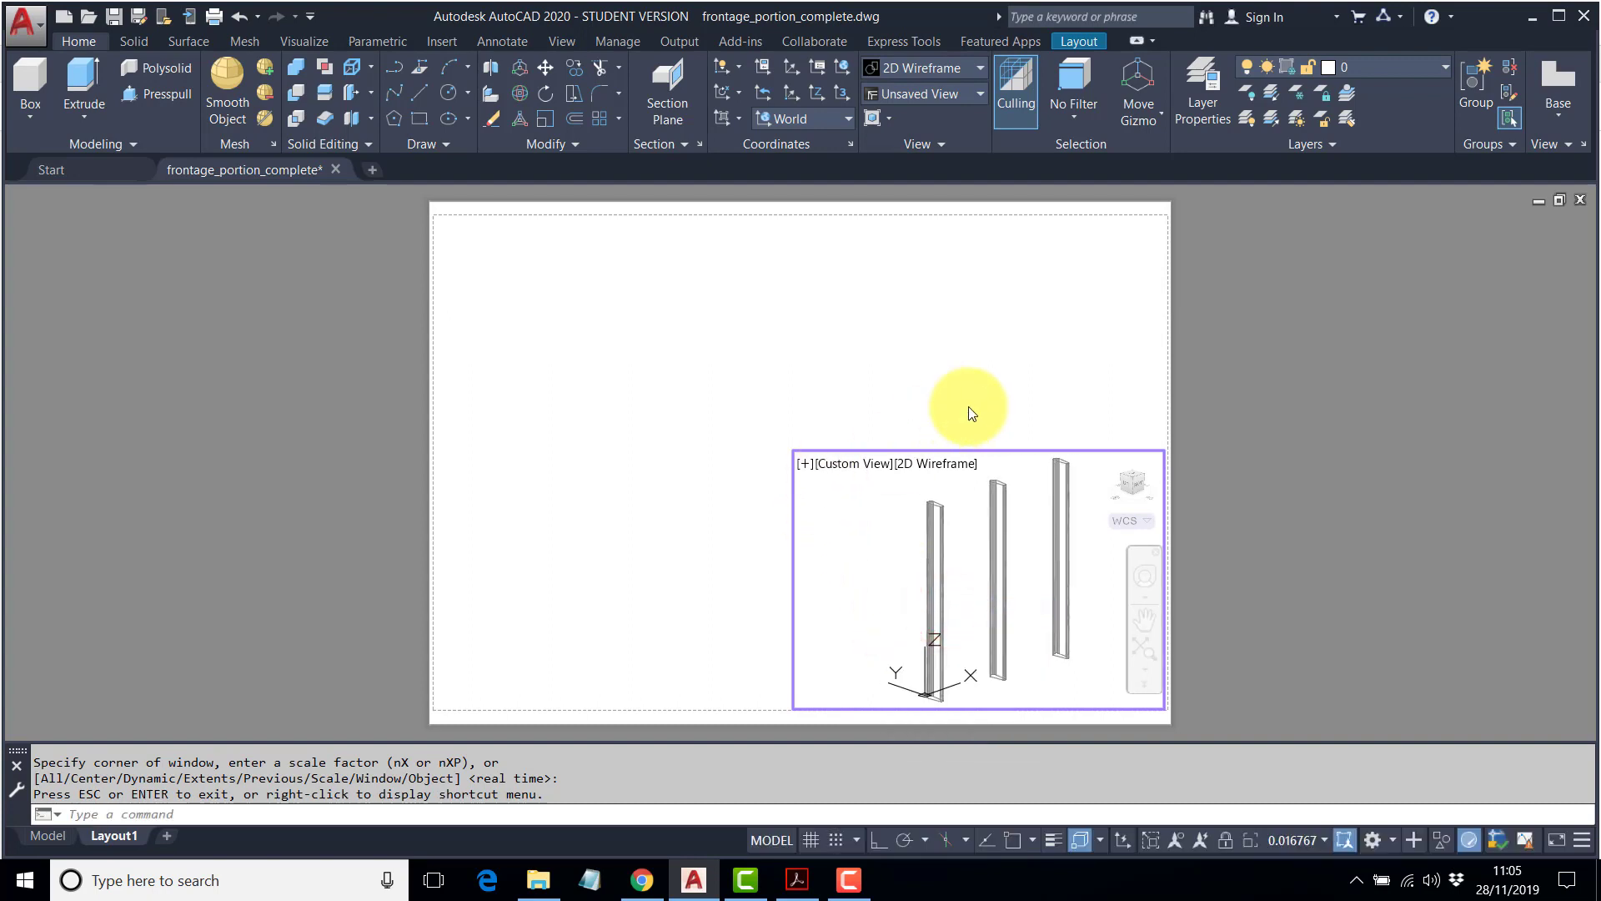
double_click(1056, 384)
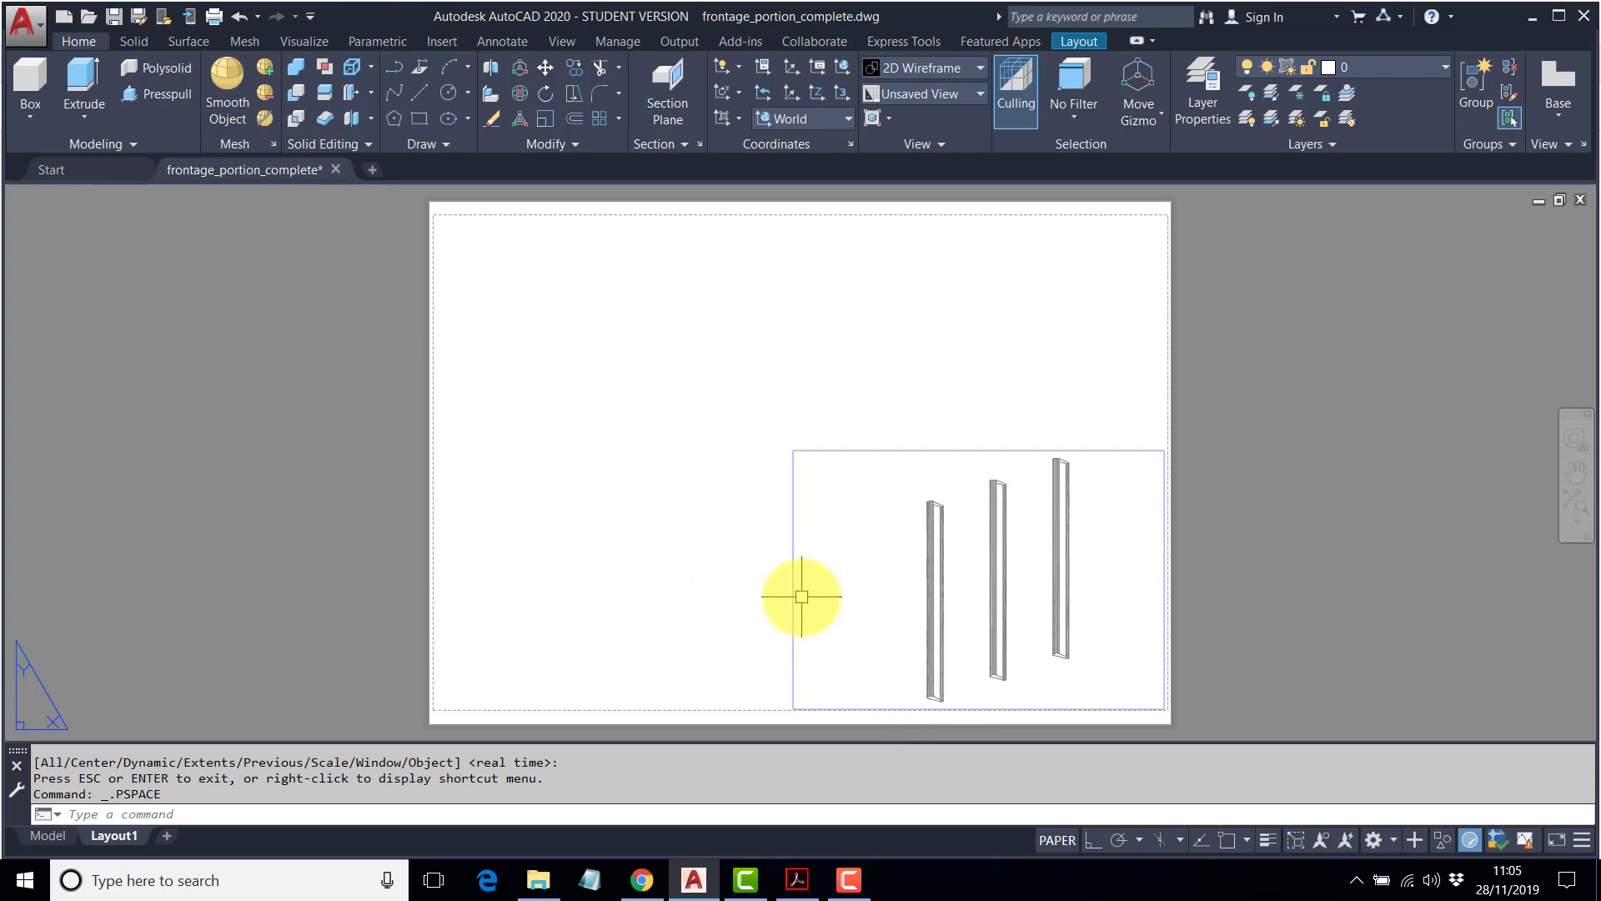
Copy the column viewport diagonally up and to the left so it overlaps the original, and erase the copy.
text(p)
key(Return)
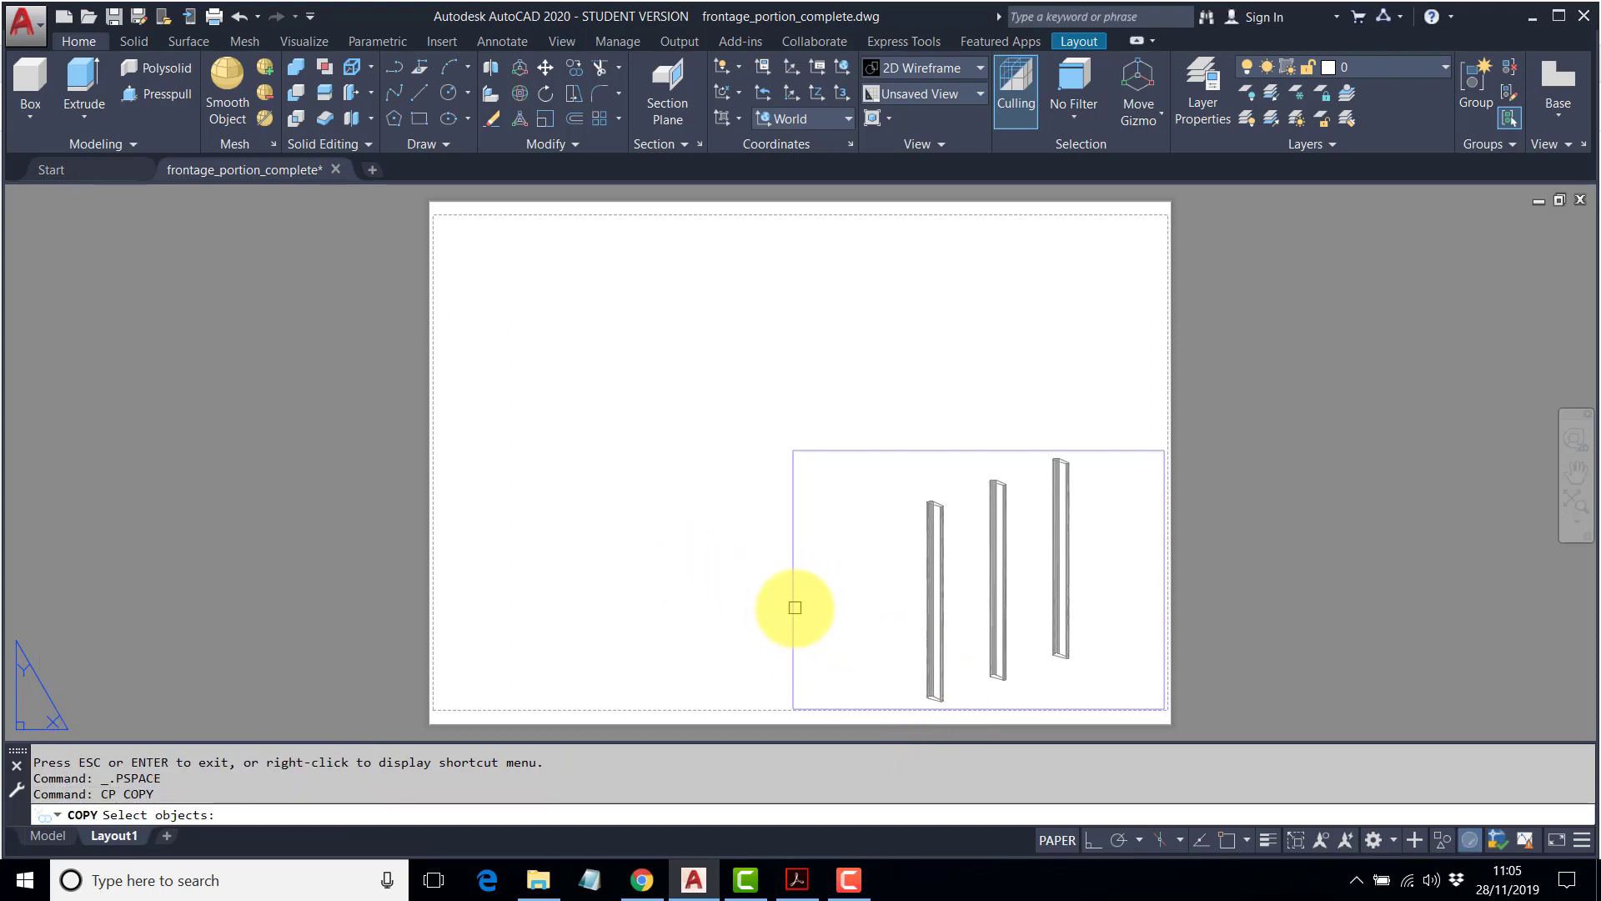
click(794, 607)
right_click(794, 602)
click(851, 618)
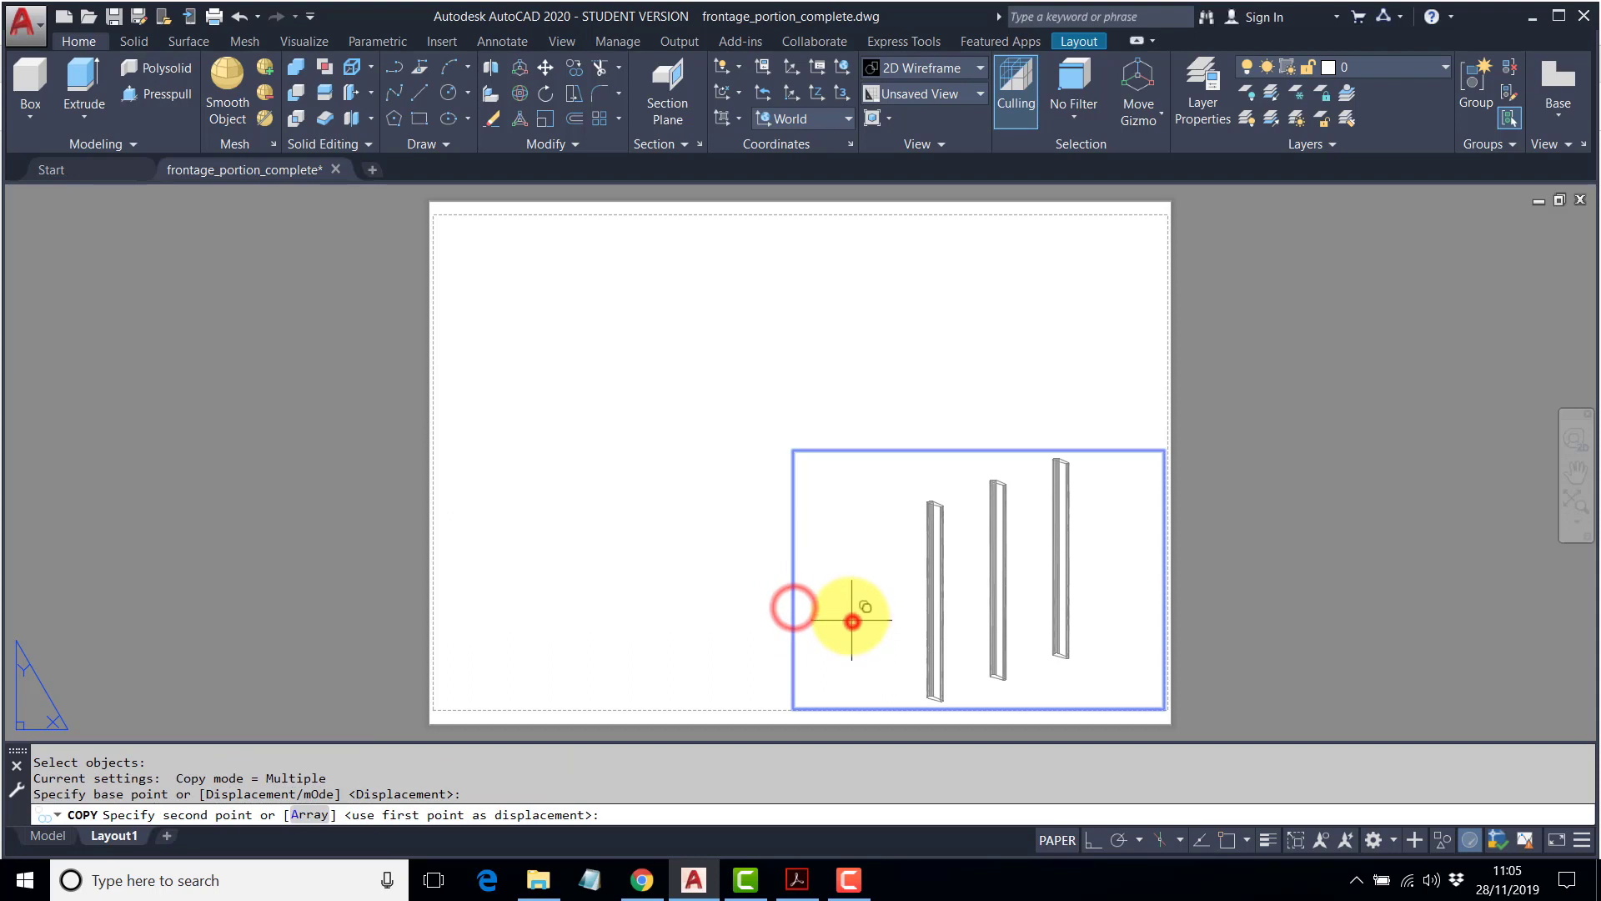
click(778, 573)
right_click(780, 572)
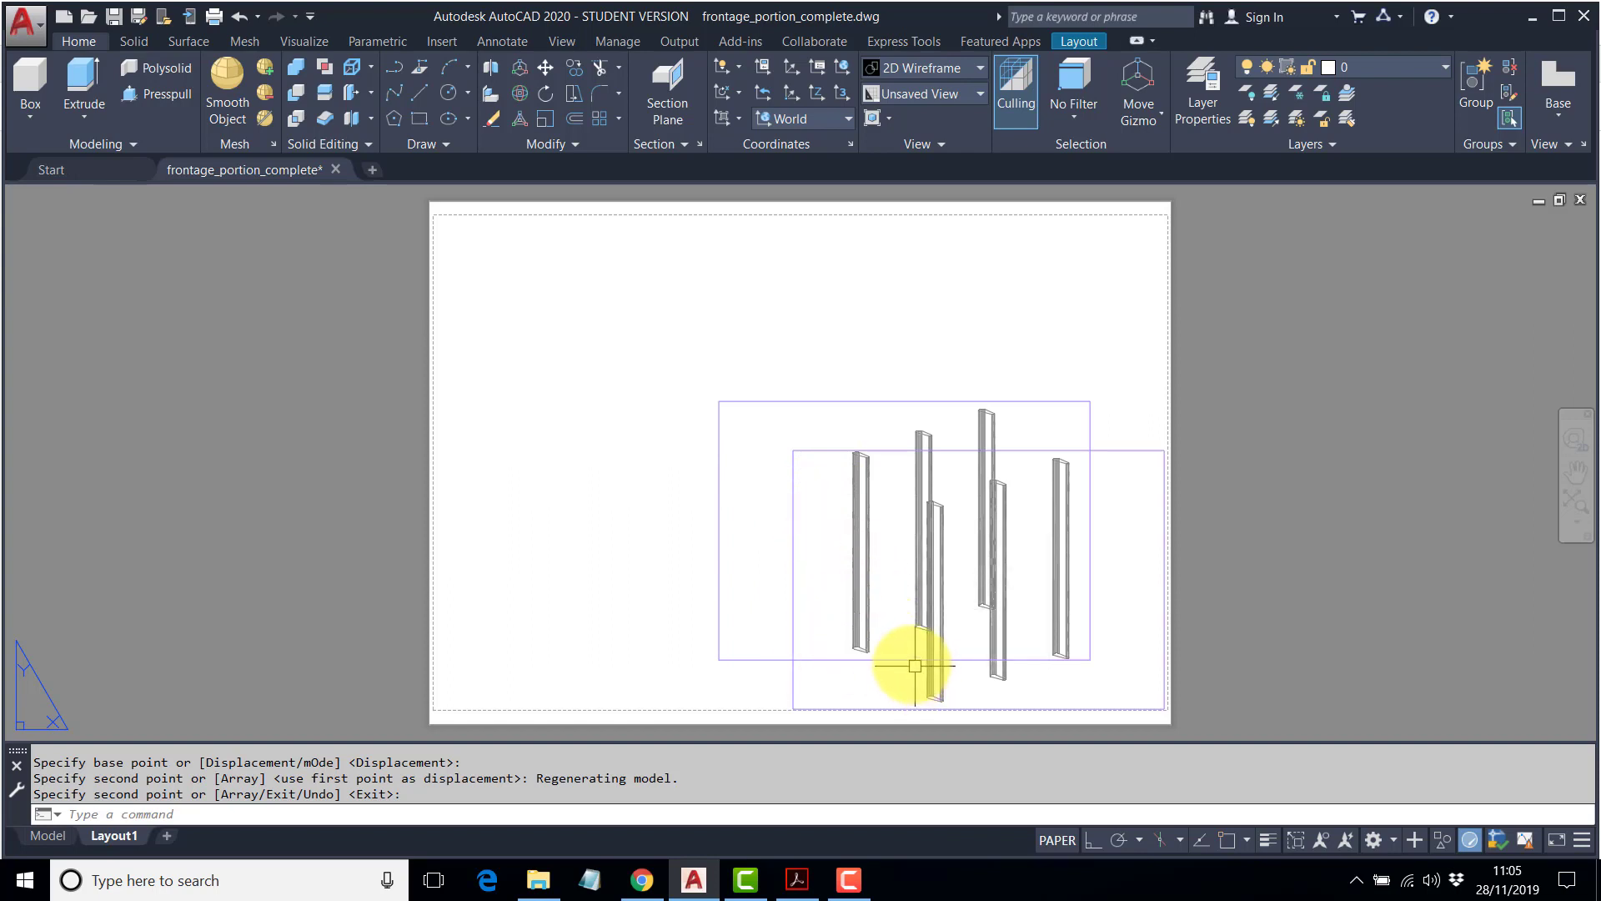
click(843, 659)
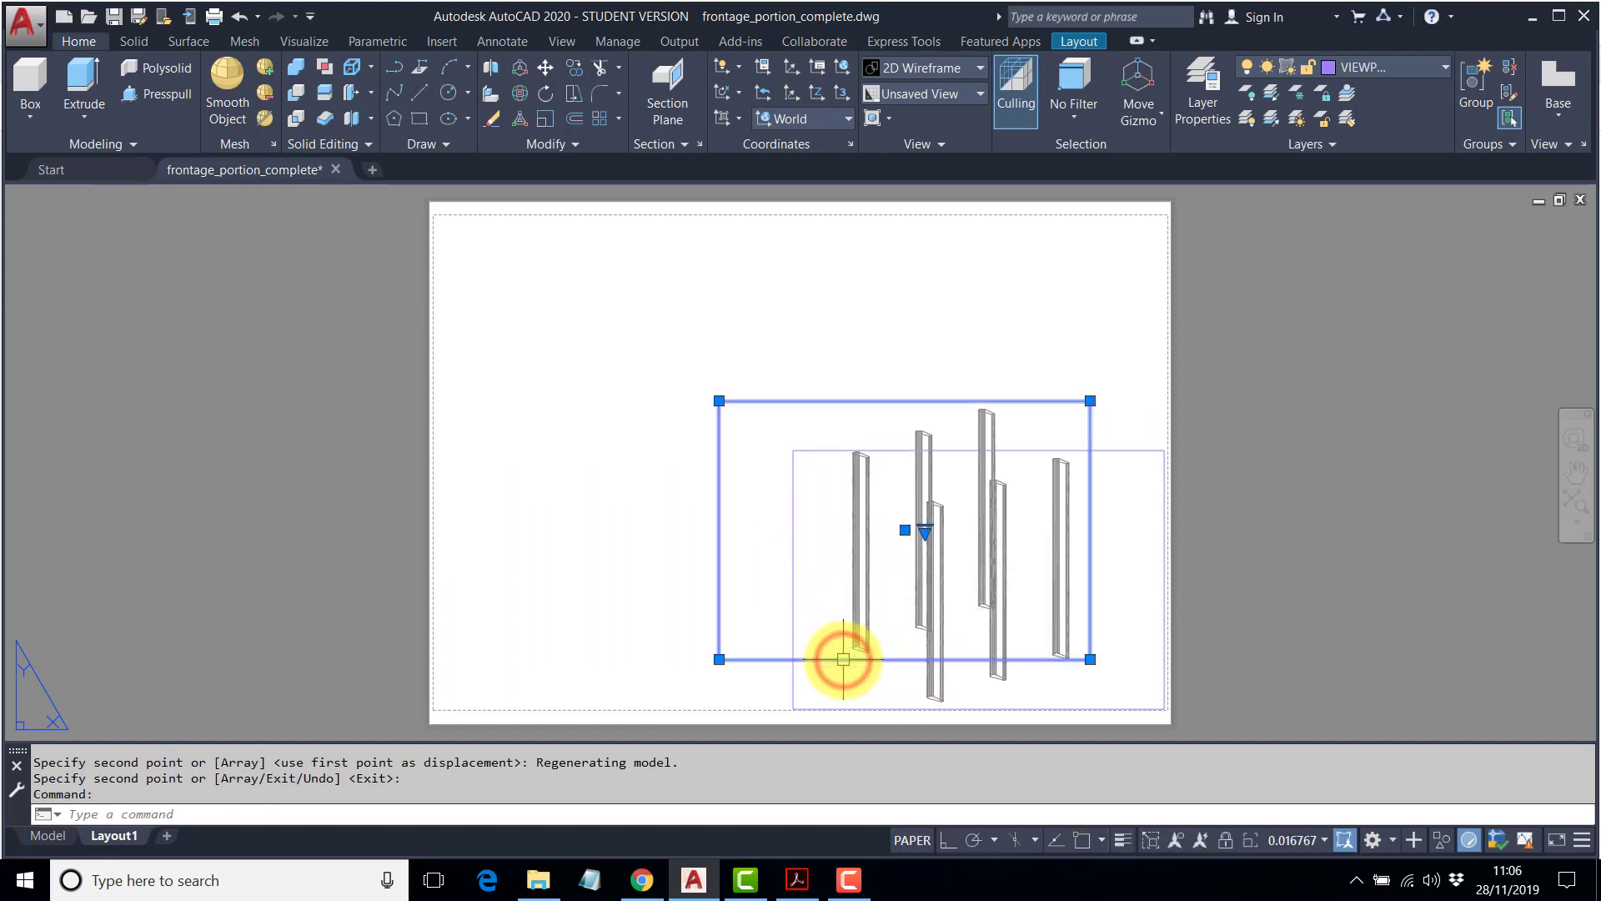
key(Delete)
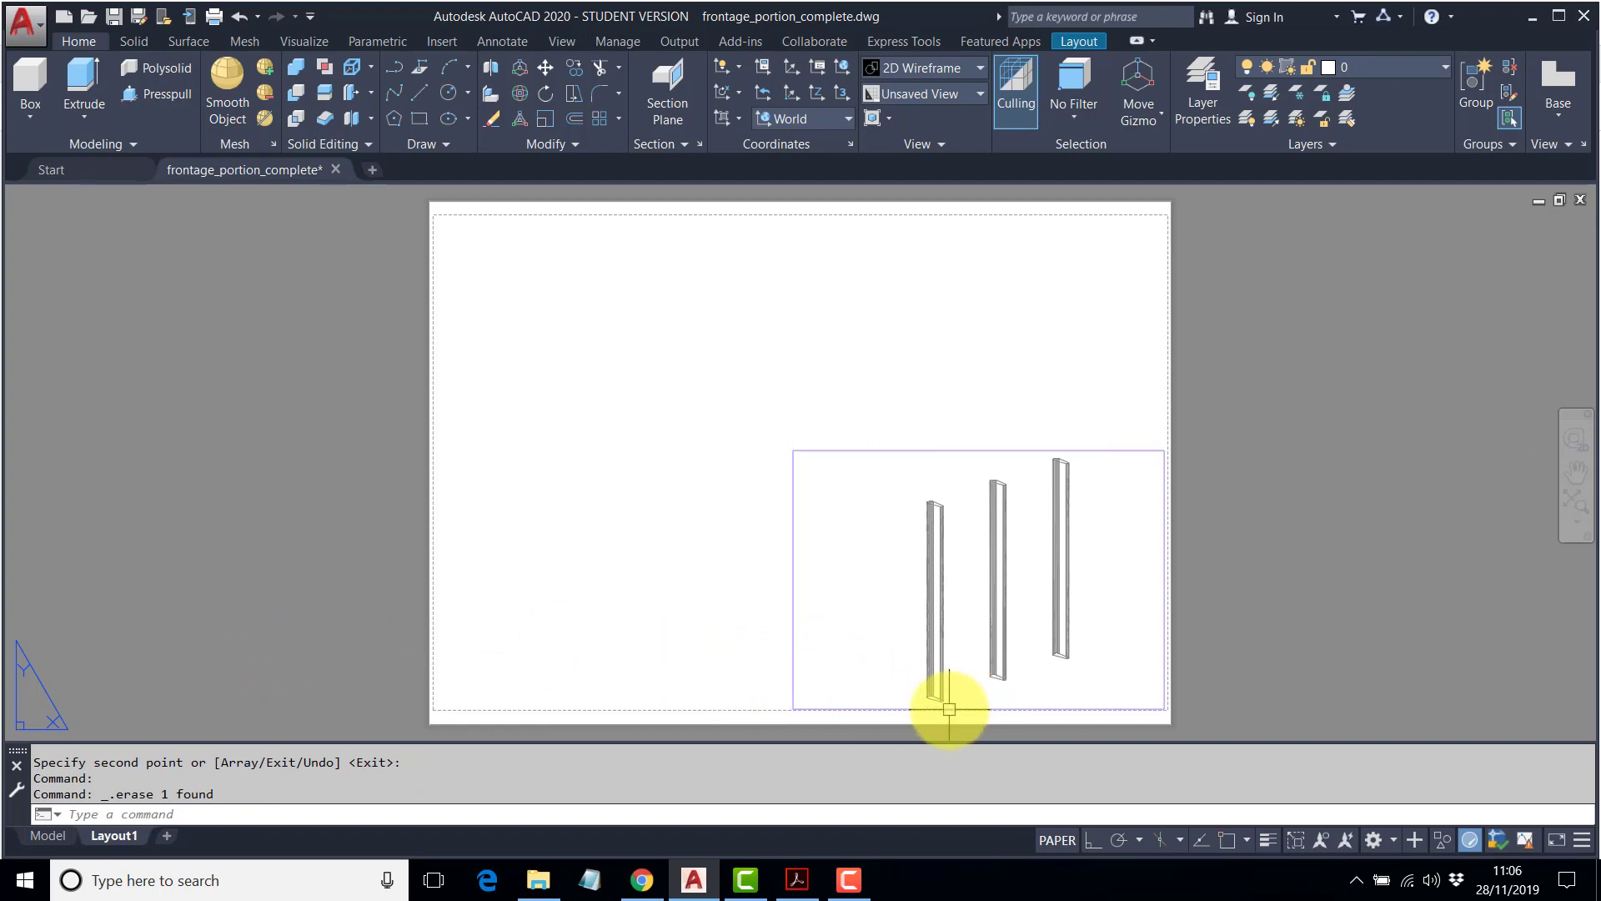
Create a new layer named CONNECT and set its colour to red.
click(1208, 90)
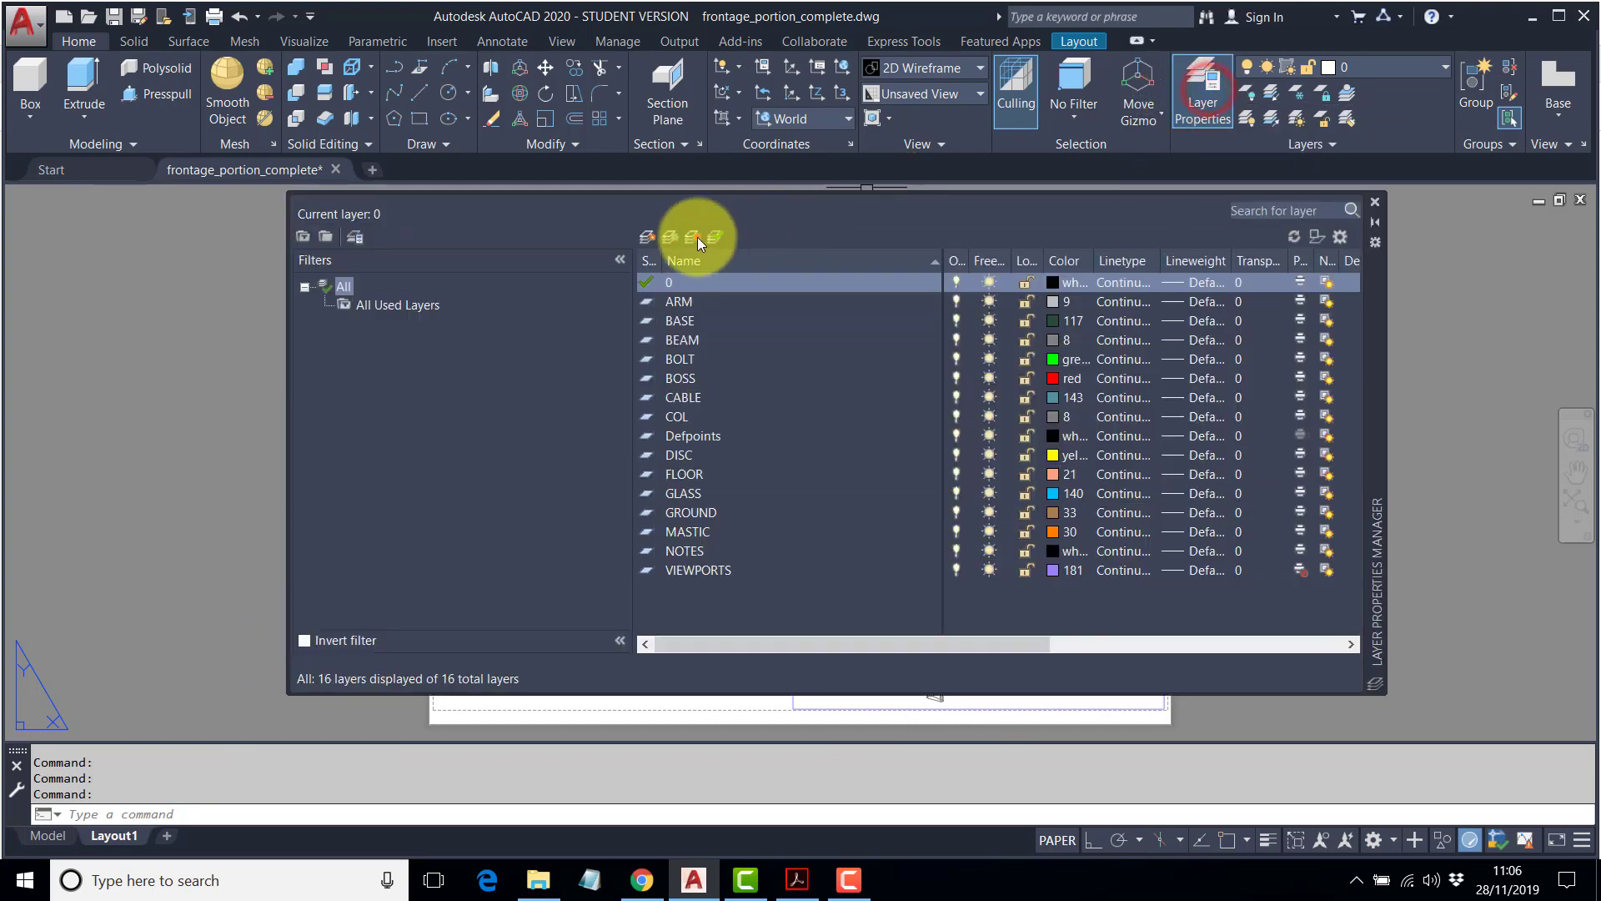
click(645, 237)
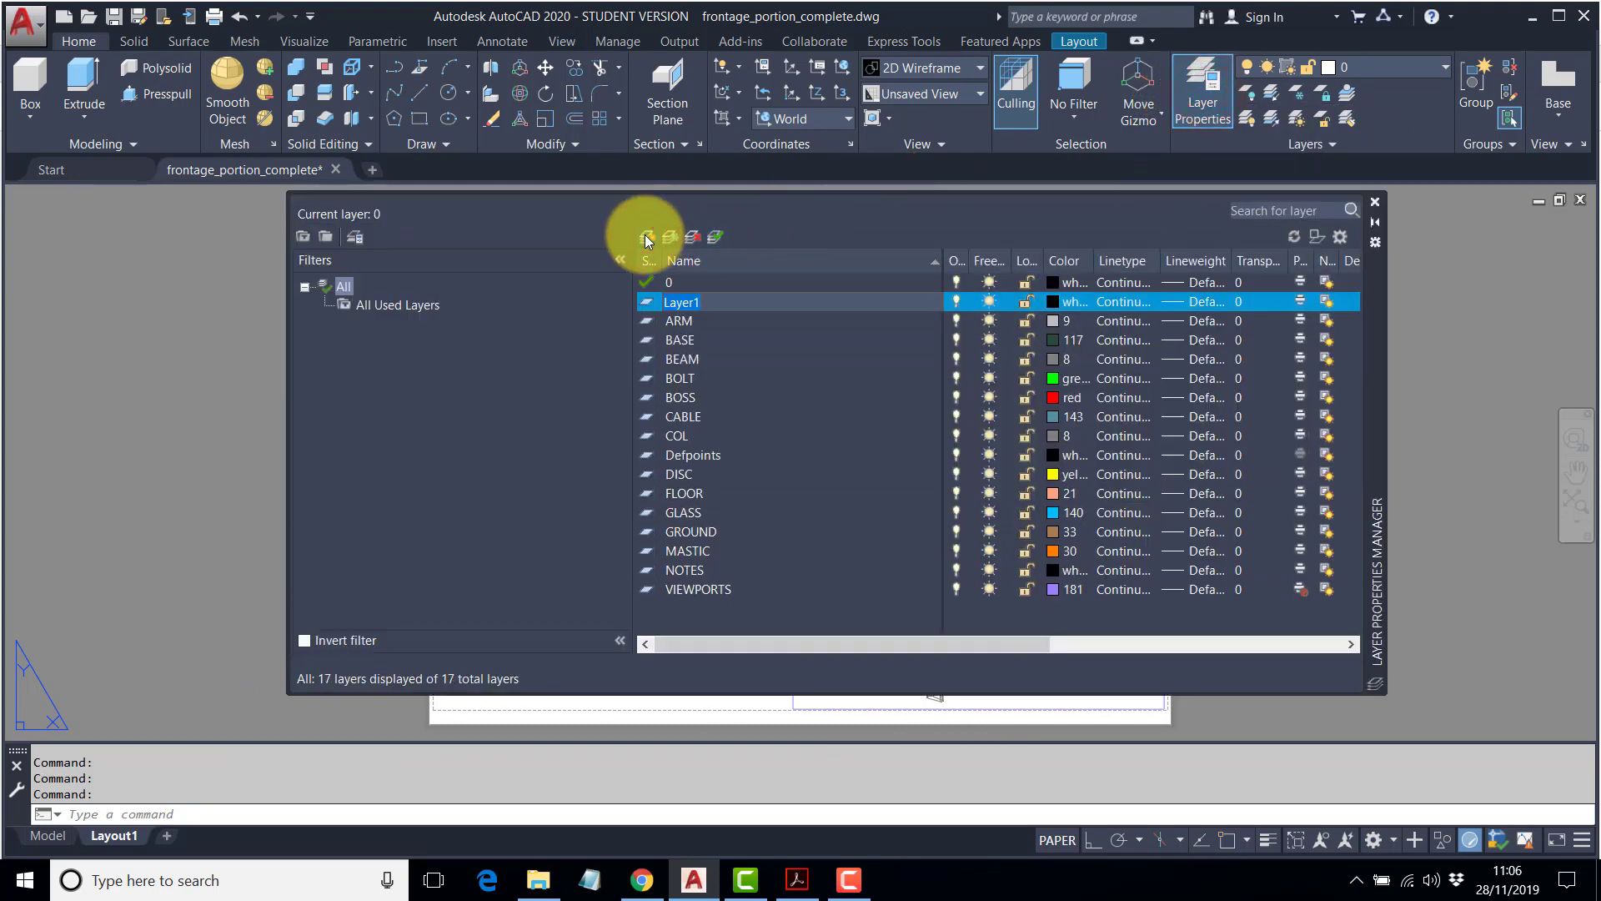
text(CONNECT)
key(Return)
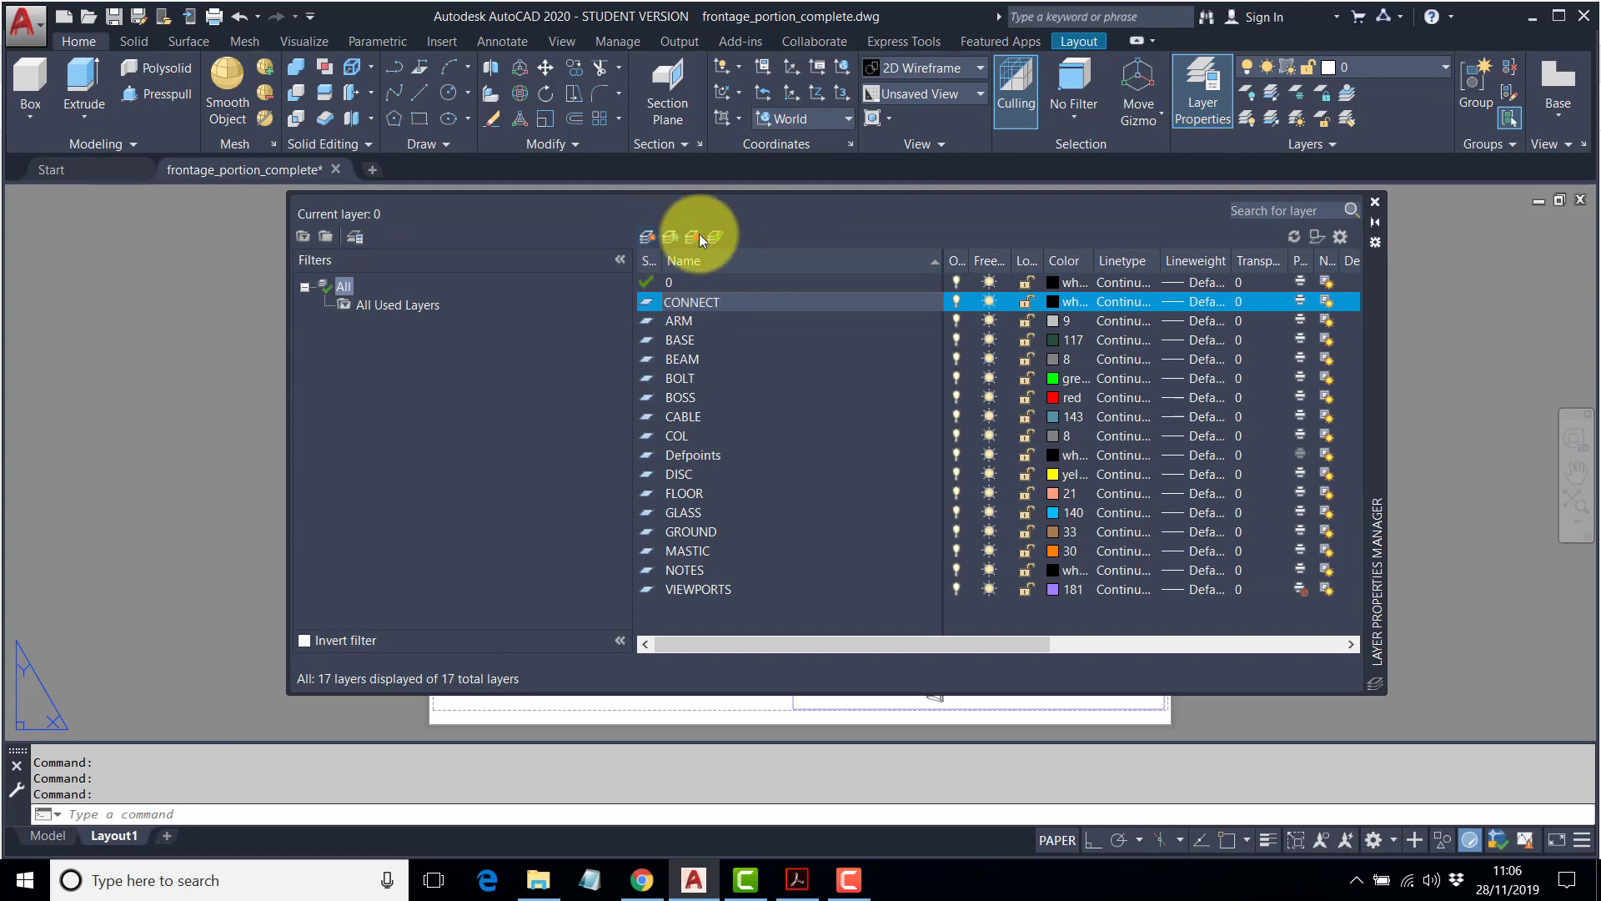
click(1059, 304)
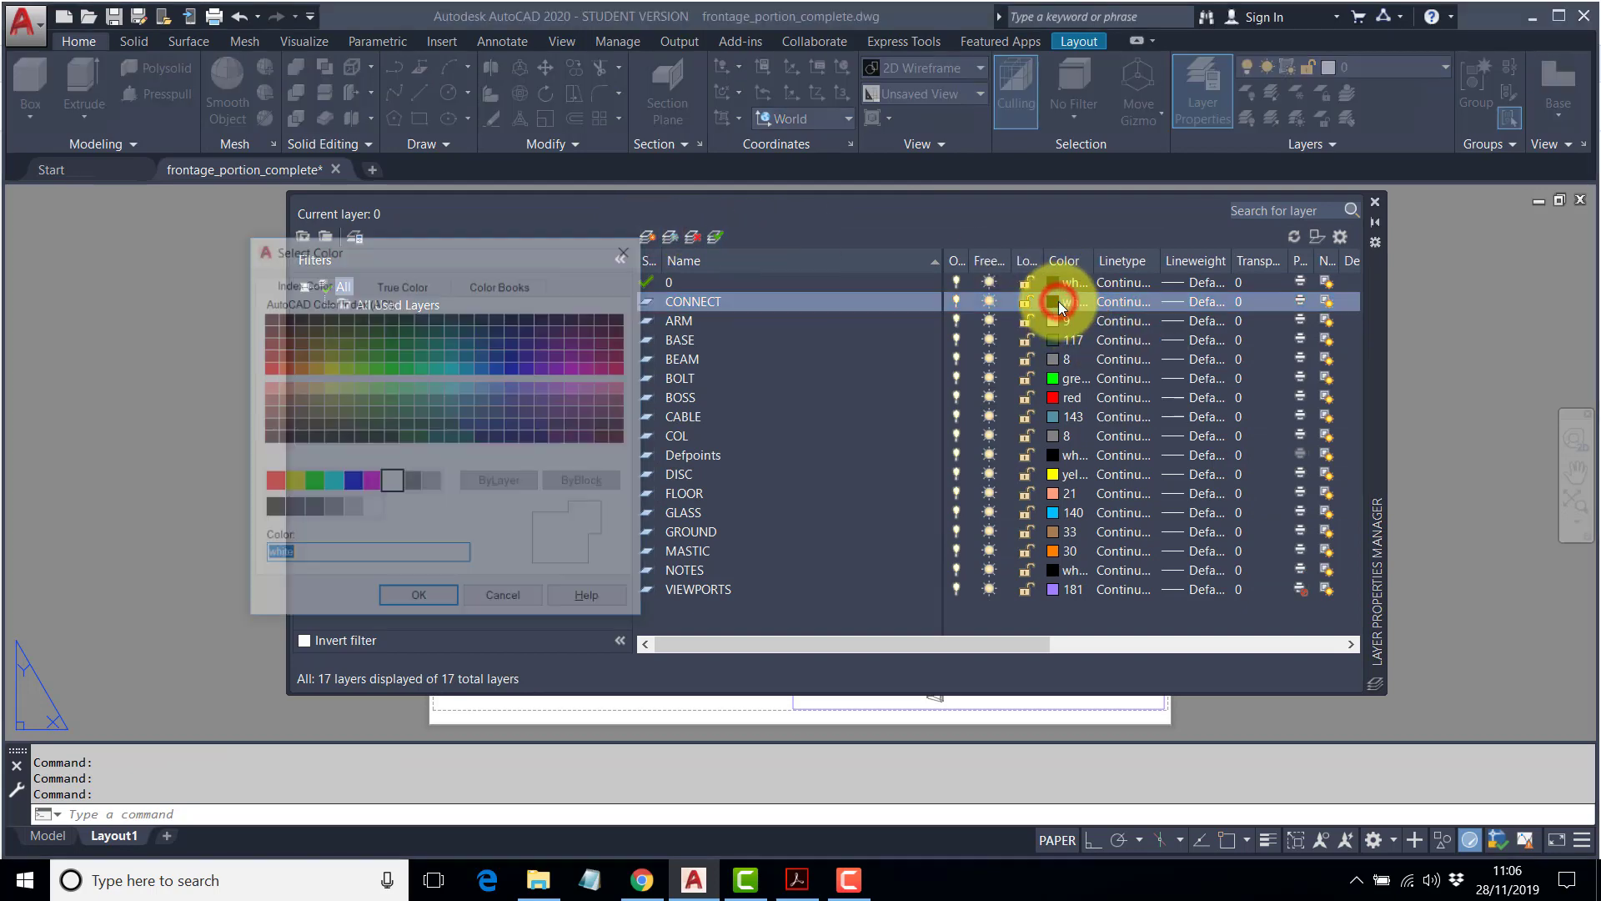
click(271, 483)
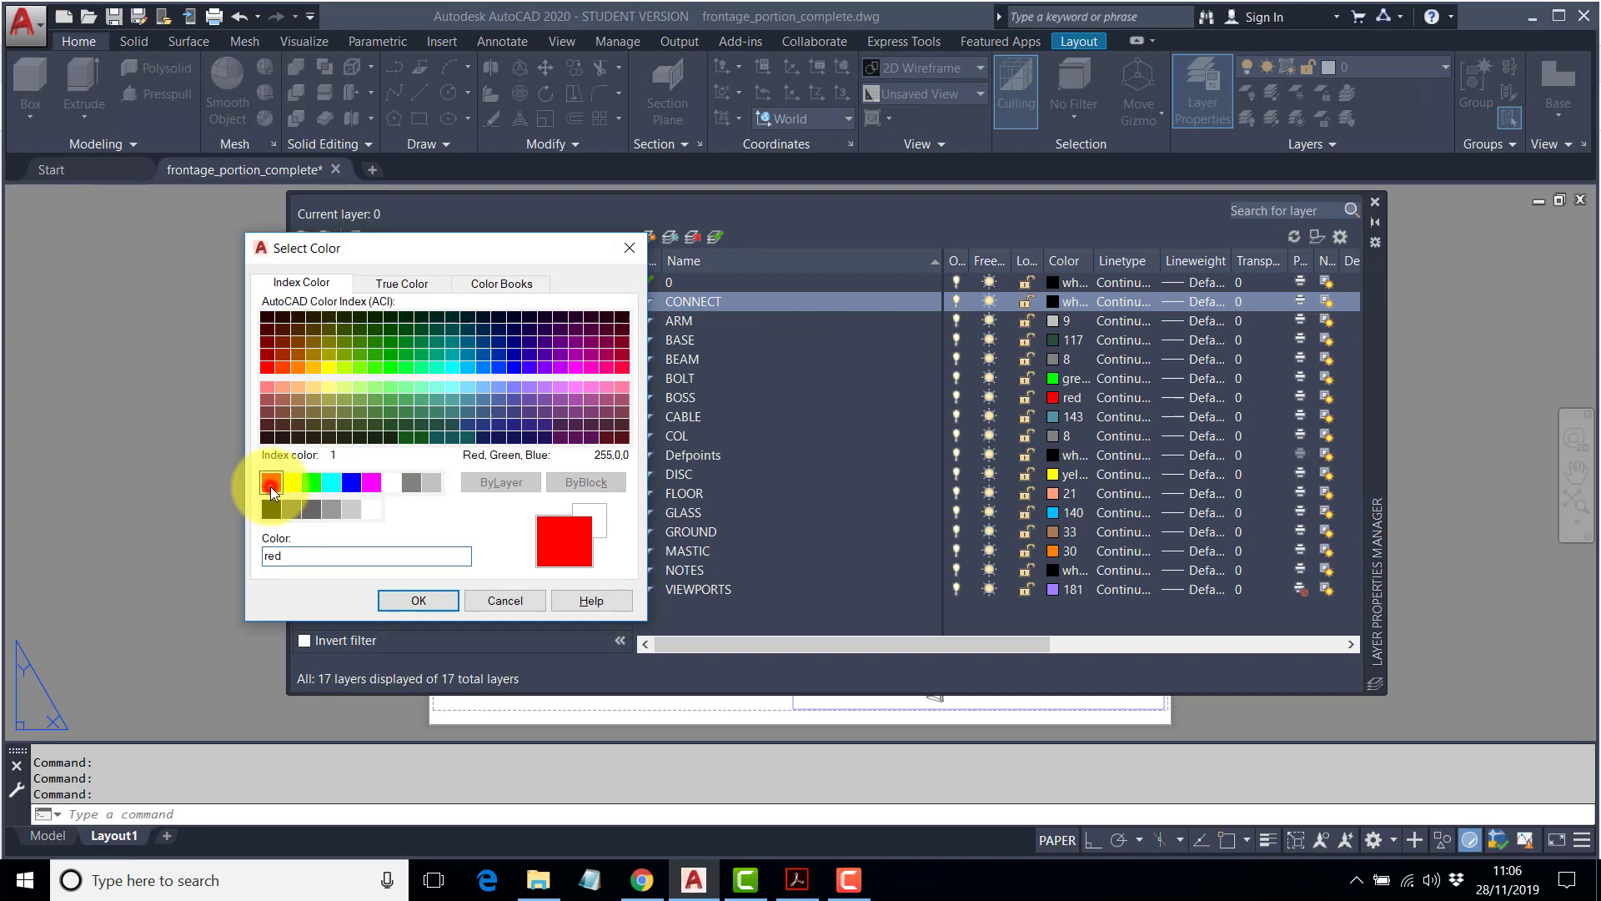
click(421, 601)
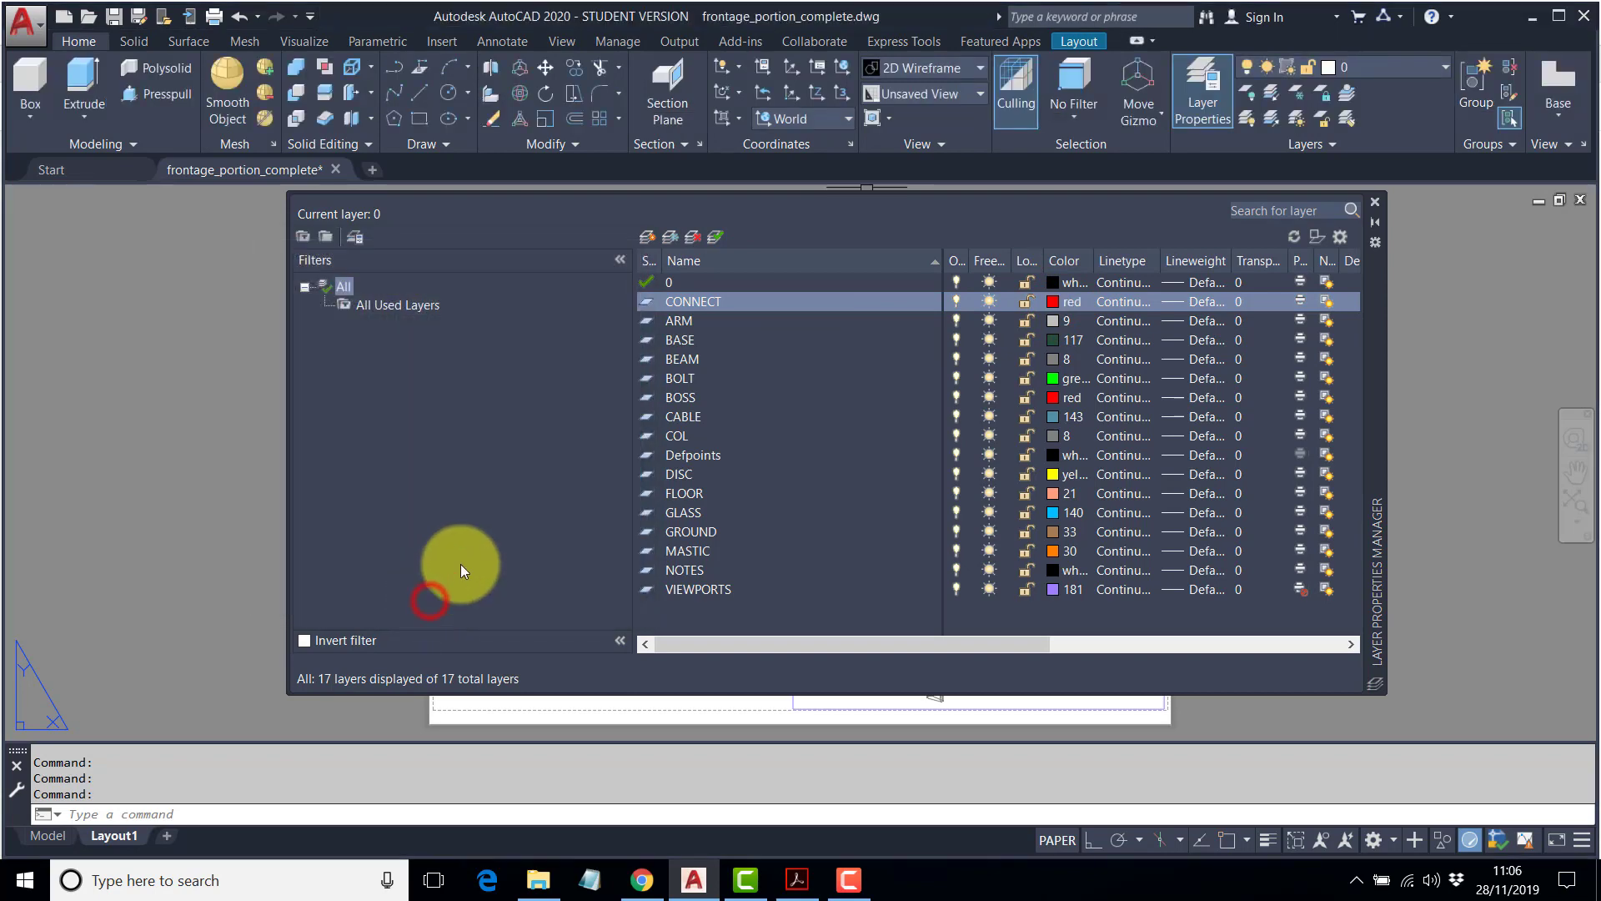
Load the HIDDEN linetype from acadiso.lin, assign it to the CONNECT layer, and make that layer current.
click(1121, 303)
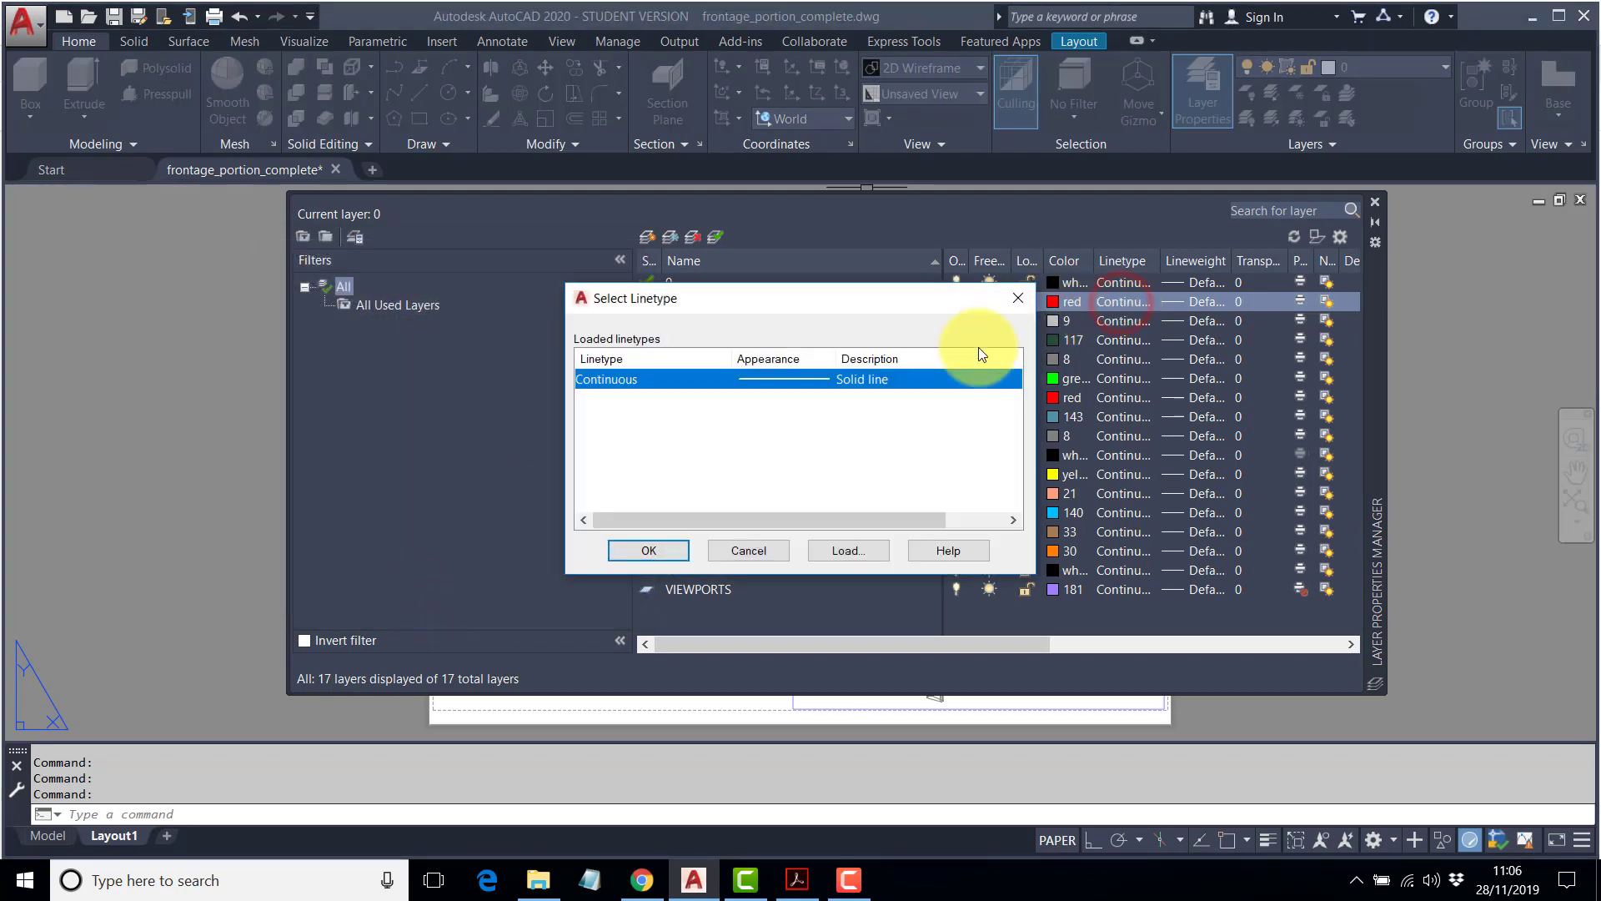
click(844, 551)
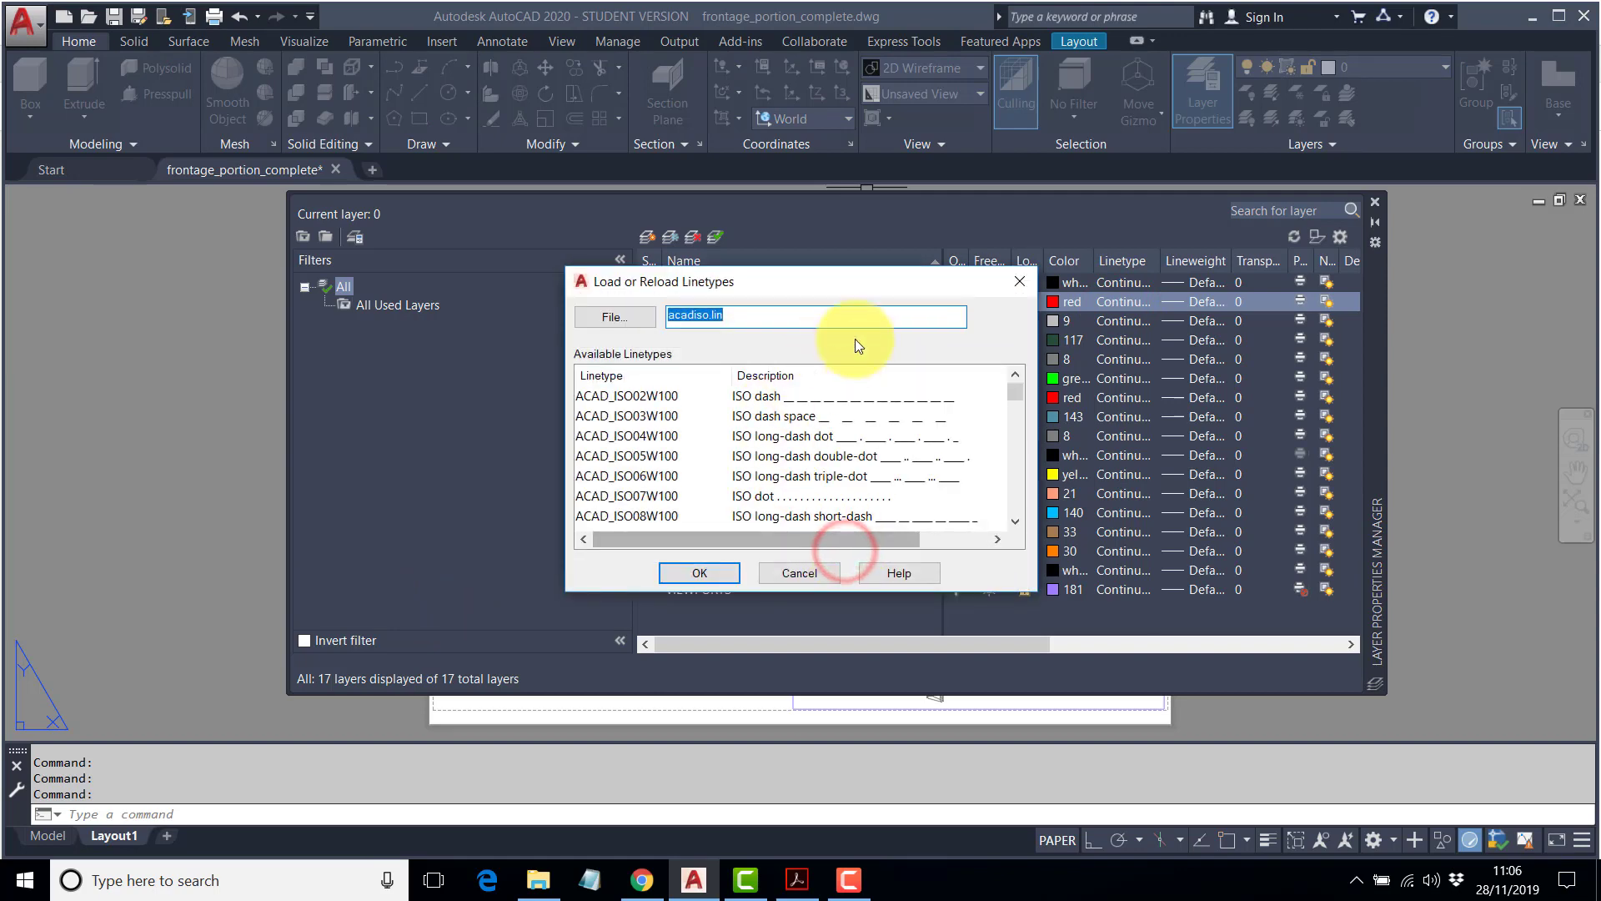
drag(1013, 390, 1016, 468)
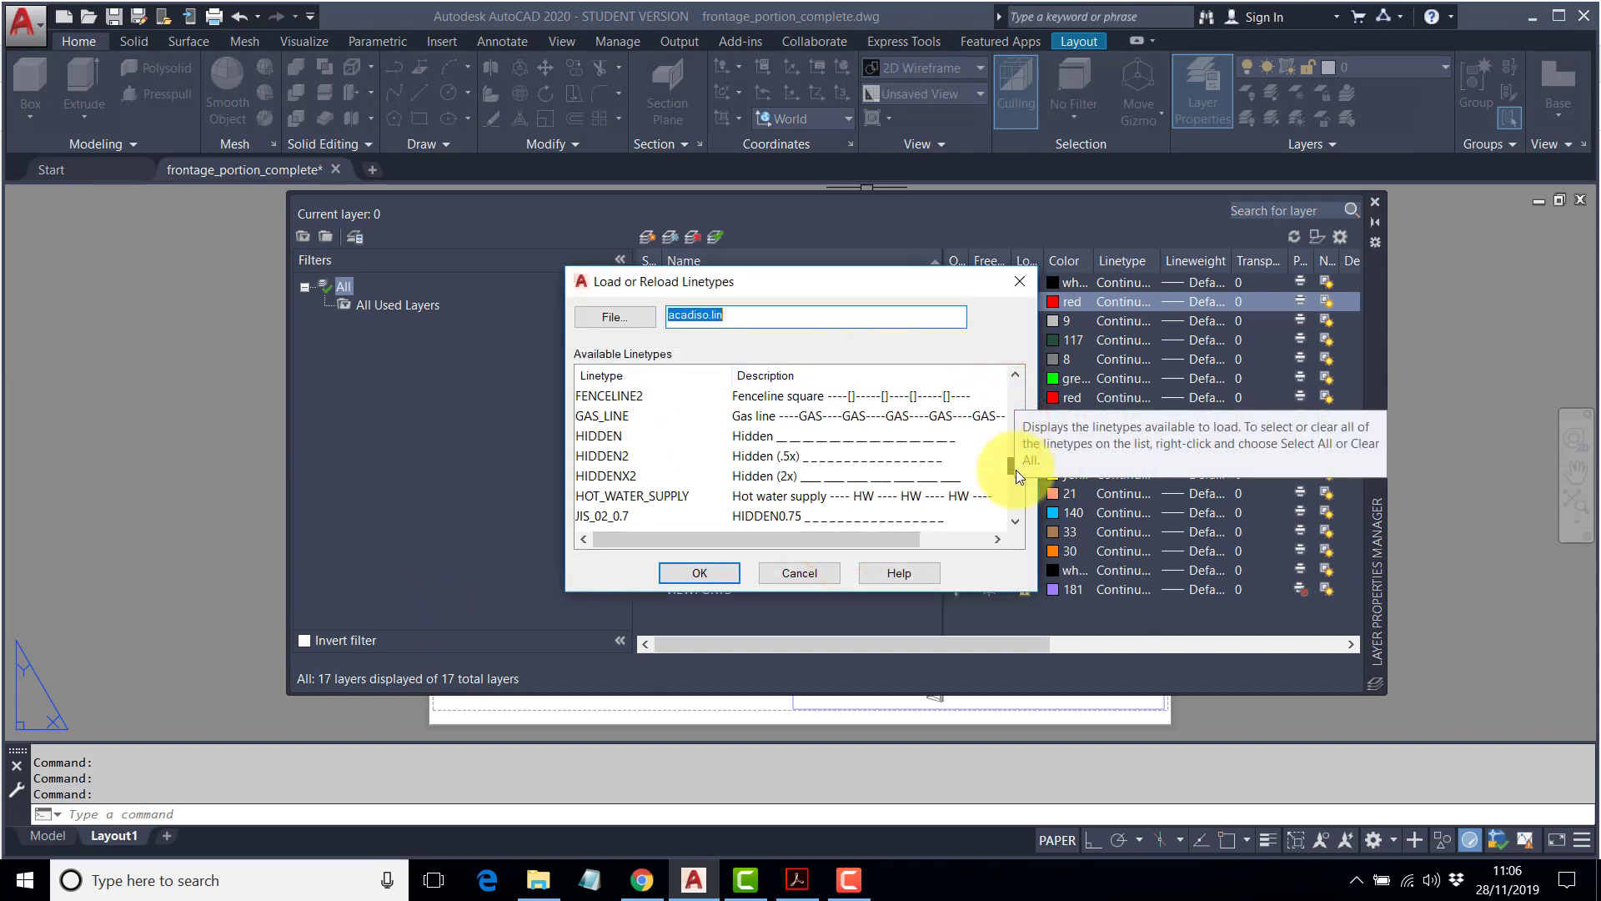
click(593, 437)
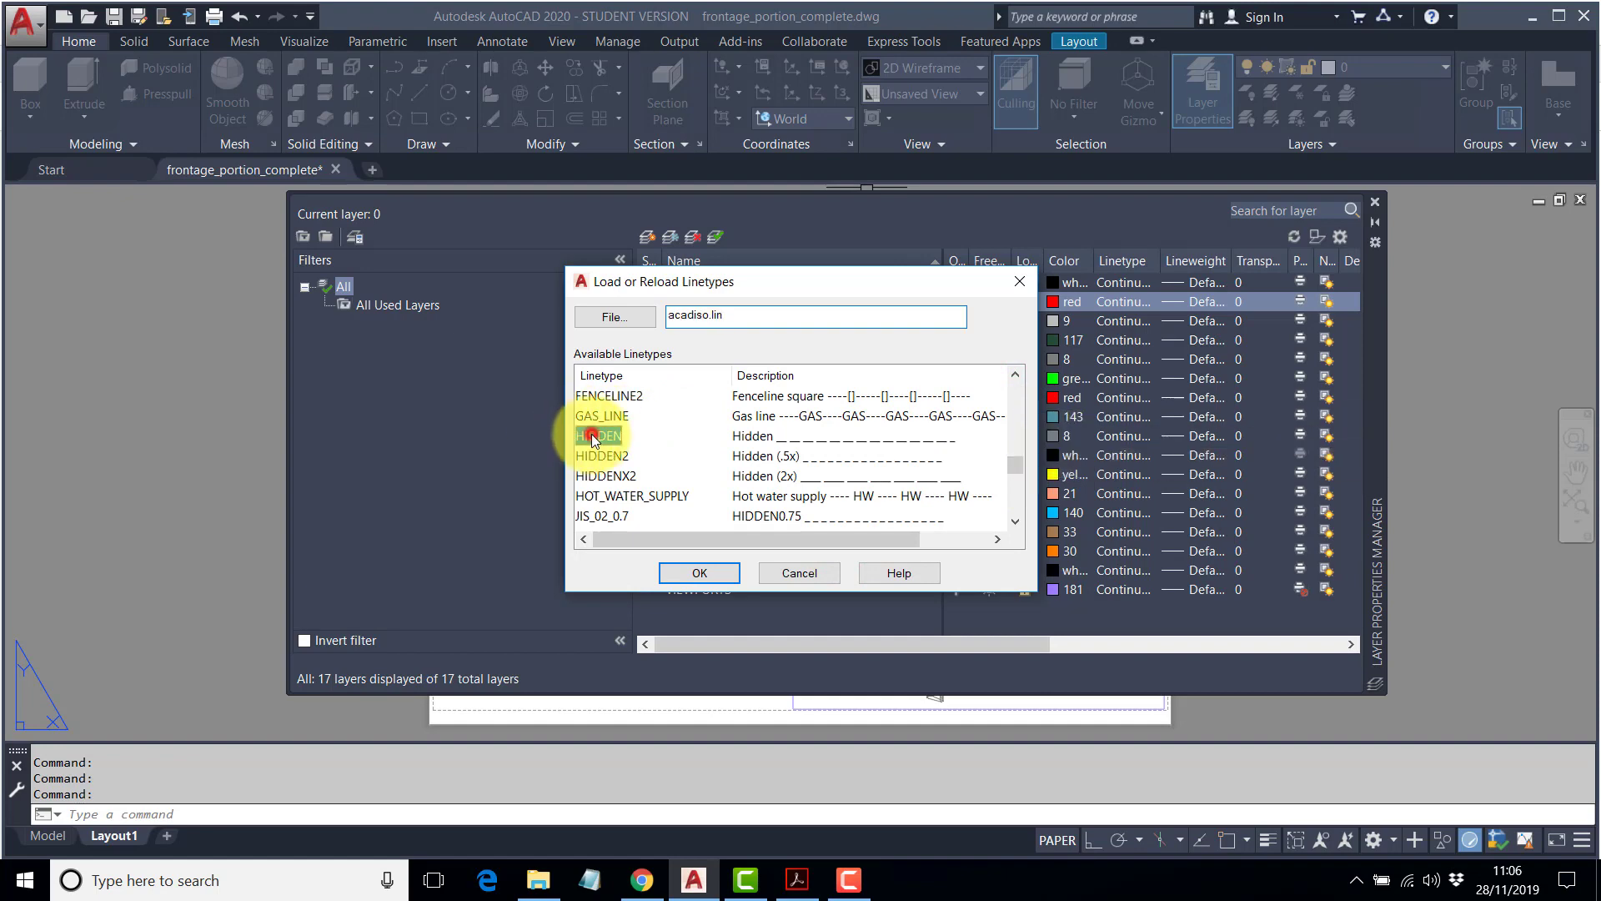
click(701, 573)
click(624, 399)
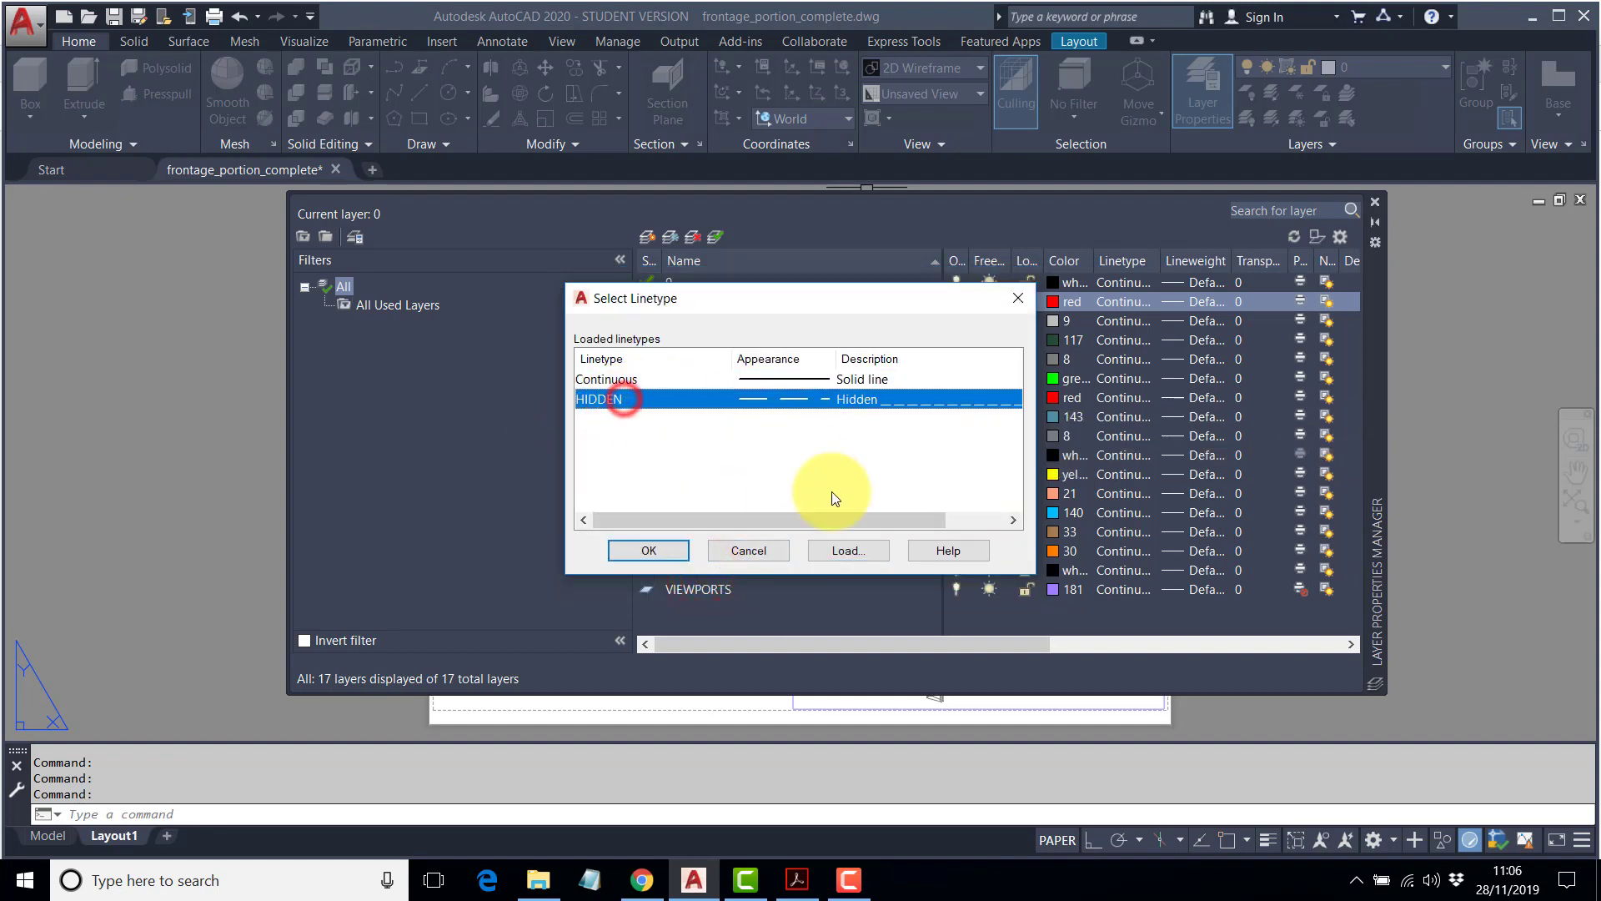
click(649, 551)
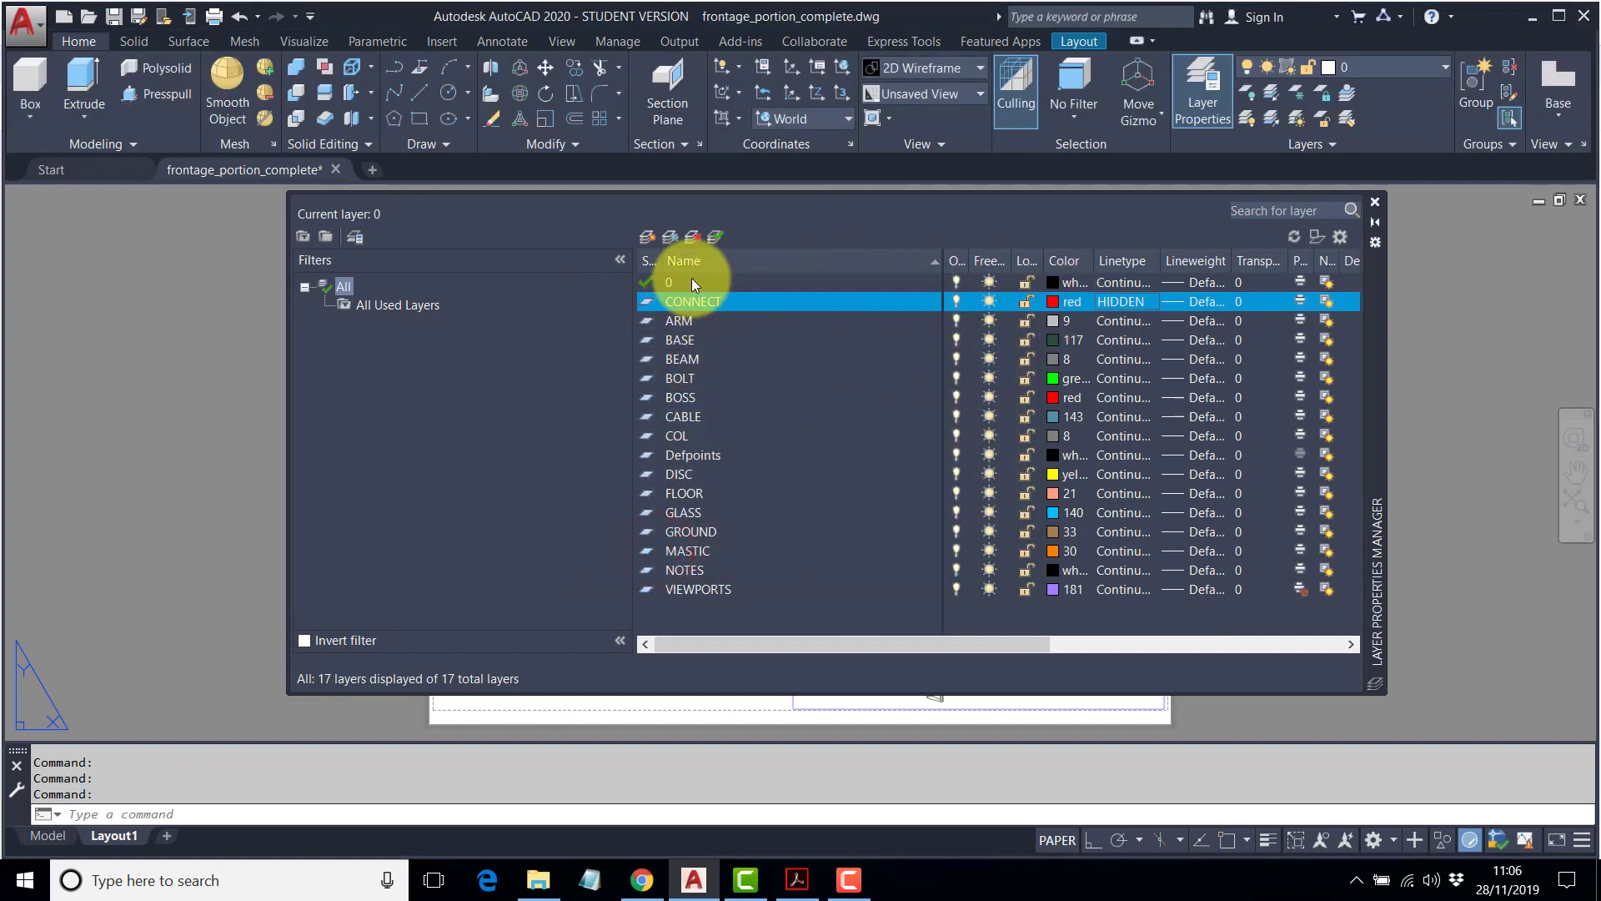
click(716, 237)
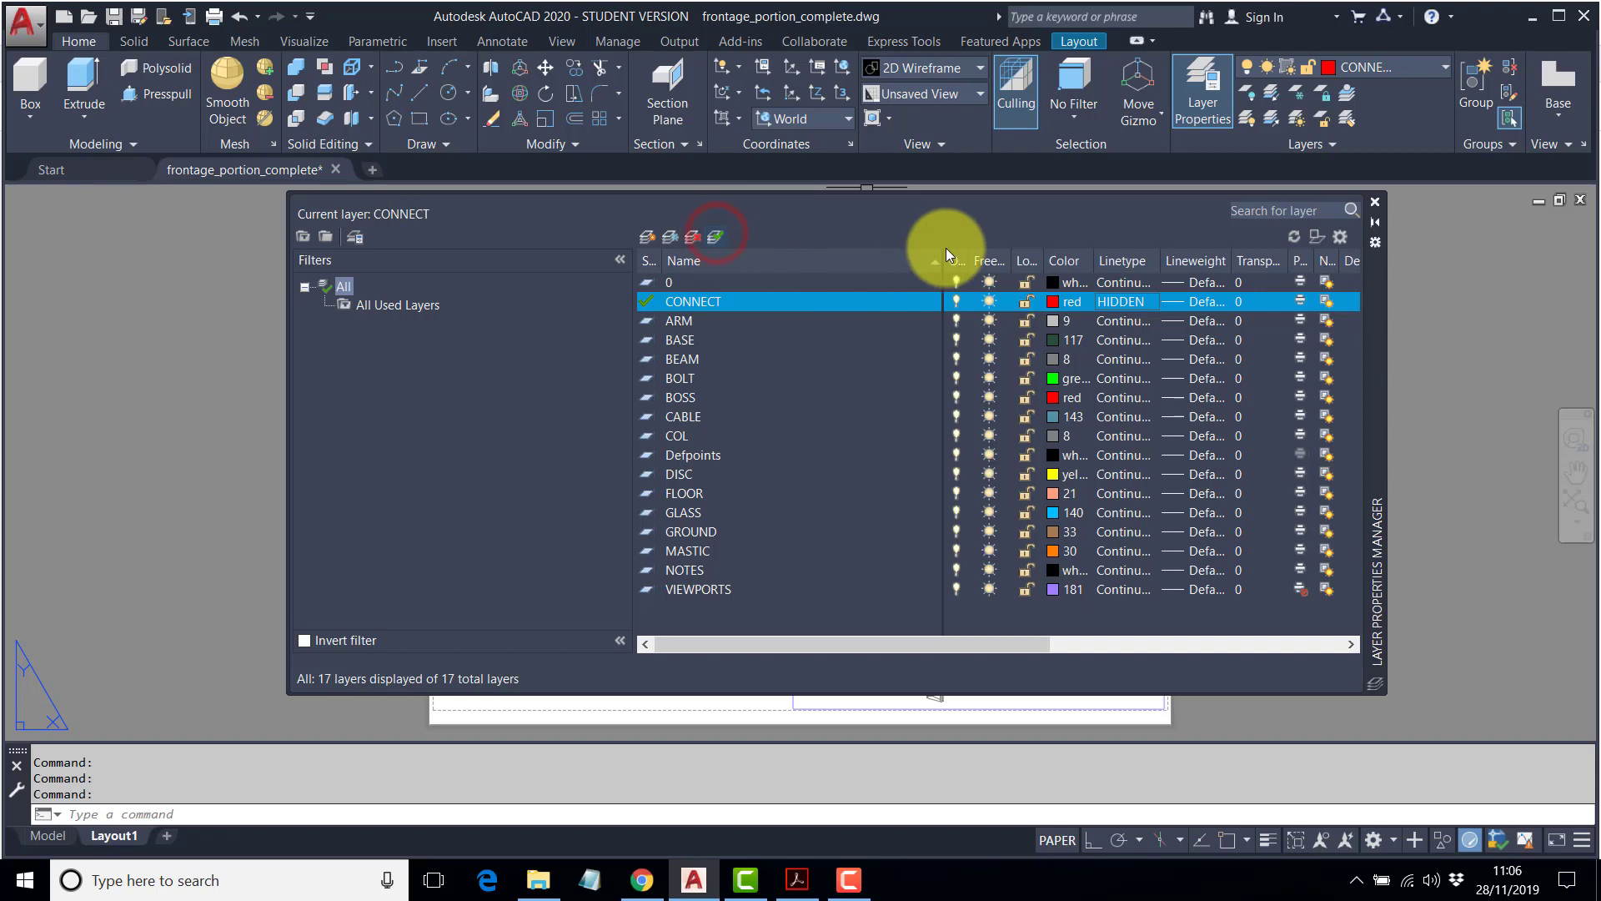
click(1376, 202)
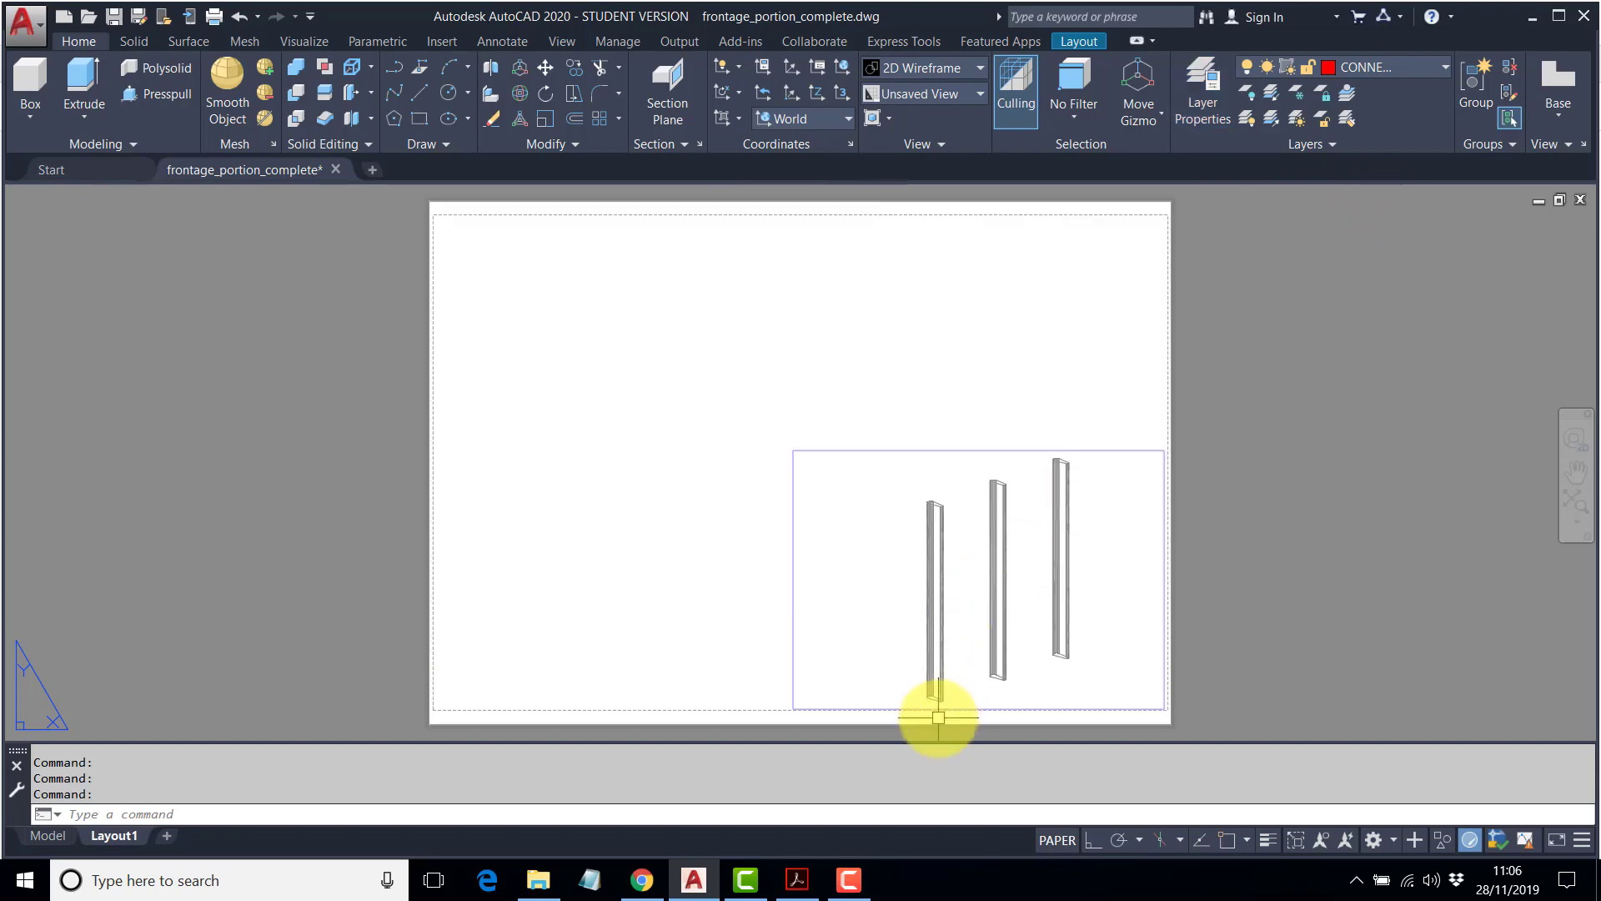
Start a line at the base of the nearest column and enable object snap, switching off the Center and Node snaps.
scroll(938, 717, up, 12)
middle_drag(930, 608, 814, 411)
scroll(815, 411, up, 4)
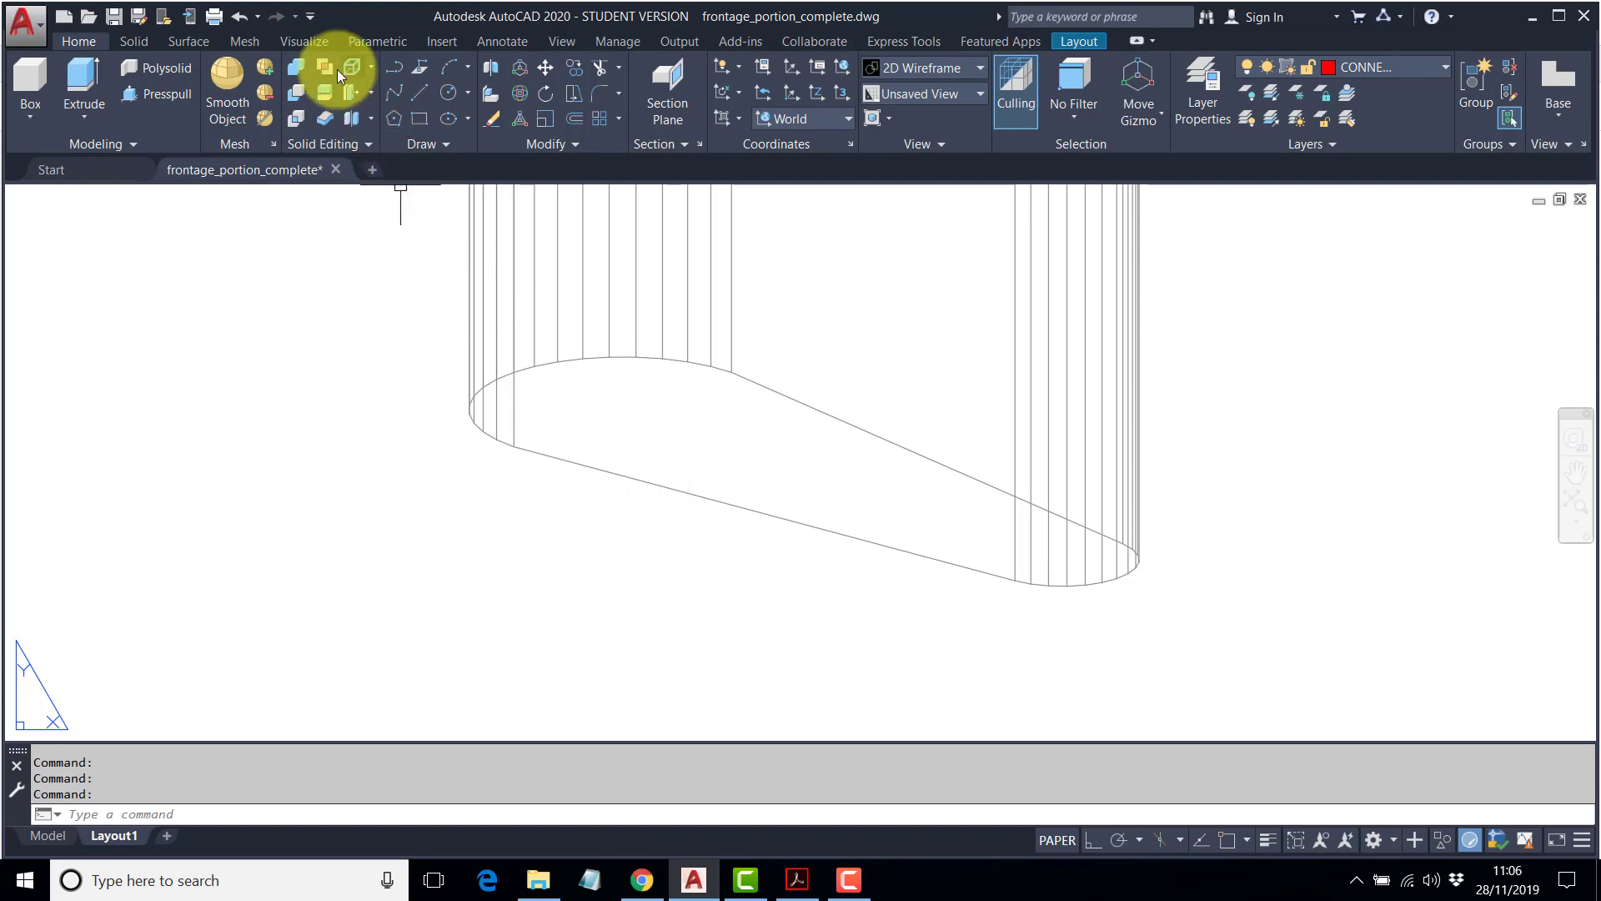
click(425, 93)
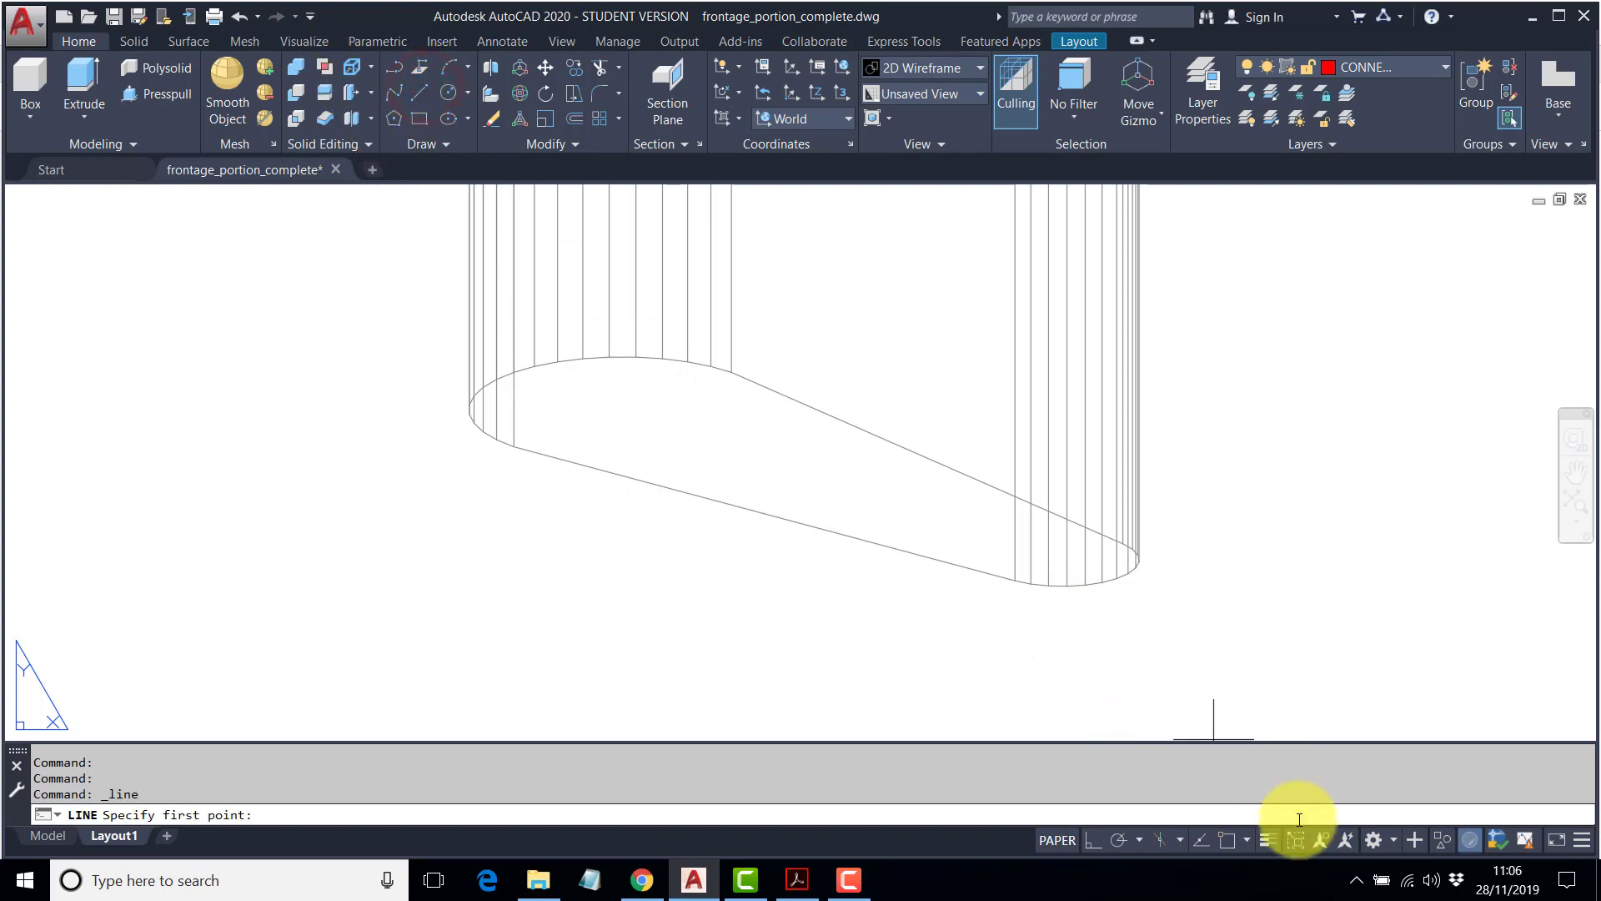
click(1227, 842)
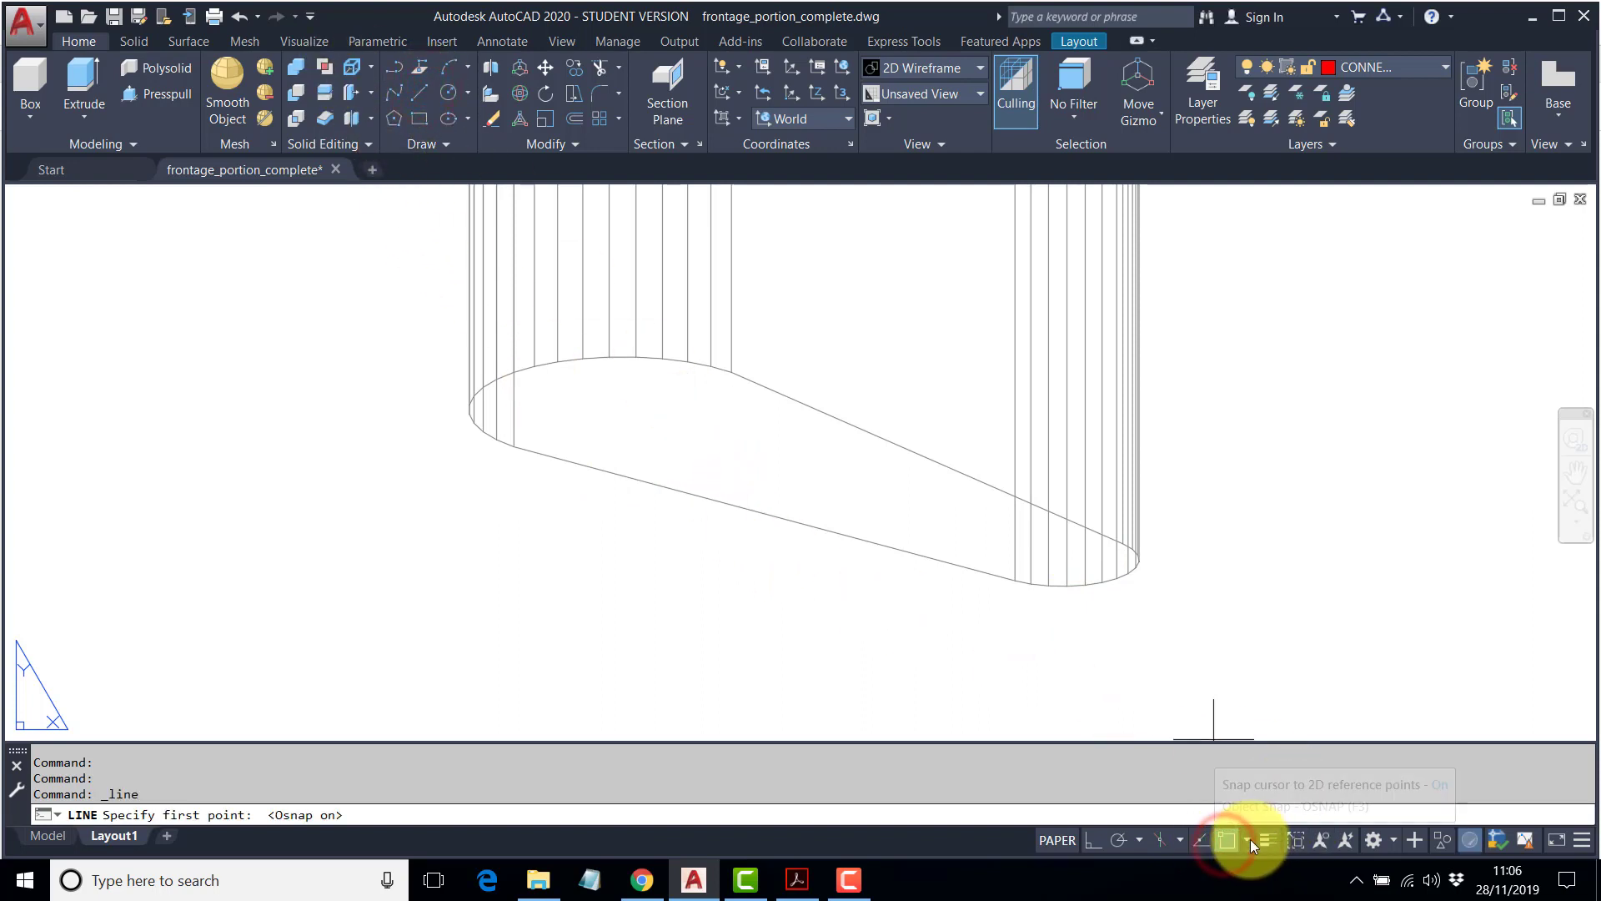
click(1248, 840)
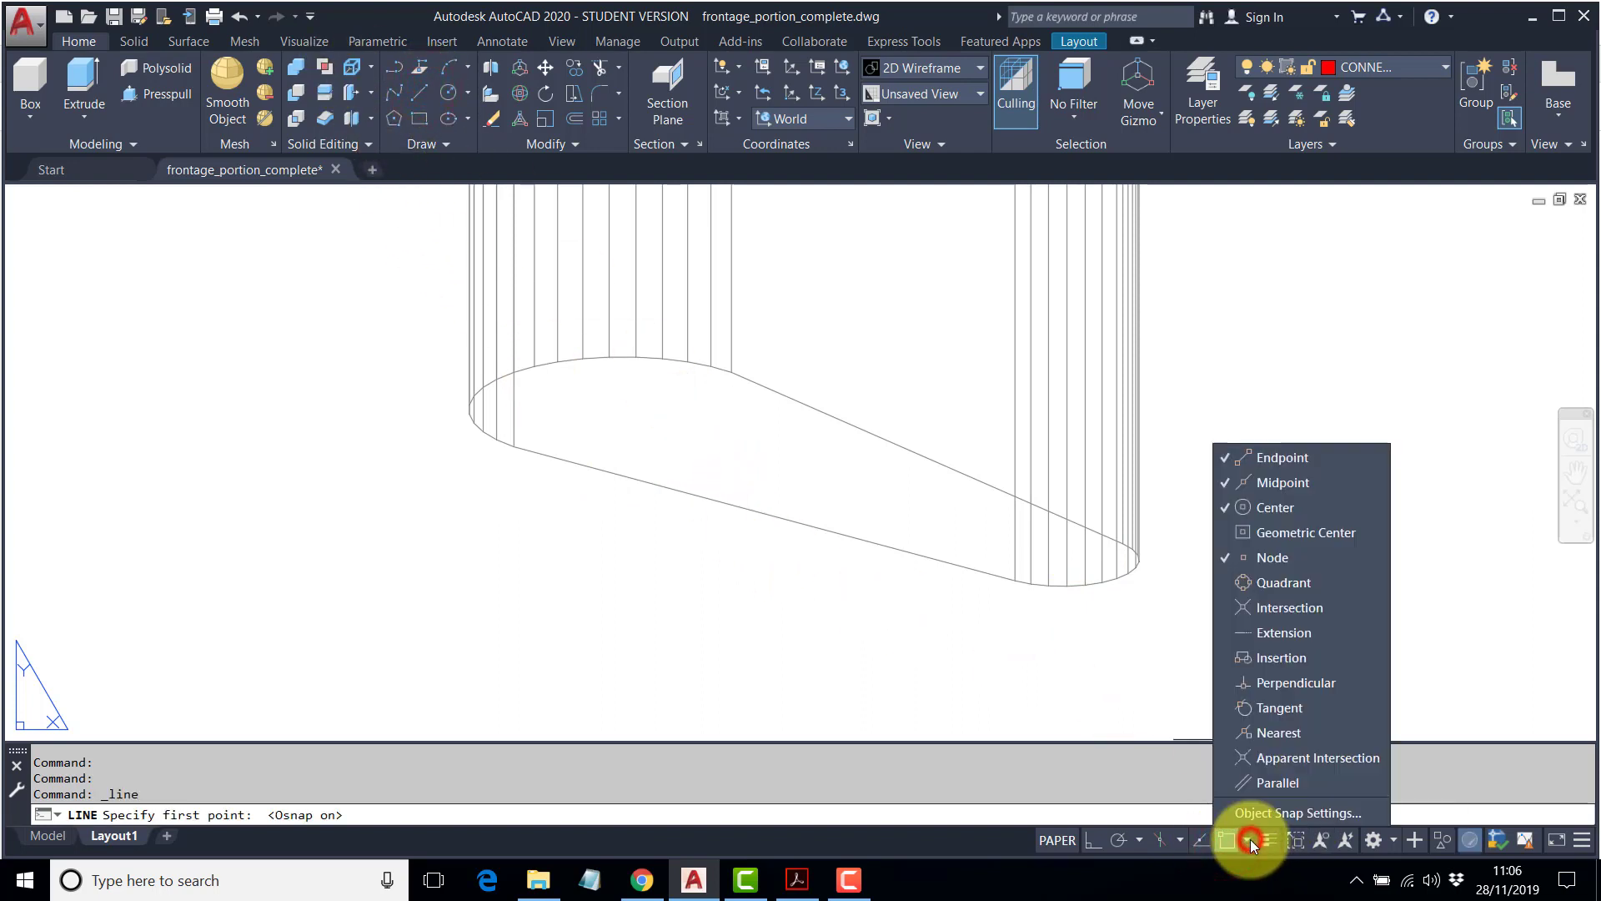
click(1224, 509)
click(1223, 558)
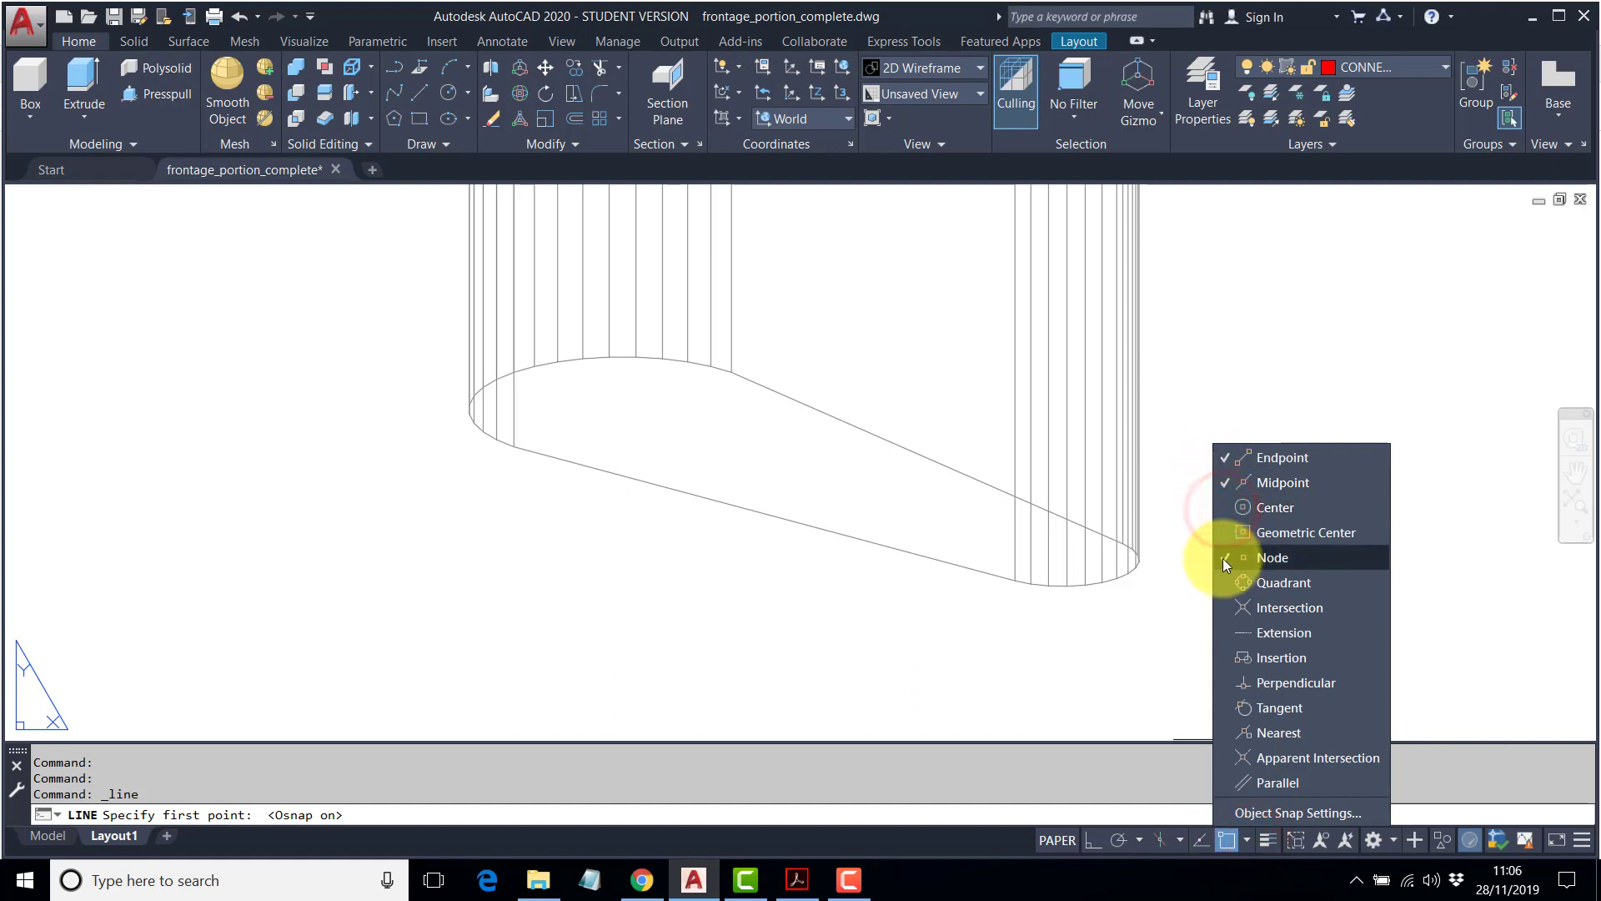
click(708, 415)
Draw a line across each rounded end of the column base, joining the endpoints where the arcs meet the straight edges.
click(554, 454)
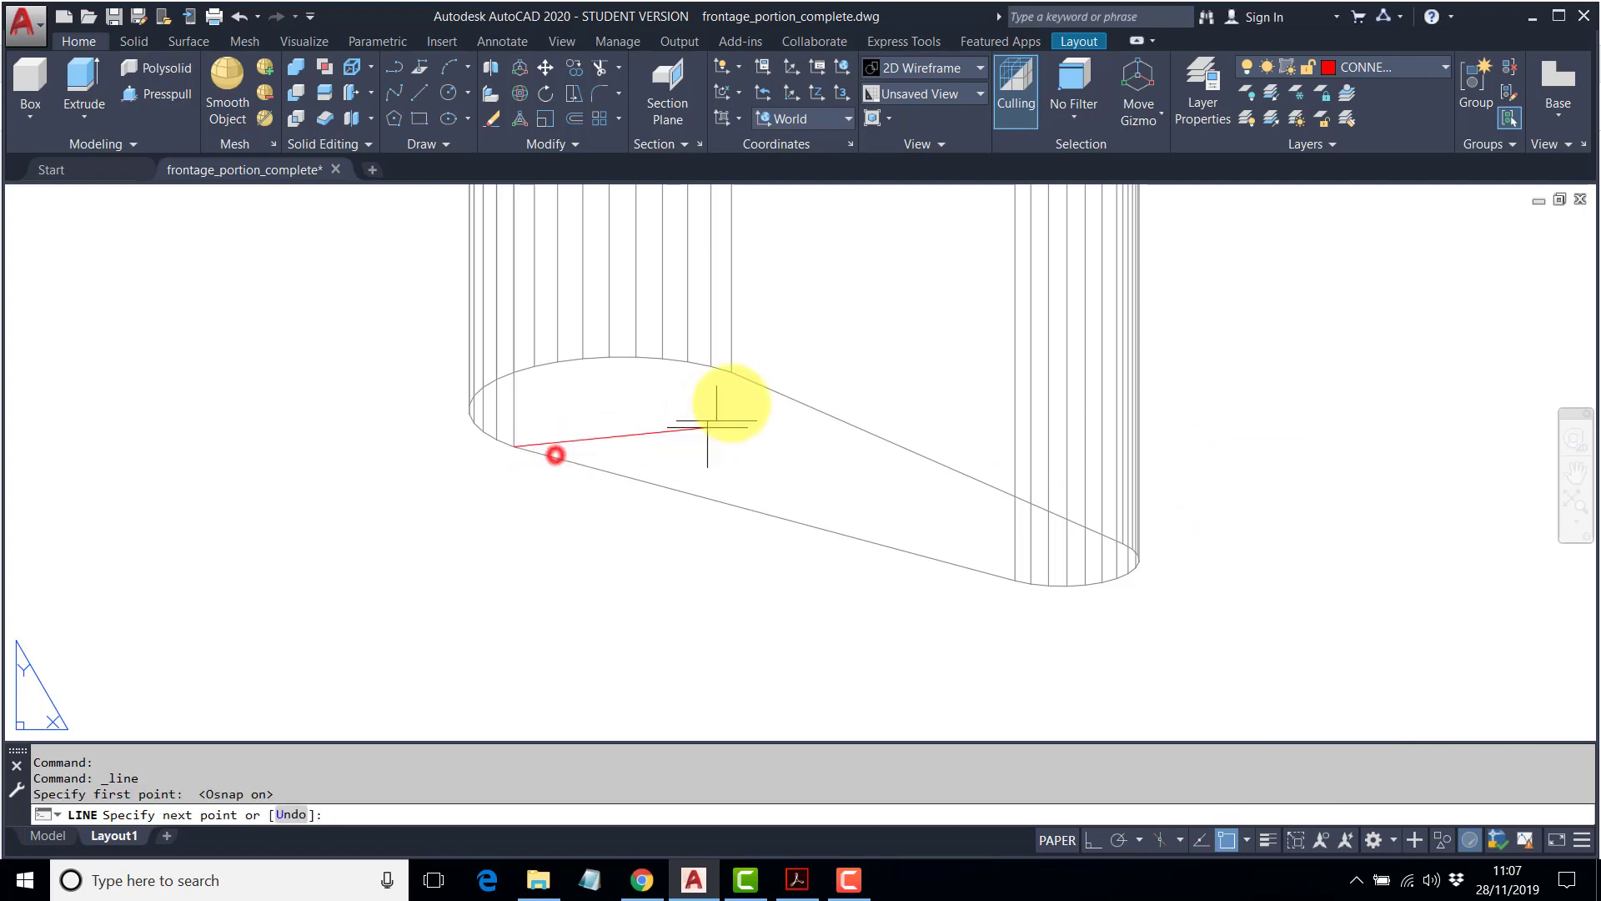
click(750, 382)
key(Return)
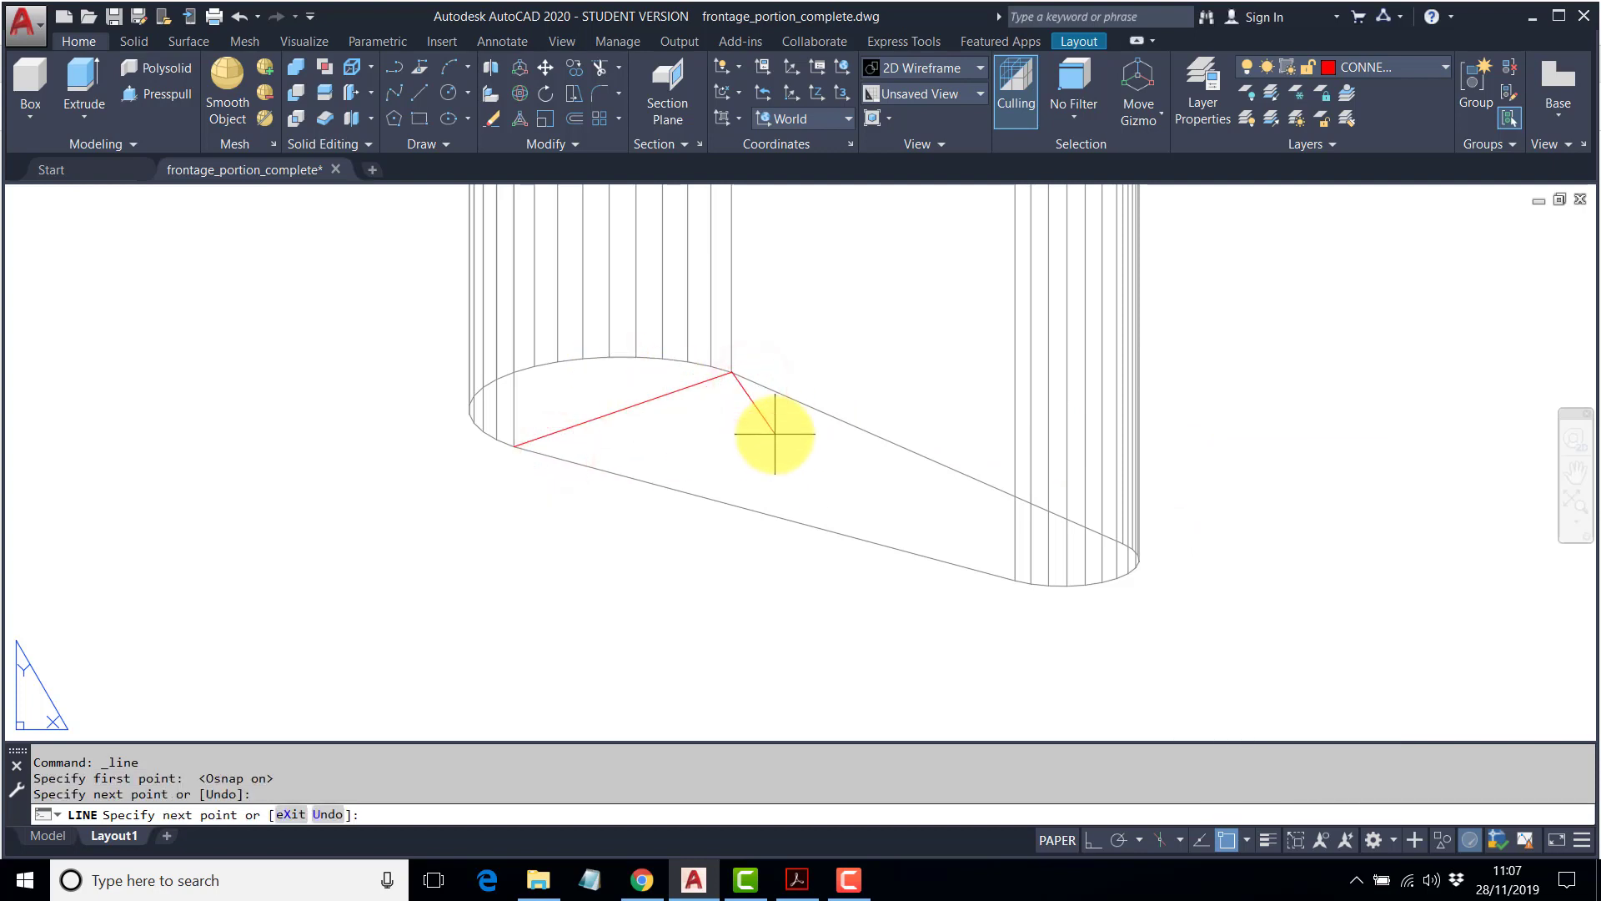
key(Return)
click(1015, 580)
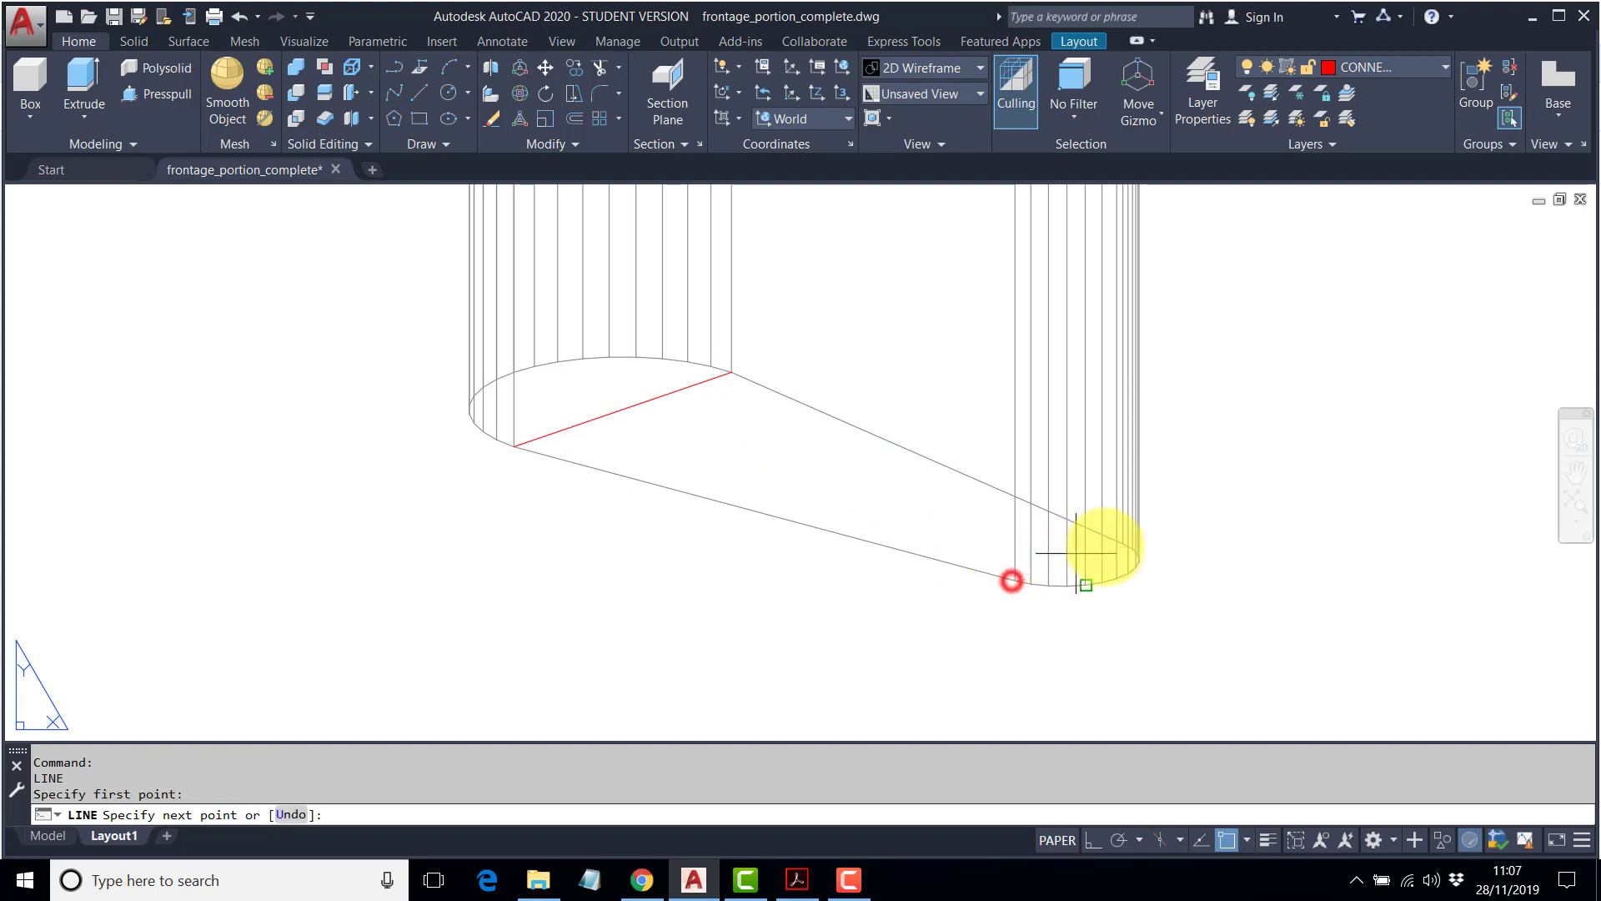
click(1112, 535)
key(Return)
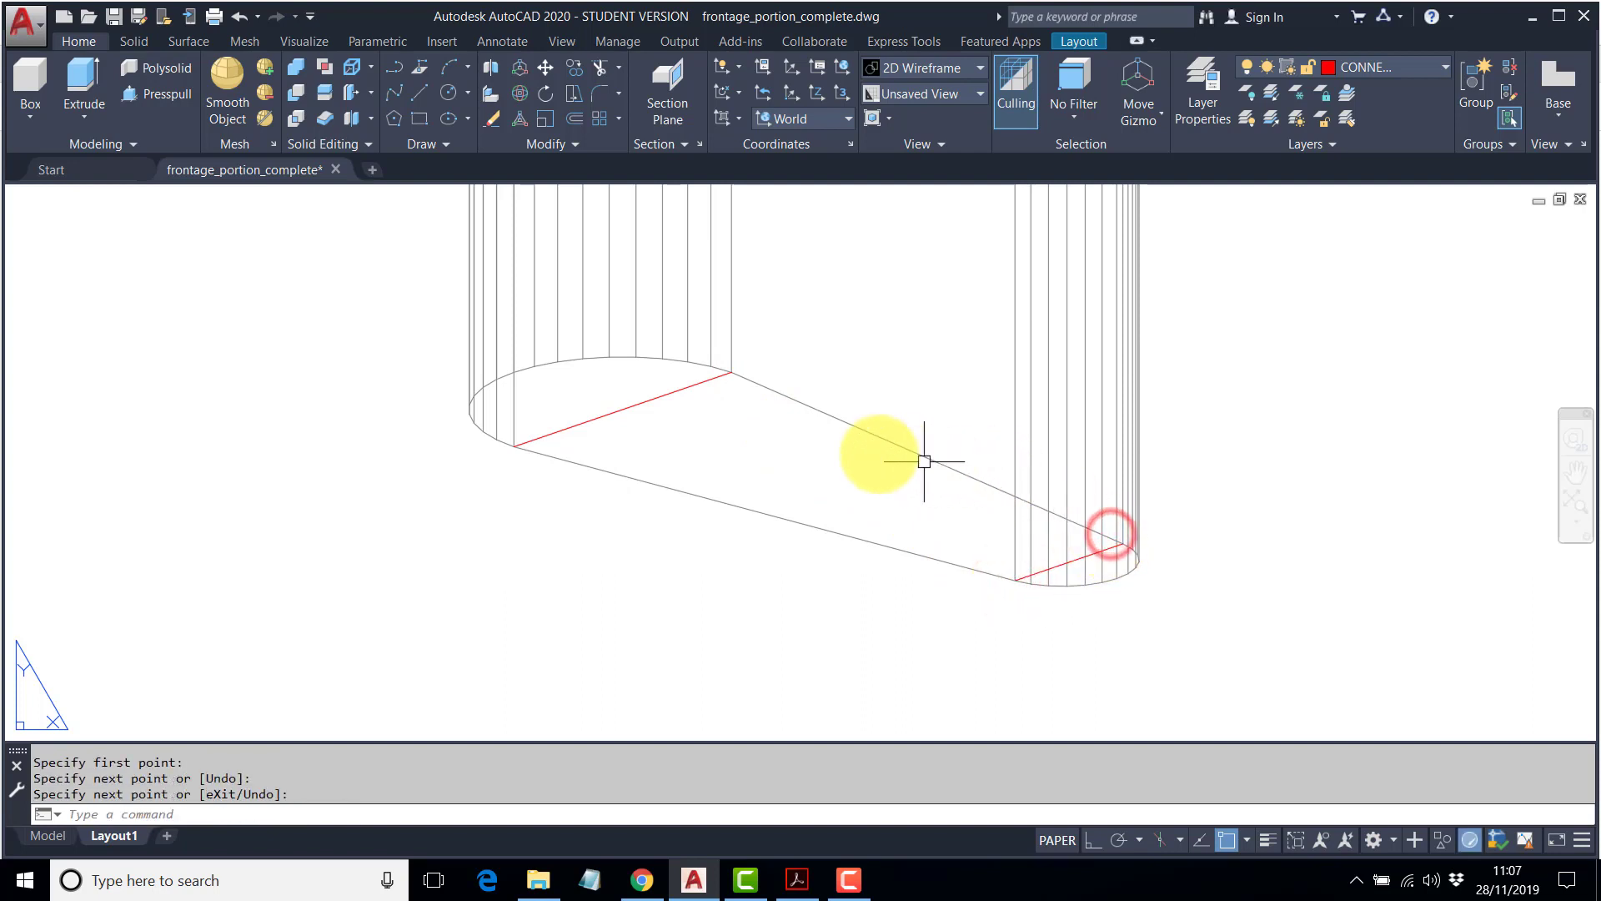
Draw the column base's centre line between the midpoints of the two cross lines.
key(Return)
click(631, 409)
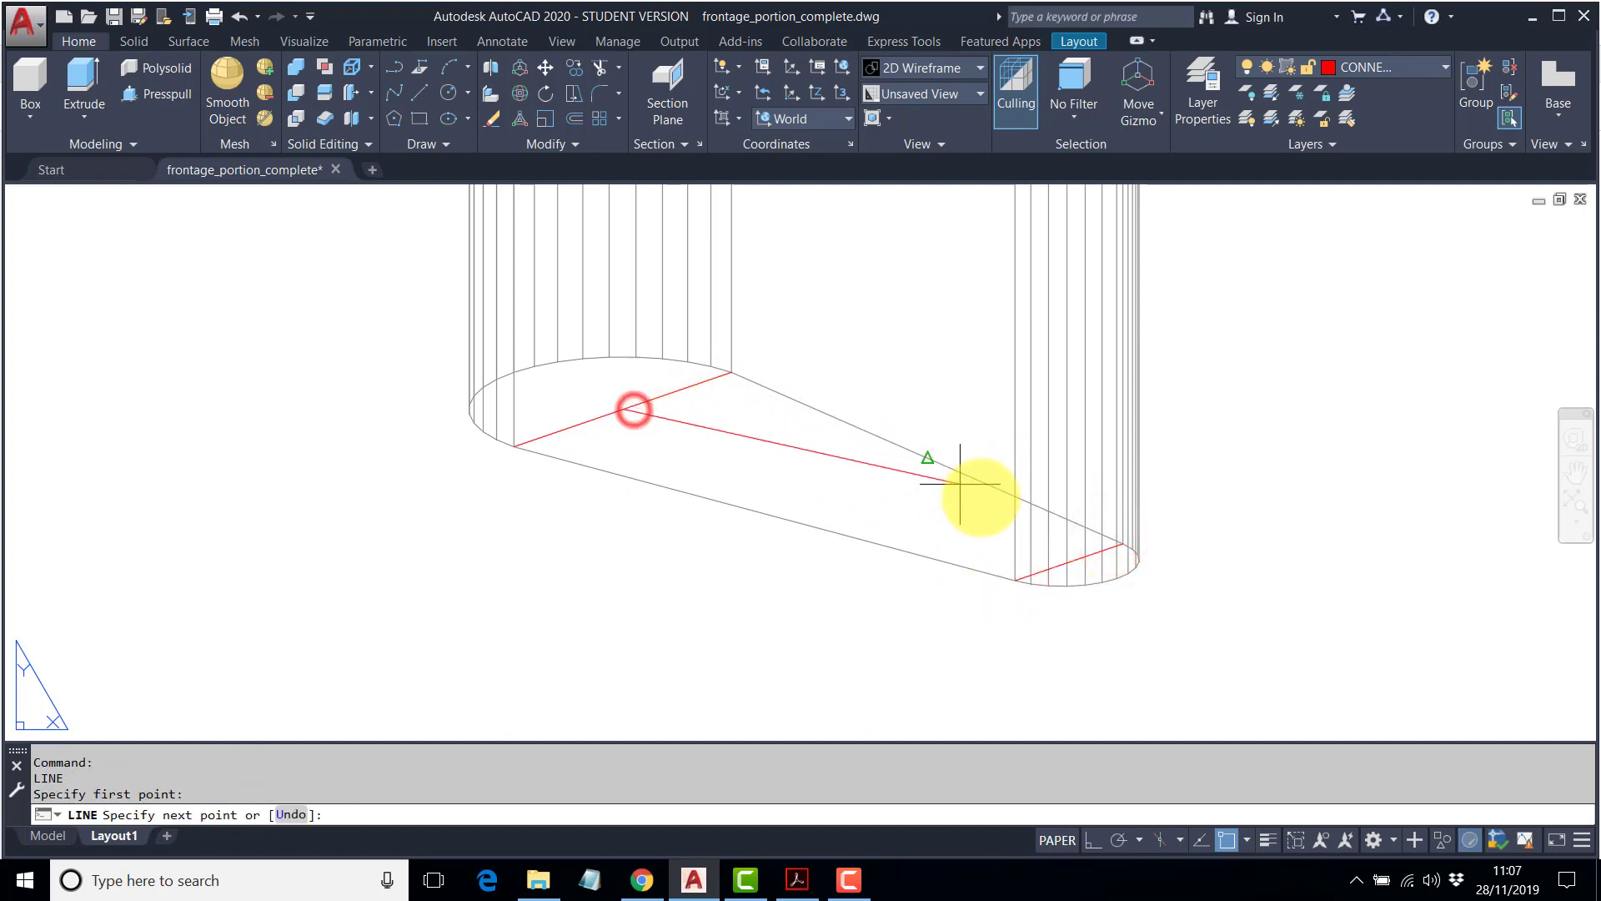
click(1069, 559)
key(Return)
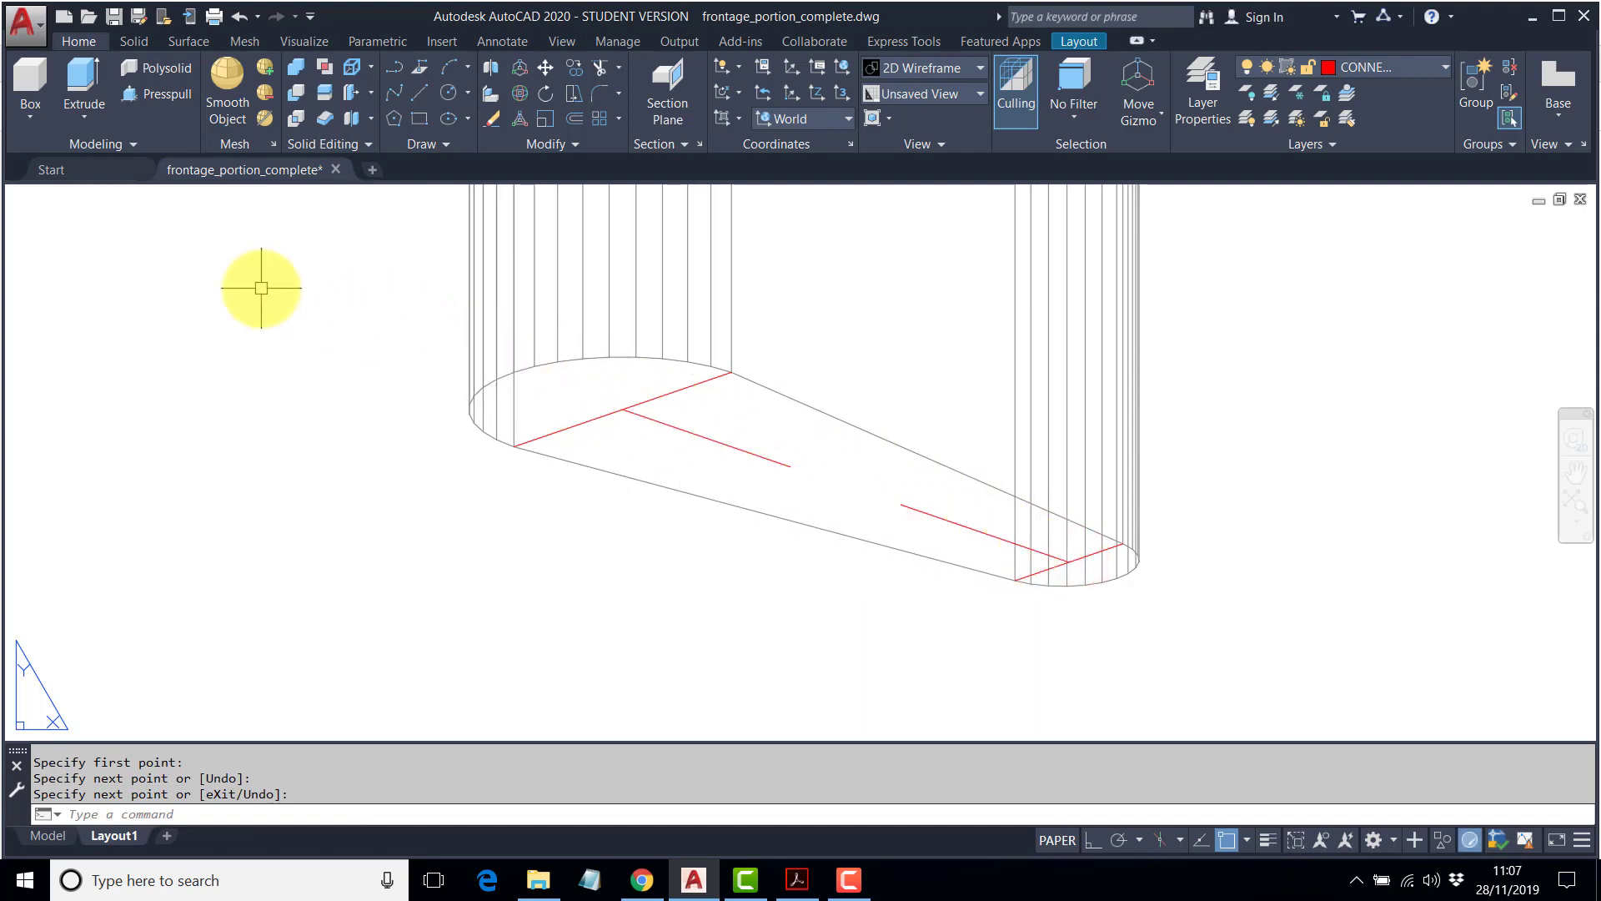
key(Return)
Erase the two cross lines at the ends of the column base.
click(564, 430)
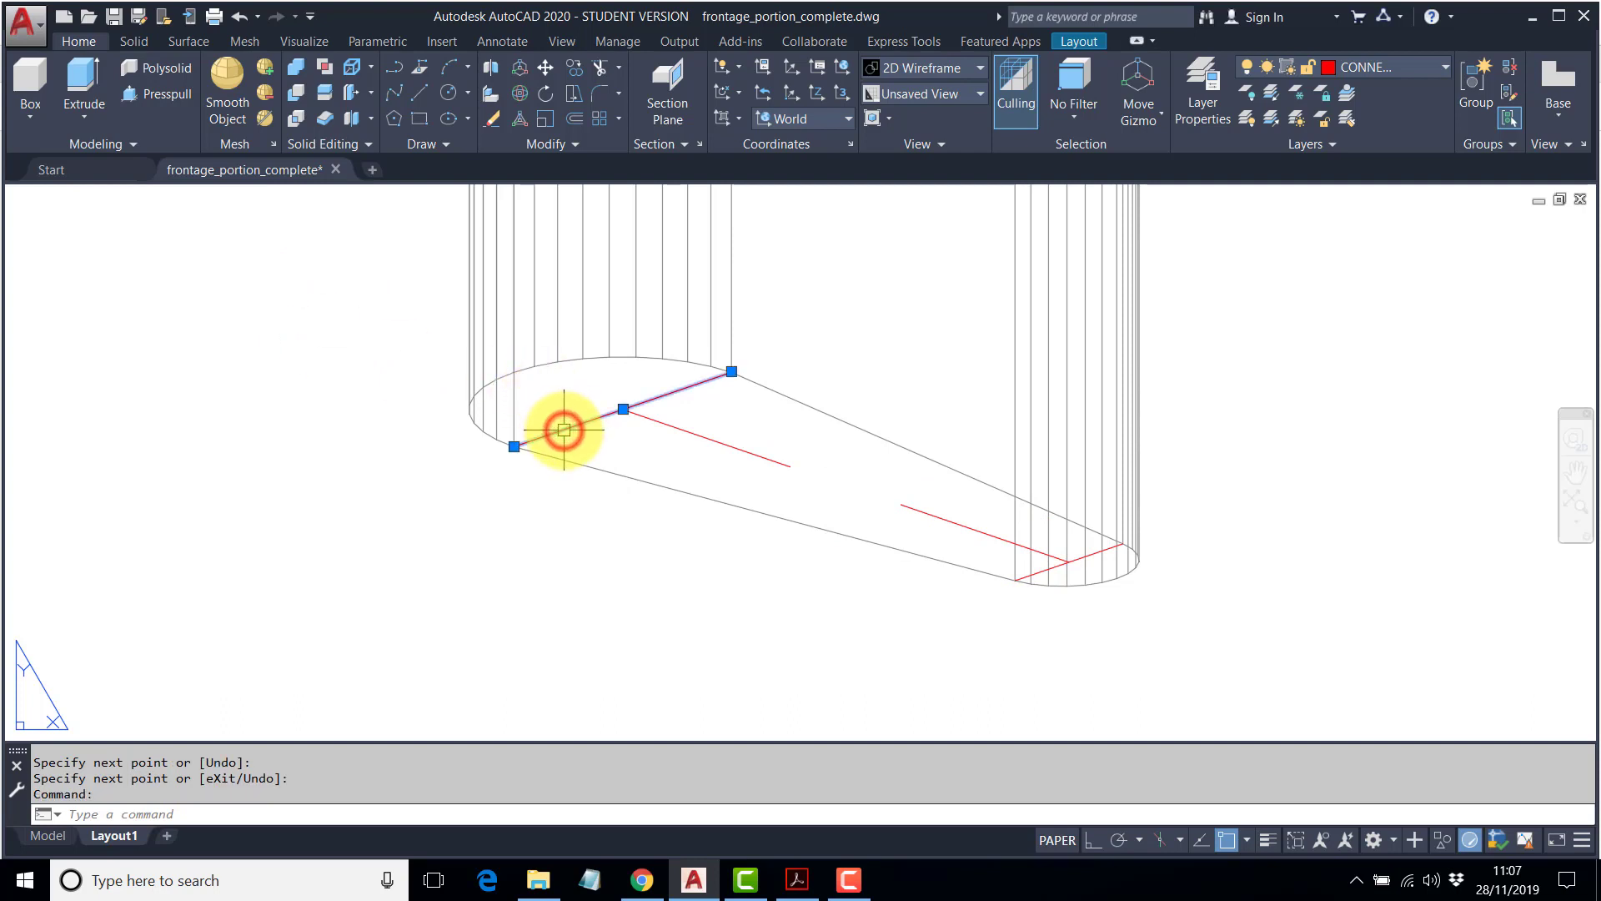
key(Delete)
key(Delete)
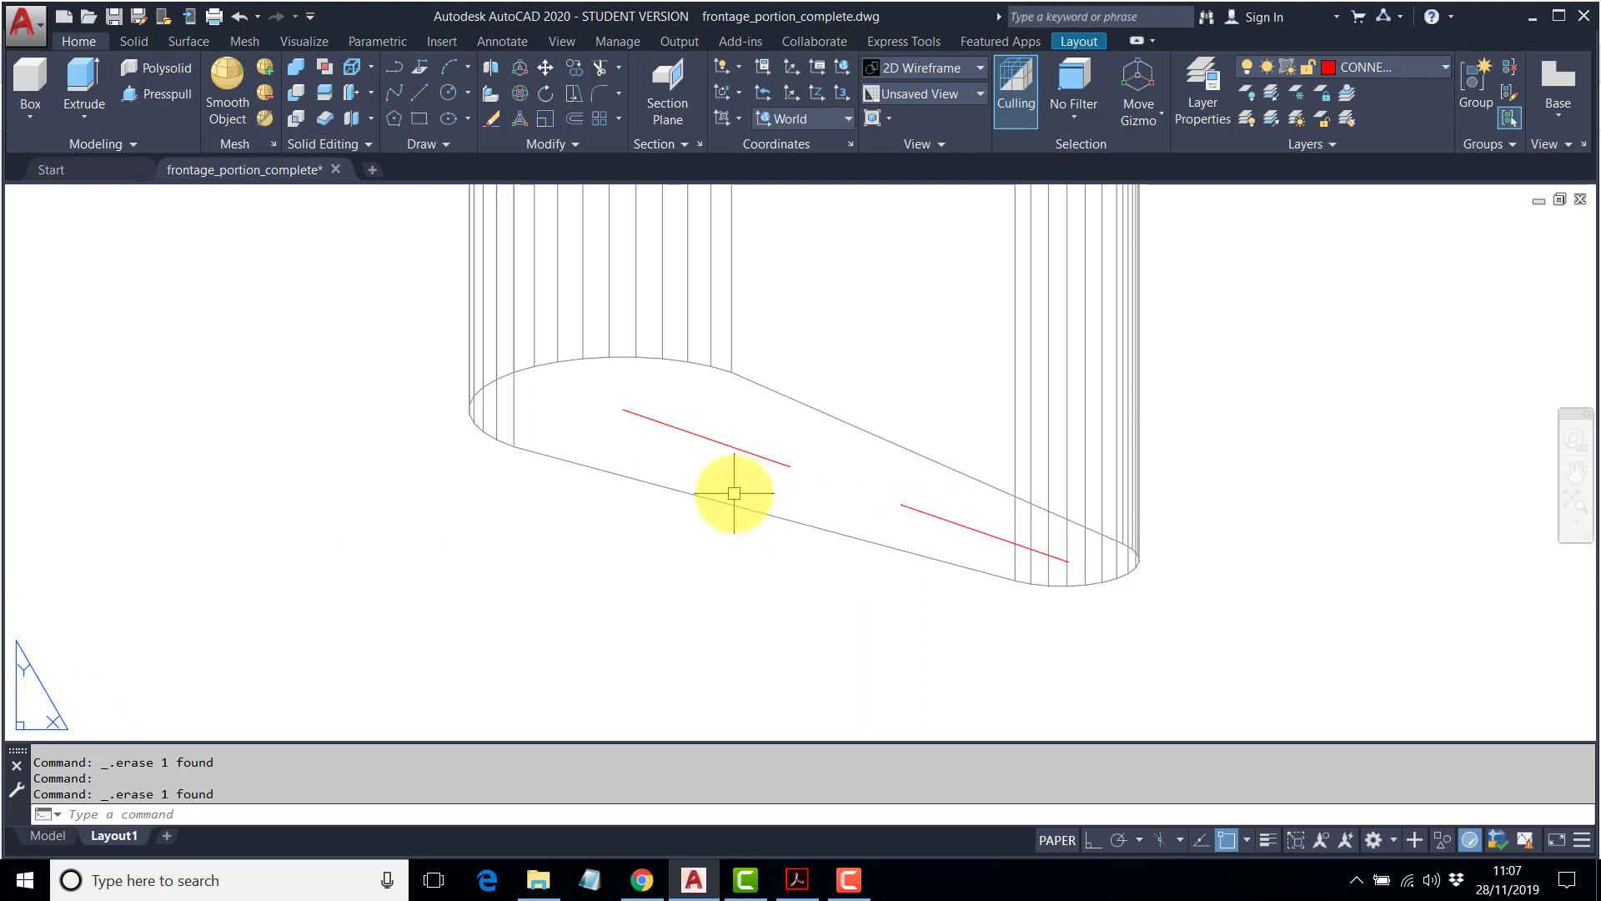
Align the UCS to the dashed red centre line using the Object option.
text(CS)
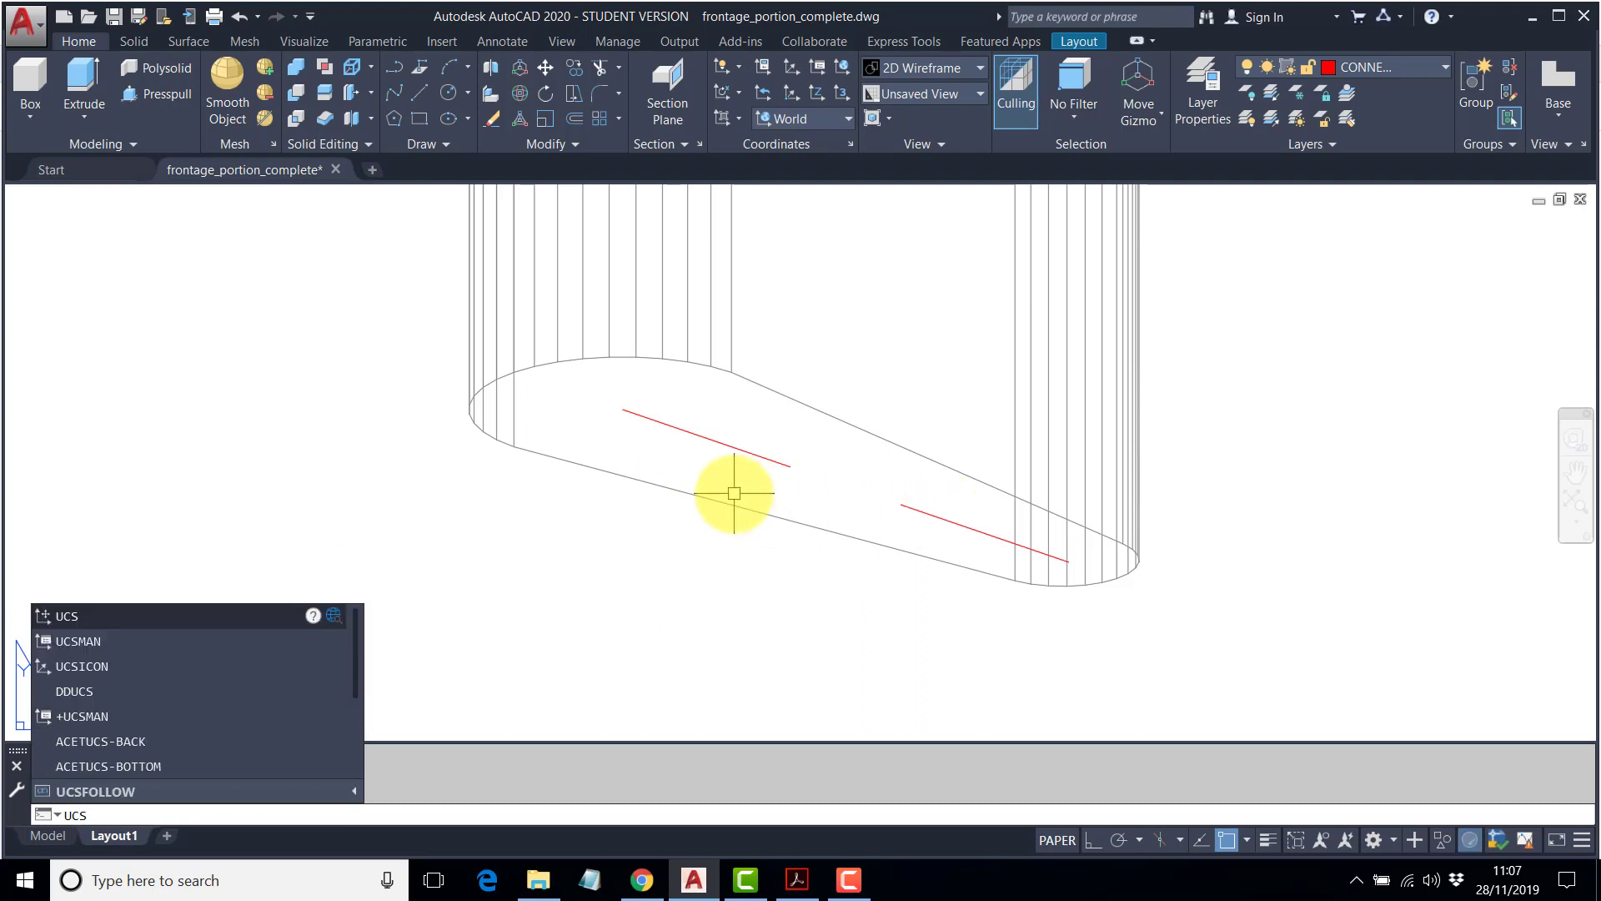
key(Return)
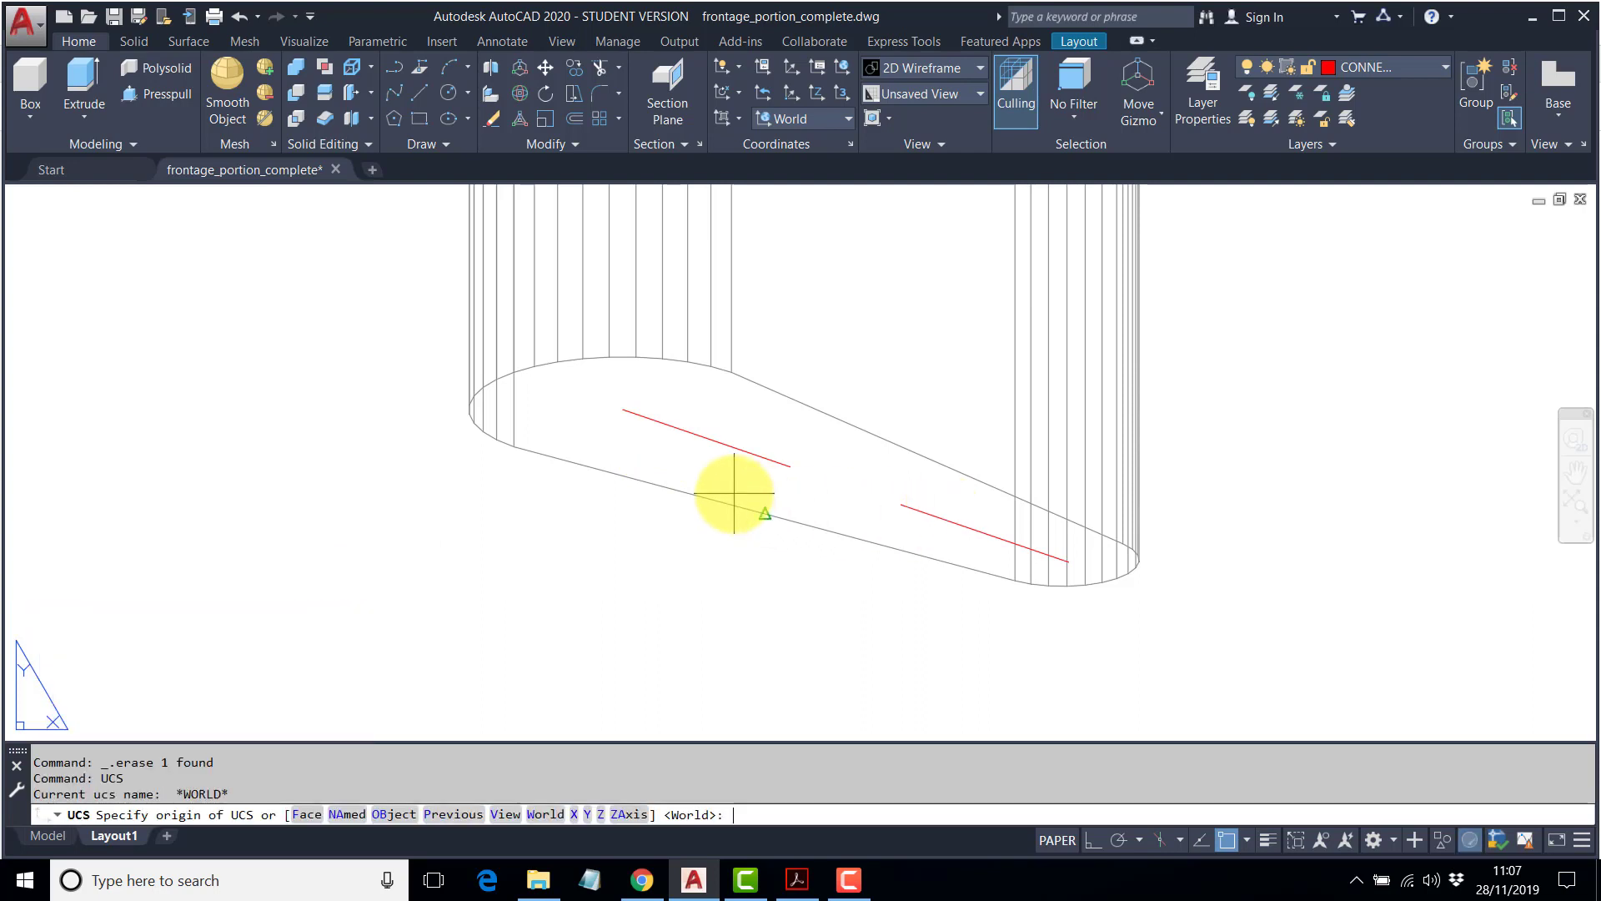
click(388, 814)
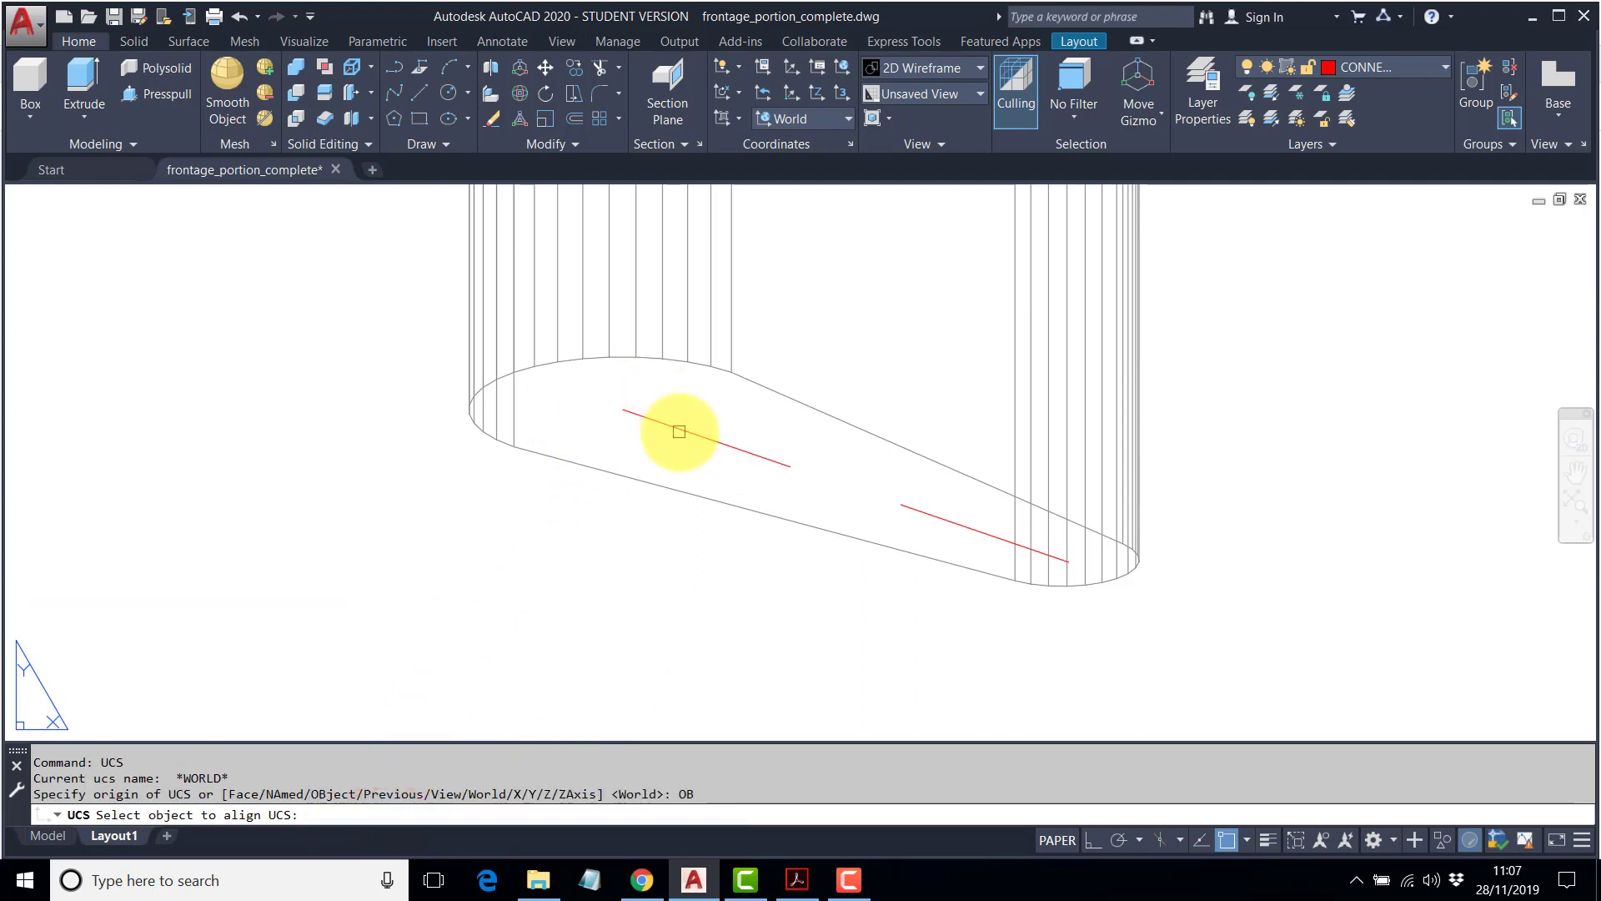
click(663, 424)
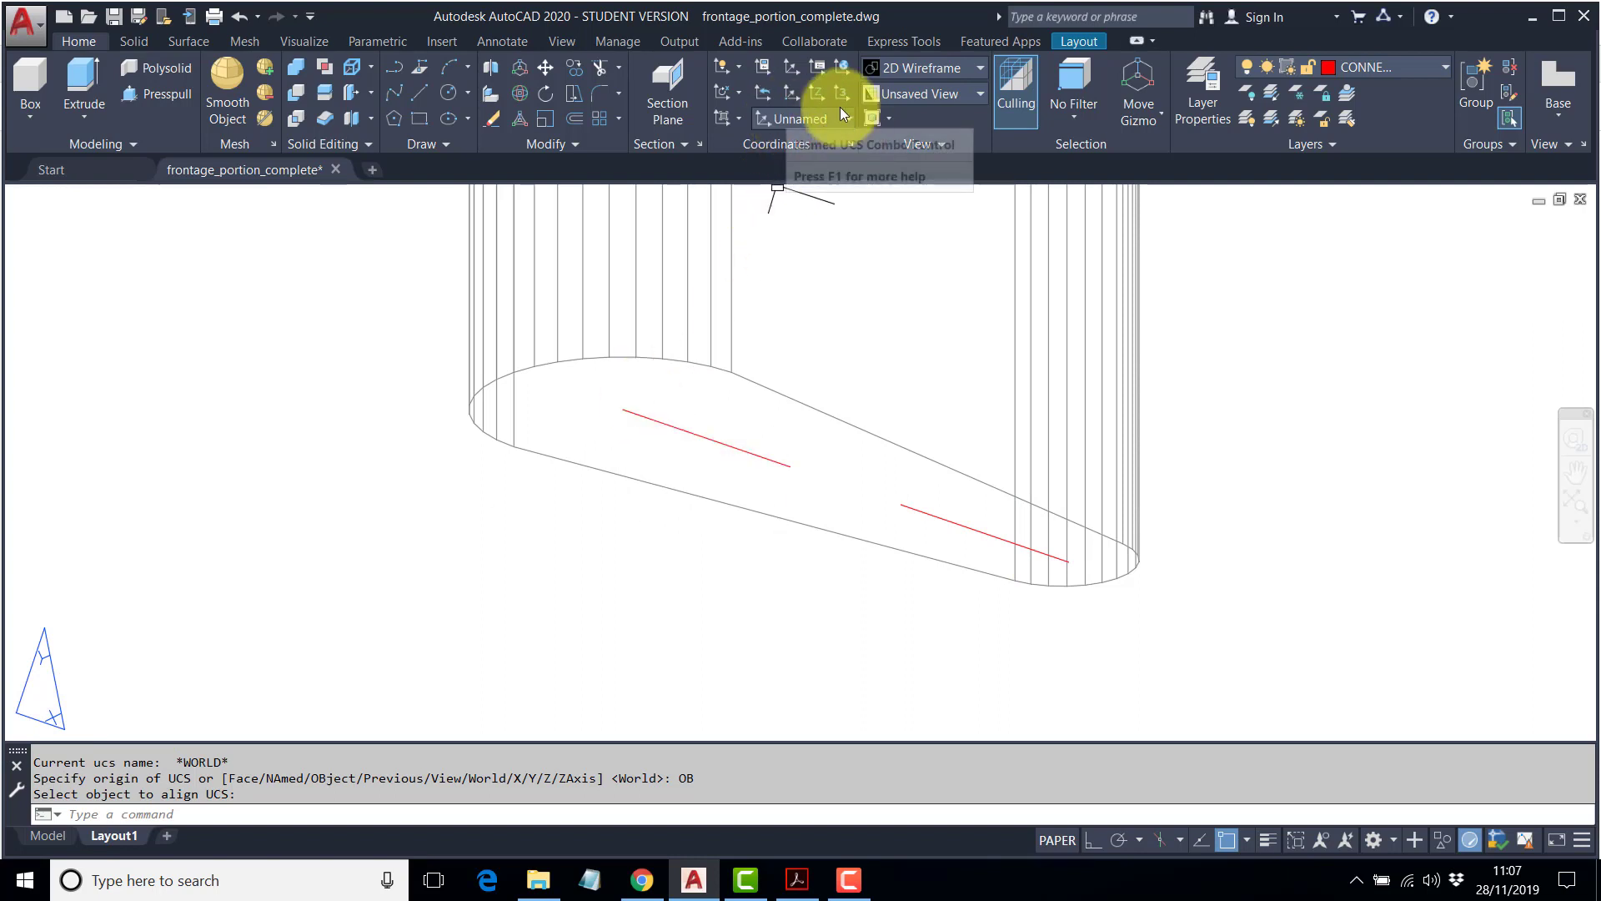
Save the current UCS under the name ANGLE.
click(216, 816)
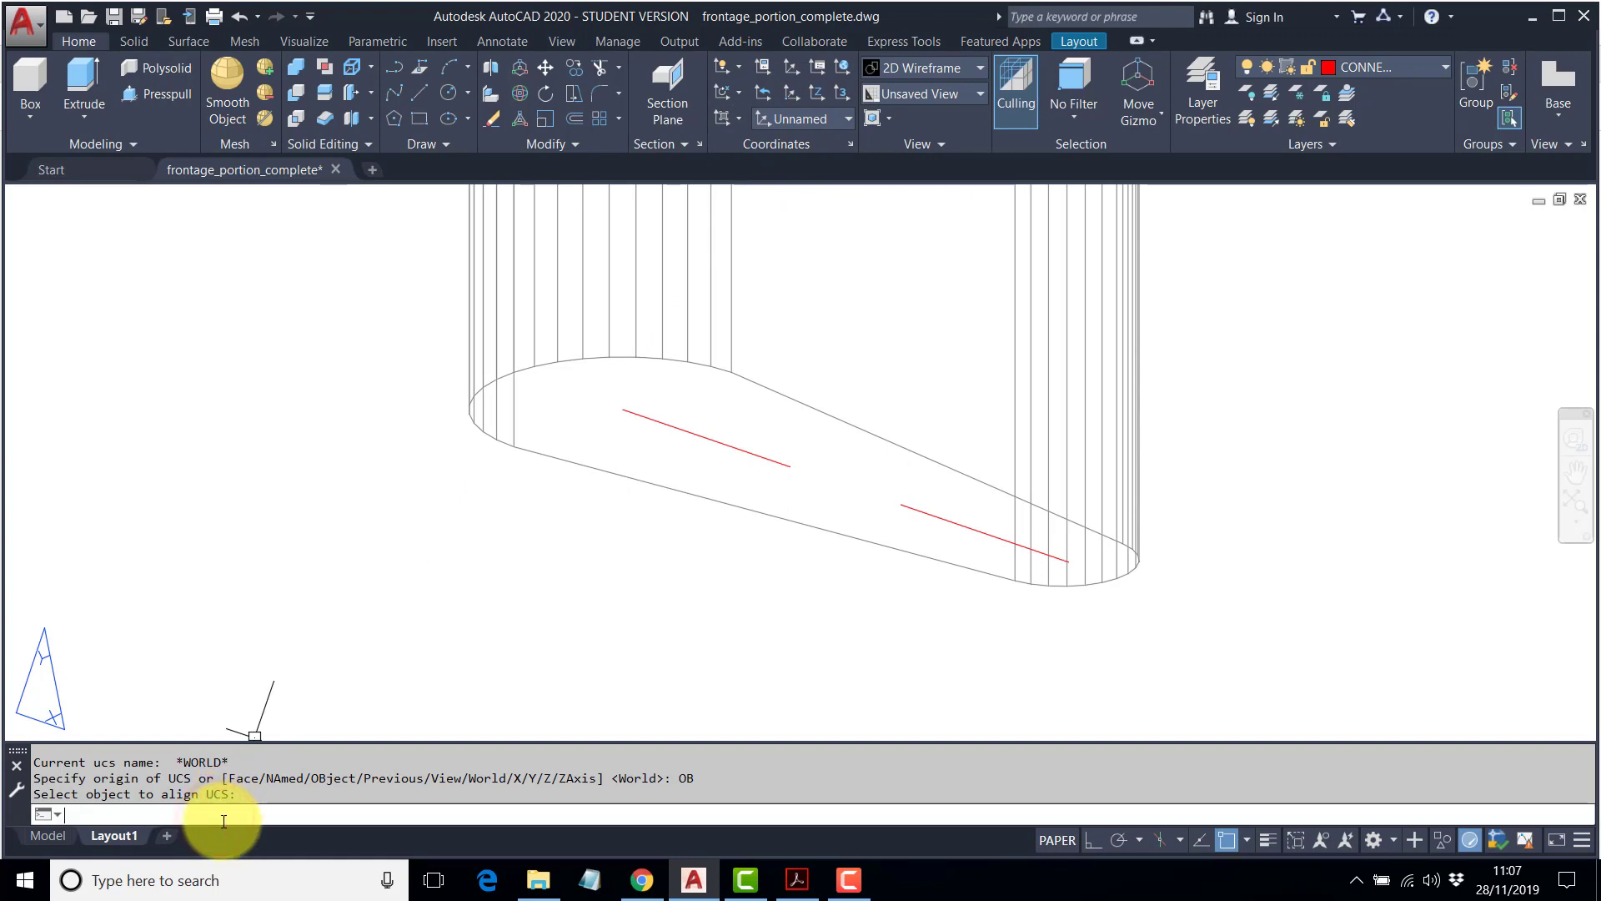
text(UCS)
key(Return)
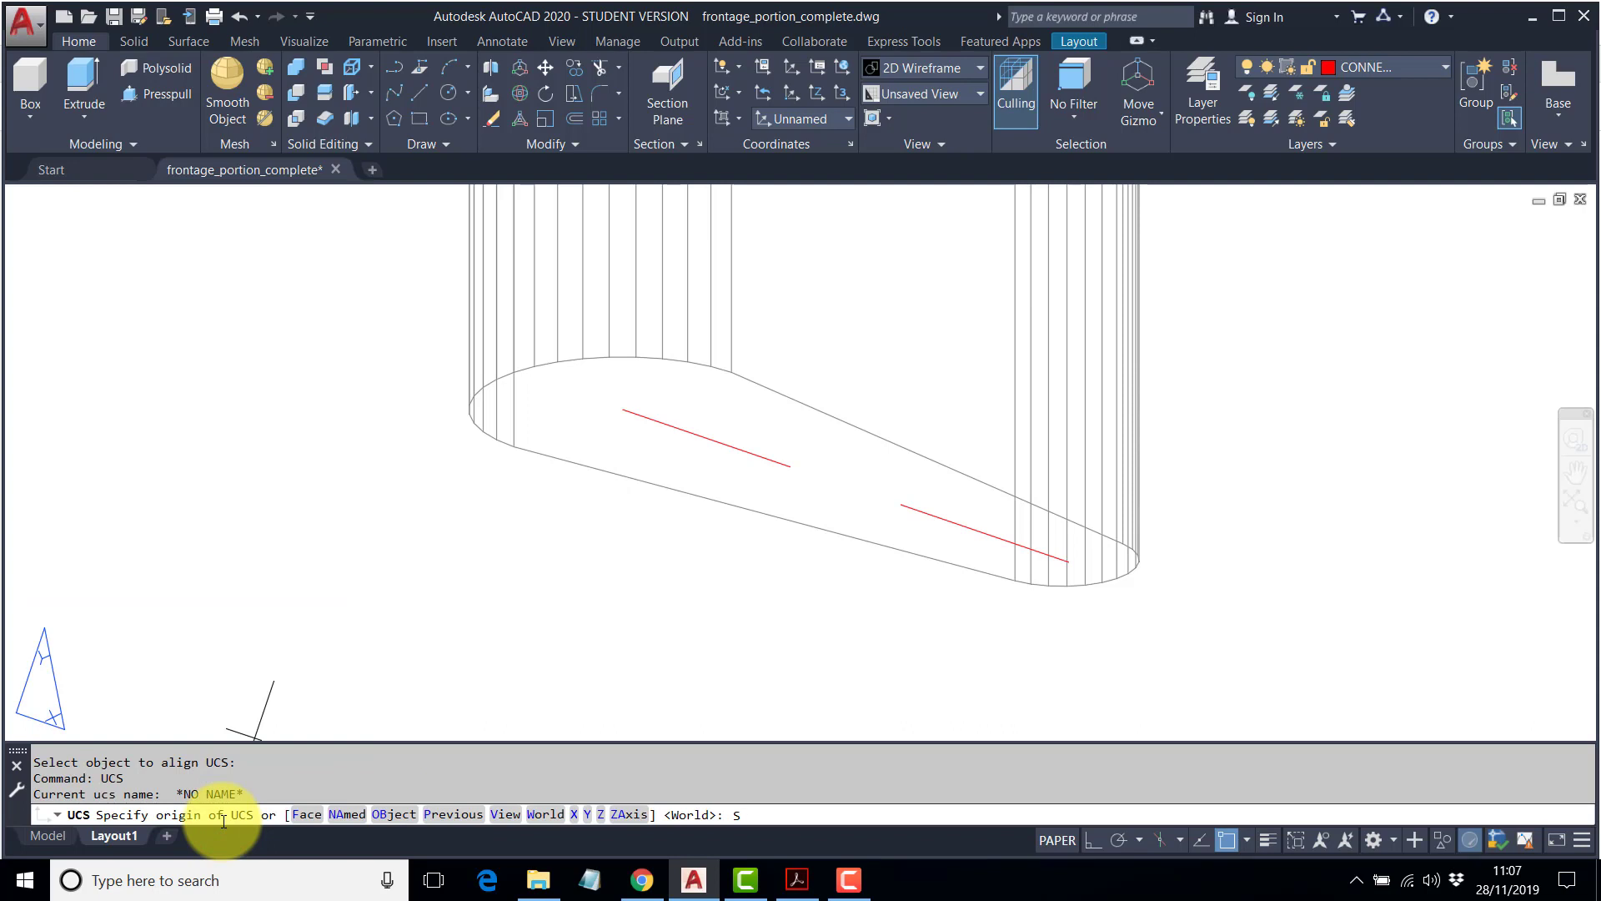
key(Return)
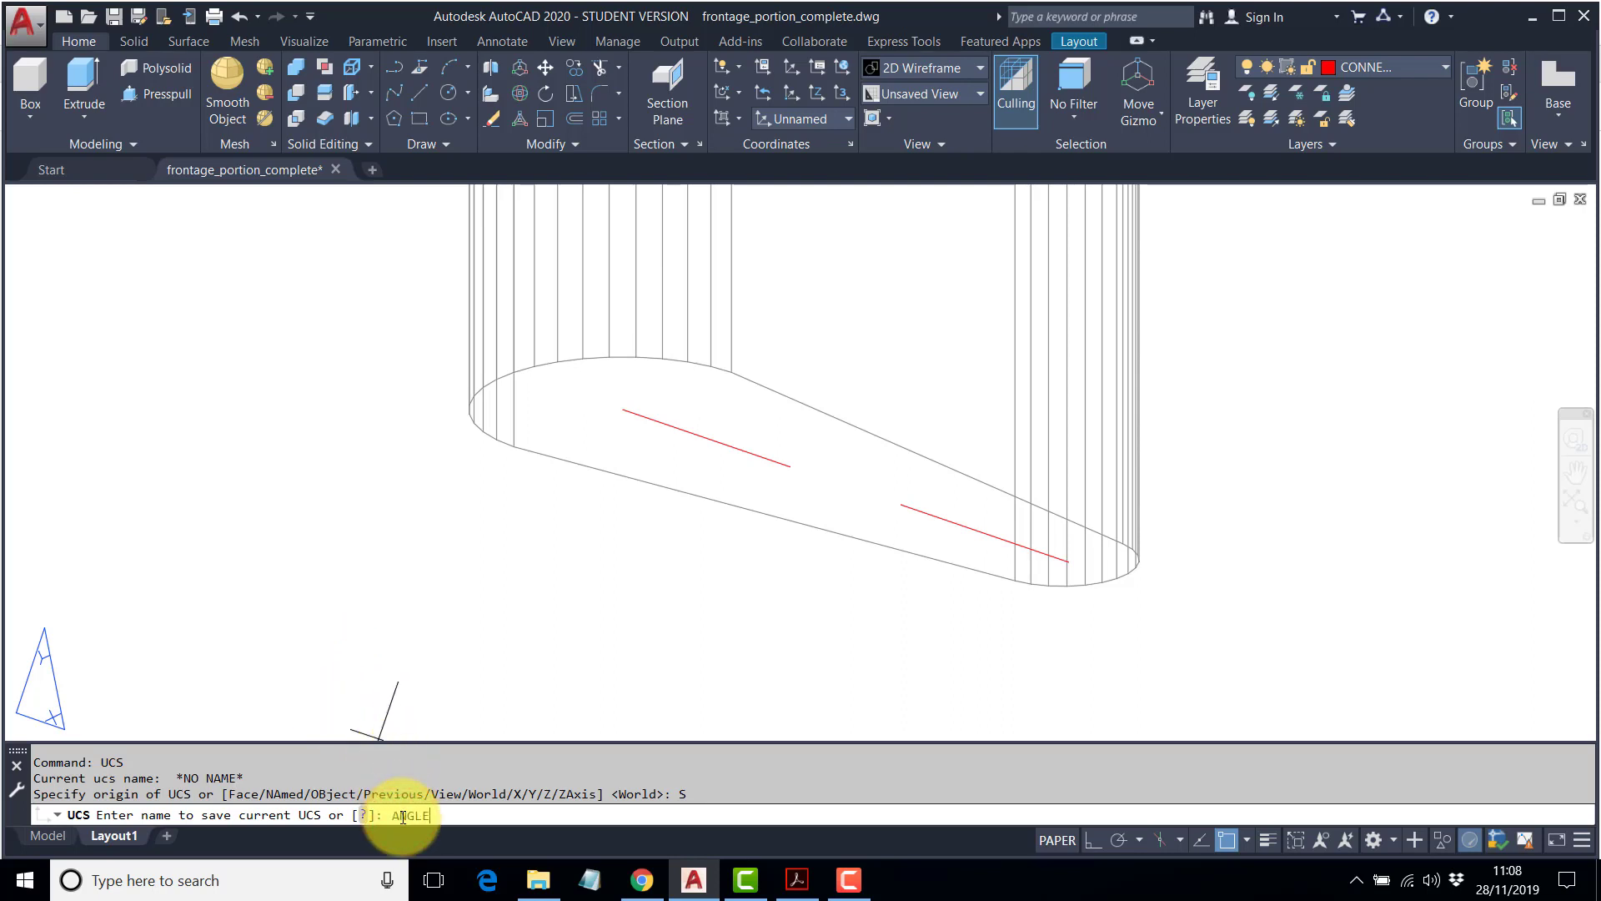
key(Return)
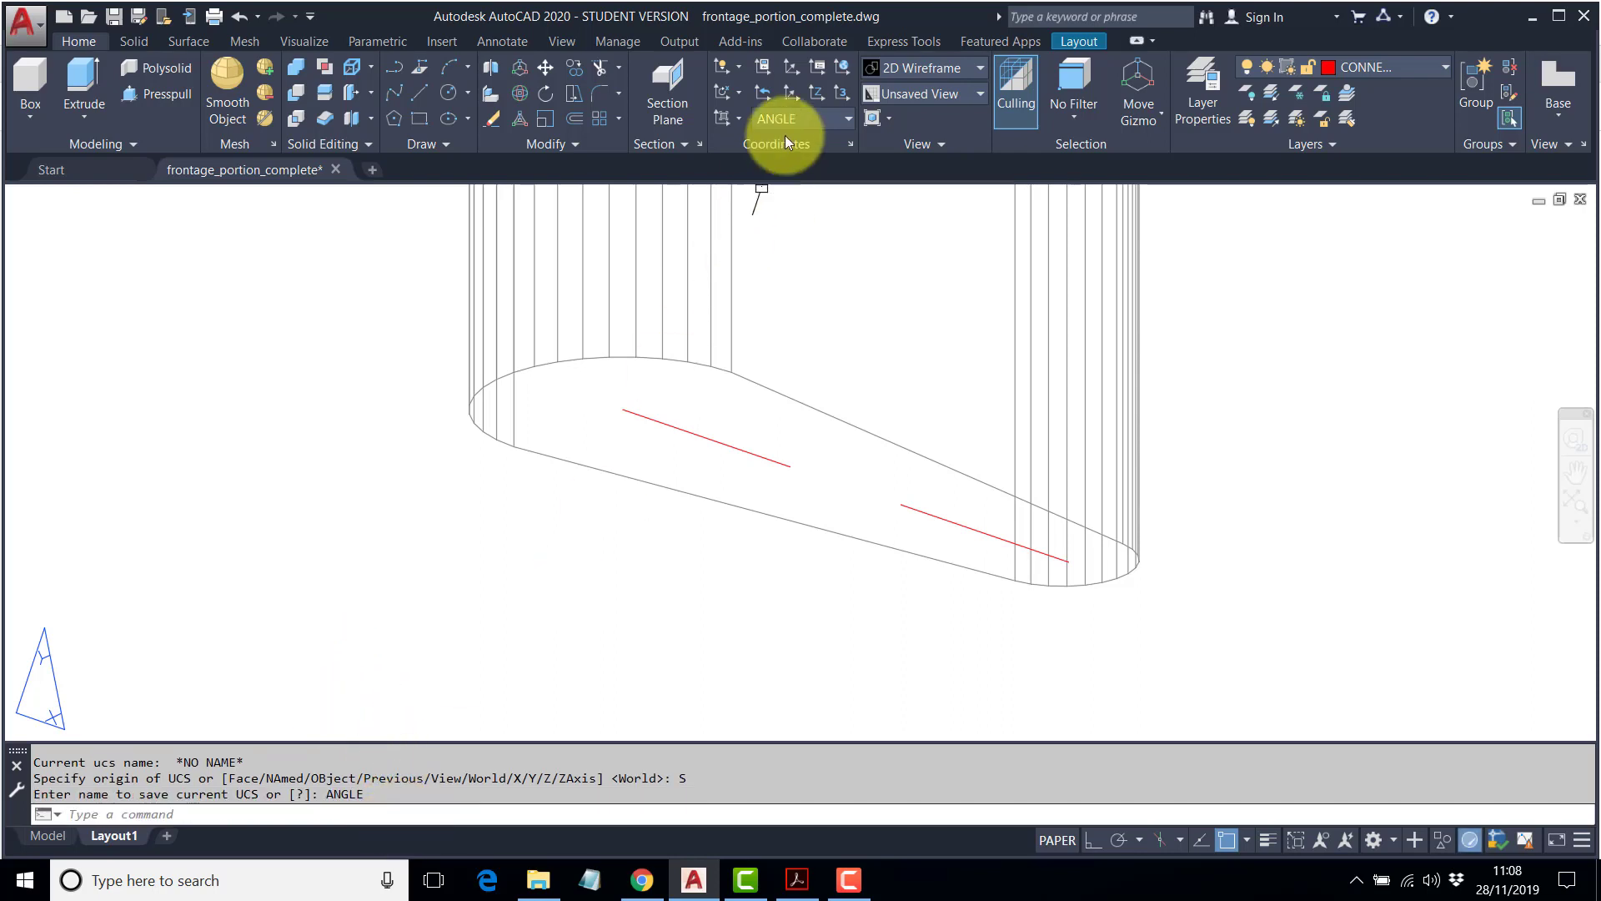
Switch the UCS to World and back to the saved ANGLE UCS.
click(838, 113)
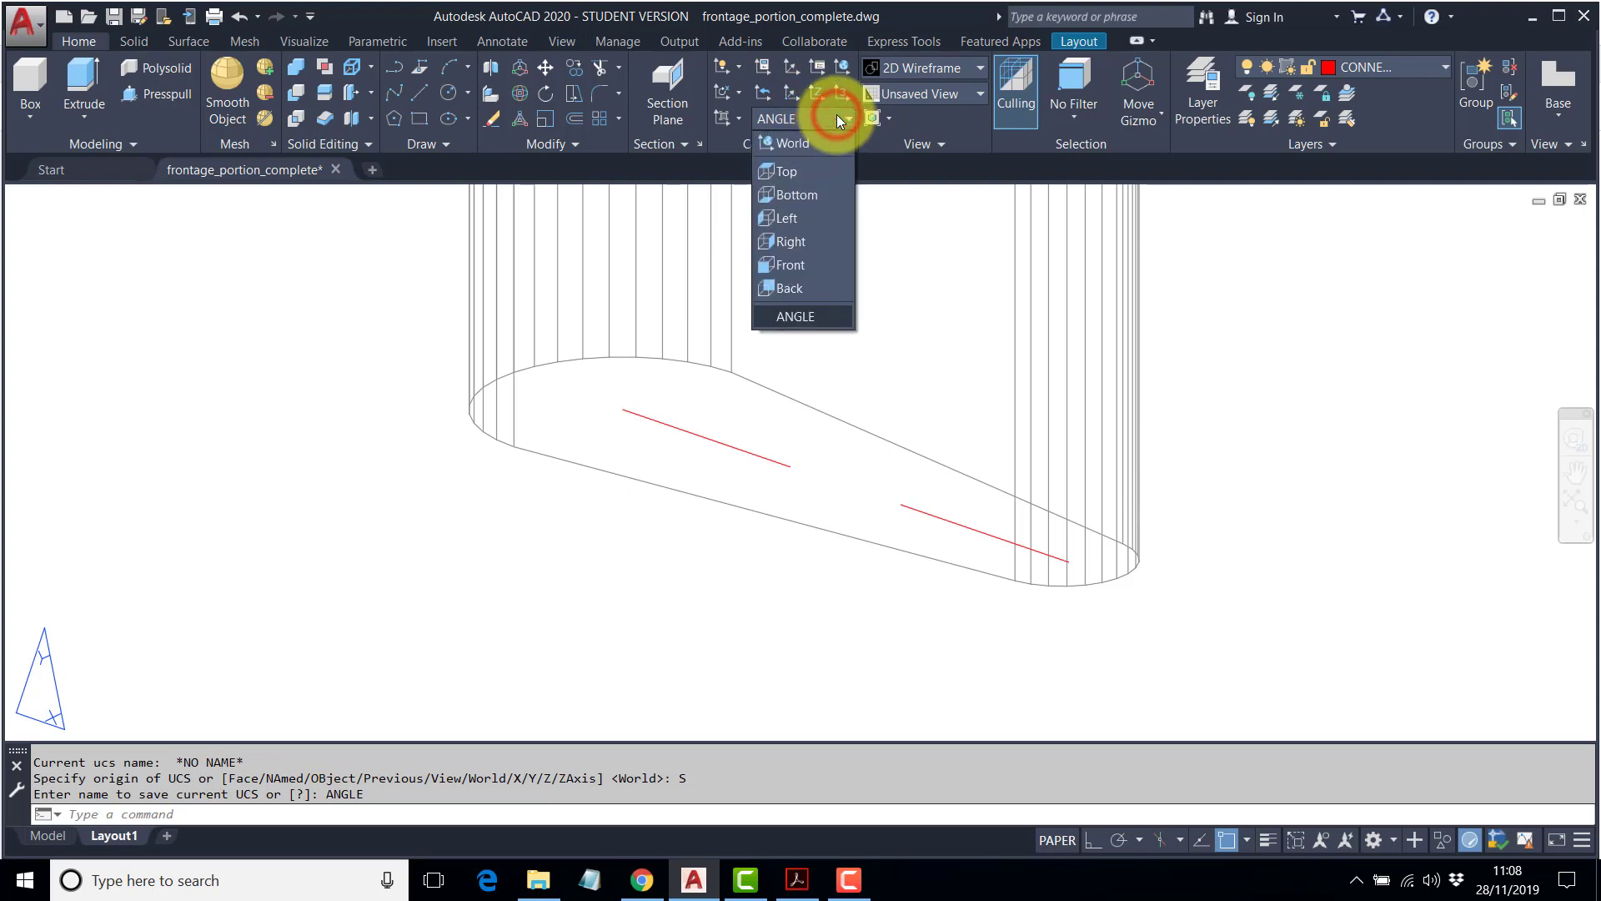
click(818, 139)
click(841, 119)
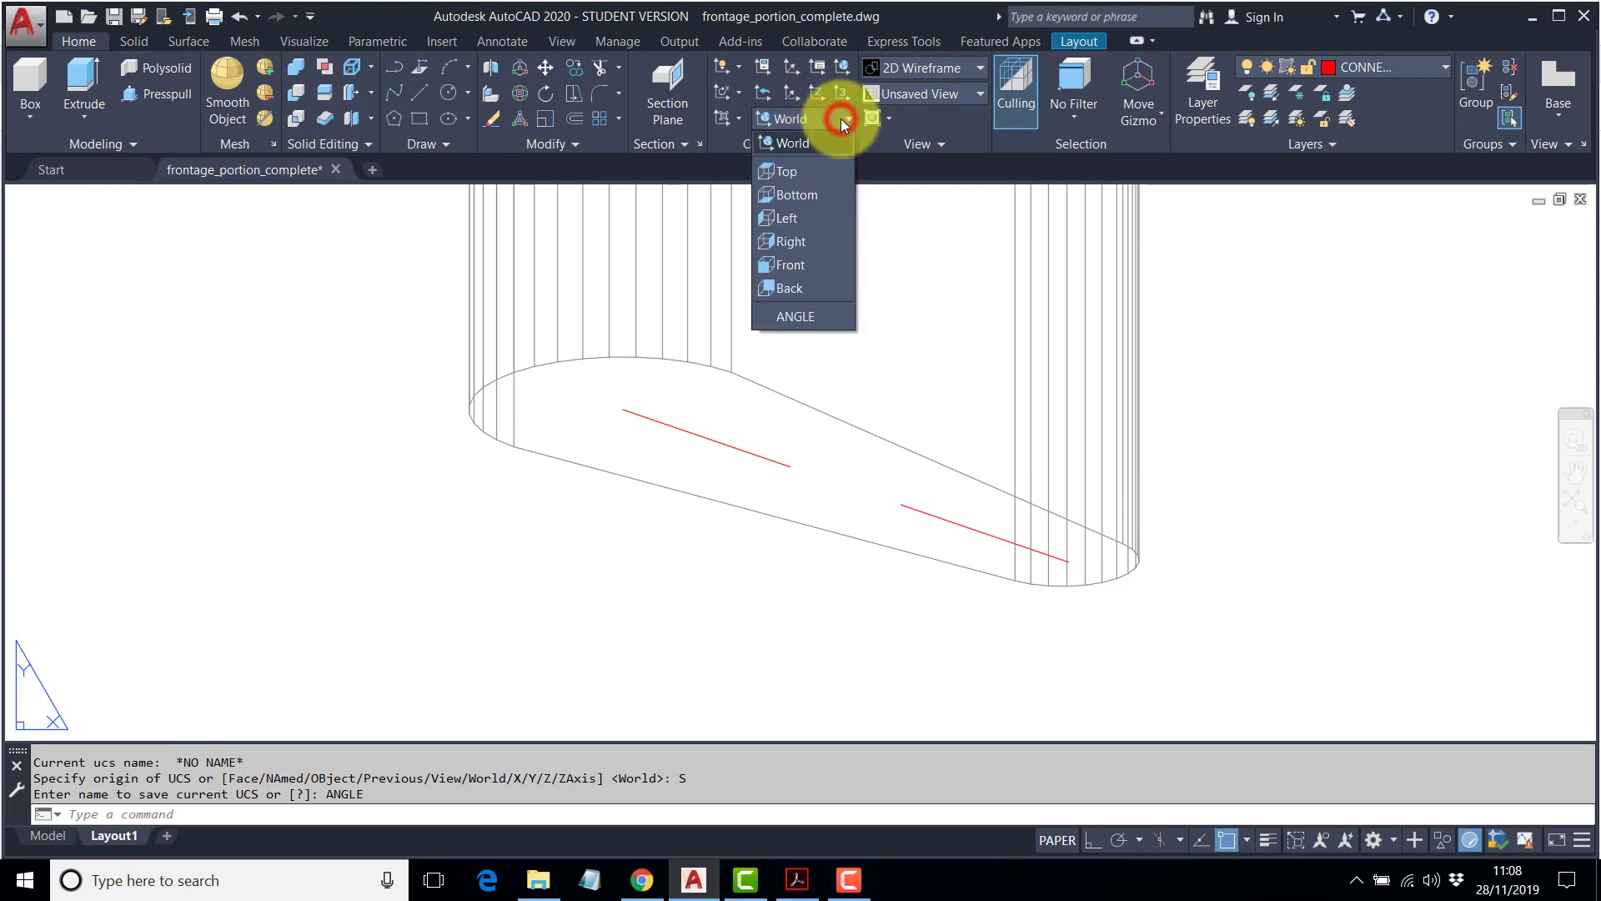
click(799, 315)
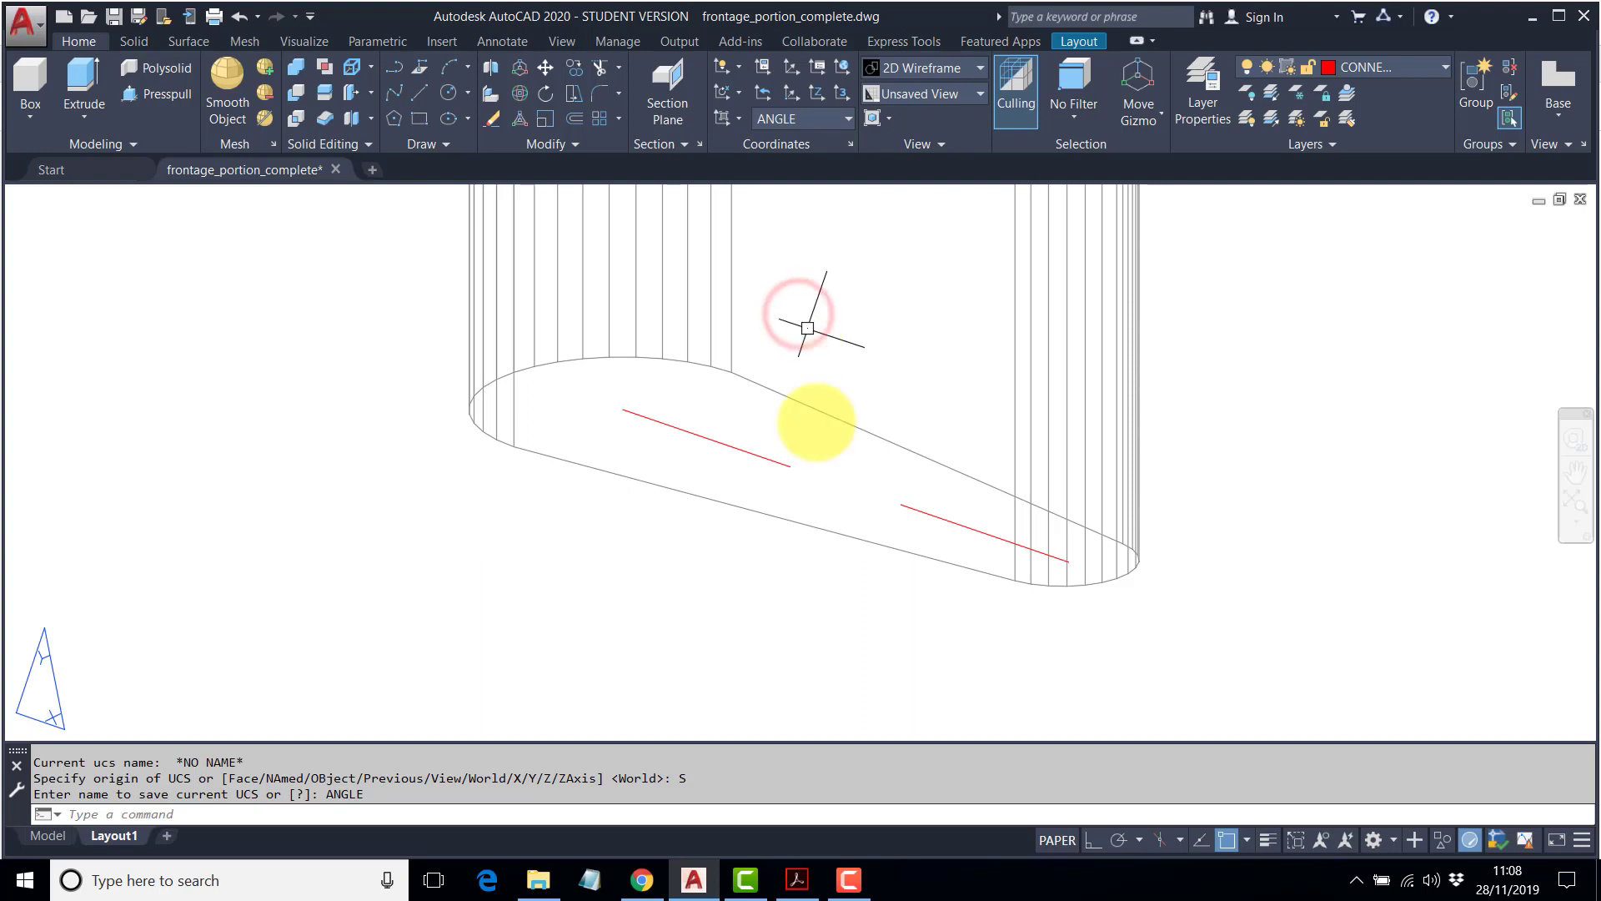
Copy the column viewport about 106 units at 180° along the ANGLE UCS's X axis with Ortho on.
scroll(710, 433, down, 5)
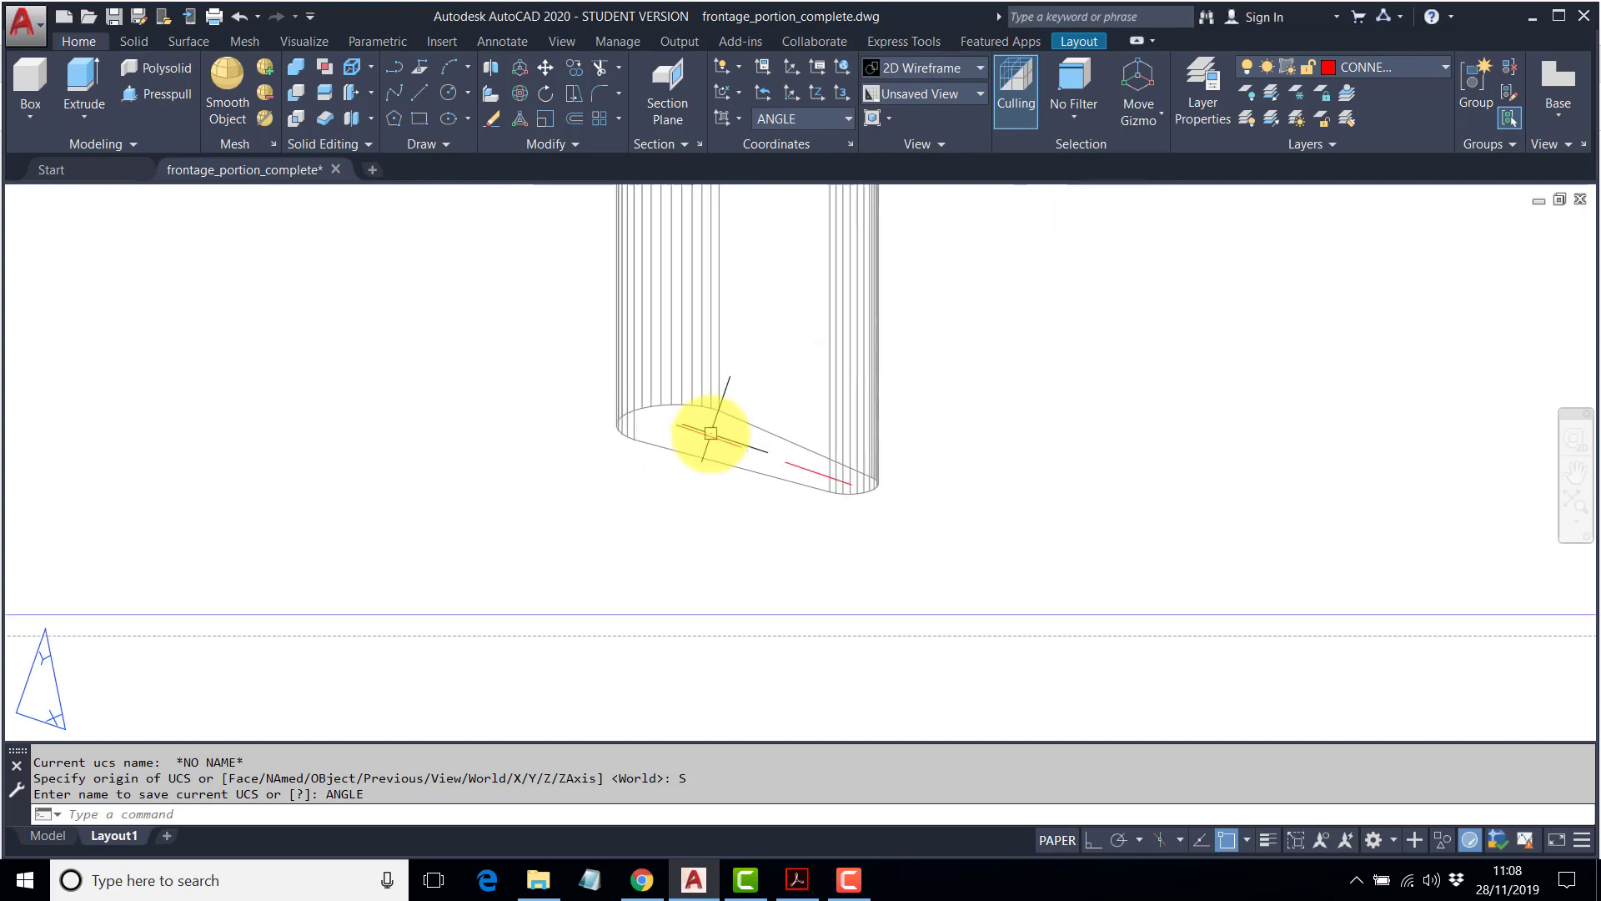
scroll(731, 503, up, 4)
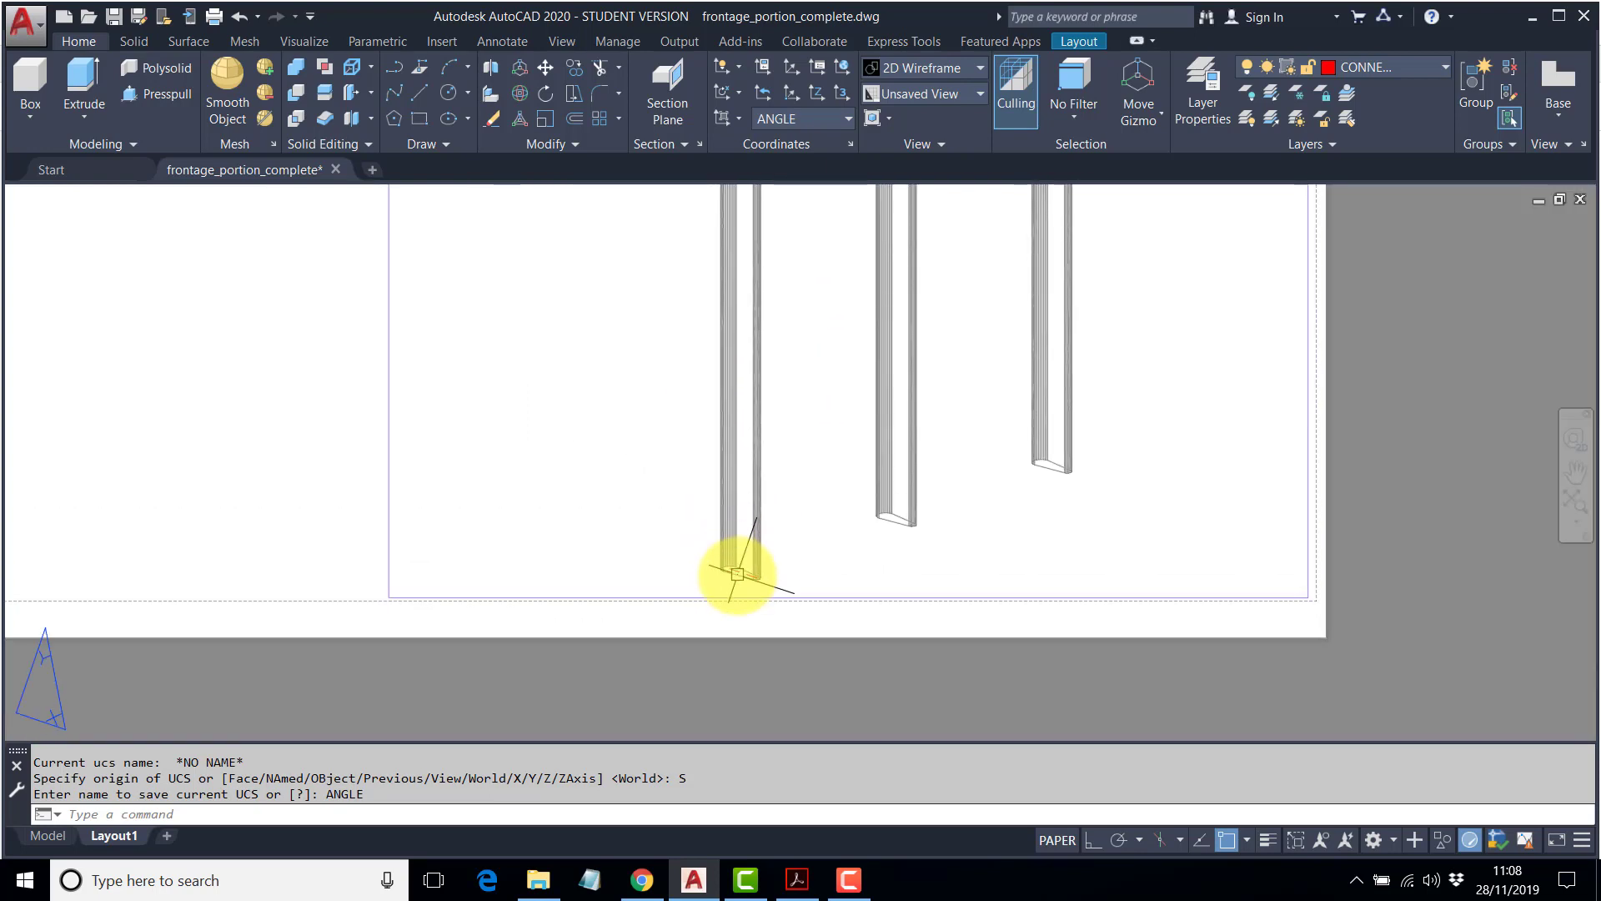
scroll(731, 564, down, 5)
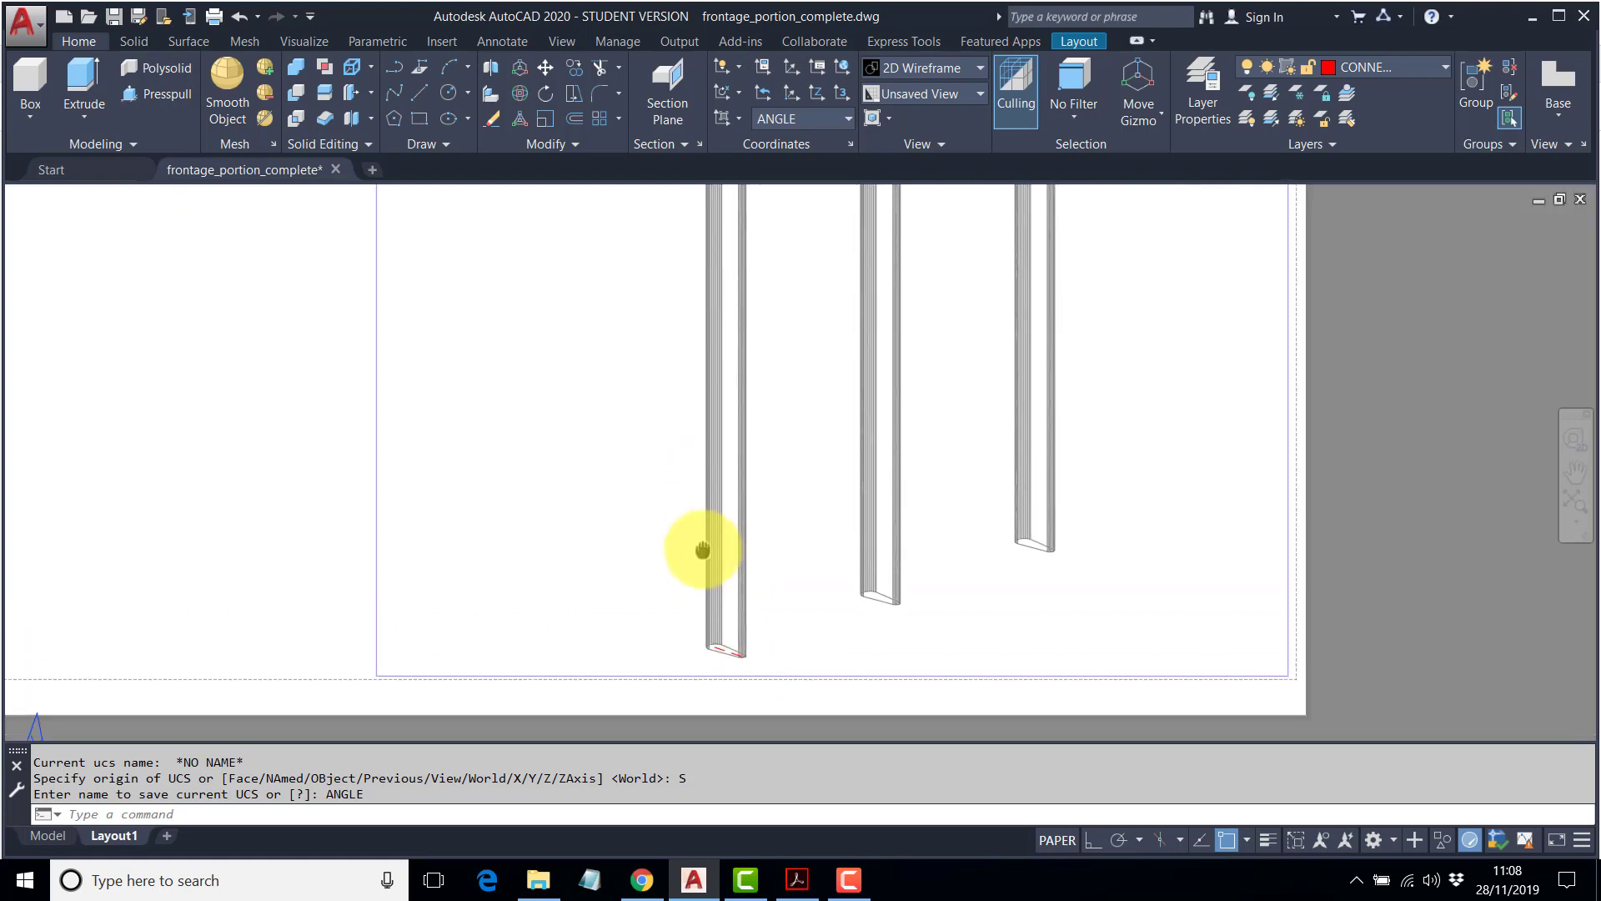
scroll(578, 449, up, 2)
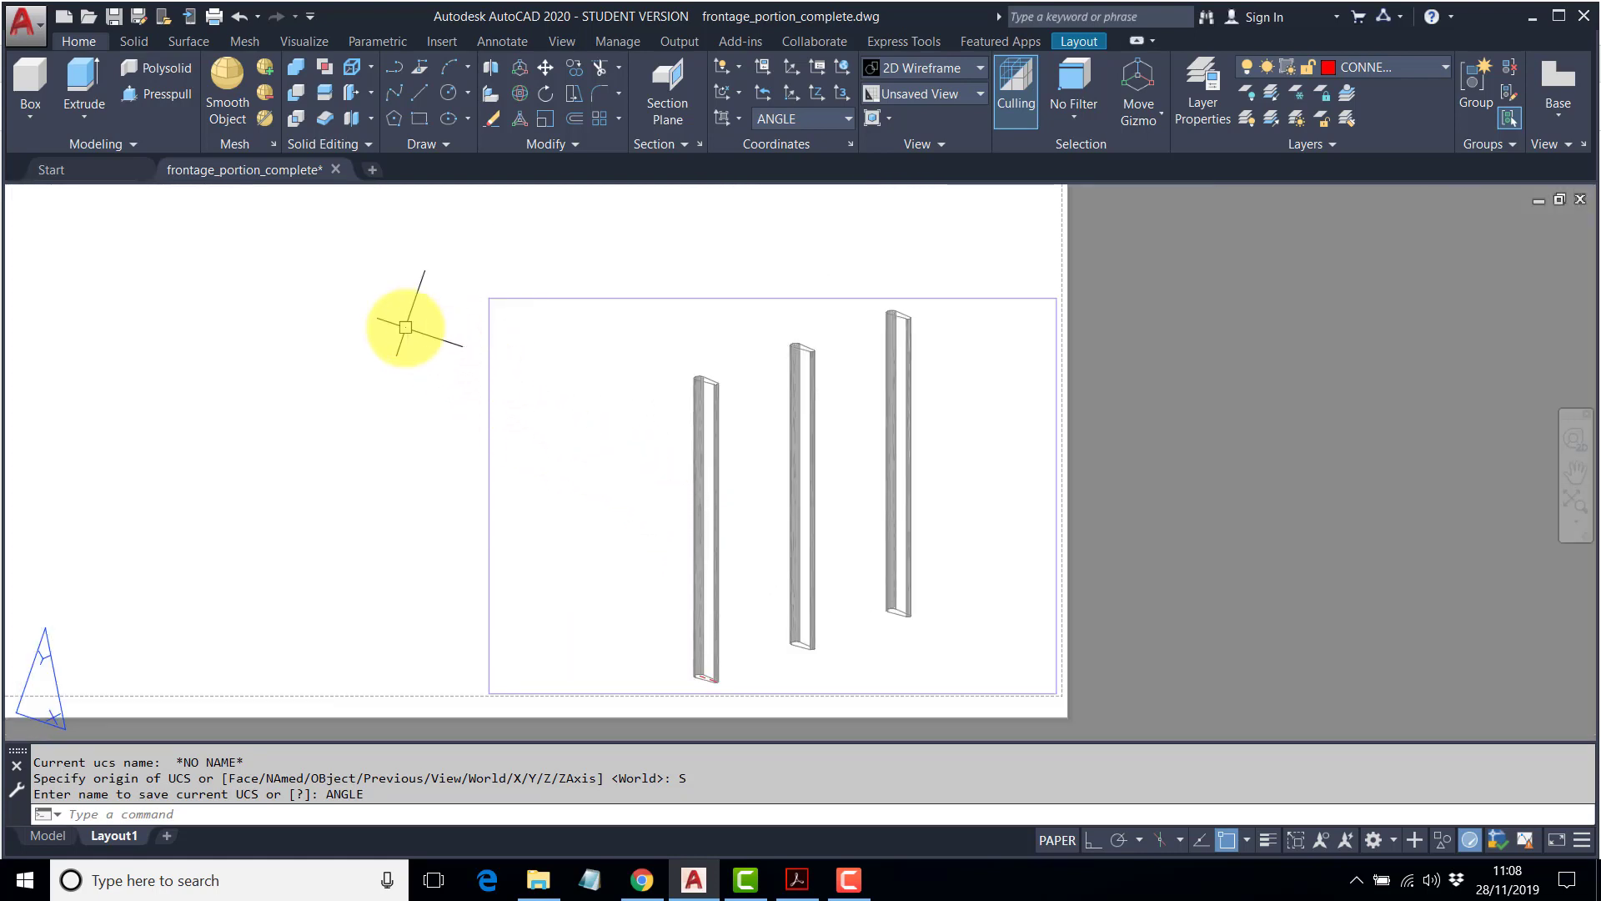
key(Return)
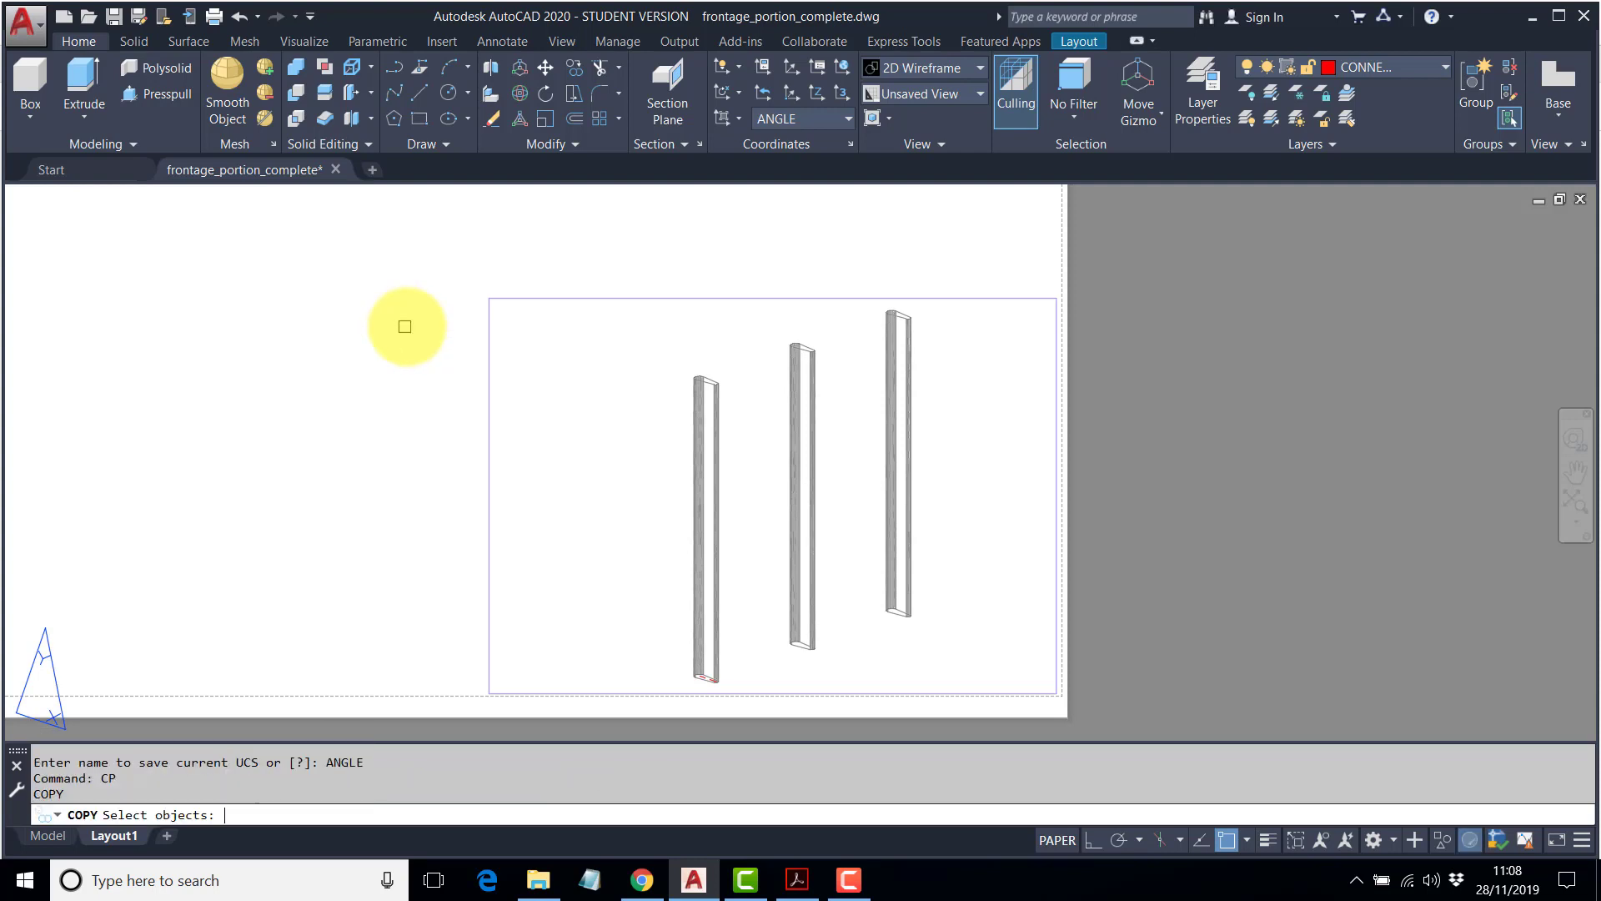
click(496, 300)
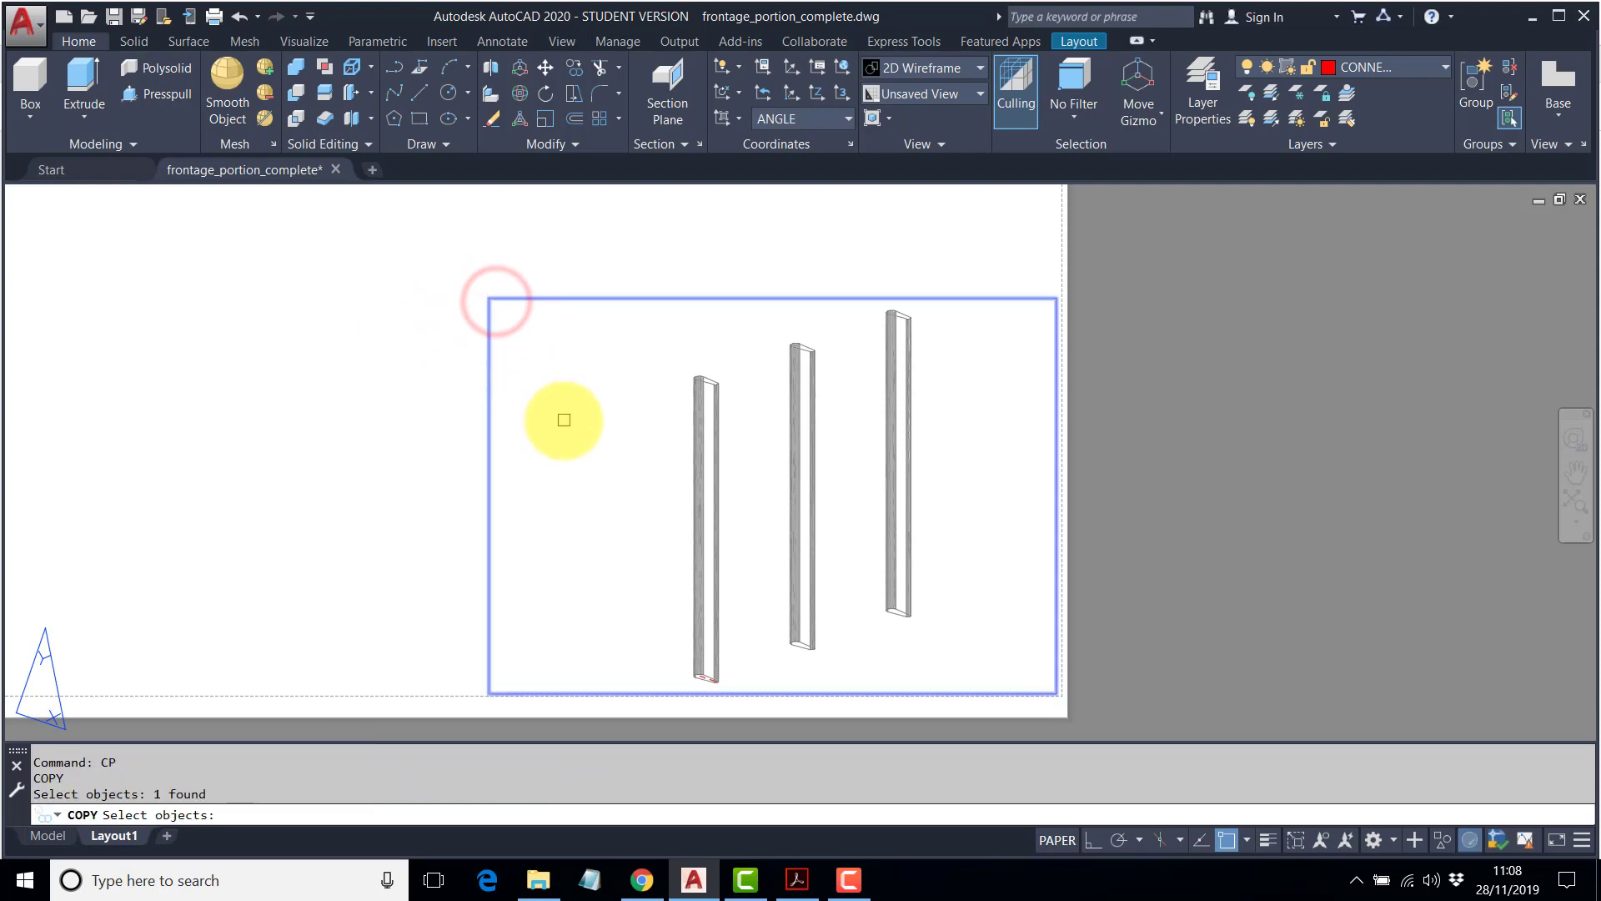
key(Return)
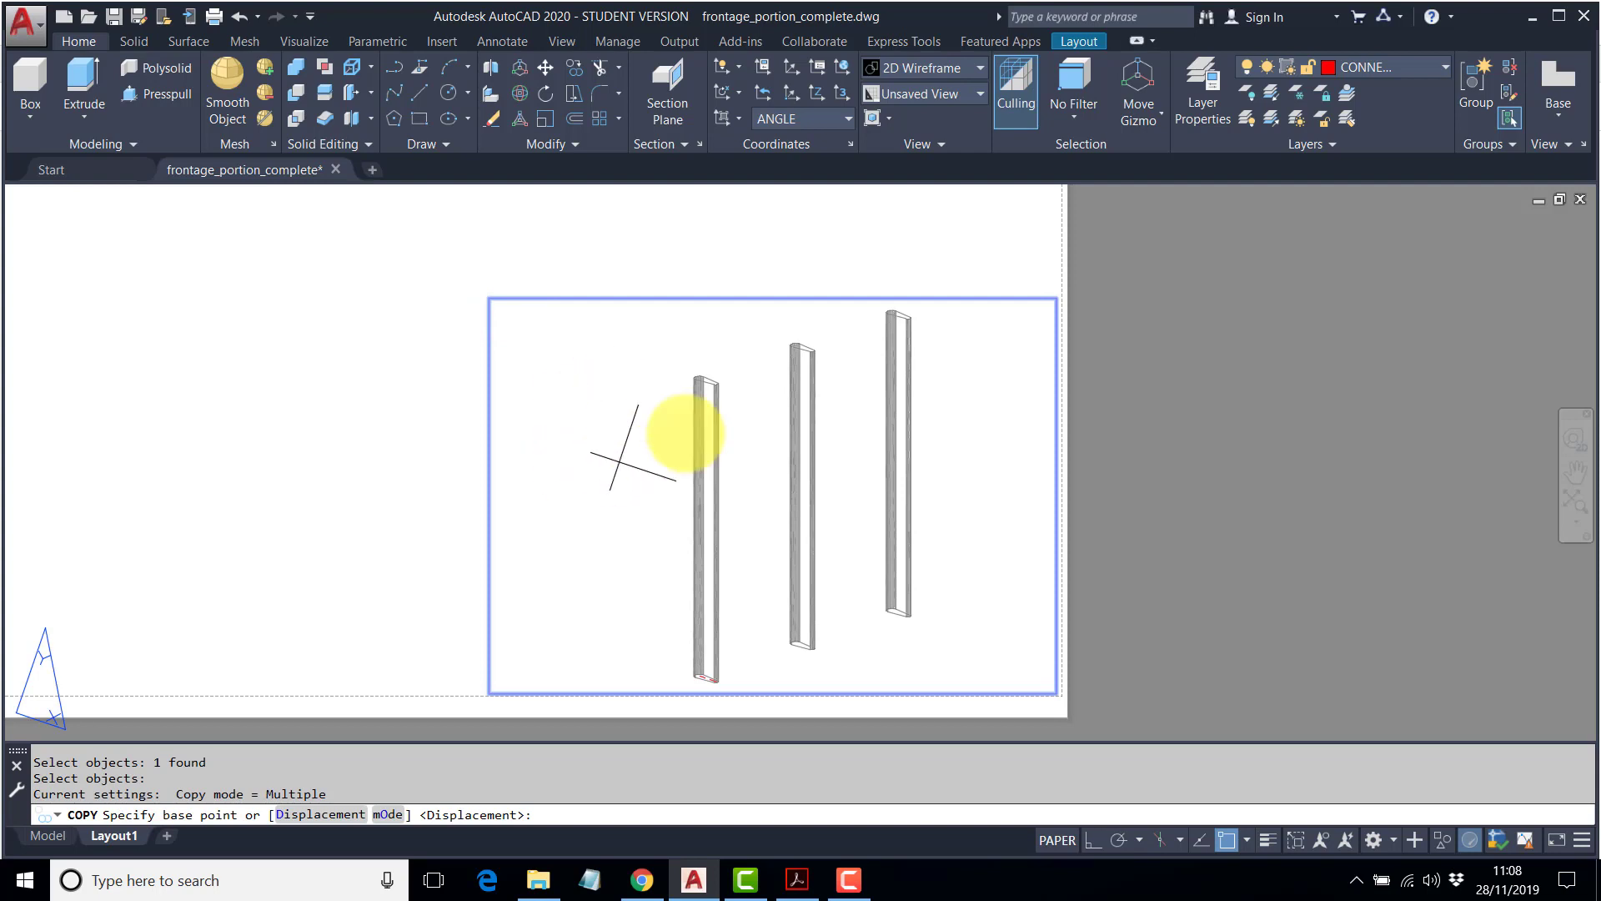
click(1341, 600)
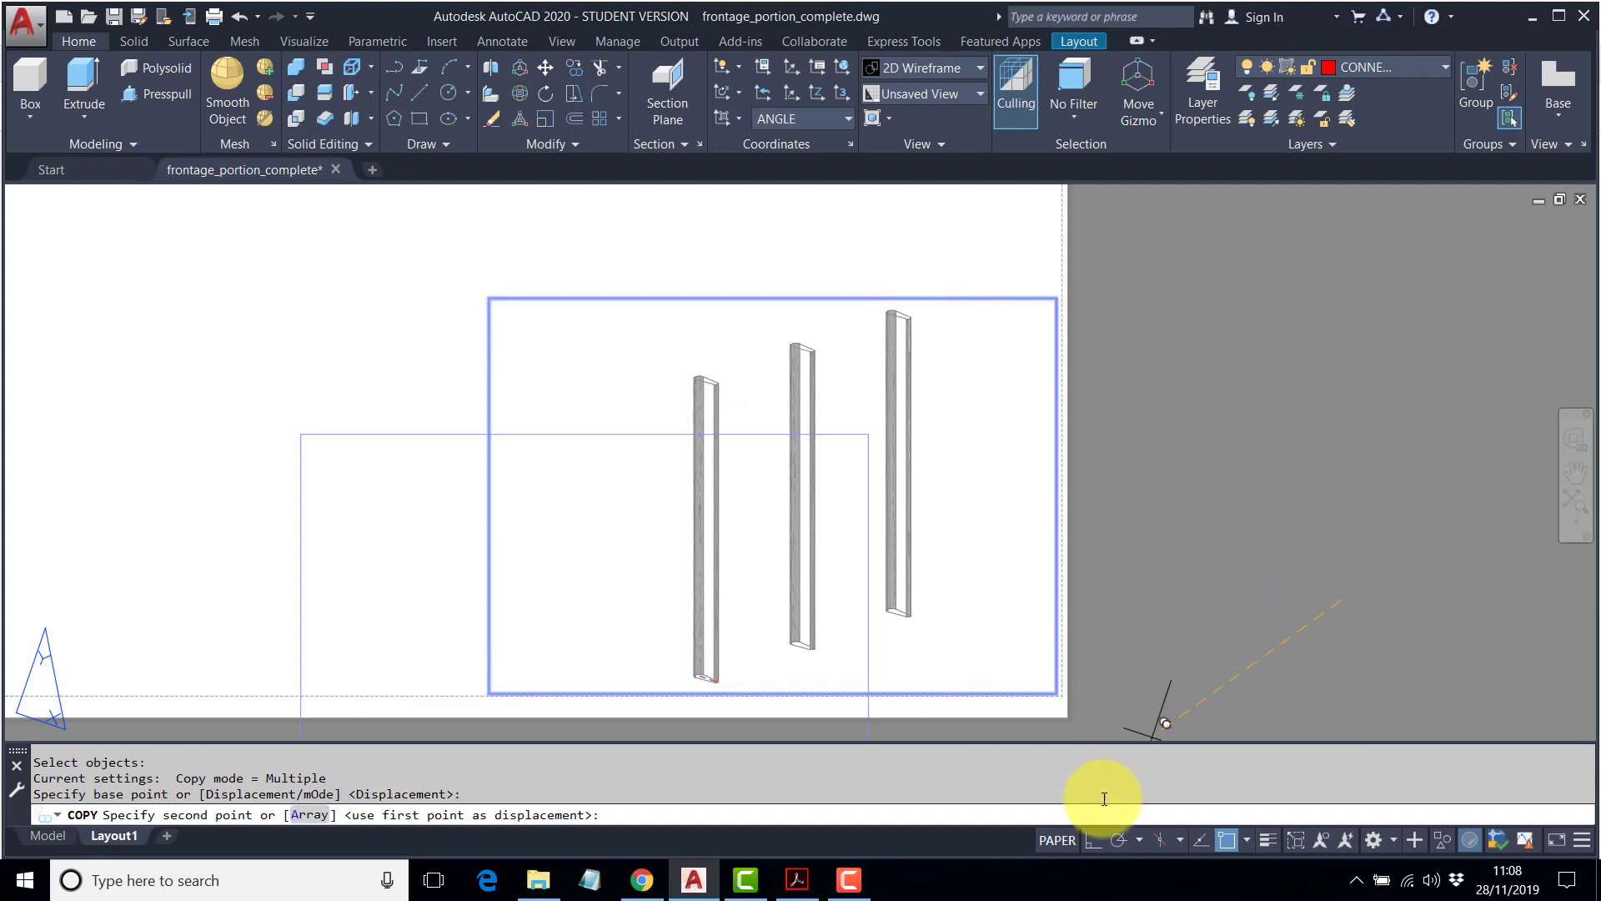
click(1092, 840)
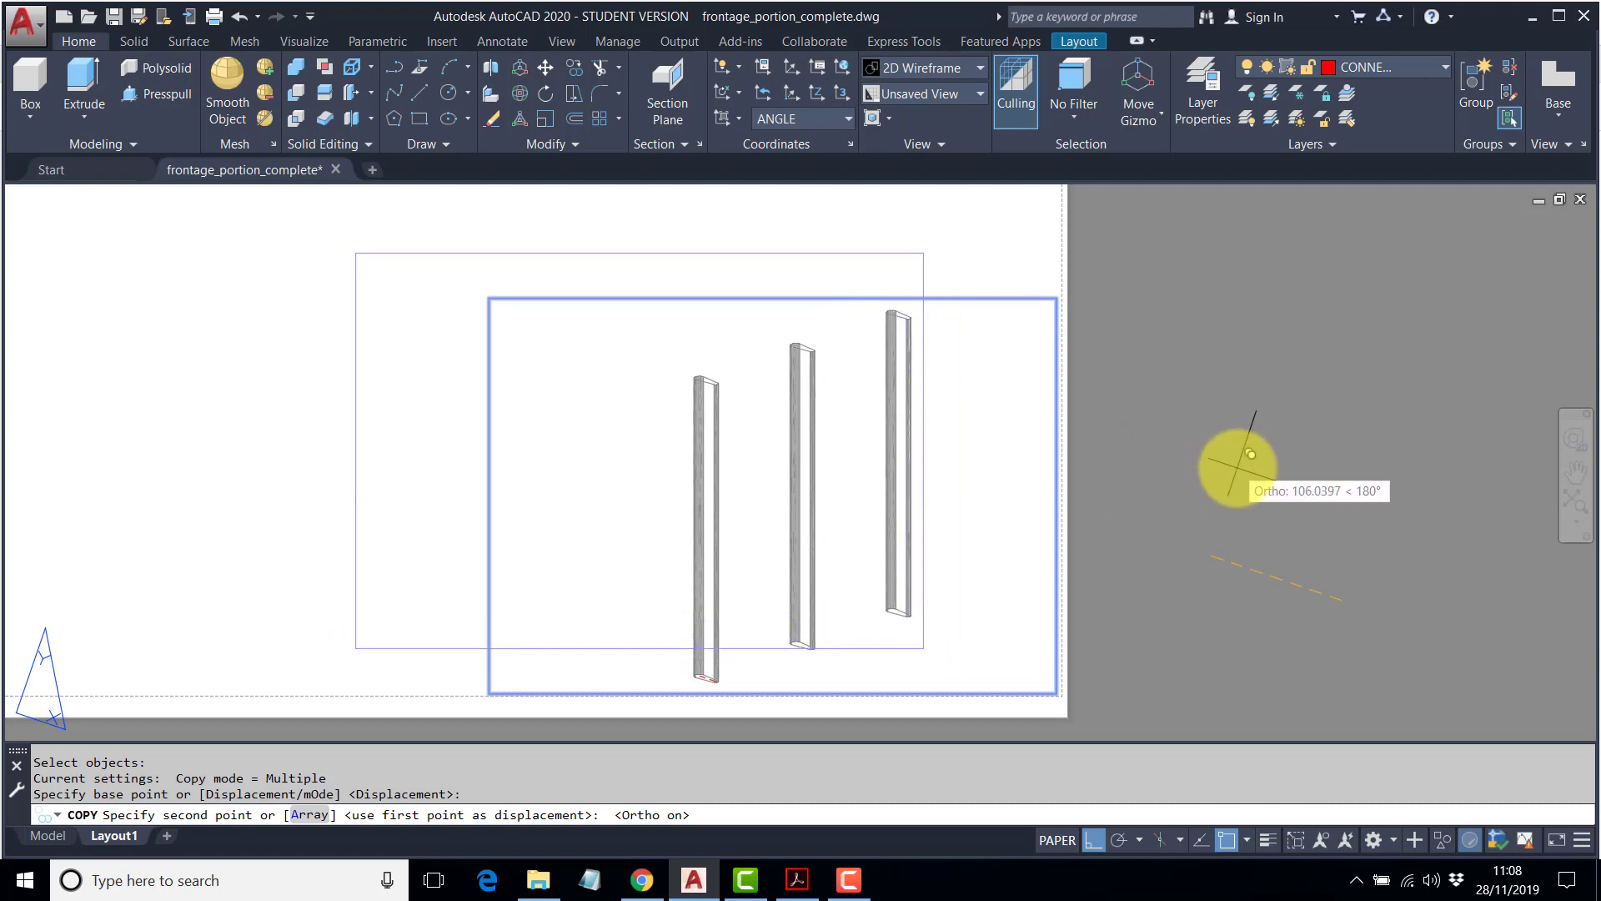
click(1237, 464)
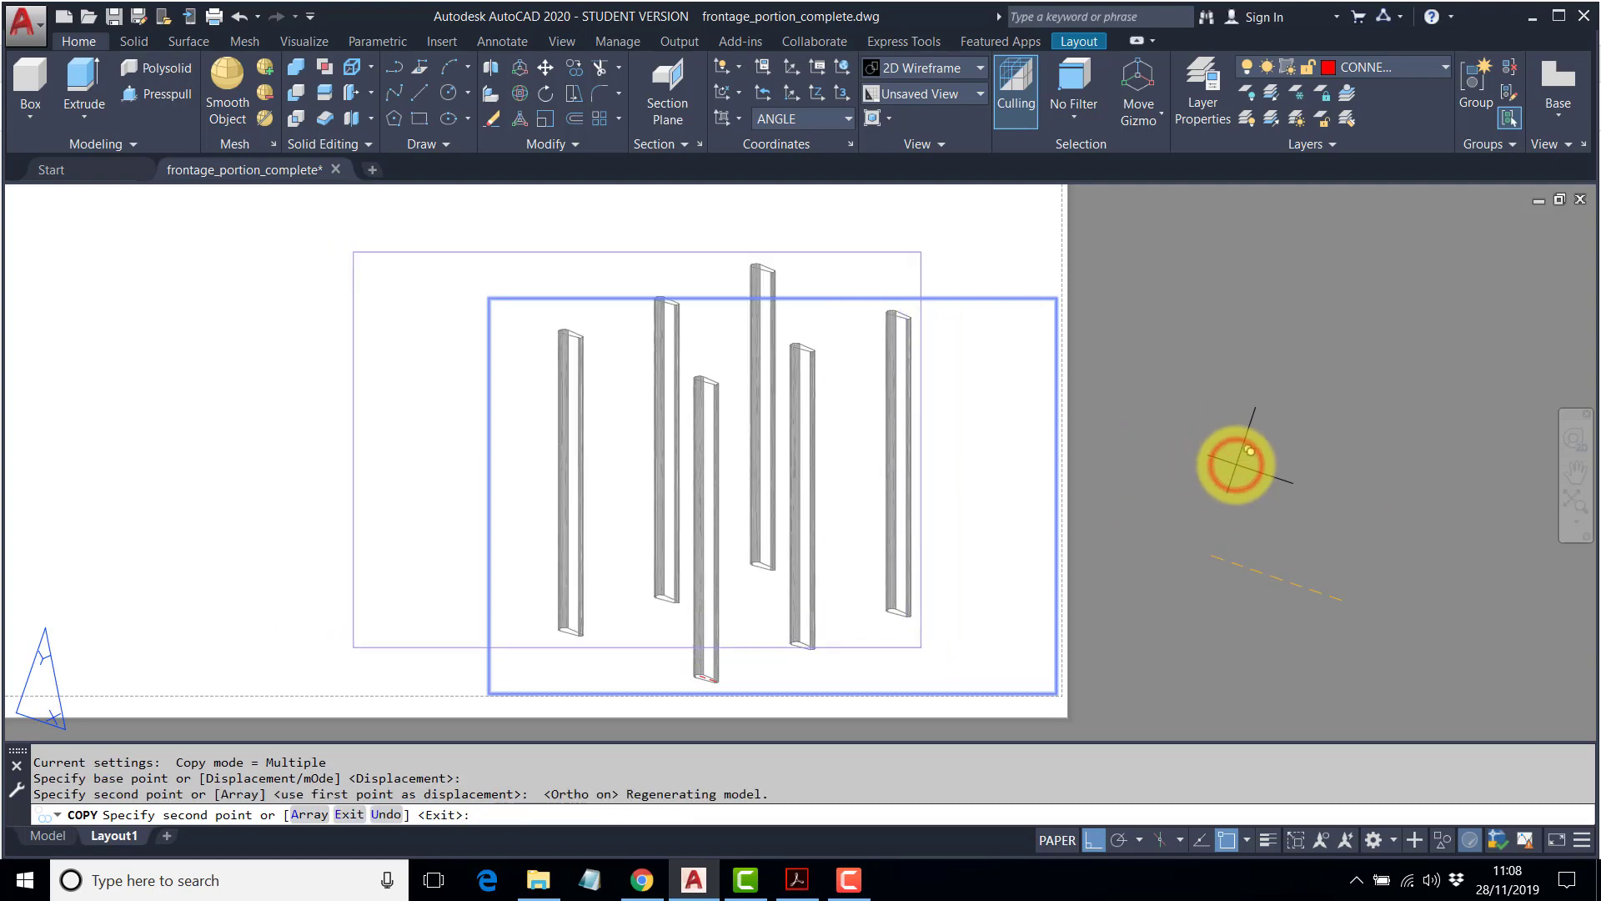
key(Return)
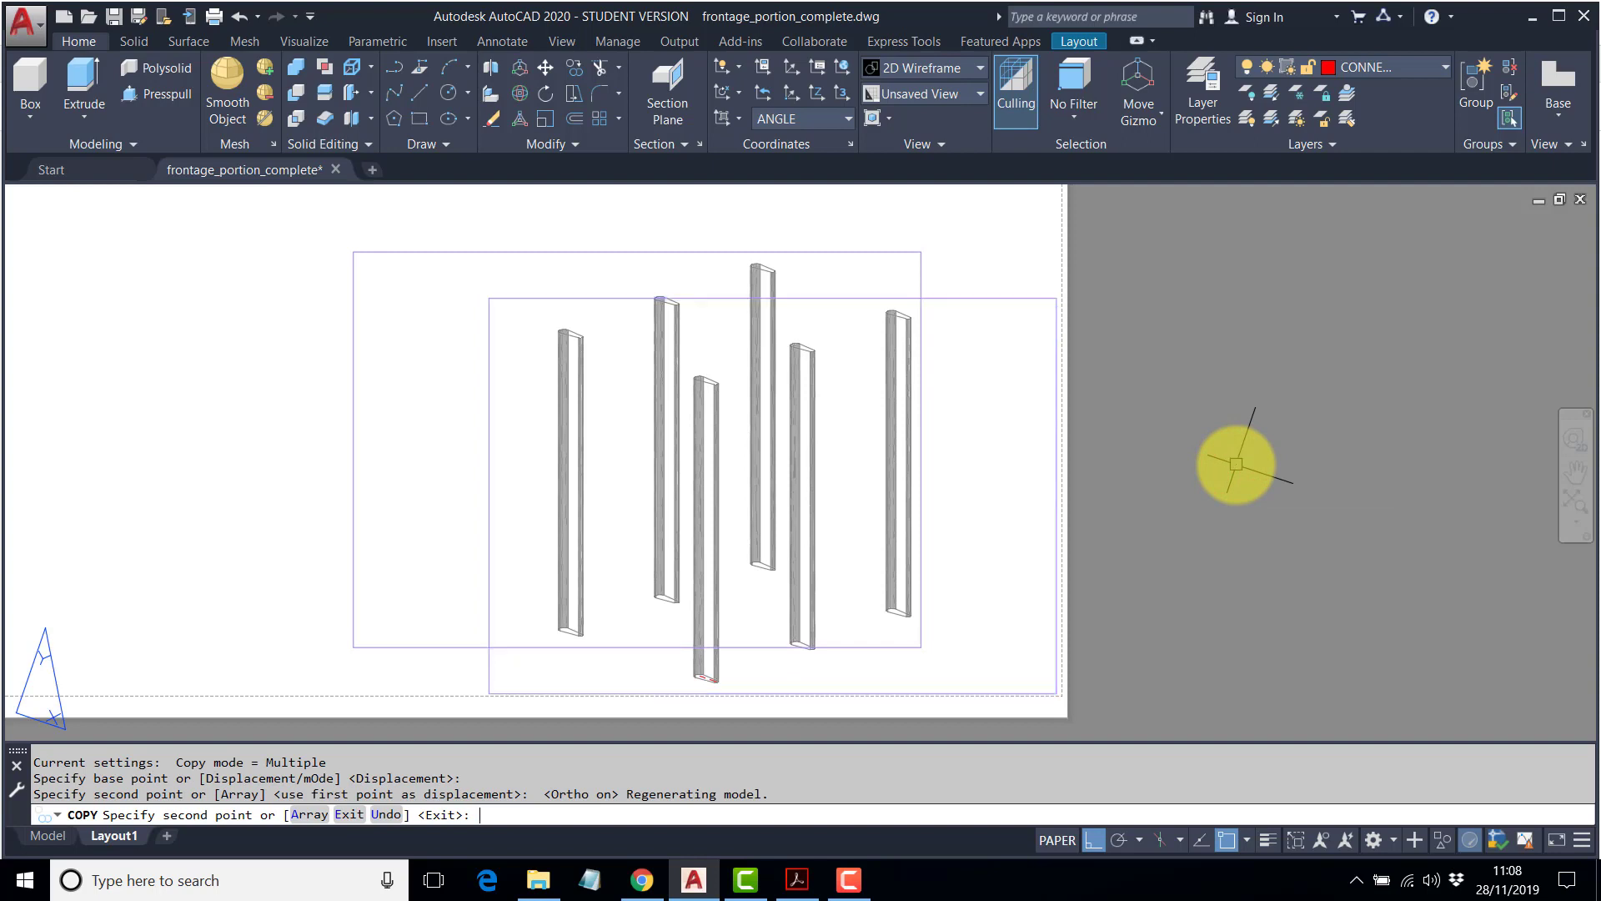
Freeze layer COL and thaw layers ARM and CABLE in the copied viewport only, and return to paper space.
double_click(433, 356)
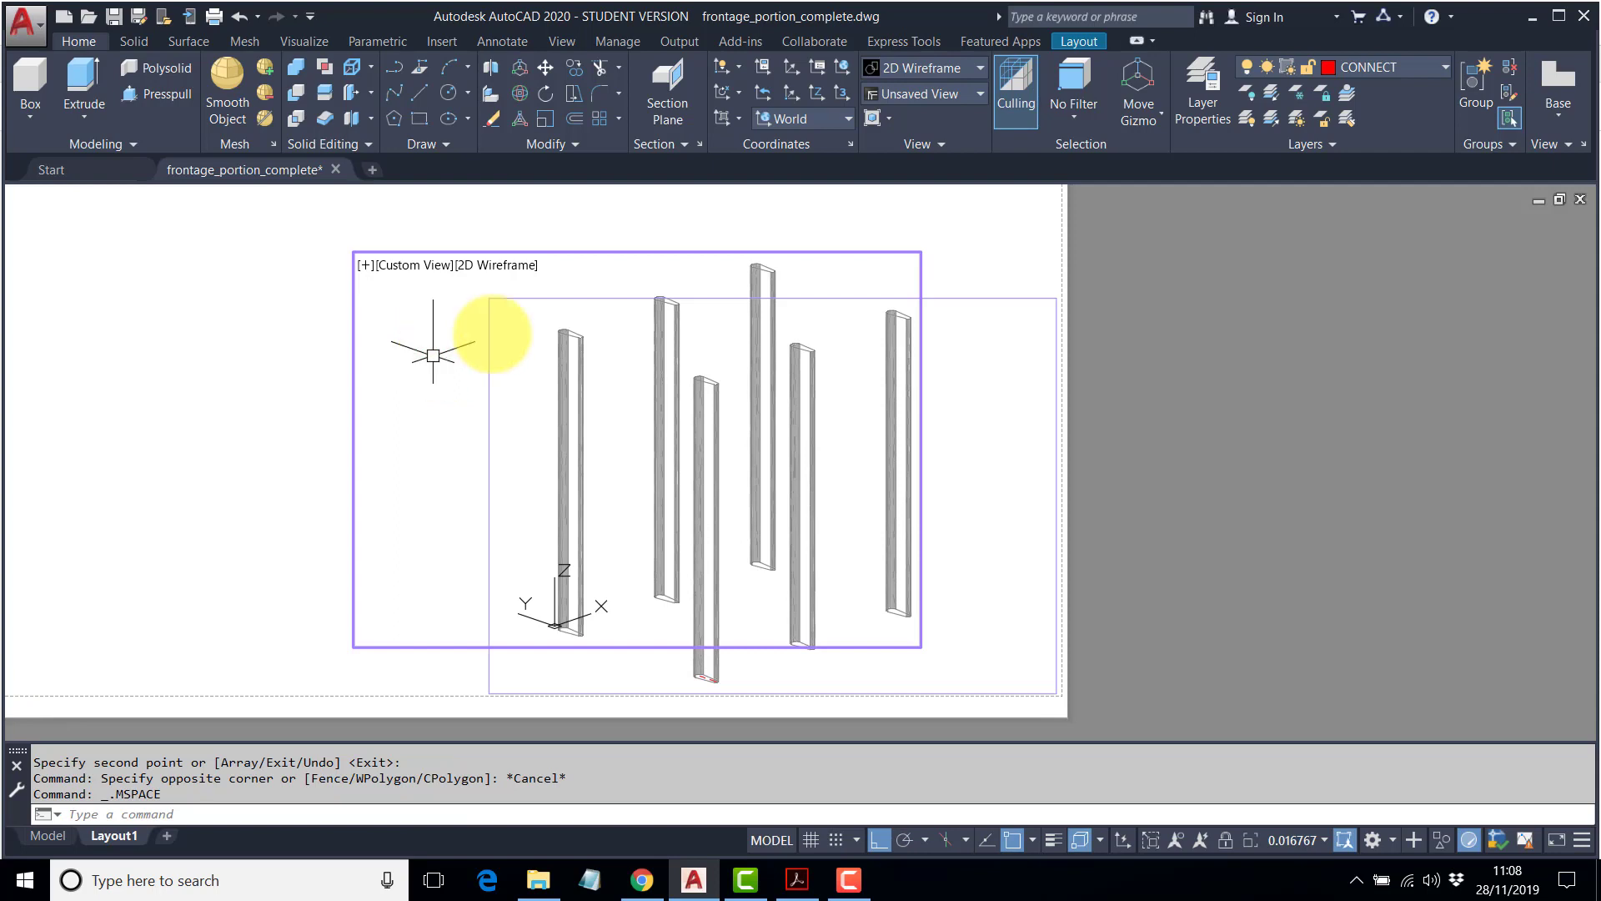
click(1444, 65)
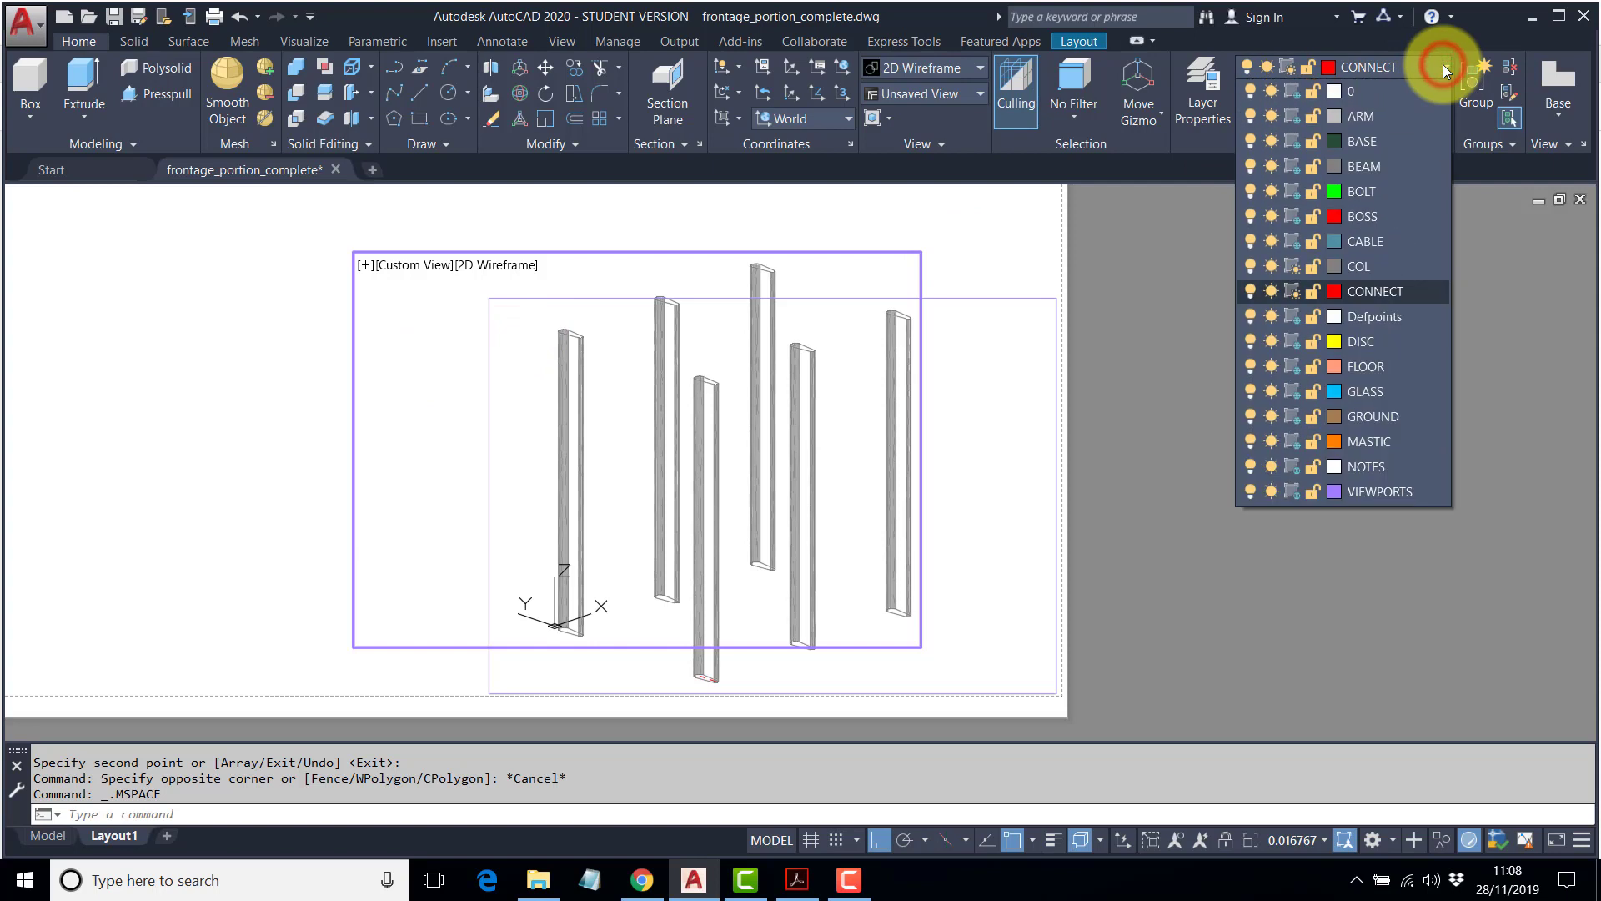
click(1291, 266)
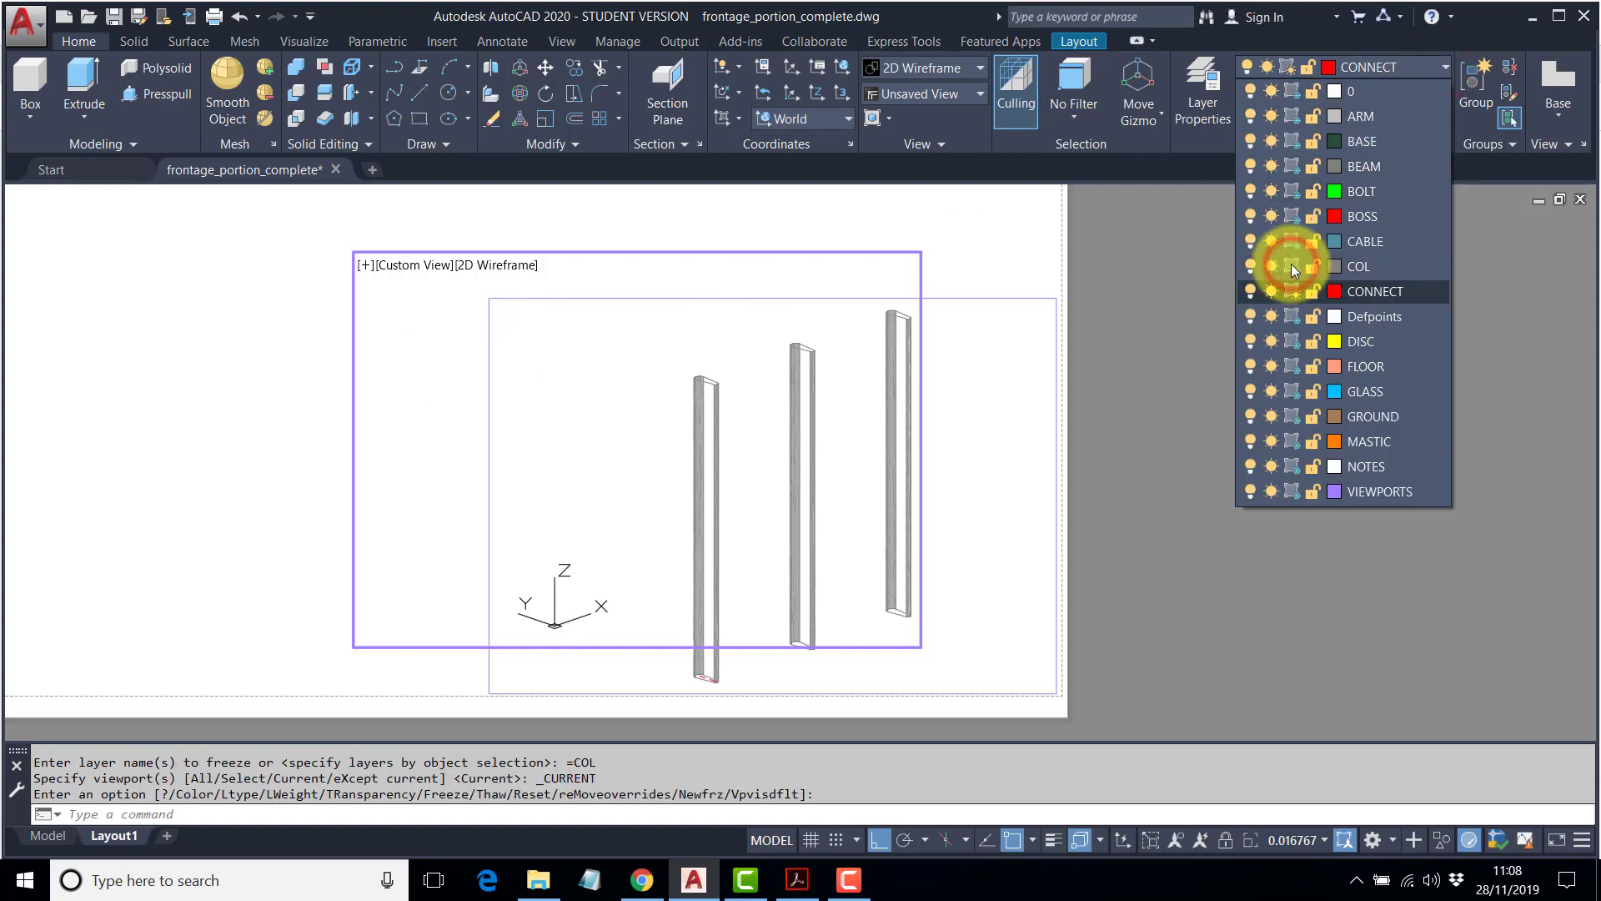
click(1293, 114)
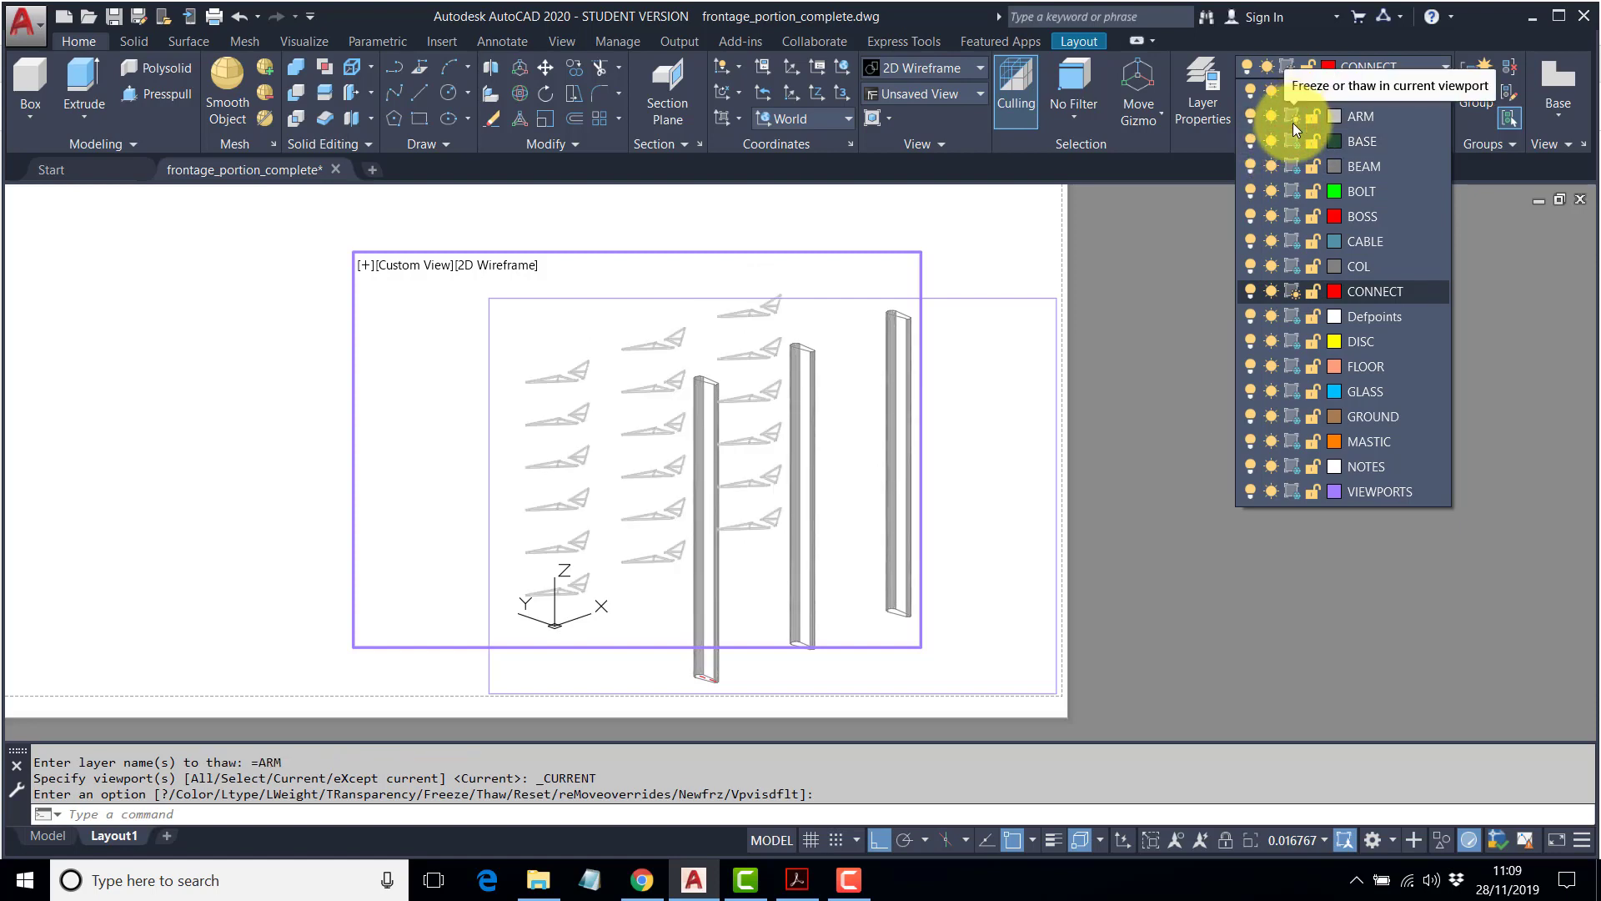
click(1291, 242)
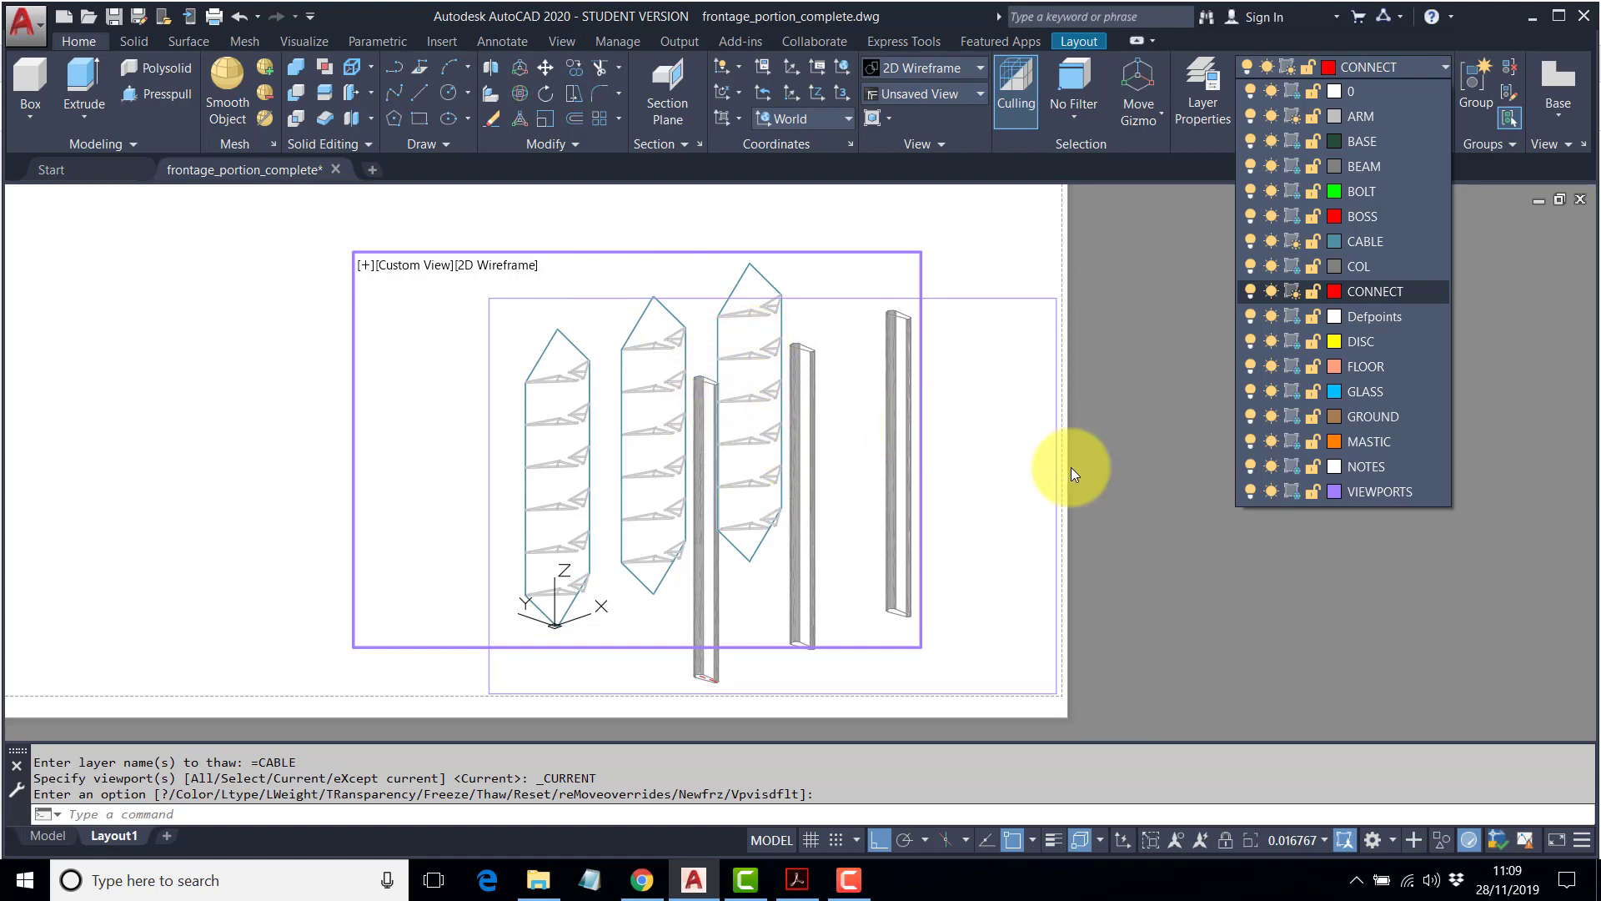
click(1153, 487)
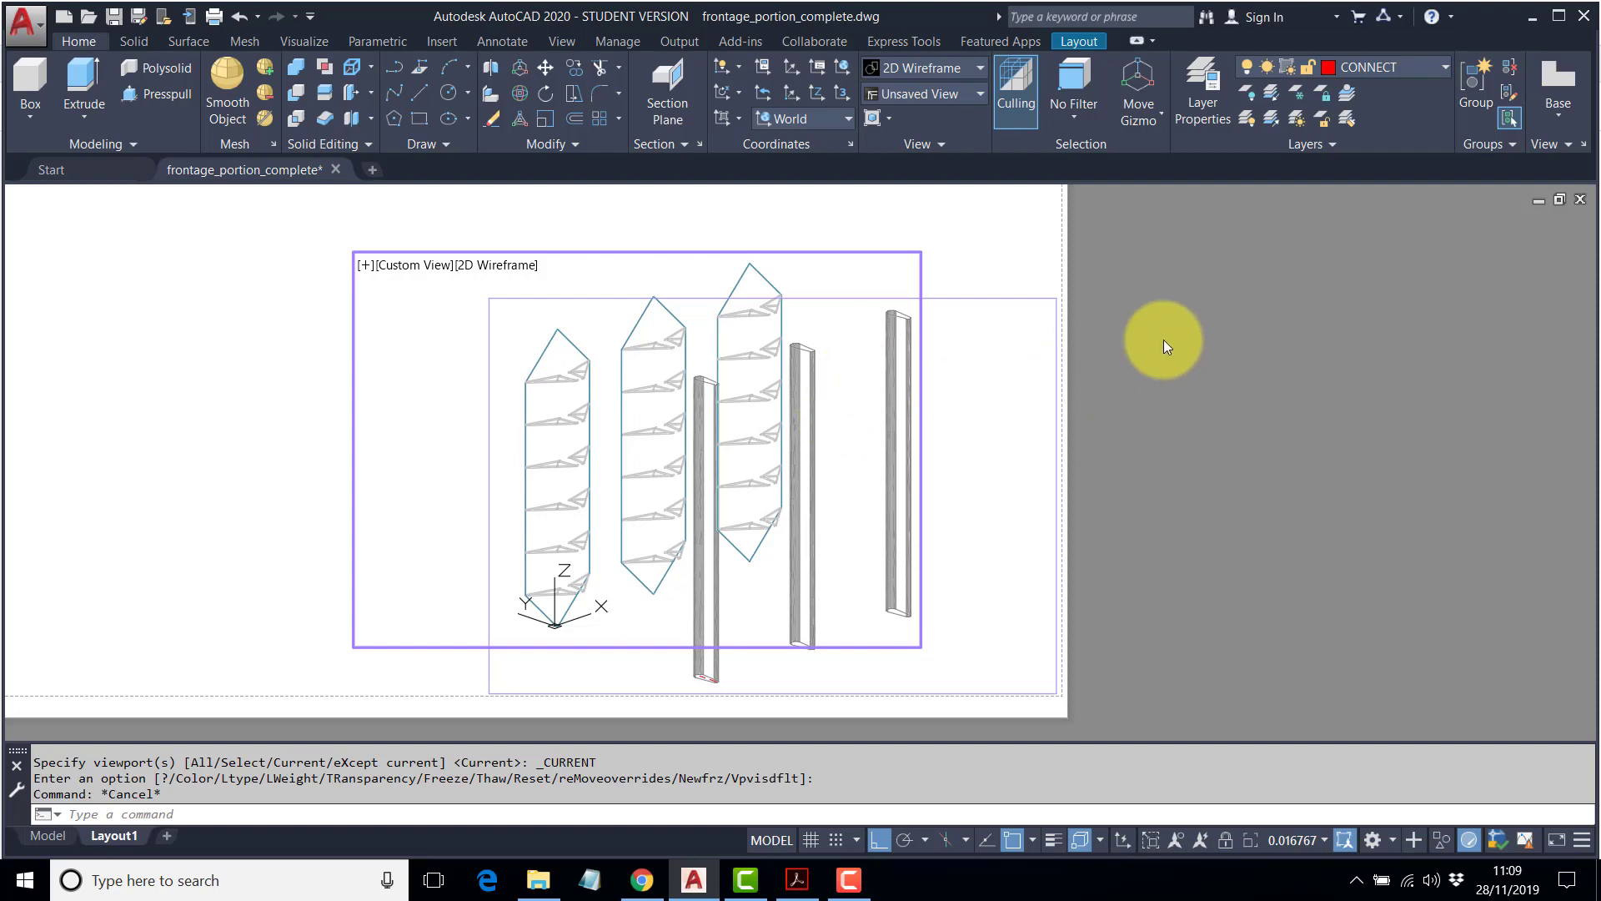
double_click(1163, 338)
Move the arm-and-cable viewport at 180° along the ANGLE UCS's X axis in two successive moves, farther from the columns.
key(Escape)
key(Escape)
text(m)
key(Return)
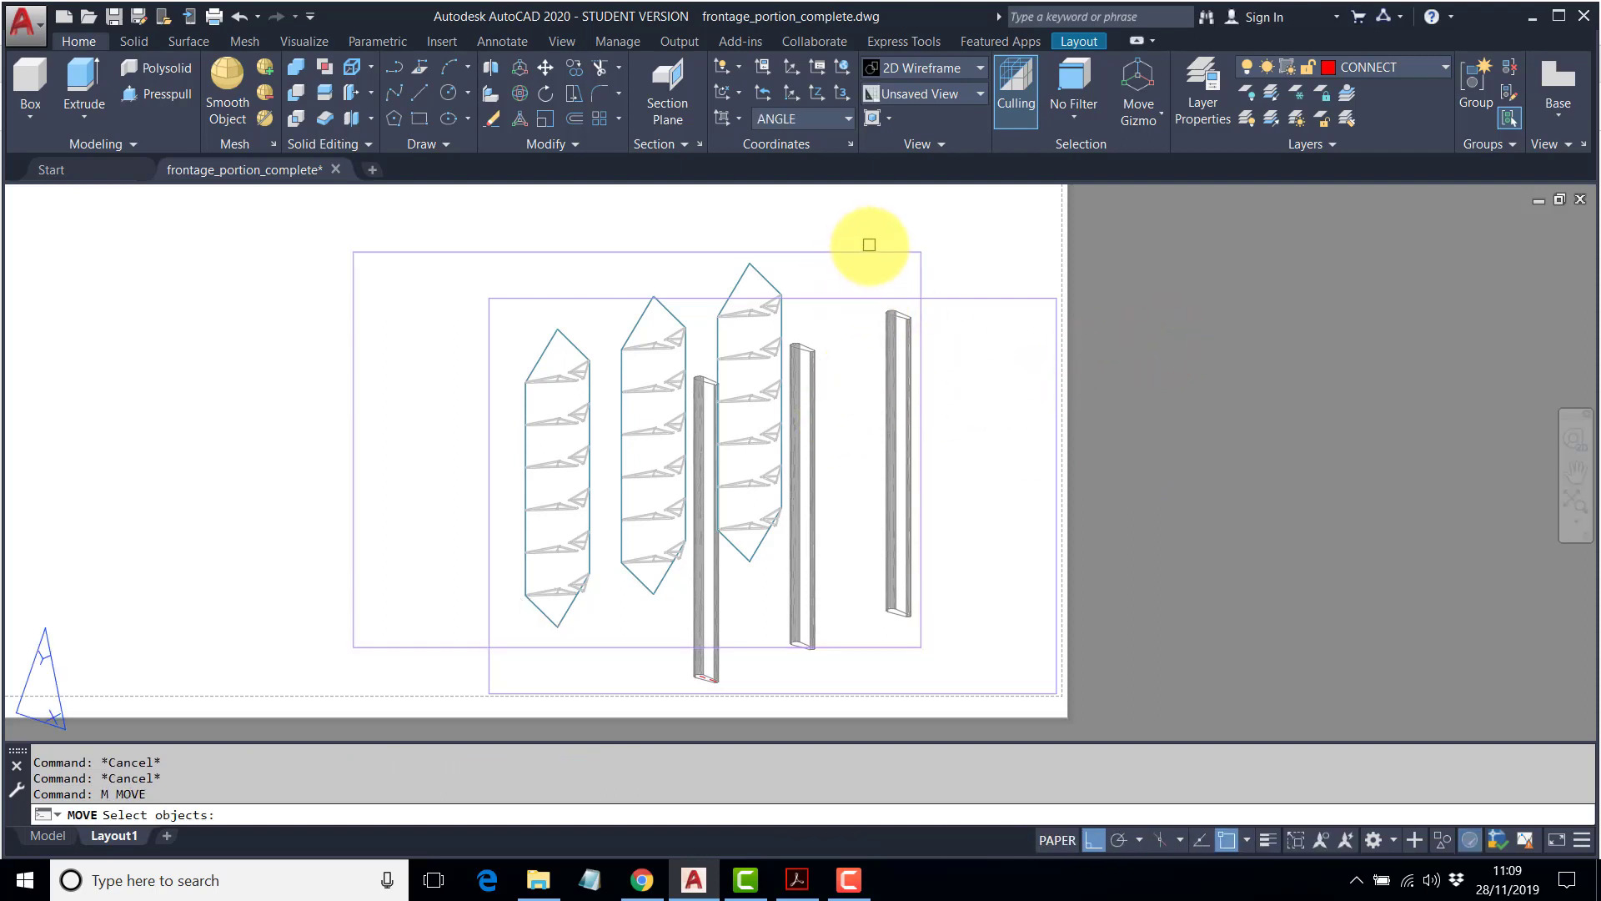
click(867, 250)
key(Return)
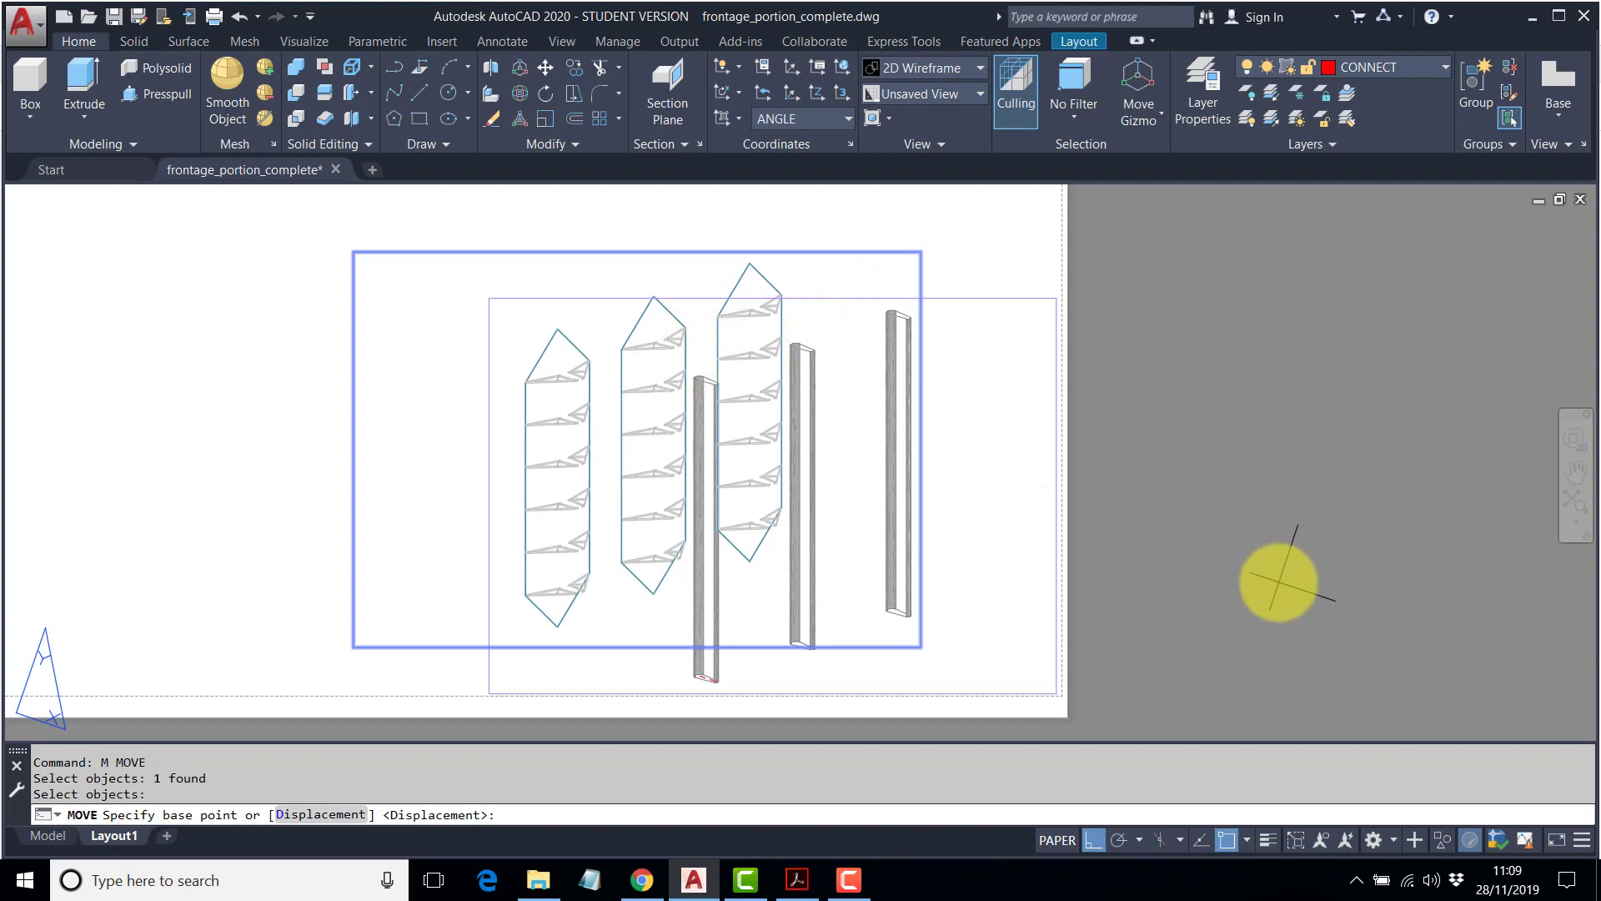
click(1280, 583)
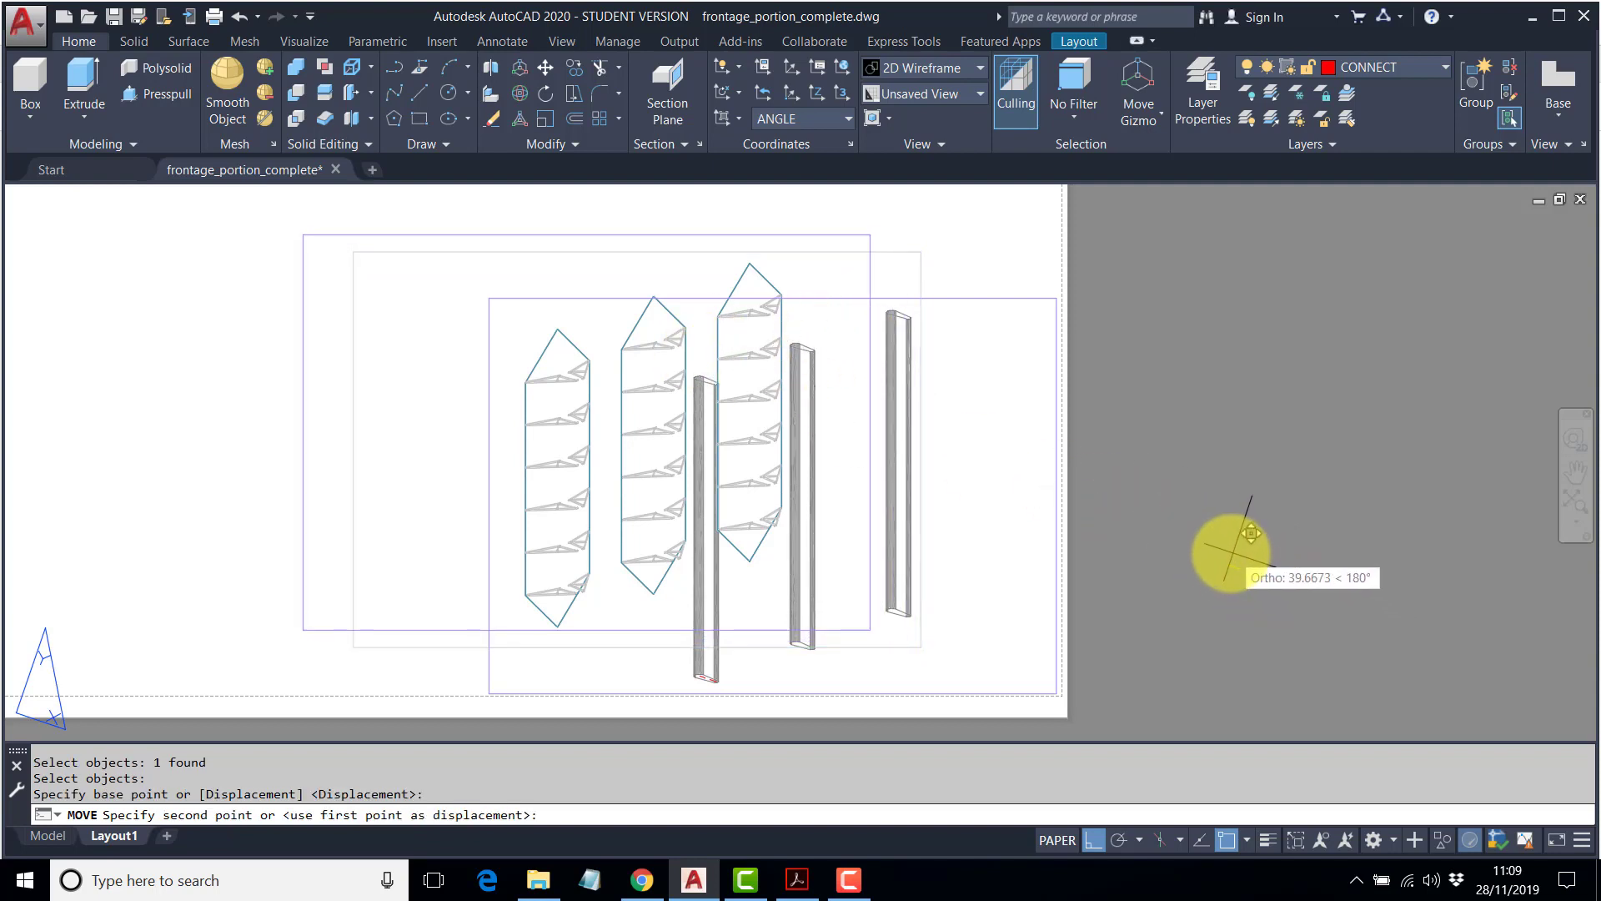
click(1227, 548)
key(Return)
click(864, 469)
key(Return)
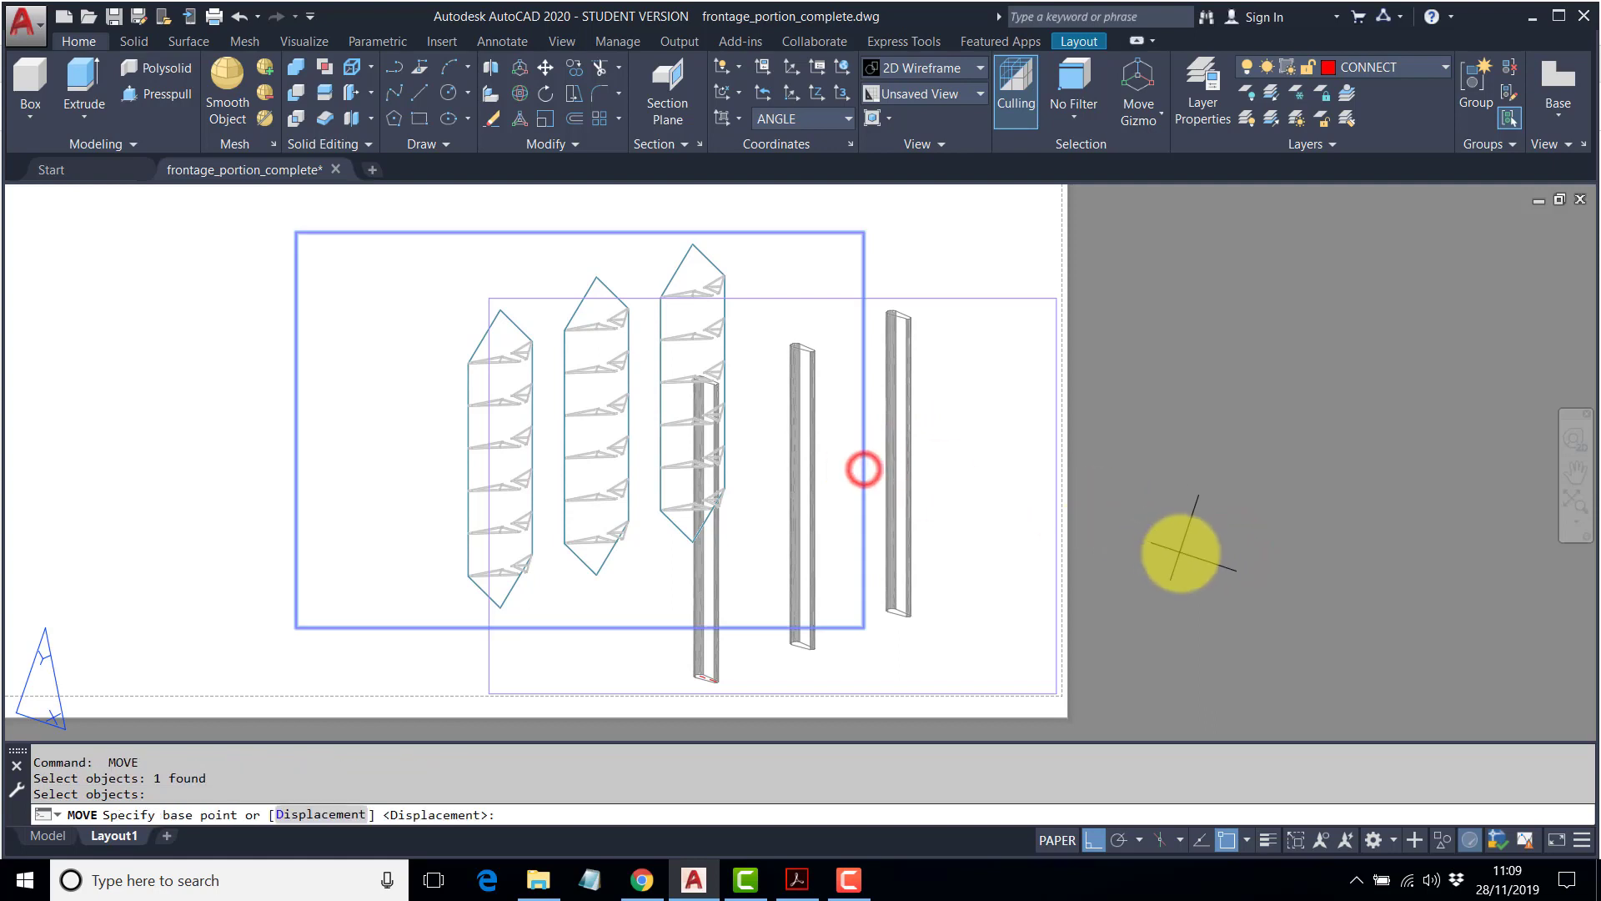
click(1181, 553)
click(1144, 532)
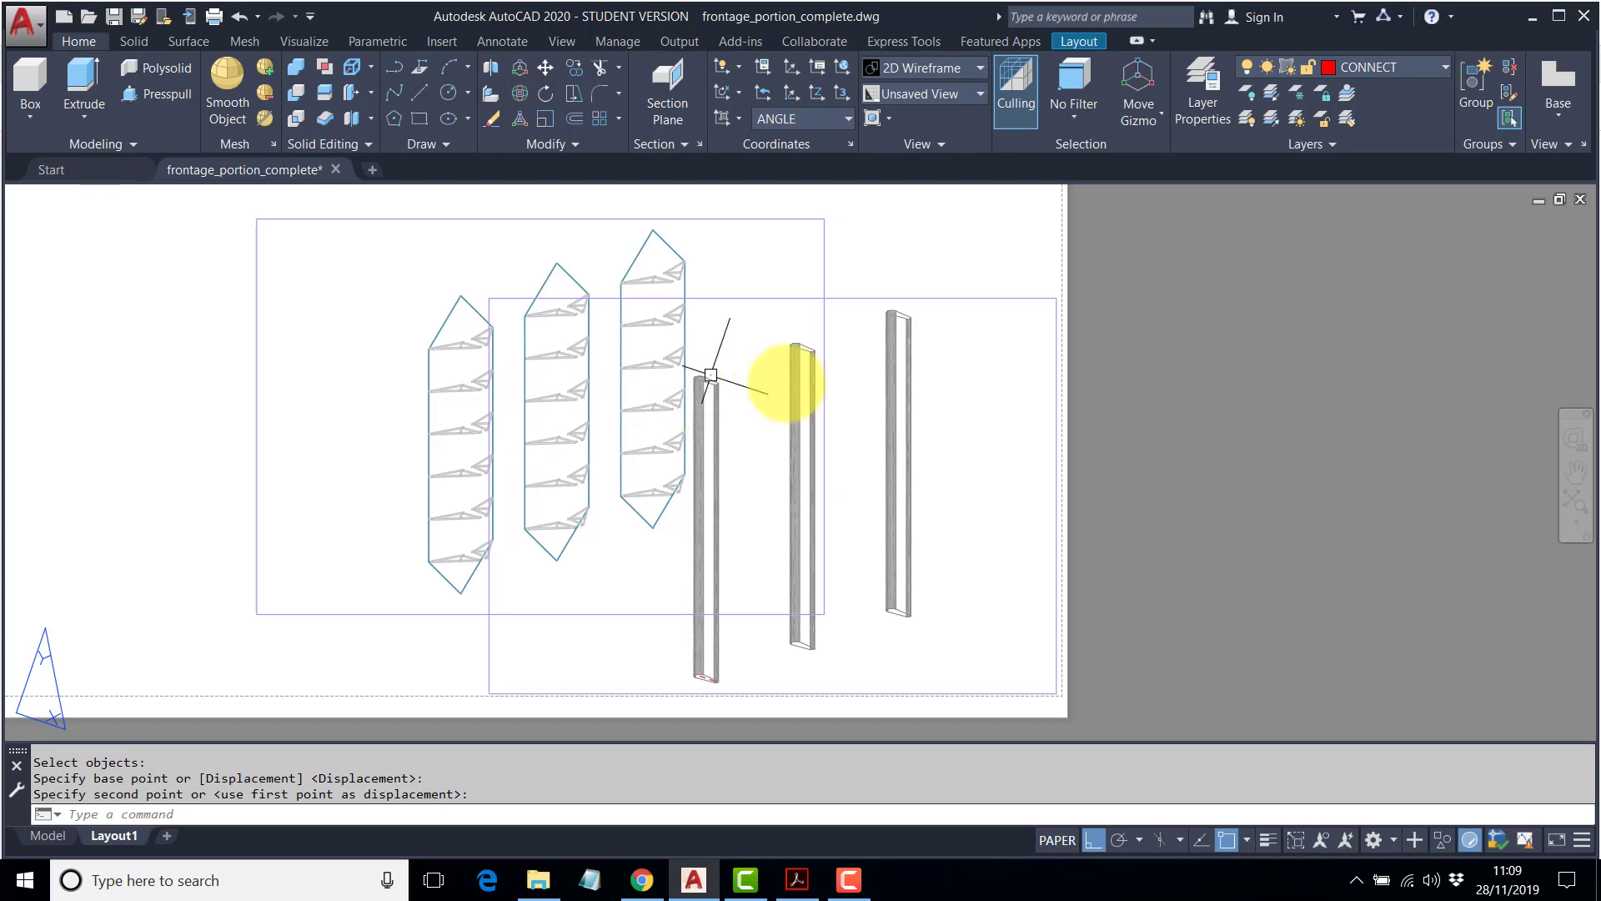
Copy the arm-and-cable viewport at 180° along the ANGLE UCS's X axis, away from the columns.
middle_drag(925, 404, 1116, 458)
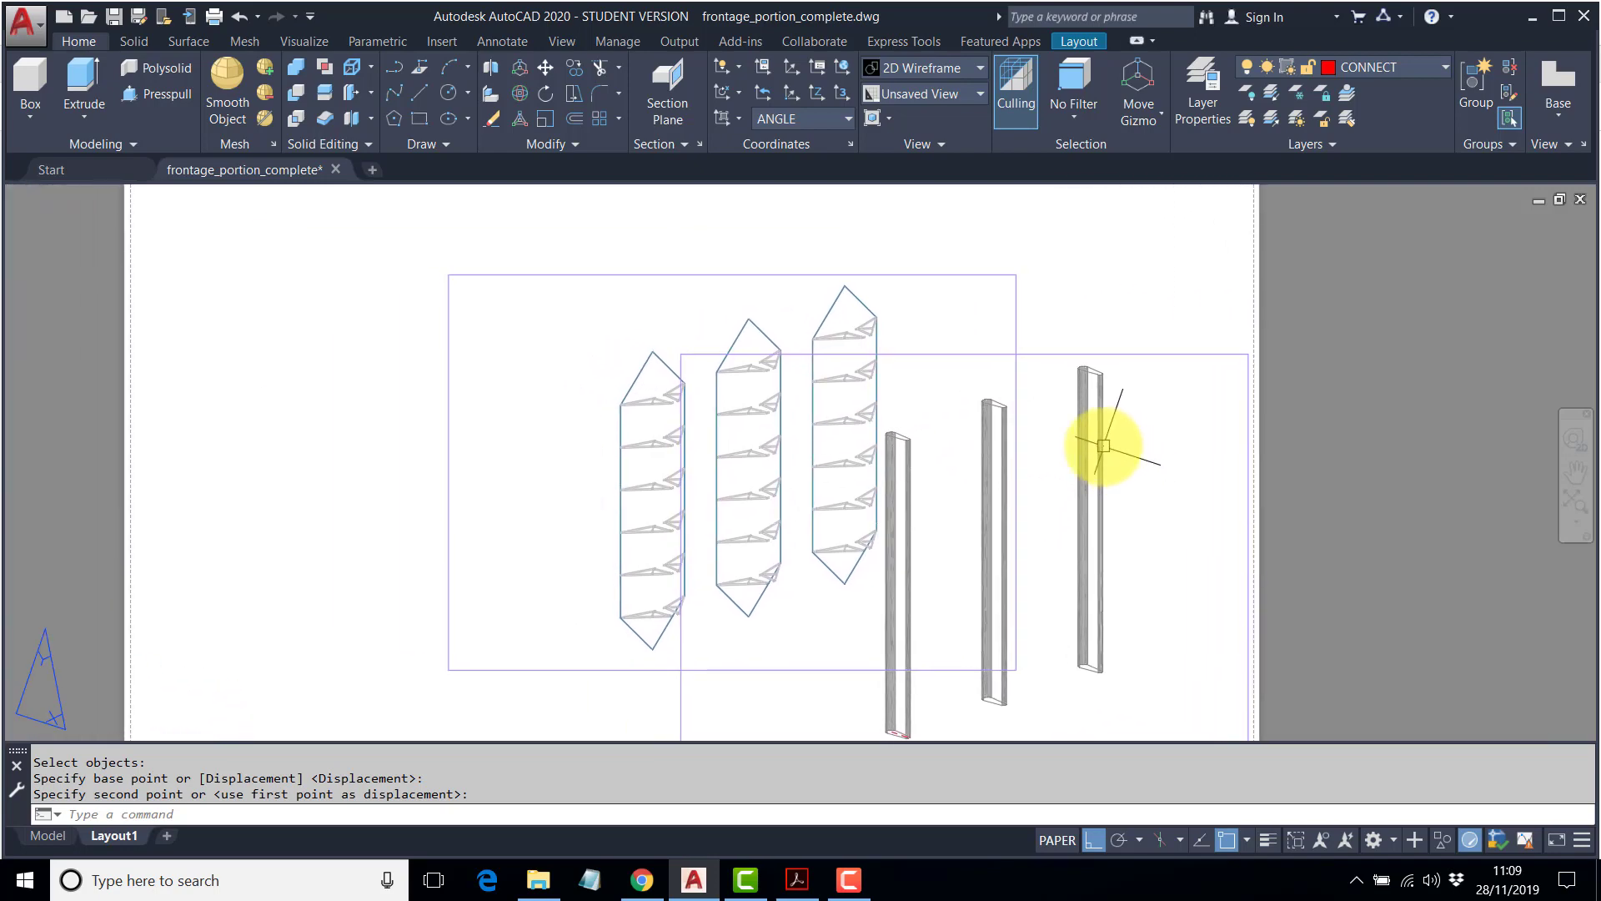
scroll(1043, 455, down, 2)
scroll(884, 458, up, 2)
middle_drag(718, 343, 709, 332)
text(p)
key(Return)
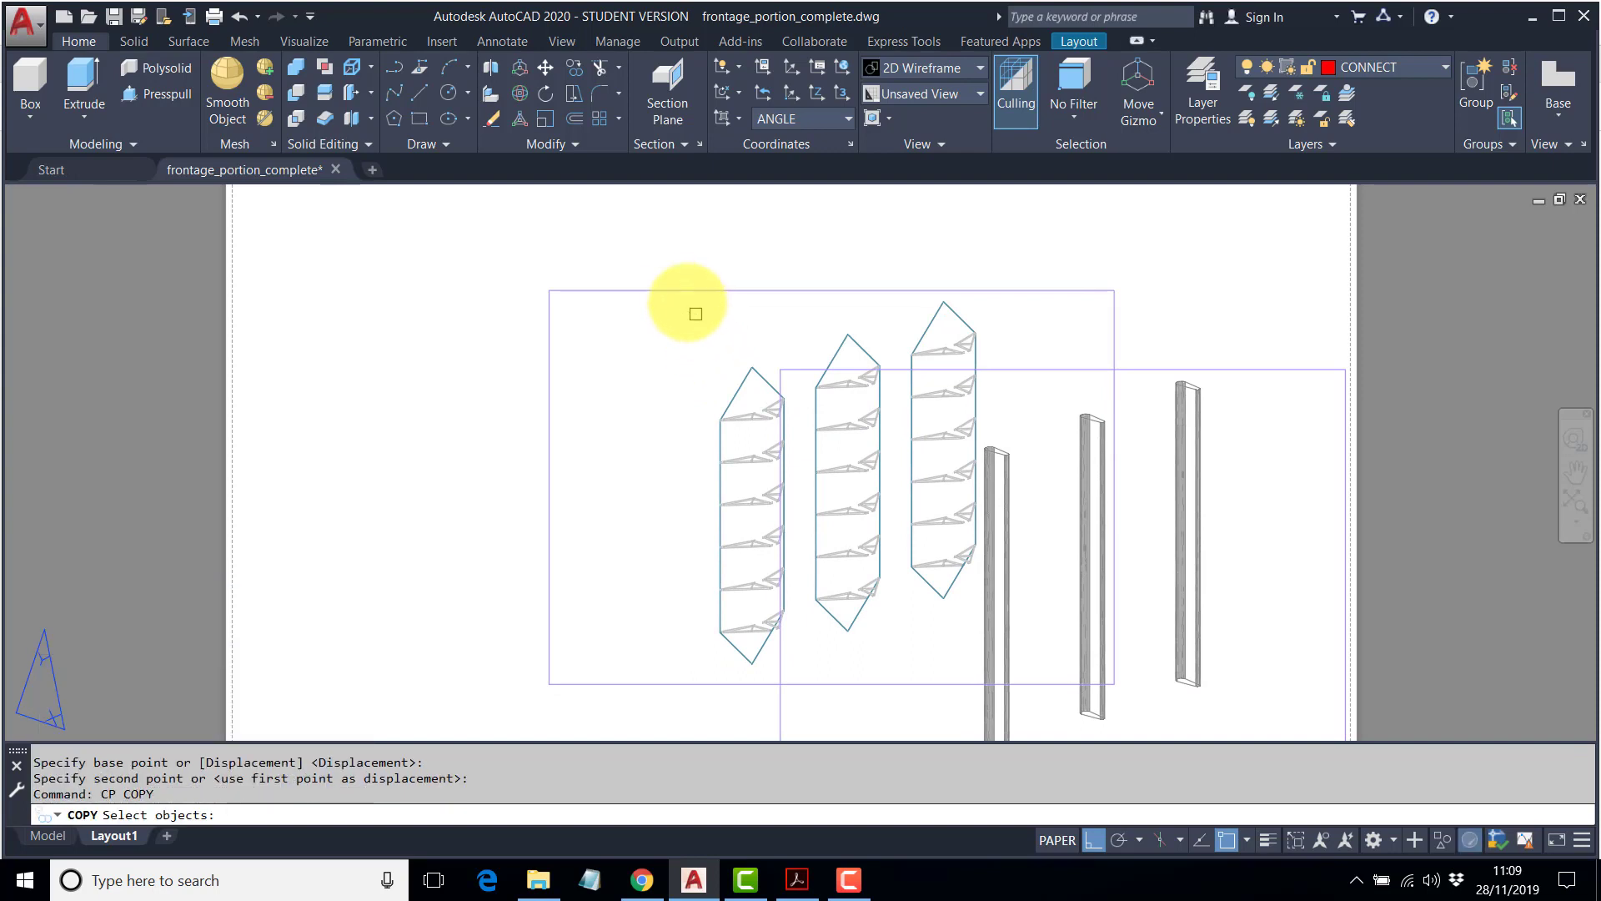
click(683, 292)
key(Return)
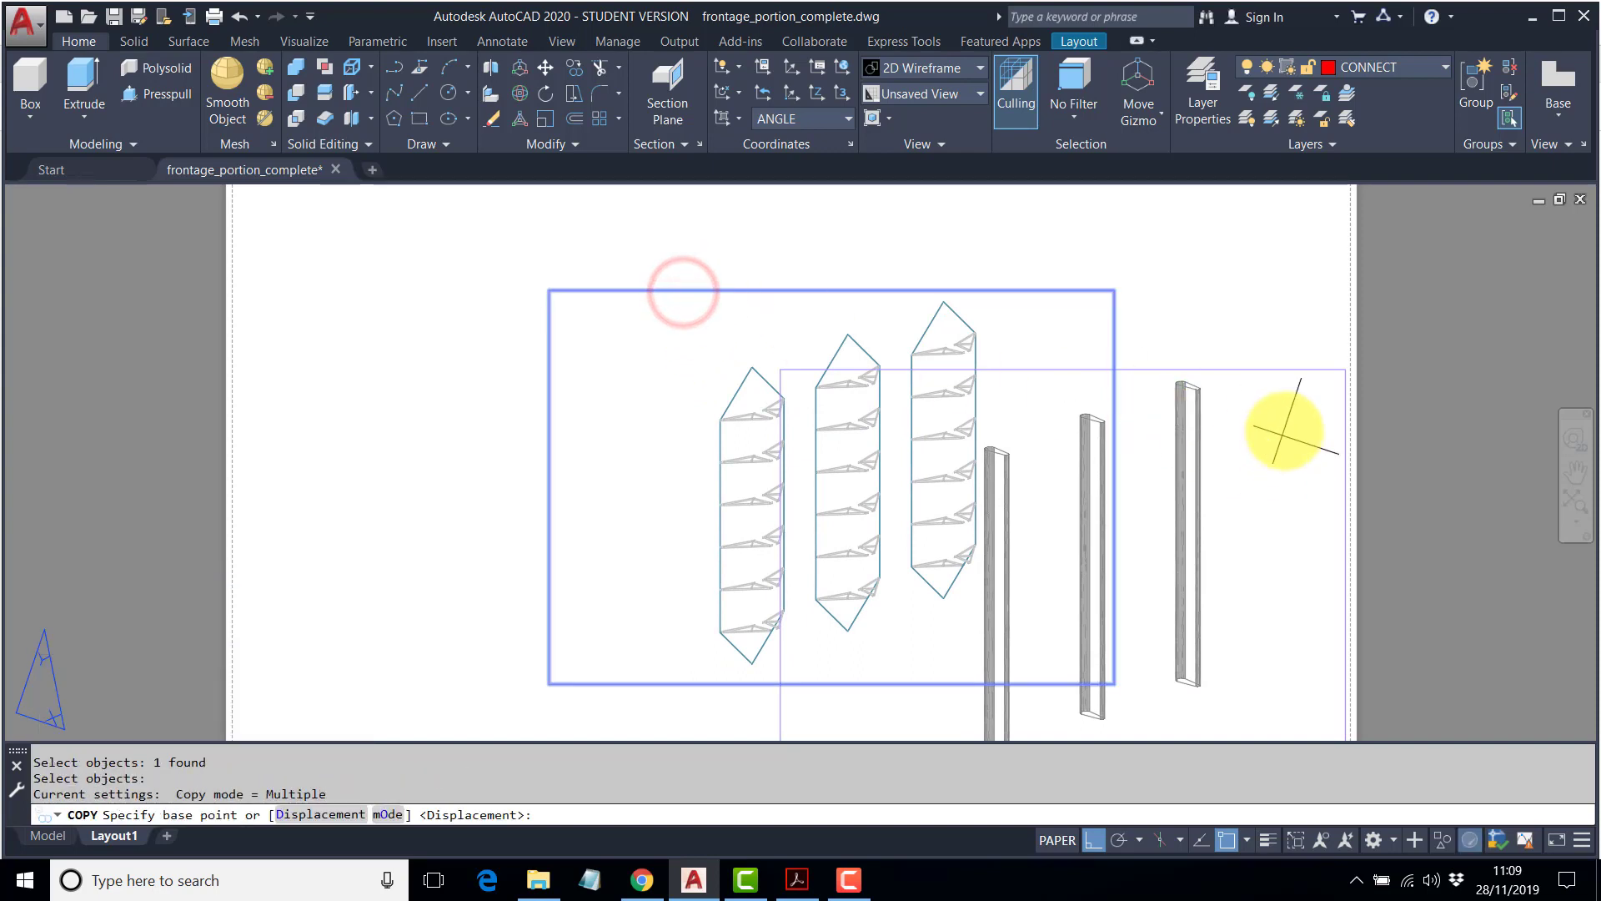
click(481, 596)
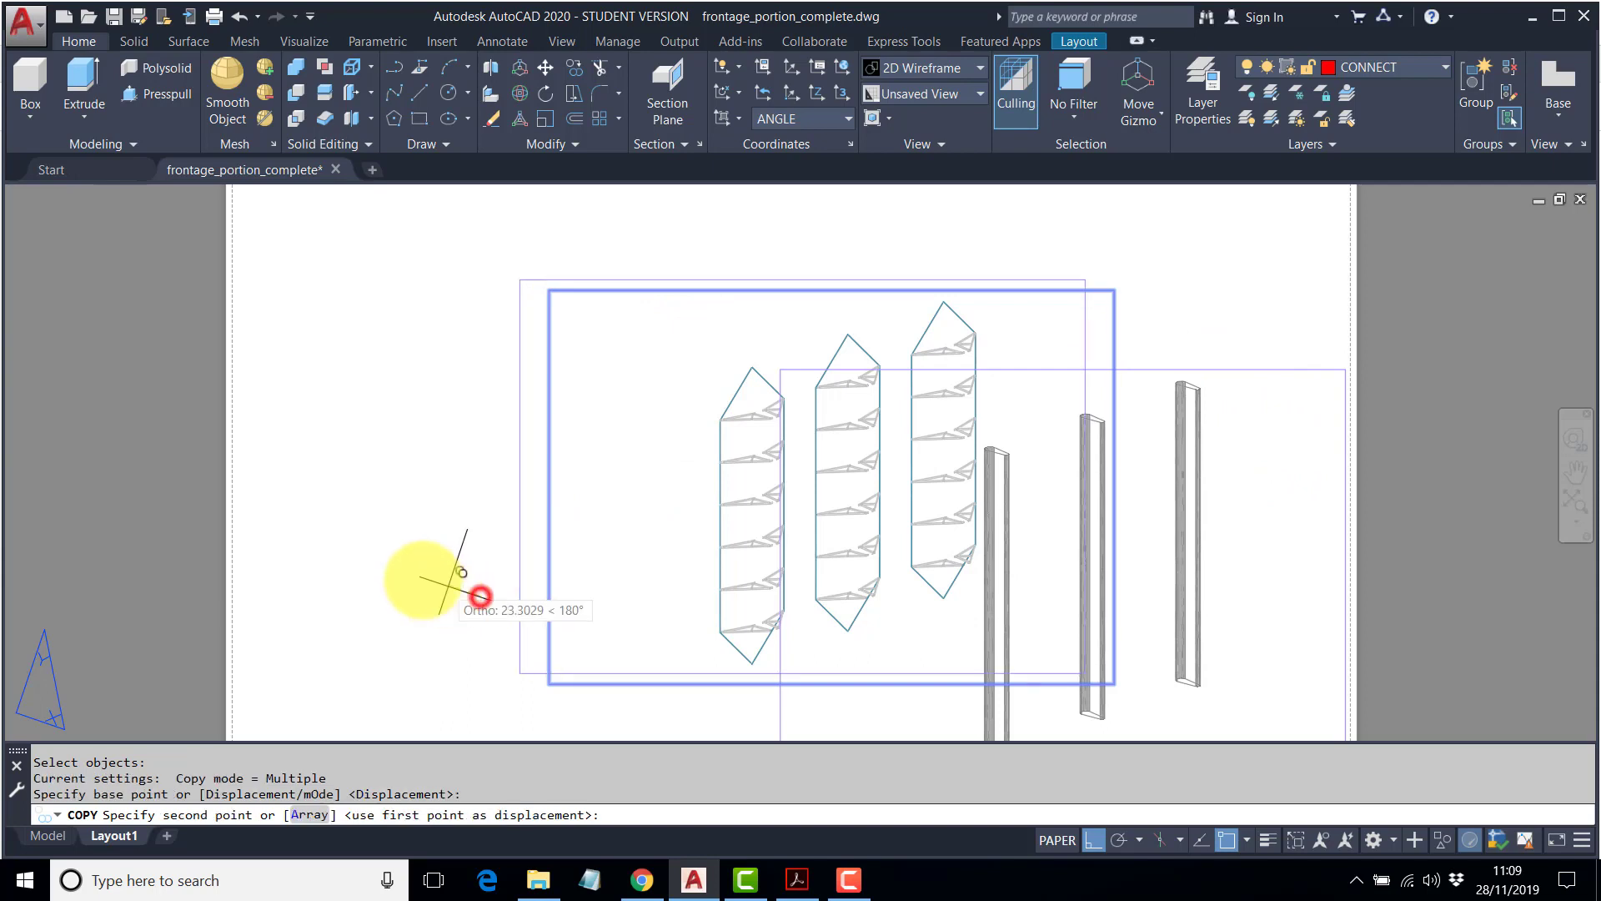
click(374, 543)
key(Return)
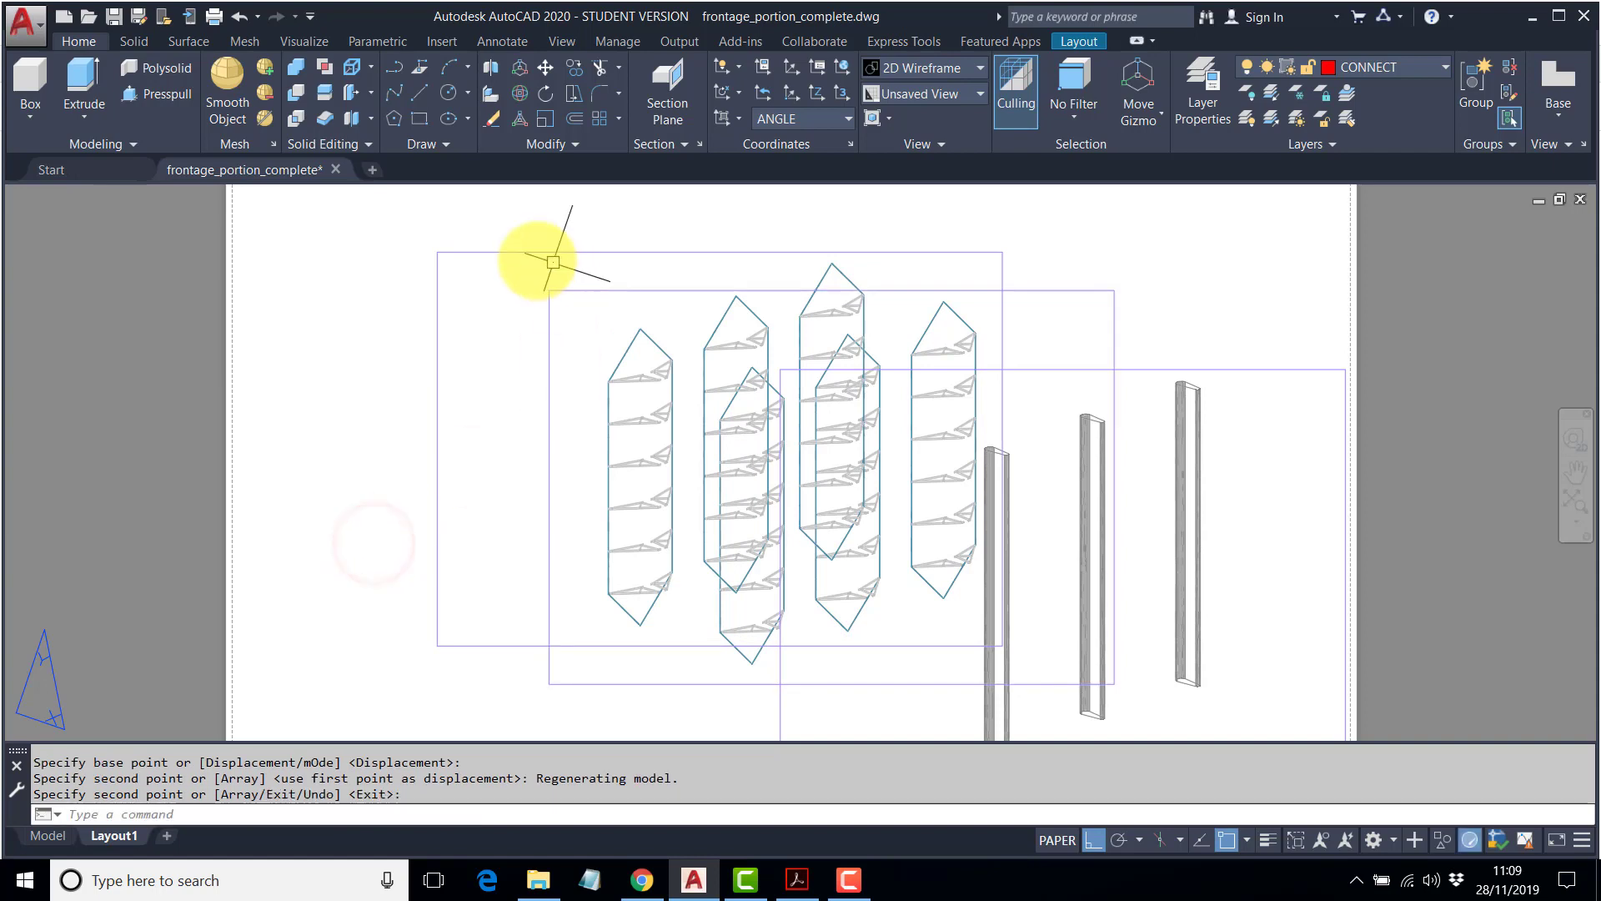
In the new viewport copy, freeze layers CABLE and ARM, thaw BOLT, BOSS, DISC and 0, and return to paper space.
double_click(498, 286)
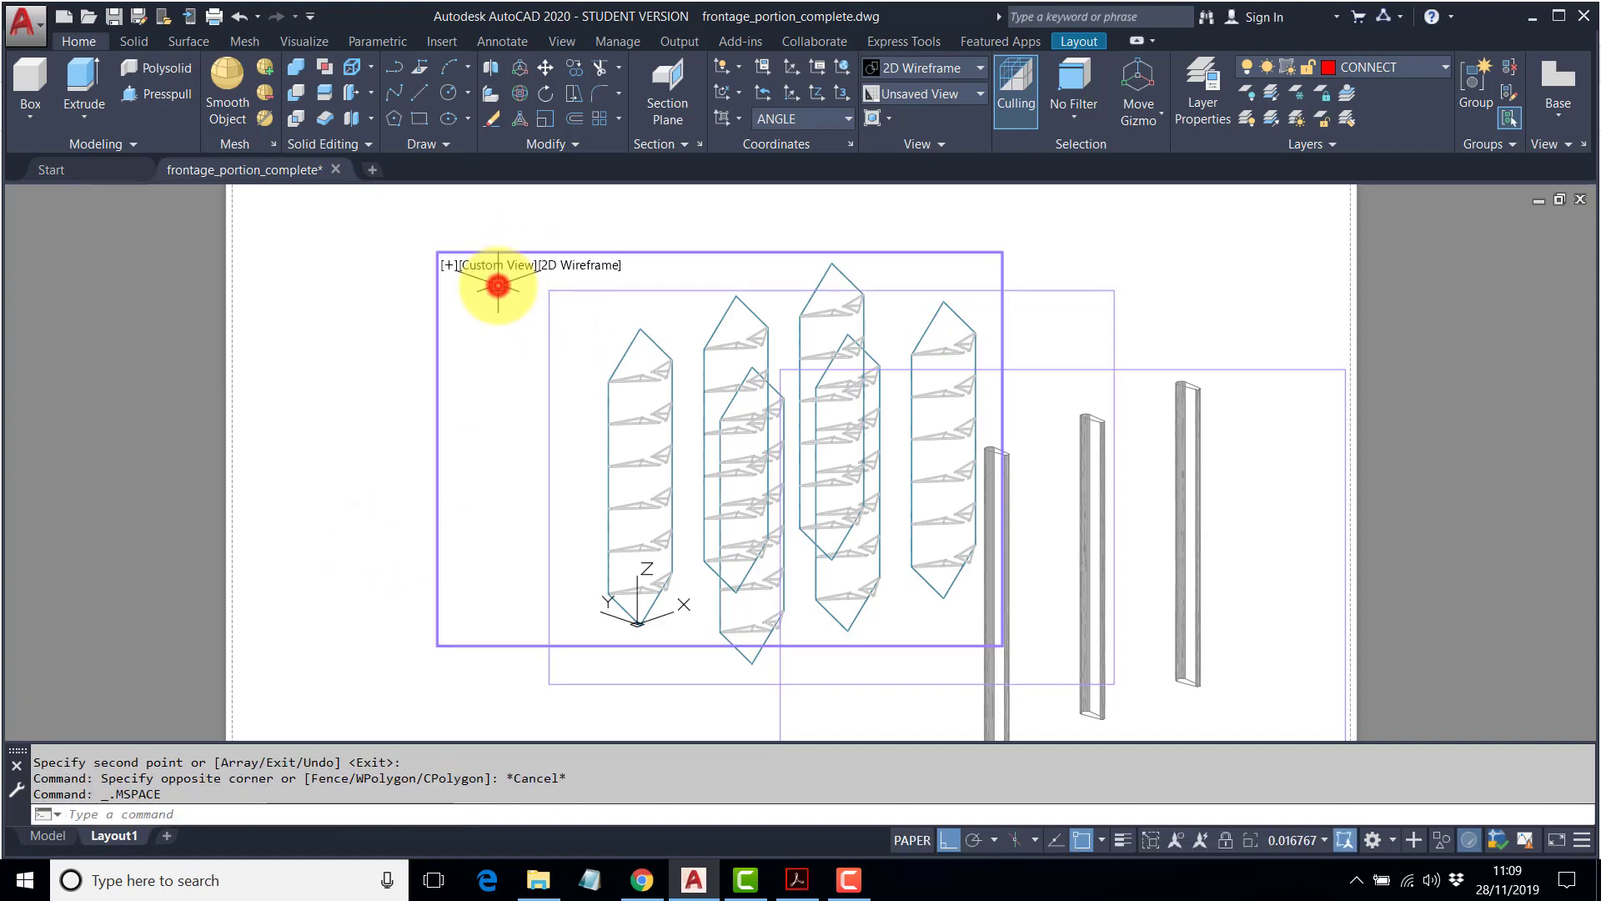
click(1442, 67)
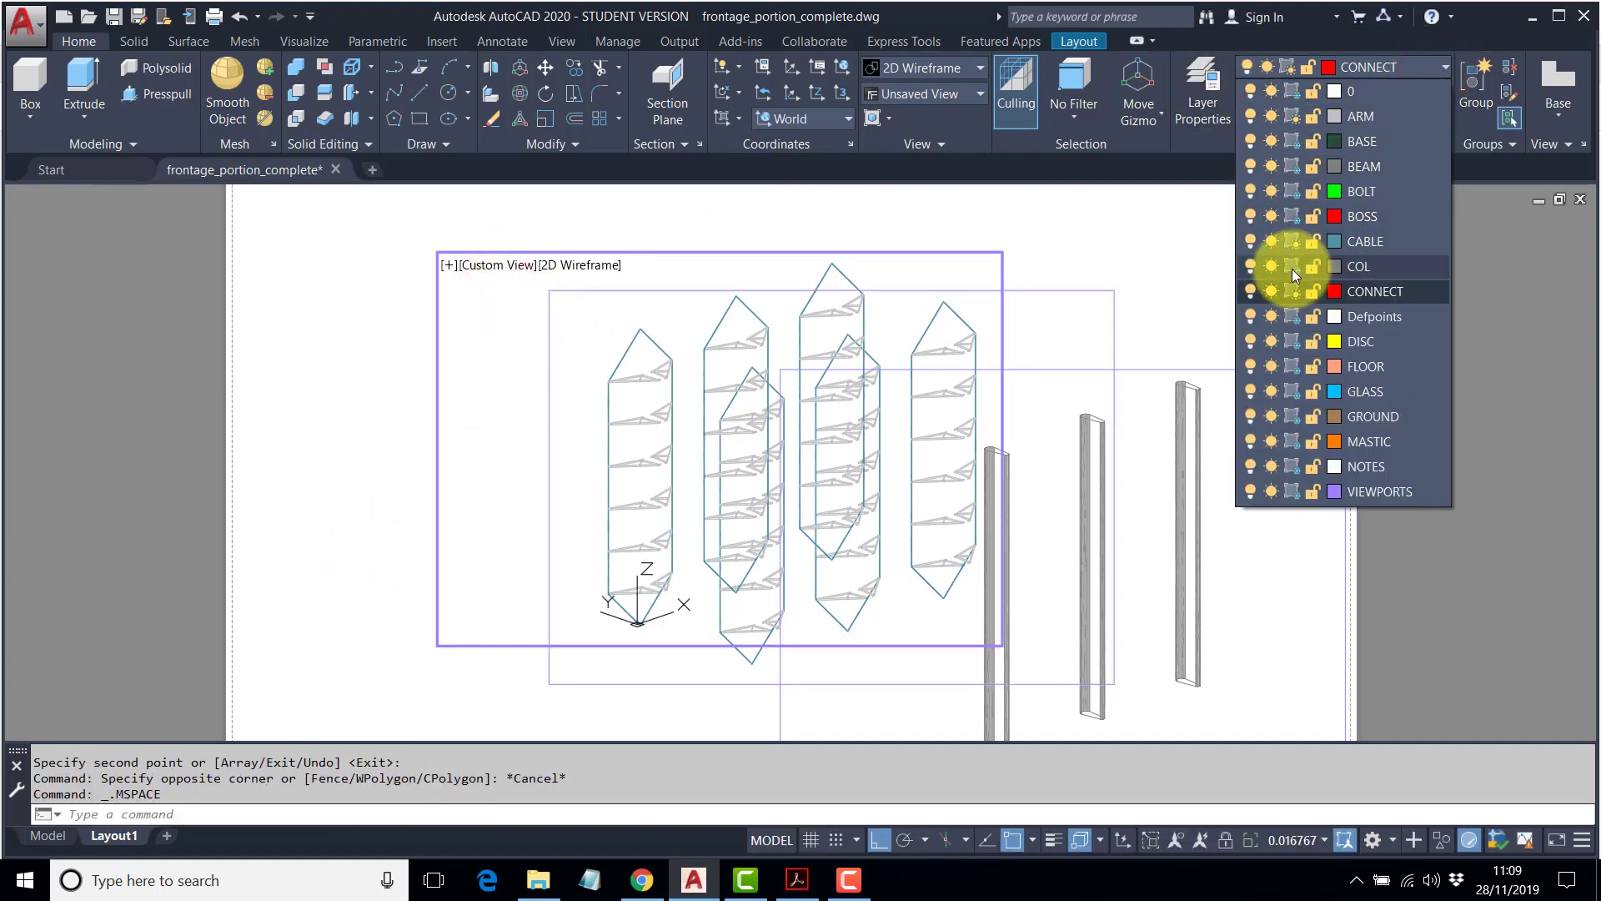
click(1291, 239)
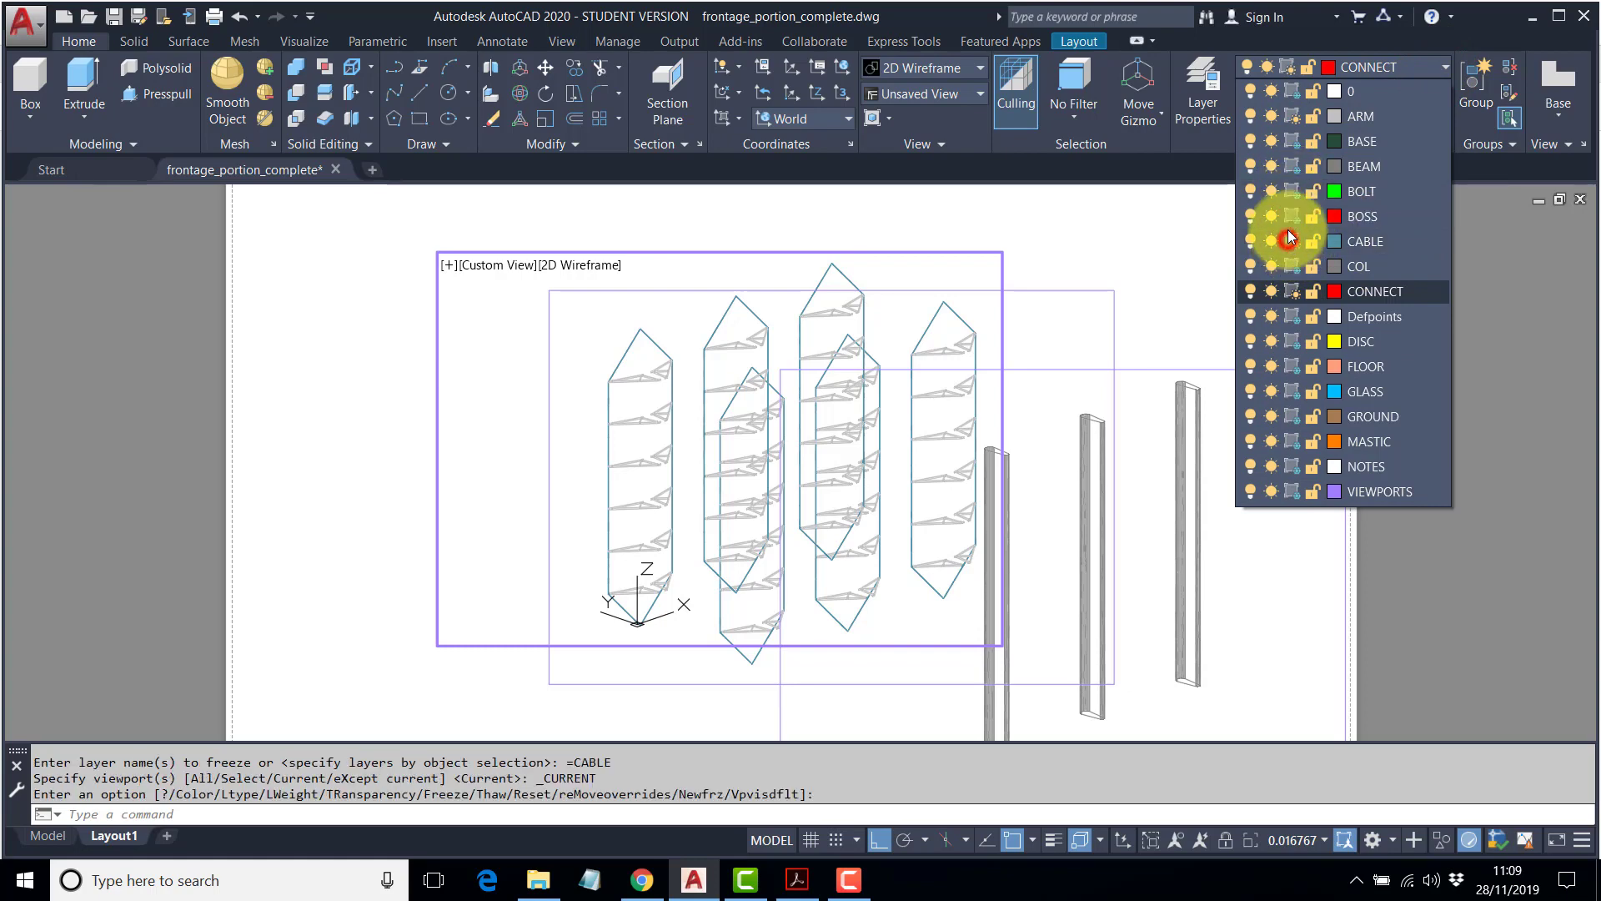
click(1290, 115)
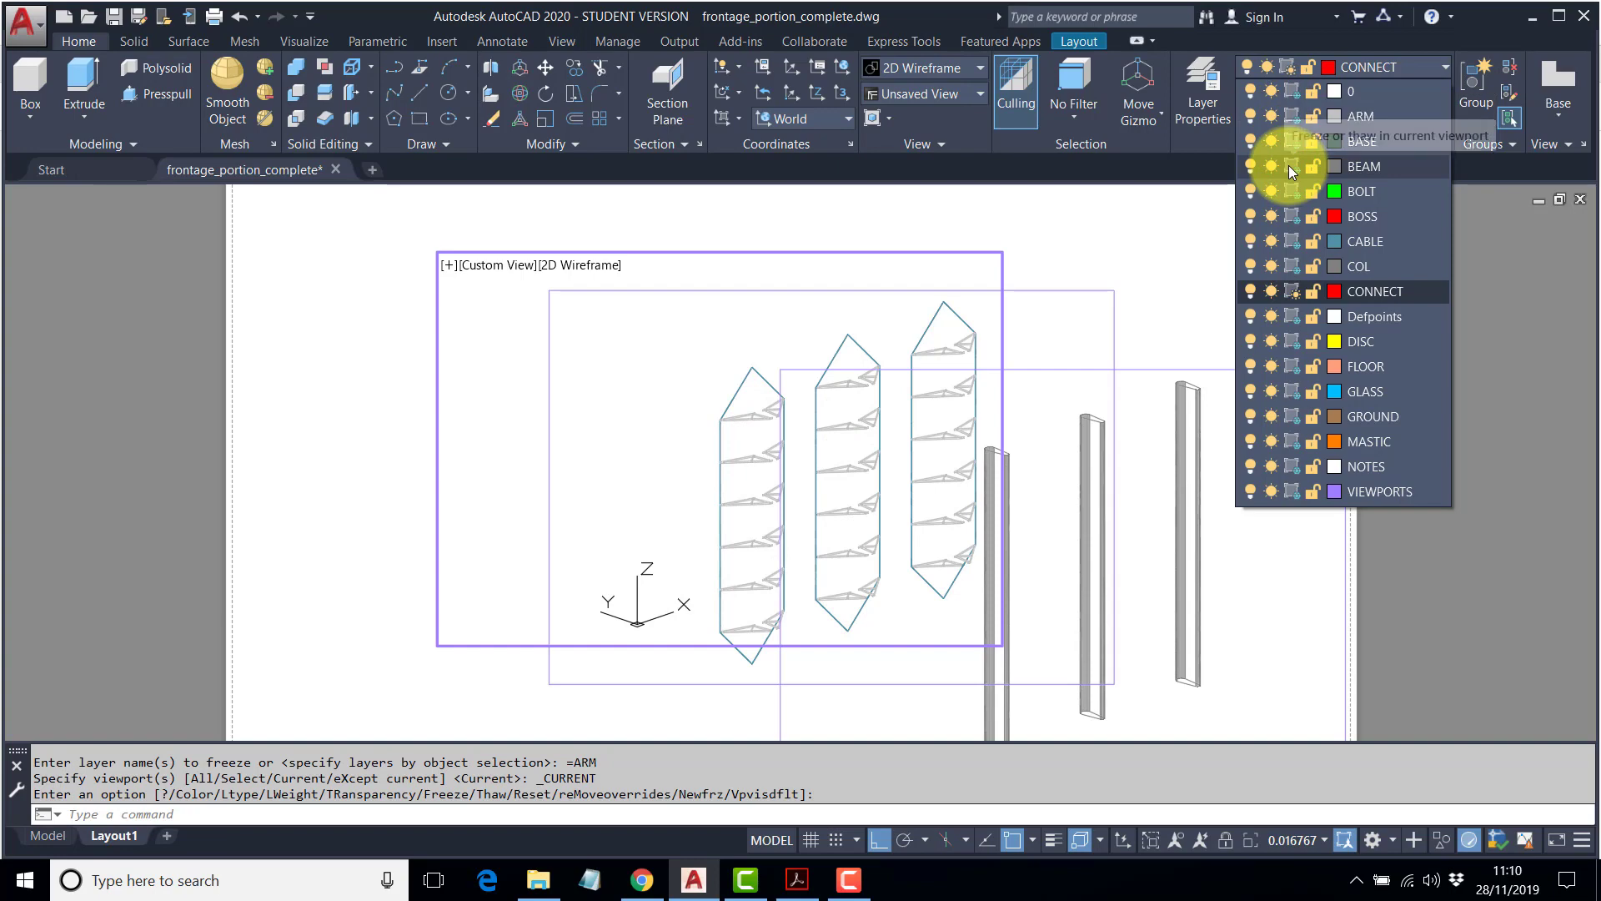
click(1291, 191)
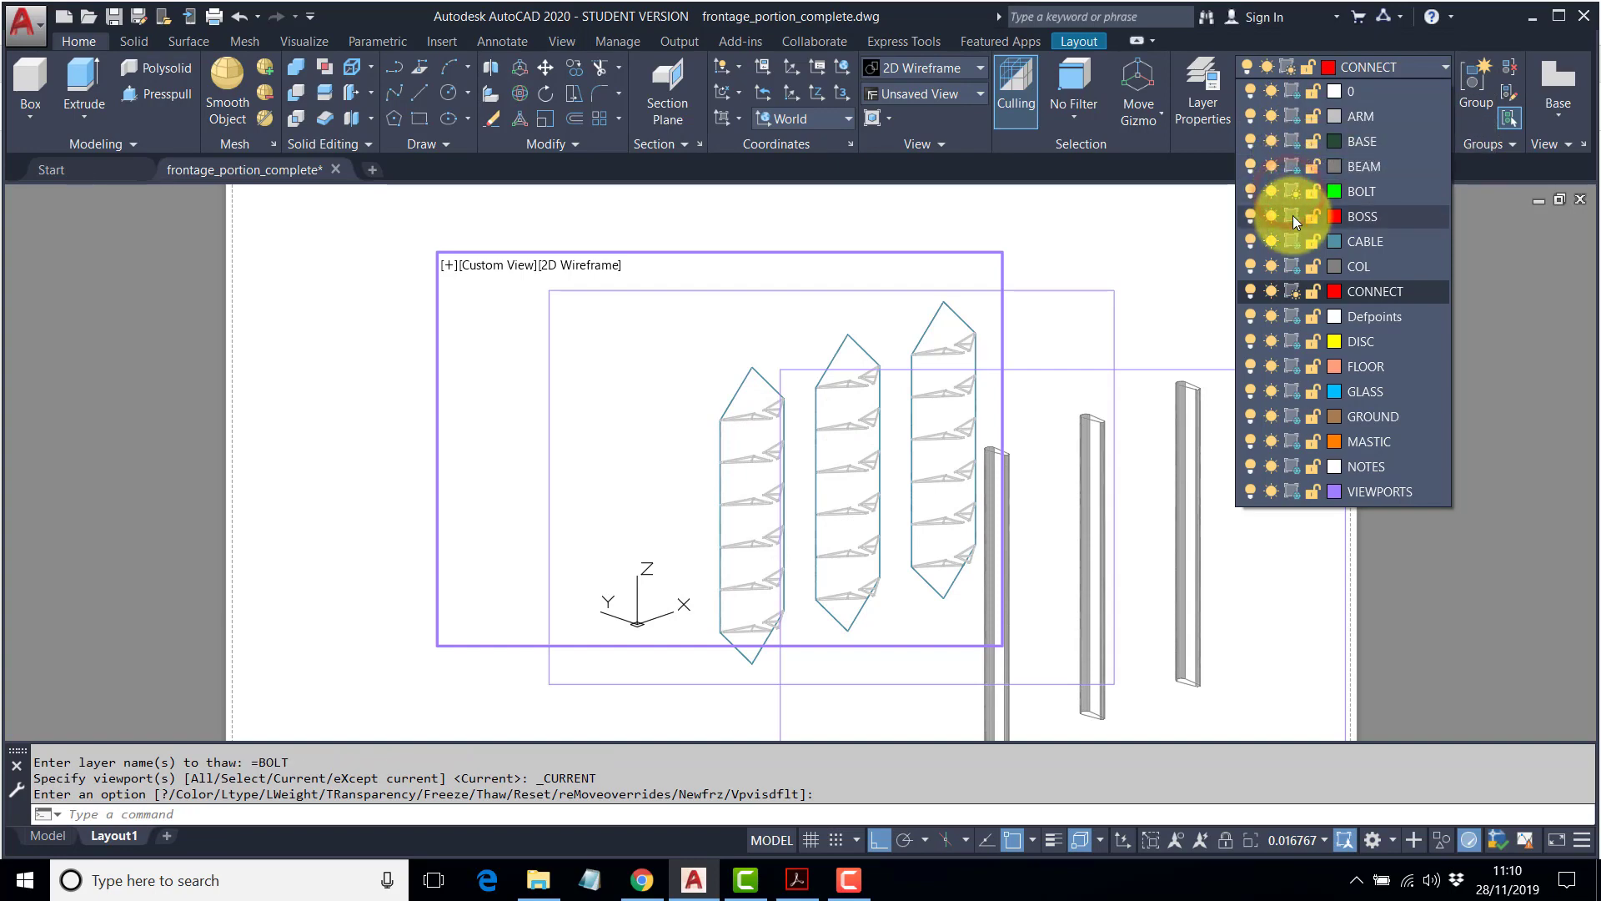
click(1293, 215)
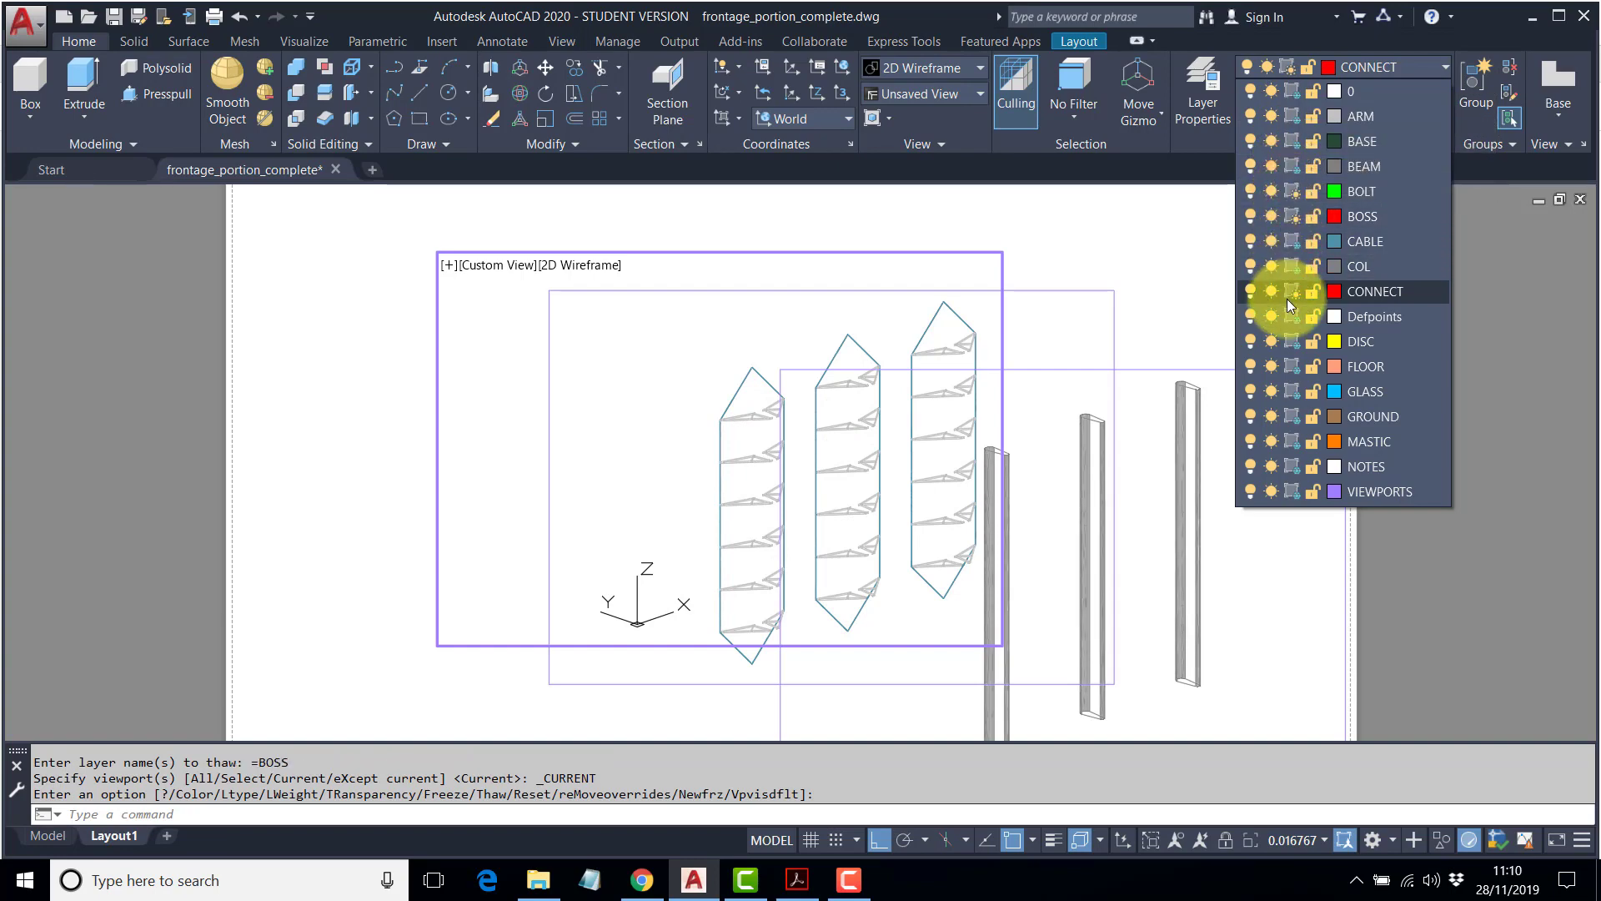
click(1291, 341)
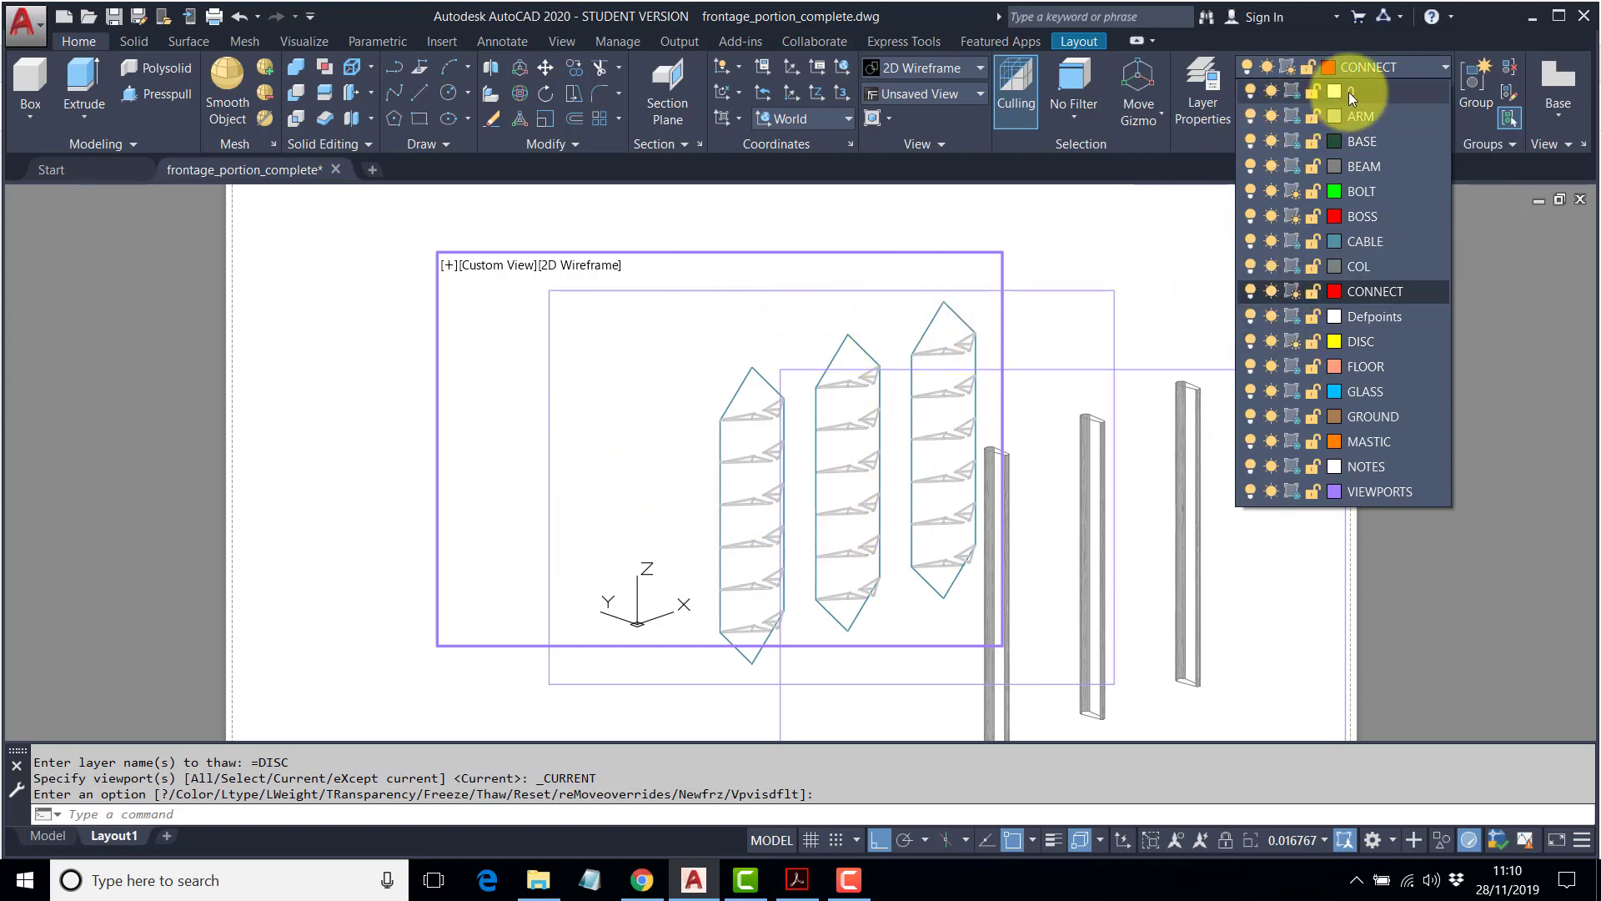
click(1295, 90)
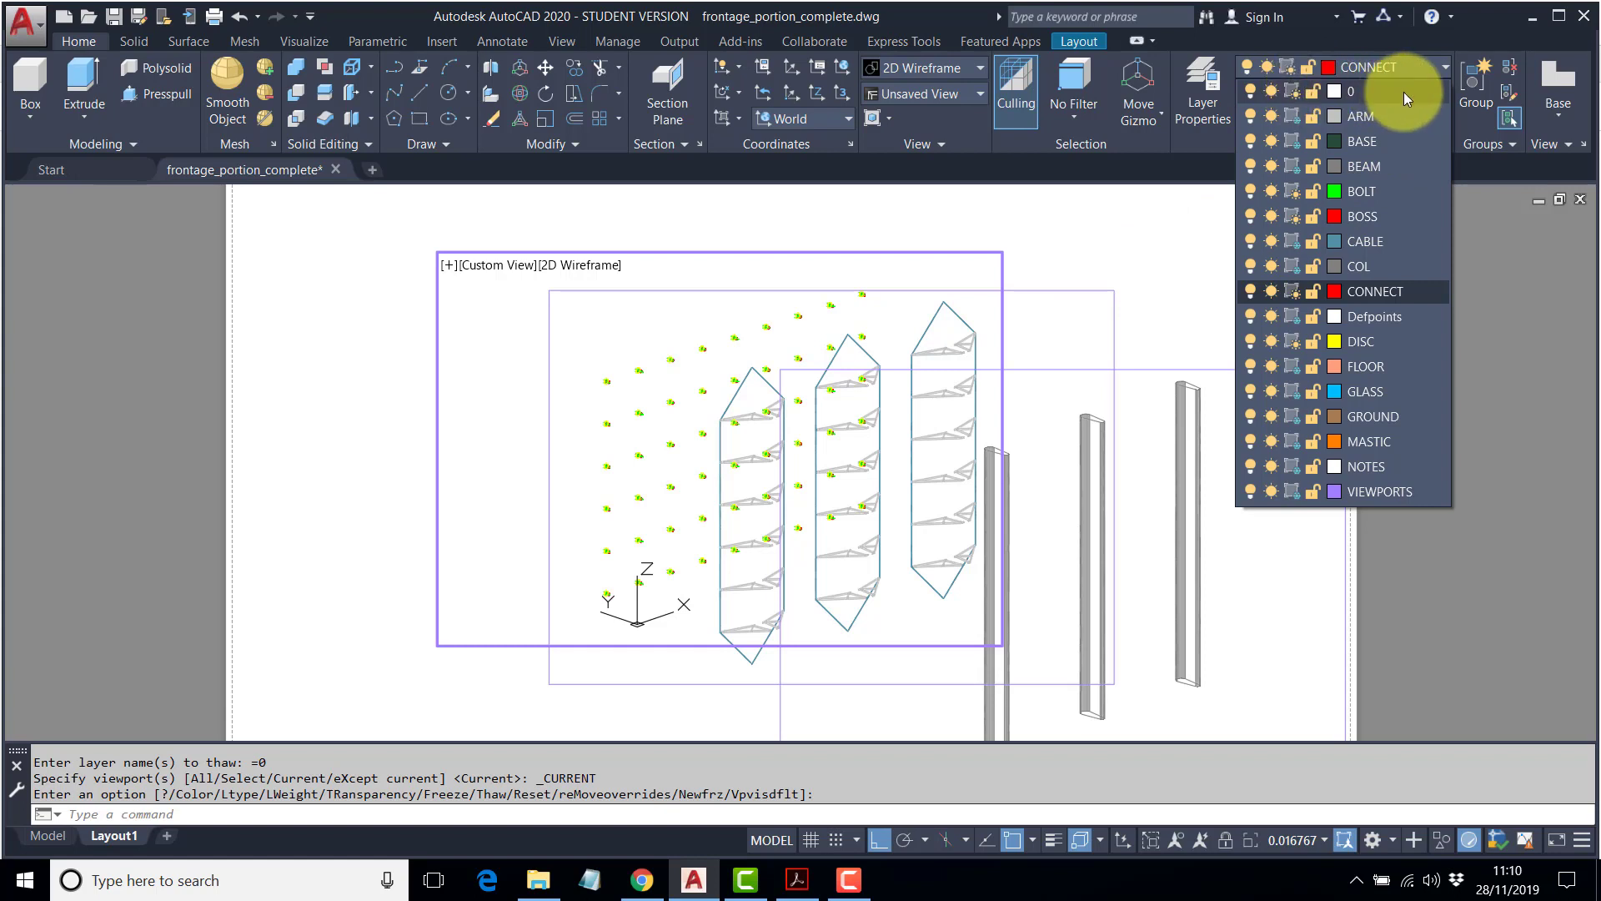
click(397, 411)
double_click(367, 301)
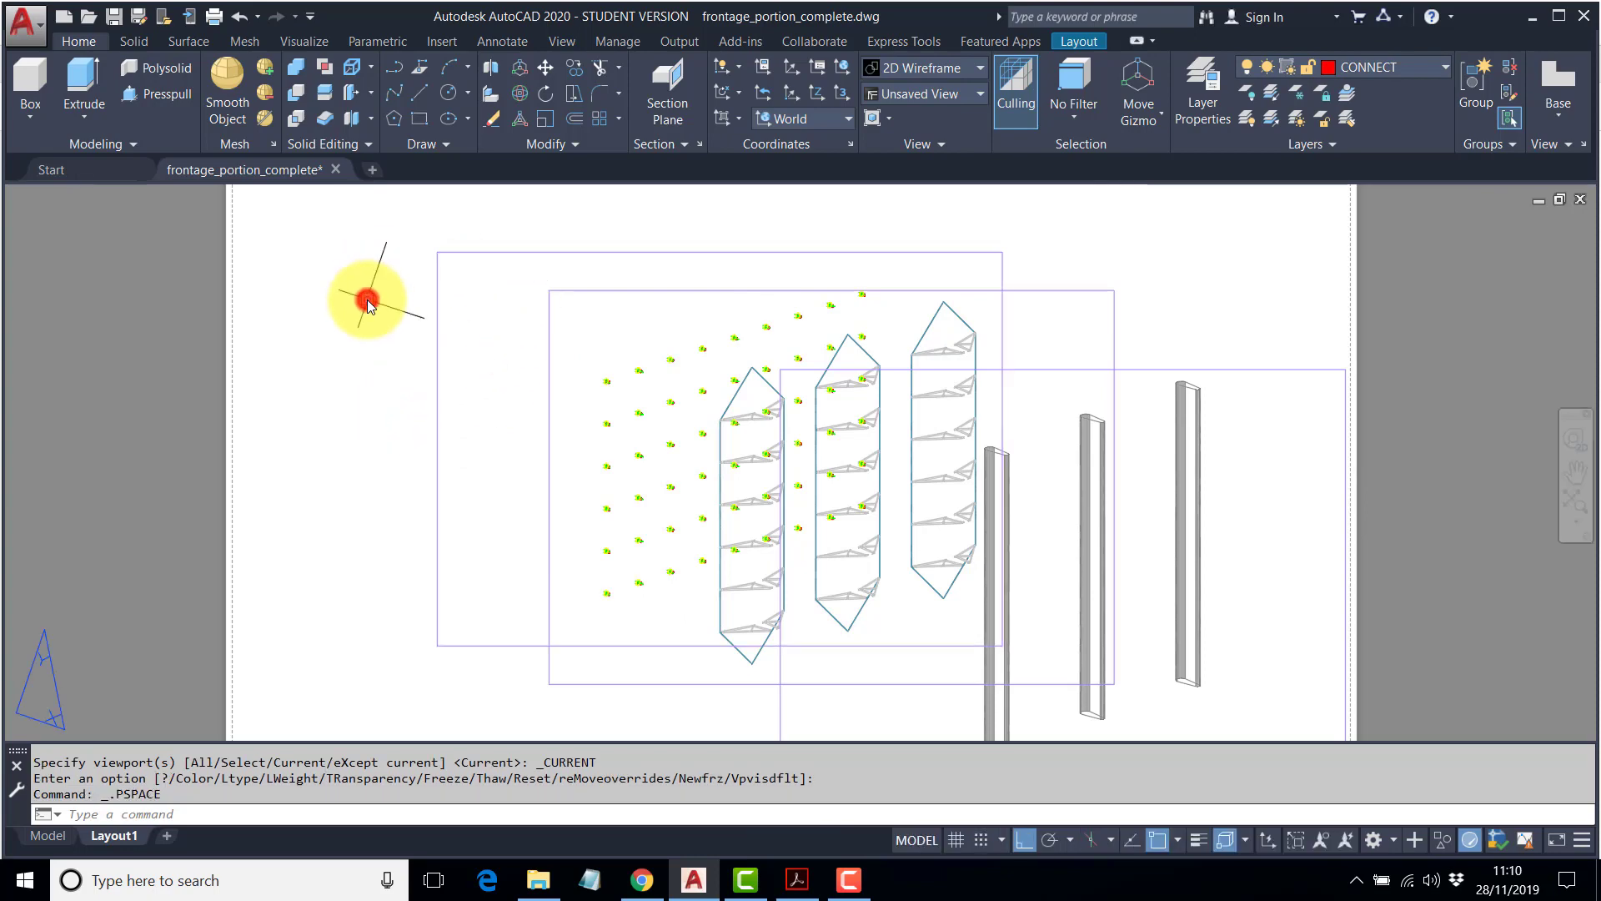
Move the viewport with the bolts, bosses and discs slightly at 0° along the ANGLE UCS's X axis.
scroll(767, 414, up, 4)
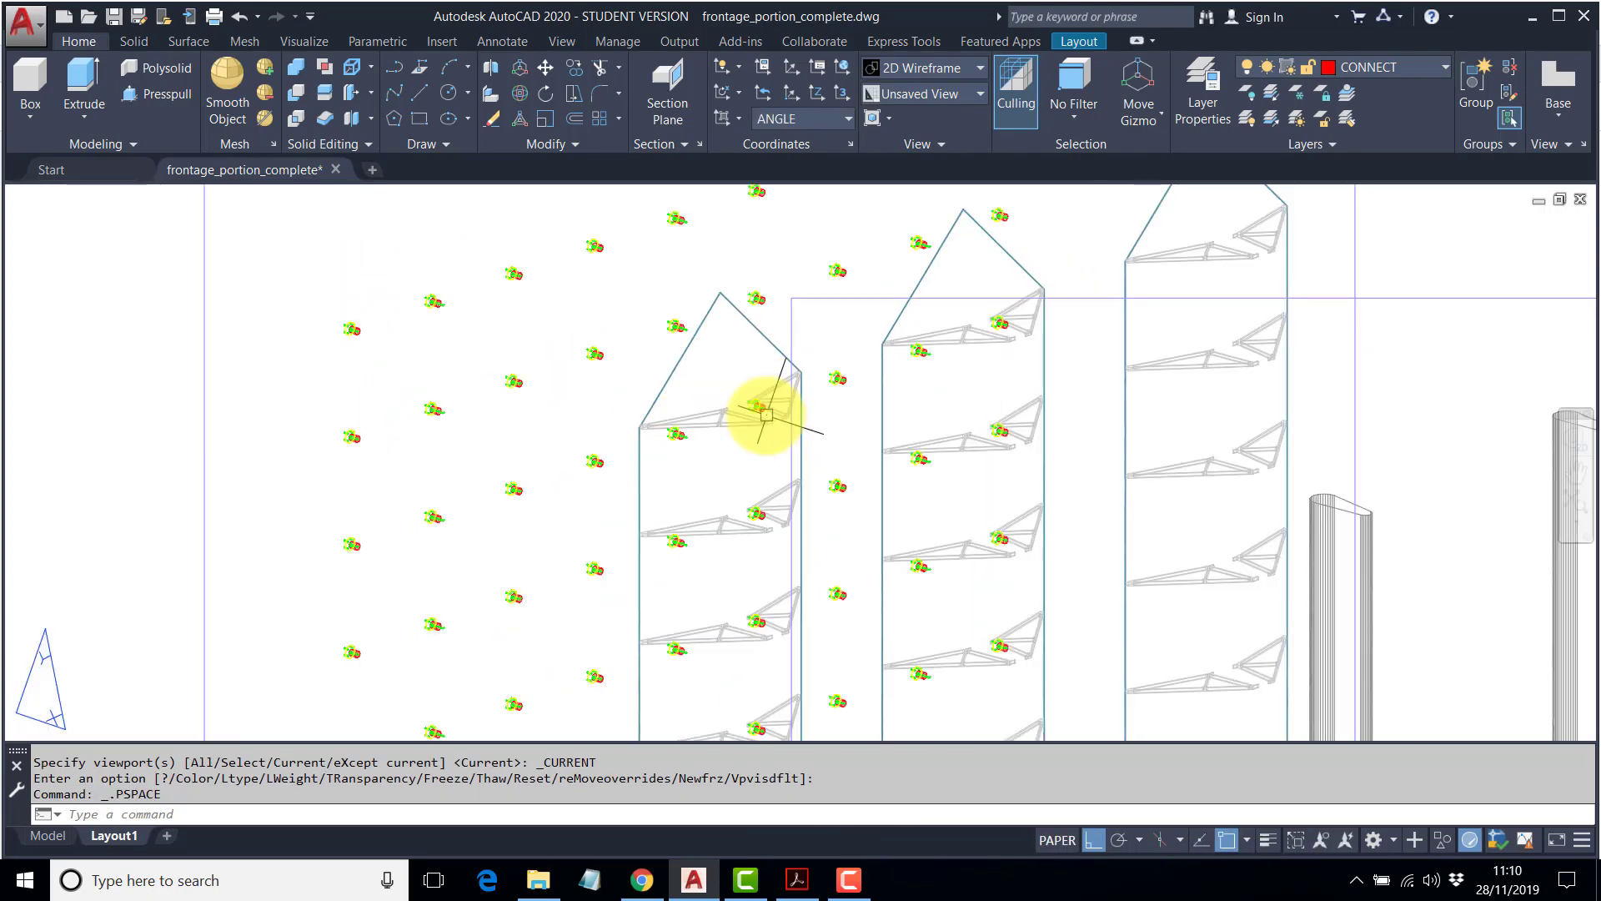
scroll(767, 414, up, 2)
scroll(783, 401, down, 3)
scroll(951, 363, down, 2)
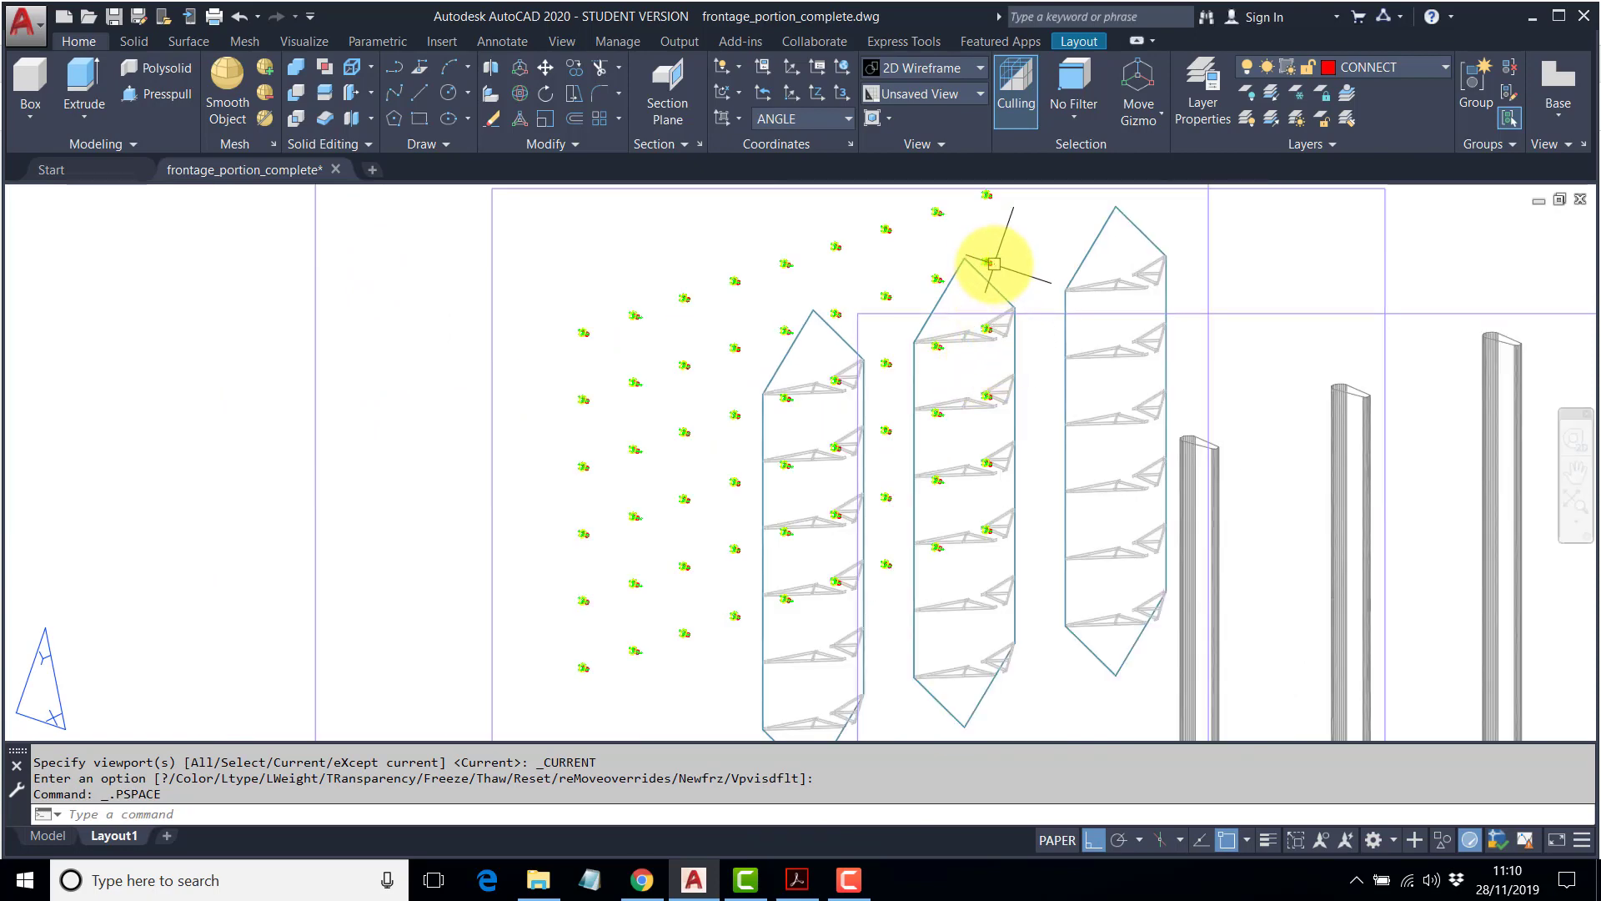
scroll(1080, 358, down, 3)
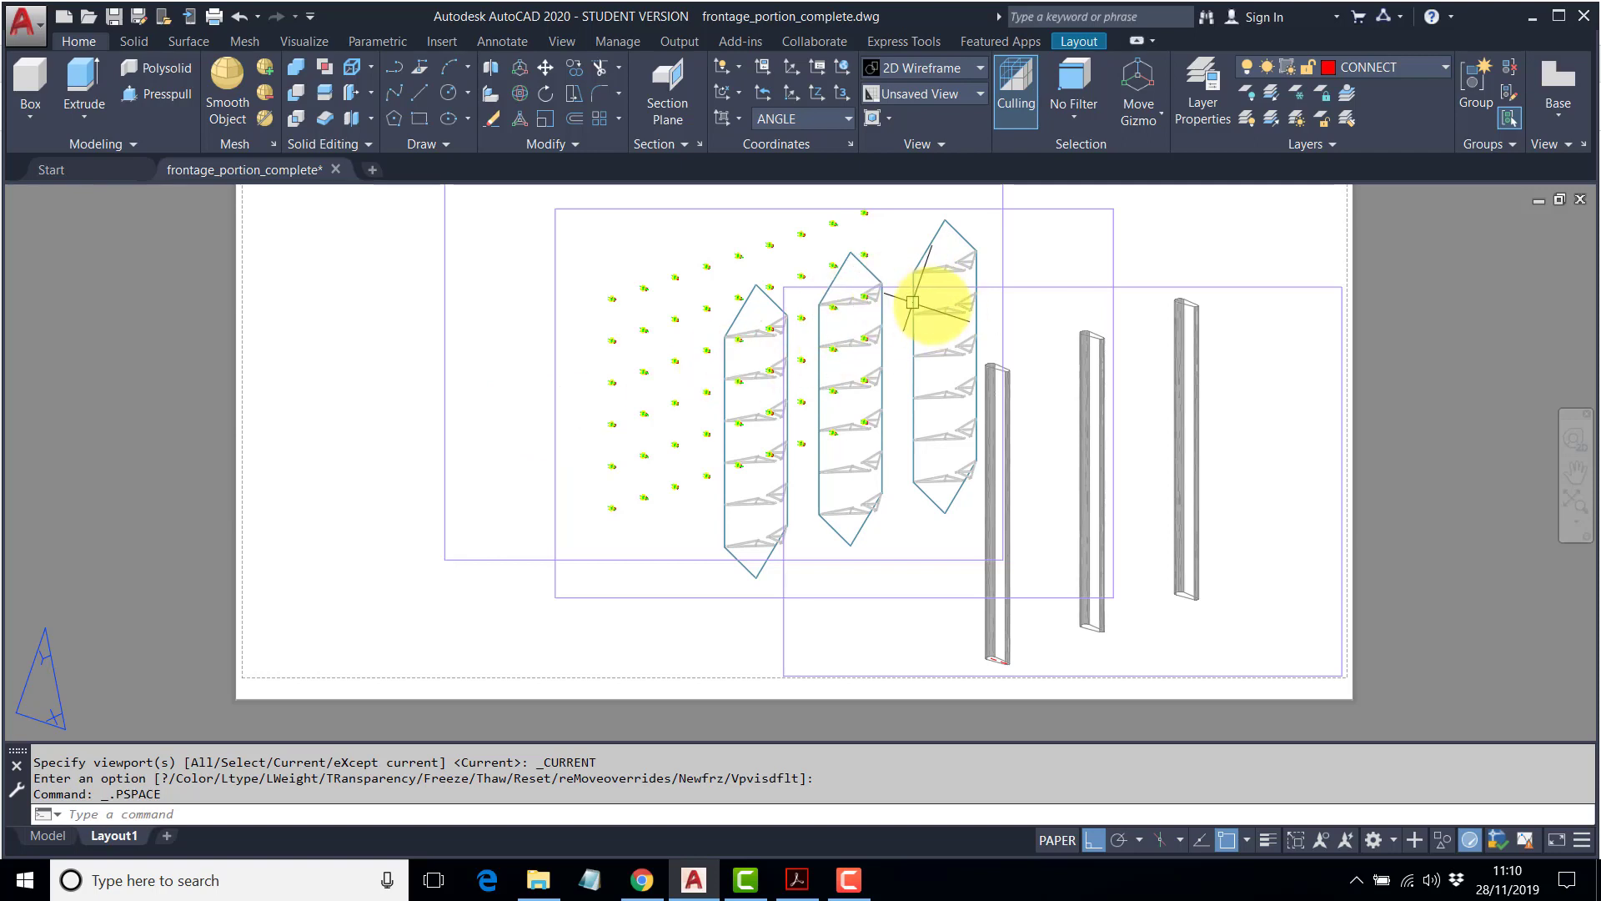
text(m)
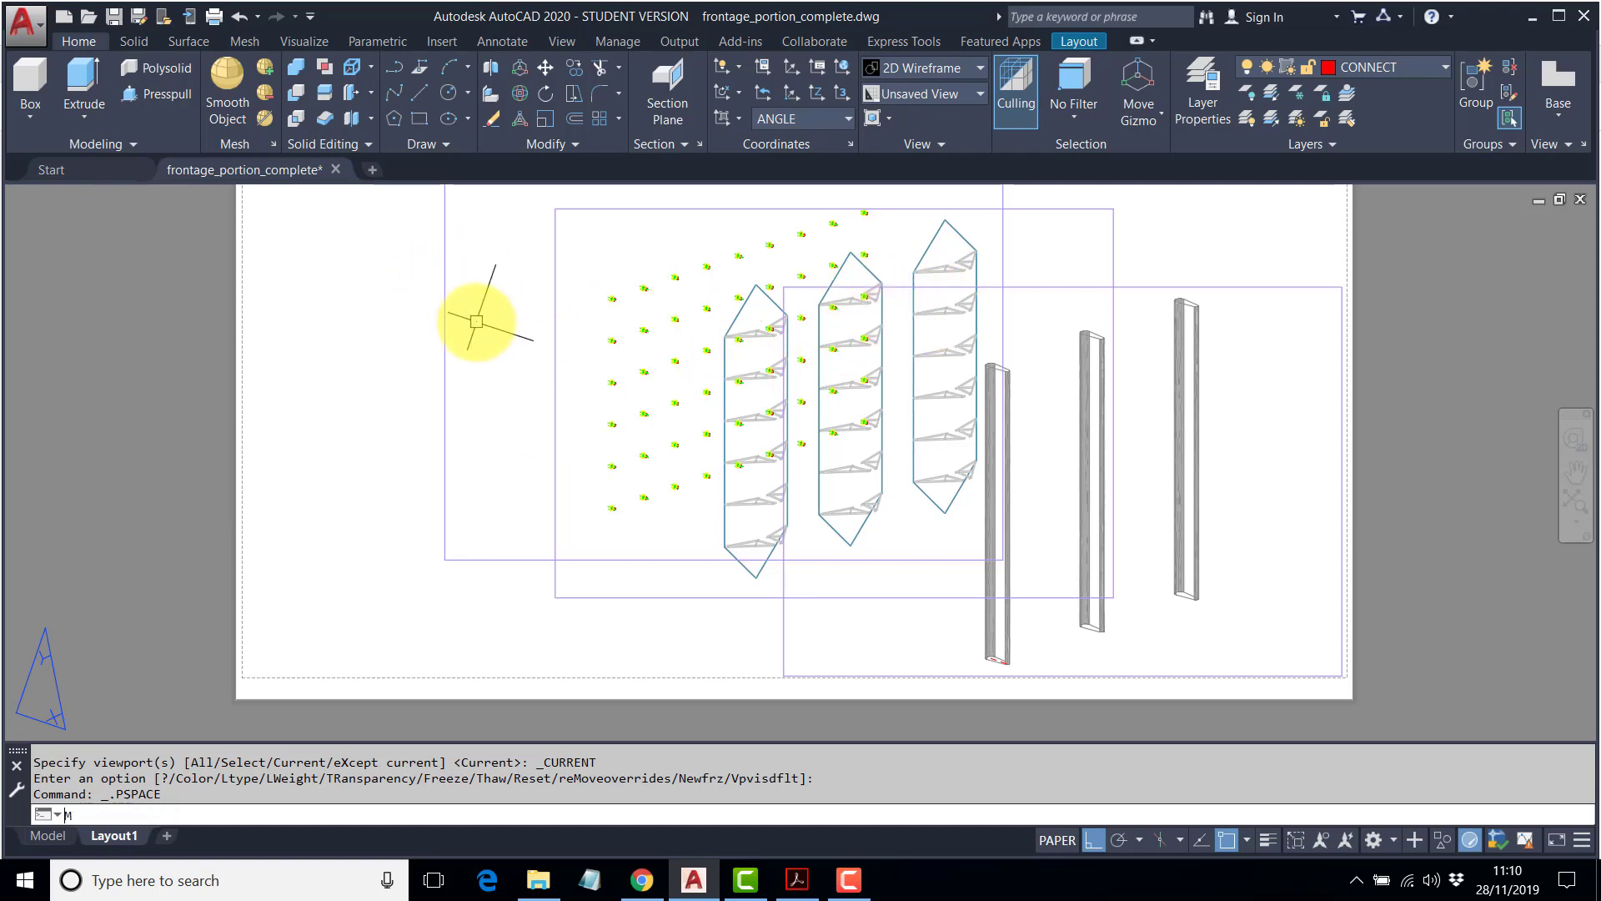
key(Return)
click(448, 313)
key(Return)
click(333, 331)
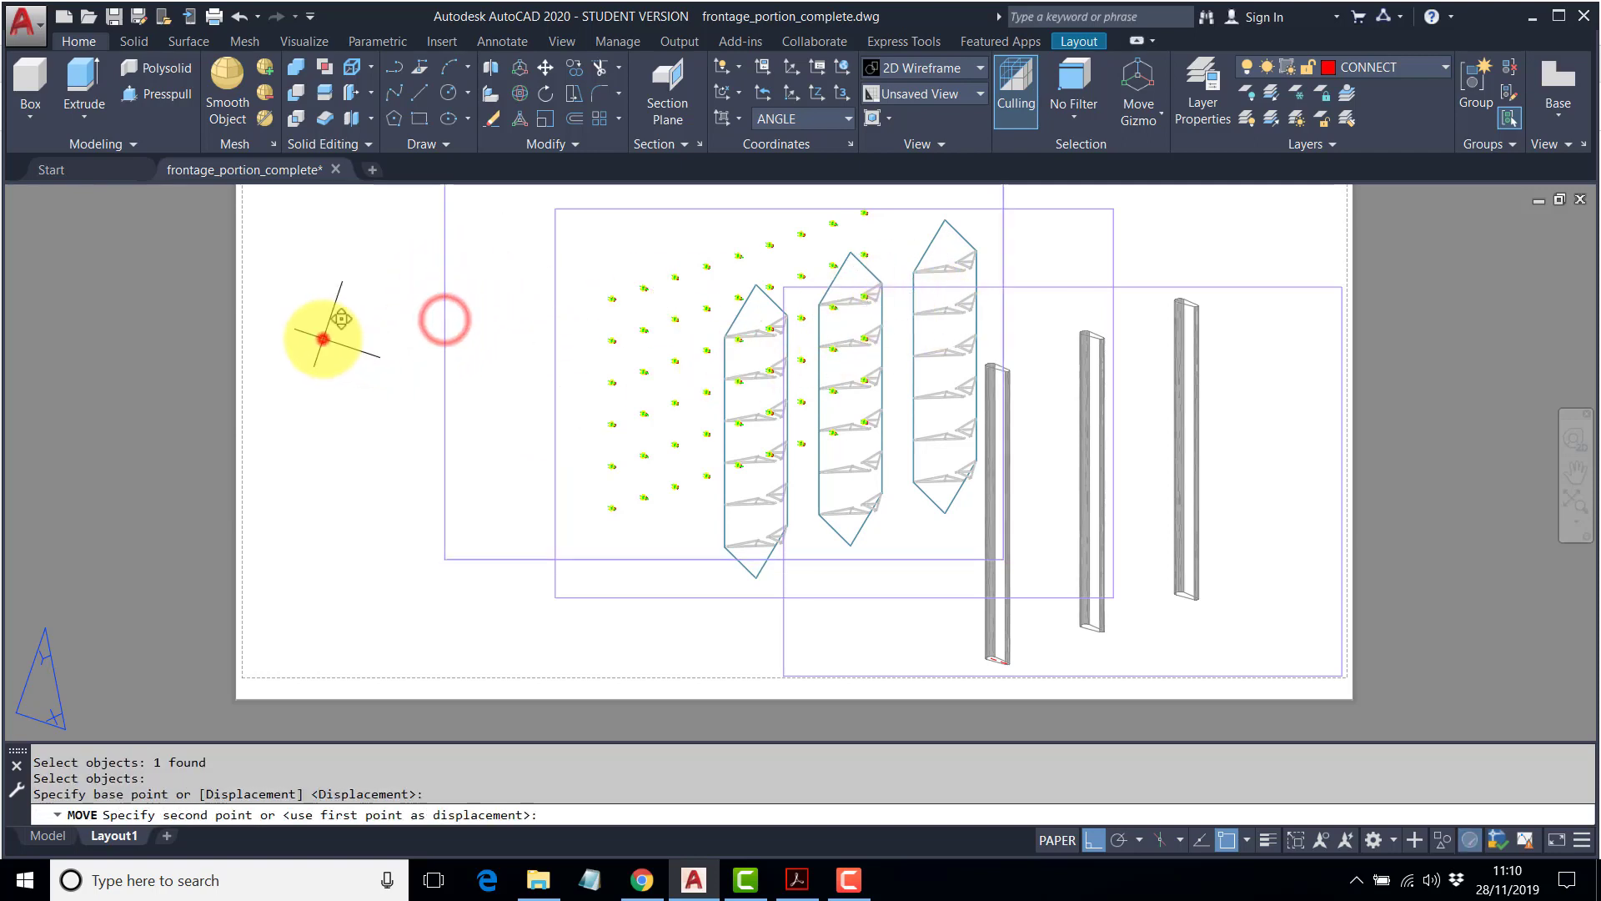
click(341, 351)
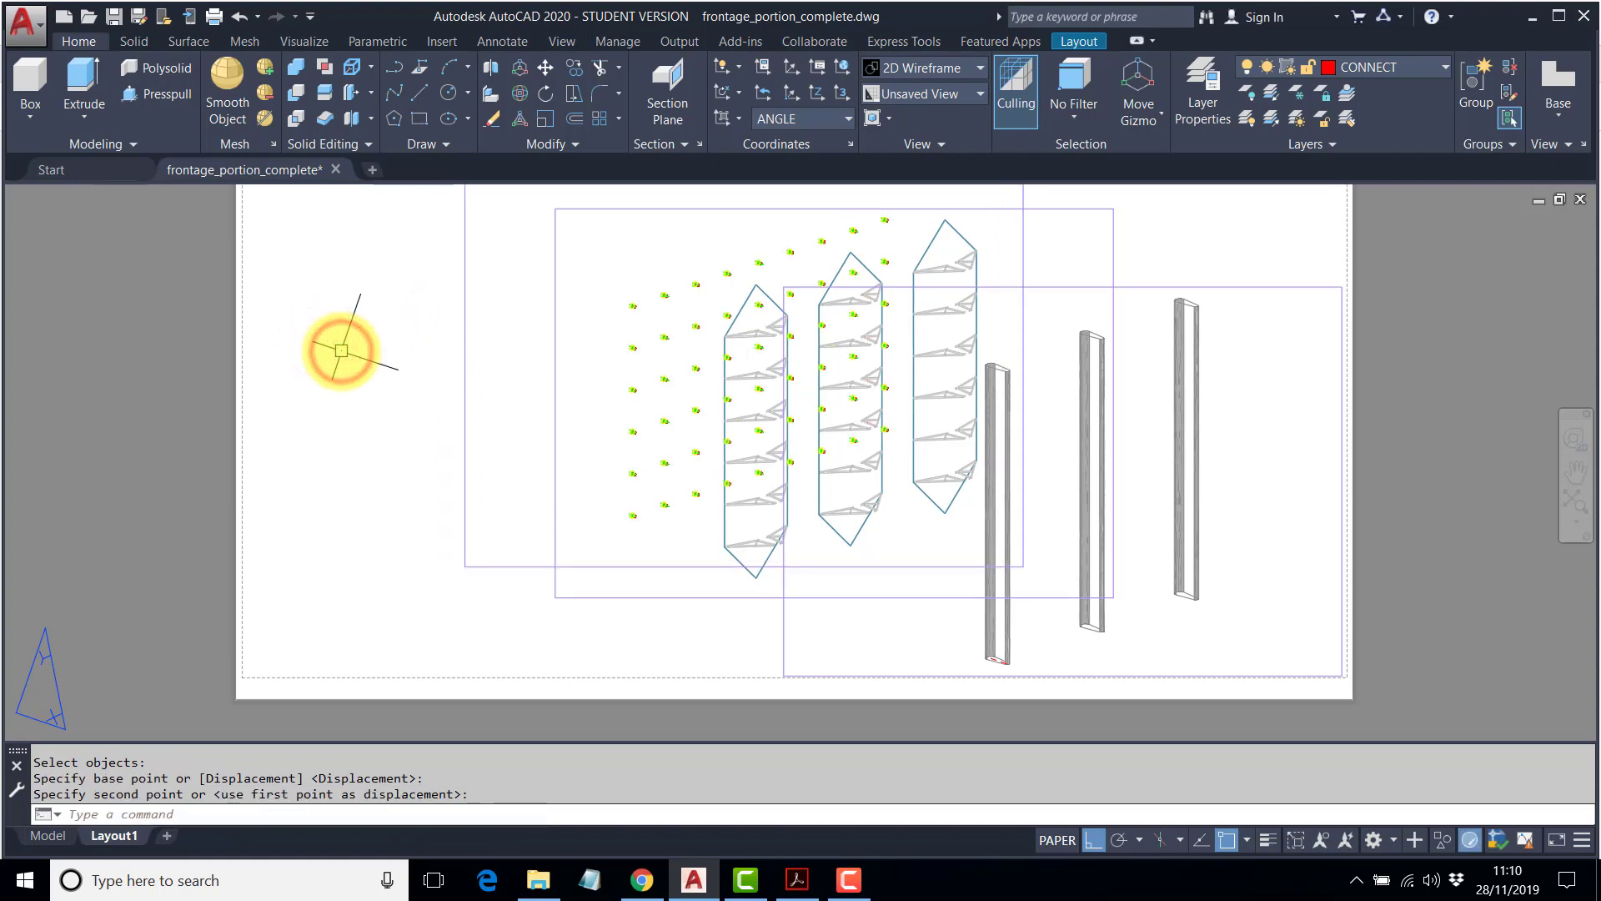
Try to move the bolt, boss and disc viewport at 0° along the ANGLE UCS's X axis until it nearly meets the arm-and-cable viewport.
key(Return)
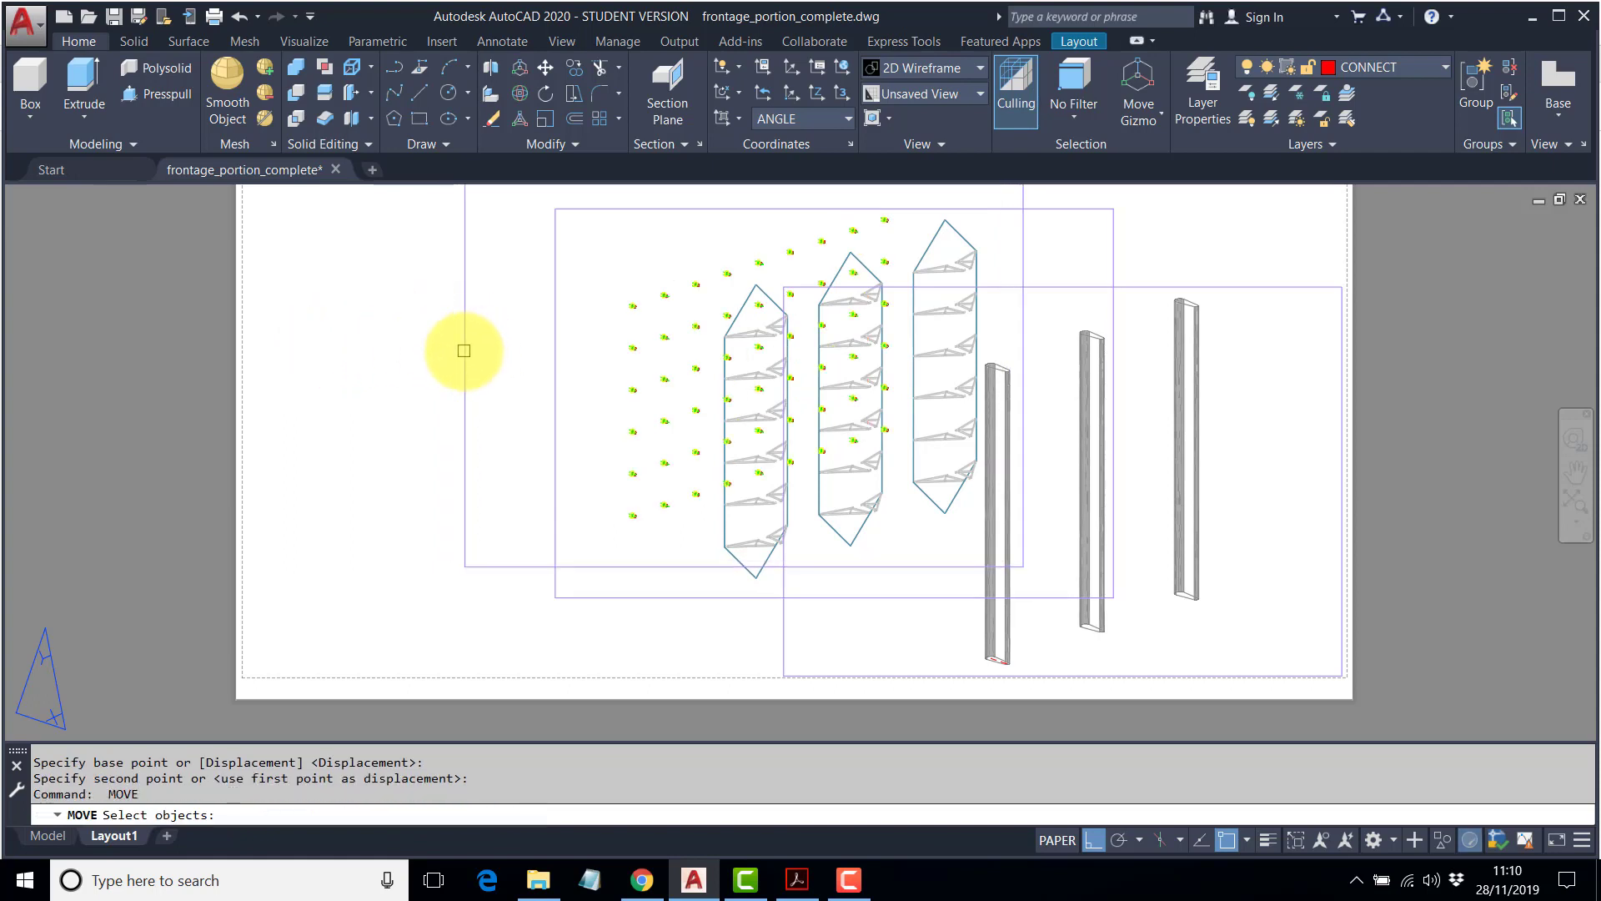
click(464, 350)
key(Return)
click(341, 344)
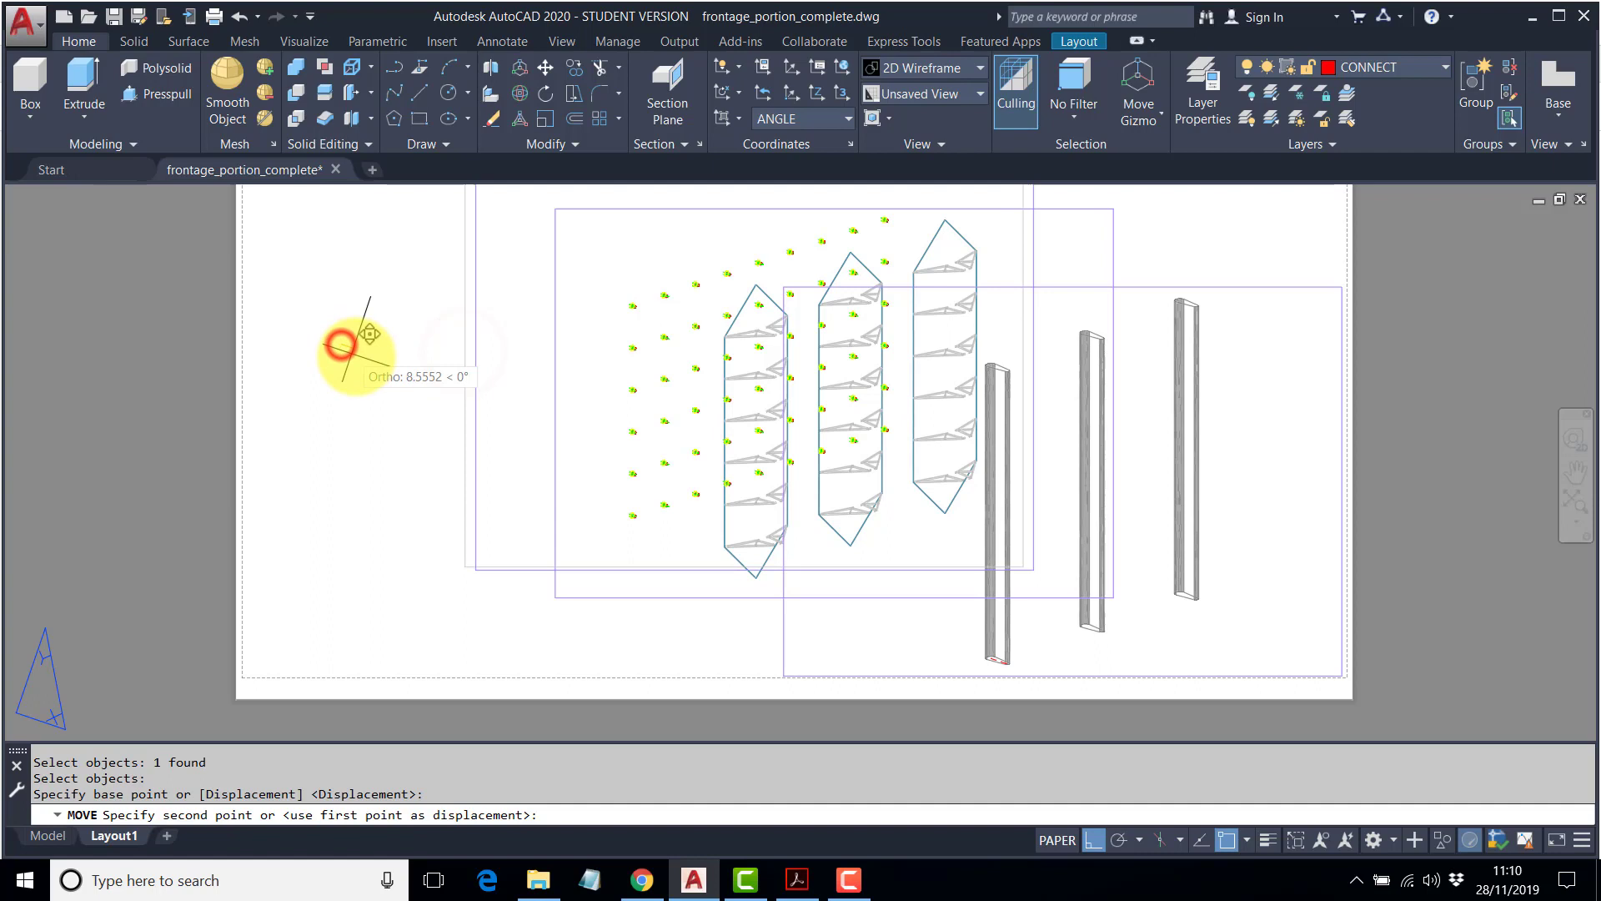
click(399, 385)
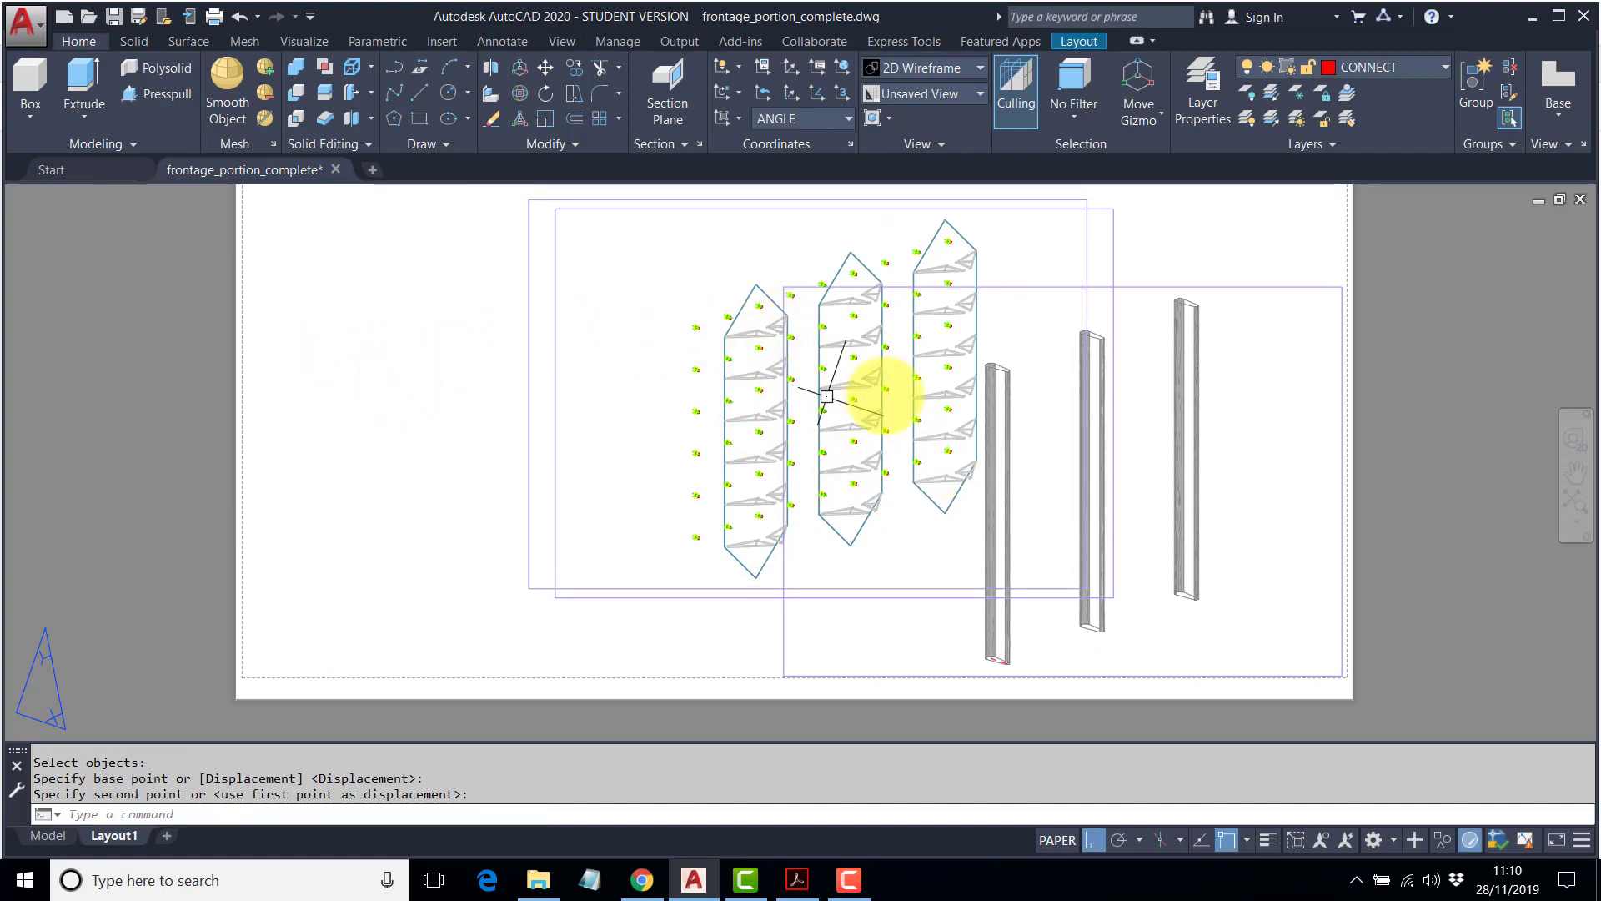
Cancel the repeated Move command and undo the last move of the bolt, boss and disc viewport.
key(Return)
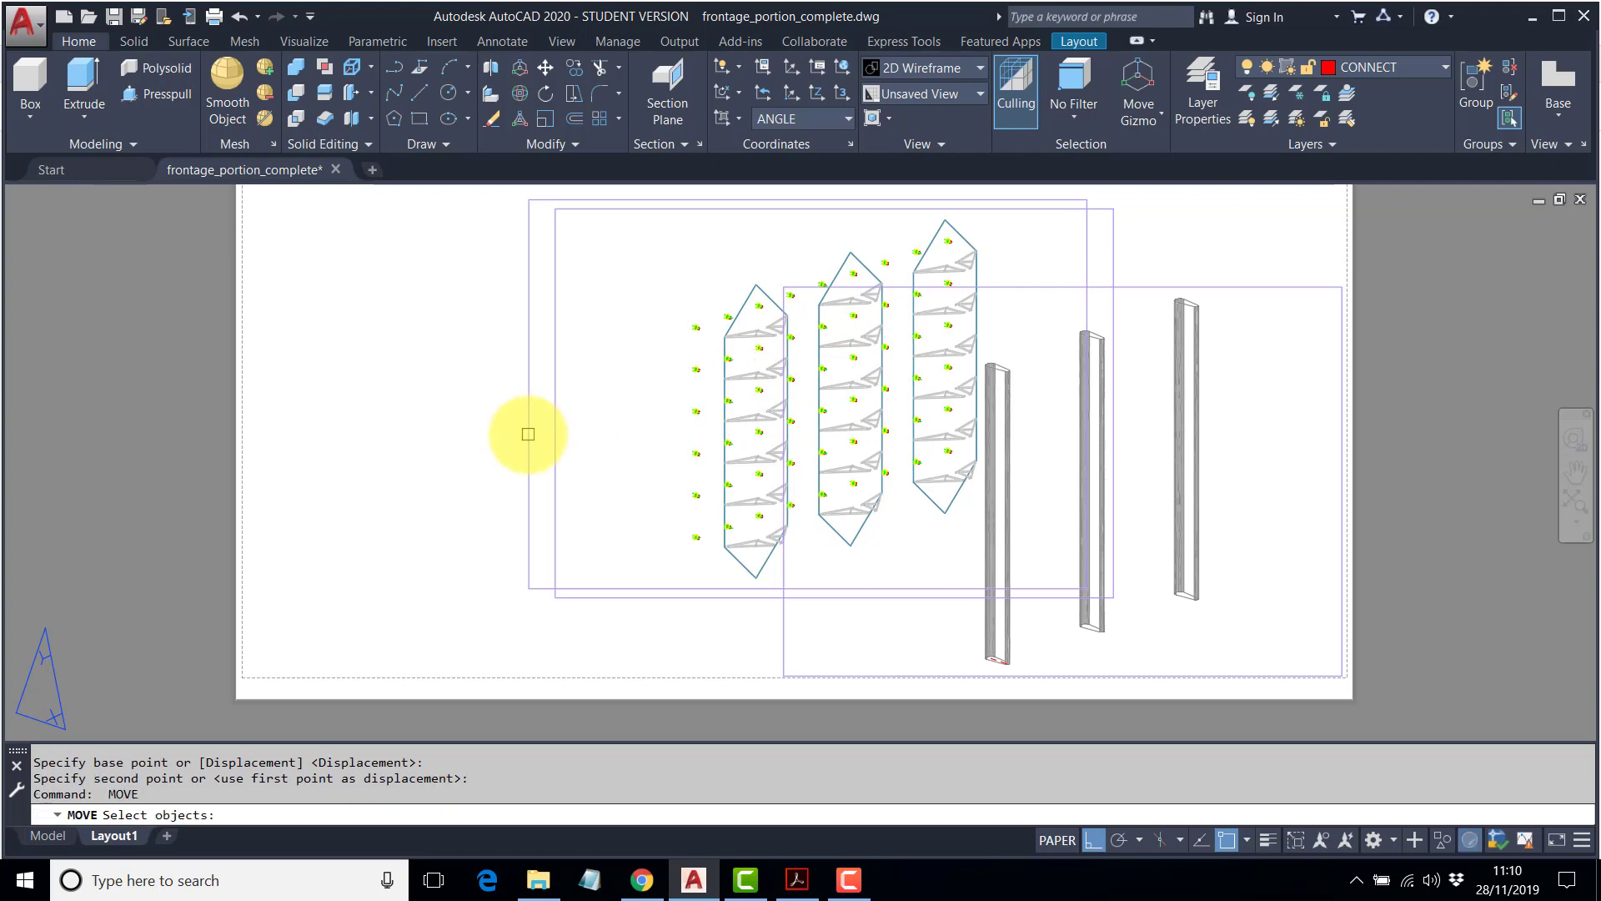
key(Escape)
text(u)
key(Return)
text(u)
key(Return)
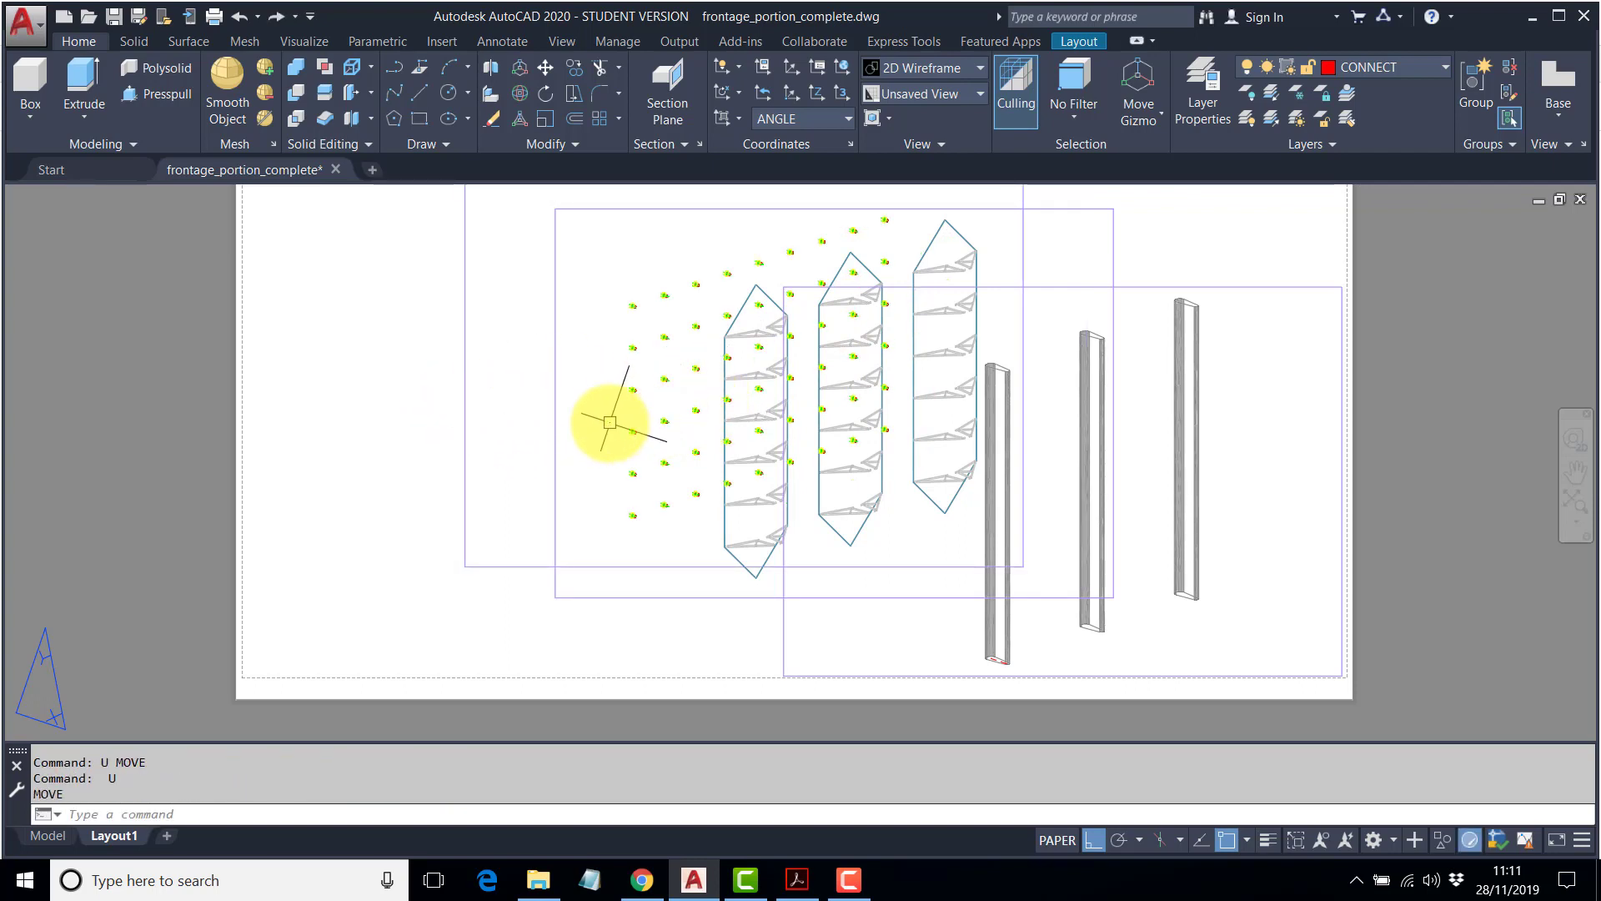
Move the bolt, boss and disc viewport a short distance at 0° along the ANGLE UCS's X axis.
text(m)
key(Return)
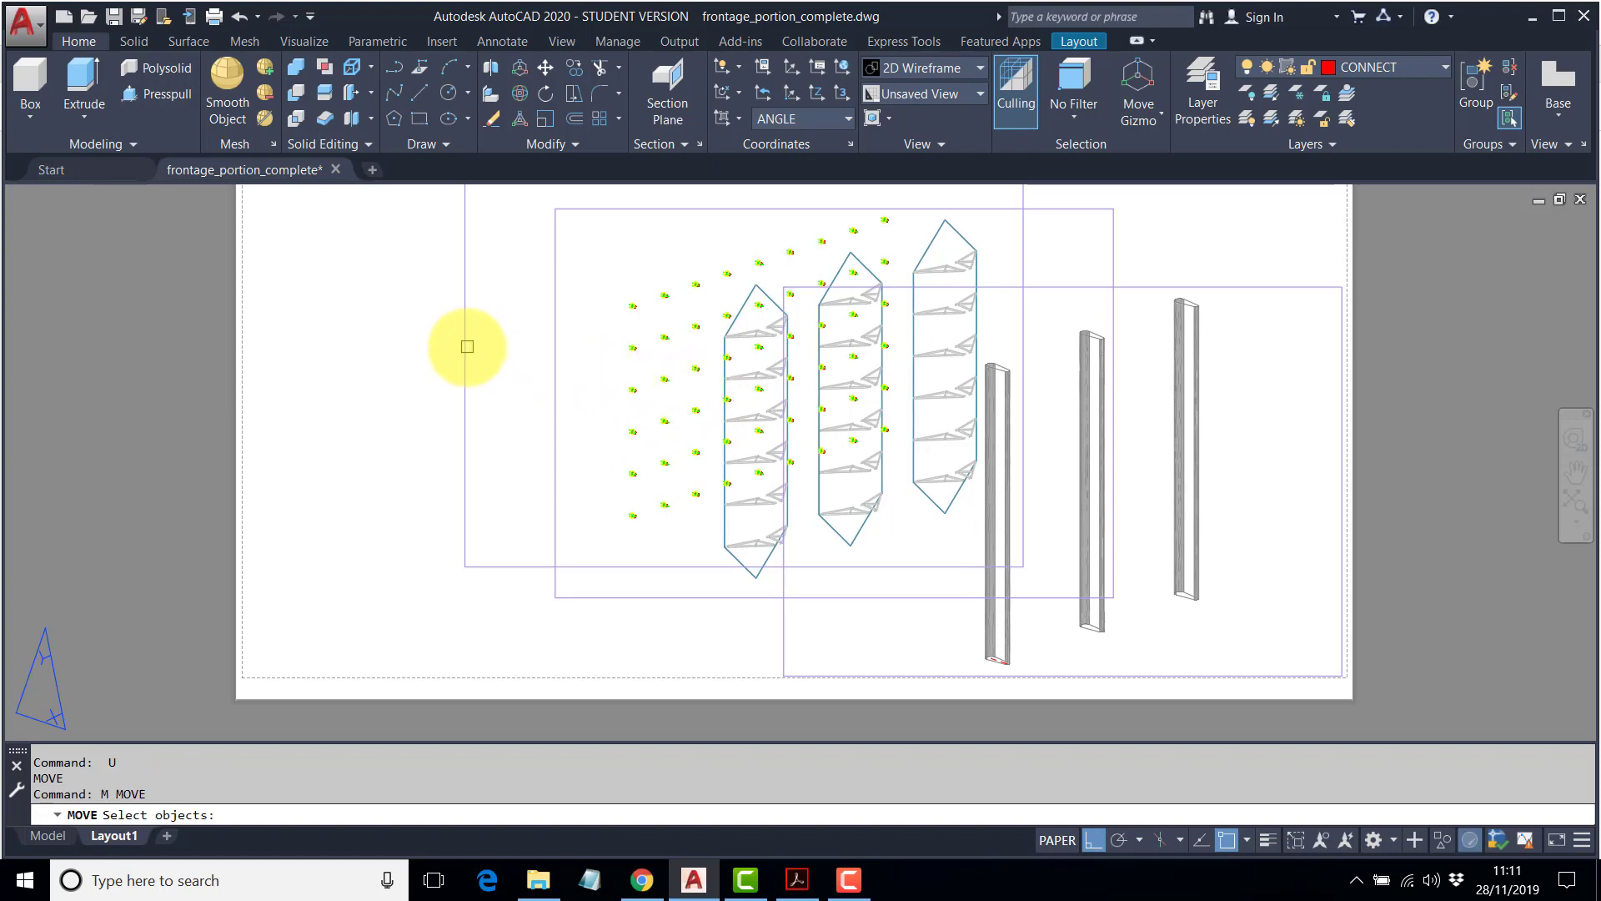
click(465, 346)
key(Return)
click(338, 347)
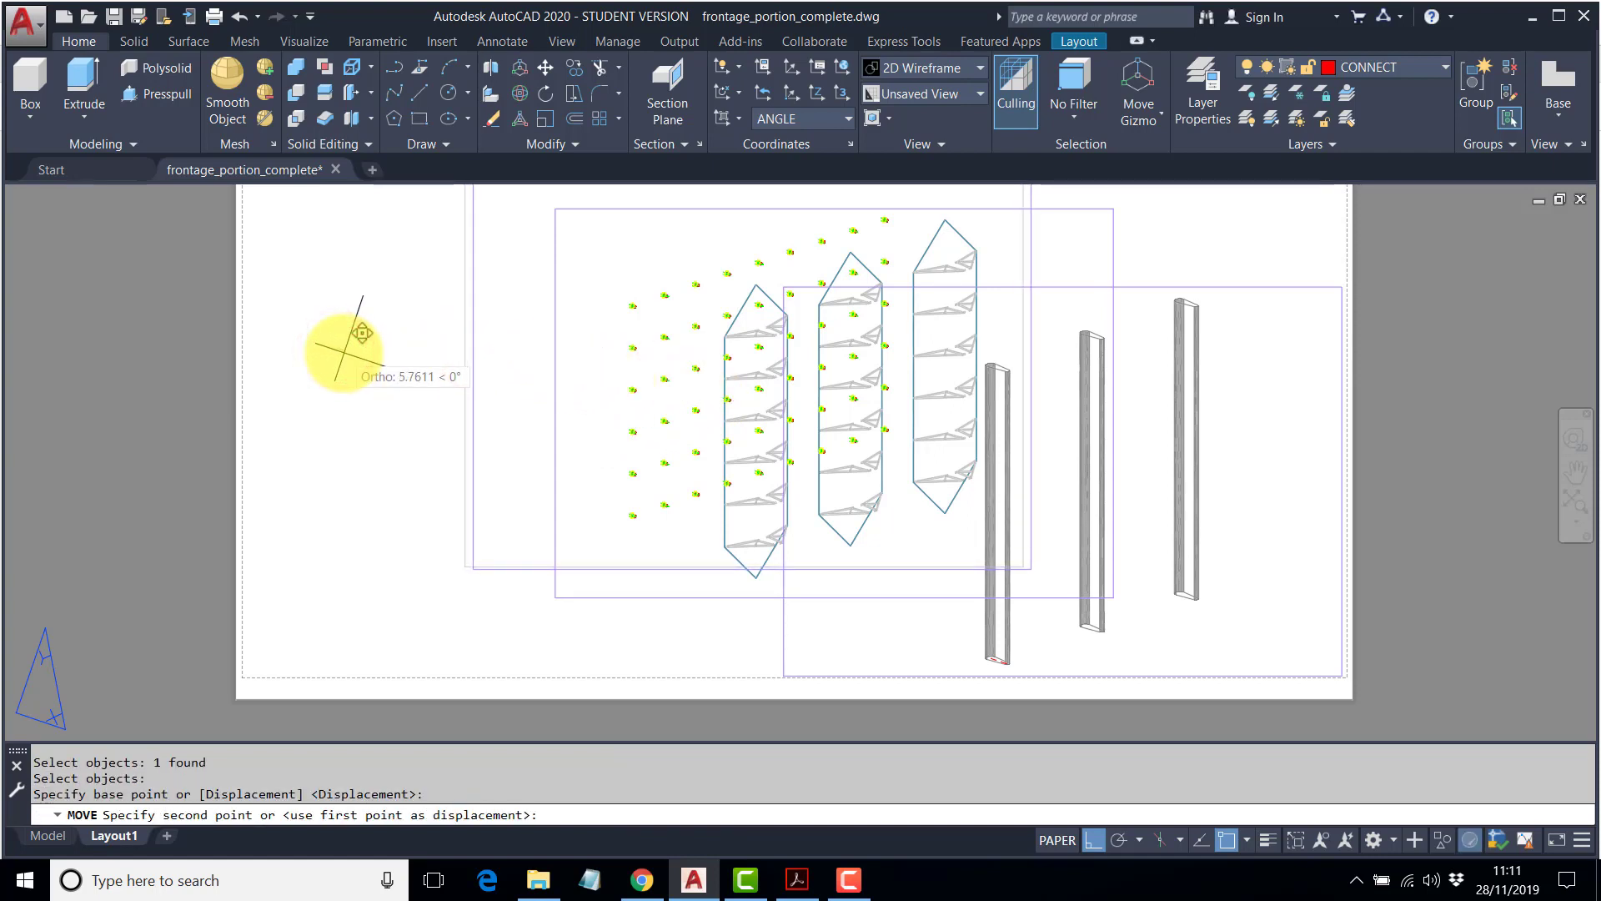
click(343, 351)
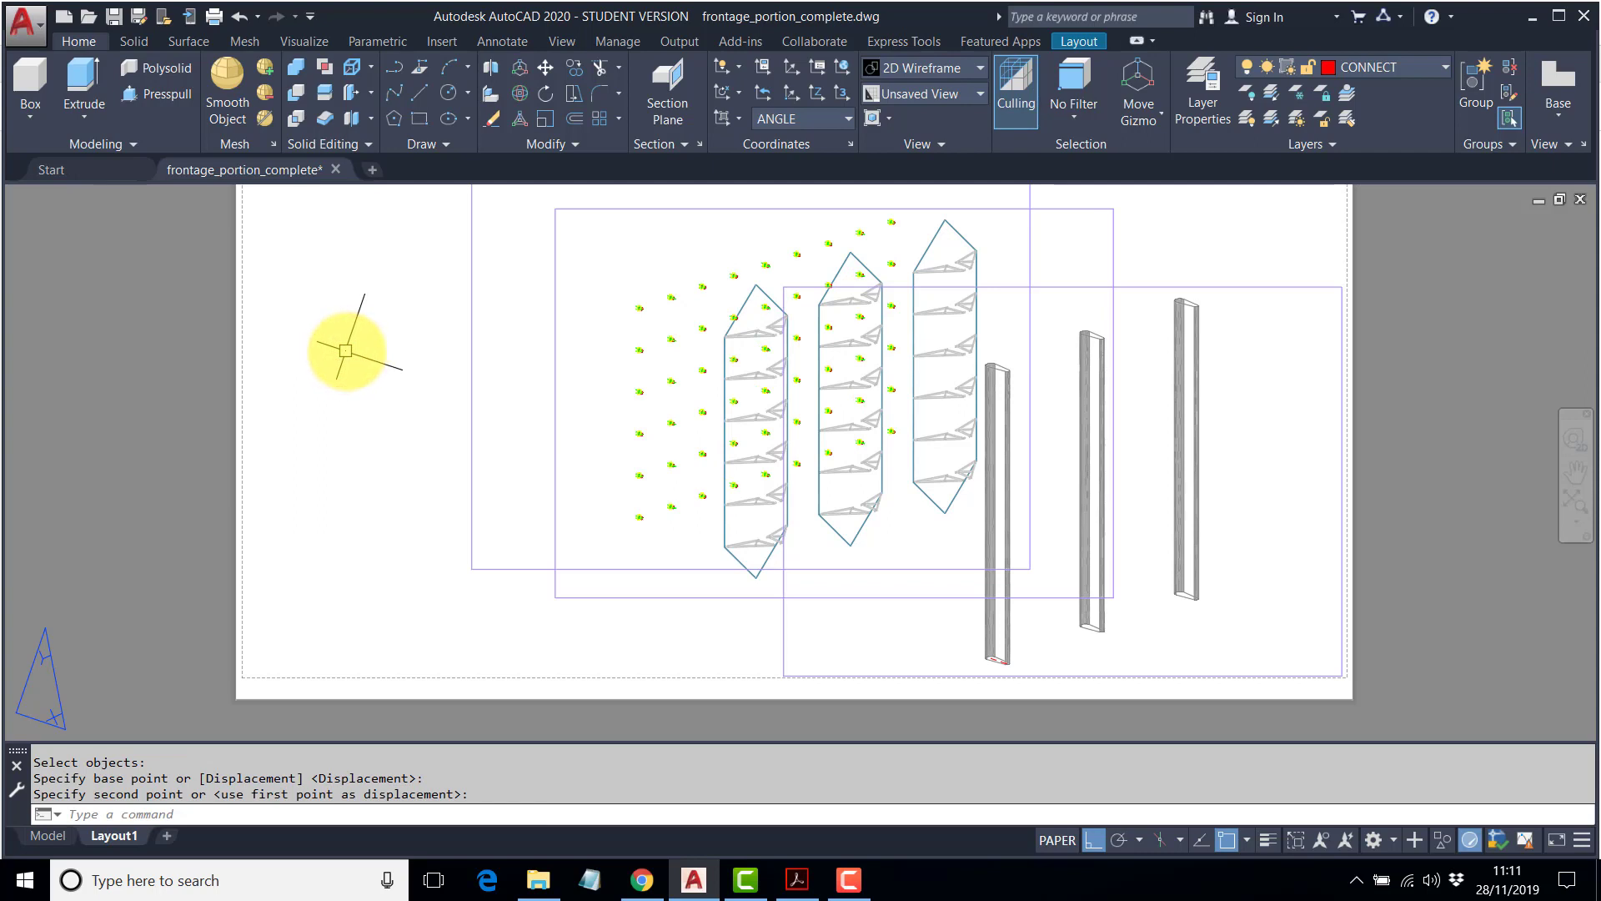
Nudge the bolt, boss and disc viewport at 0° along the ANGLE UCS's X axis in two further small moves.
key(Return)
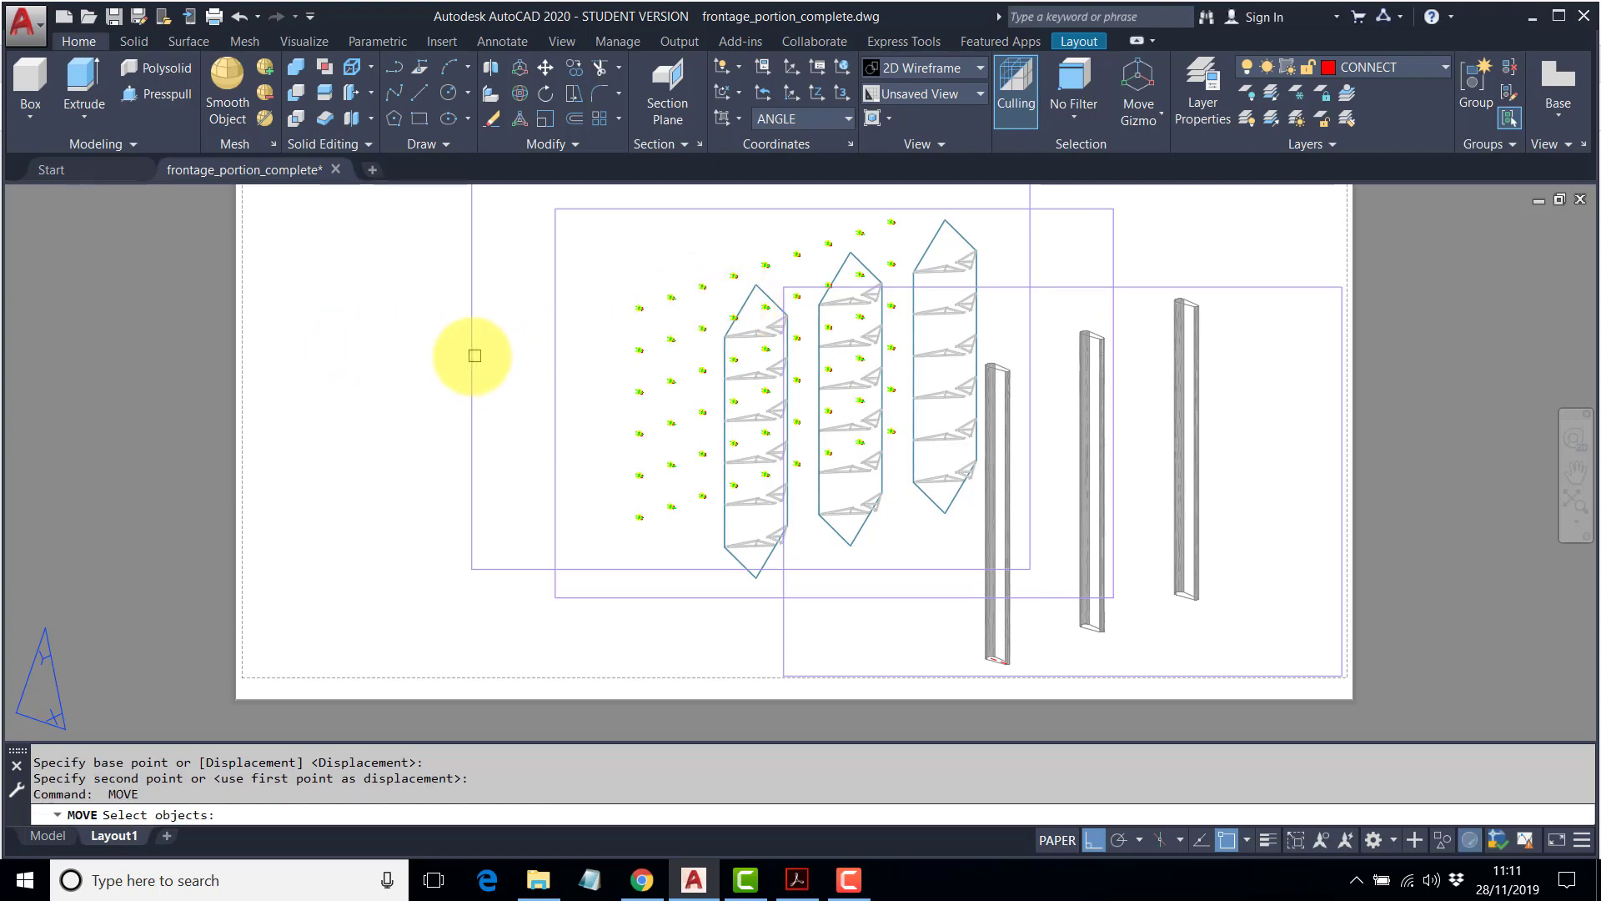
click(475, 355)
key(Return)
click(409, 364)
click(415, 369)
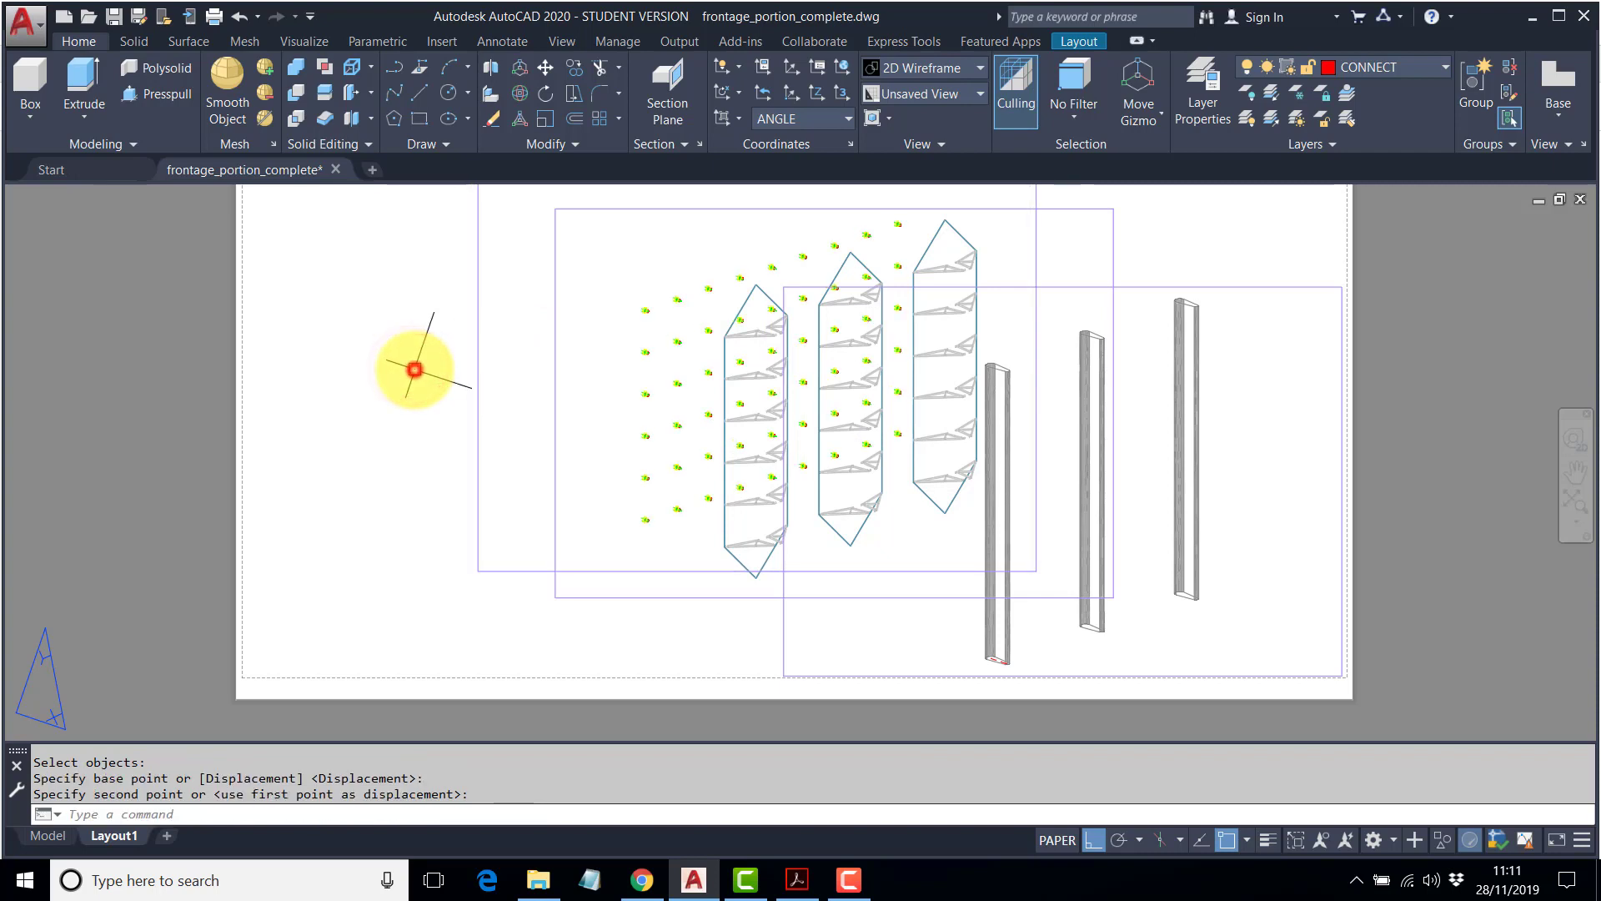
key(Return)
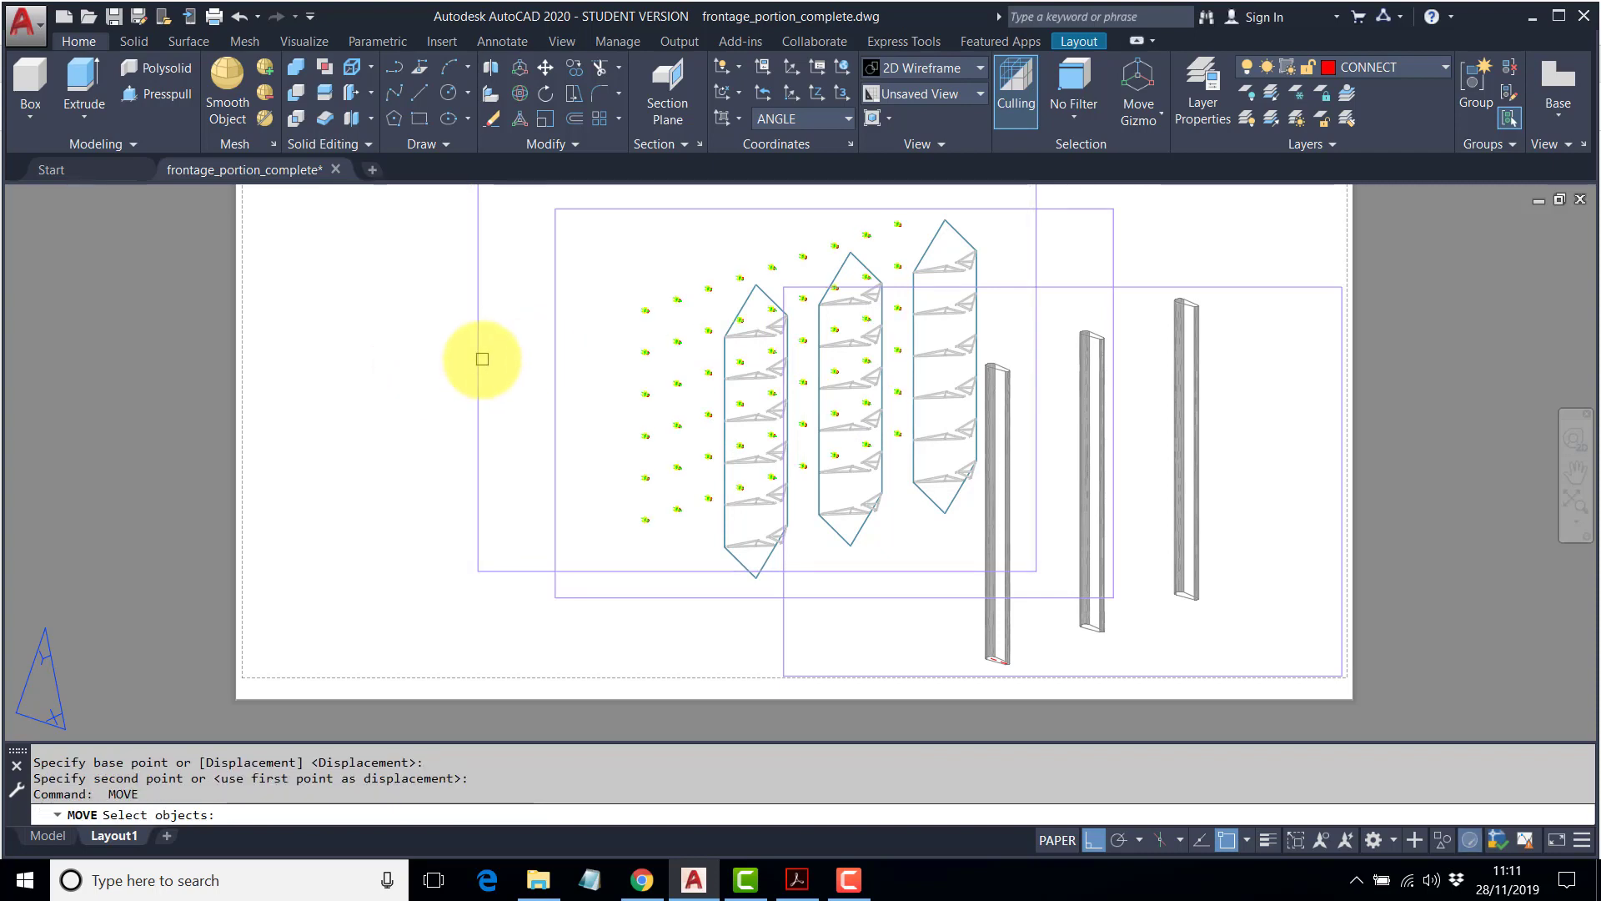
click(477, 363)
key(Return)
click(393, 352)
click(396, 355)
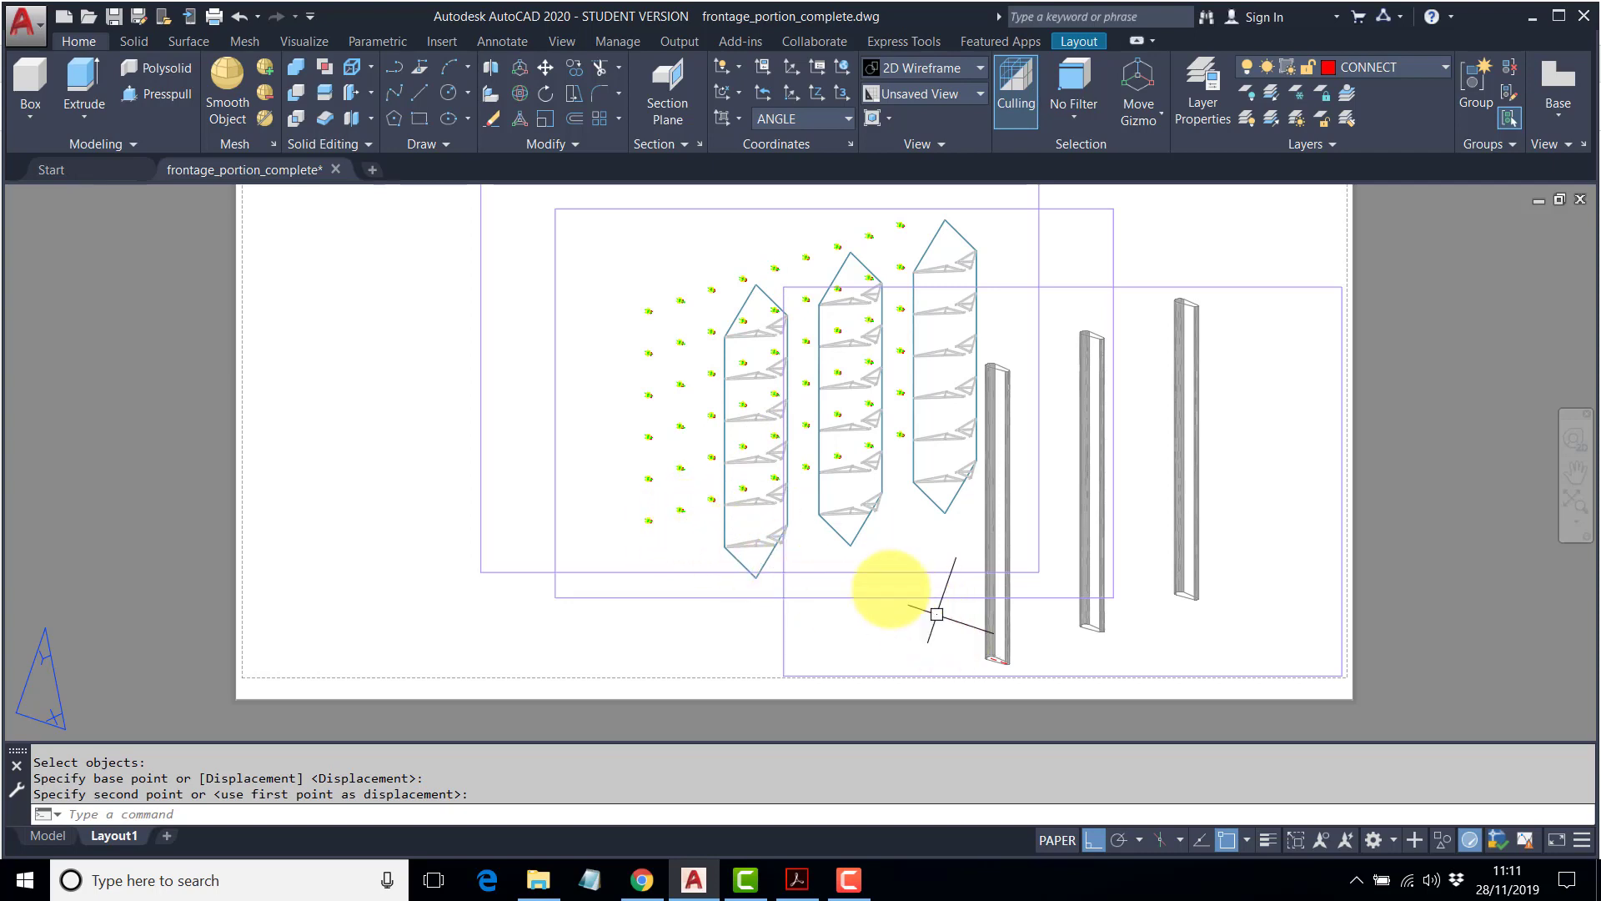
Copy the bolt, boss and disc viewport at 180° along the ANGLE UCS's X axis, away from the arms and columns.
middle_drag(716, 358, 719, 416)
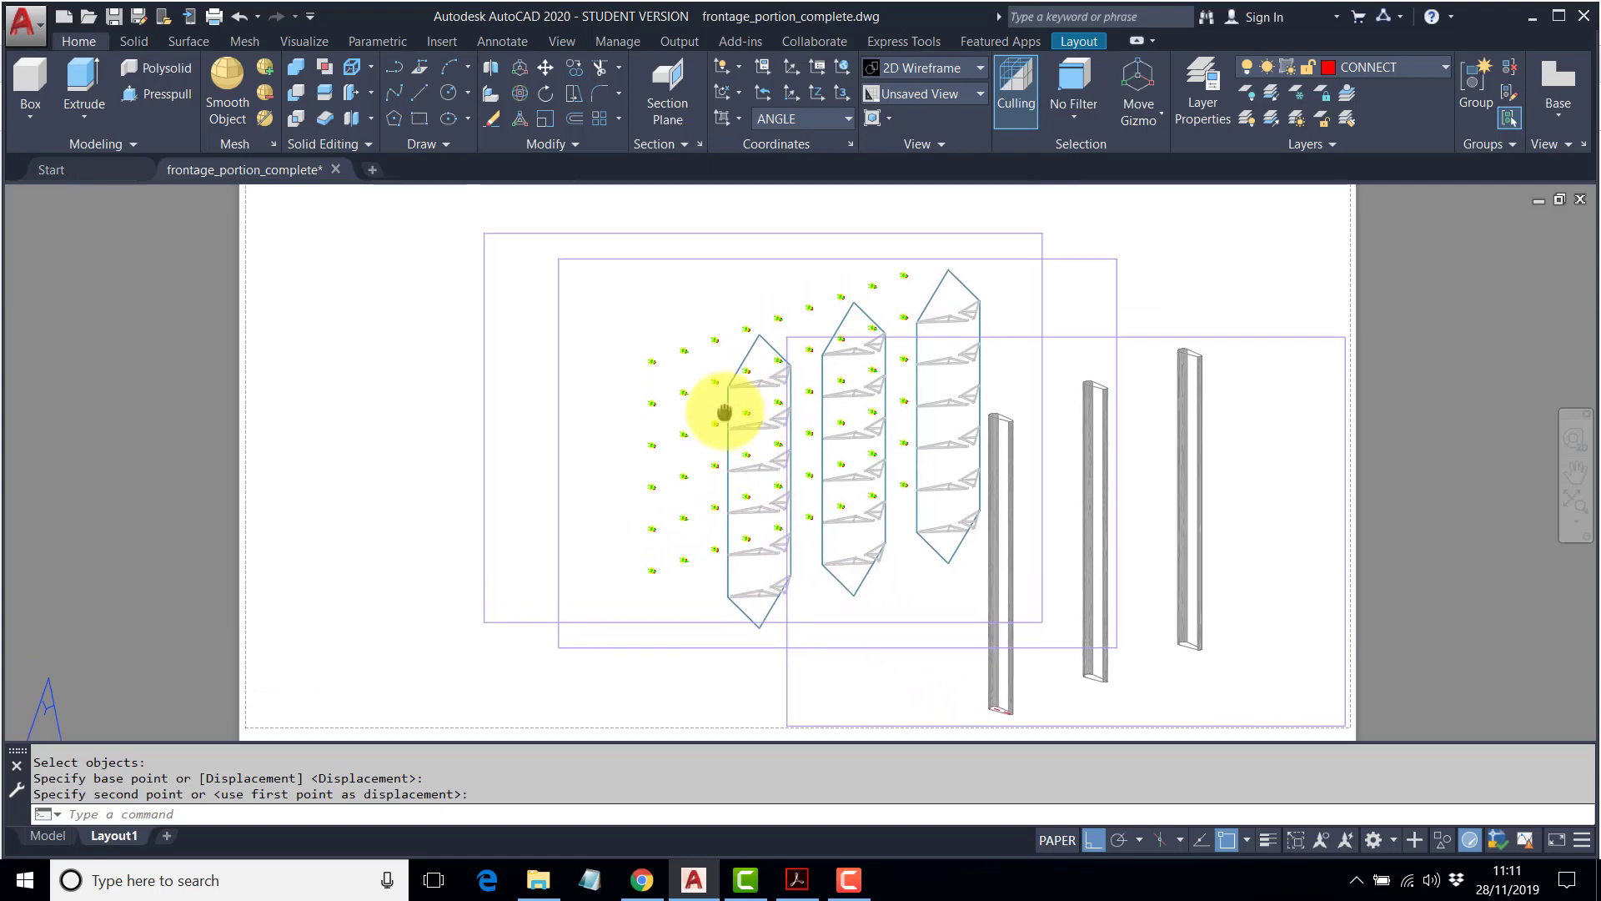
key(Escape)
key(Escape)
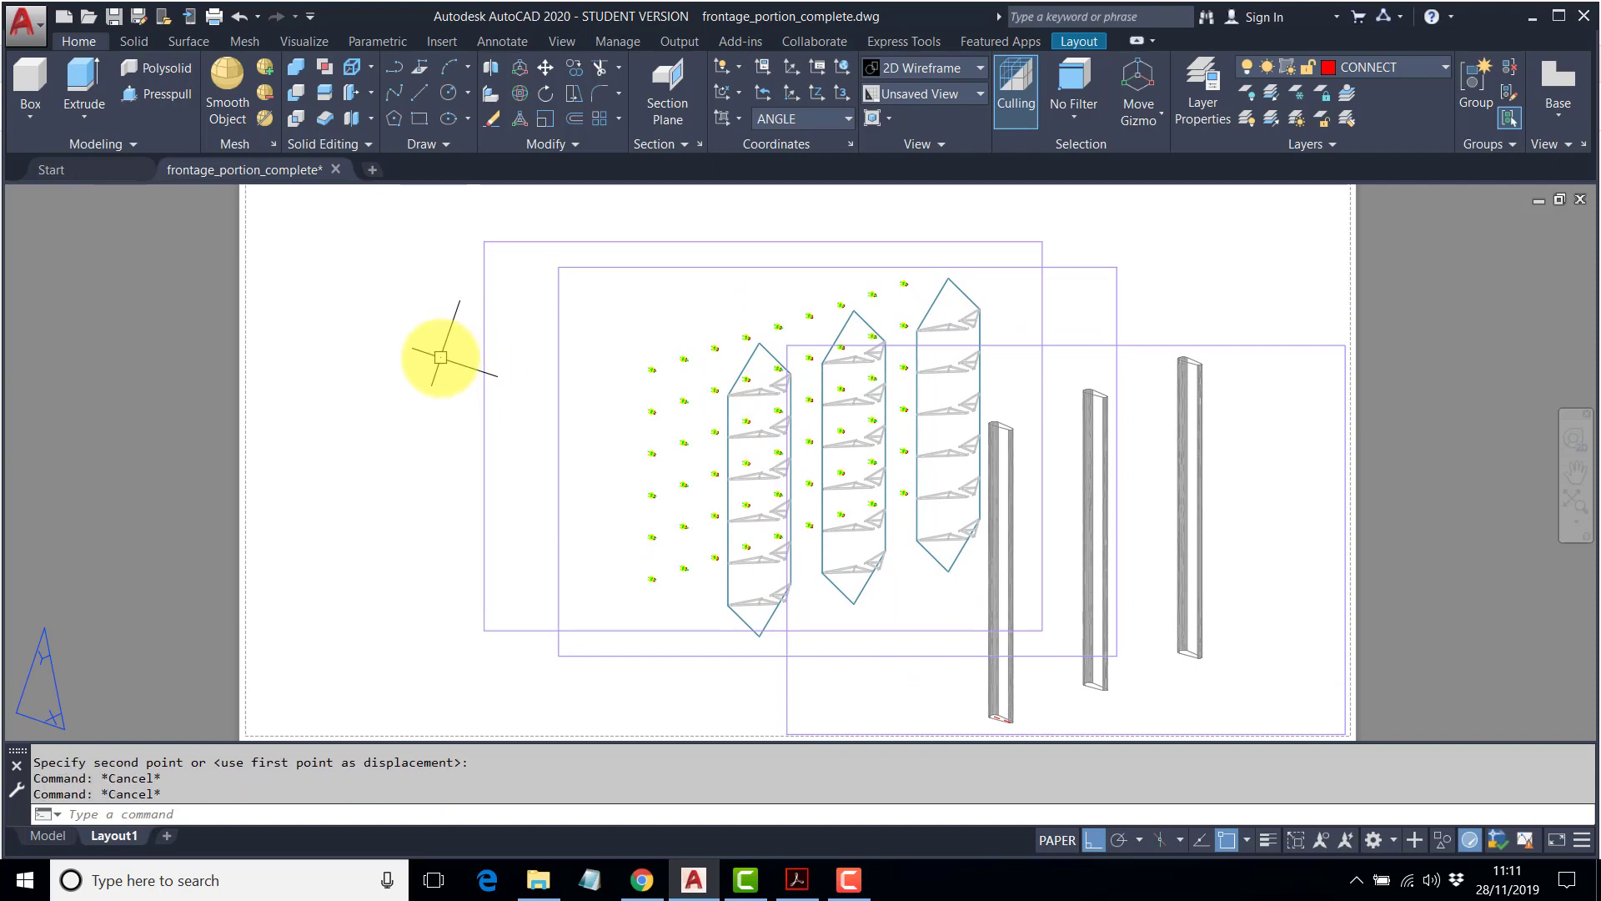
text(cp)
key(Return)
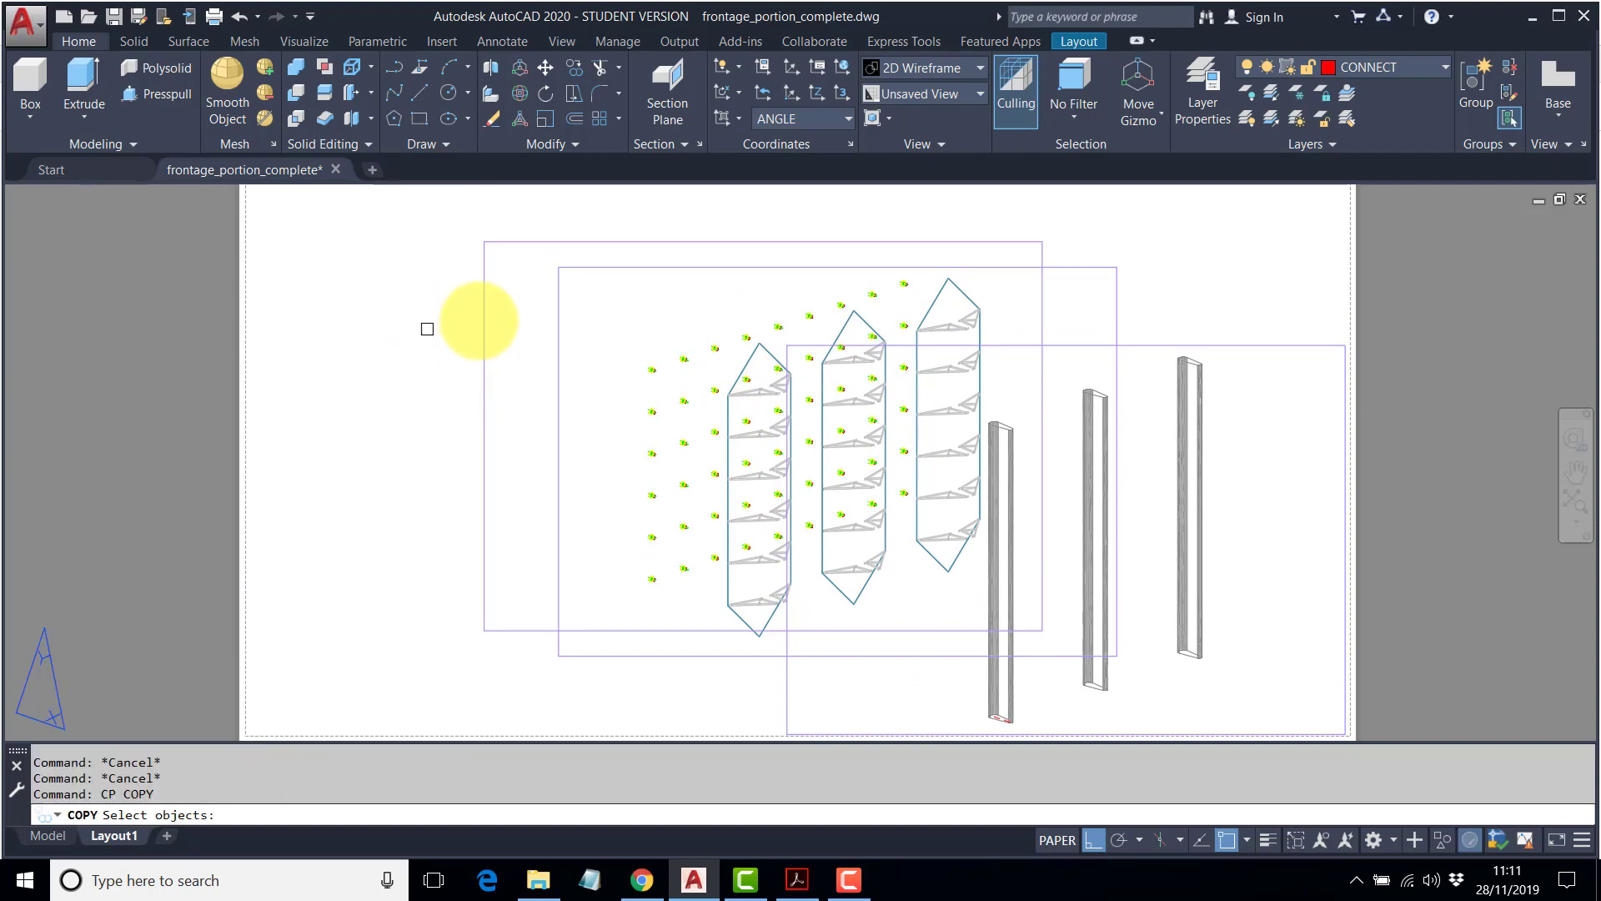
click(485, 359)
key(Return)
click(420, 525)
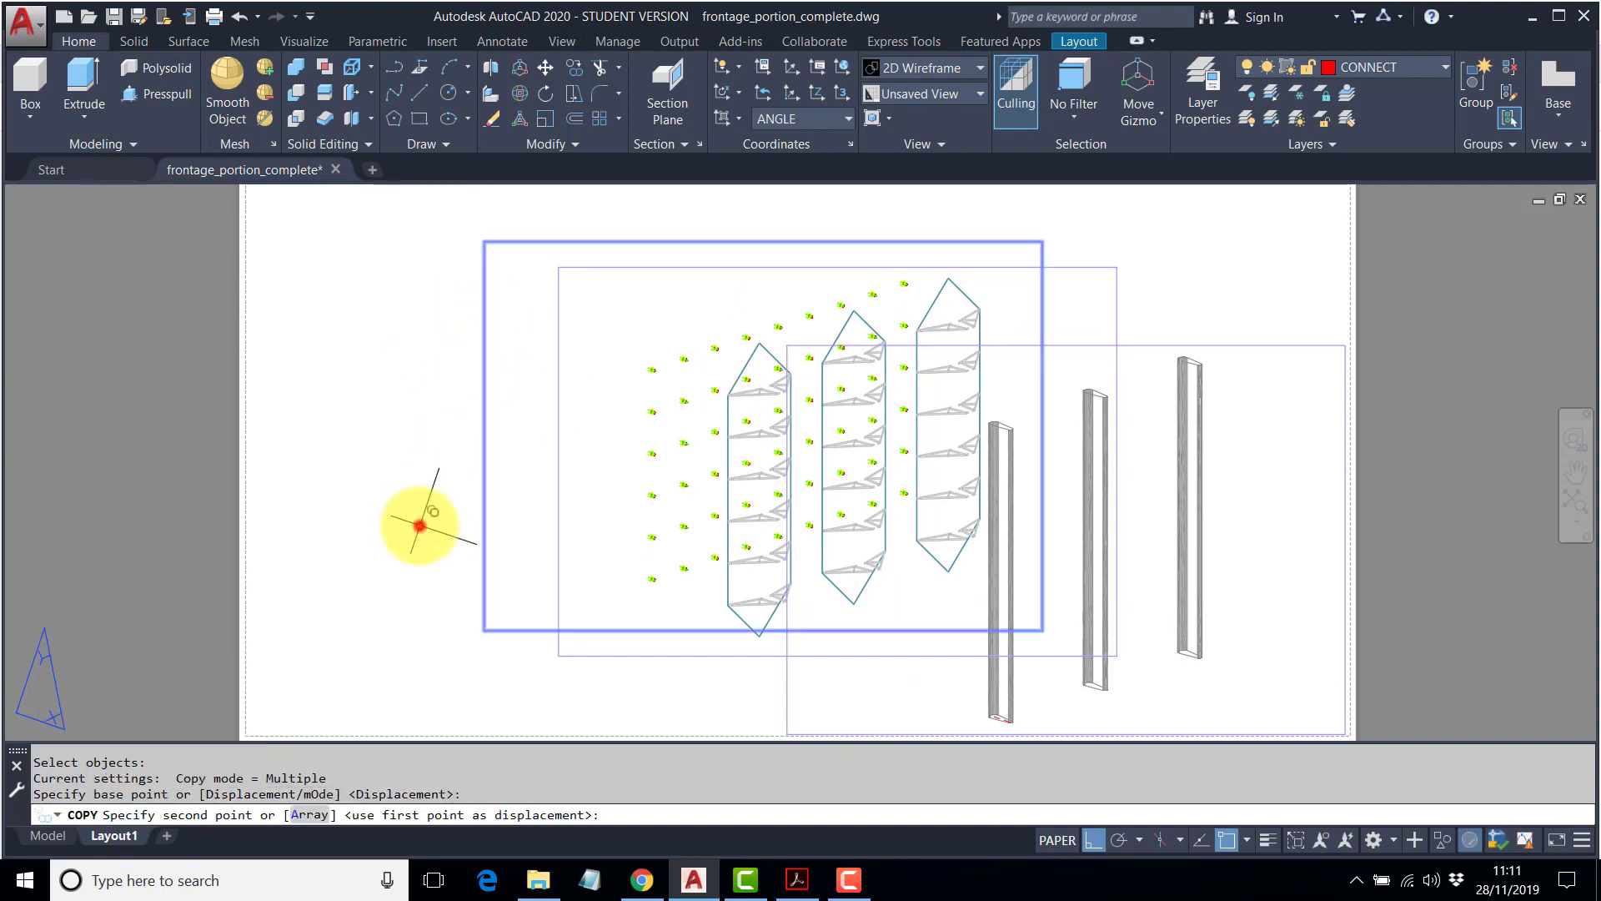
click(251, 396)
right_click(250, 394)
In the new viewport copy, freeze layer 0, thaw layer GLASS, and return to paper space.
middle_drag(386, 329, 428, 445)
double_click(437, 324)
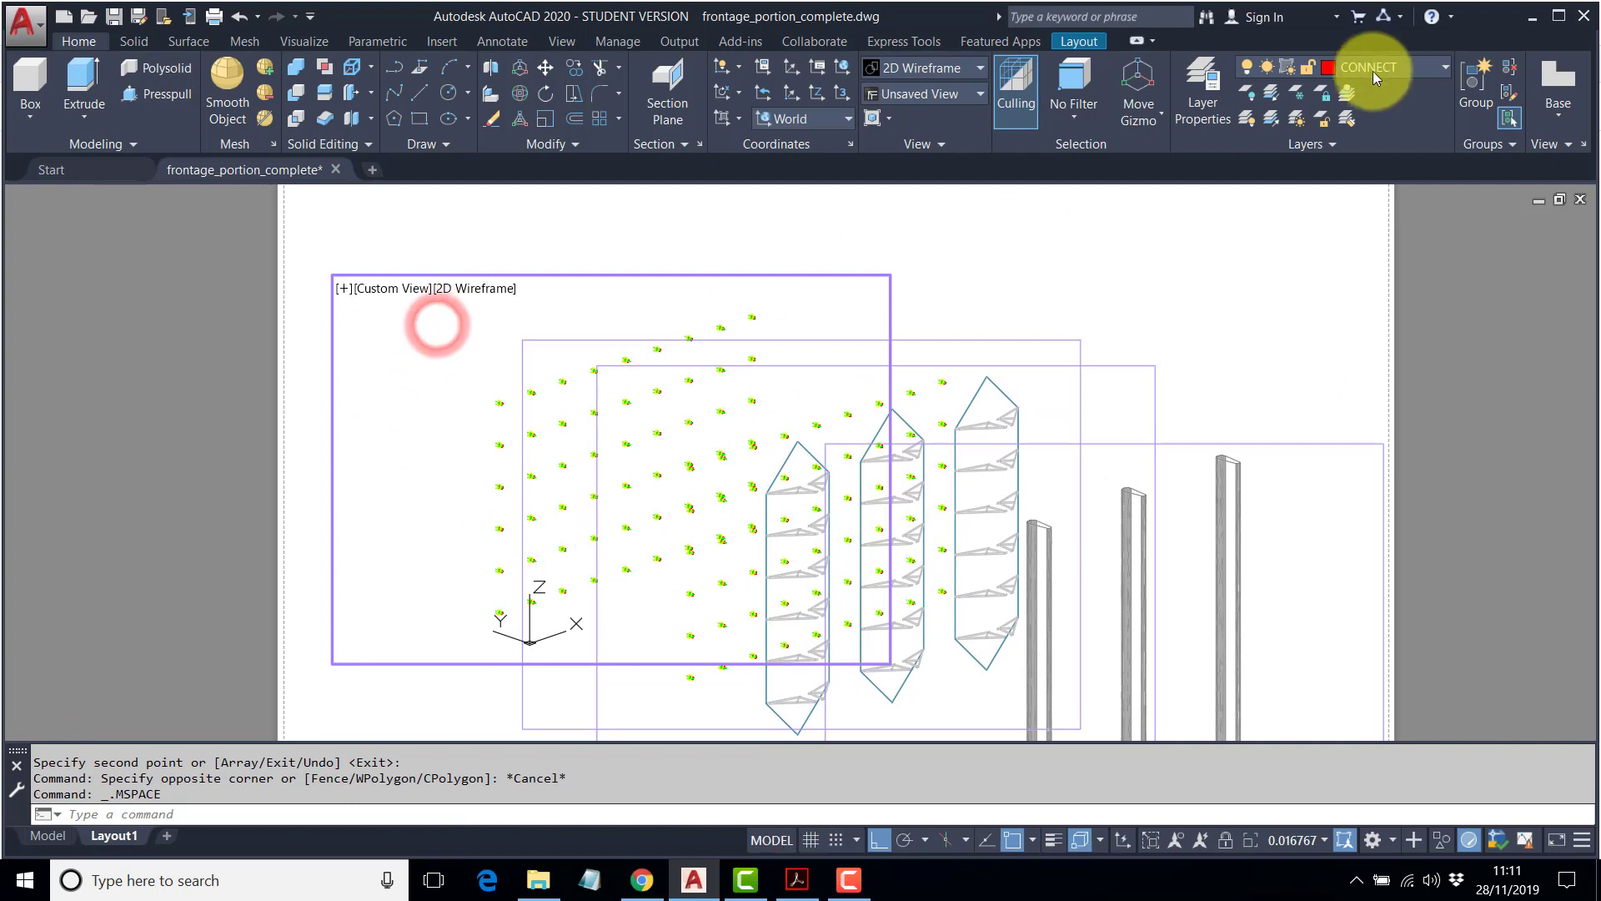
click(1431, 72)
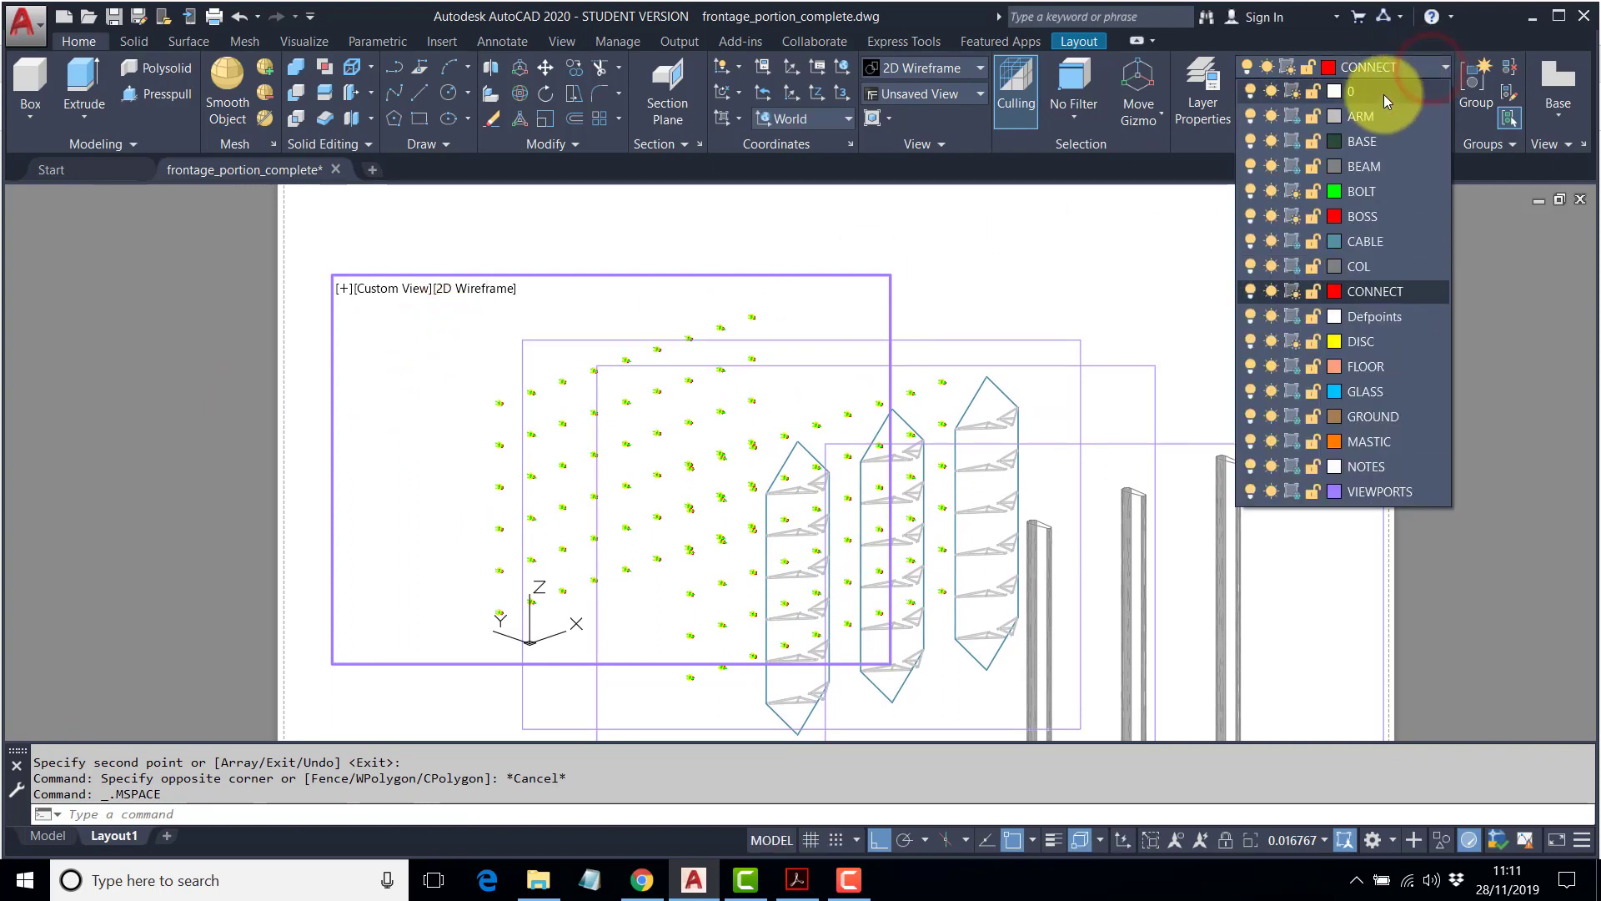
click(1296, 94)
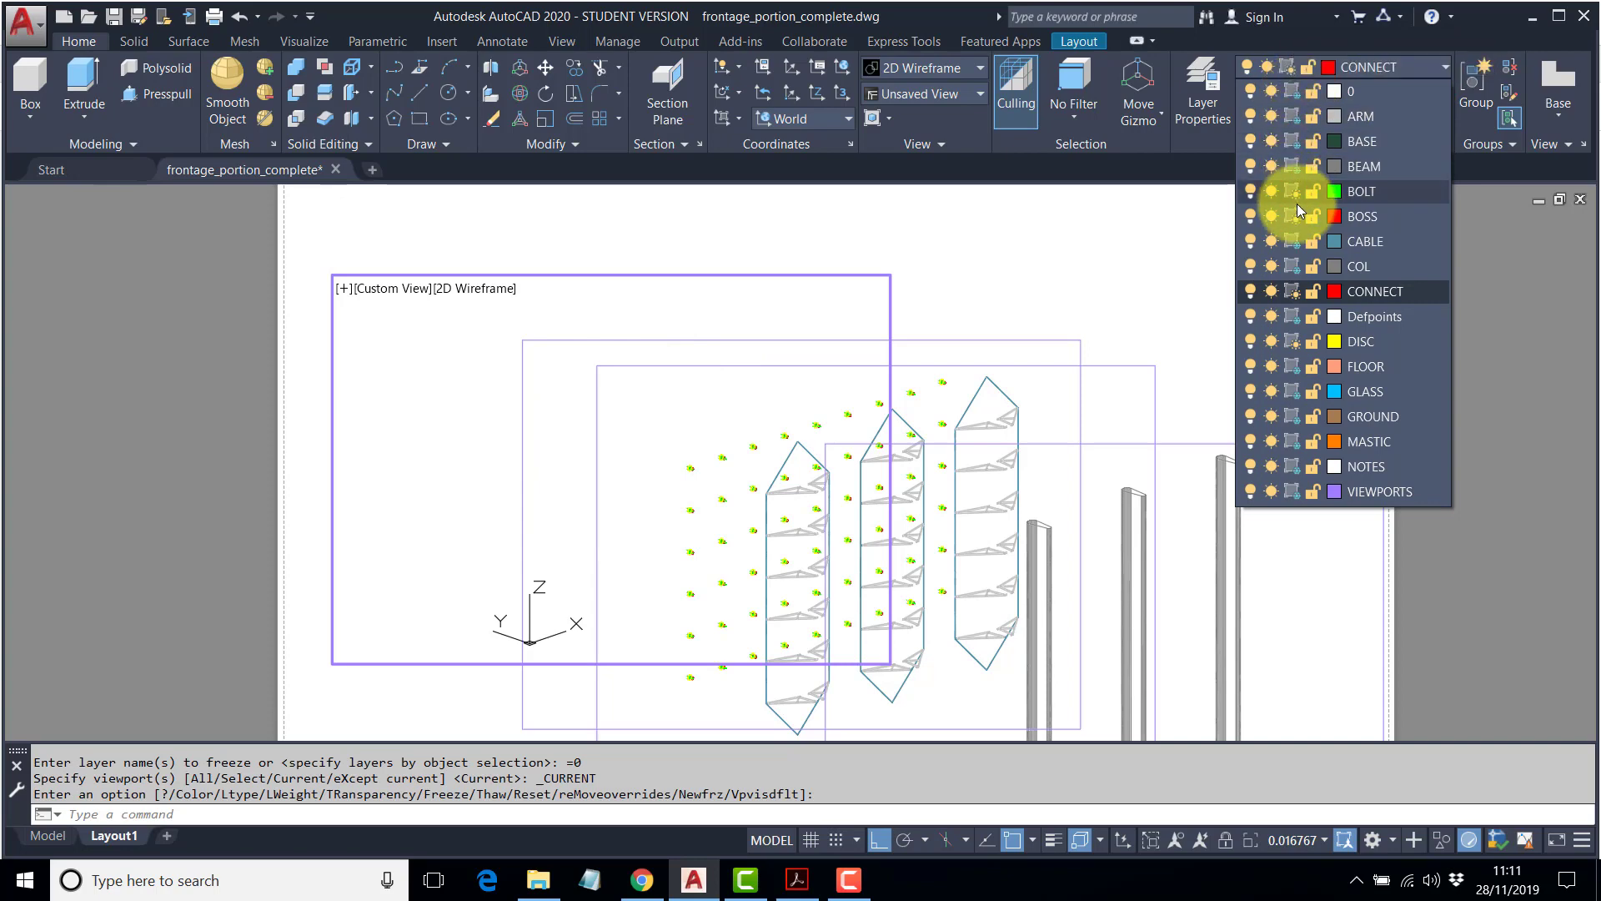
click(1291, 391)
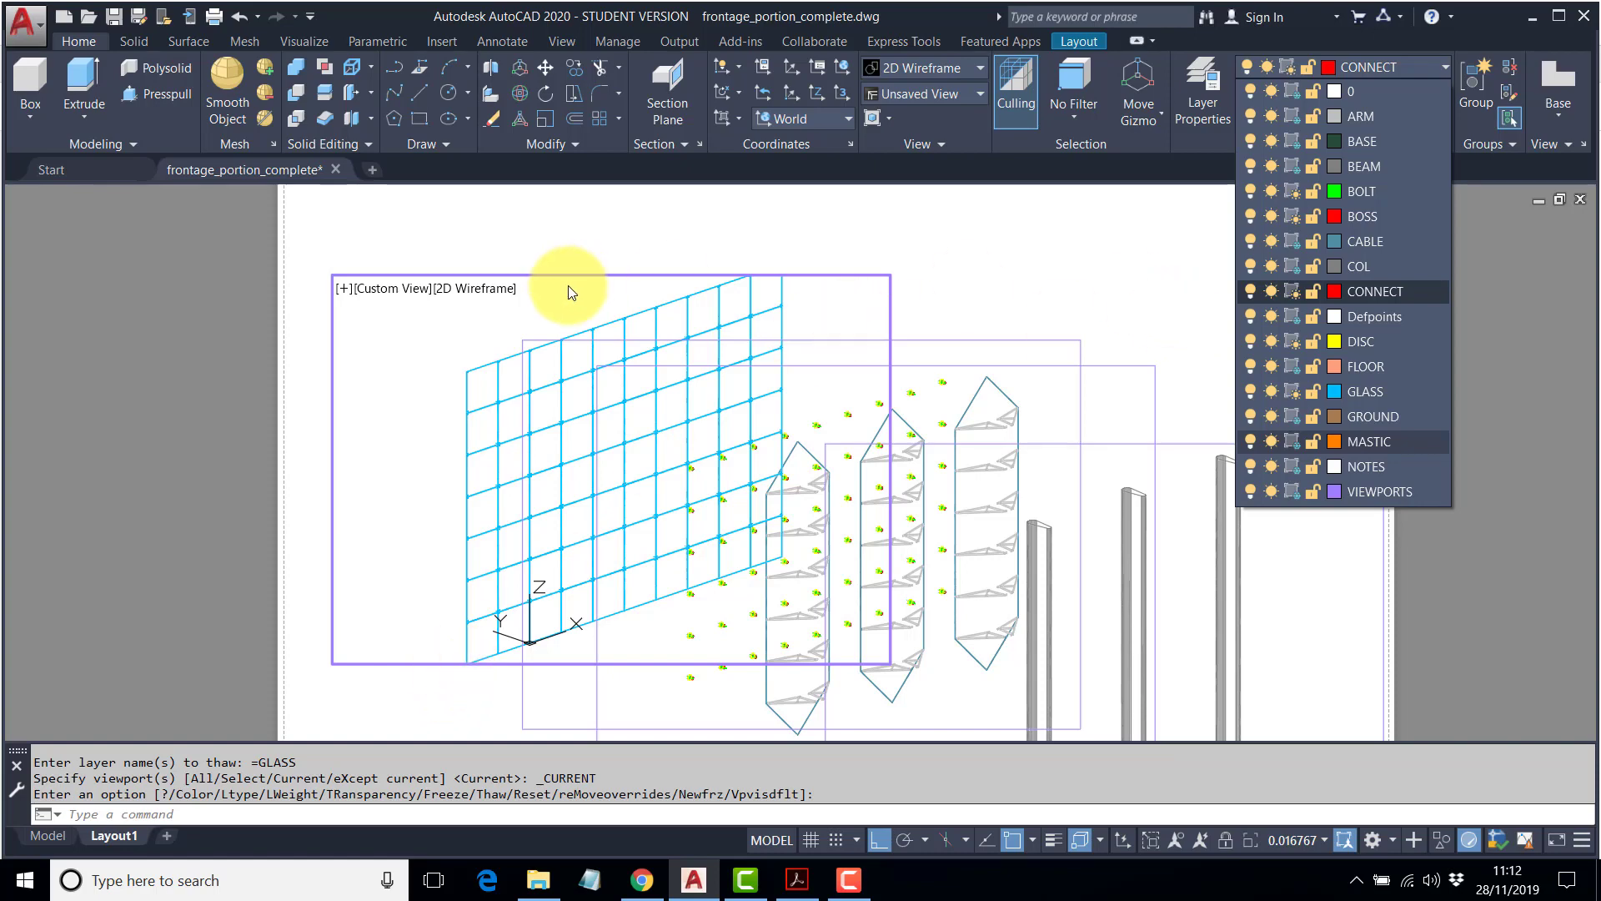
click(237, 357)
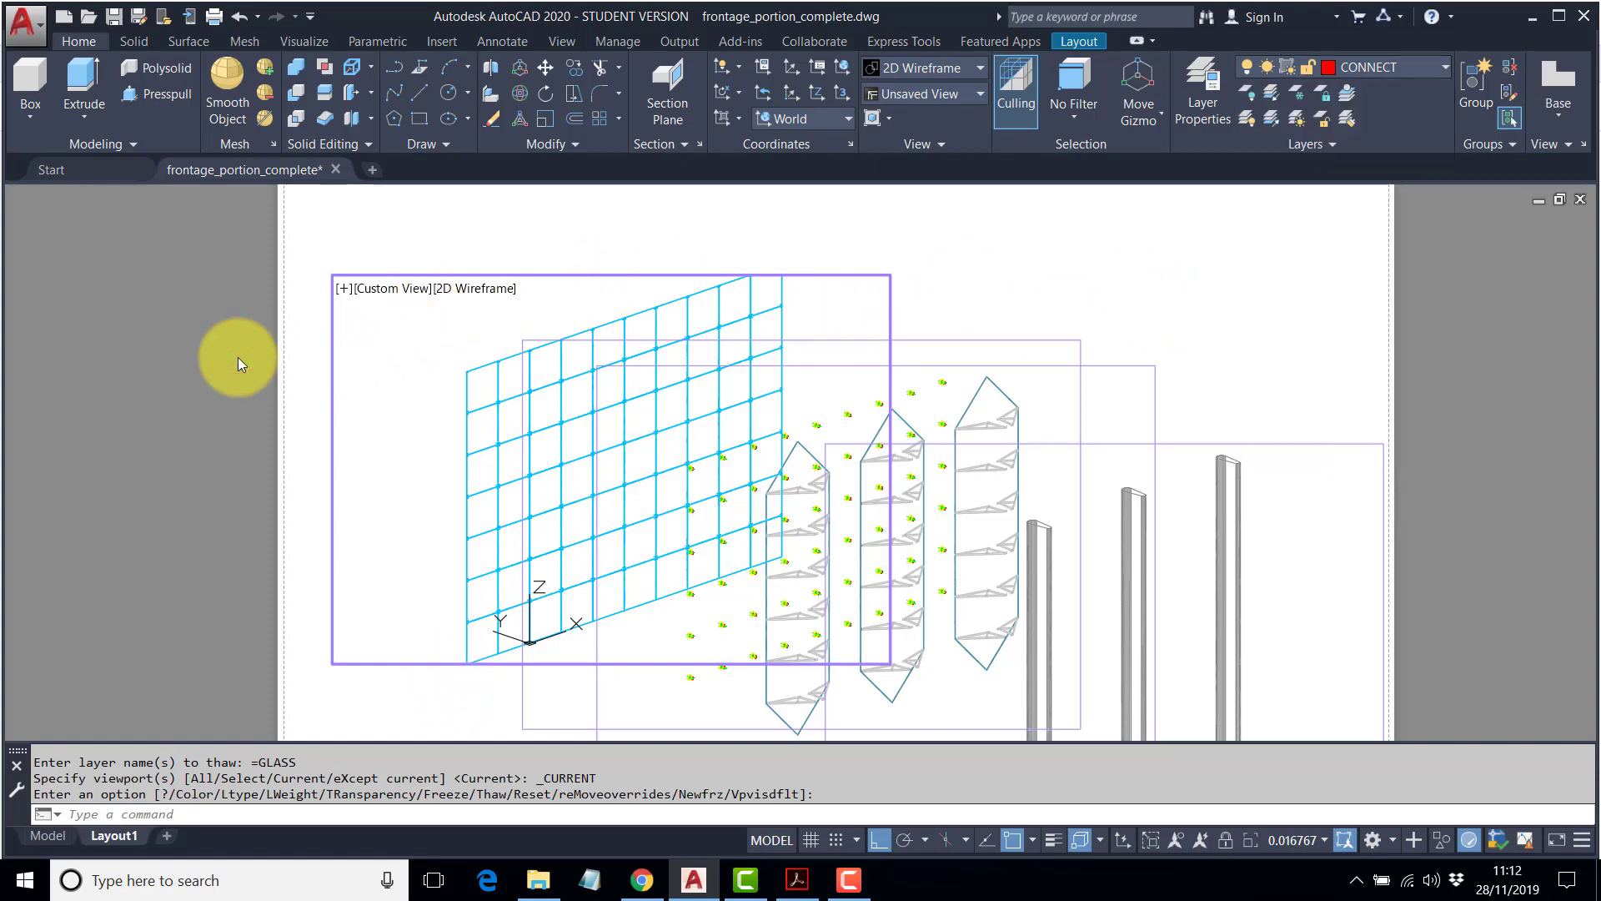
double_click(237, 357)
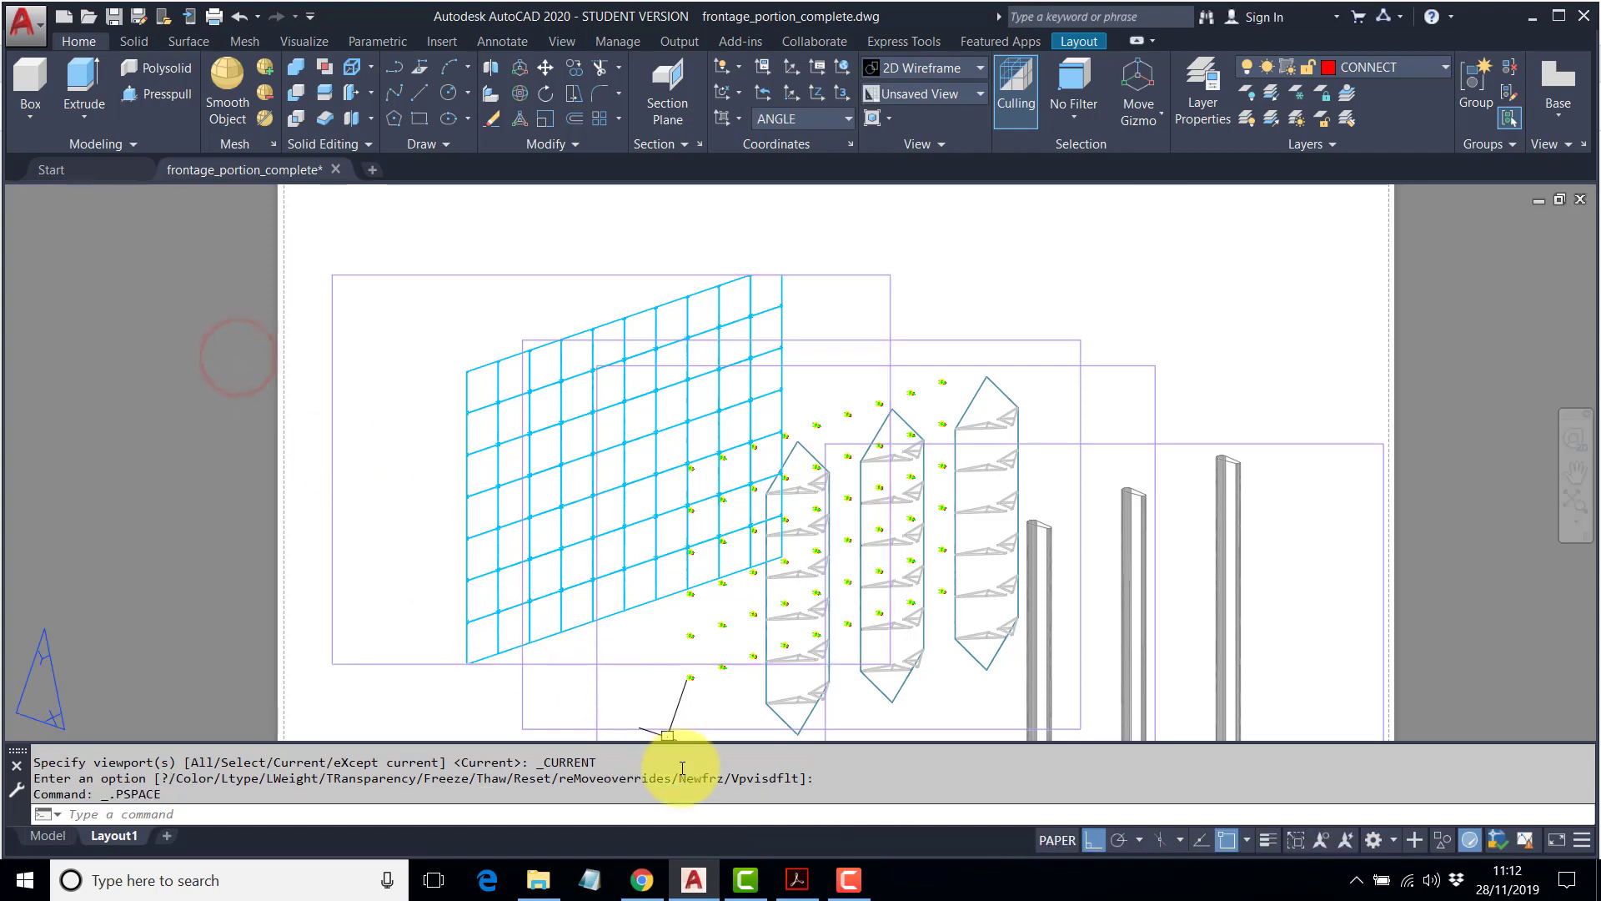
With the World UCS, stretch the glass viewport's upper edge about 21 units upward and its lower edge slightly downward to fit all the glazing.
click(849, 118)
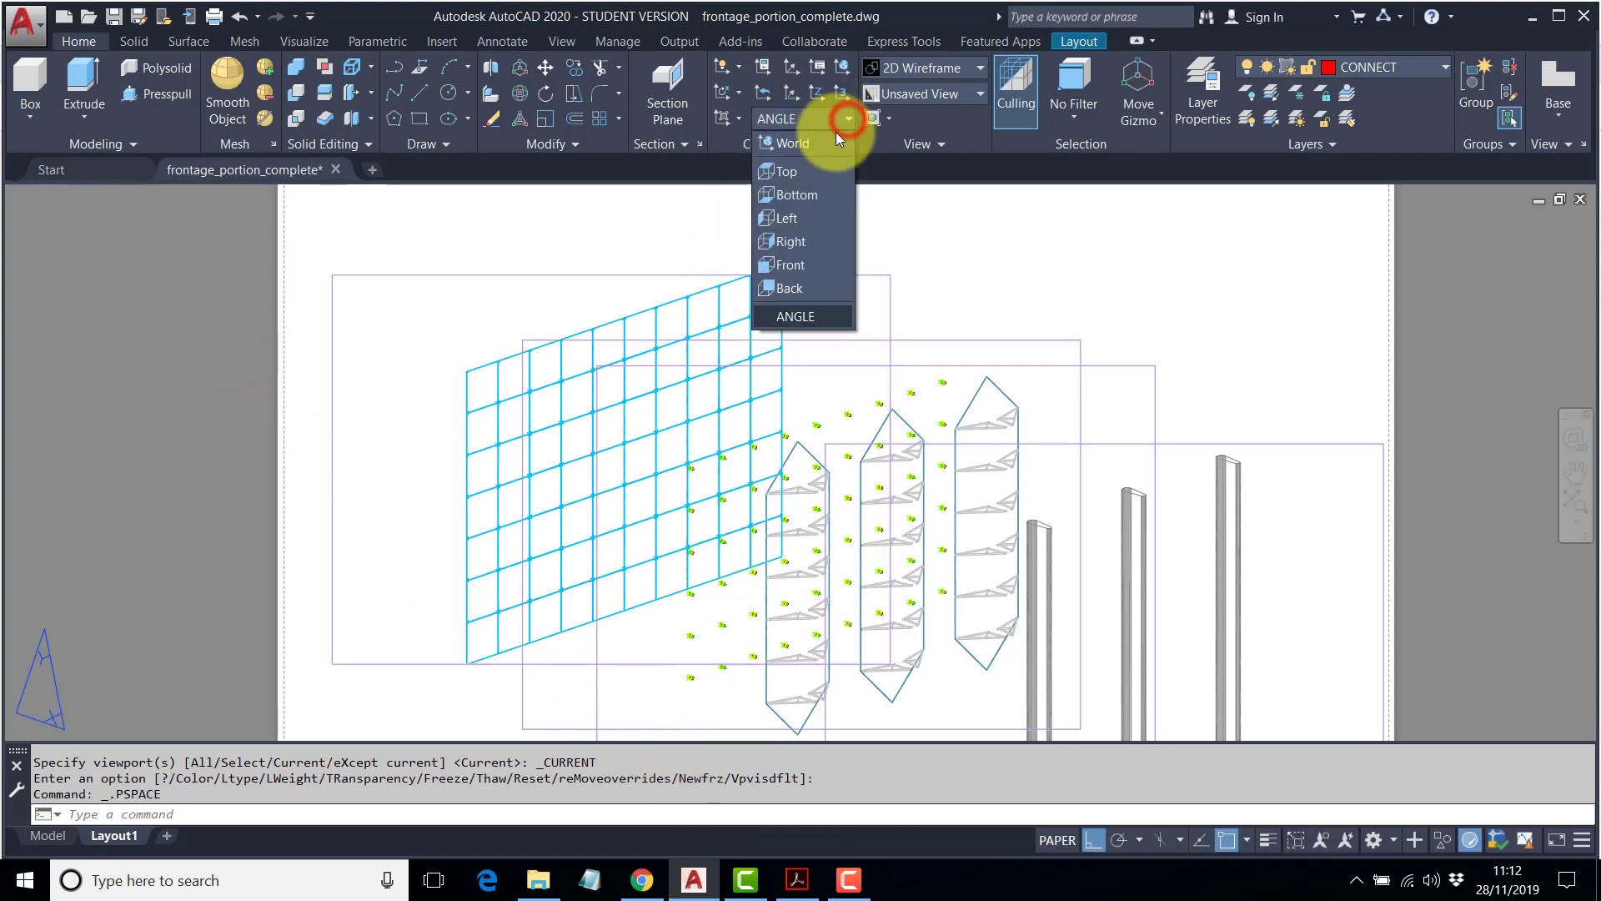
click(826, 143)
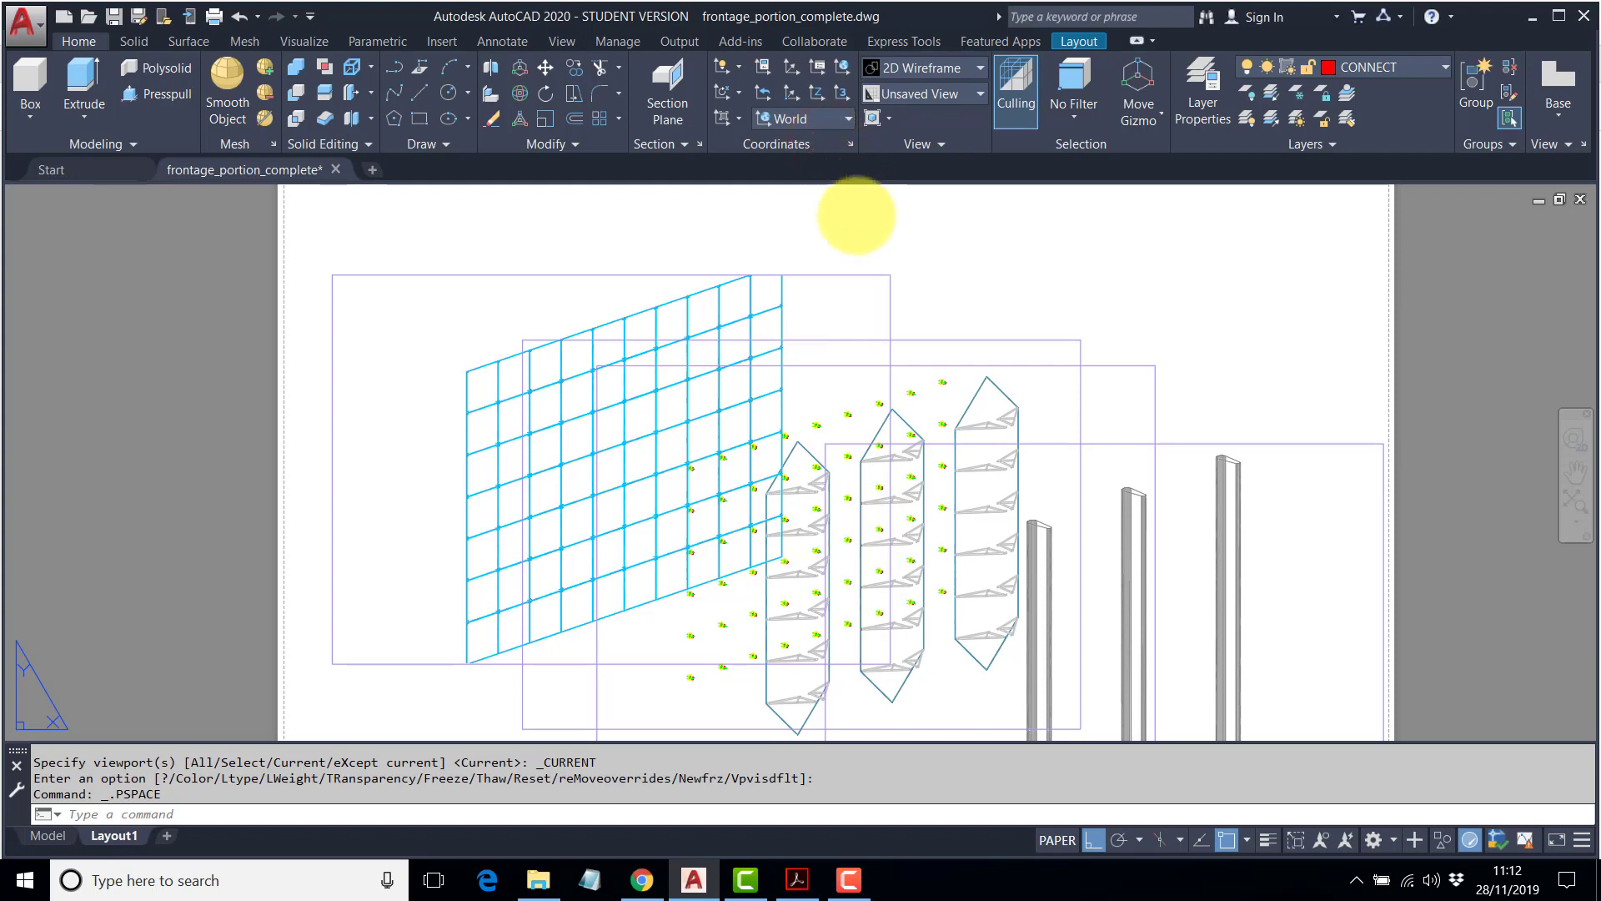
click(852, 275)
click(890, 274)
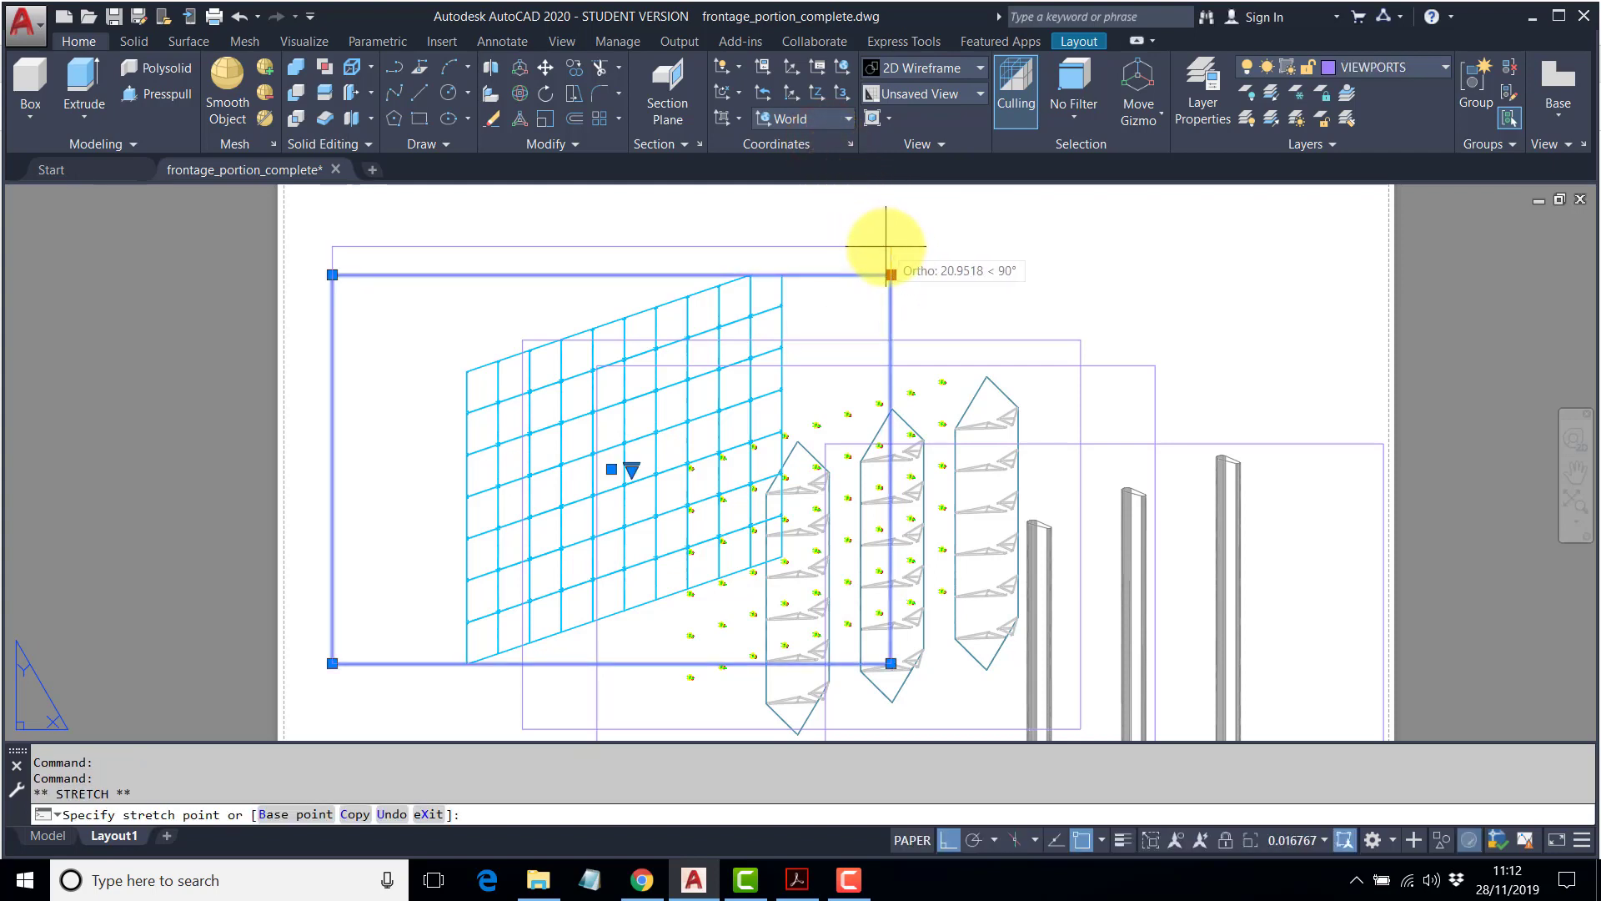
click(886, 247)
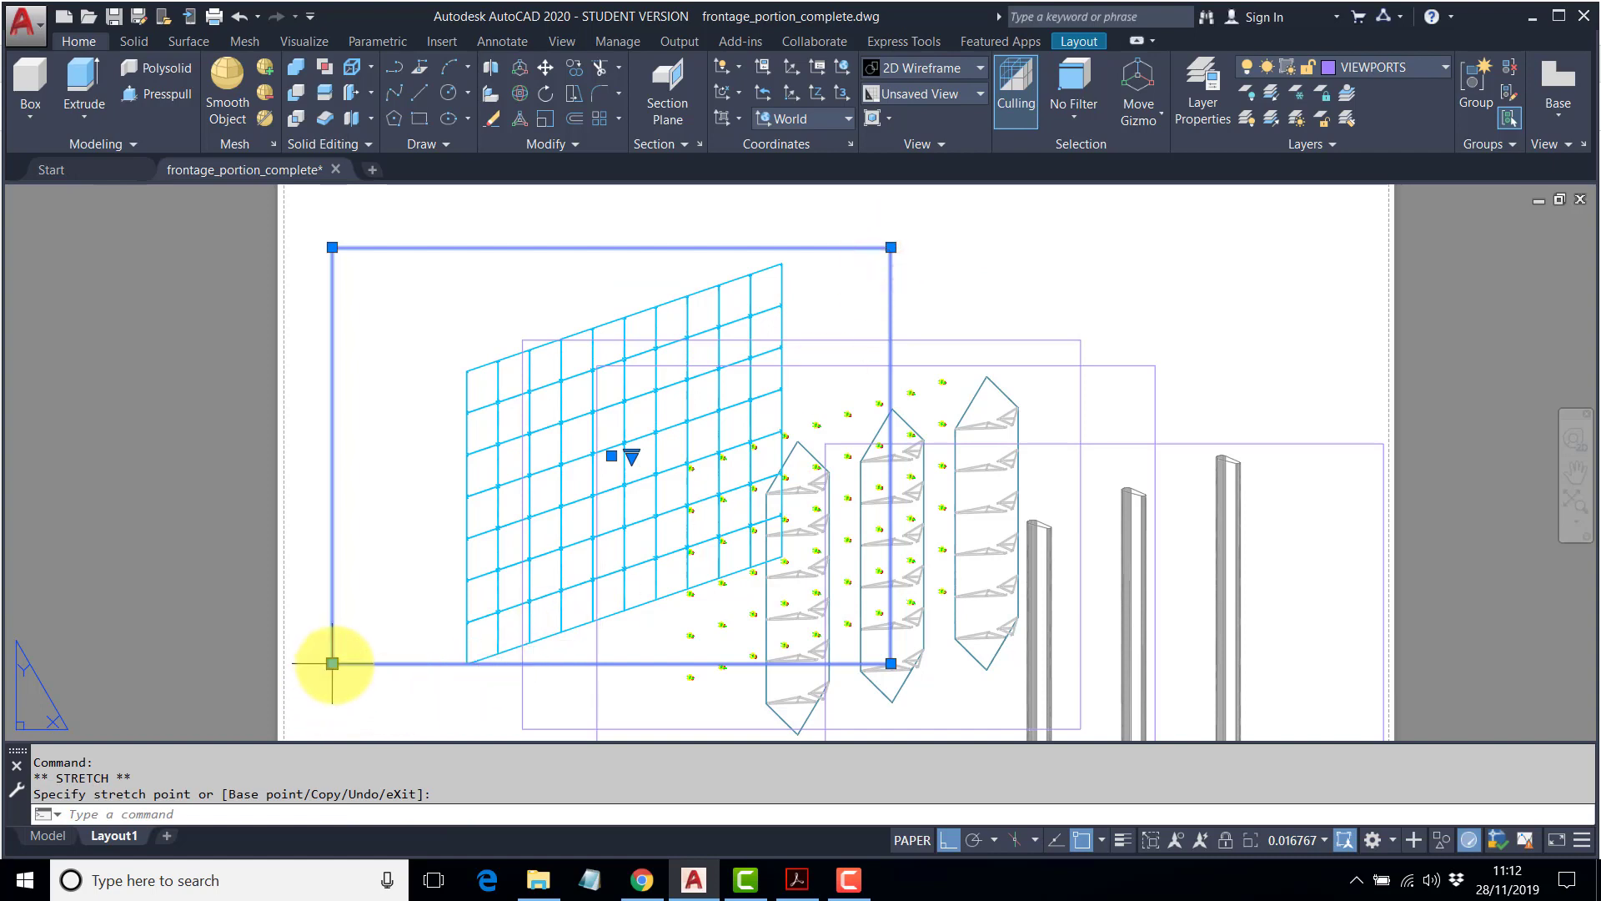
click(332, 663)
click(332, 683)
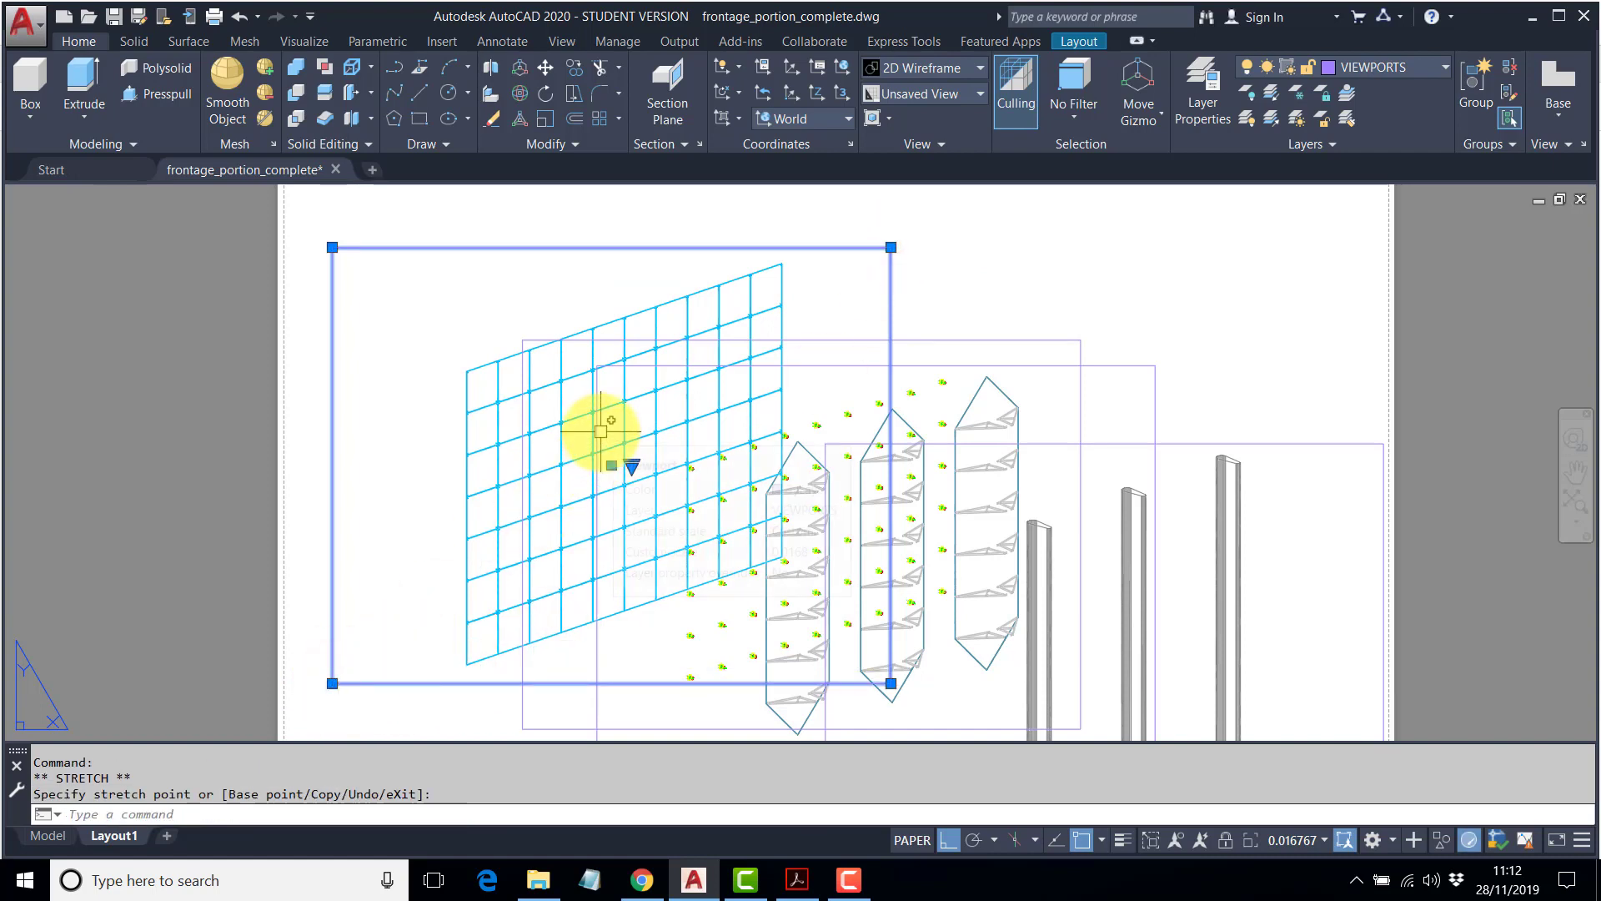
key(Escape)
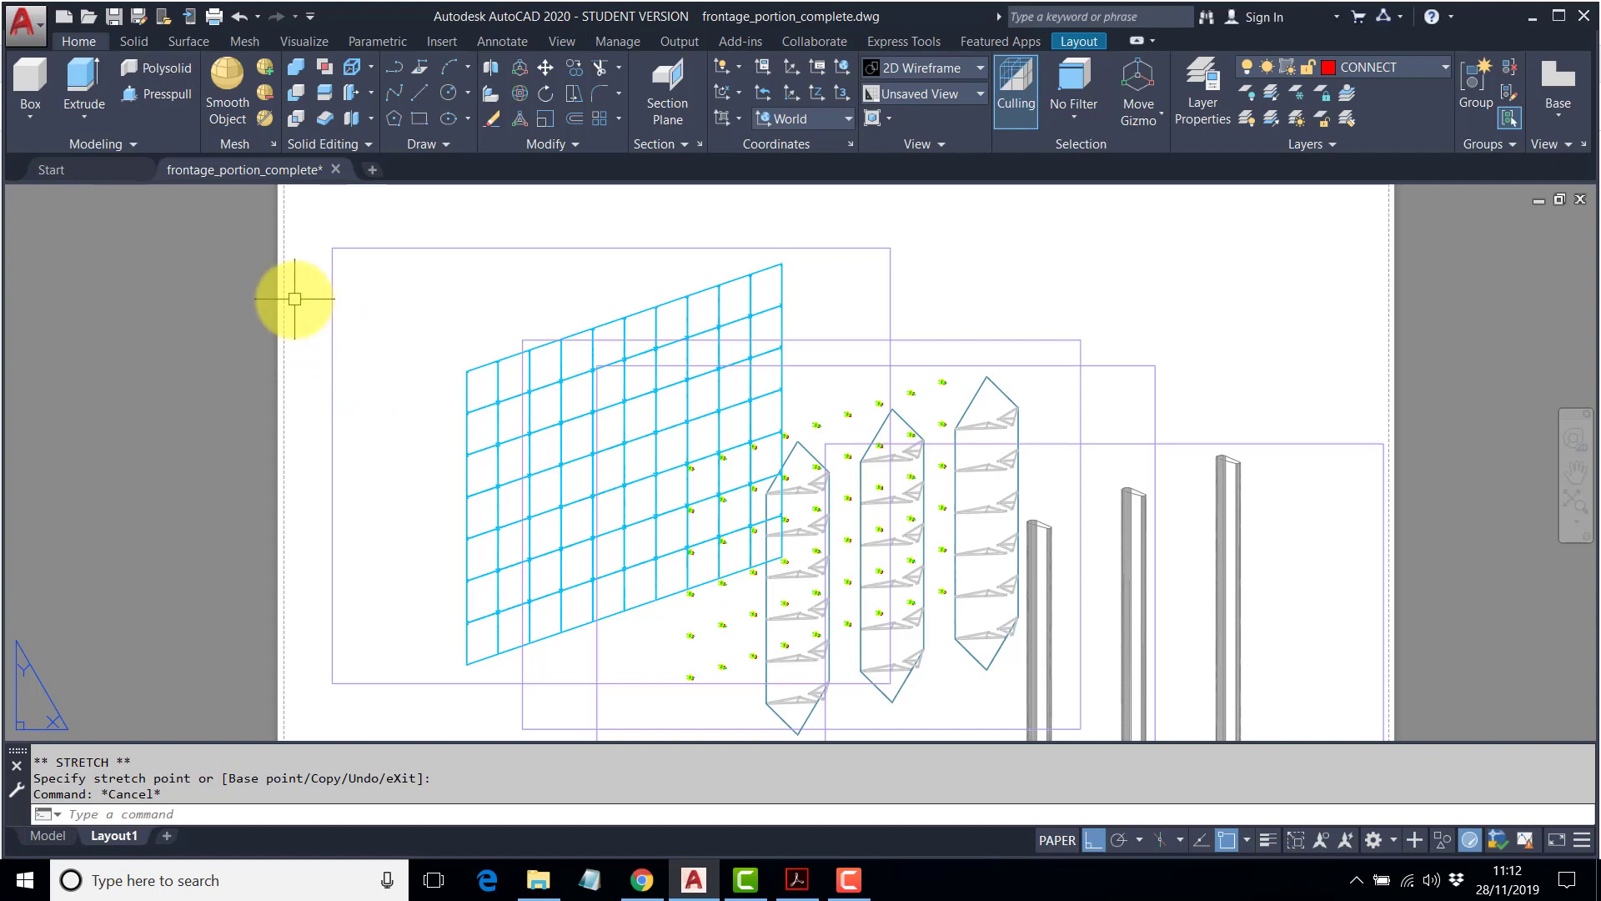
Restore the ANGLE UCS and move the glass viewport about 25 units at 180° along its X axis.
click(844, 119)
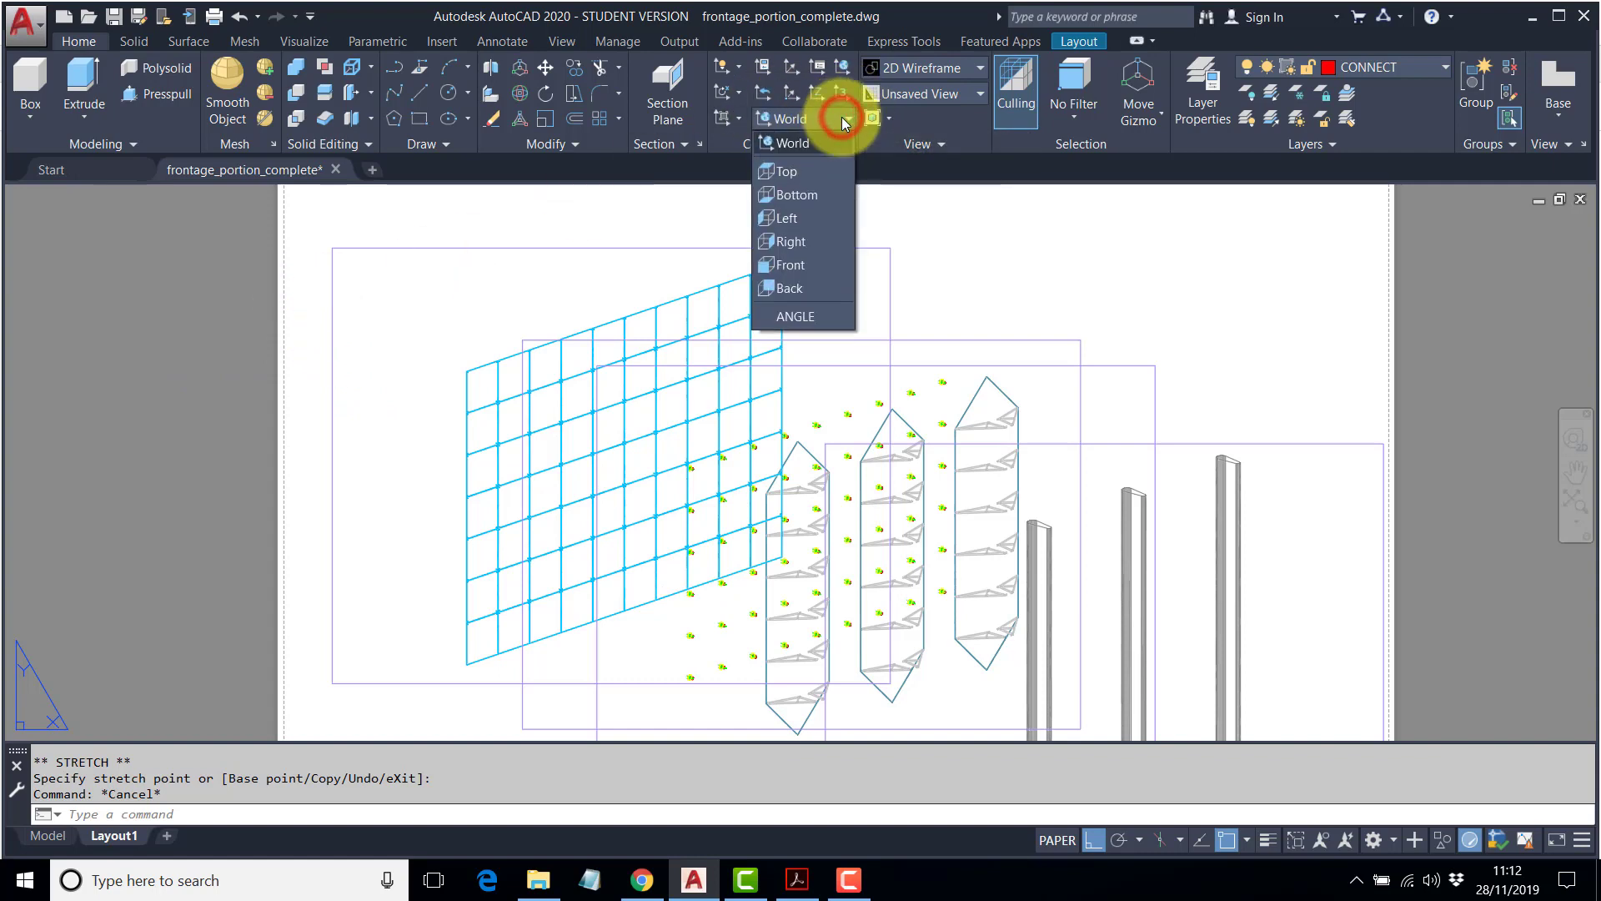
click(794, 320)
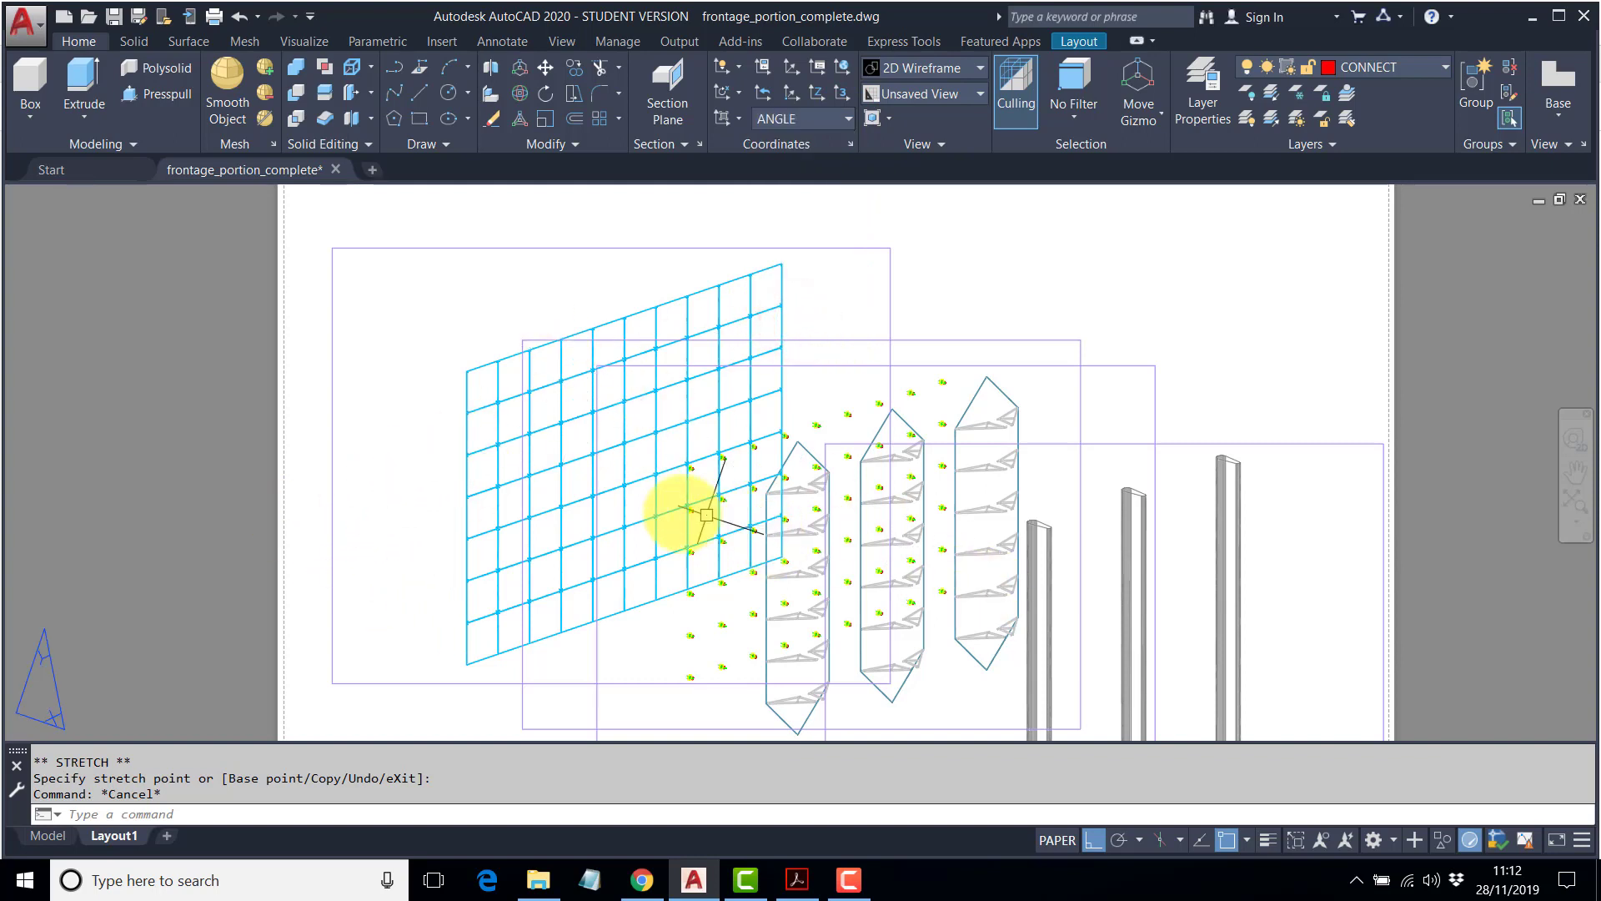
text(m)
key(Return)
click(332, 403)
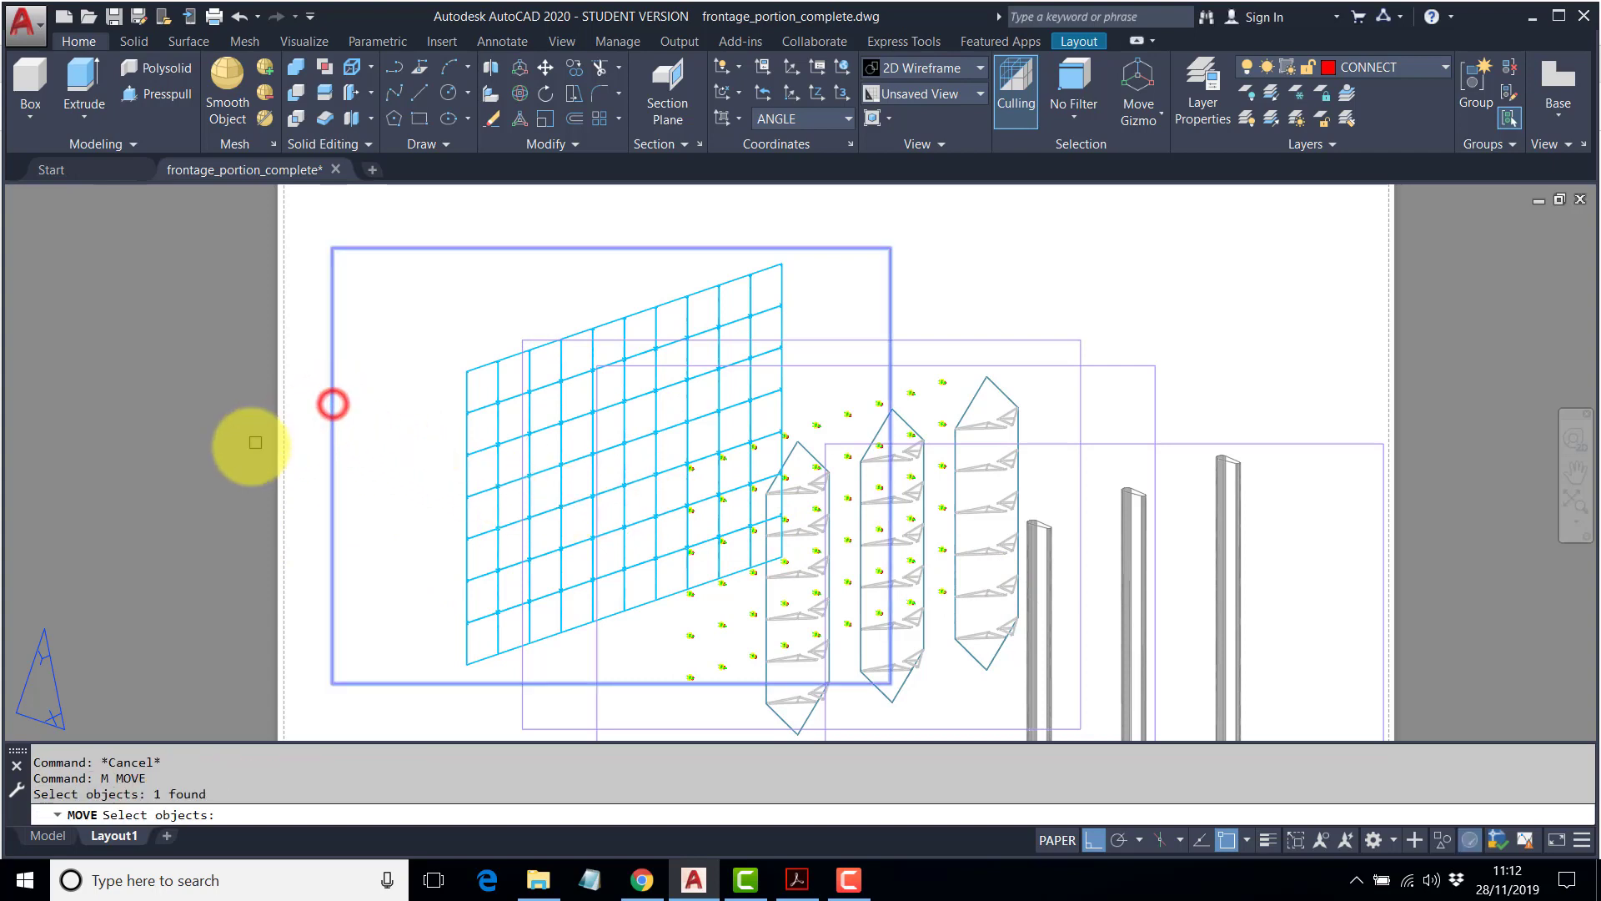
key(Return)
click(240, 457)
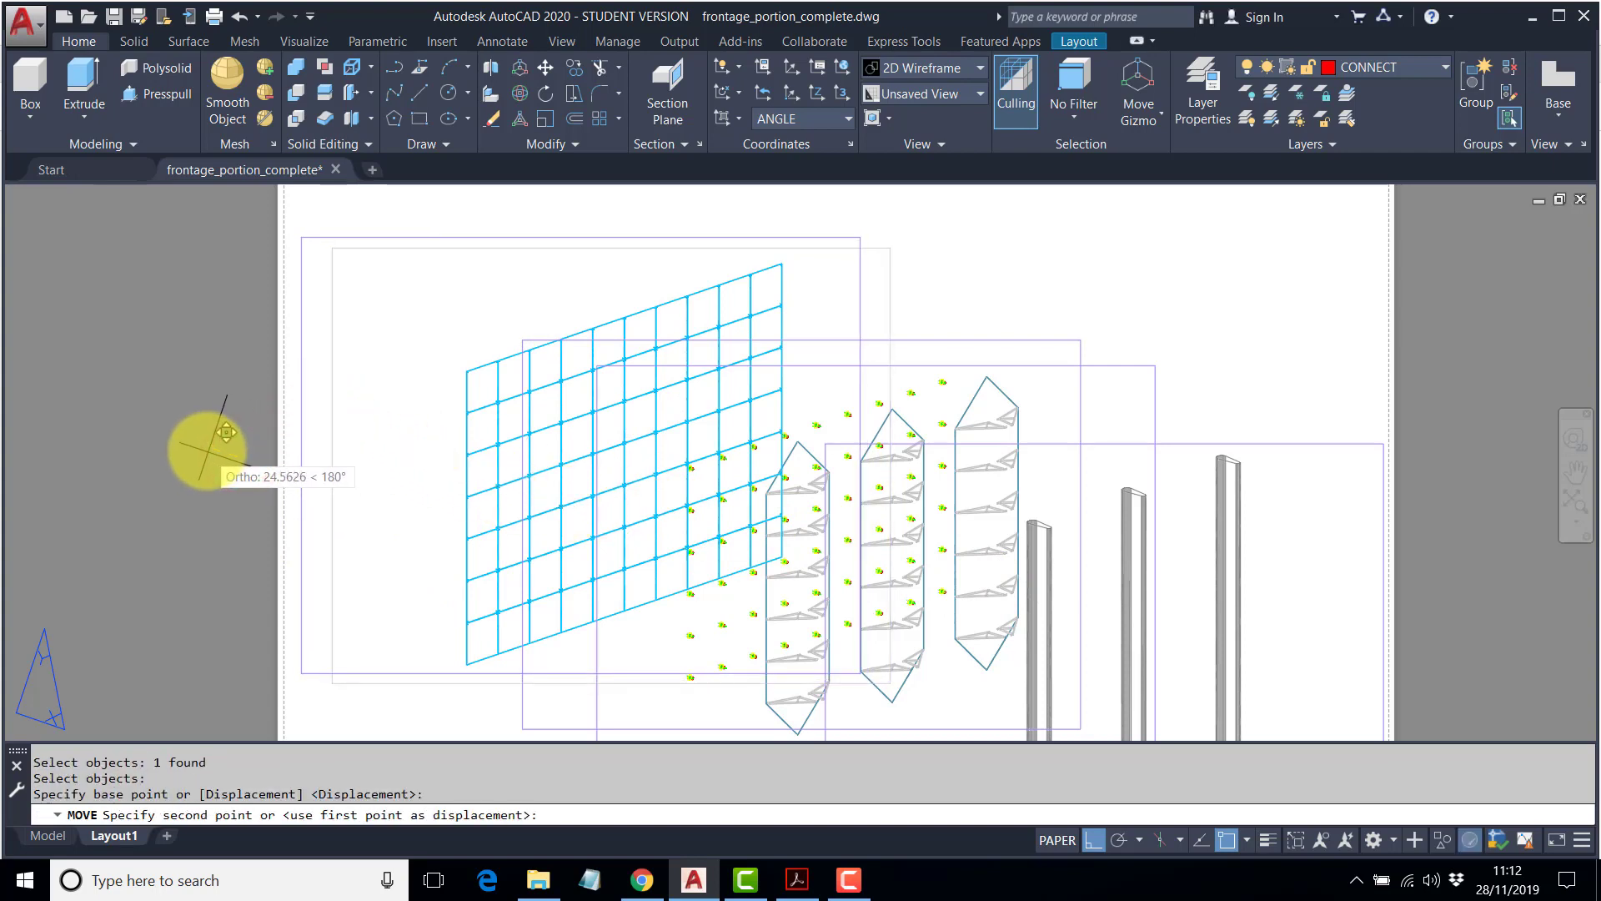
click(208, 447)
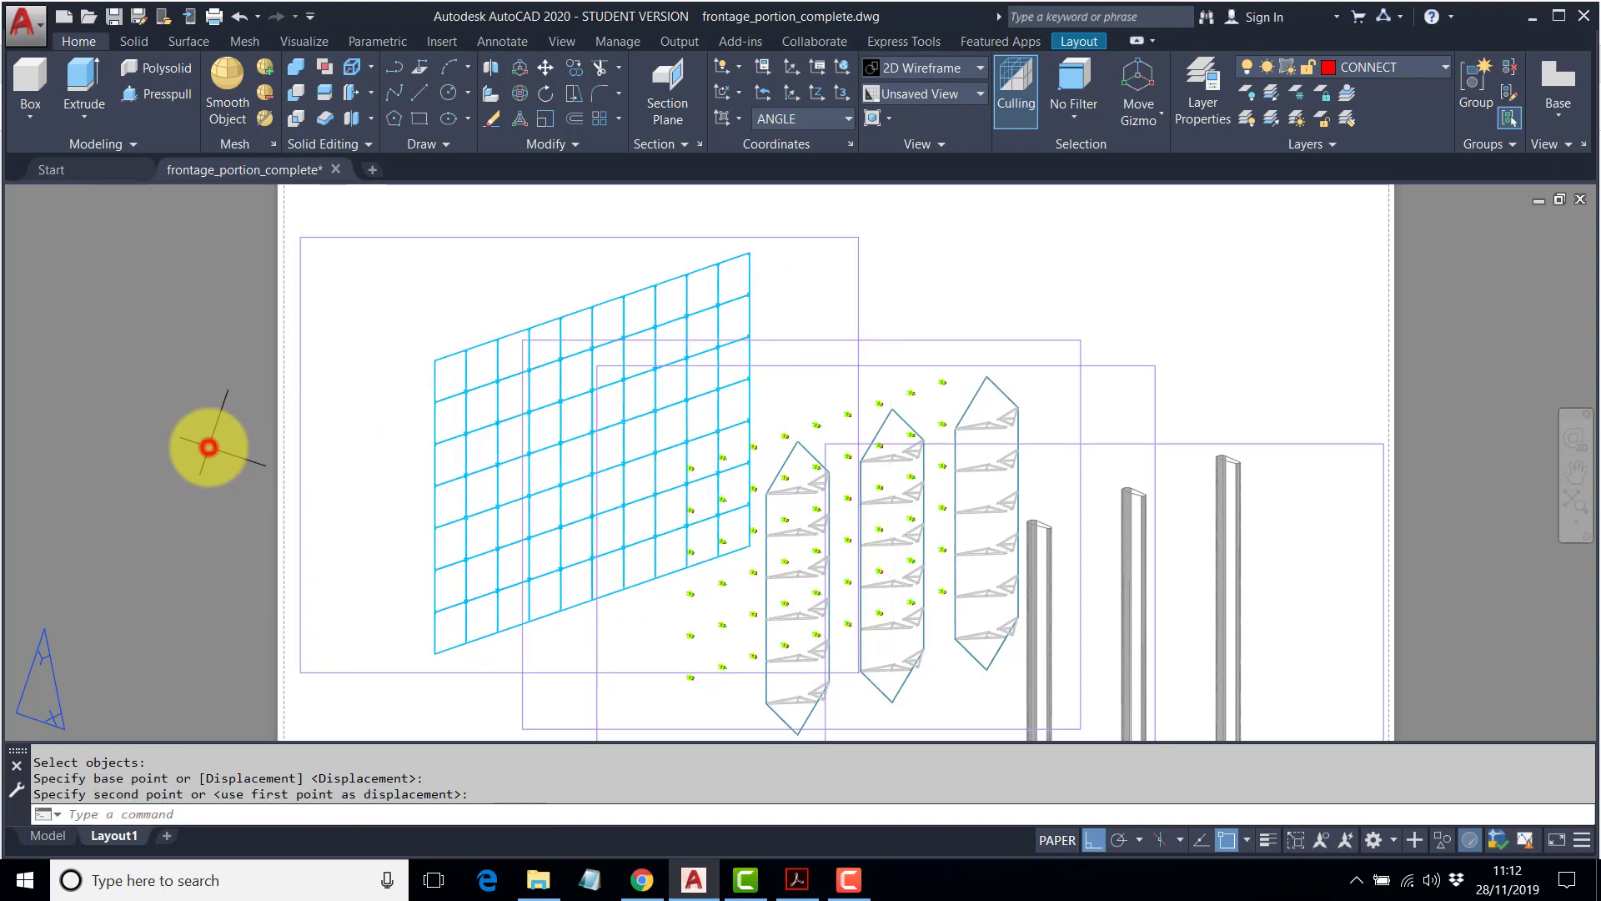
Move the glass viewport slightly farther from the bolts at 180° along the ANGLE UCS's X axis.
key(Return)
click(301, 462)
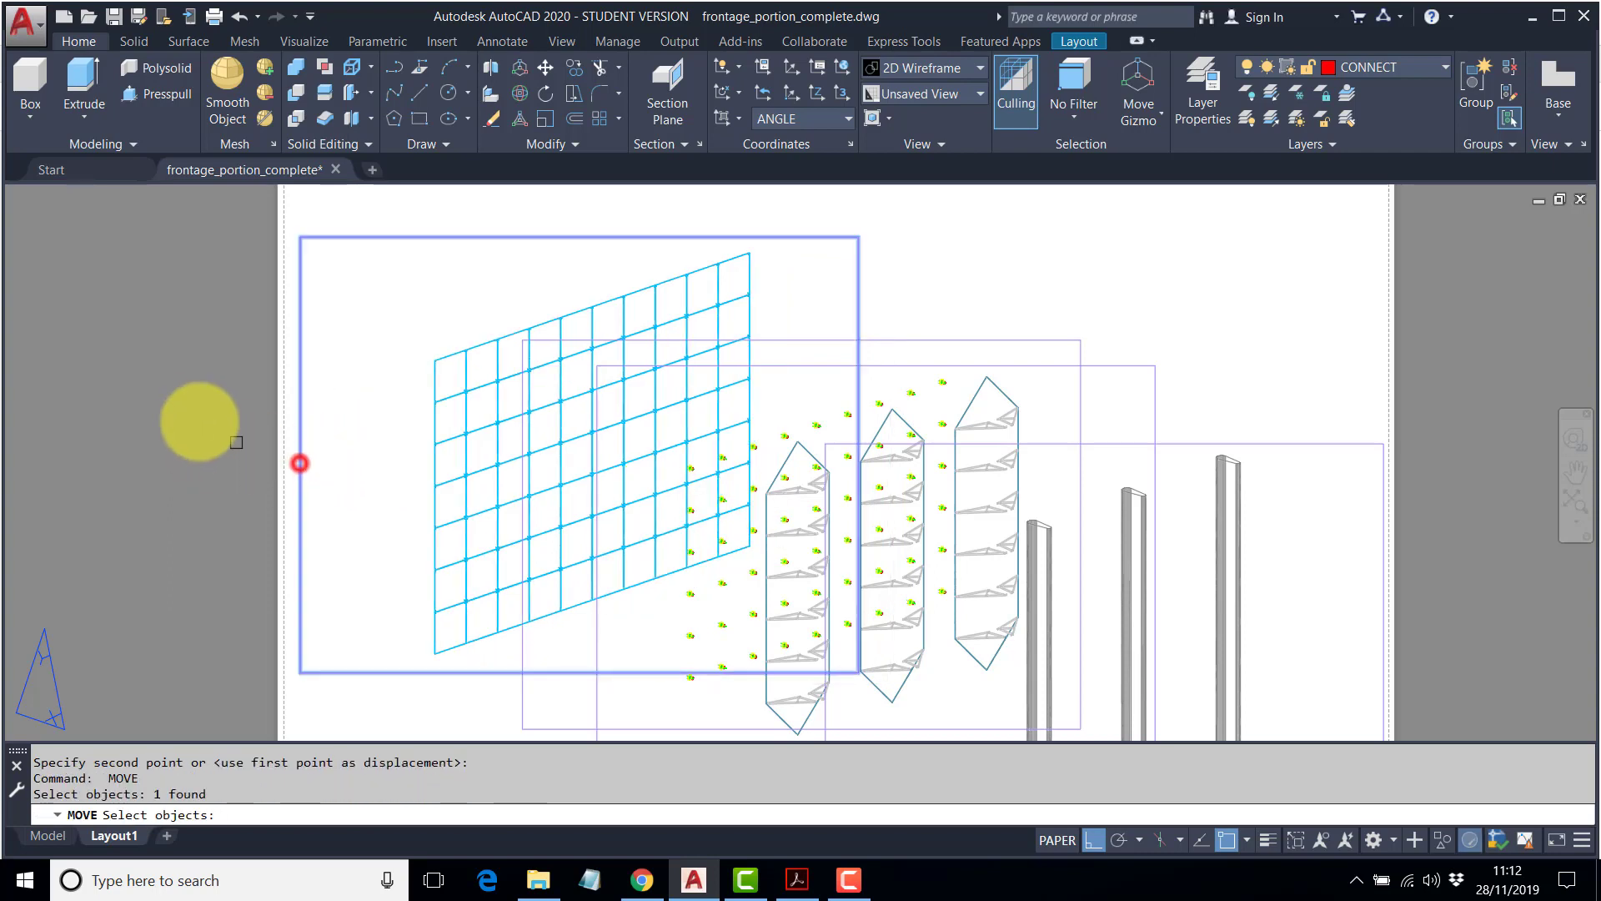
key(Return)
click(198, 413)
click(185, 407)
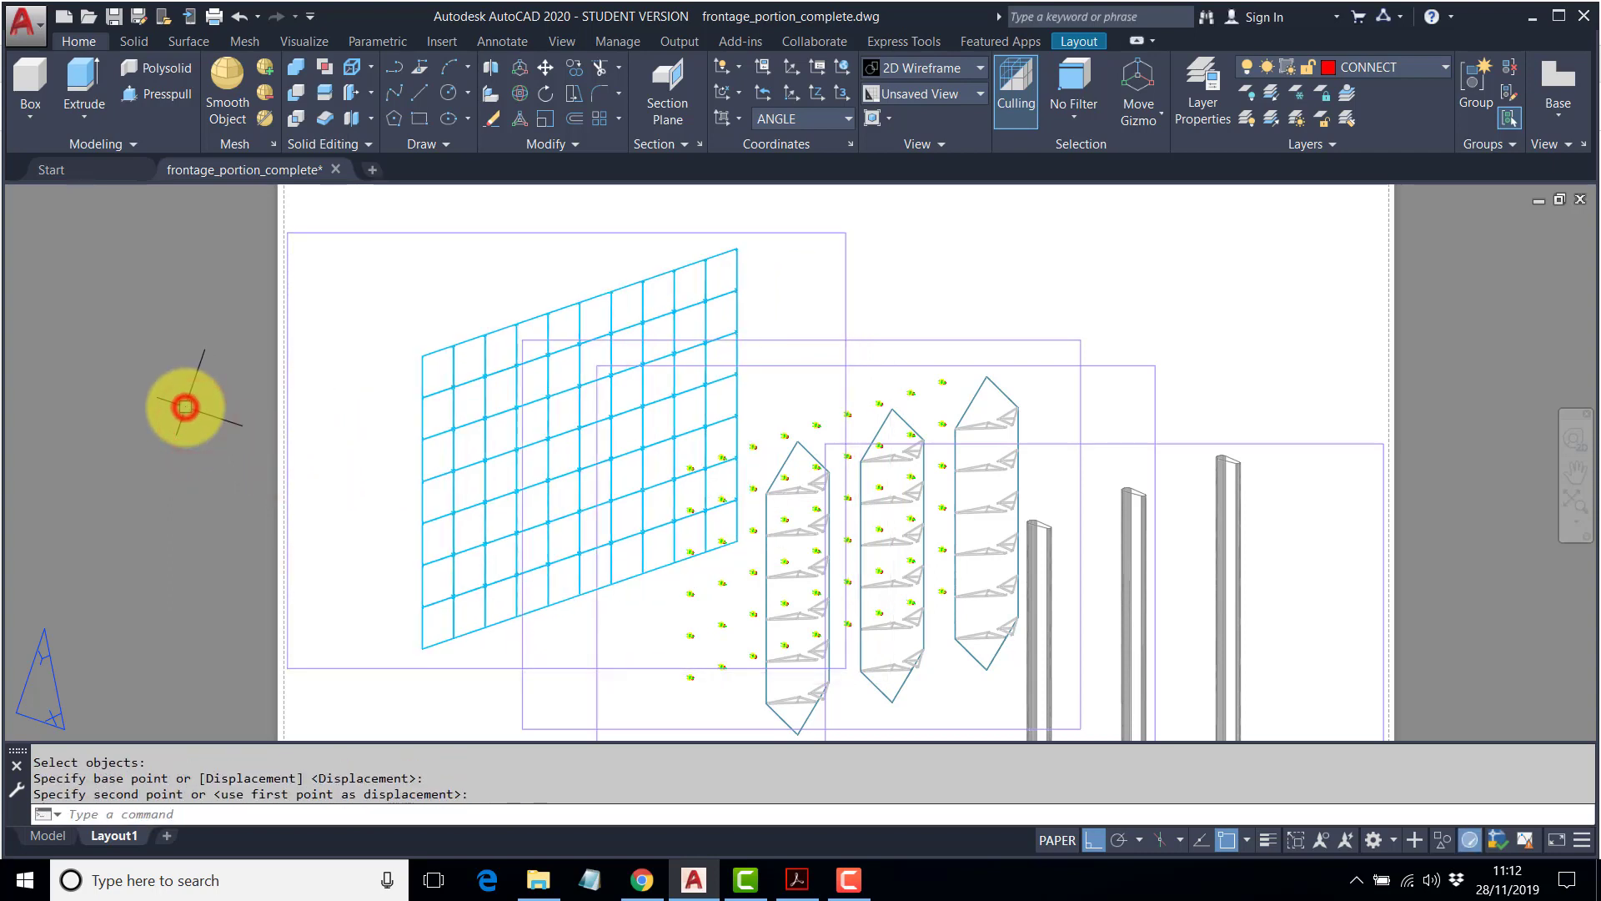
key(Return)
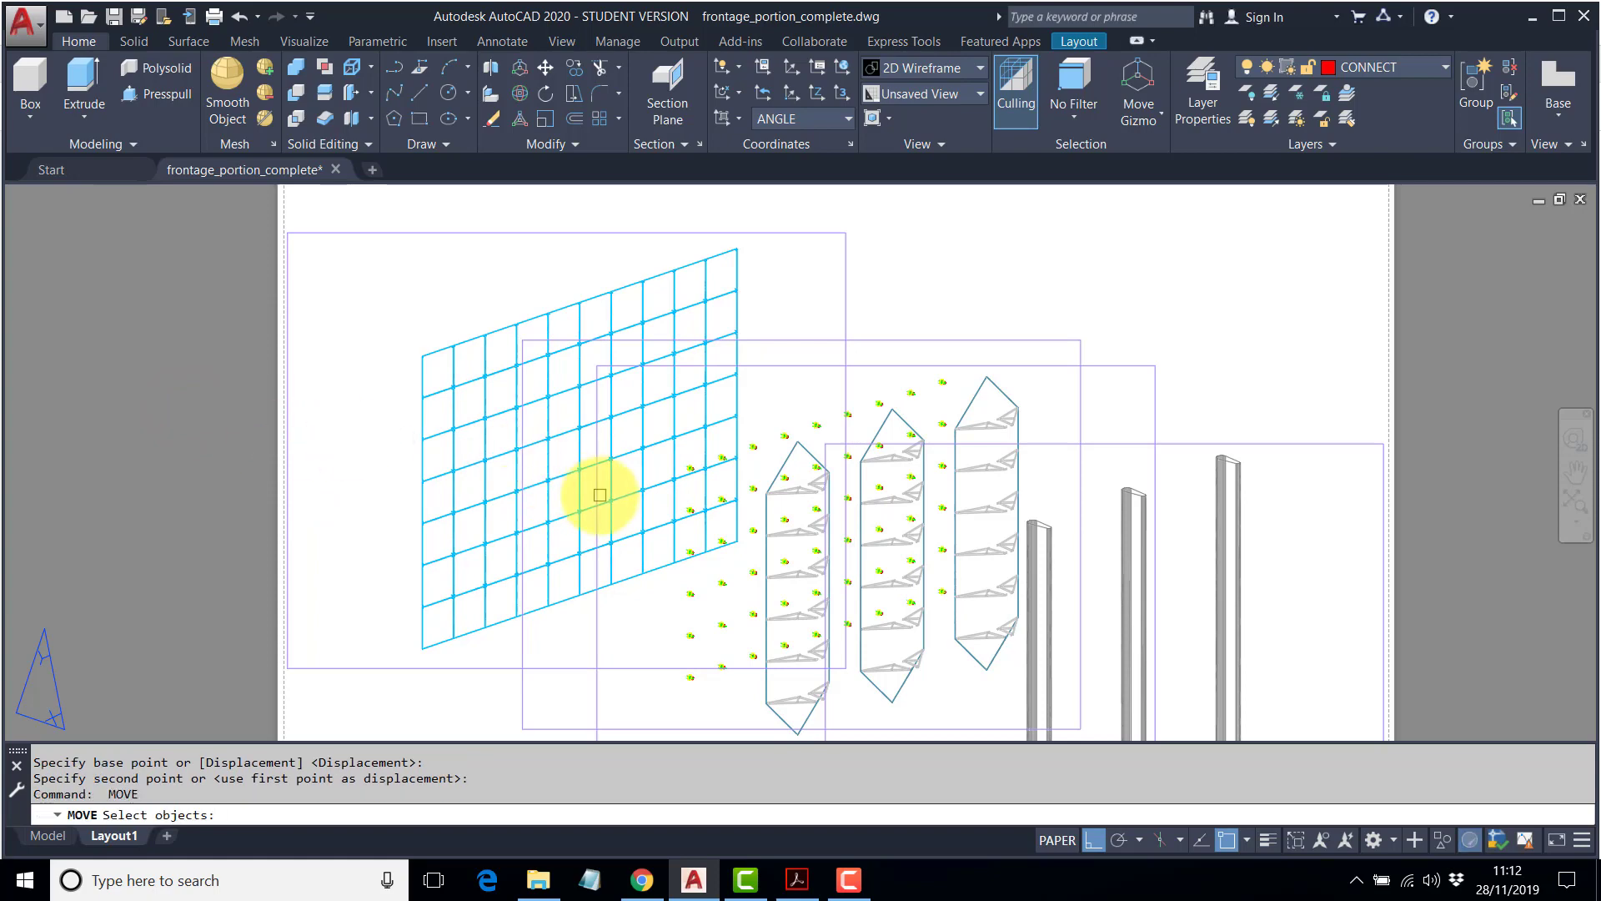
scroll(632, 478, down, 2)
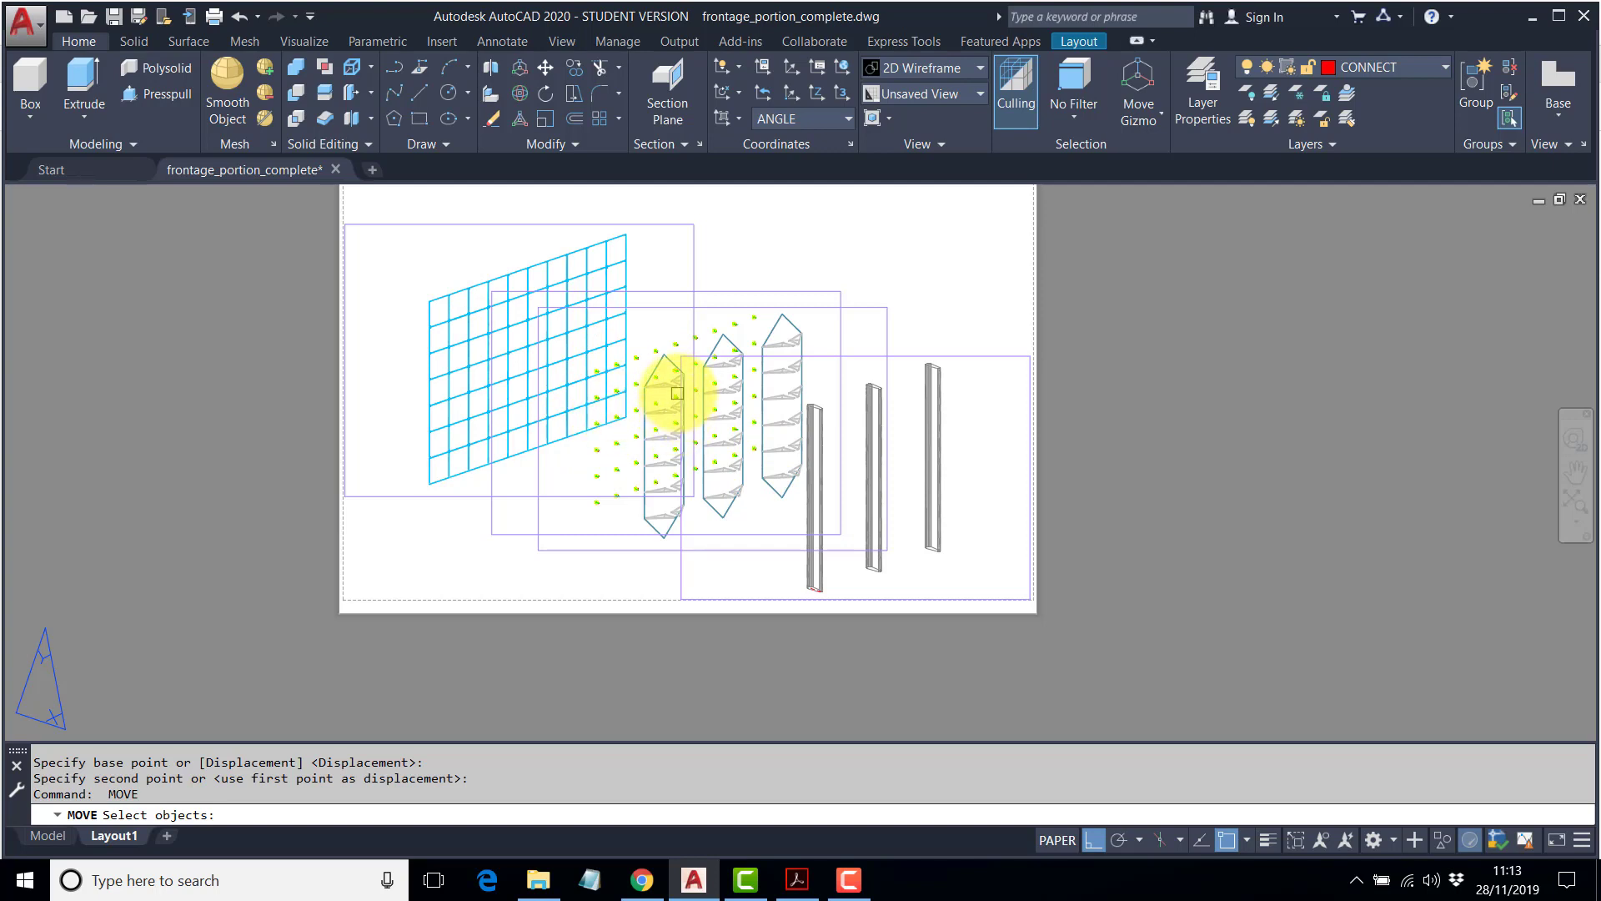
right_click(251, 255)
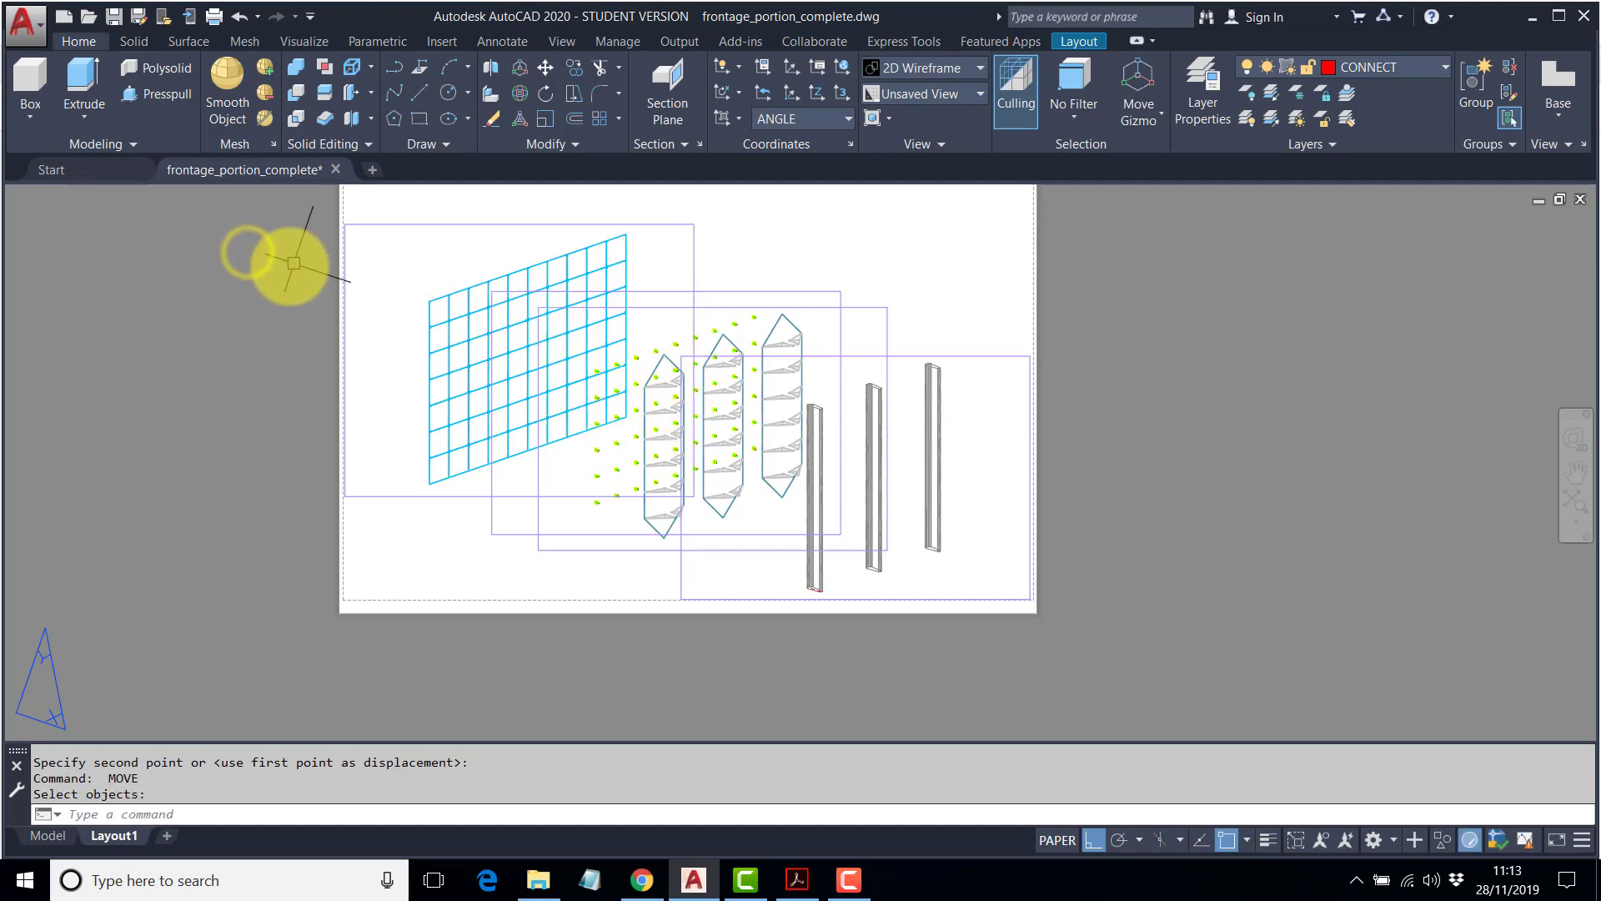
key(Escape)
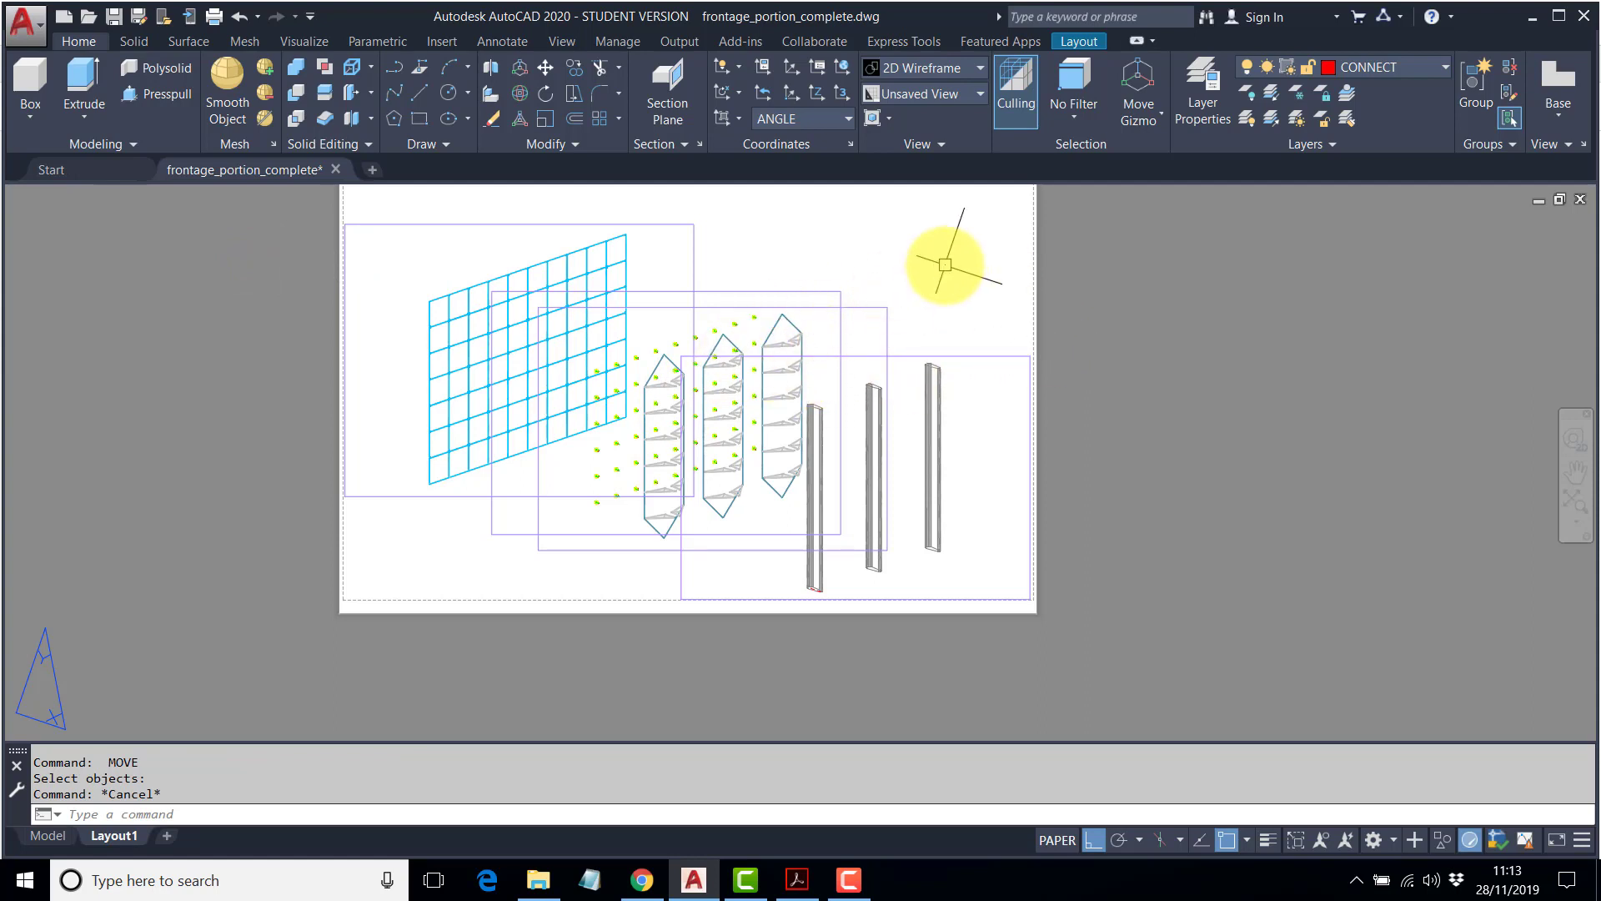
Restore the World UCS and copy the columns viewport straight up at 90° so the copy partly overlaps the original.
click(847, 120)
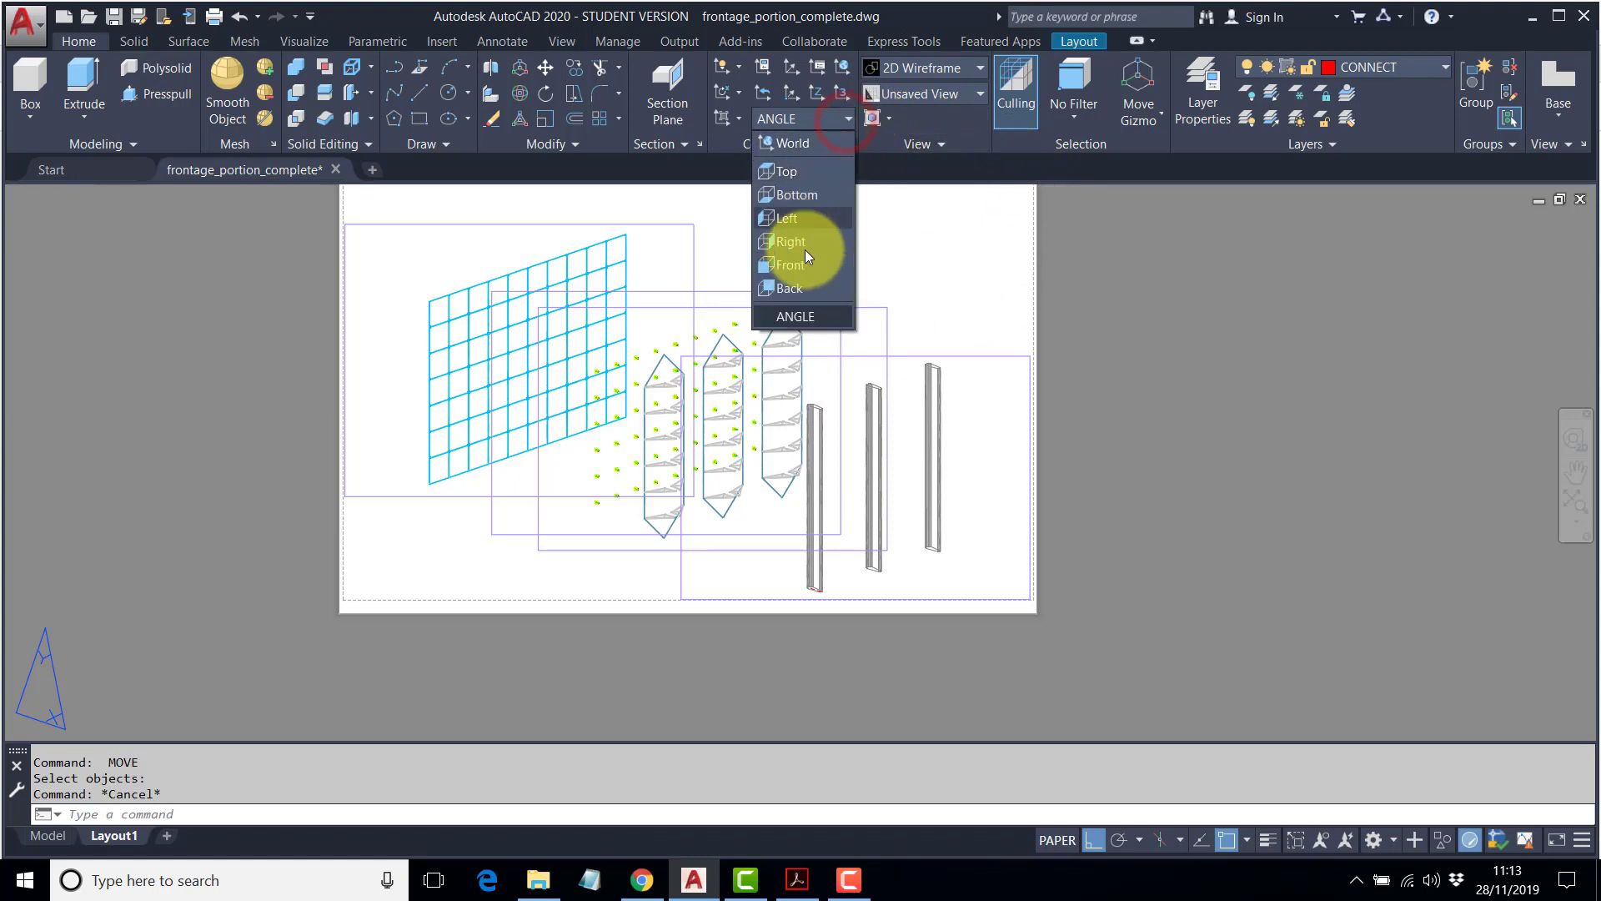
click(799, 147)
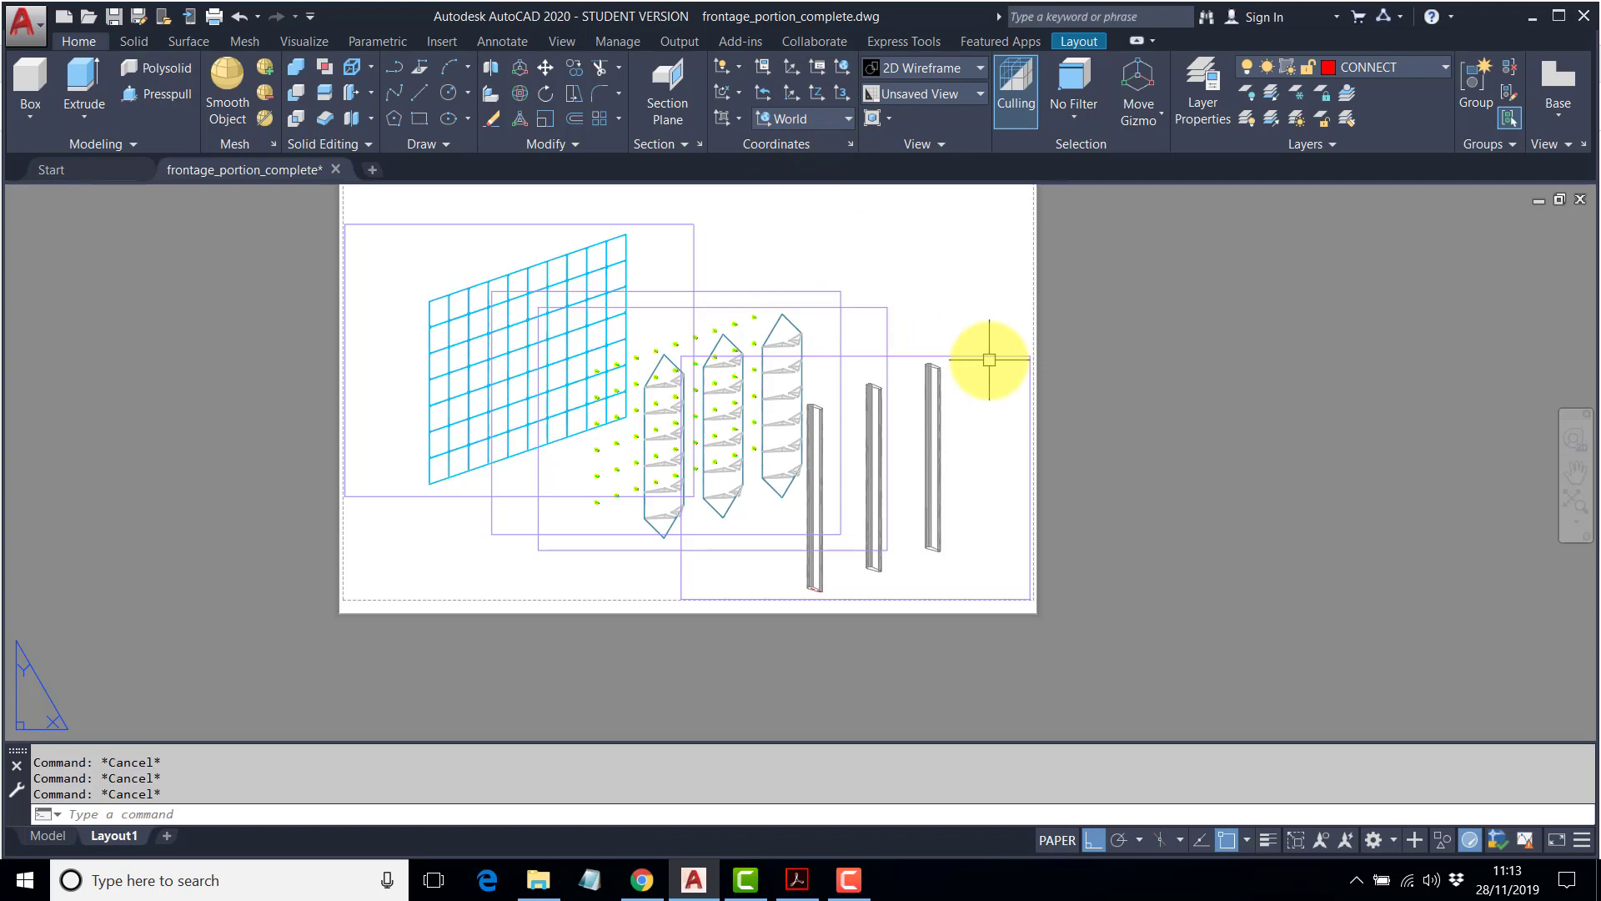
text(co)
key(Return)
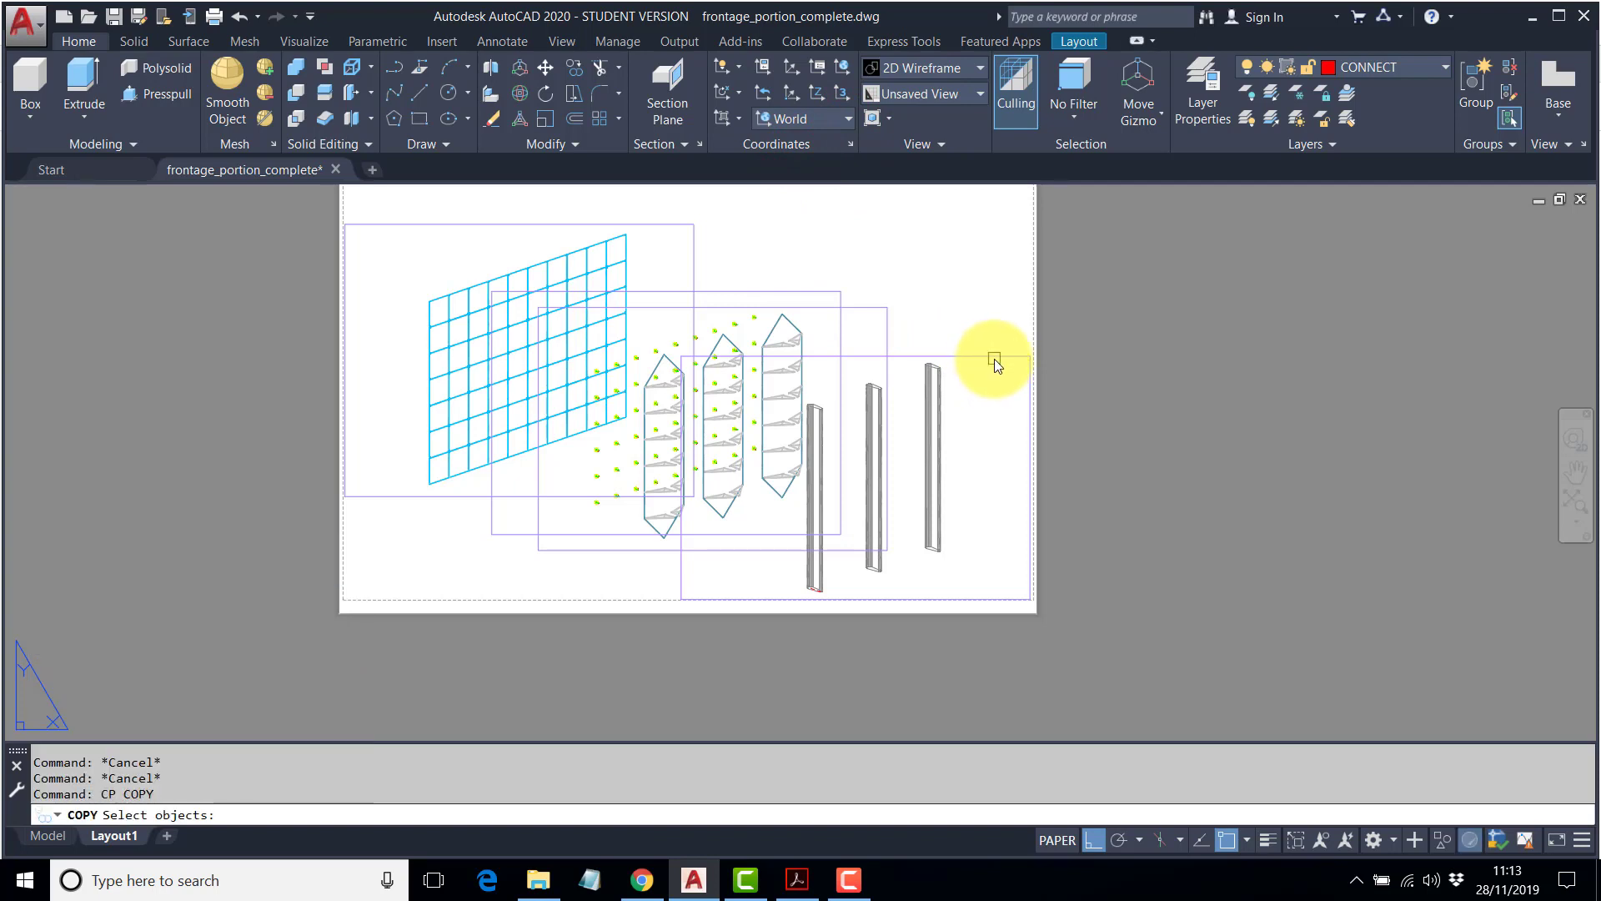
click(995, 358)
key(Return)
click(1127, 507)
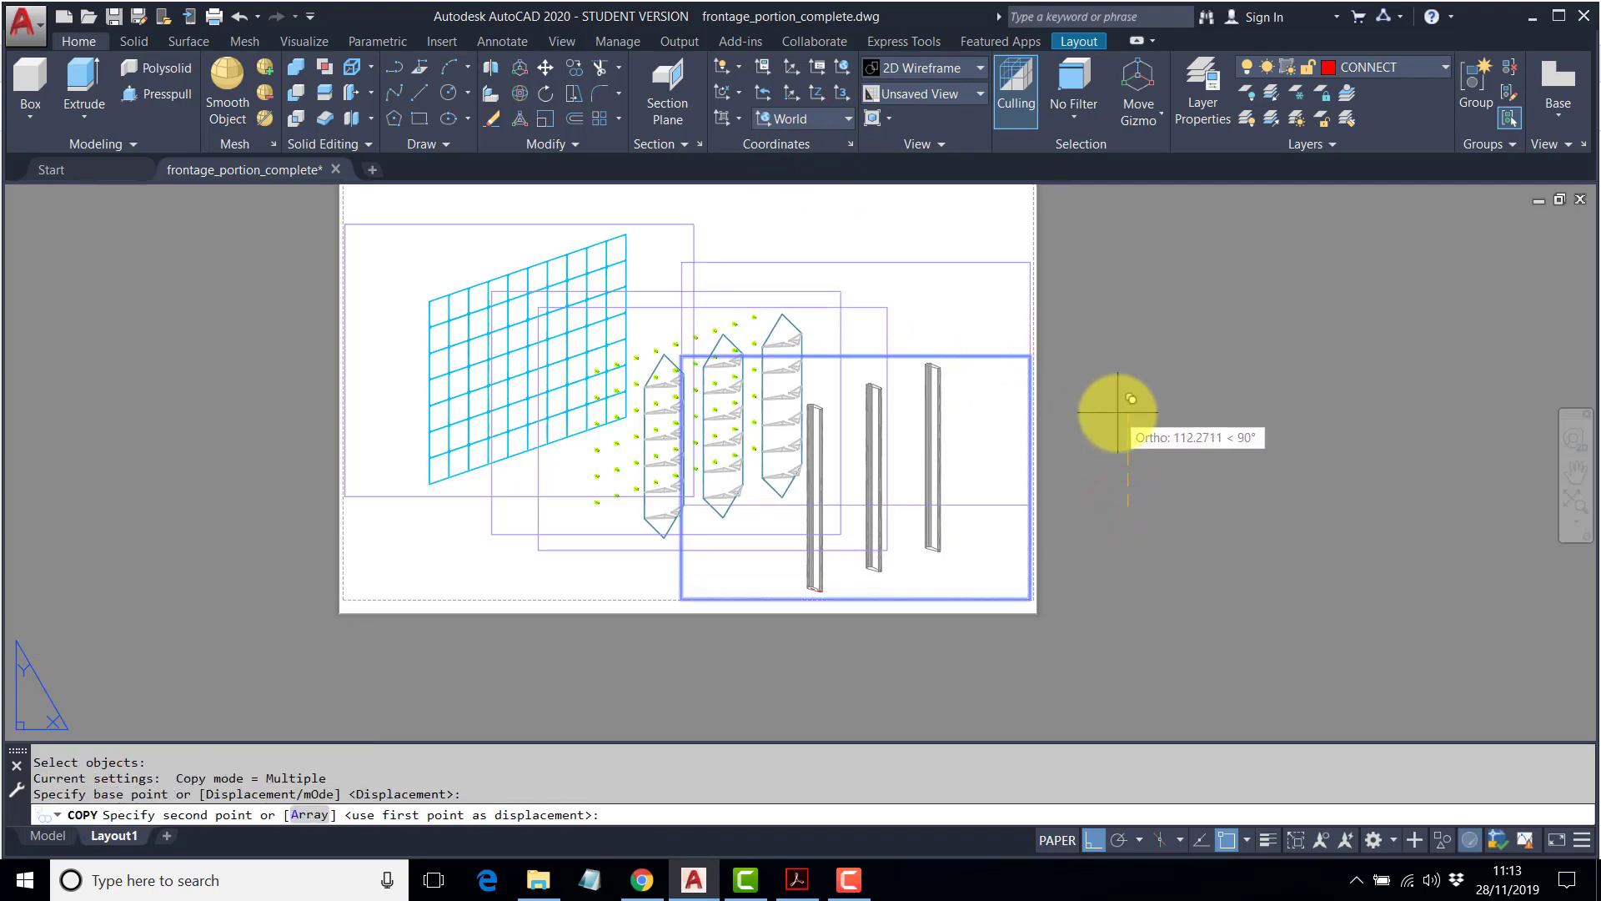
click(1118, 369)
key(Escape)
key(Escape)
Inside the upper viewport copy, freeze layer COL and thaw layers BEAM and 0 for that viewport only.
scroll(1022, 400, up, 2)
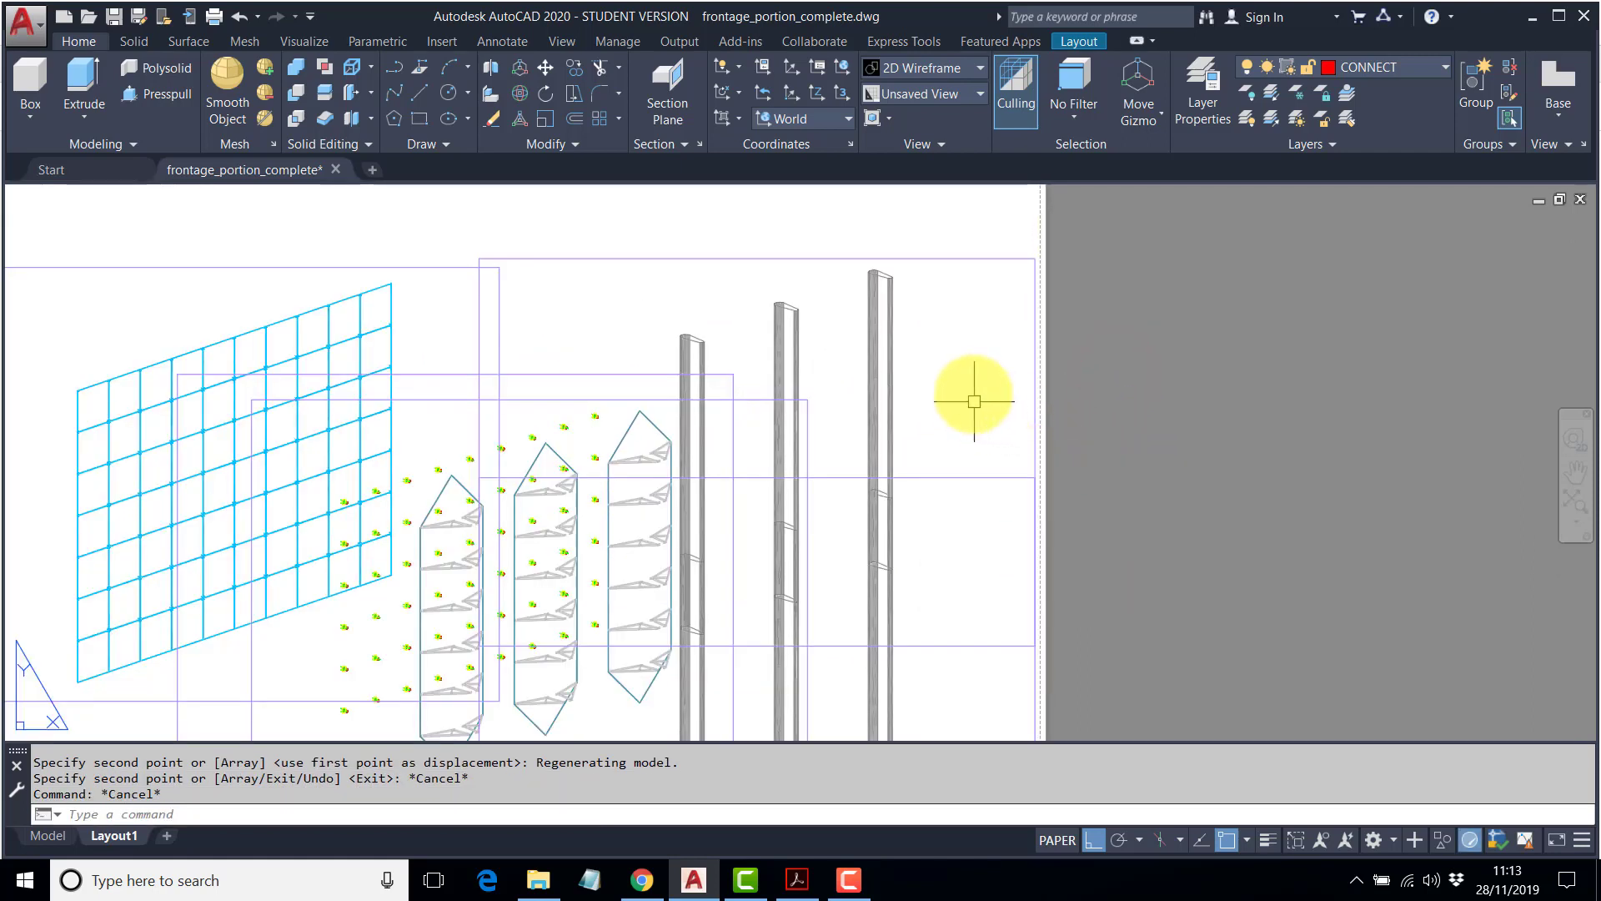
double_click(959, 375)
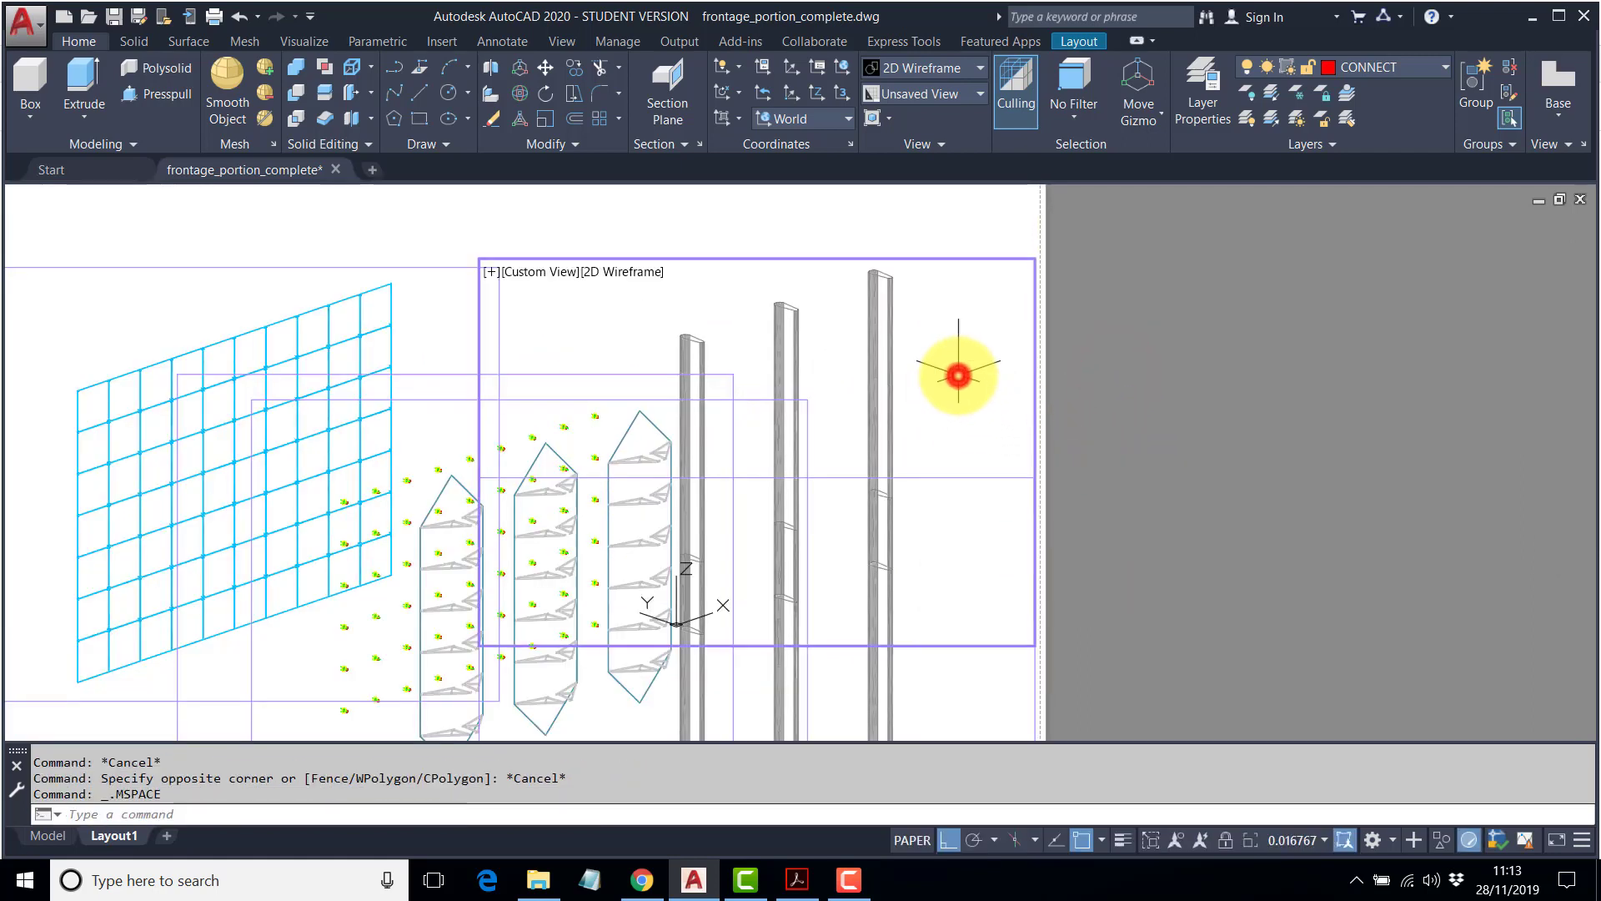
click(1436, 72)
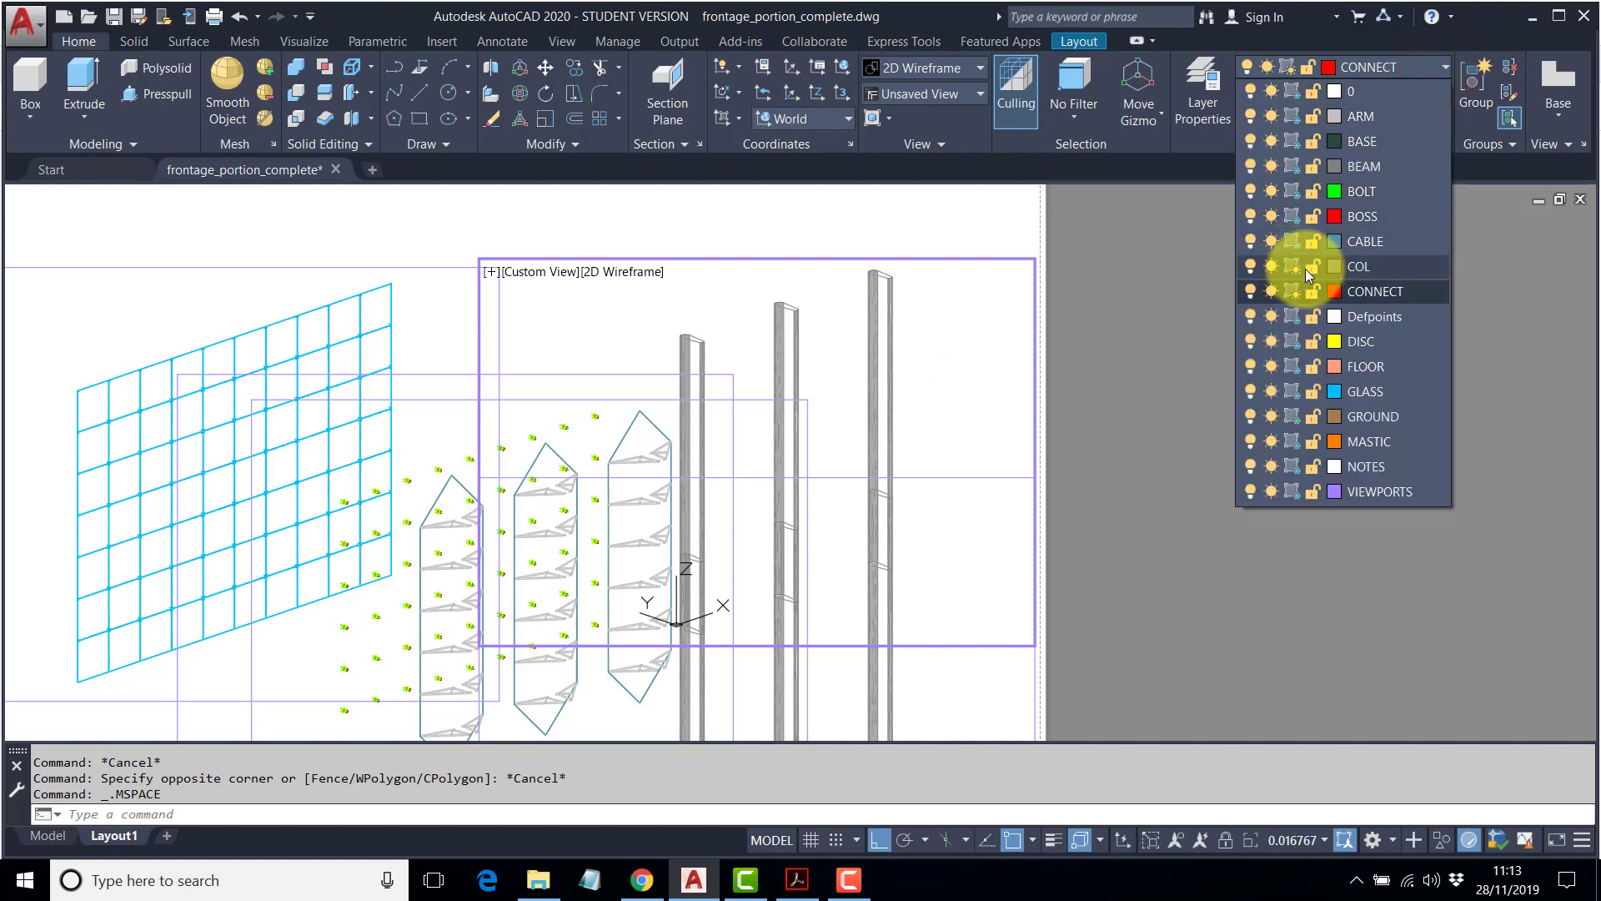
click(1299, 267)
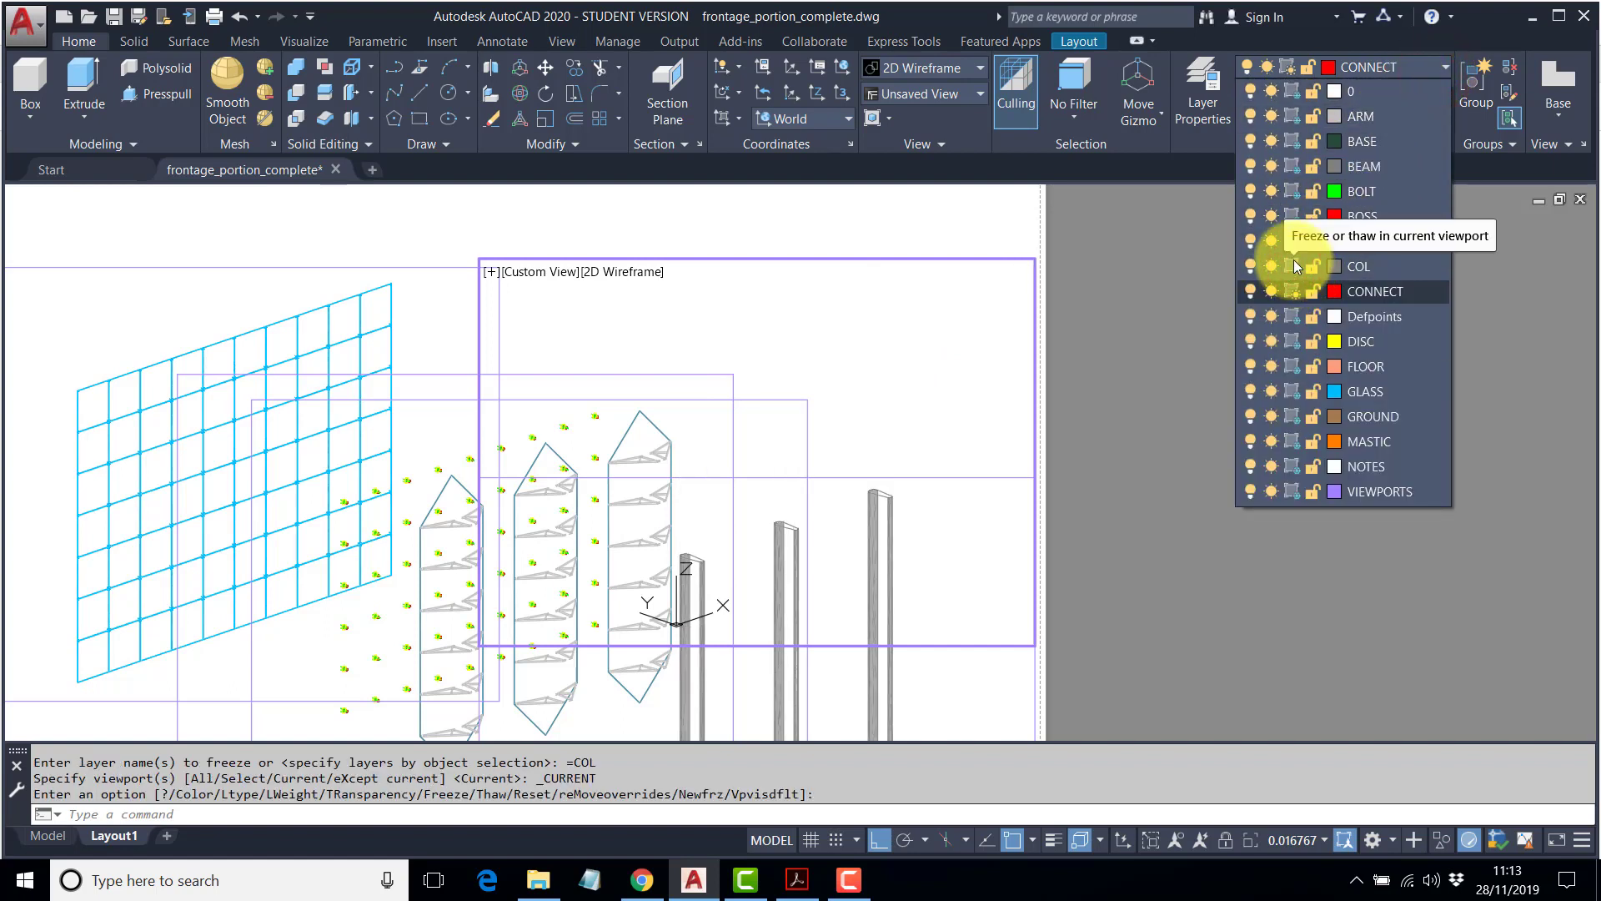
click(1295, 166)
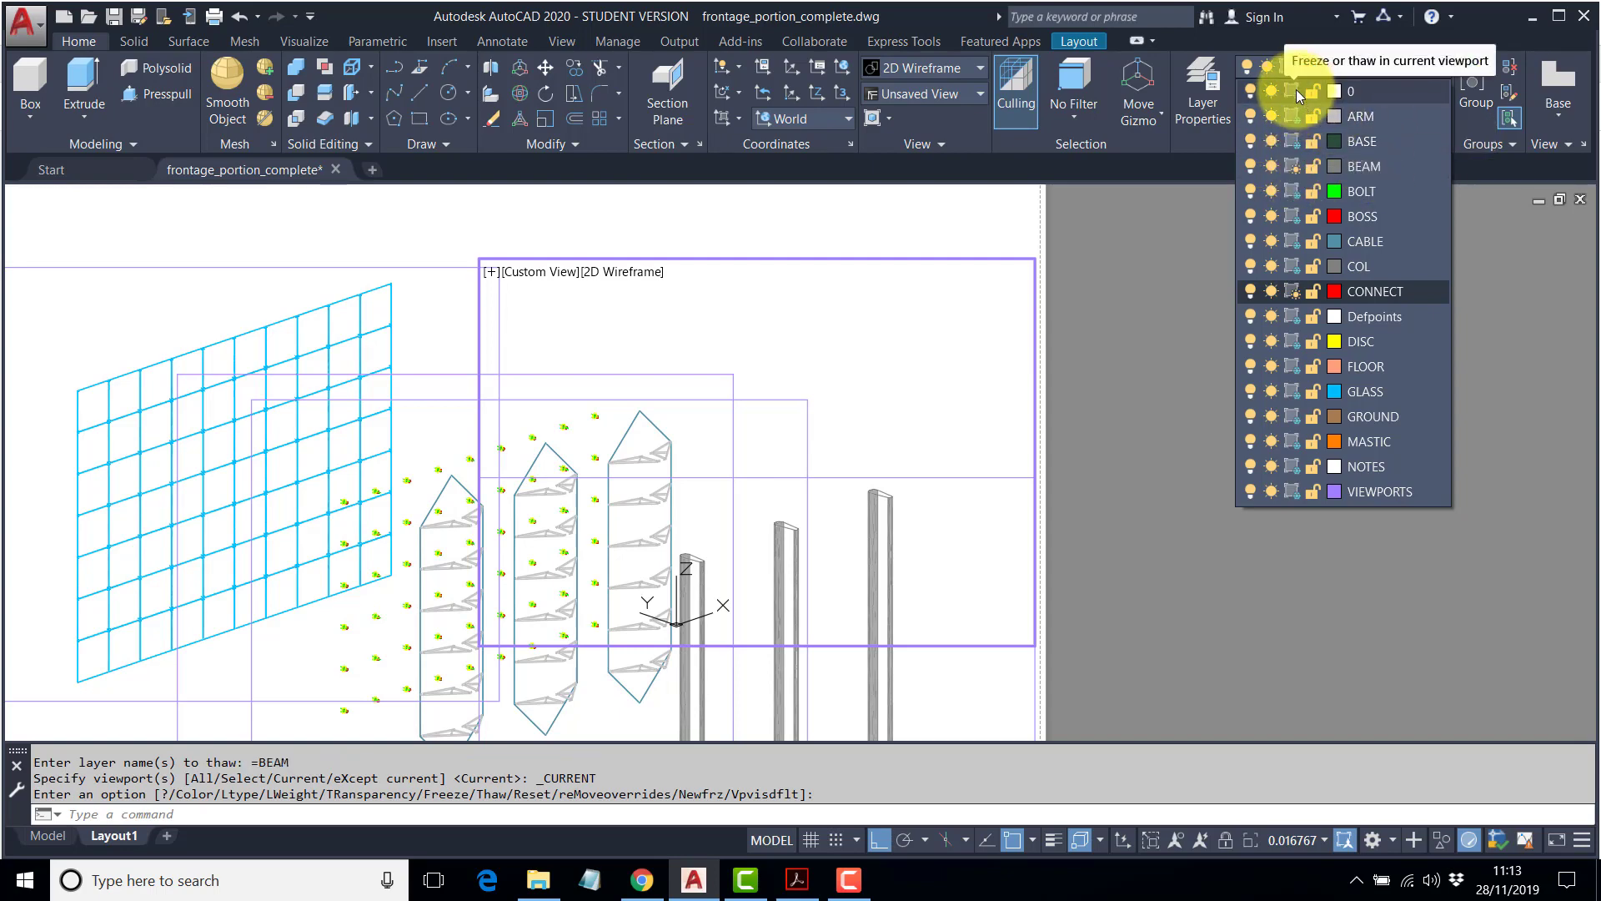
click(1296, 89)
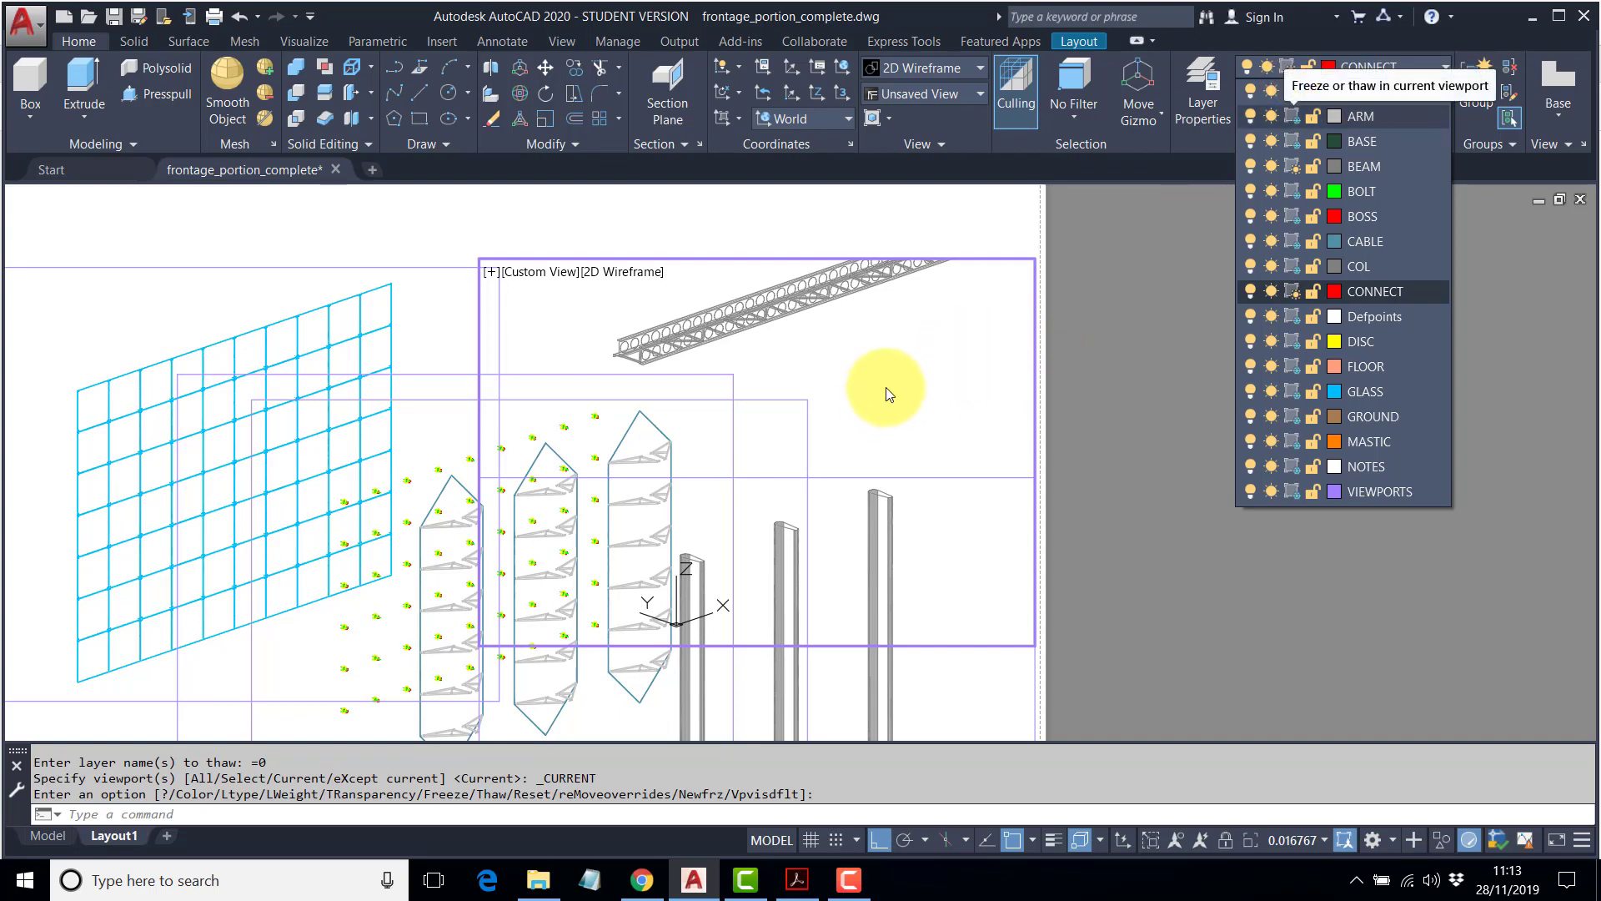
click(939, 369)
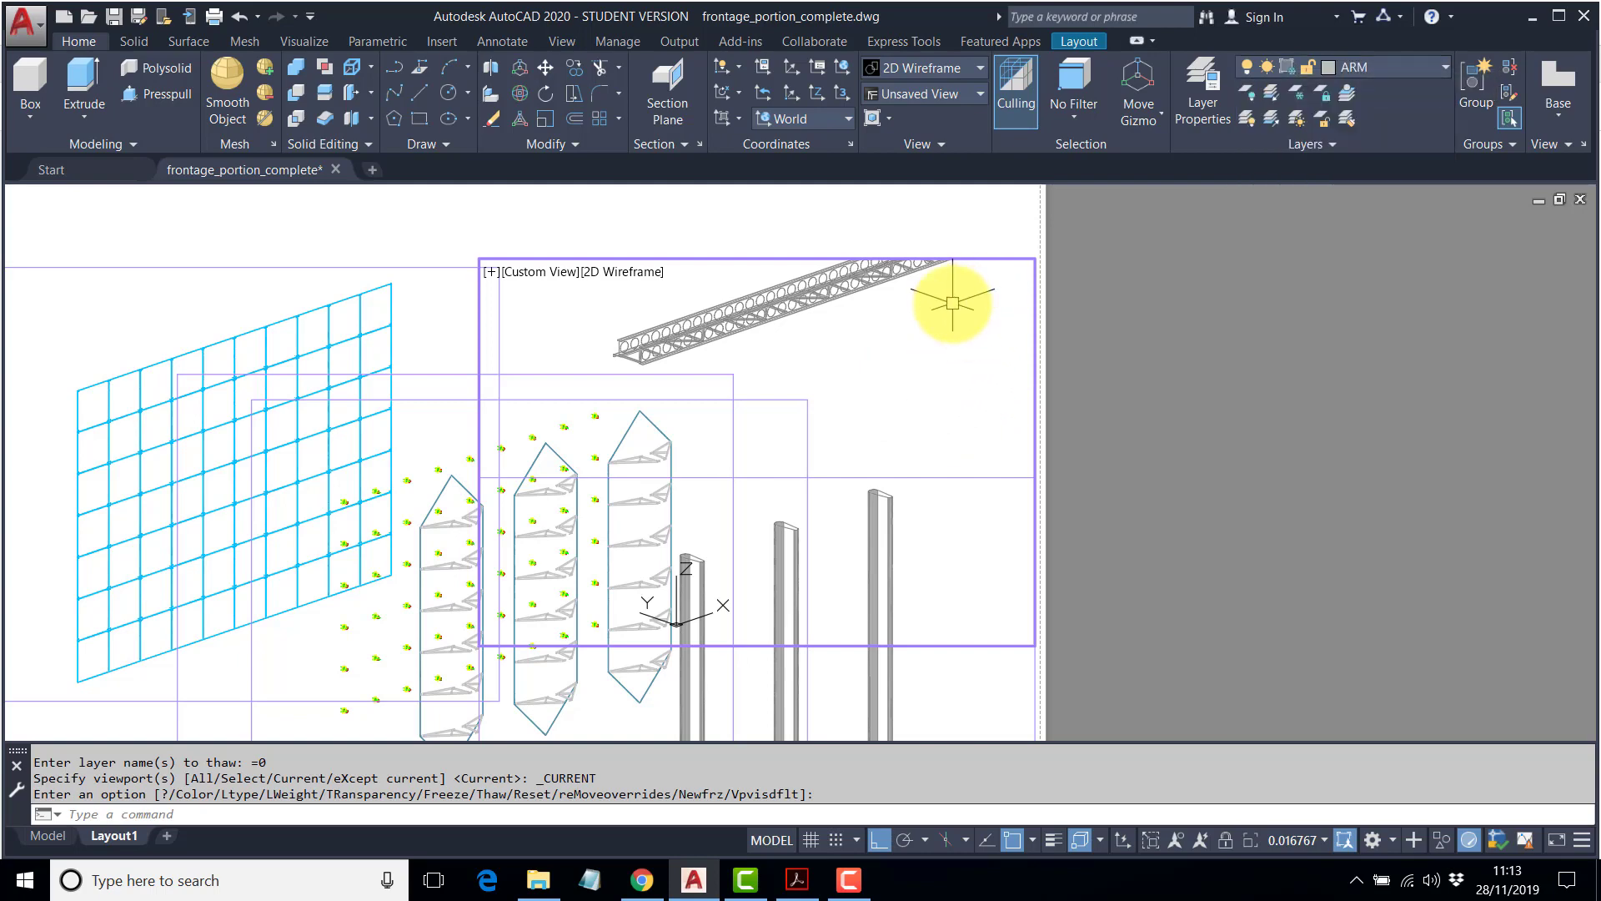
key(Escape)
key(Escape)
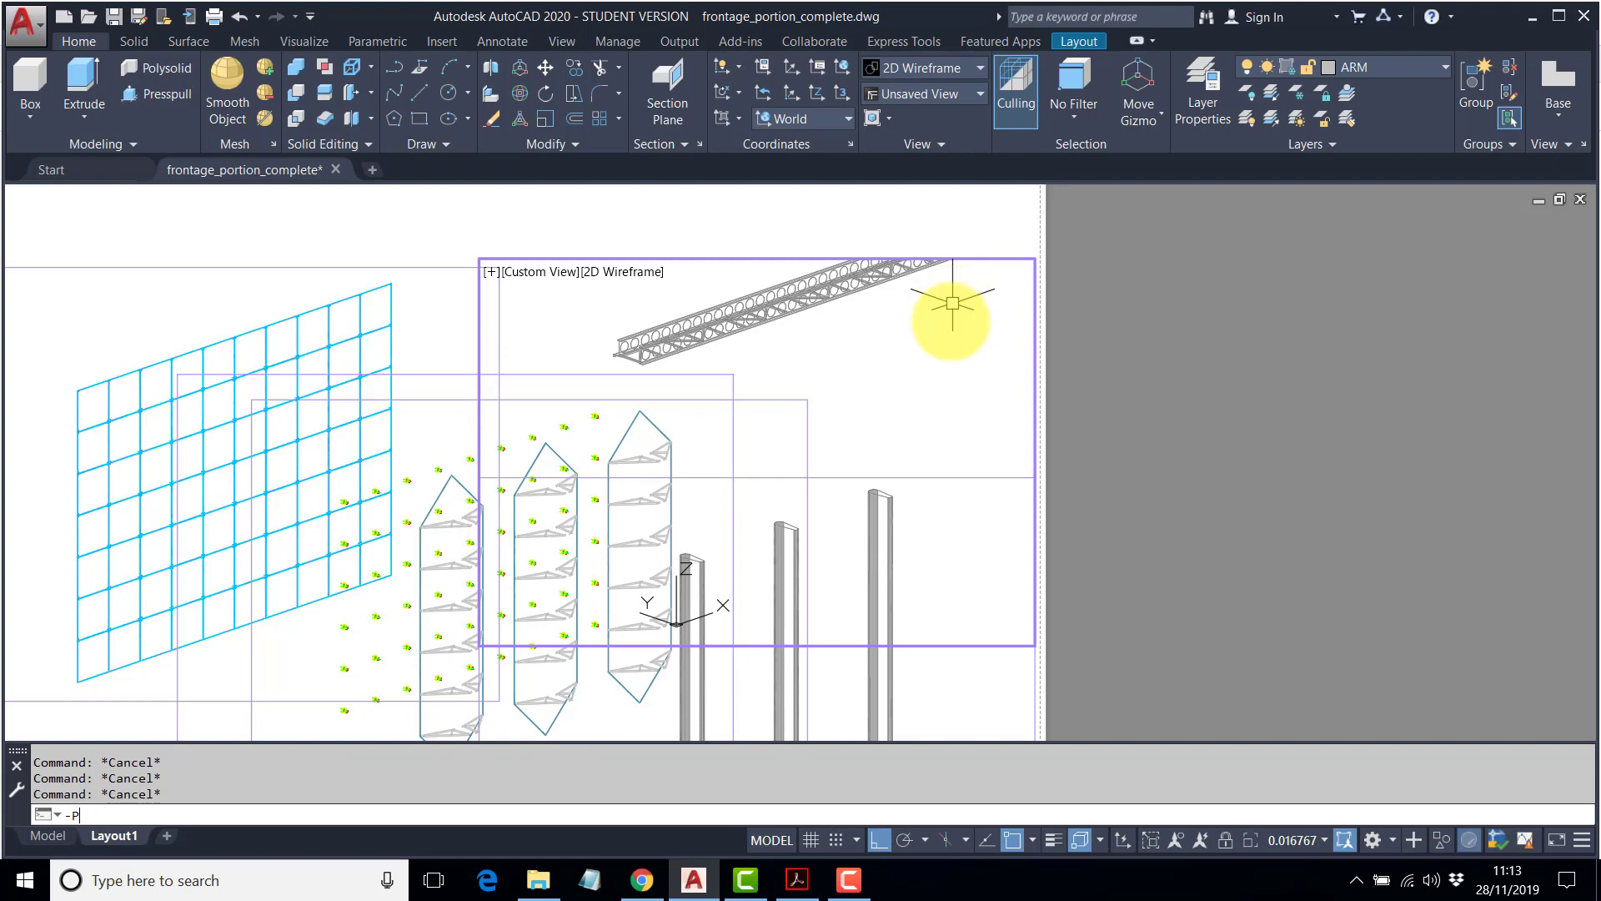
Pan the model view vertically along Z inside the viewport with -PAN to bring the header beam lower, just above the bracing trusses.
click(953, 319)
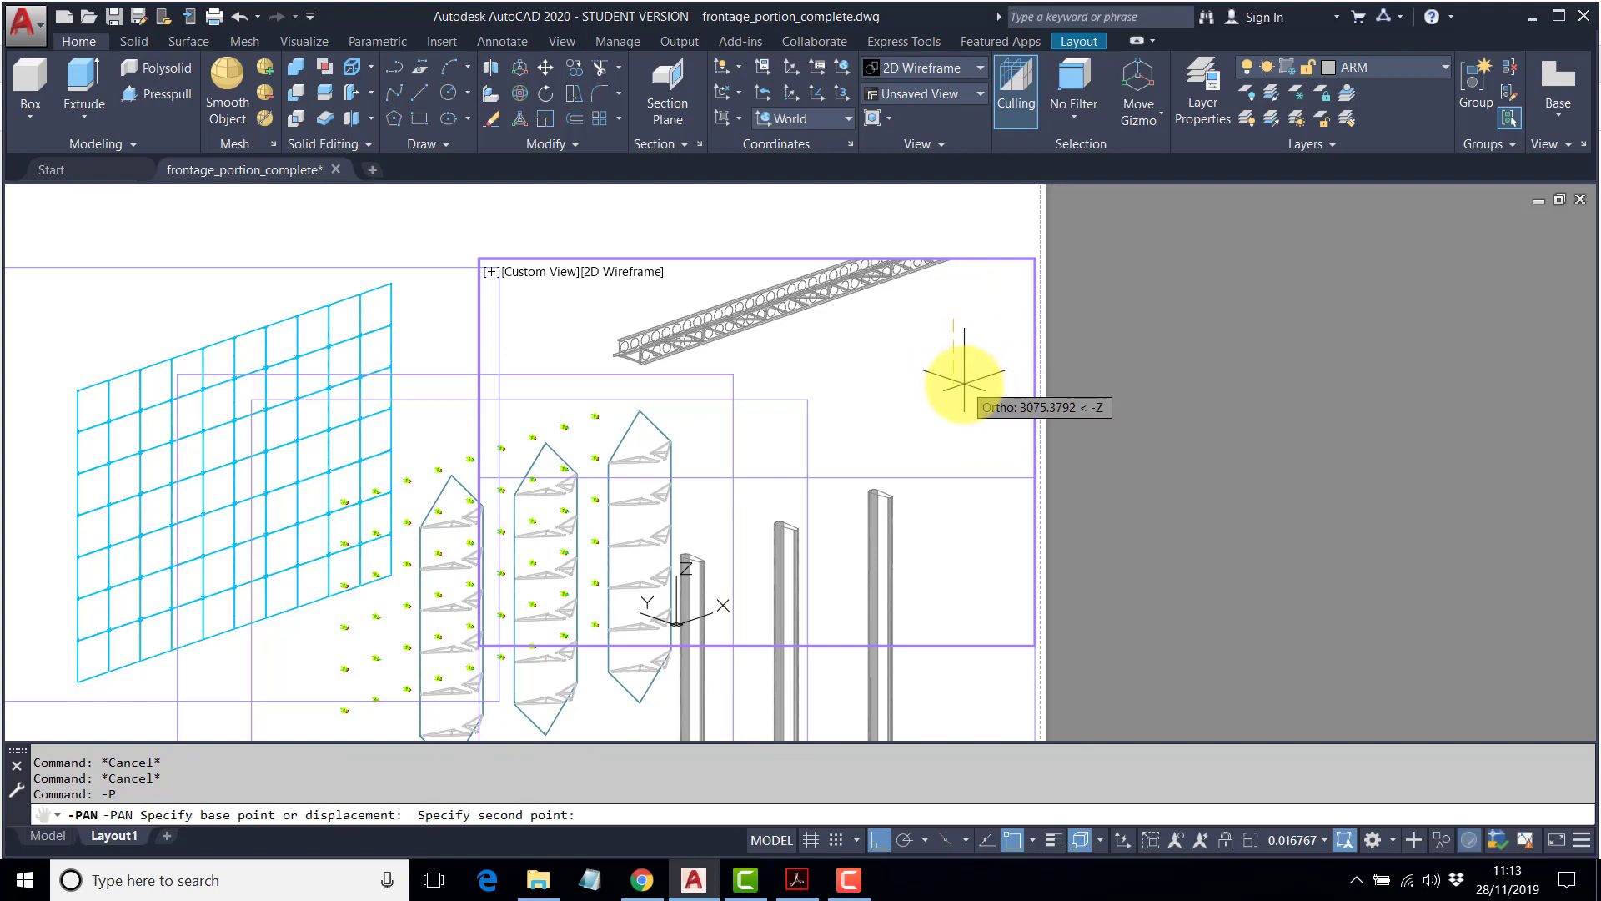
click(955, 370)
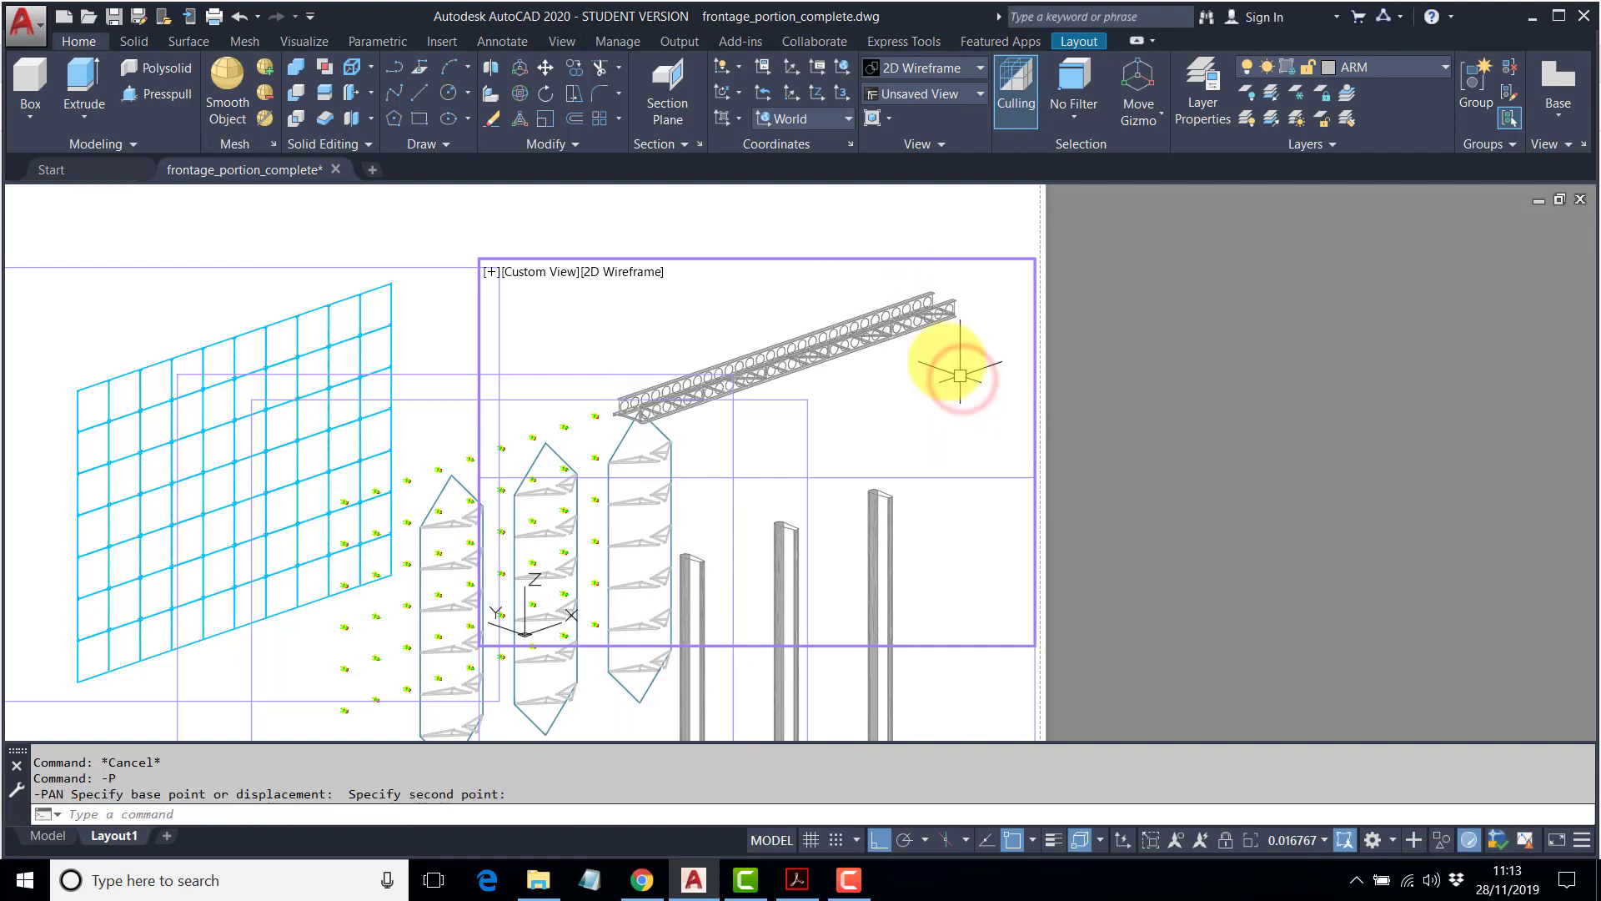
key(Return)
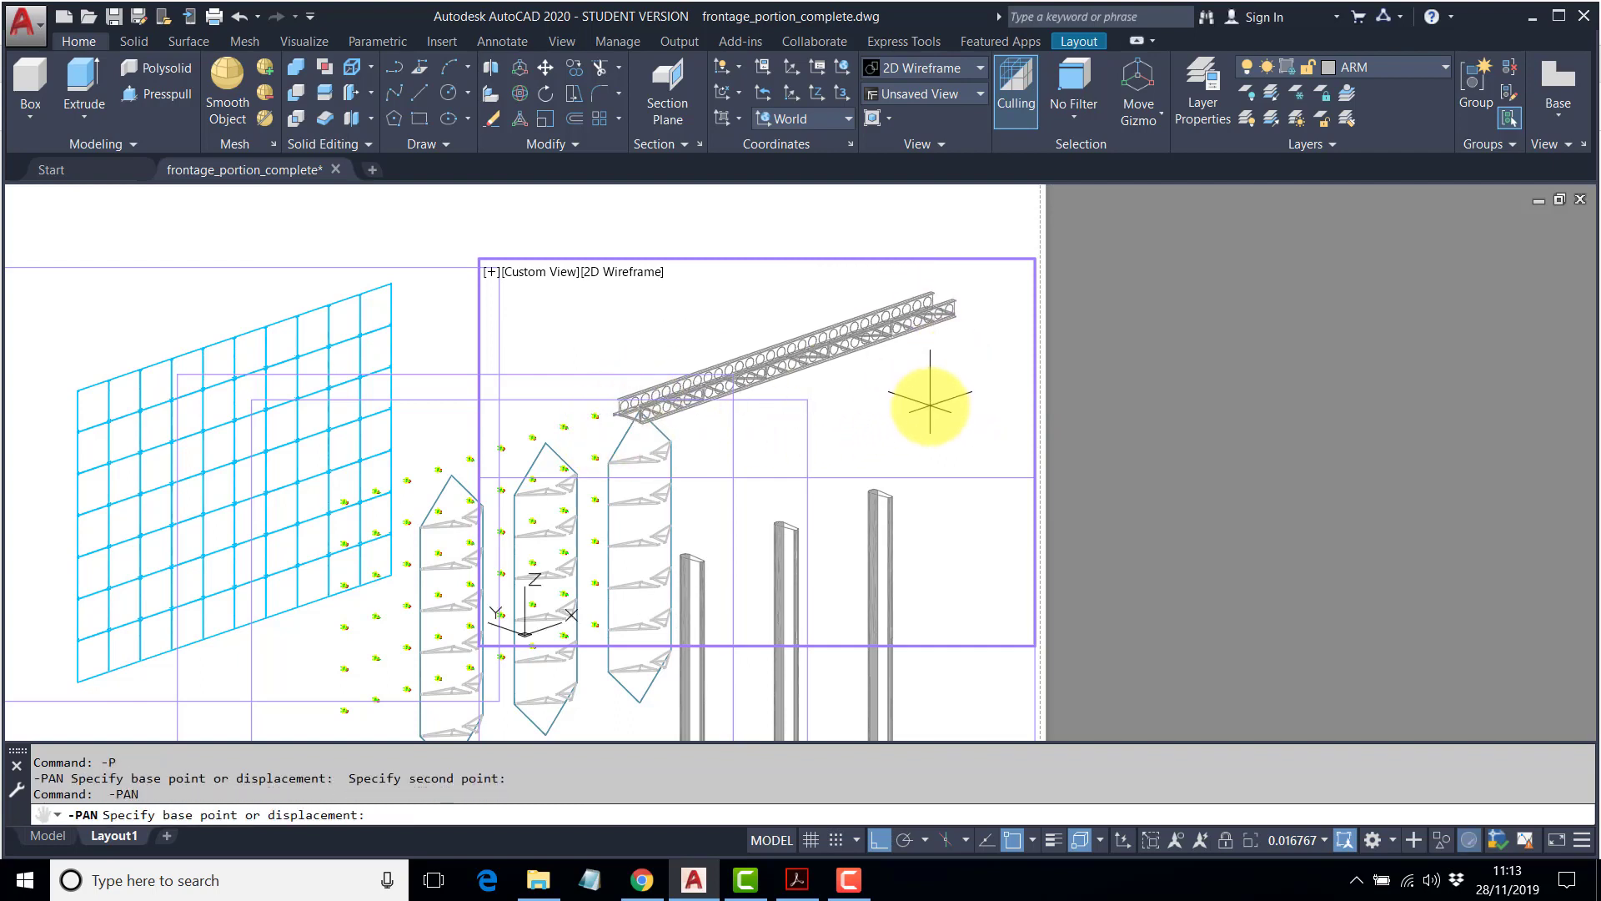
click(960, 423)
click(959, 421)
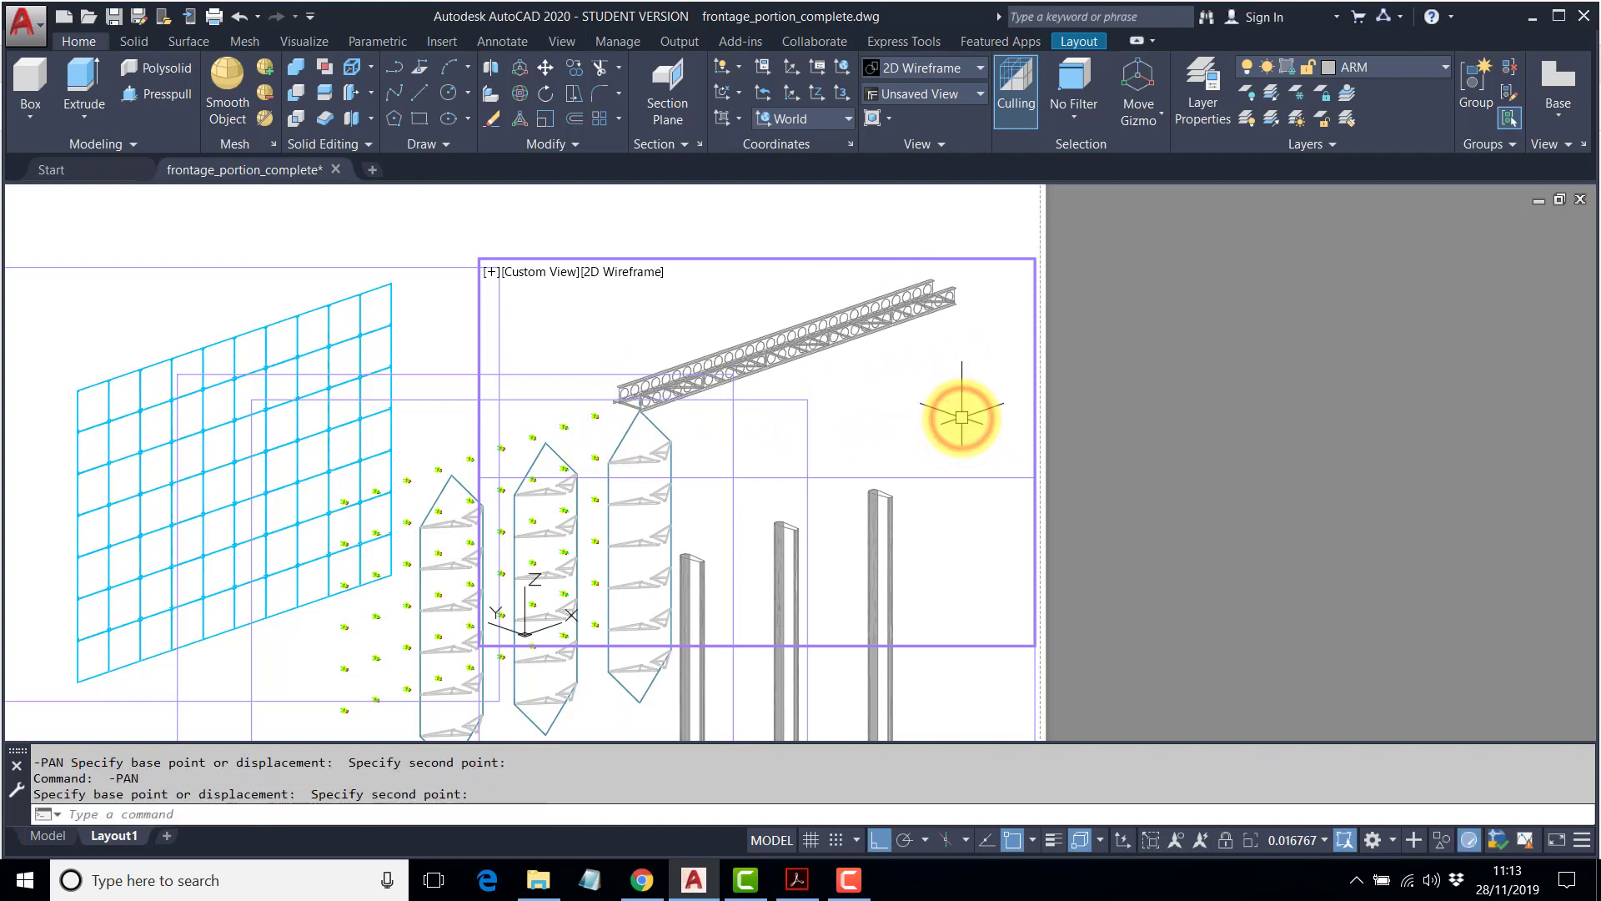
key(Return)
click(960, 414)
click(960, 392)
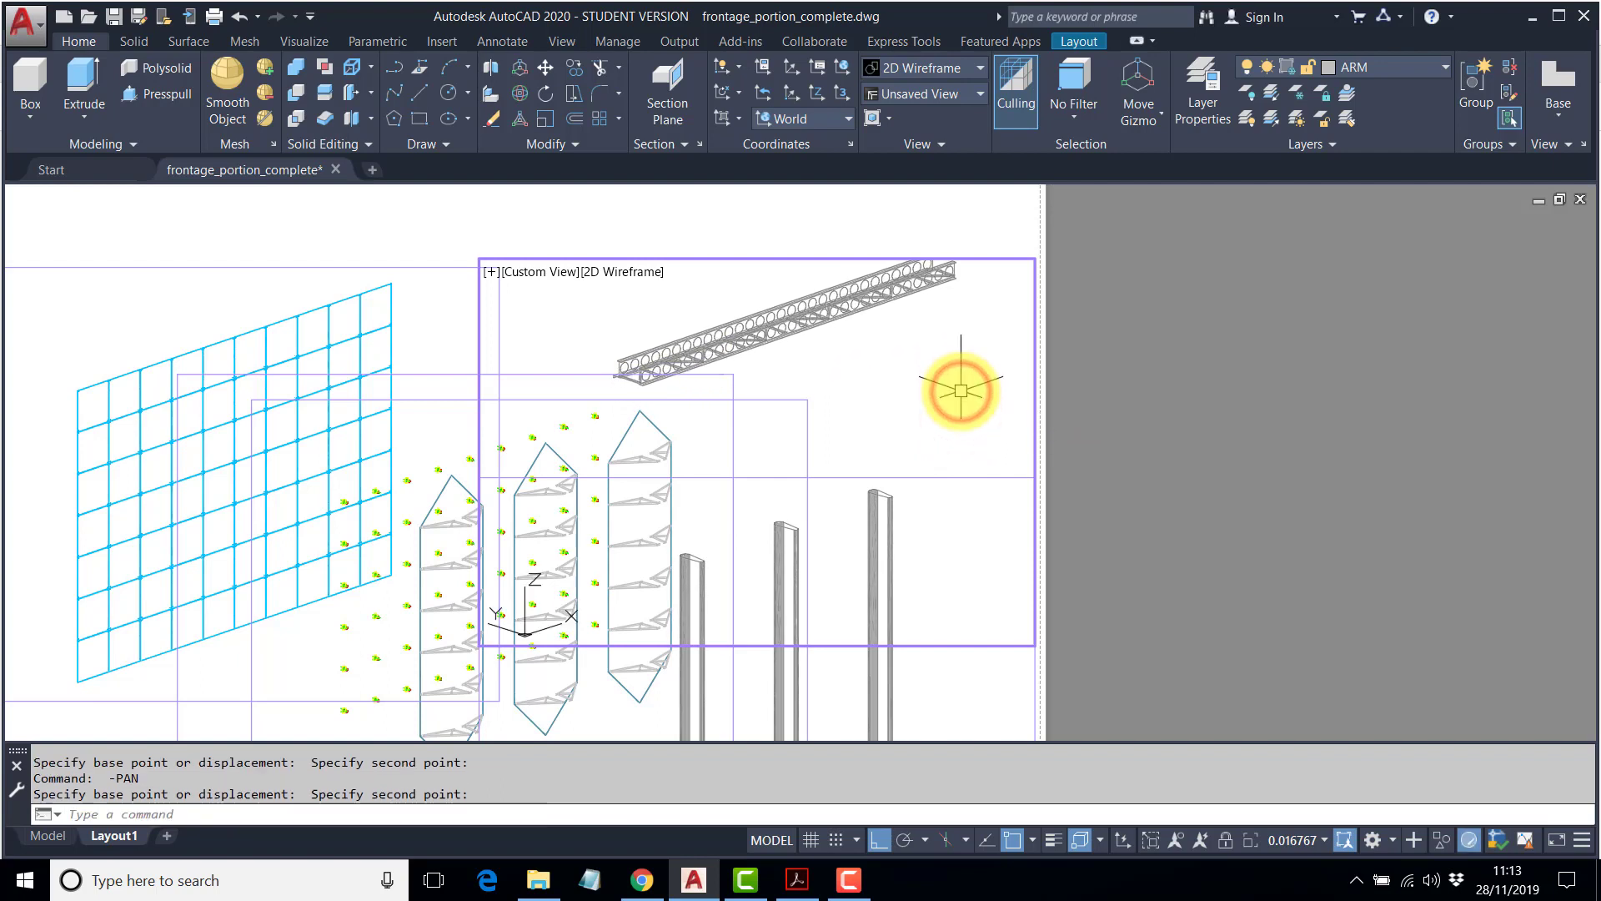
Return to paper space and stretch the beam viewport's upper edge about 32 units upward to clear the whole beam.
double_click(1120, 345)
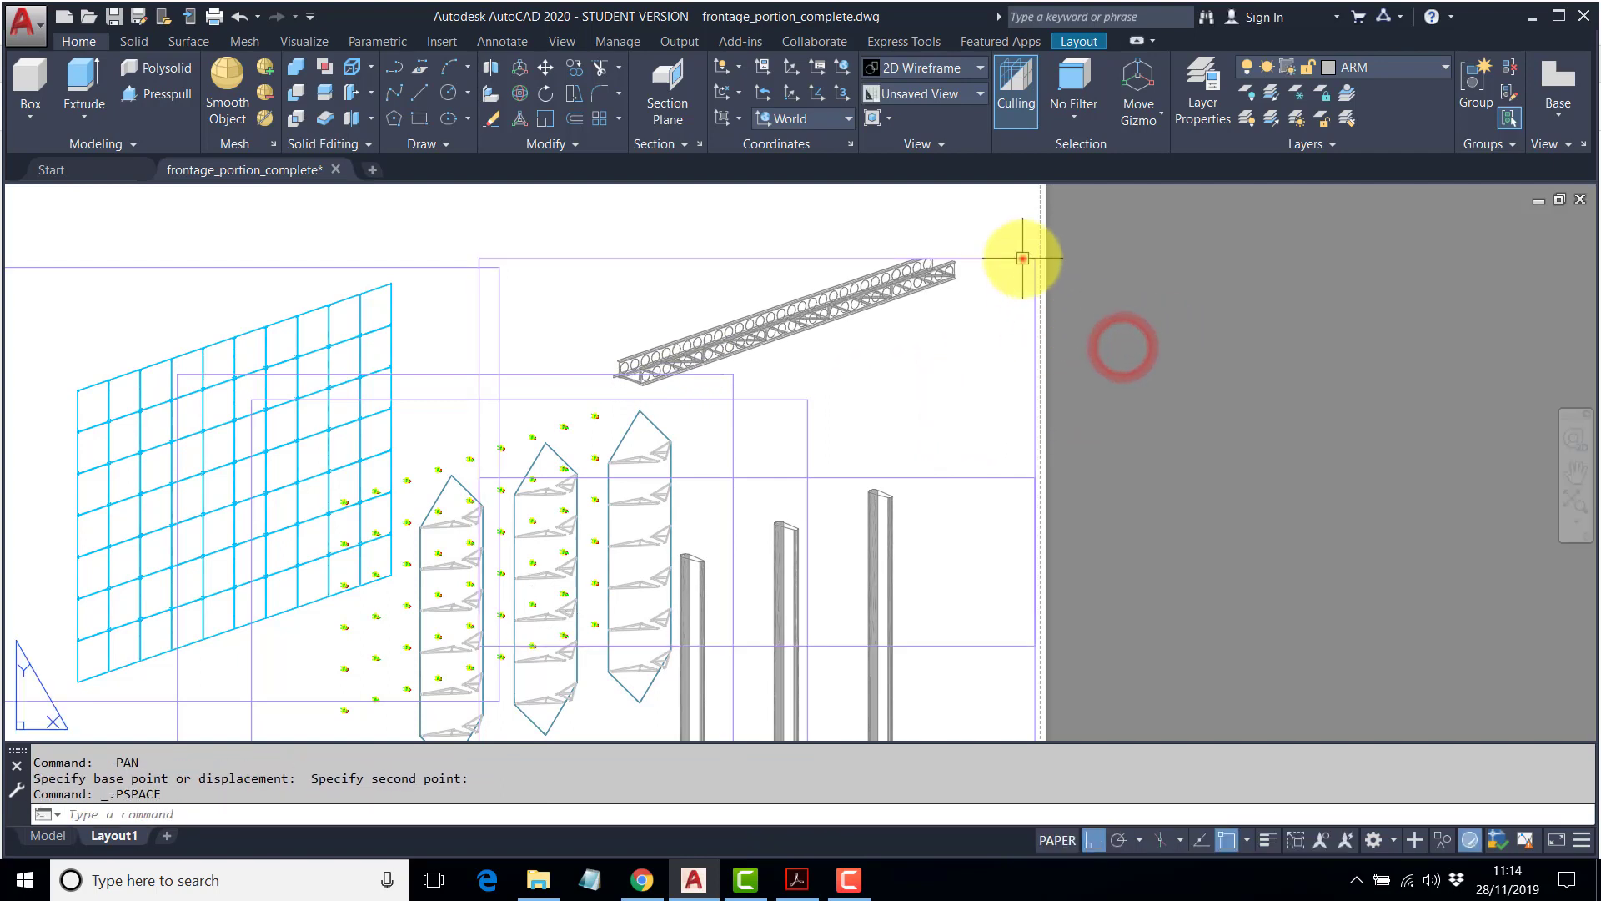
click(1034, 259)
click(1034, 258)
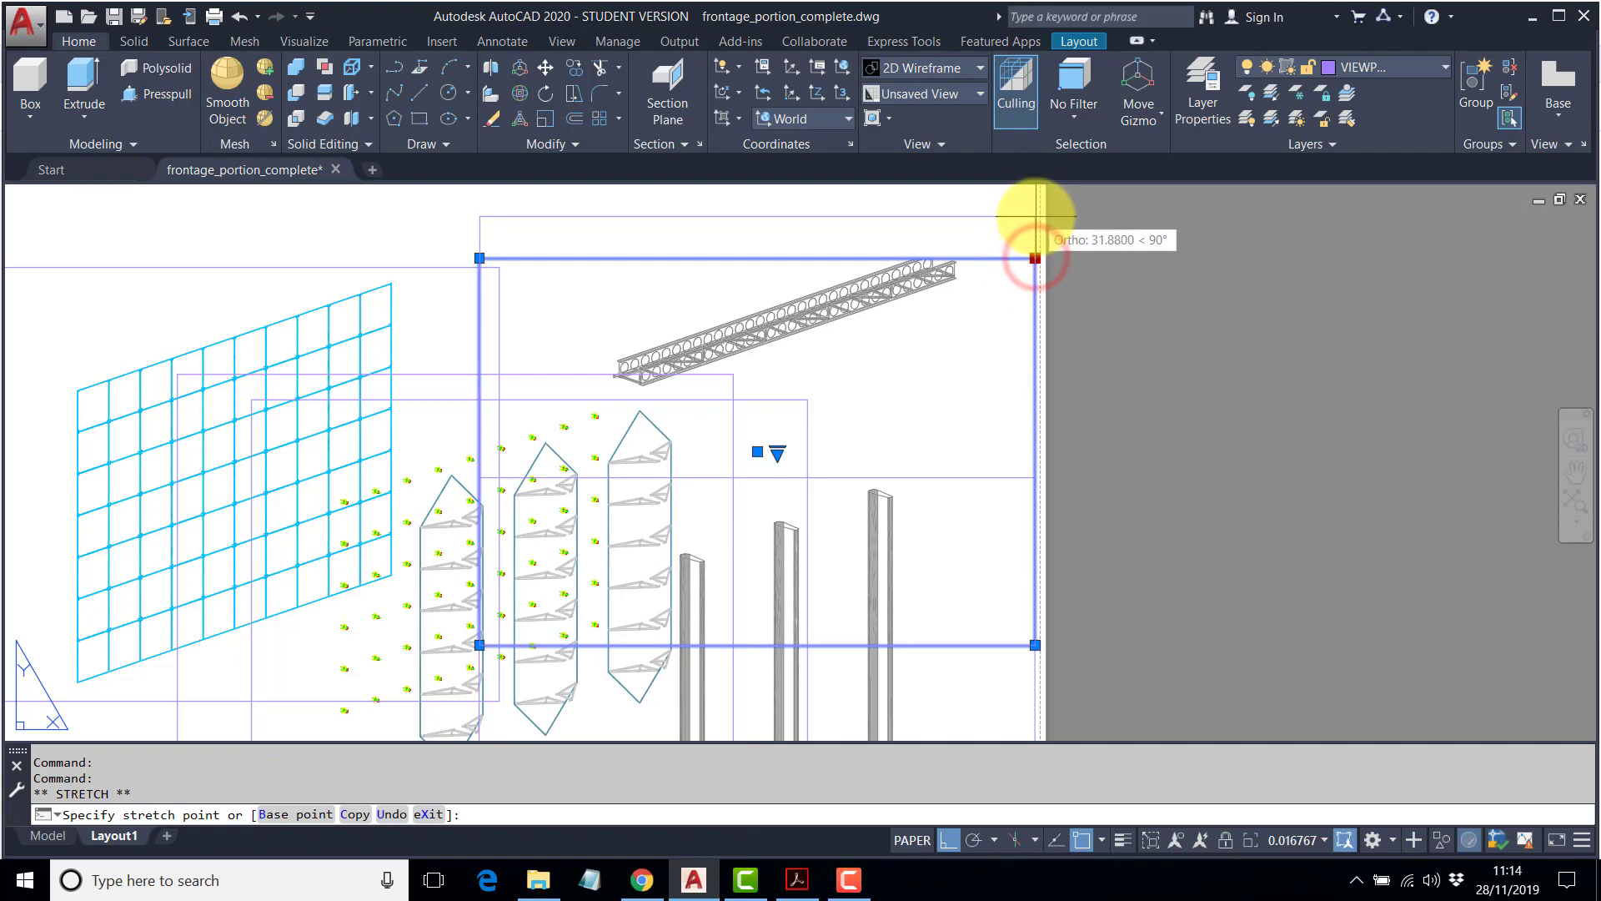
click(1035, 217)
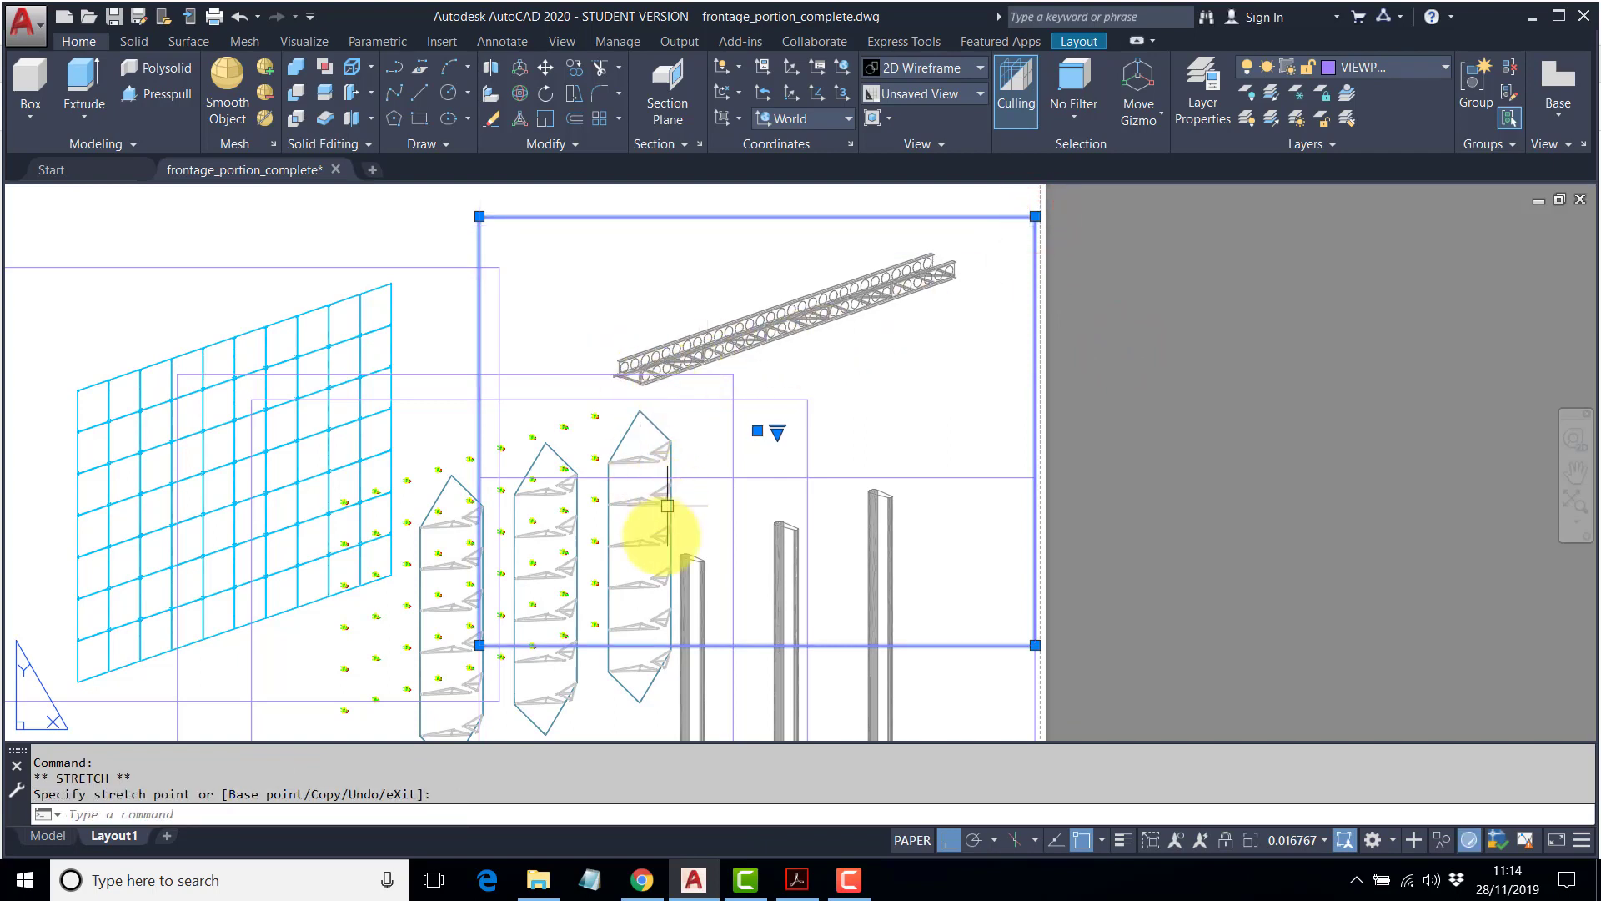
key(Escape)
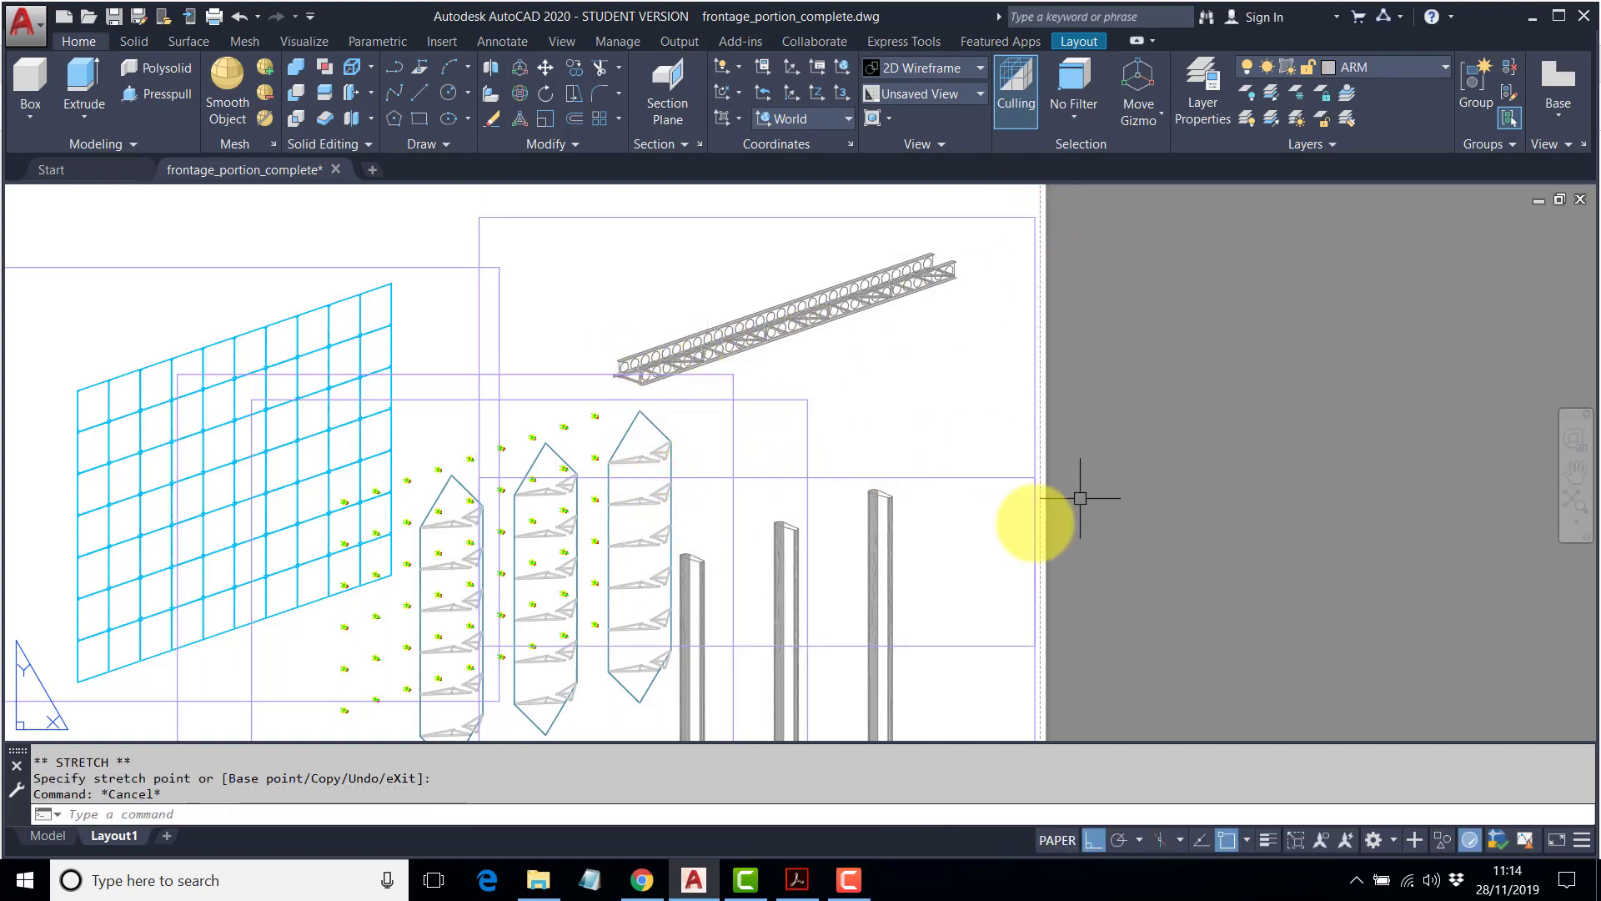
Switch to Acrobat and examine the whole reference axonometric PDF at 33.3% for the component arrangement, dashed connecting lines and labels.
click(798, 880)
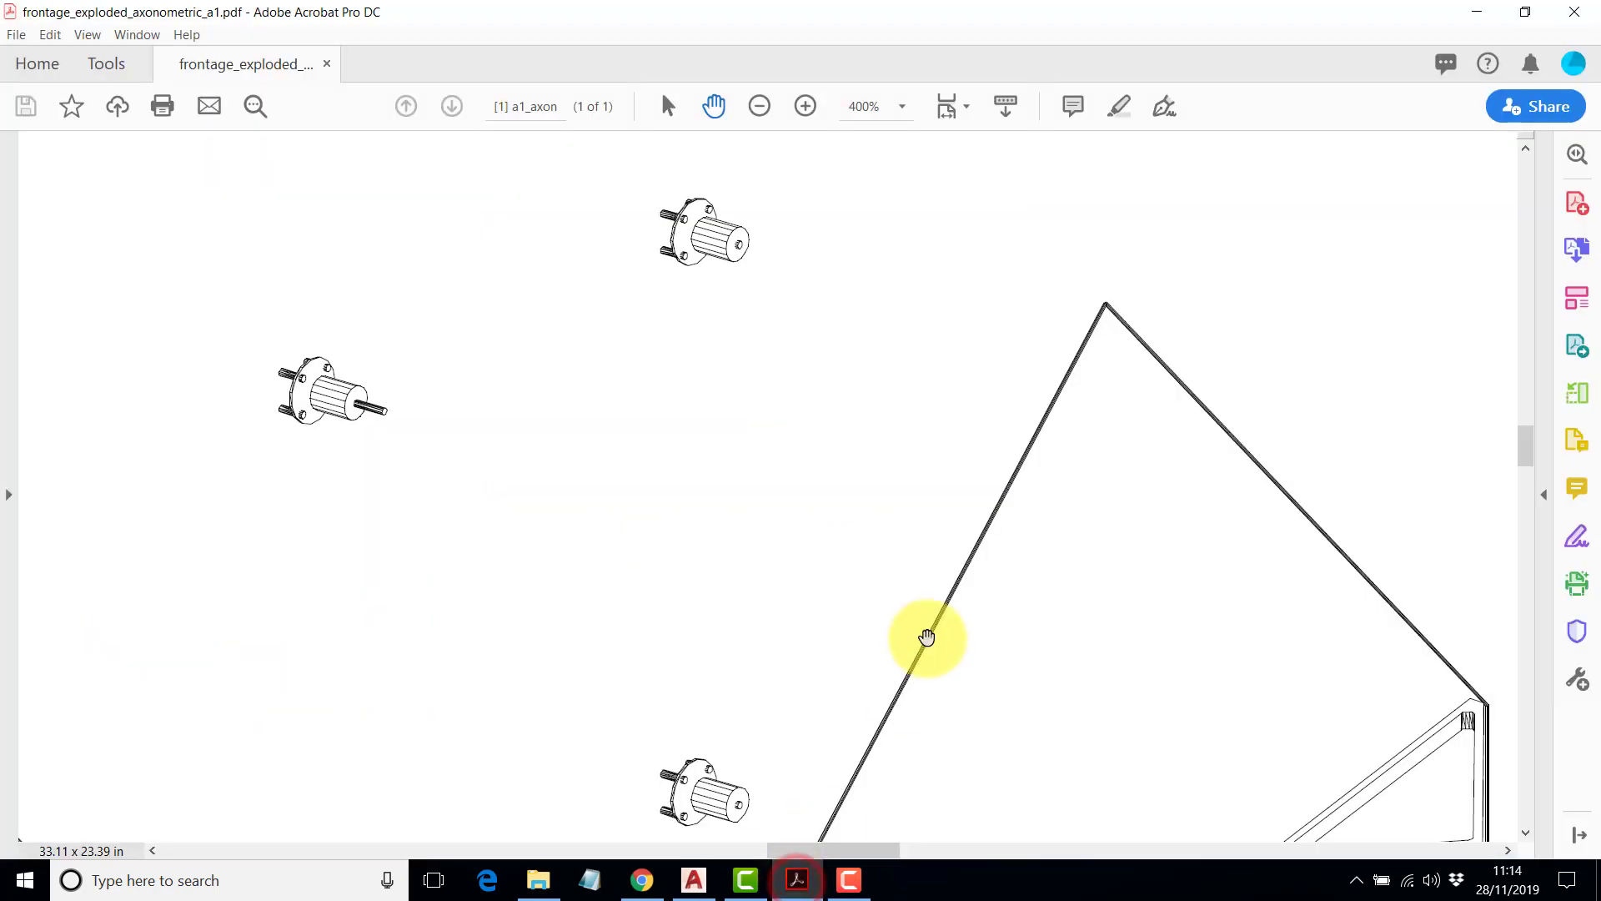
click(761, 117)
click(761, 116)
click(761, 117)
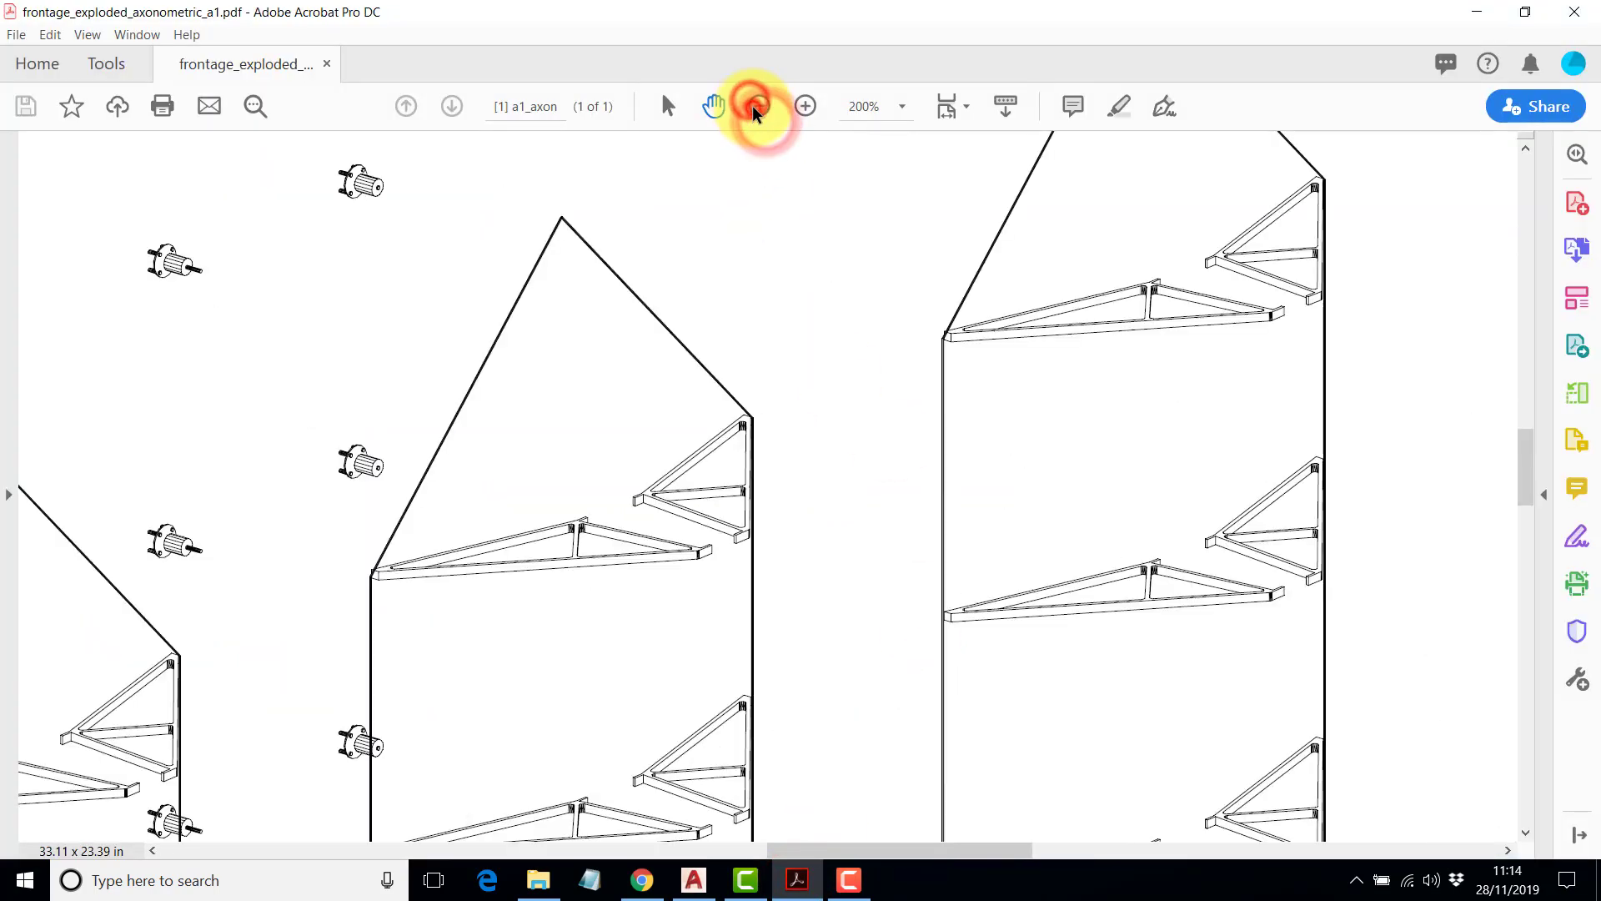
click(757, 114)
click(758, 114)
click(755, 112)
click(755, 107)
click(755, 107)
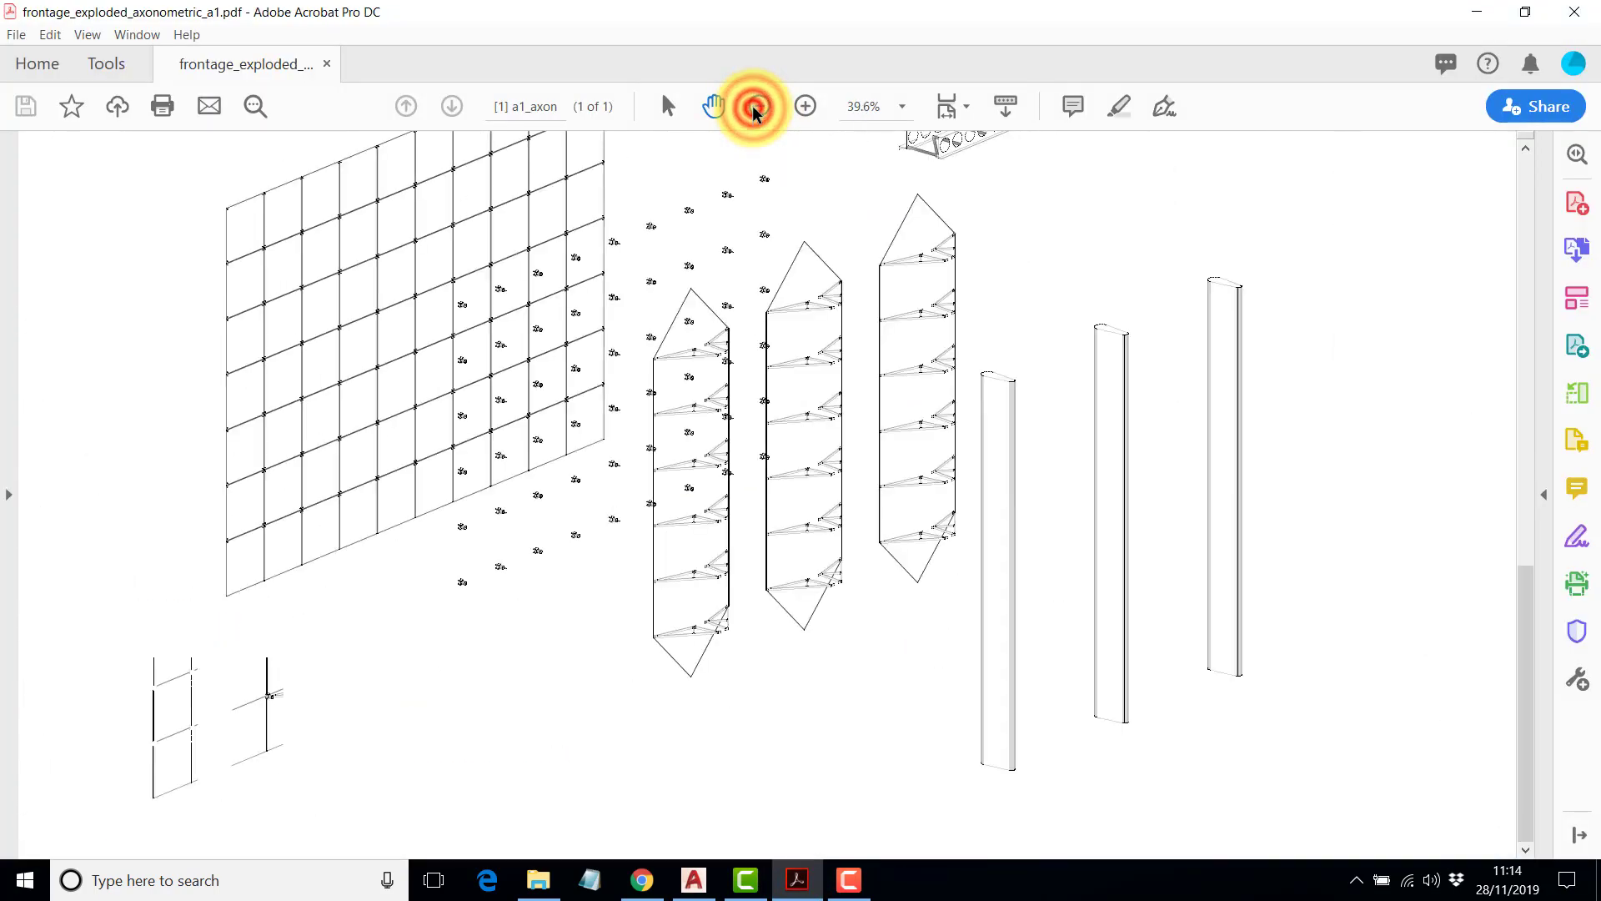
click(755, 107)
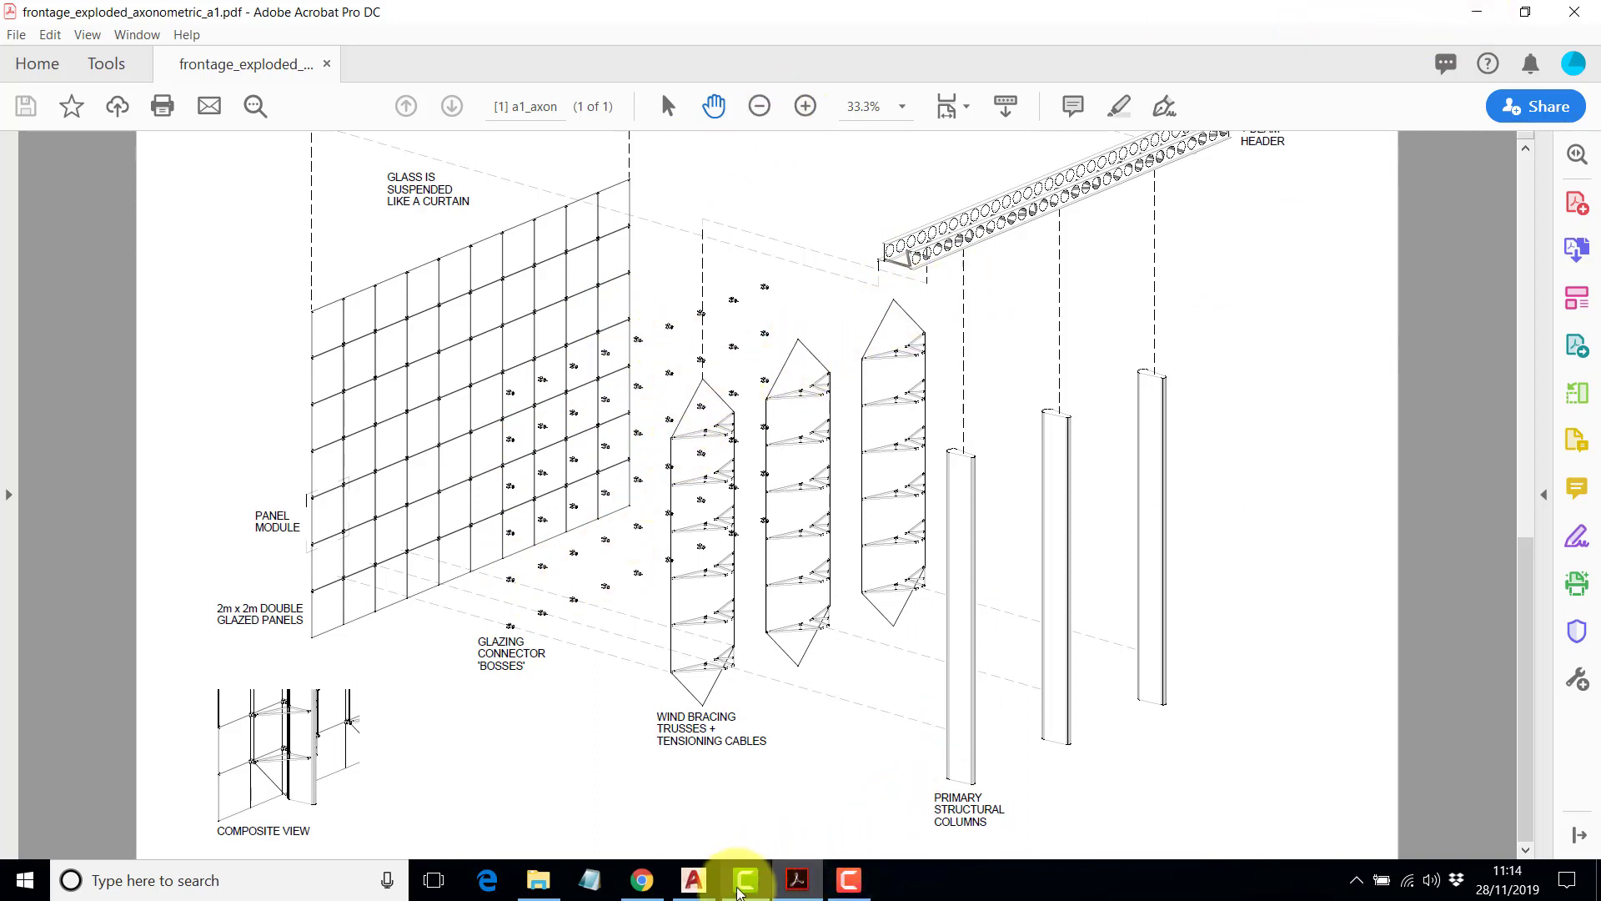
Switch back to AutoCAD and set the layout's paper-space coordinate system to the saved ANGLE UCS.
click(694, 880)
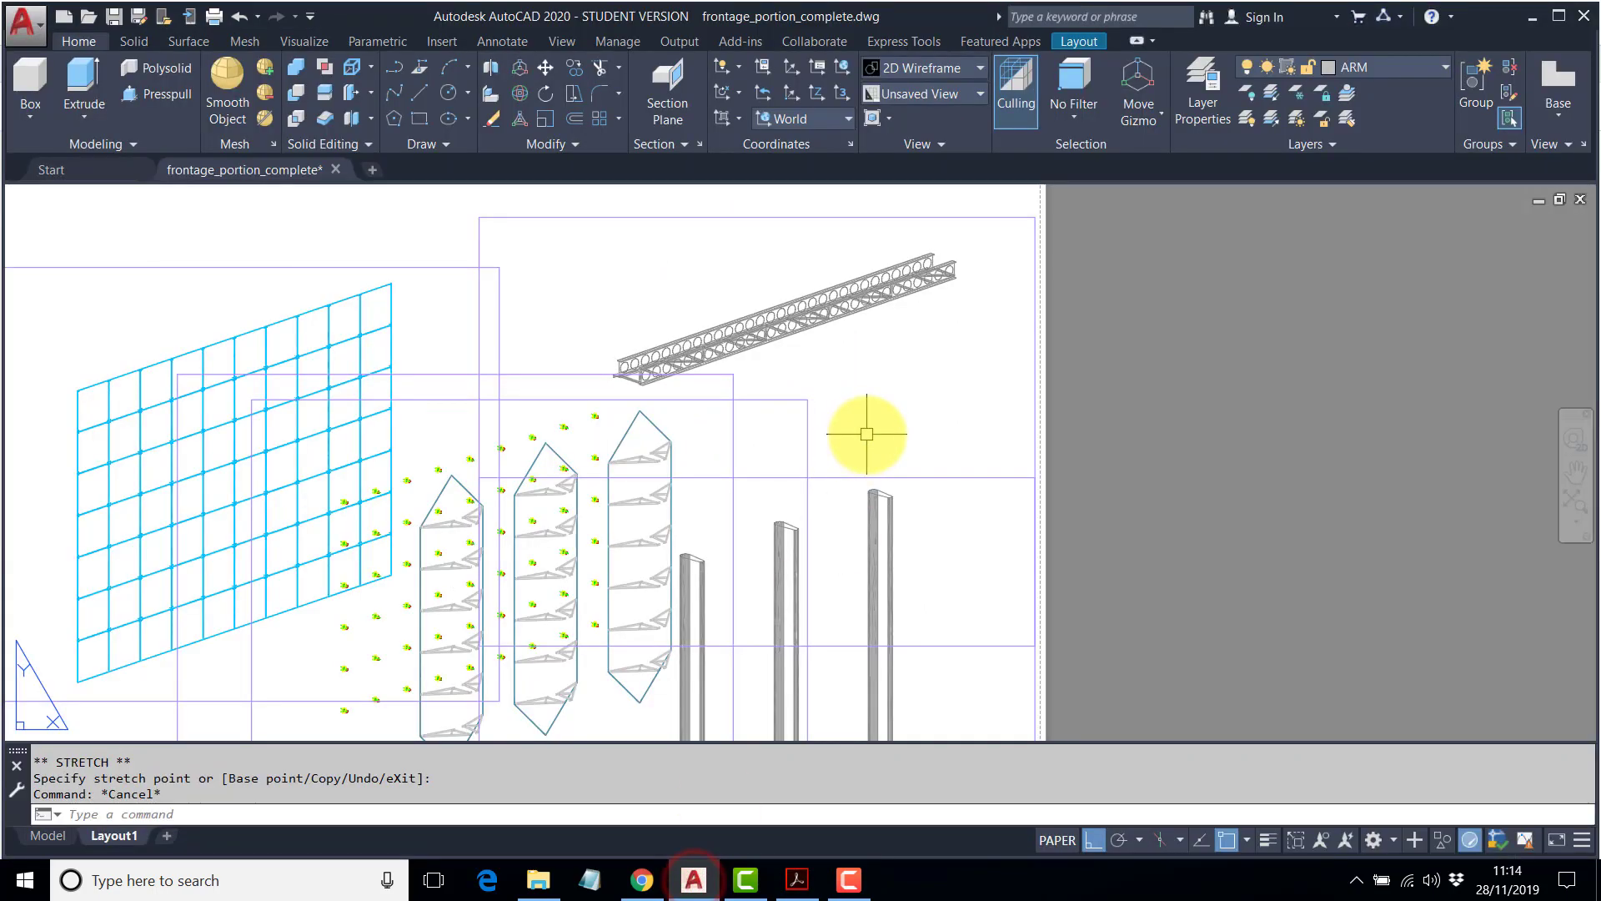
scroll(1116, 444, down, 2)
mouse_move(1073, 474)
middle_down()
mouse_move(1119, 393)
mouse_move(956, 435)
middle_up()
scroll(1058, 400, up, 1)
scroll(1051, 397, down, 1)
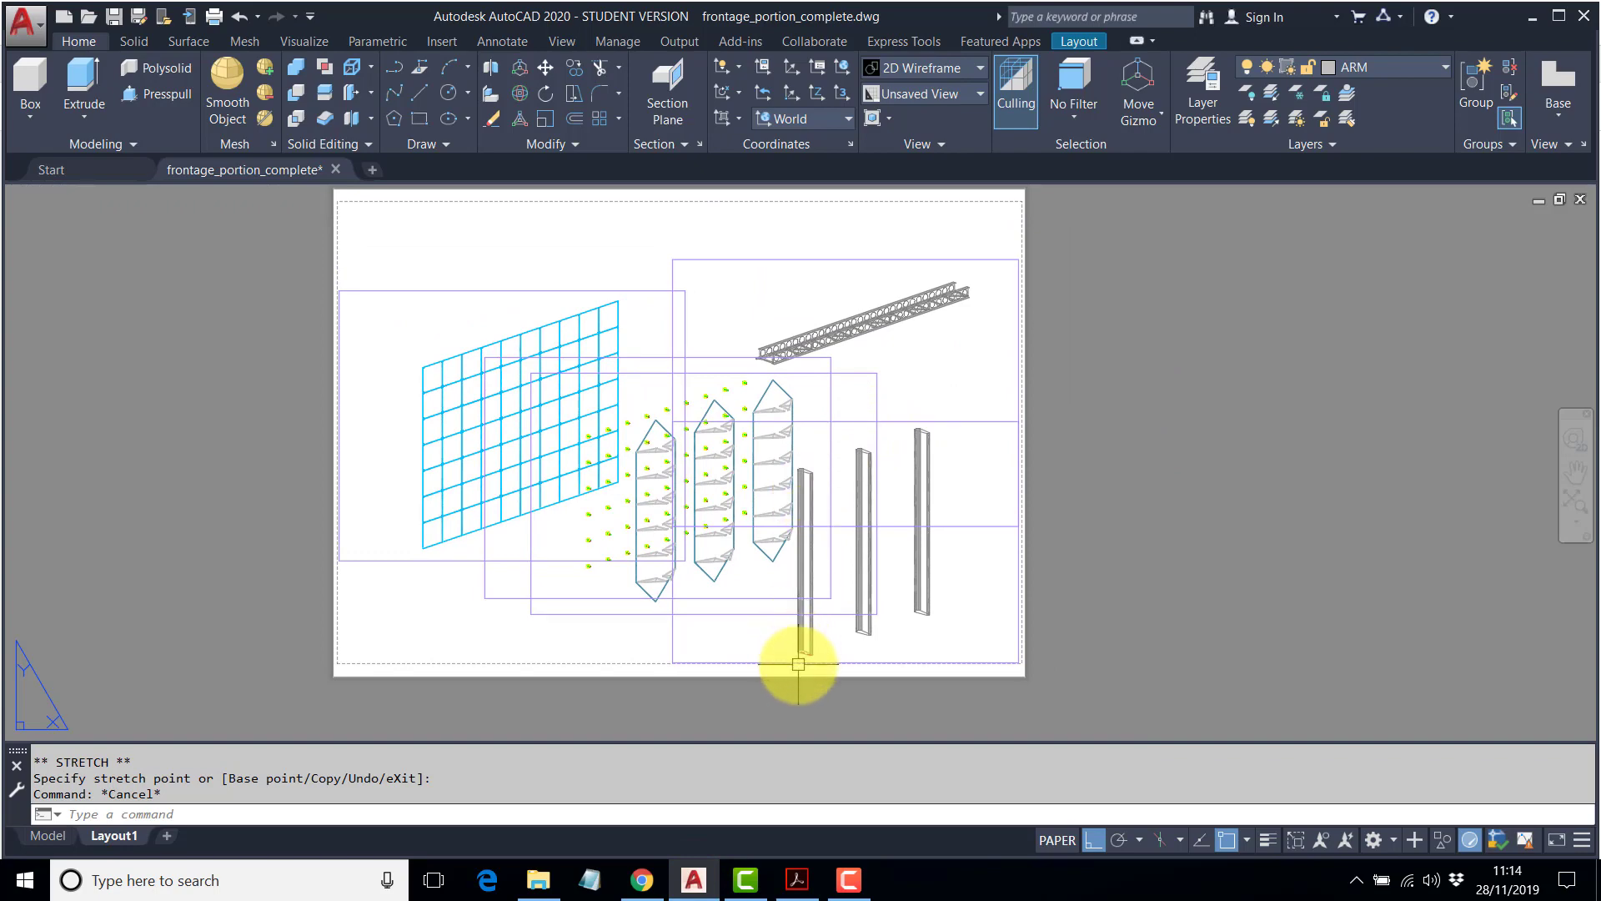
scroll(798, 665, up, 8)
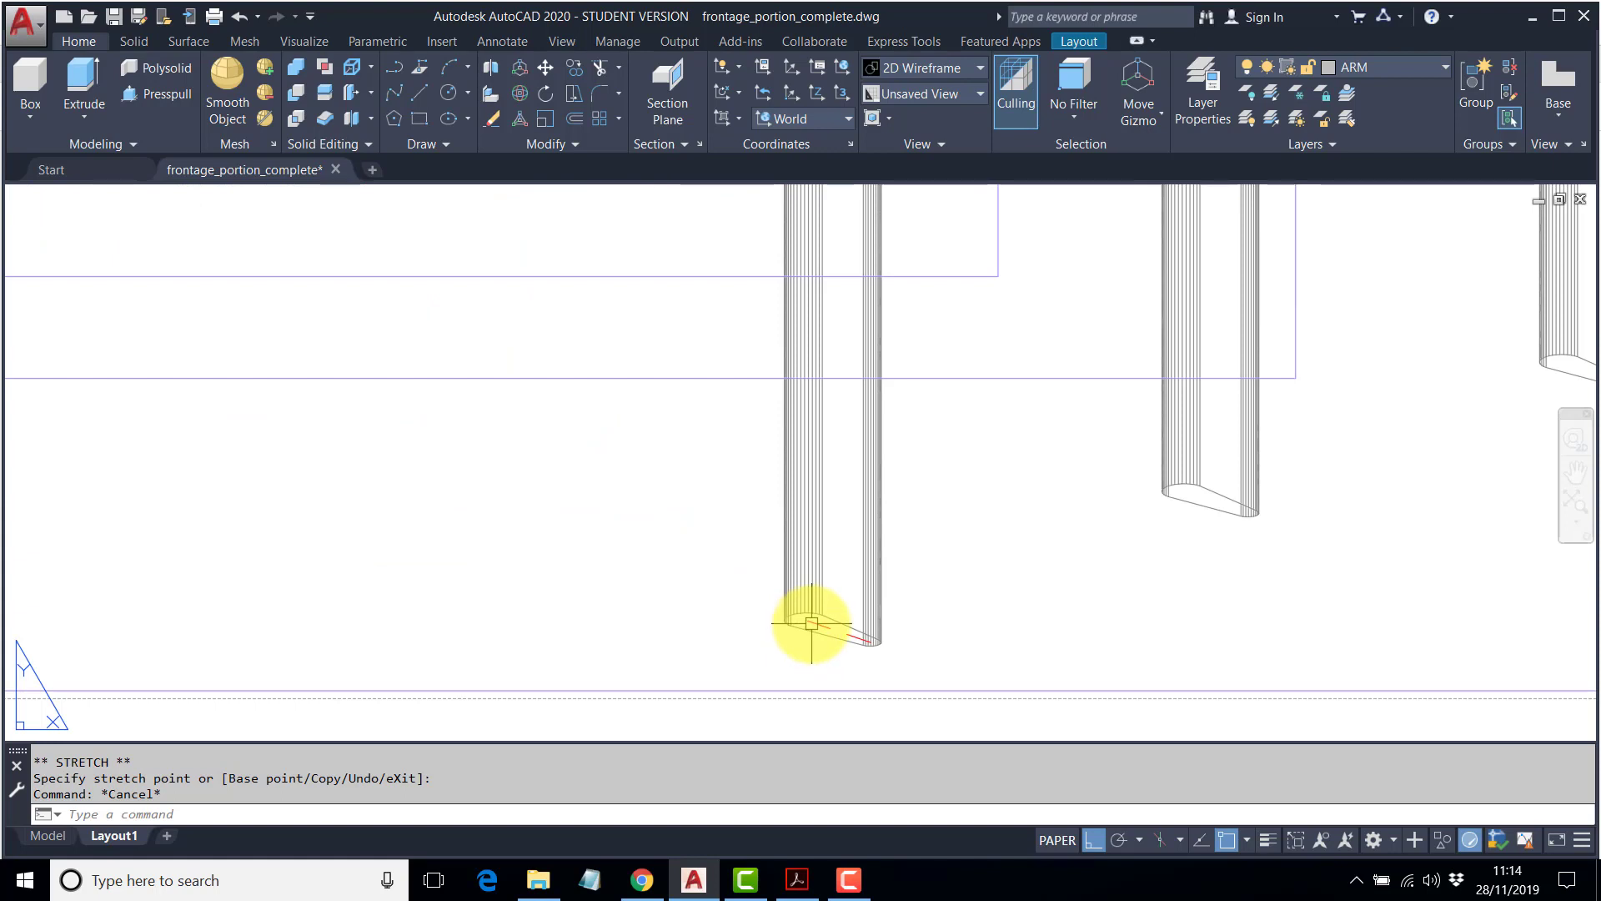
click(840, 118)
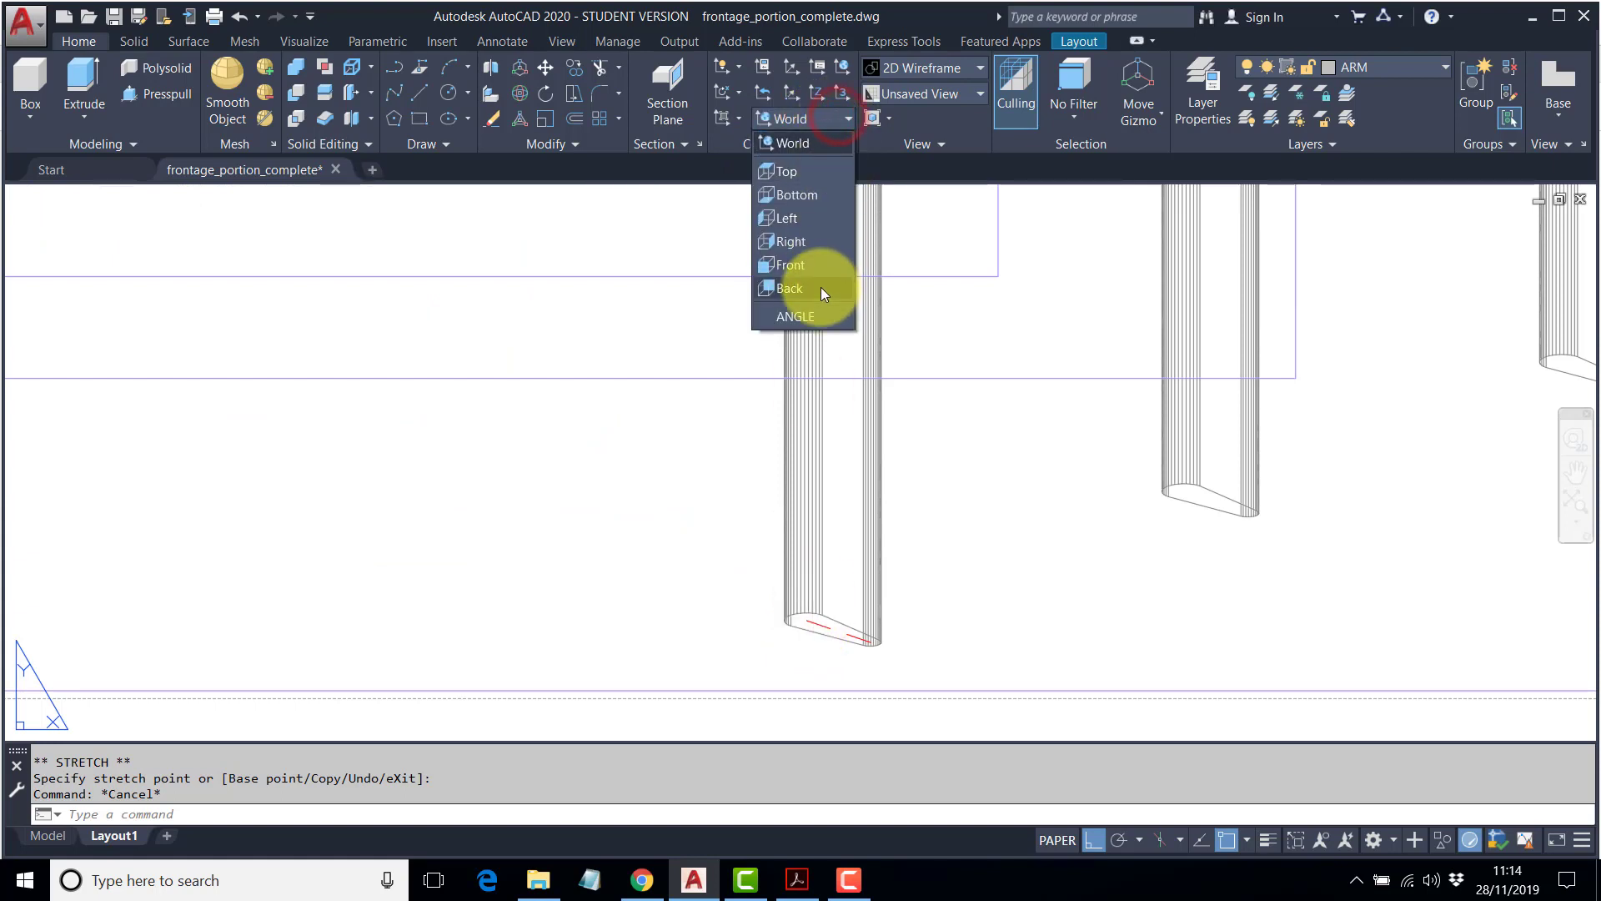
click(797, 316)
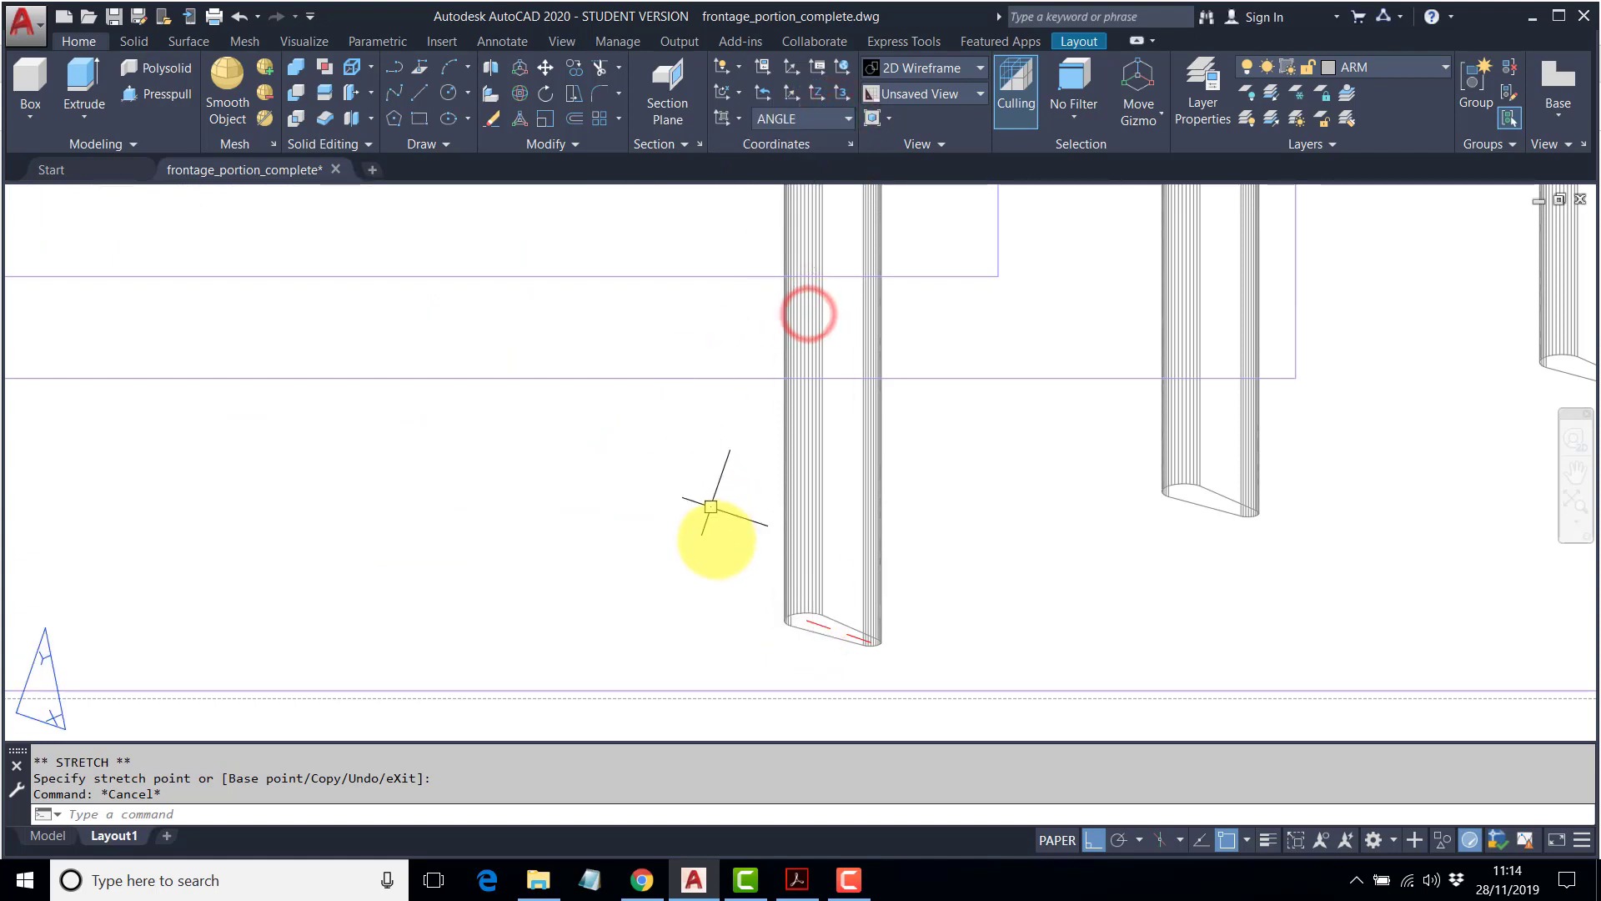
Stretch the short dashed line at the nearest column's base along the ANGLE axis to just beyond the glazing grid's lower left corner.
click(819, 623)
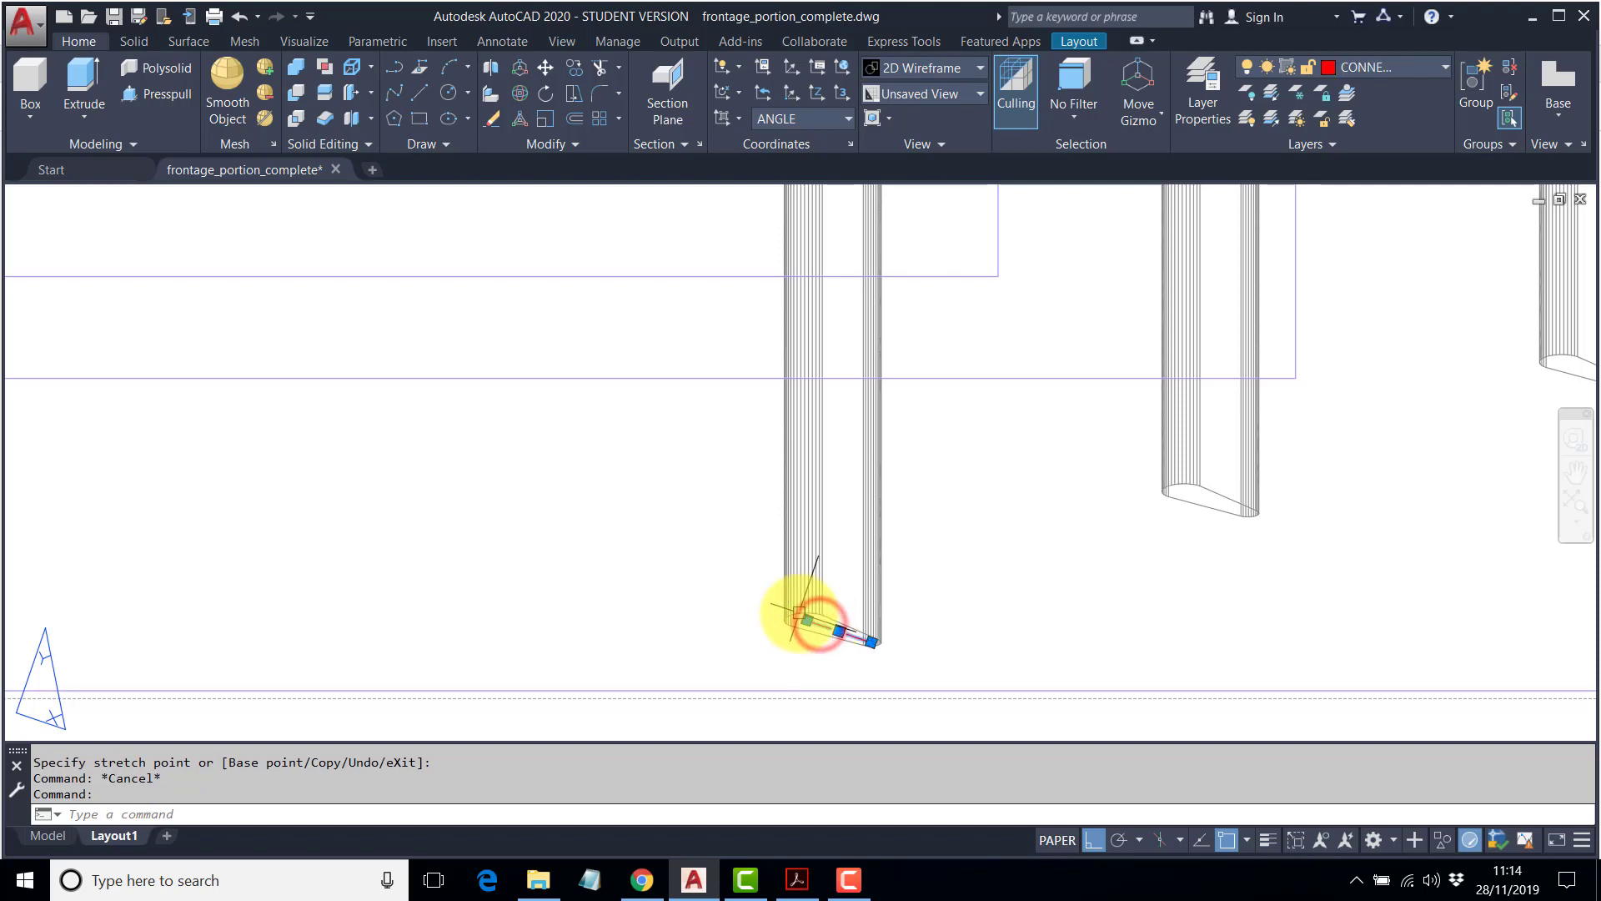
click(806, 619)
scroll(389, 429, down, 2)
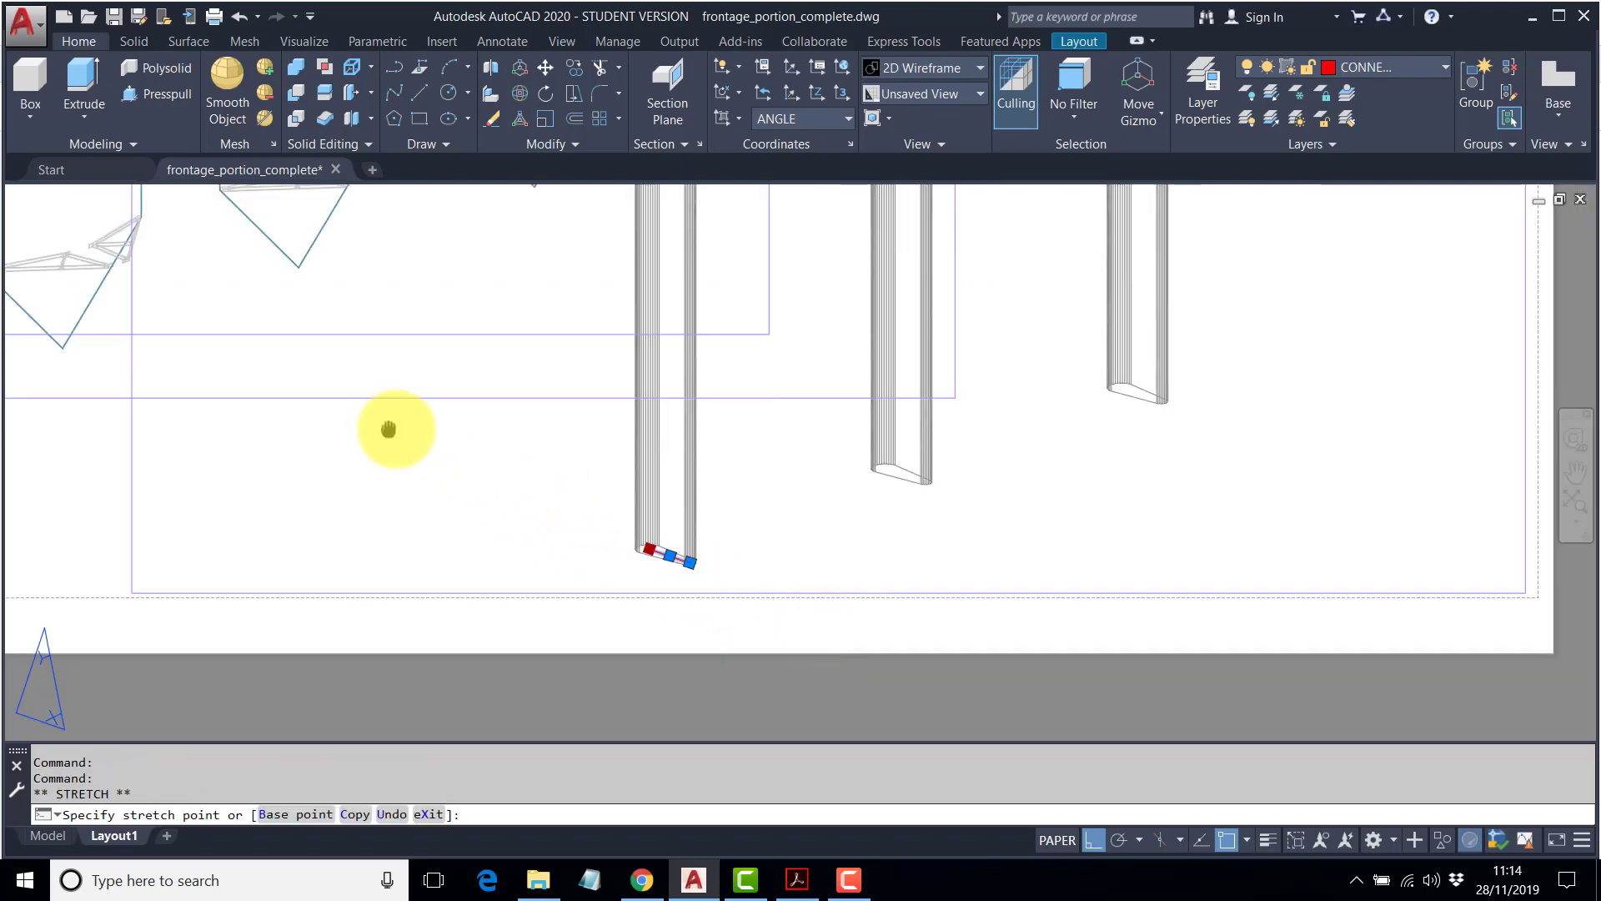
middle_drag(389, 429, 822, 532)
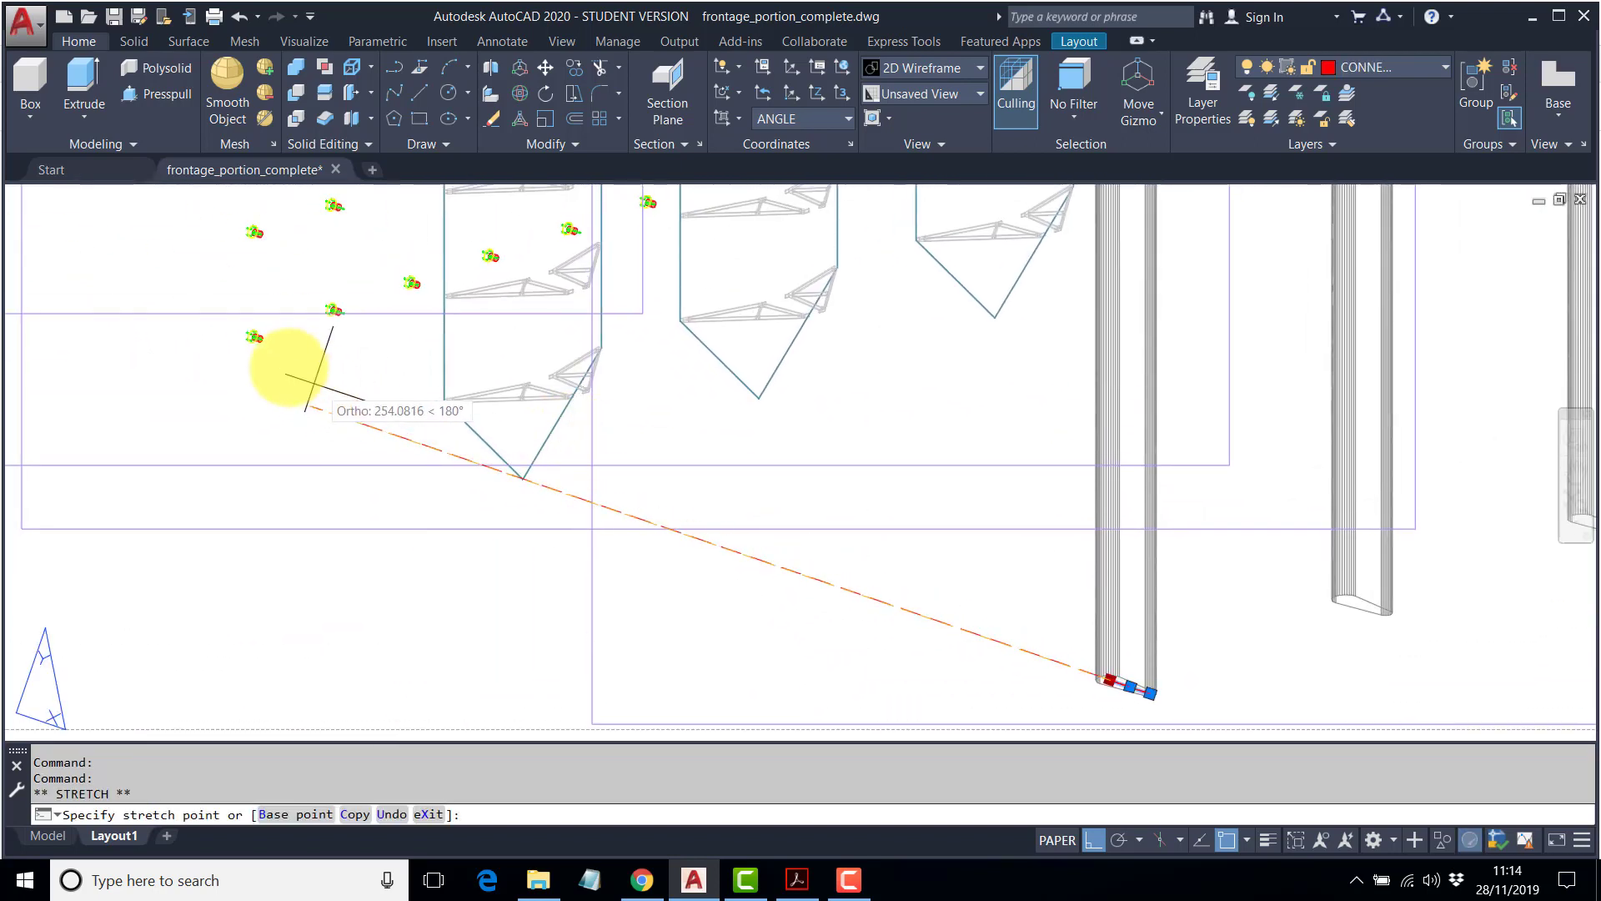
scroll(167, 308, down, 5)
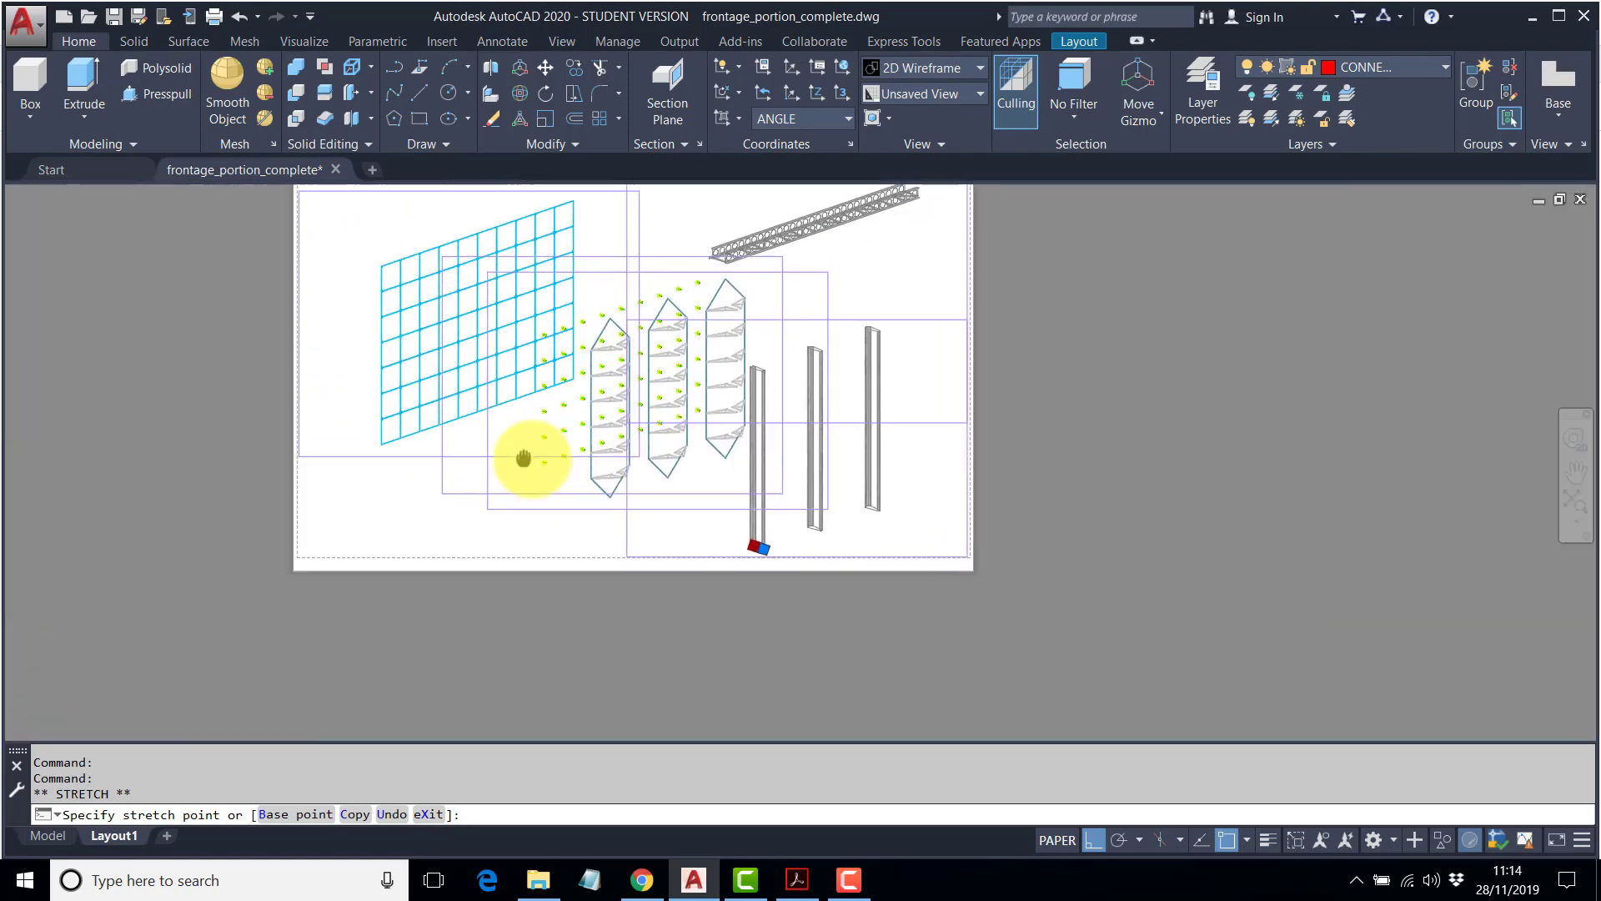
click(345, 395)
key(Escape)
key(Escape)
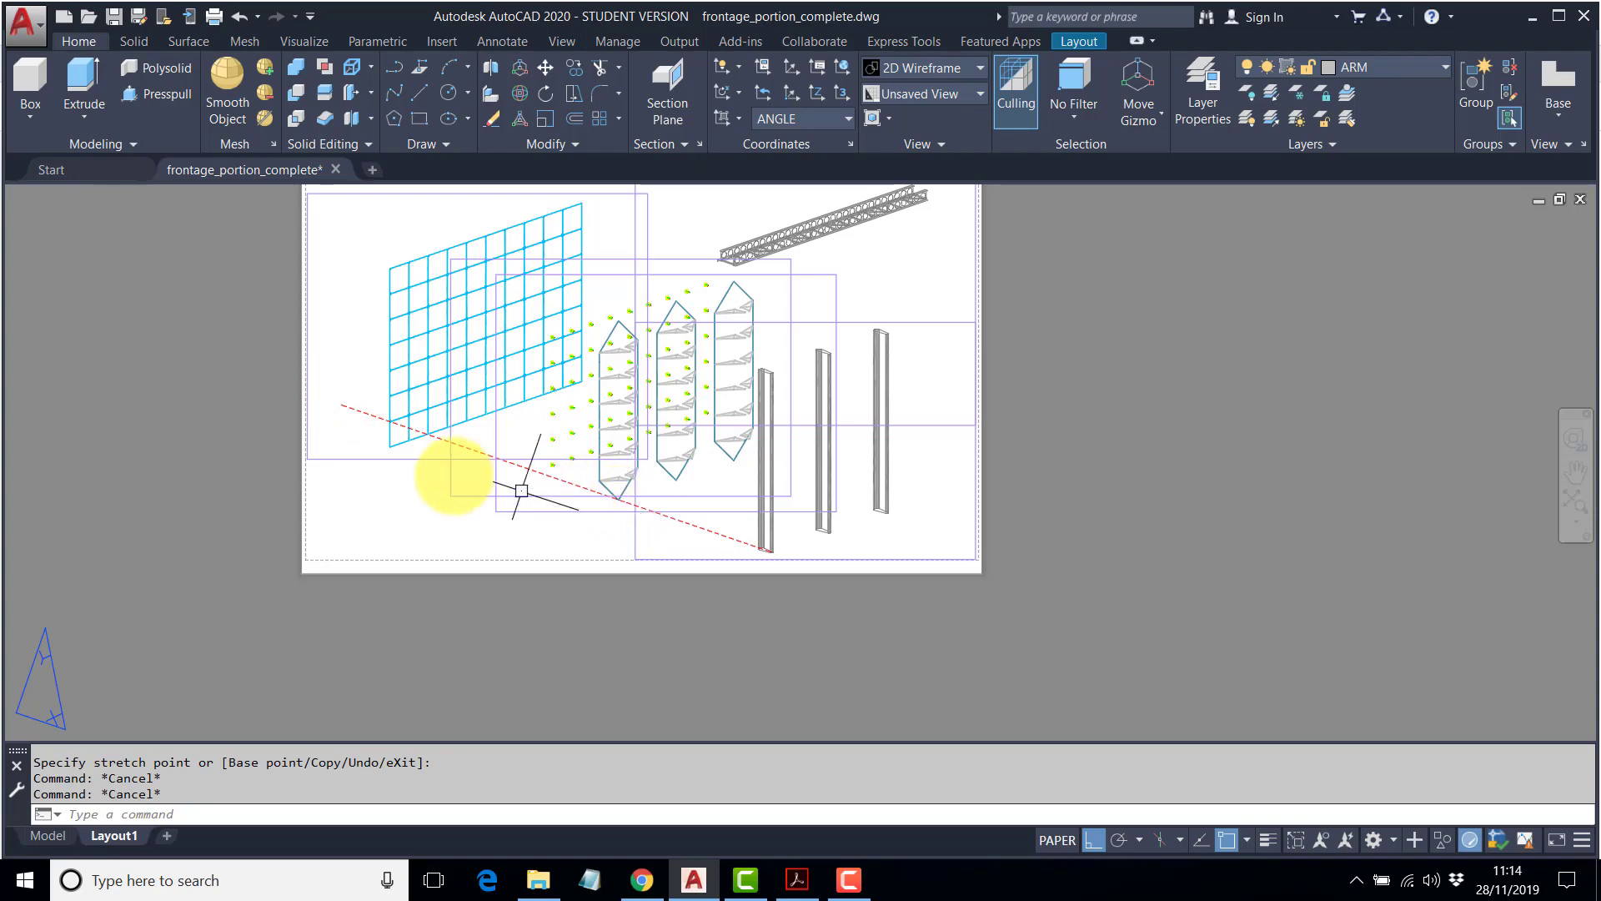
Move the long dashed line from its left endpoint onto the lowest left glazing boss, with only the Endpoint and Insertion object snaps enabled.
scroll(448, 469, up, 4)
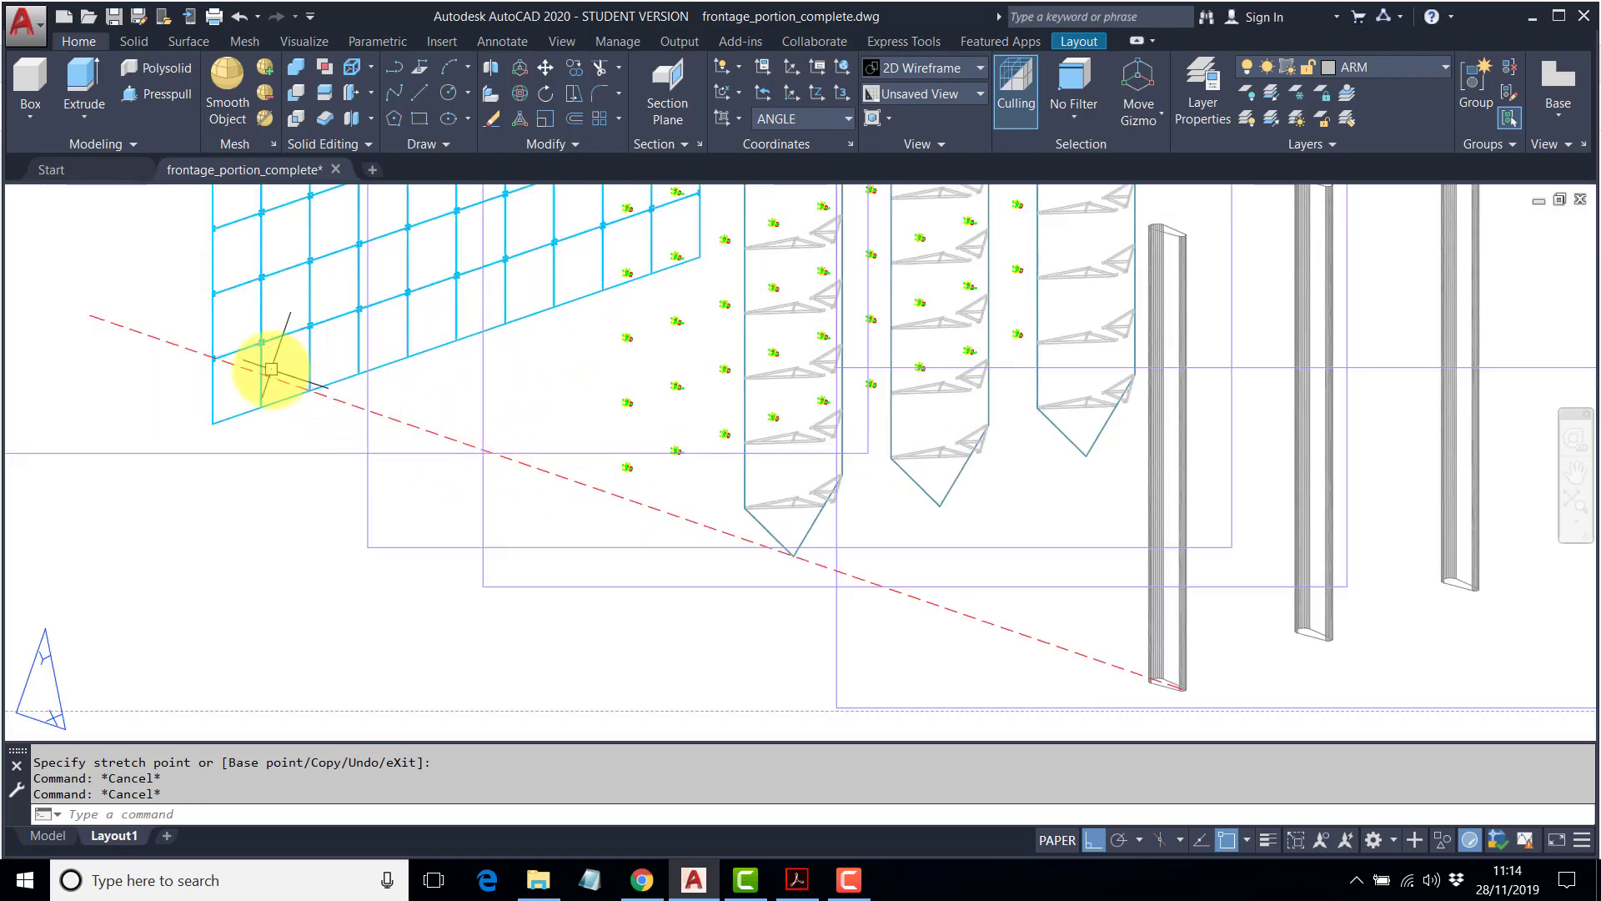
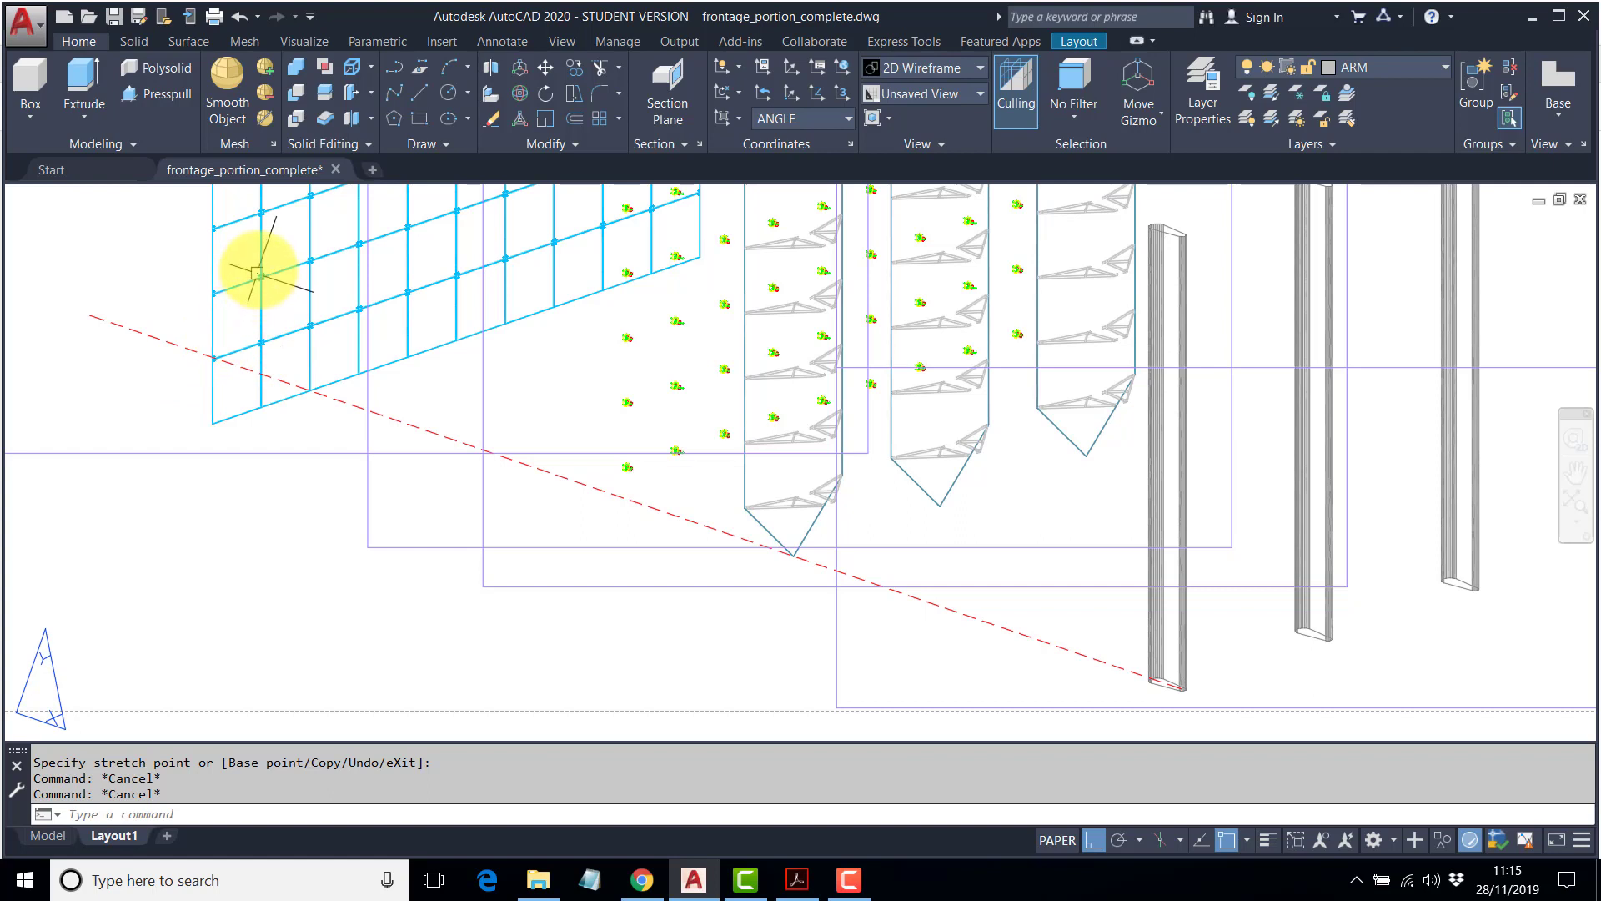
click(545, 66)
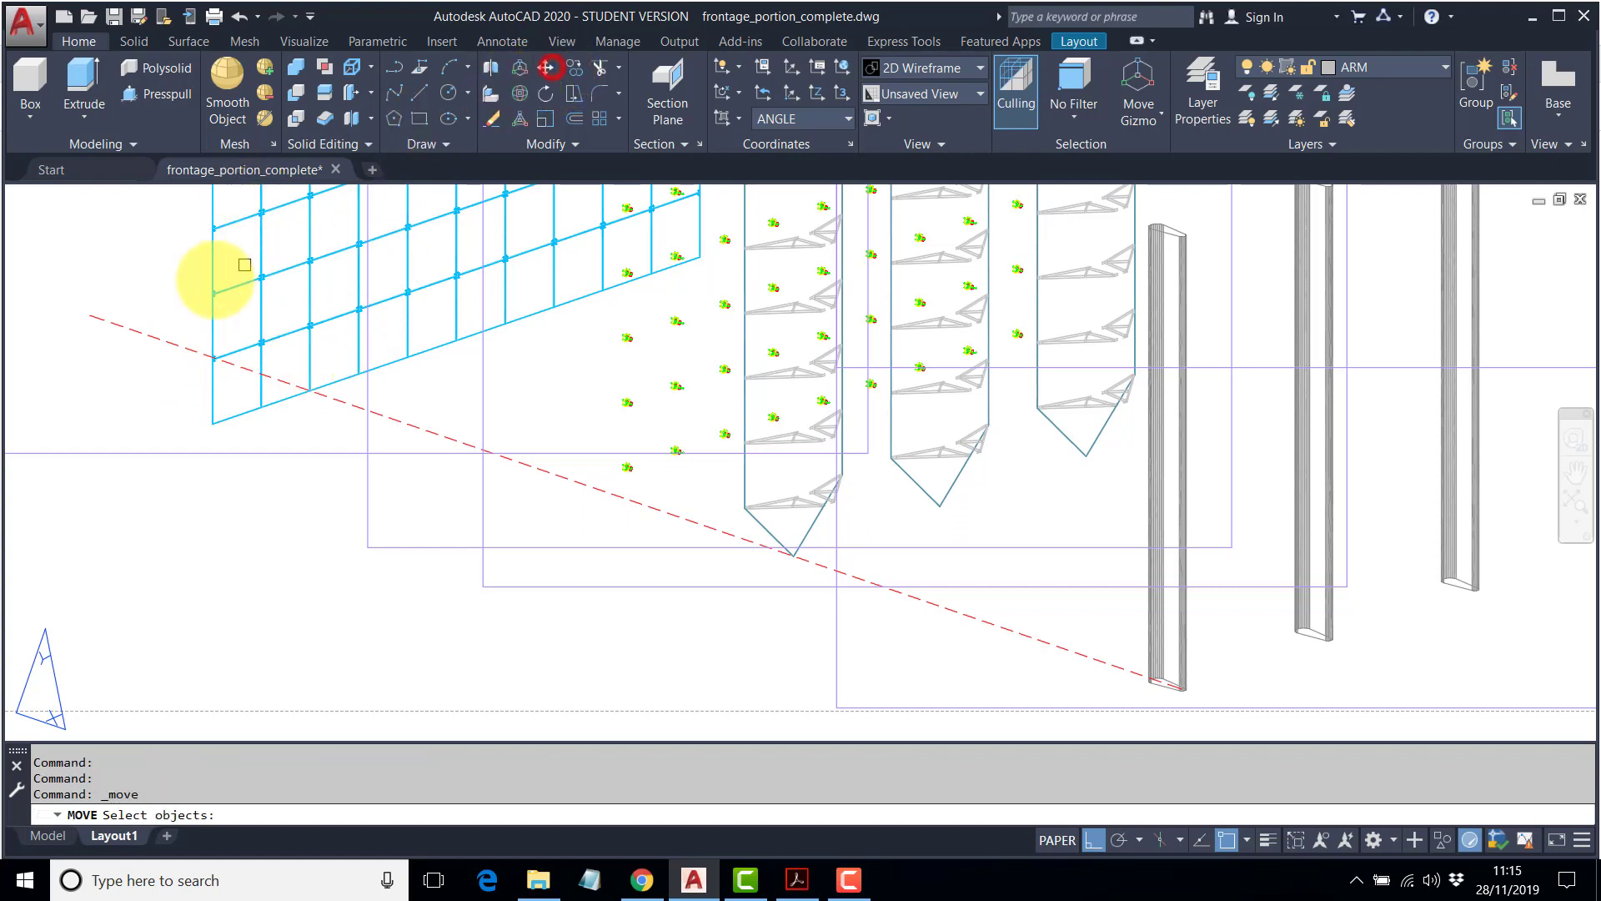
click(133, 327)
key(Return)
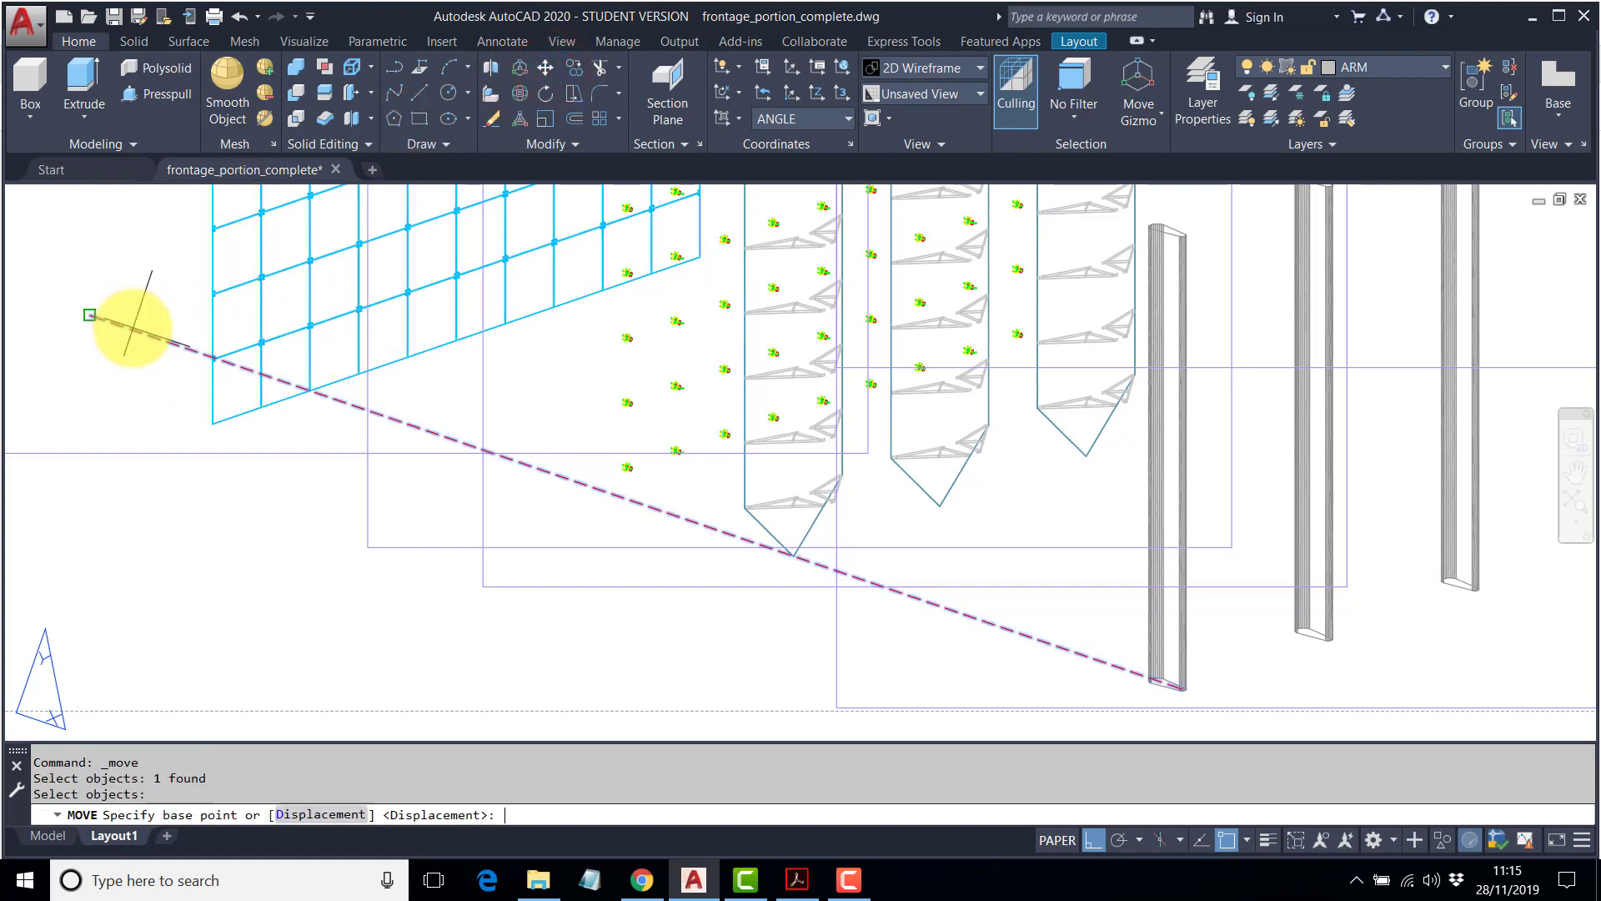
click(1247, 841)
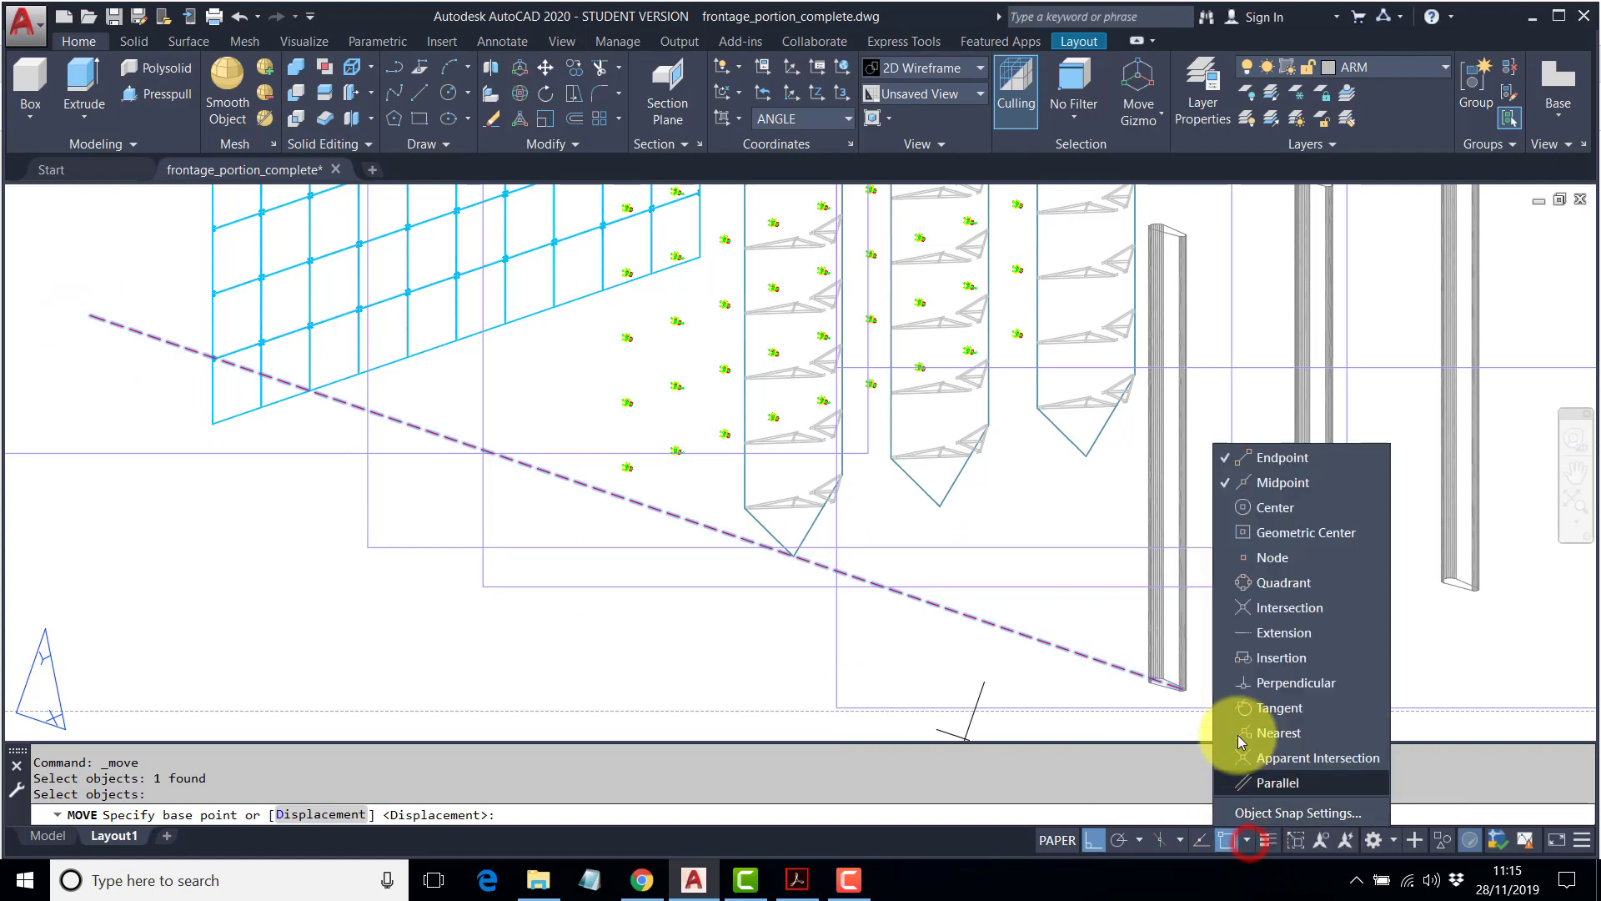
click(1276, 658)
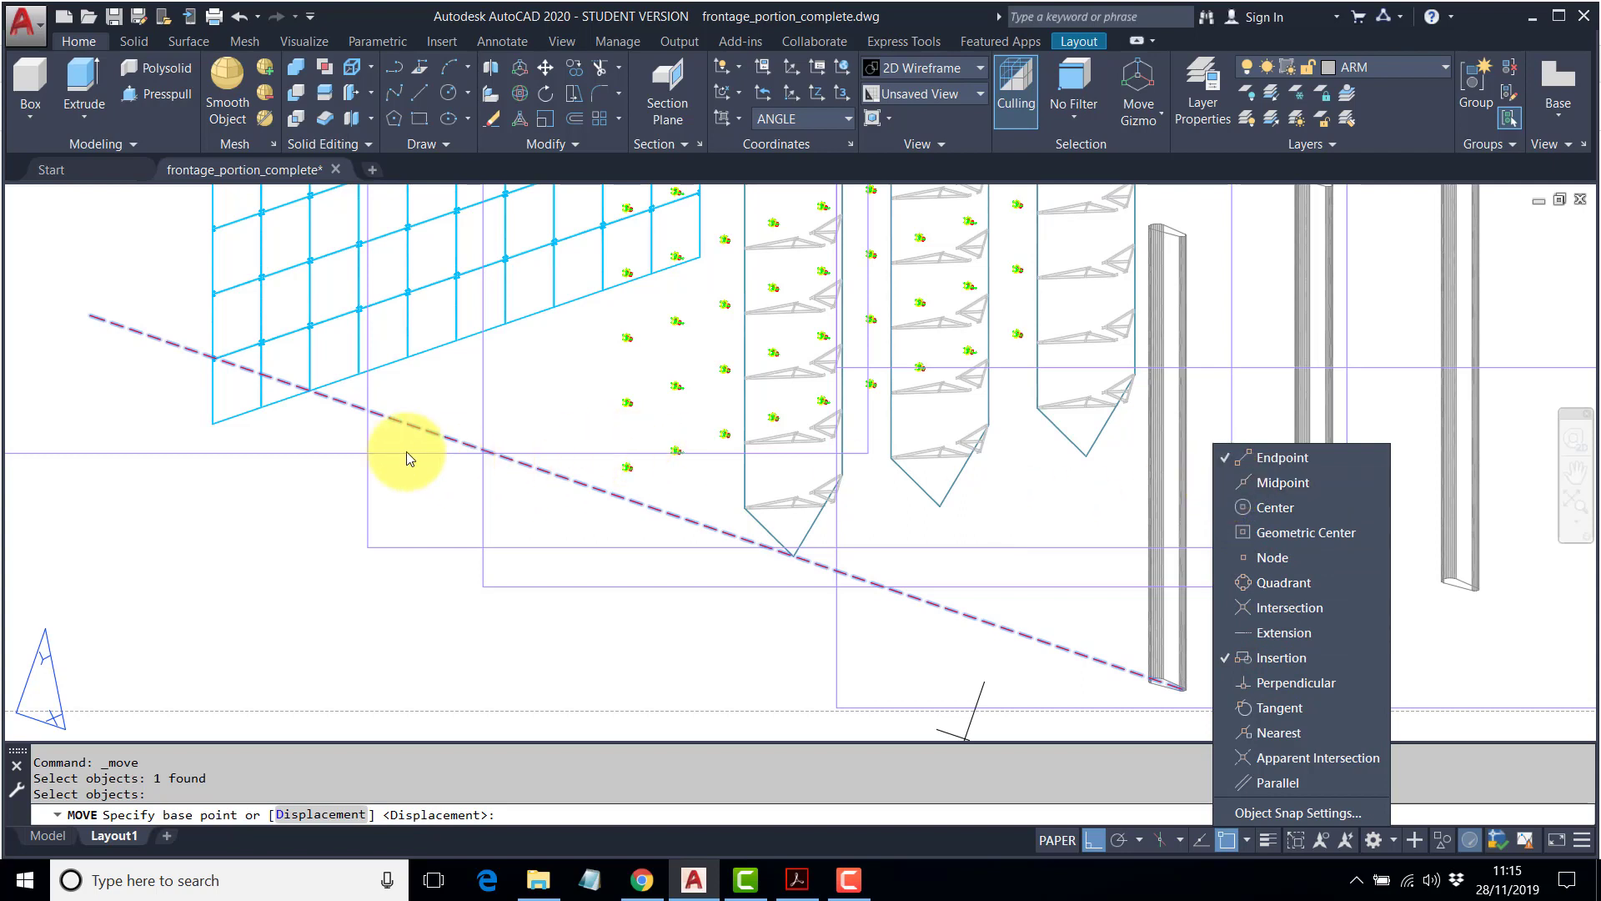
click(305, 461)
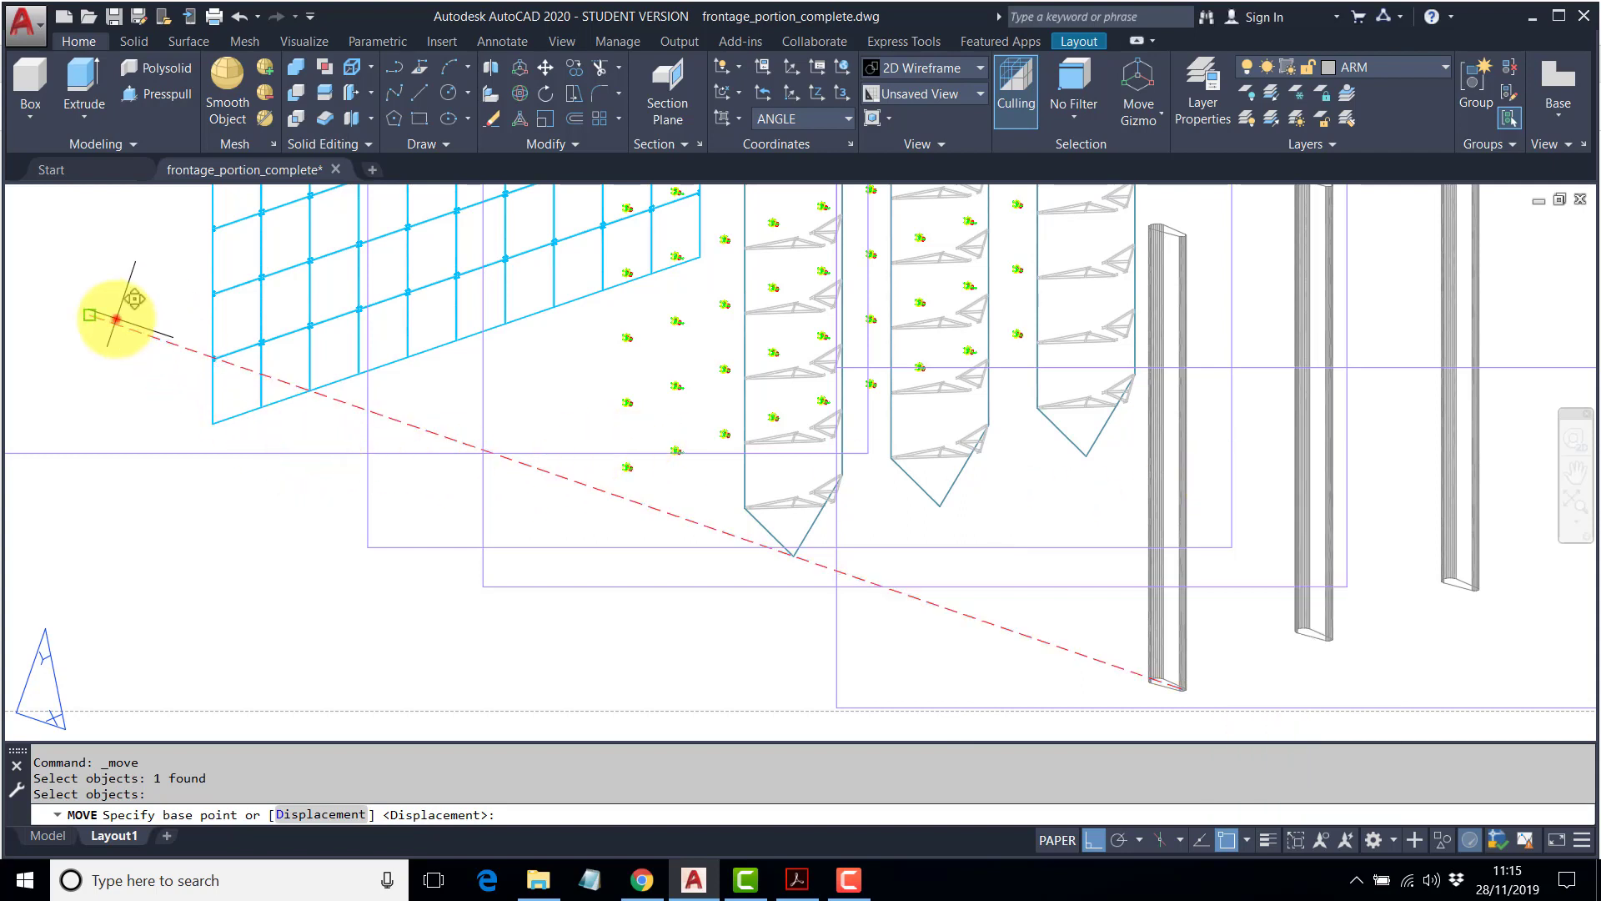
click(90, 315)
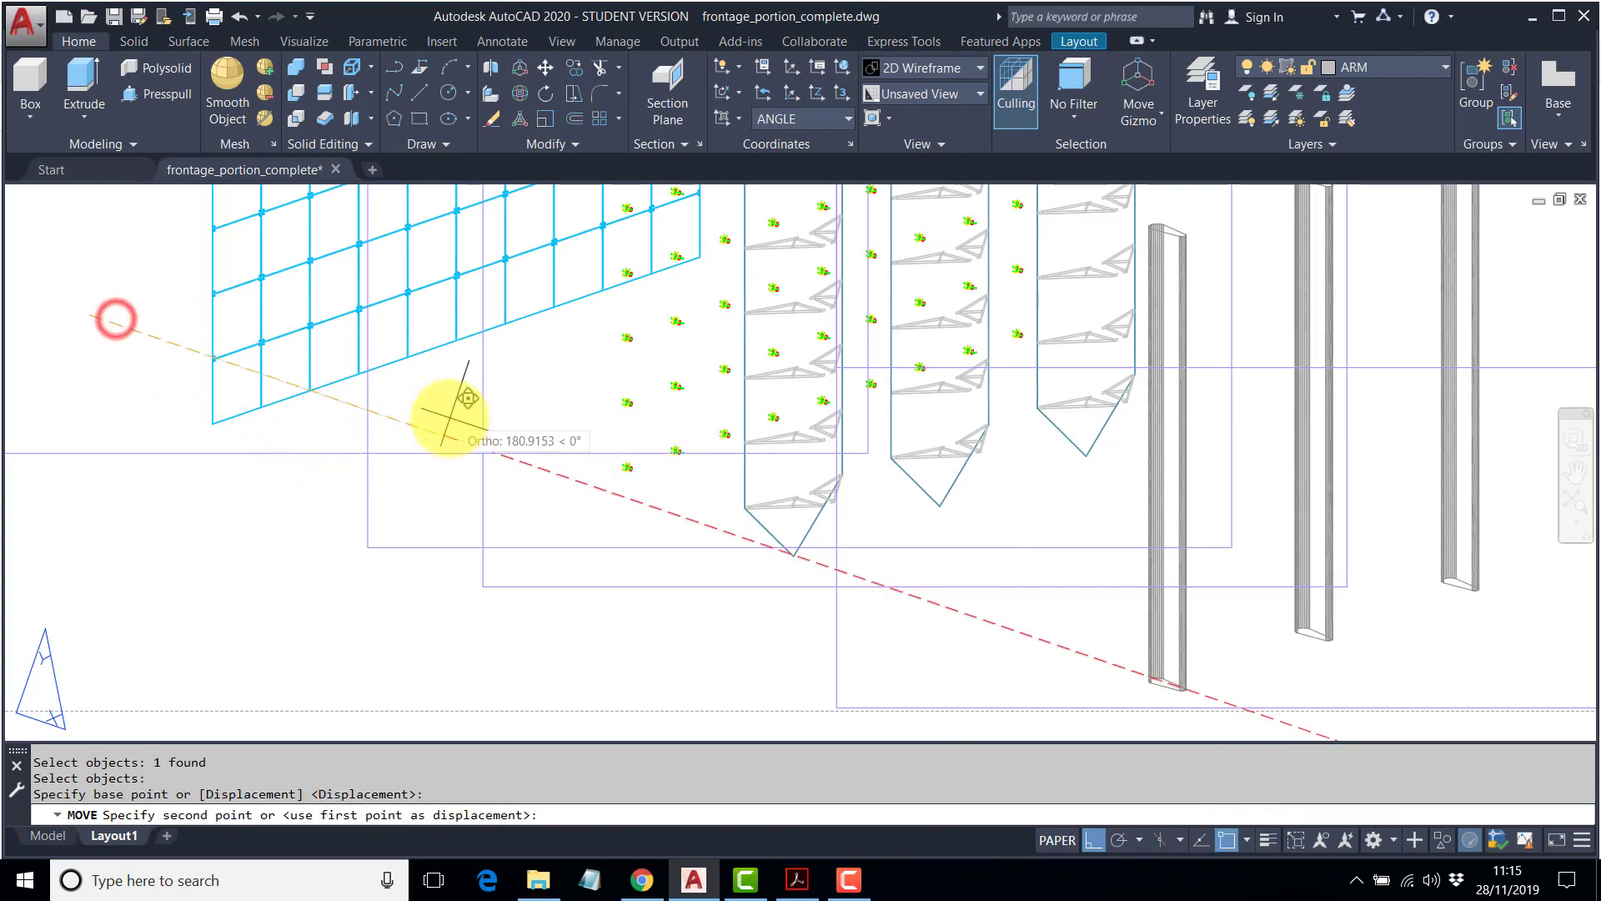
click(627, 467)
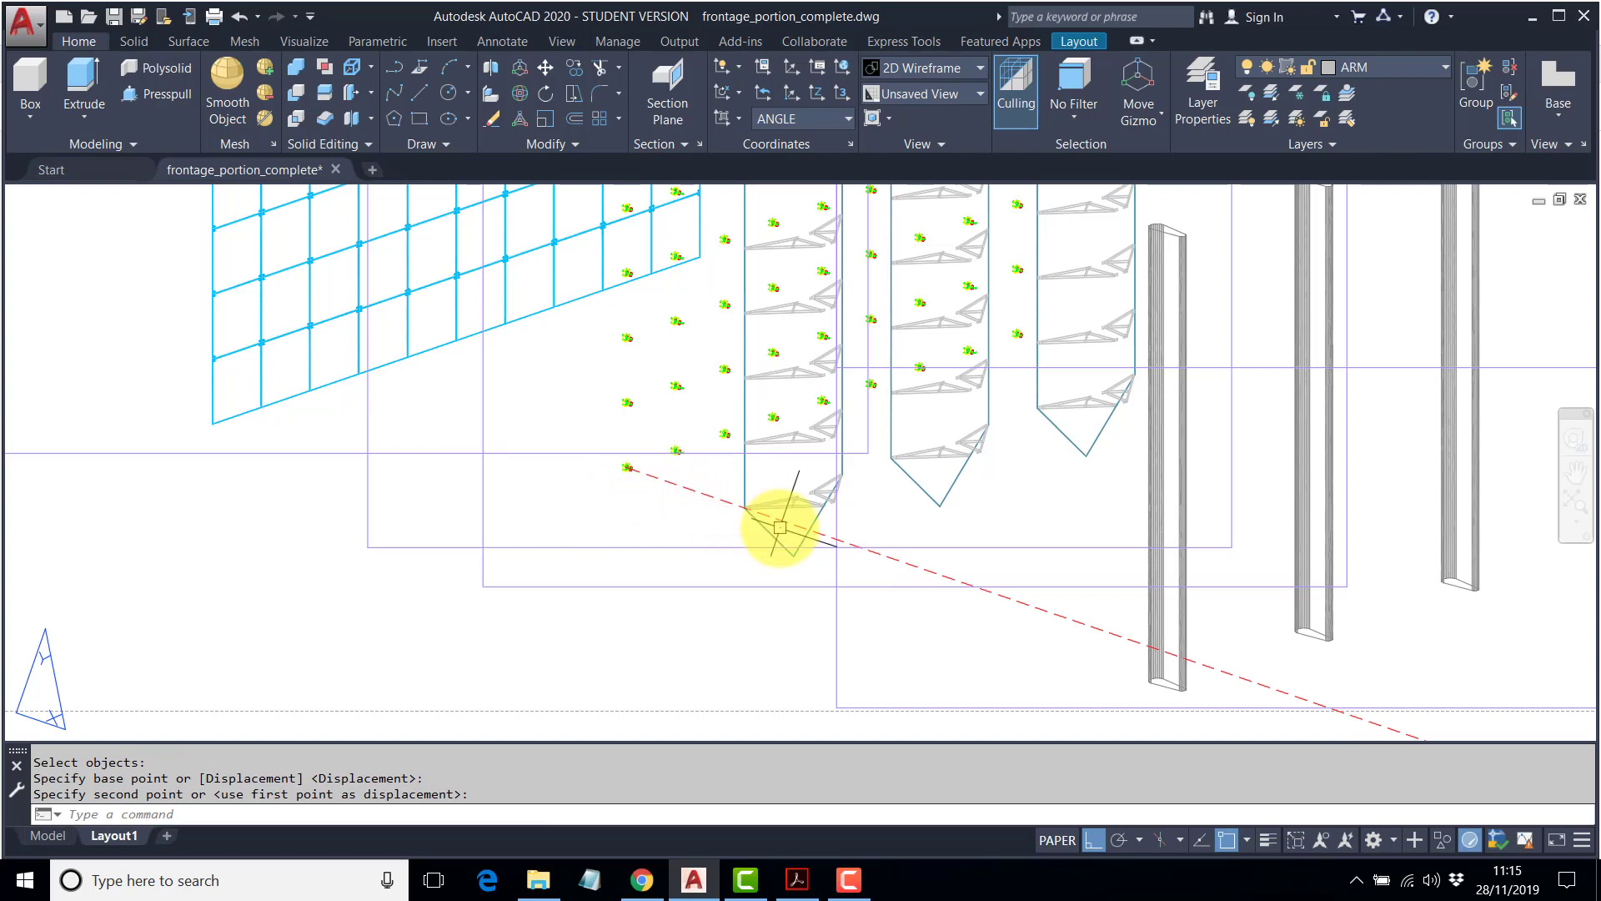
Select the dashed connecting line at the lowest left glazing boss for grip editing.
click(666, 483)
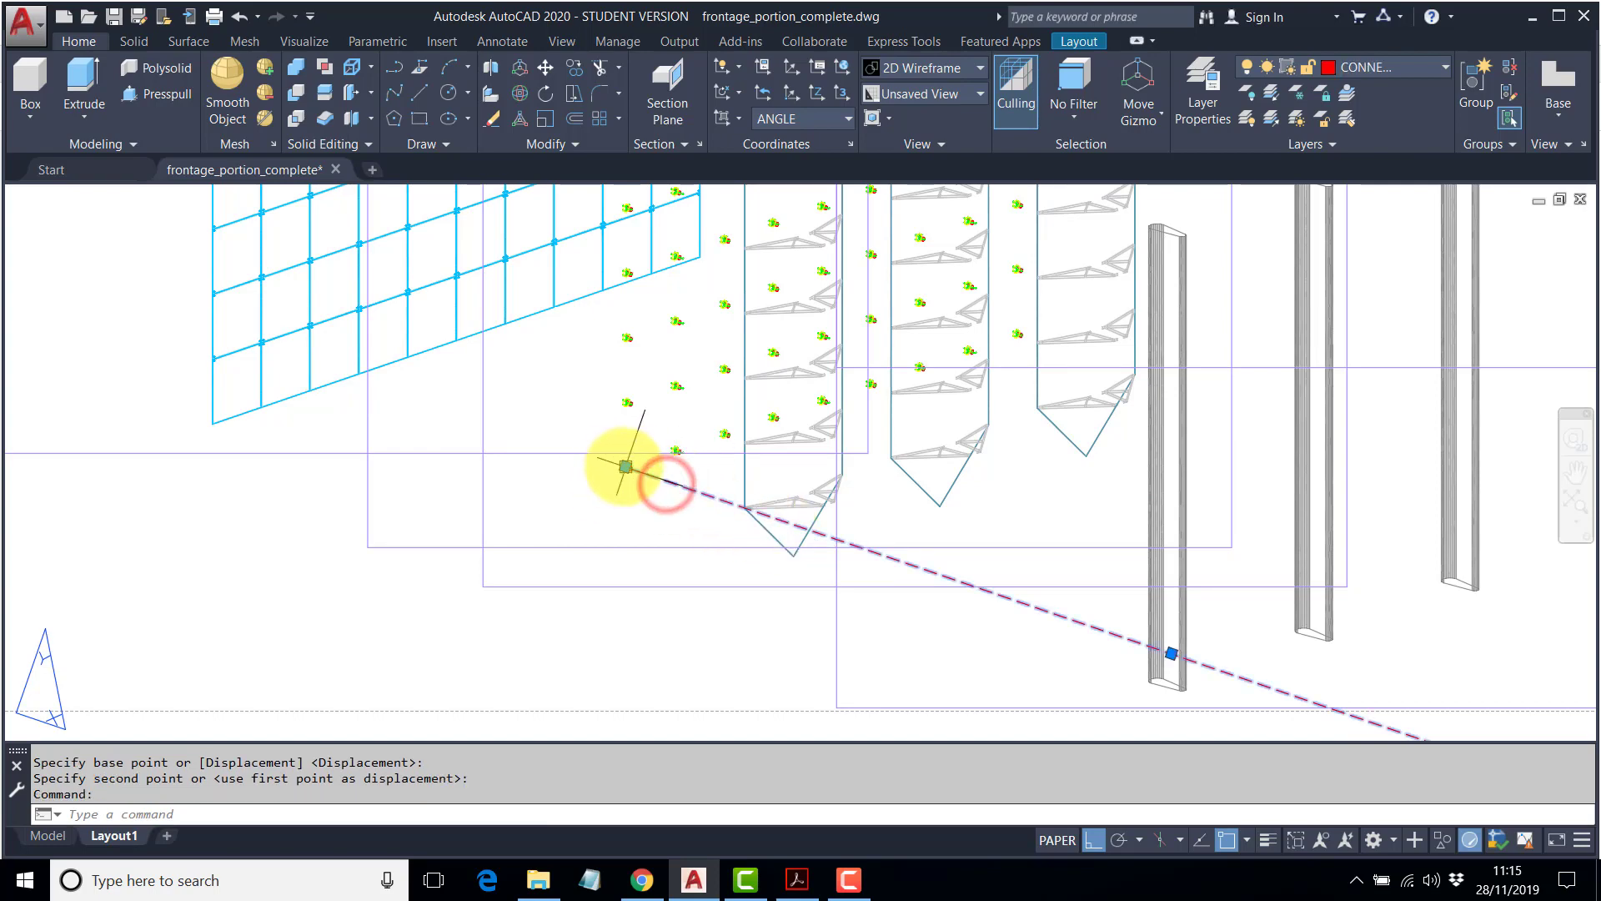
Stretch the dashed connection line's end from the lowest fitting to just past the lowest interior joint of the glass grid.
click(625, 466)
scroll(250, 332, up, 4)
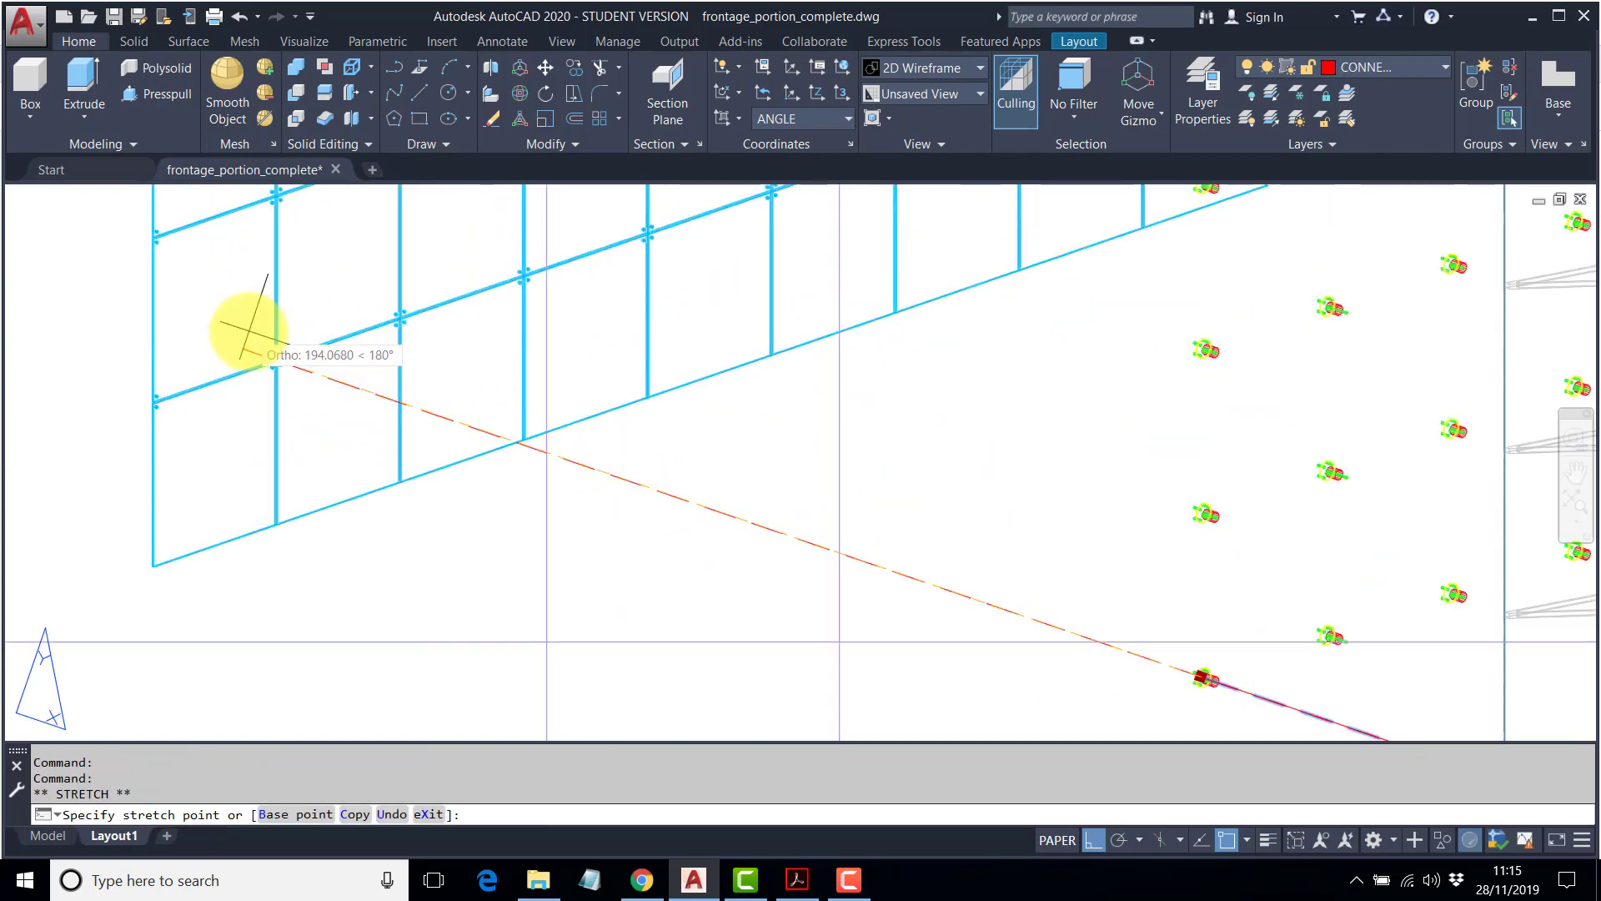
scroll(251, 332, up, 2)
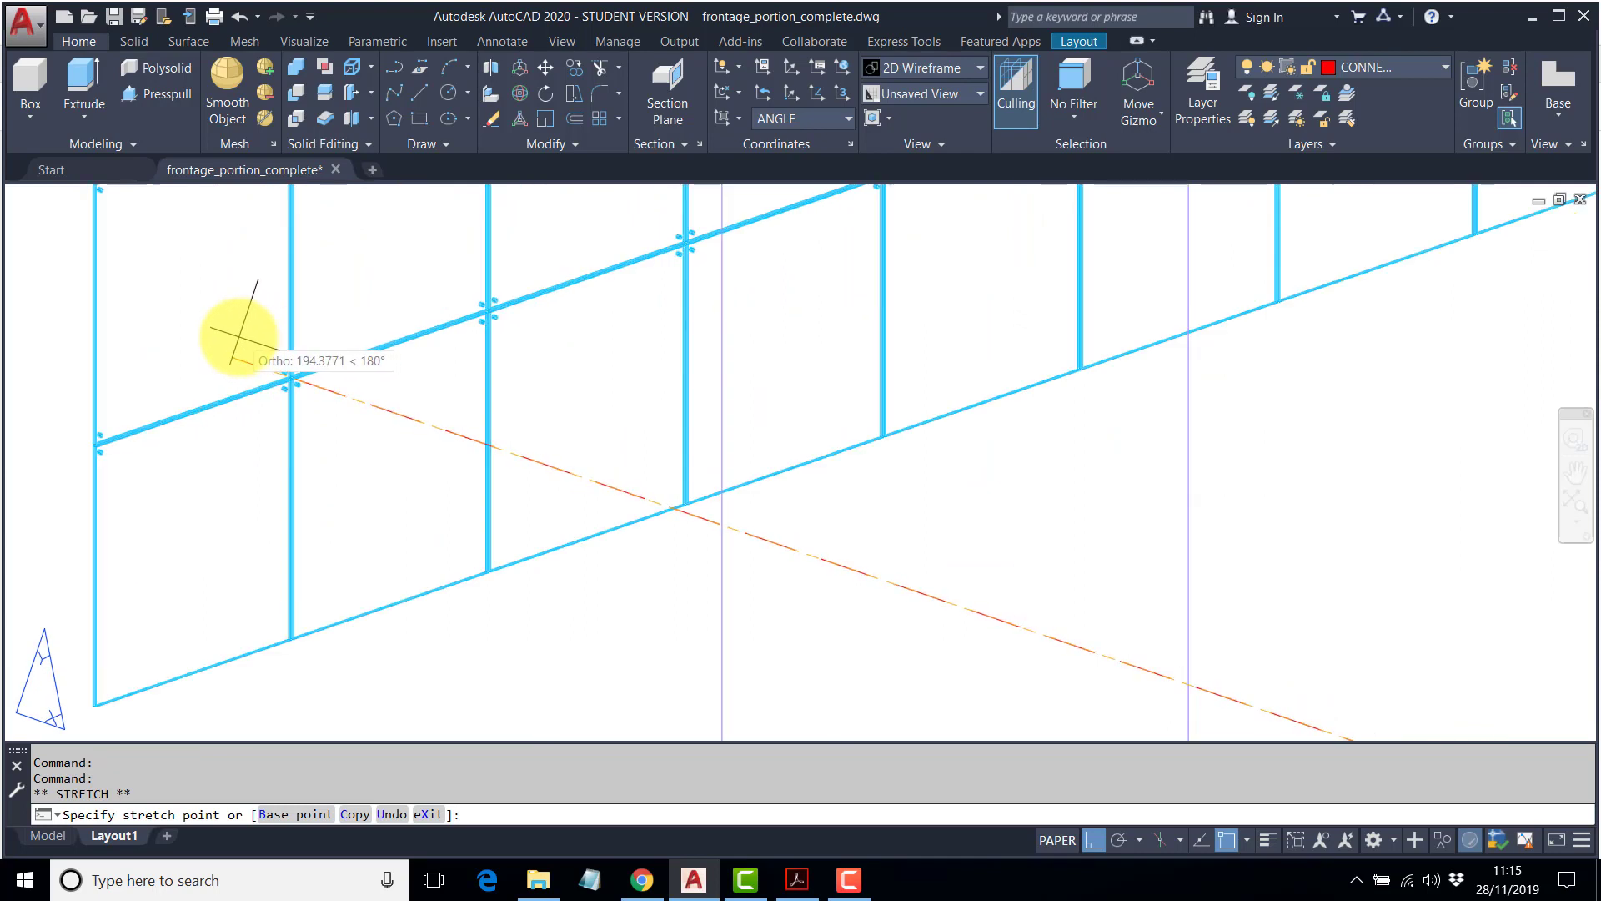
click(240, 338)
key(Escape)
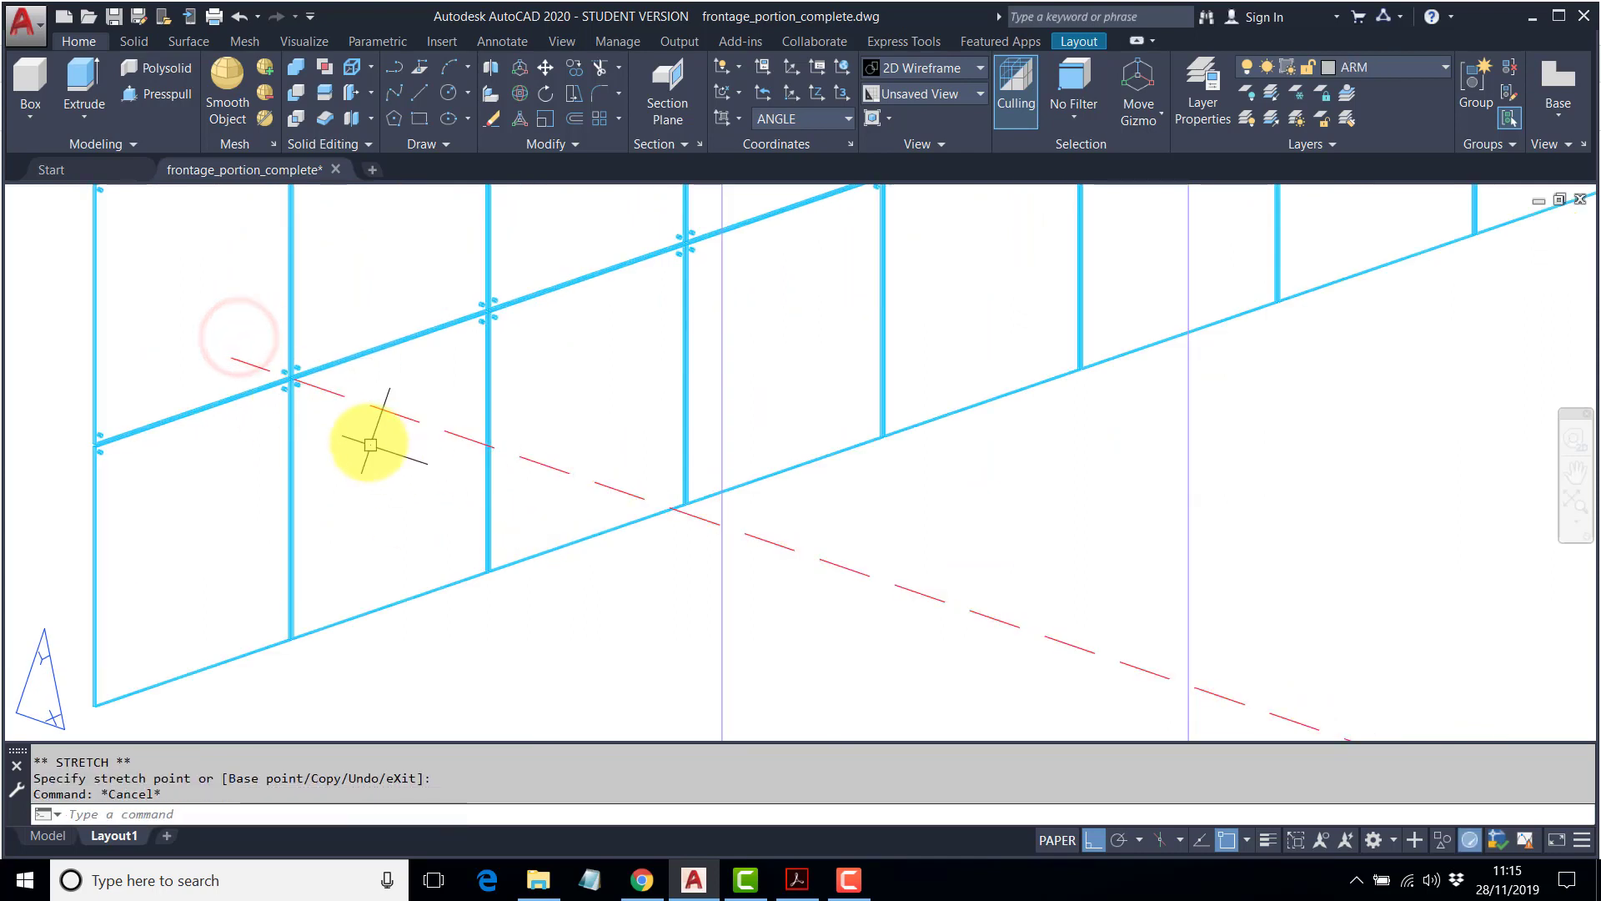
Copy the dashed connection line from the lowest fitting to the next two fittings along the diagonal.
scroll(325, 368, down, 4)
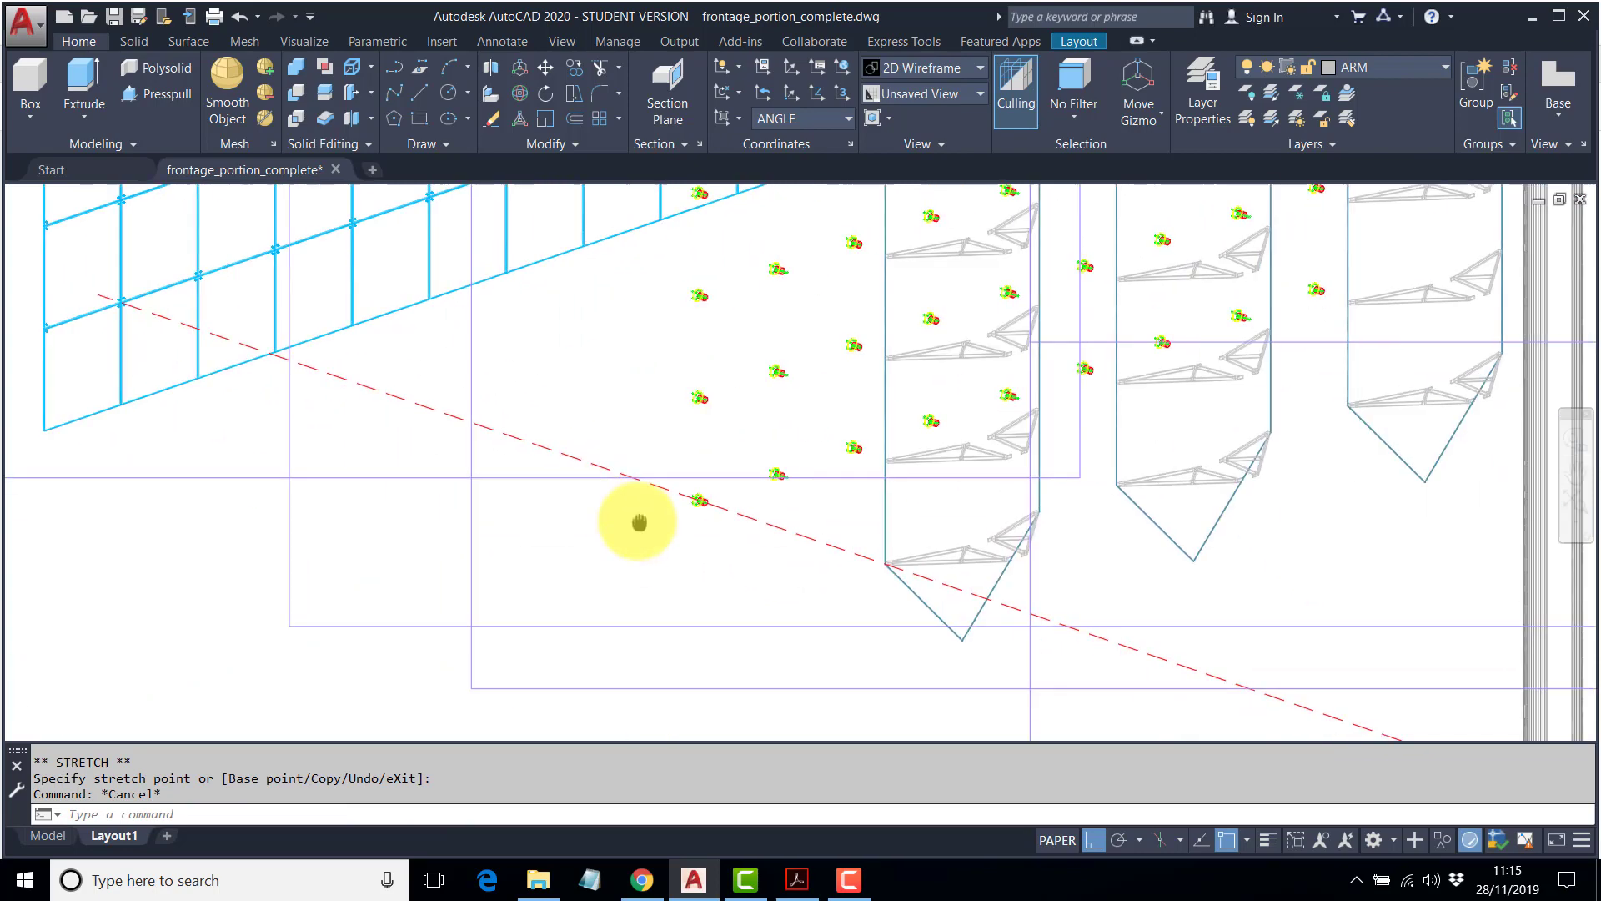
scroll(718, 510, up, 4)
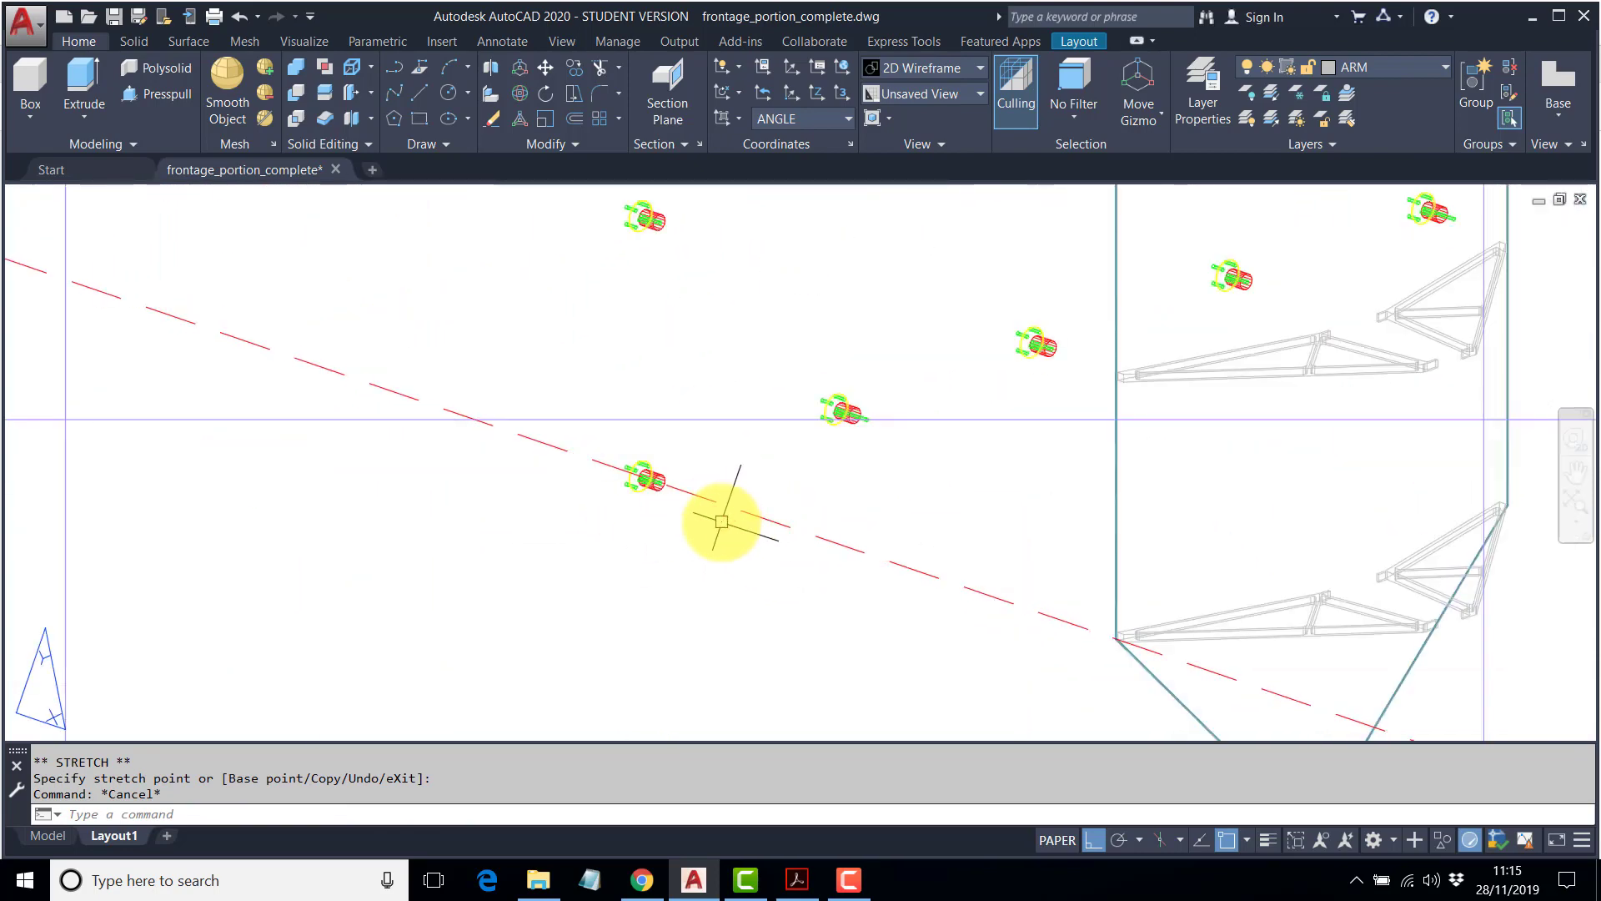
click(574, 72)
click(564, 450)
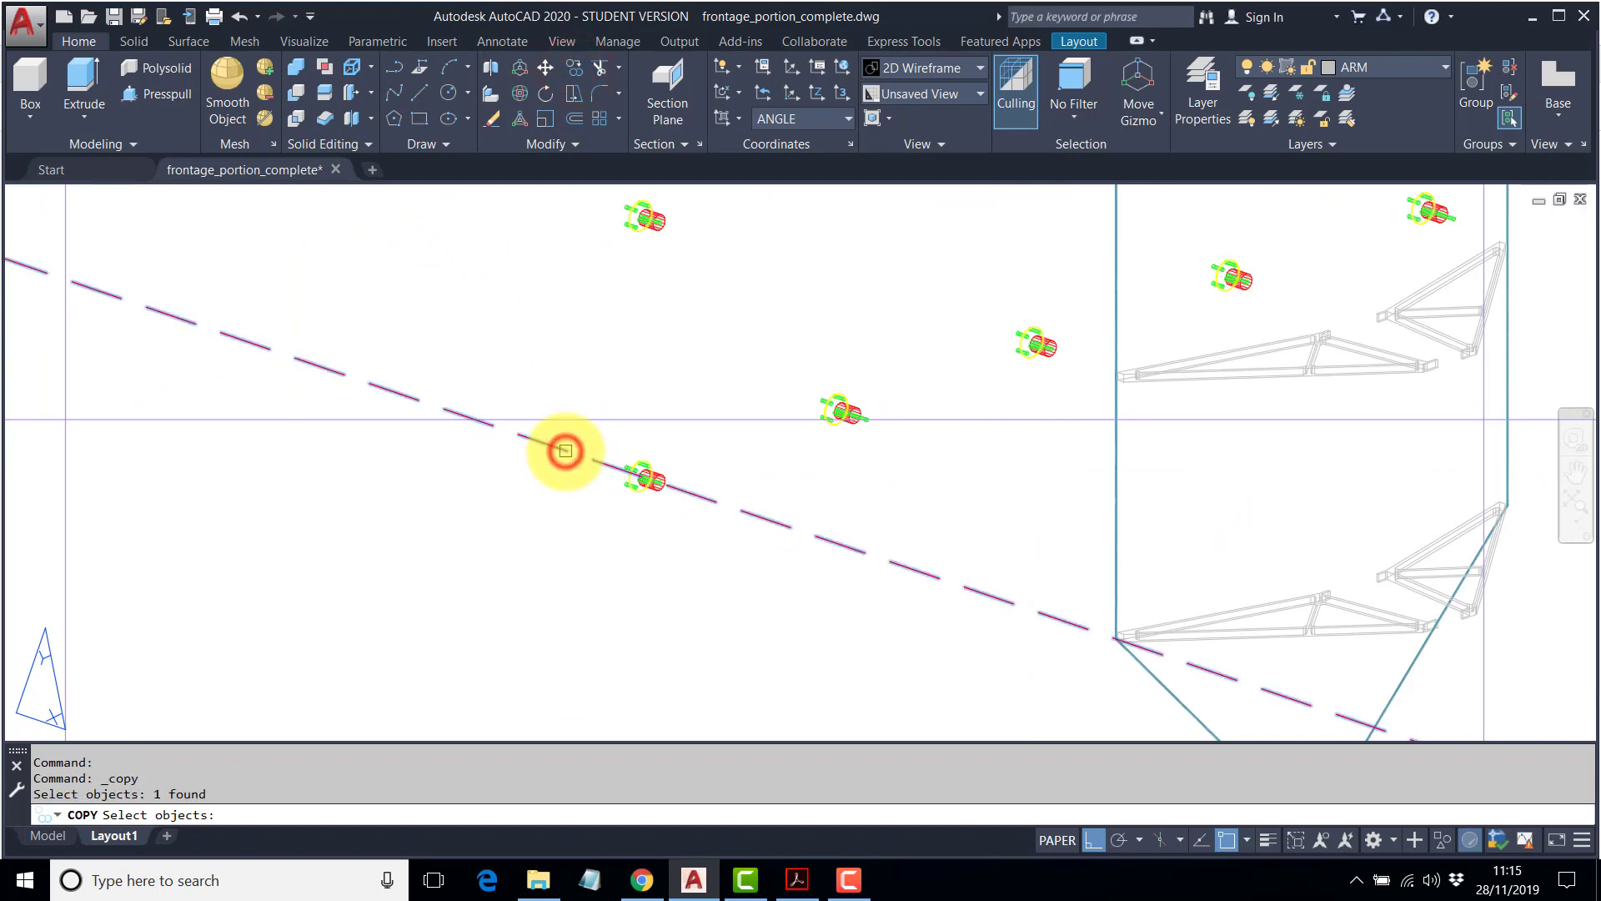
key(Return)
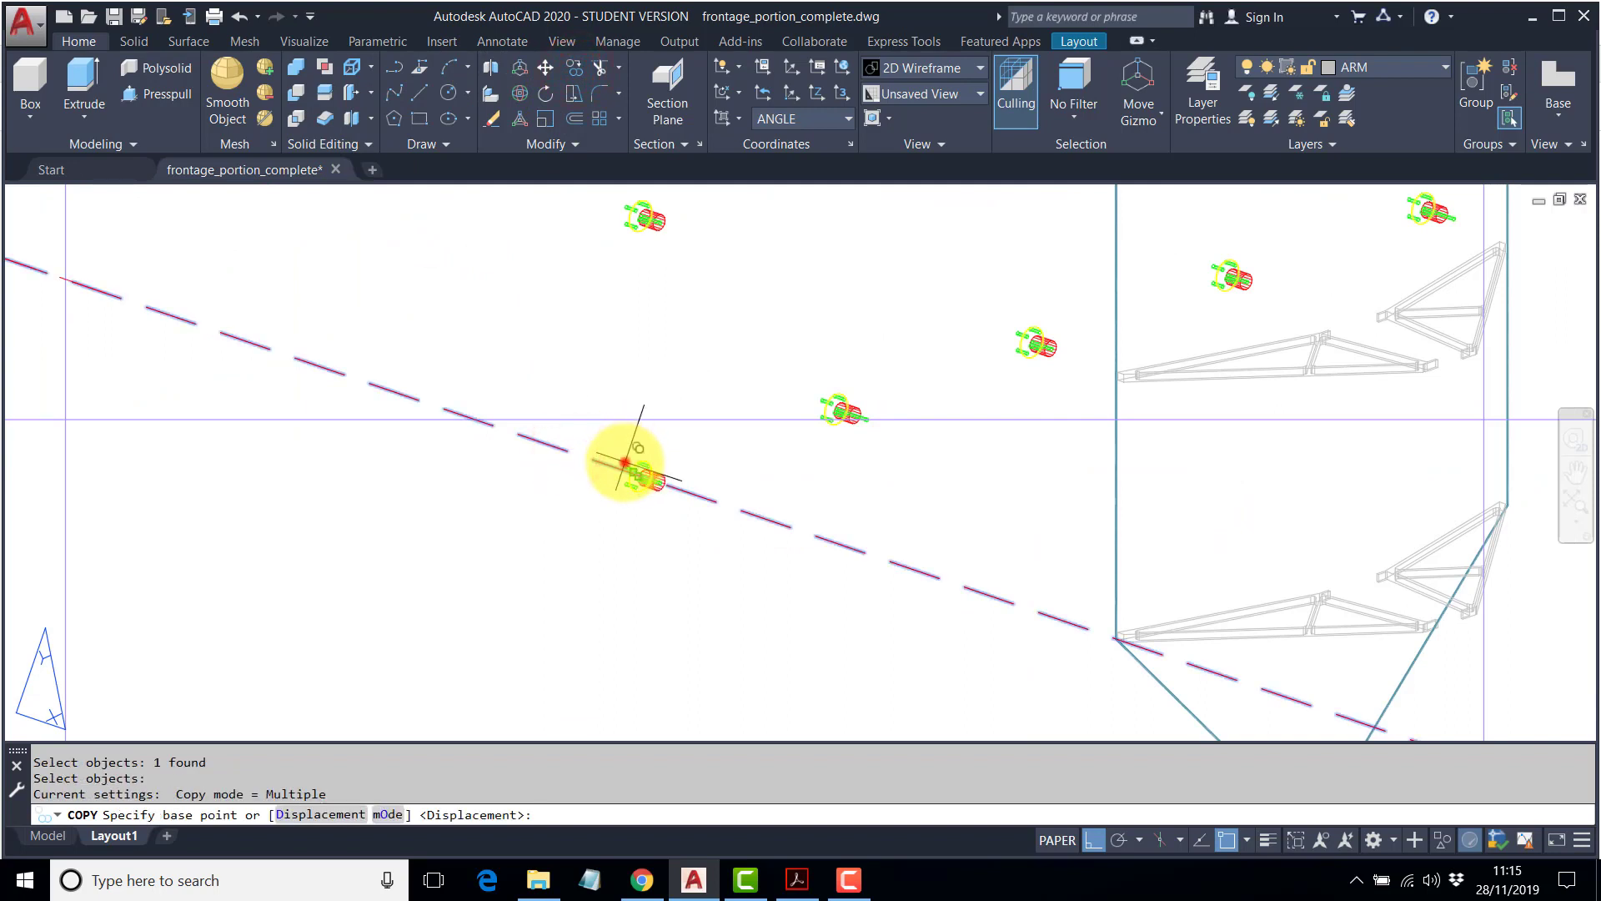
click(624, 461)
click(819, 394)
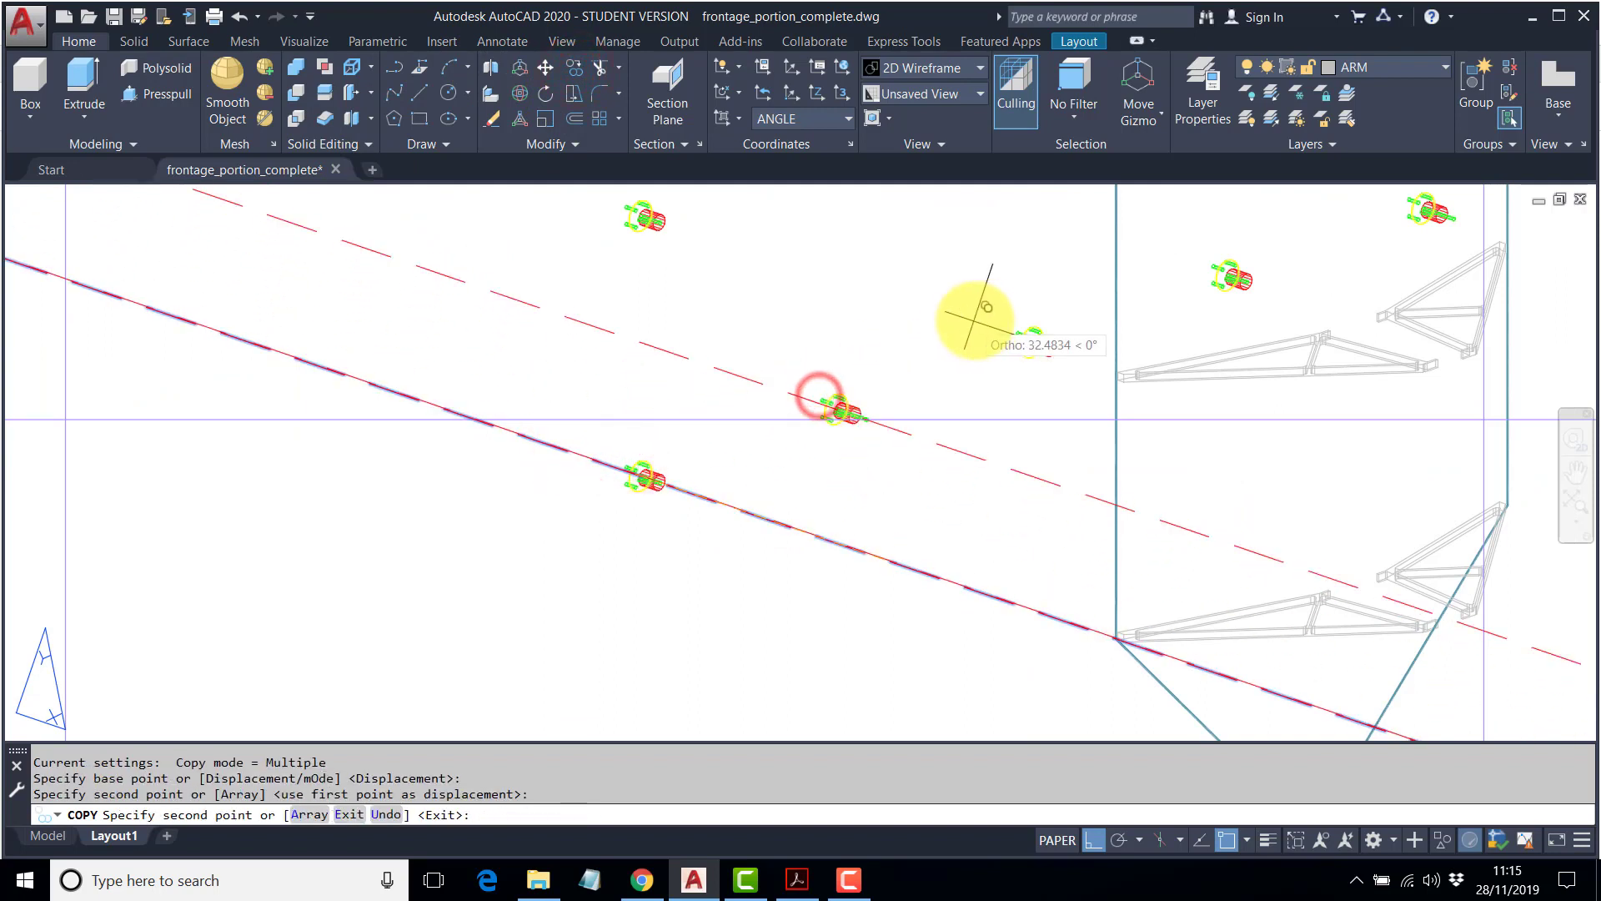
click(1007, 323)
key(Return)
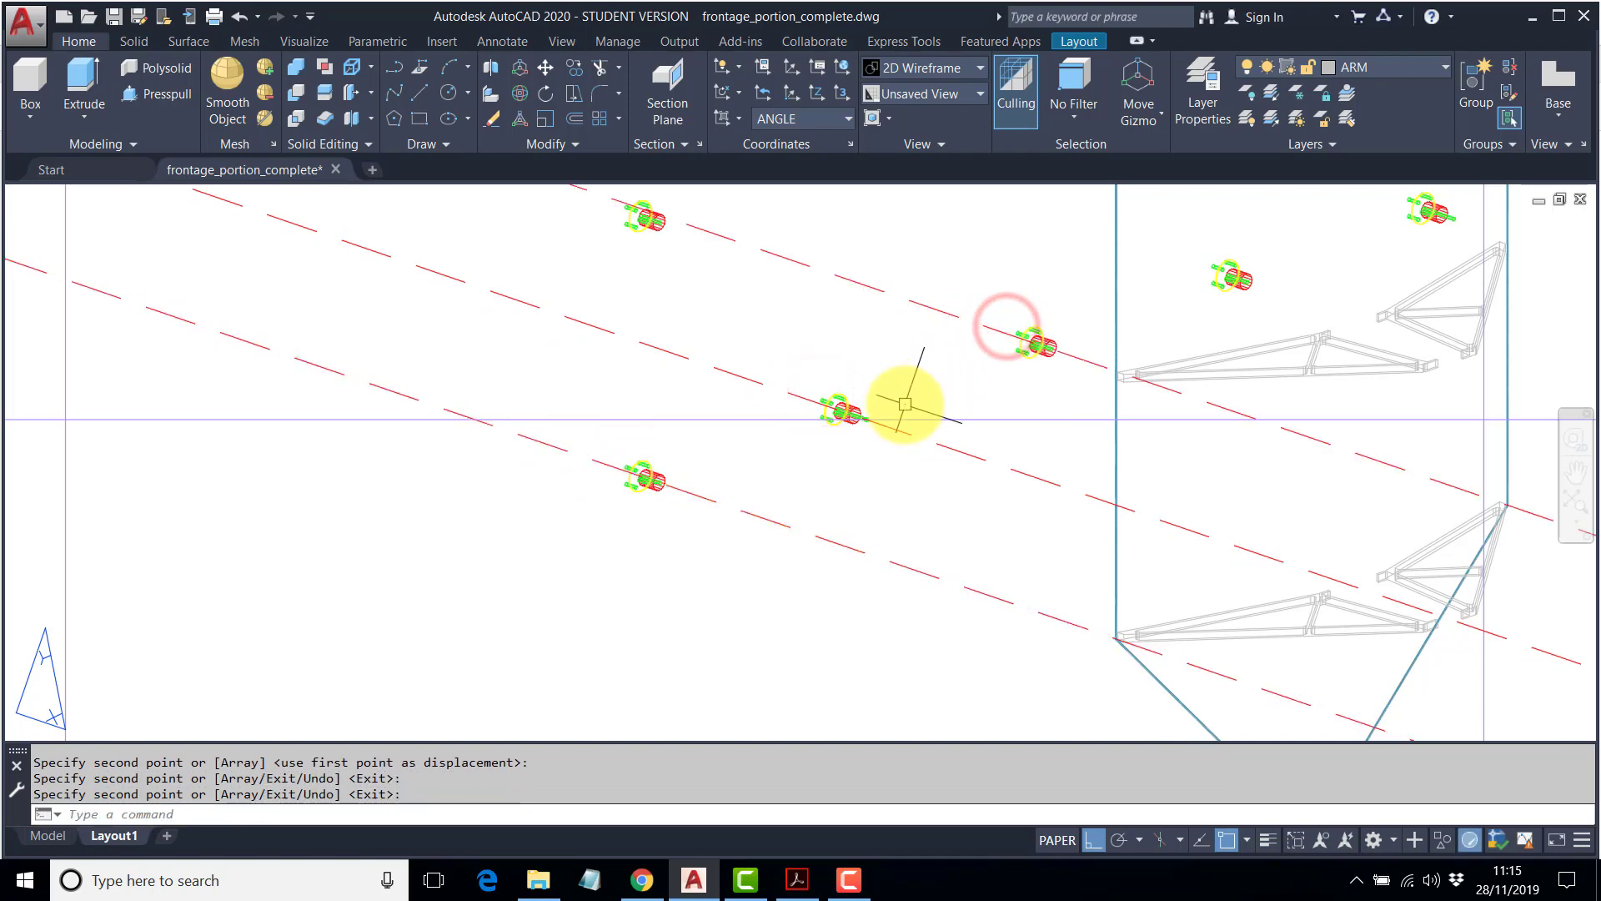
Break the middle dashed connection line at the near face of the first column, leaving a gap across the column.
scroll(926, 434, down, 3)
scroll(831, 456, up, 1)
middle_drag(863, 486, 675, 370)
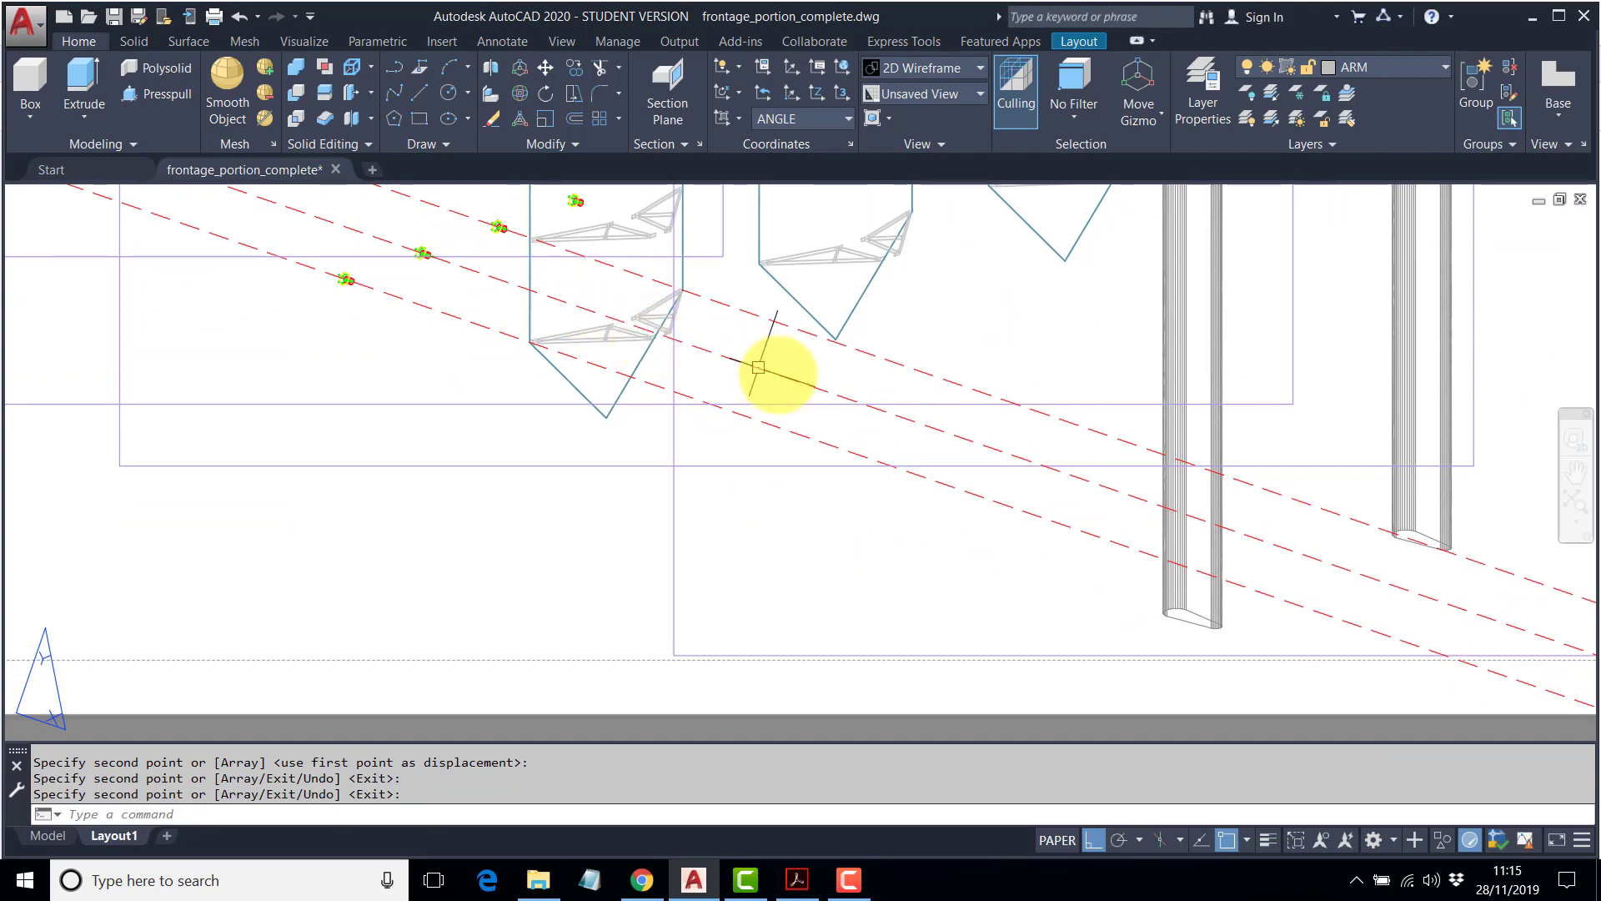
scroll(1167, 521, up, 3)
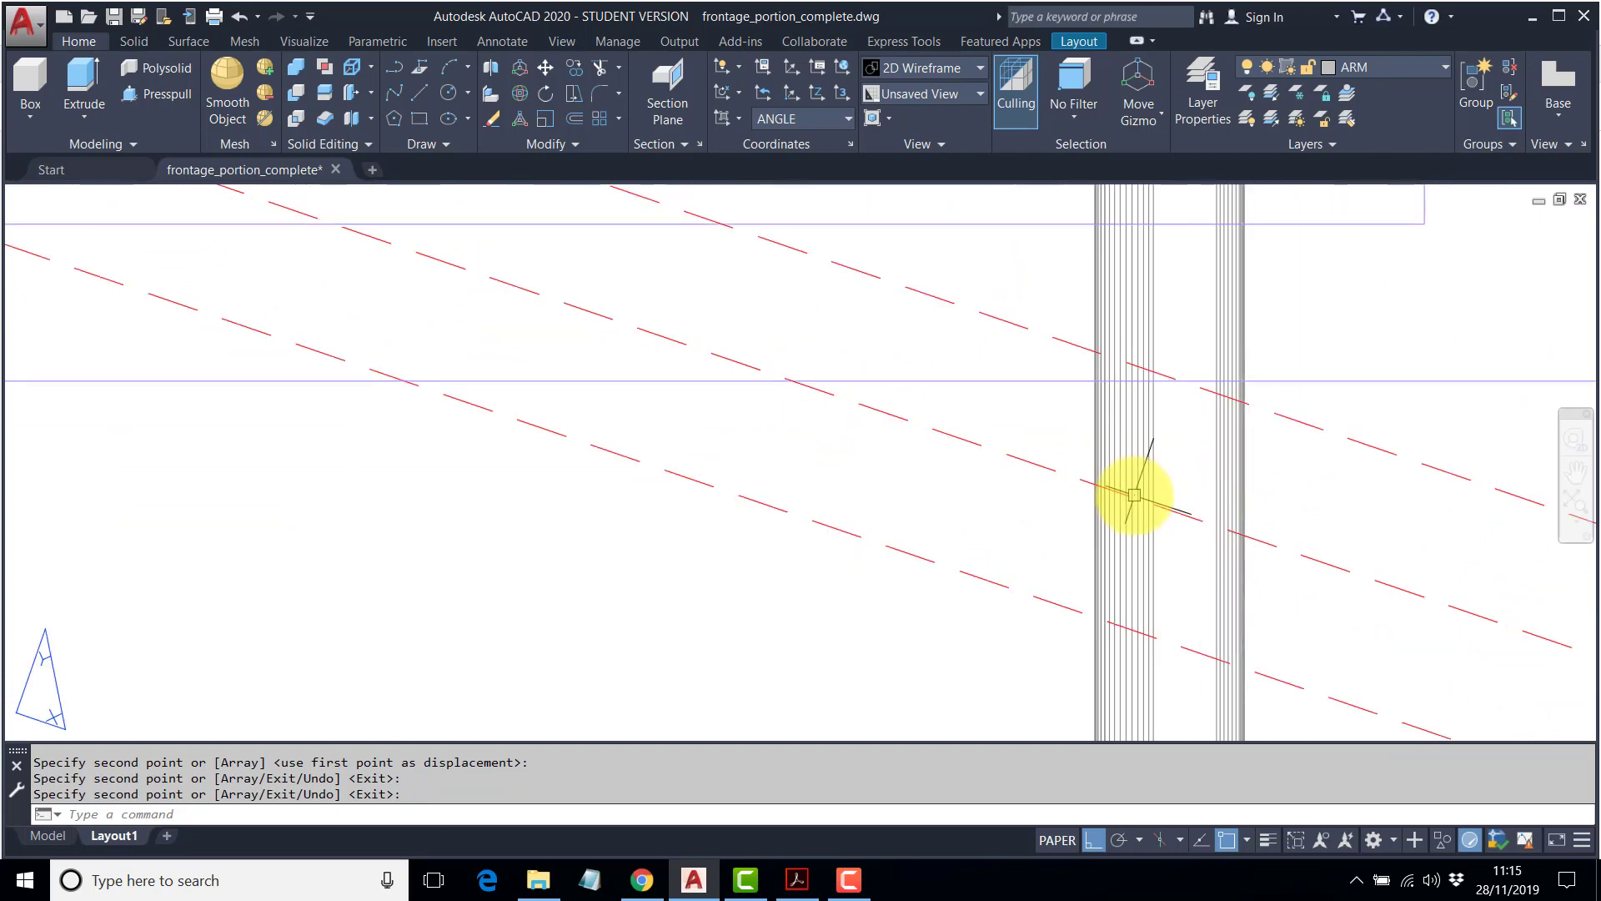
text(BR)
key(Return)
scroll(1089, 482, up, 2)
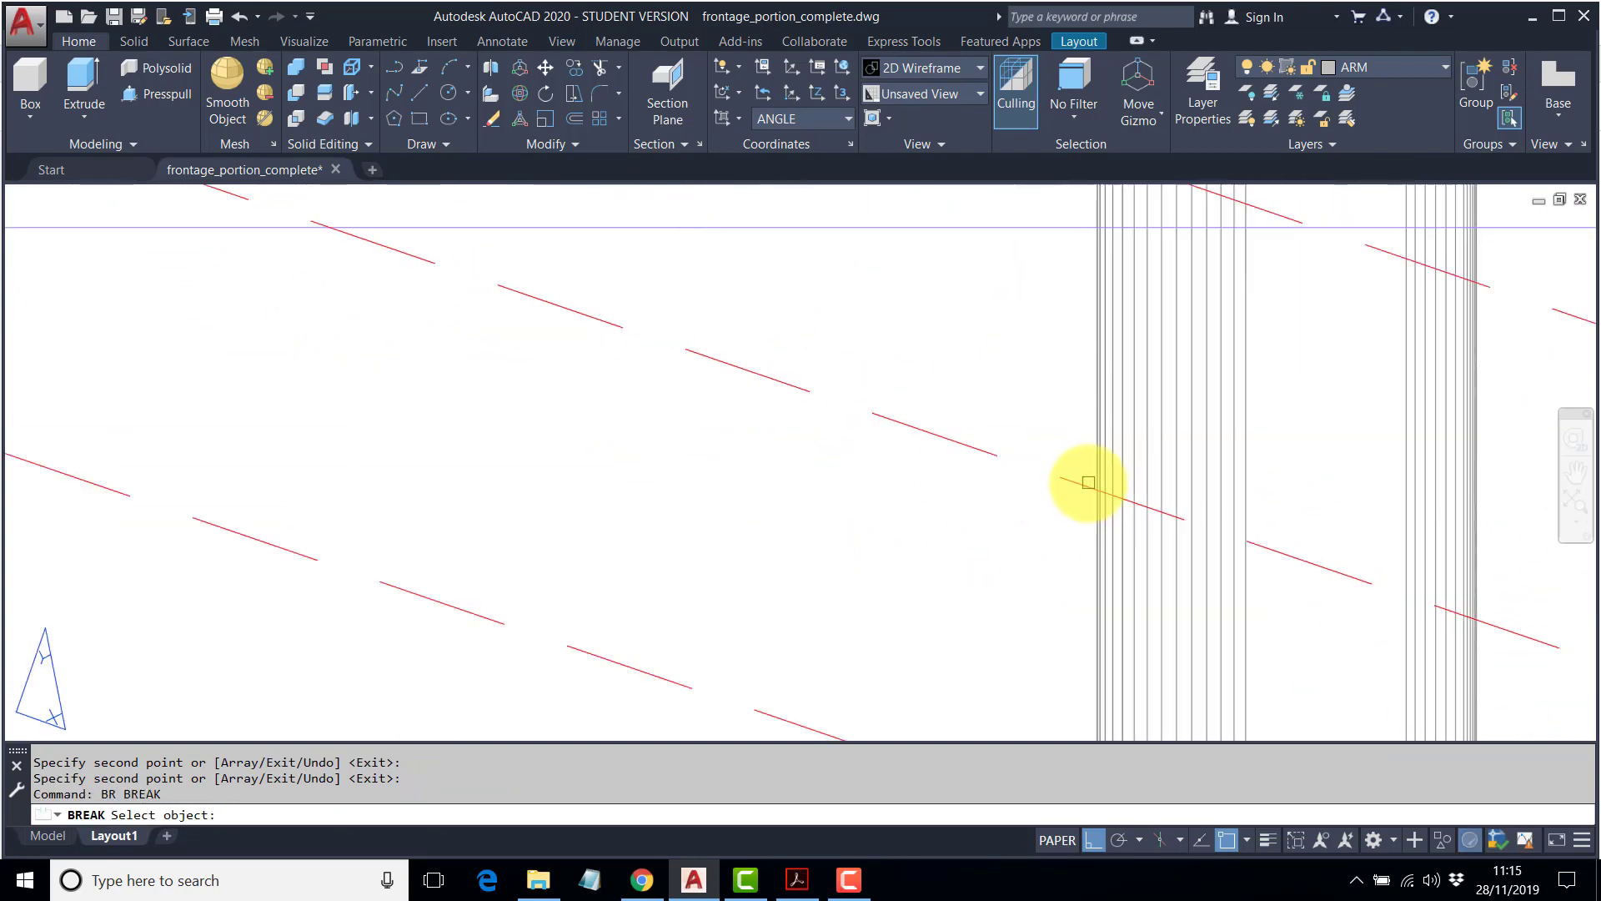
click(1082, 485)
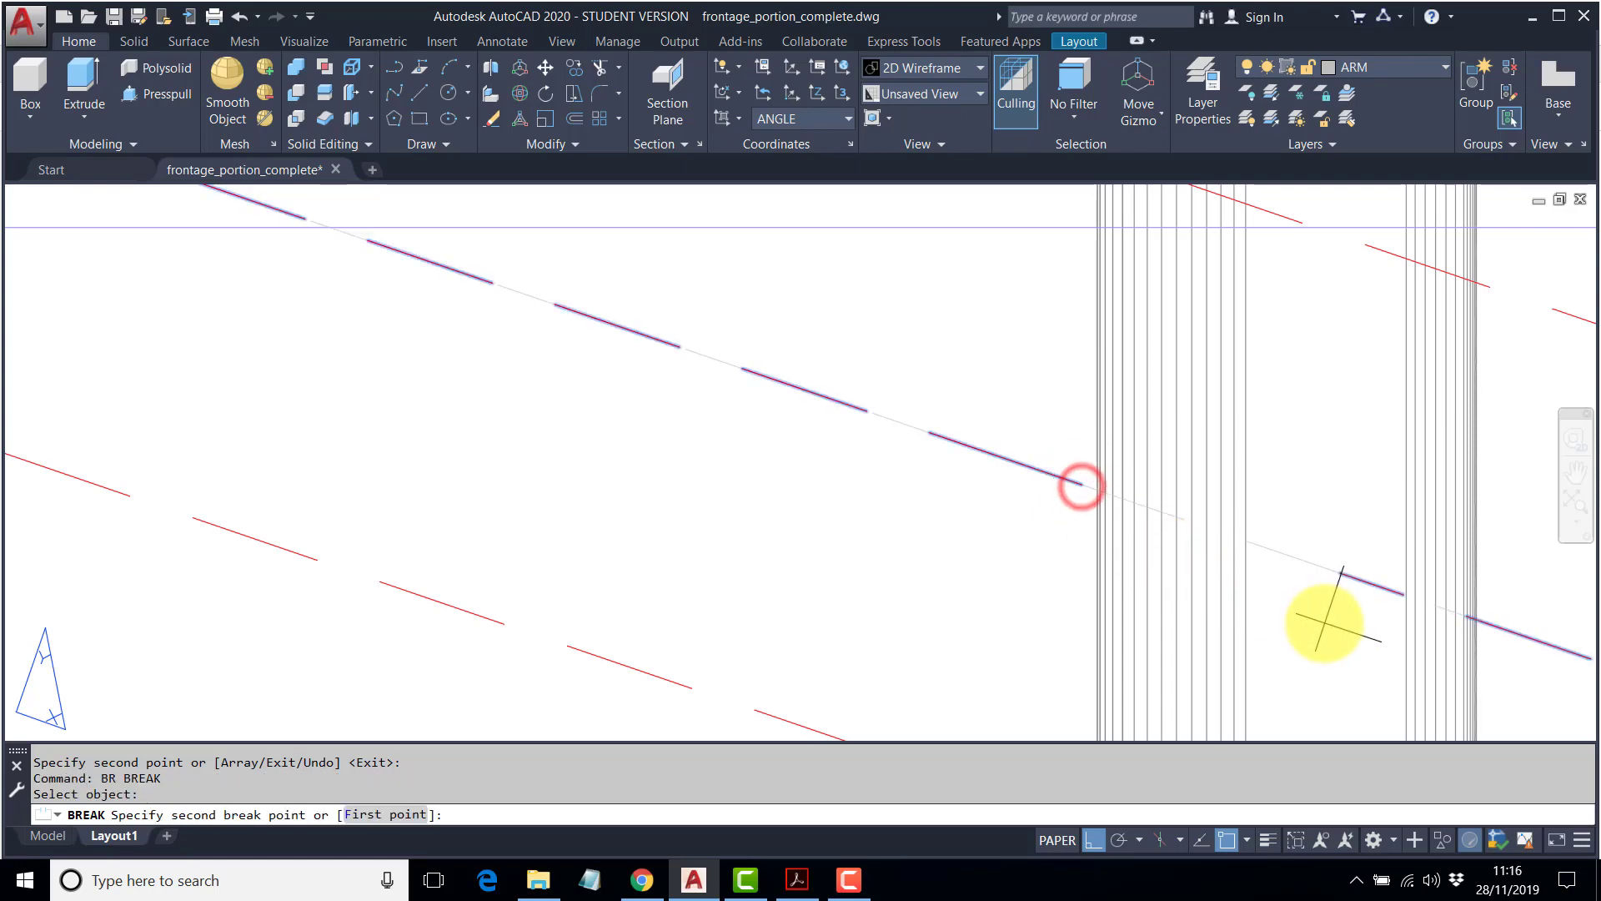
click(1323, 624)
scroll(1326, 613, down, 2)
key(Escape)
Erase the remaining piece of the middle dashed line beyond the first column.
middle_drag(1328, 610, 977, 420)
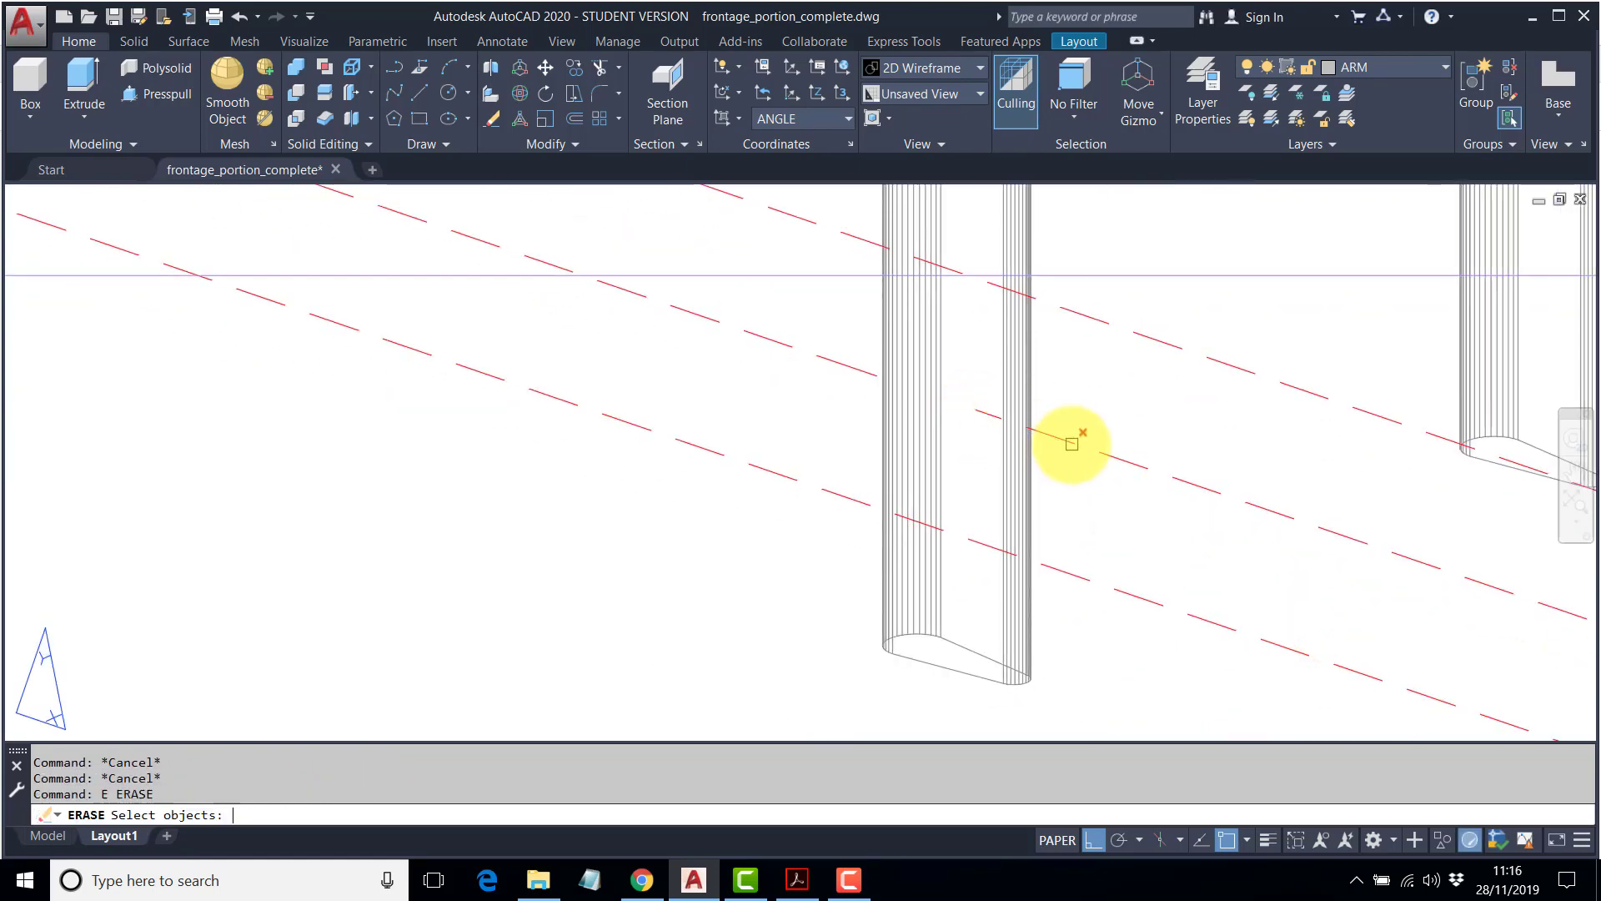
click(1072, 444)
key(Return)
scroll(847, 375, down, 3)
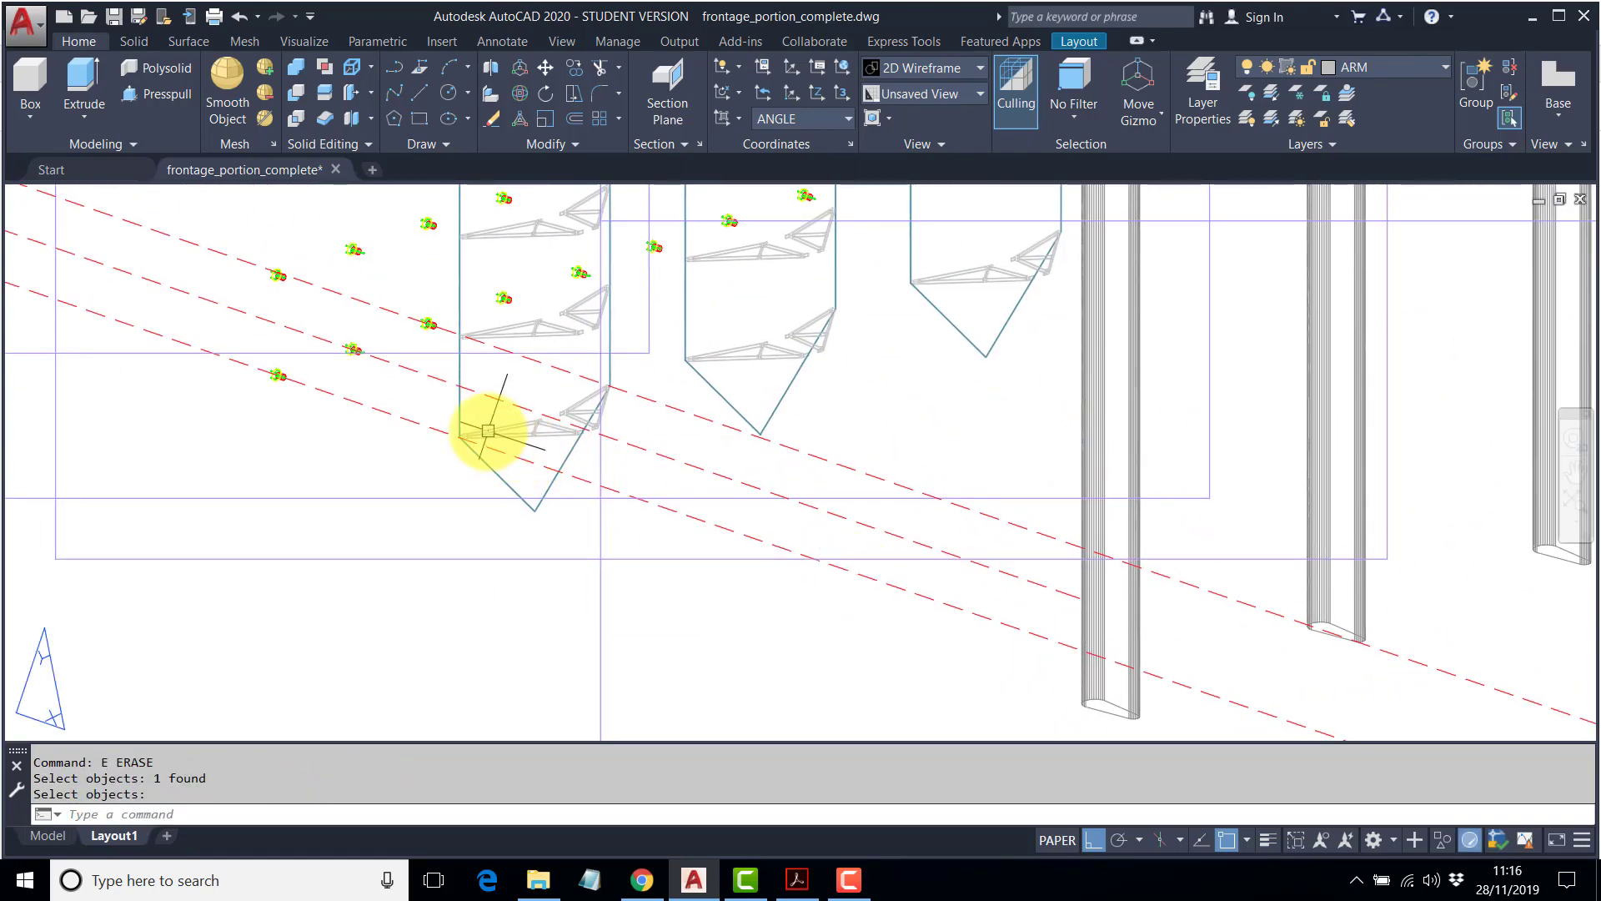
scroll(467, 459, up, 4)
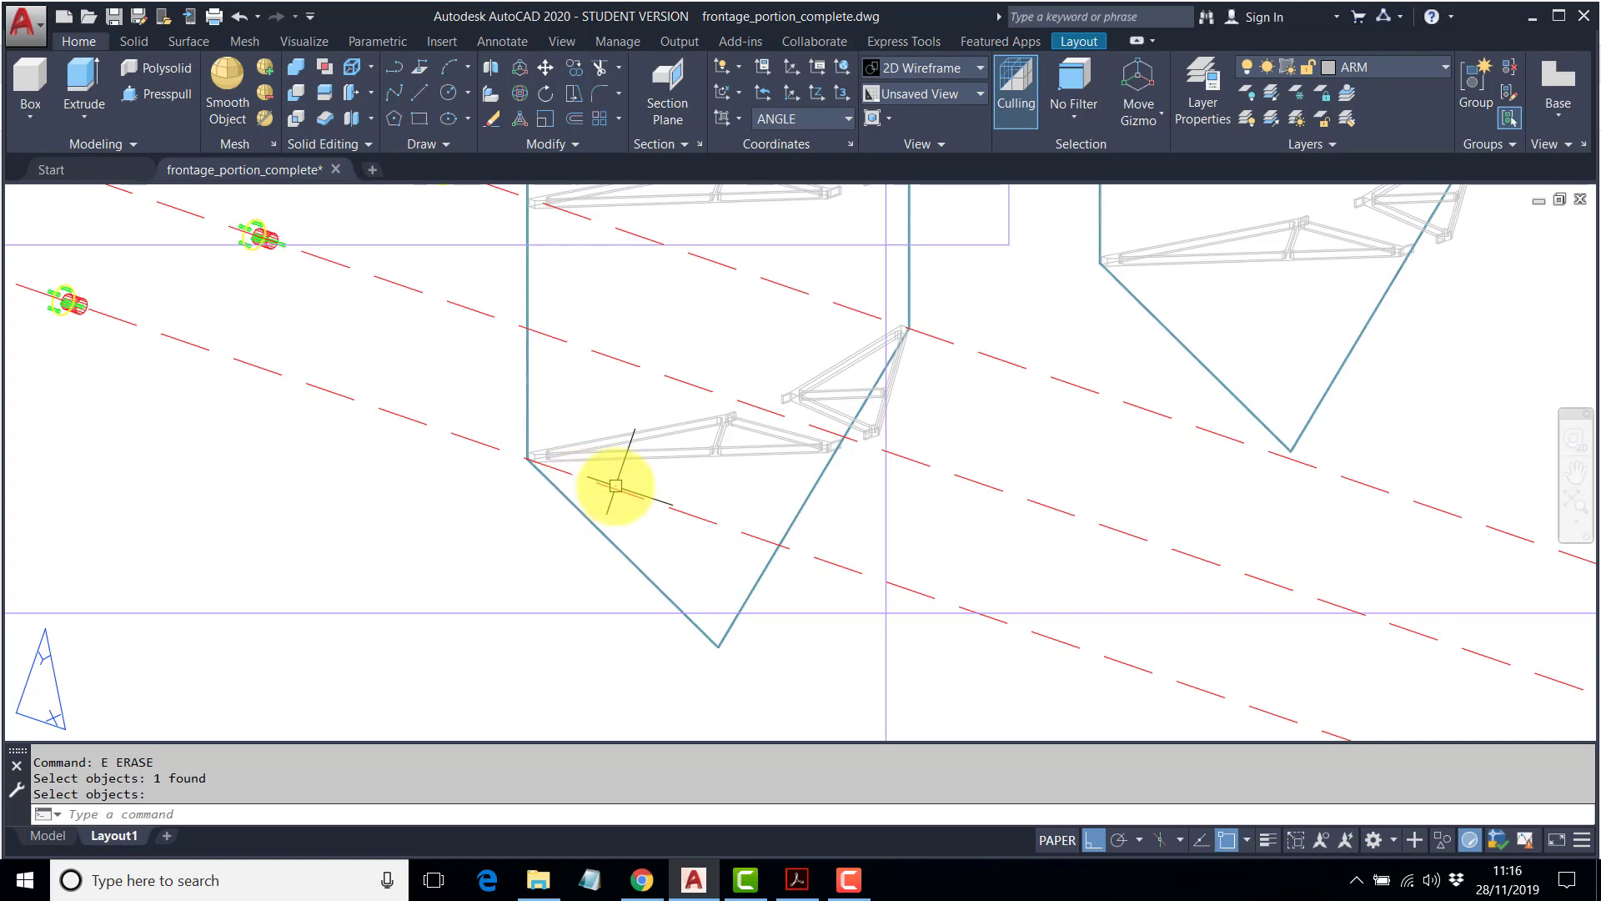
scroll(617, 477, up, 2)
scroll(501, 454, down, 4)
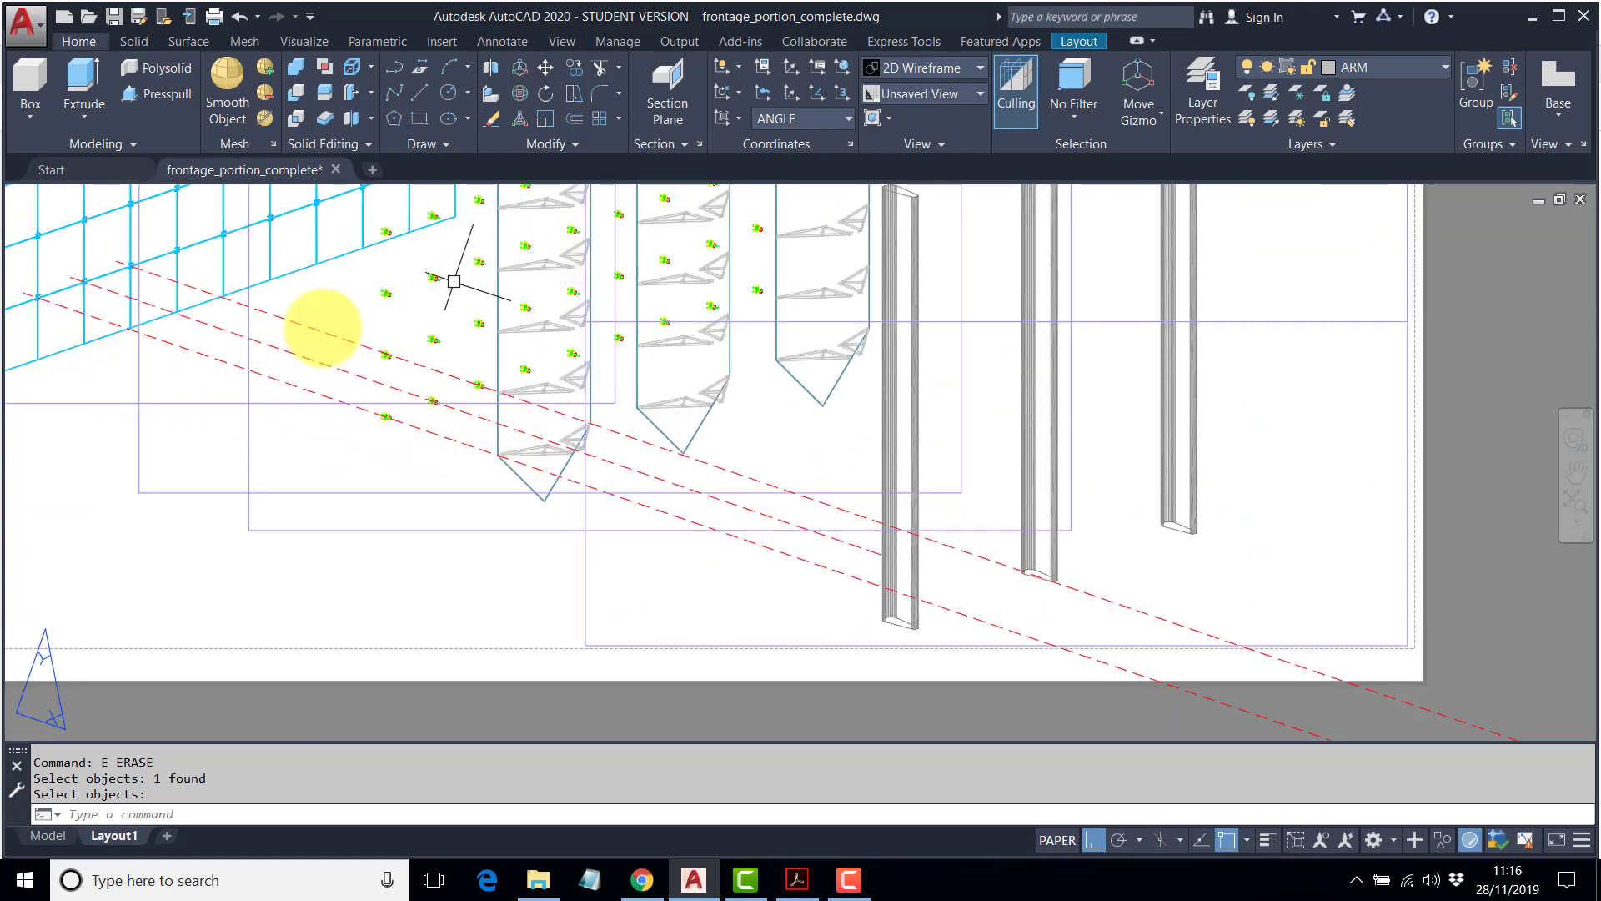
scroll(527, 464, up, 2)
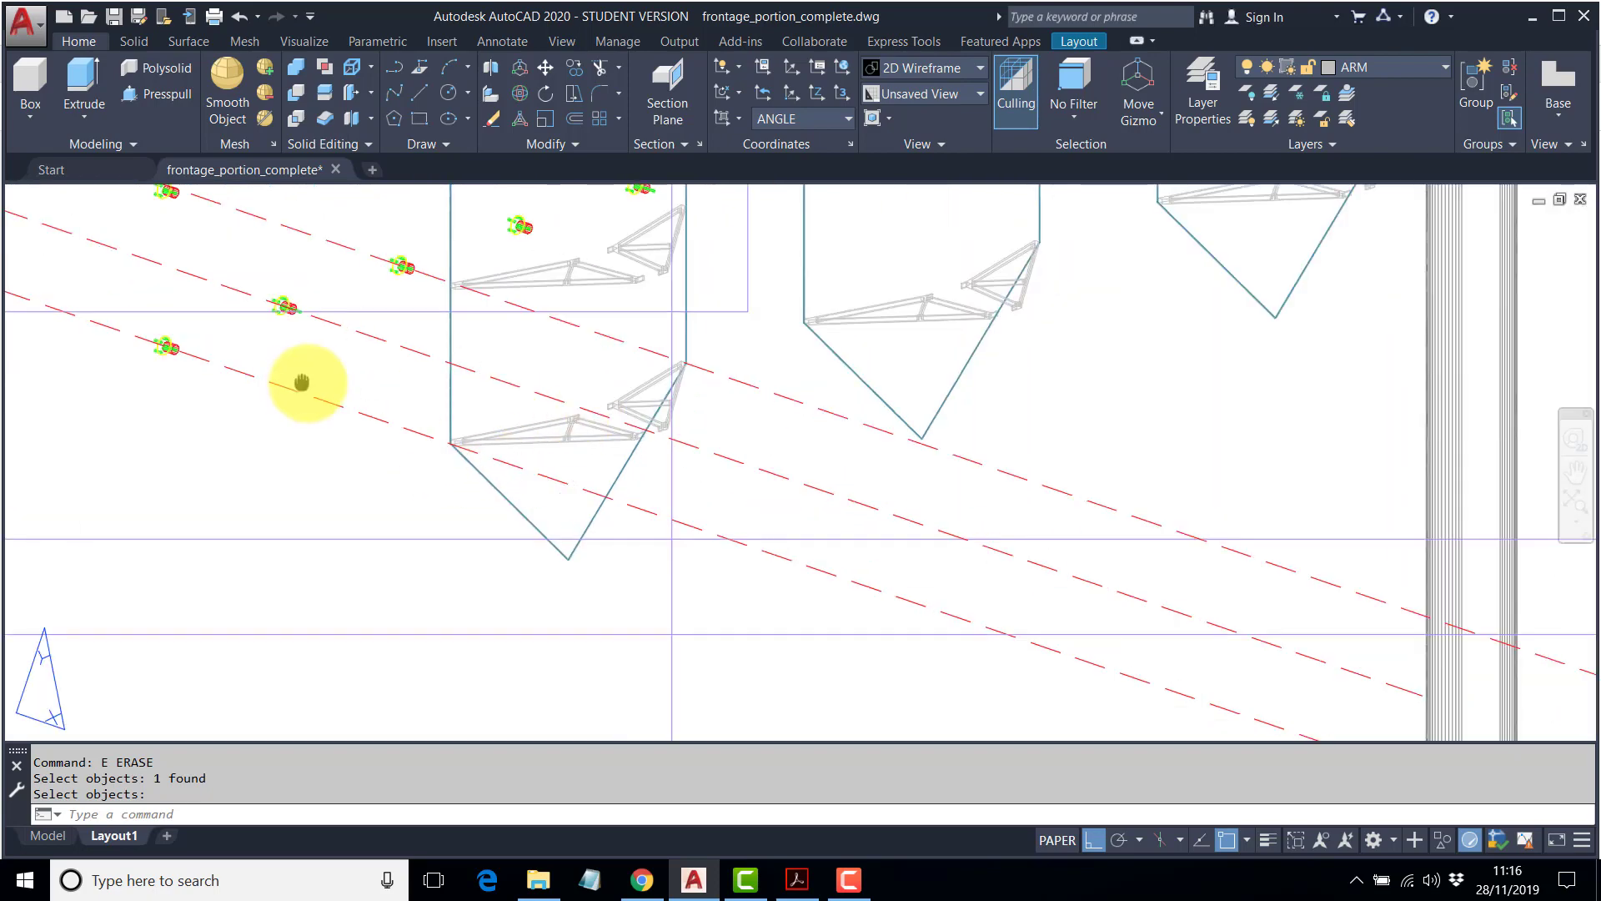
scroll(483, 376, down, 2)
With ortho off, draw a line along the glass grid's bottom edge from its lowest corner across five panels.
scroll(468, 491, up, 2)
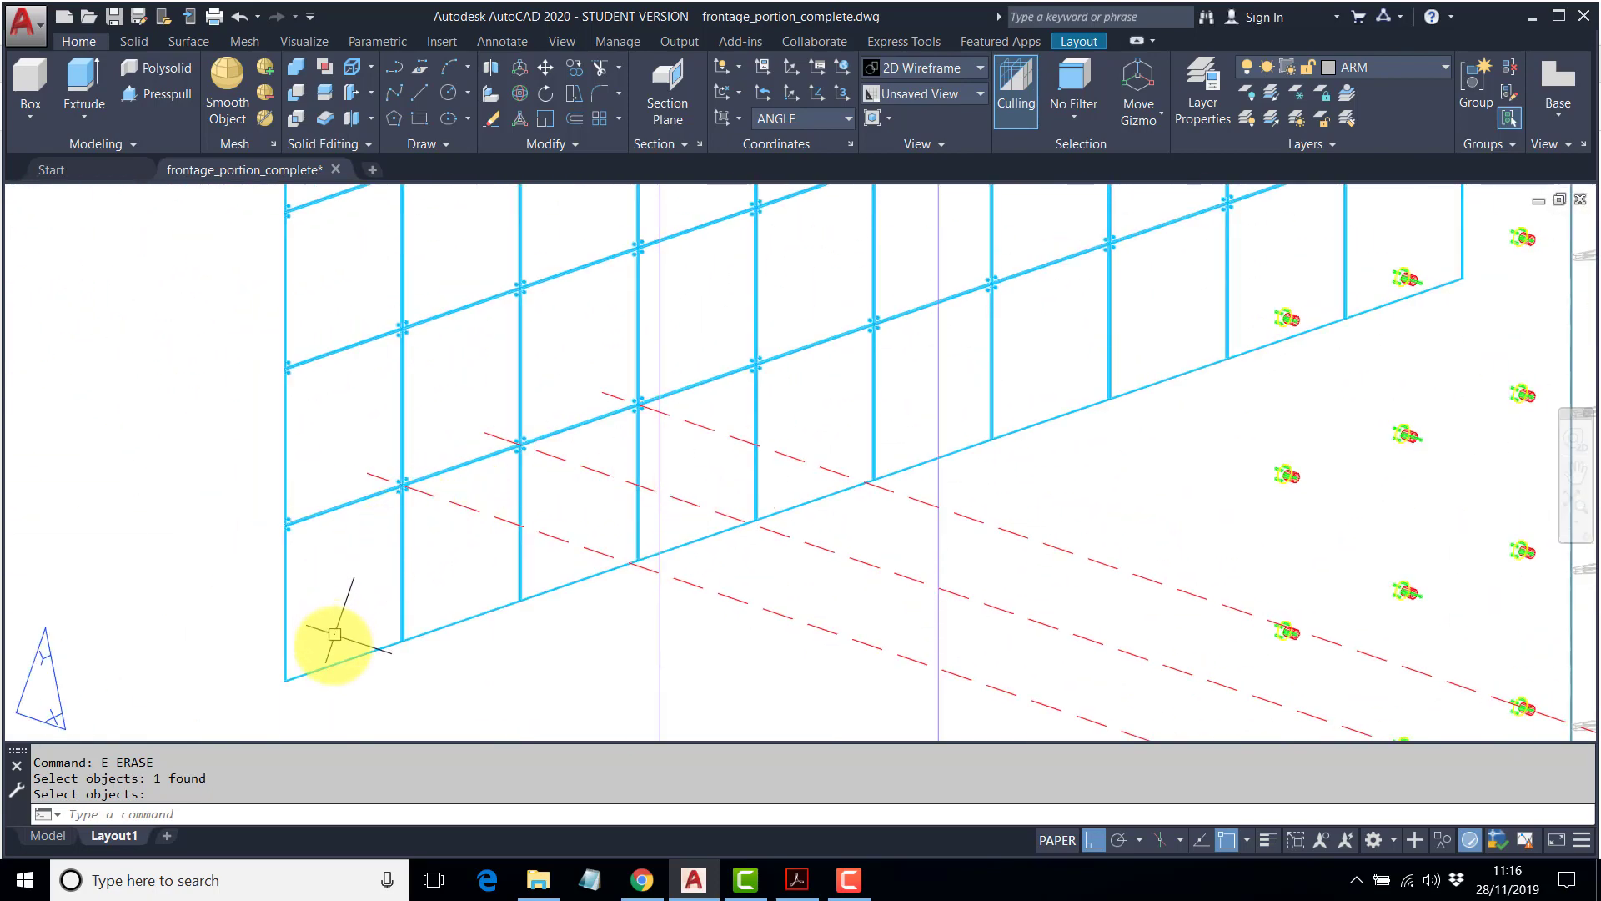
scroll(286, 674, up, 4)
scroll(286, 675, up, 3)
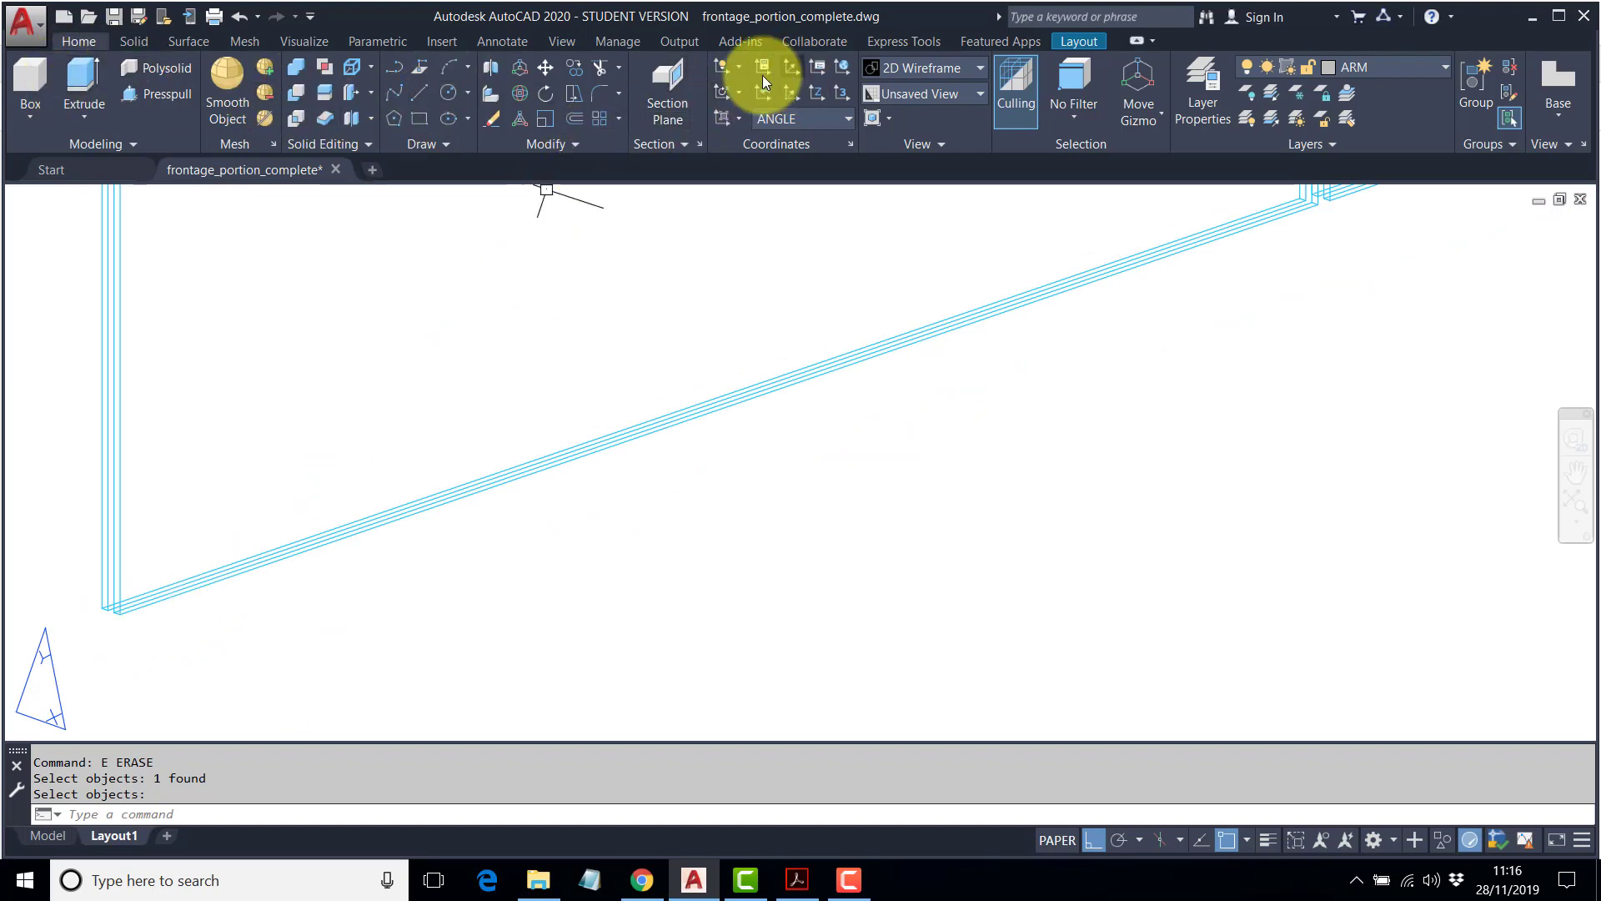
click(419, 91)
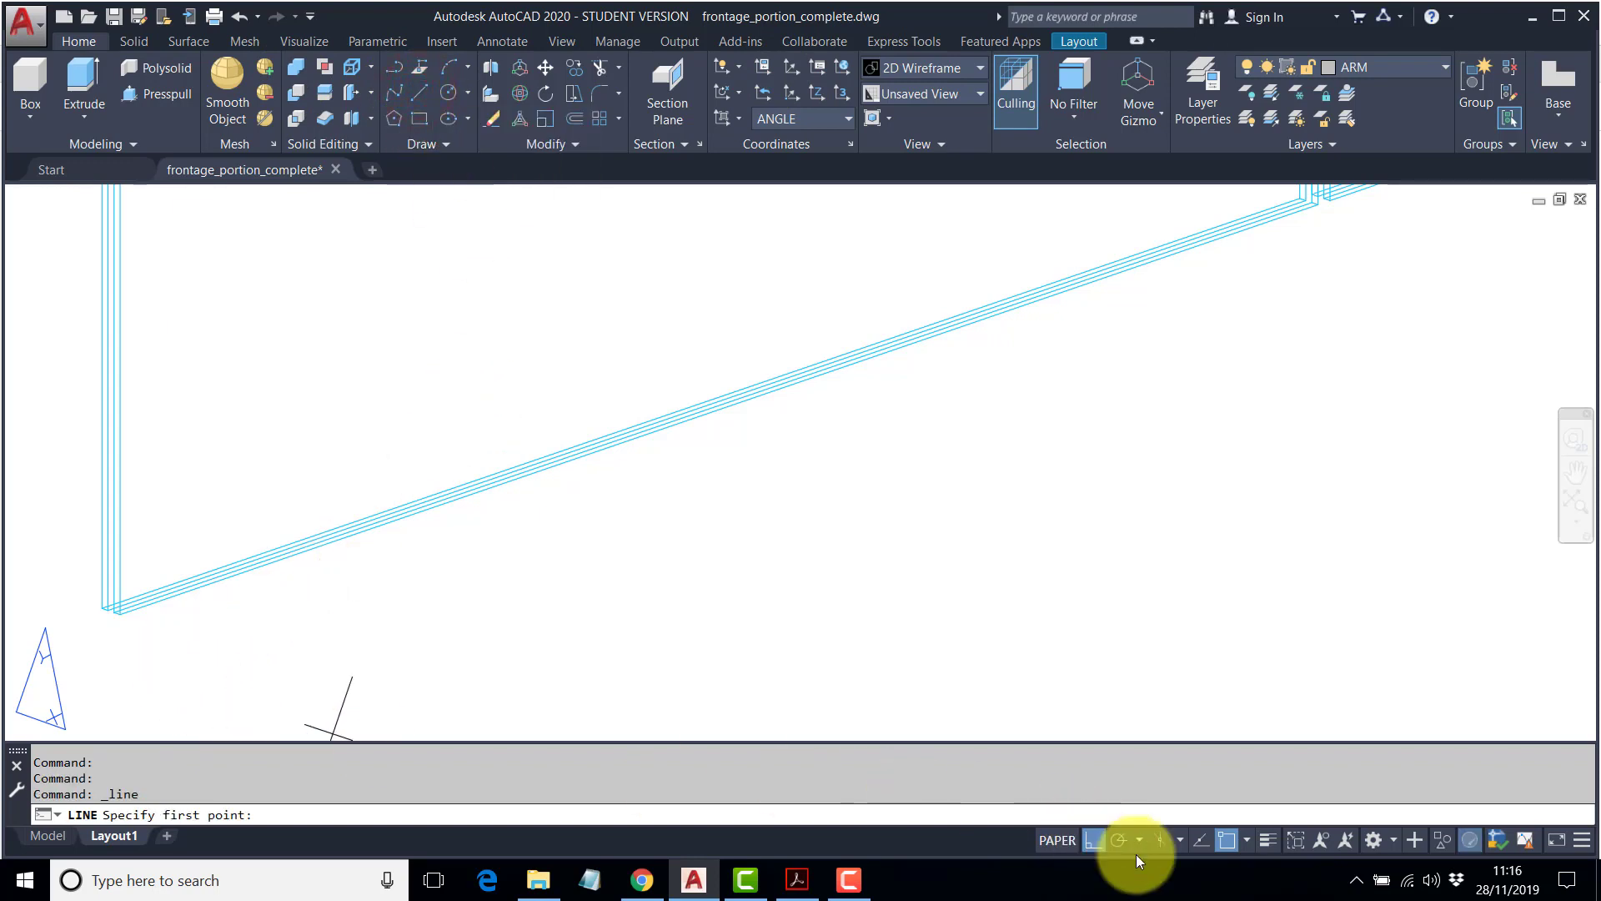
click(1092, 841)
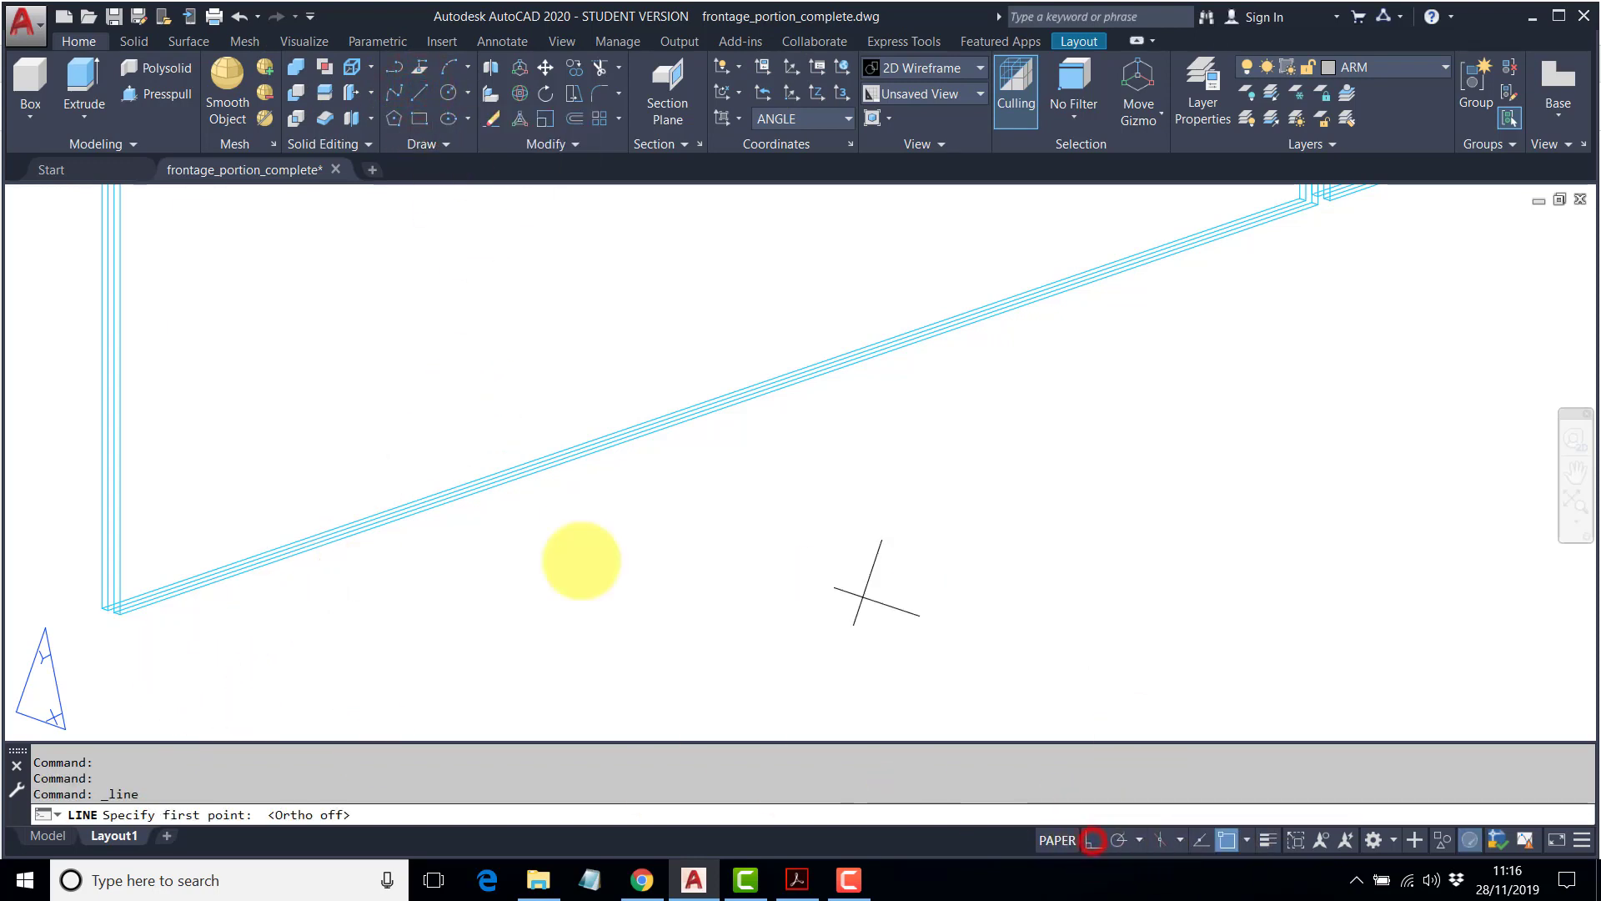
click(120, 614)
scroll(733, 465, down, 4)
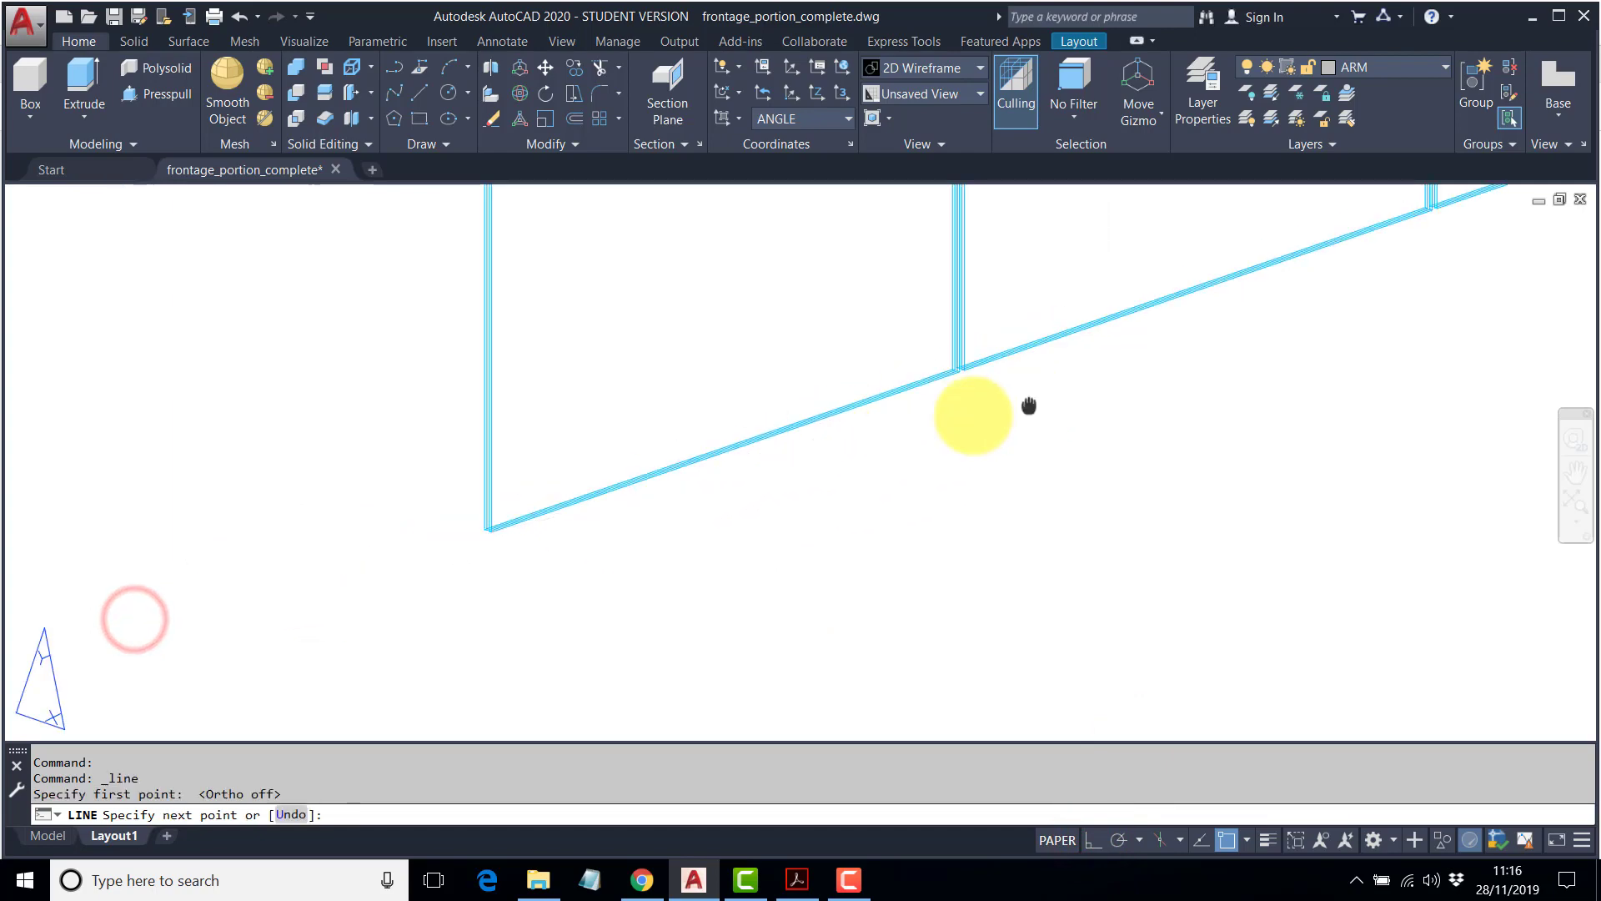
middle_drag(973, 411, 923, 315)
scroll(983, 347, down, 2)
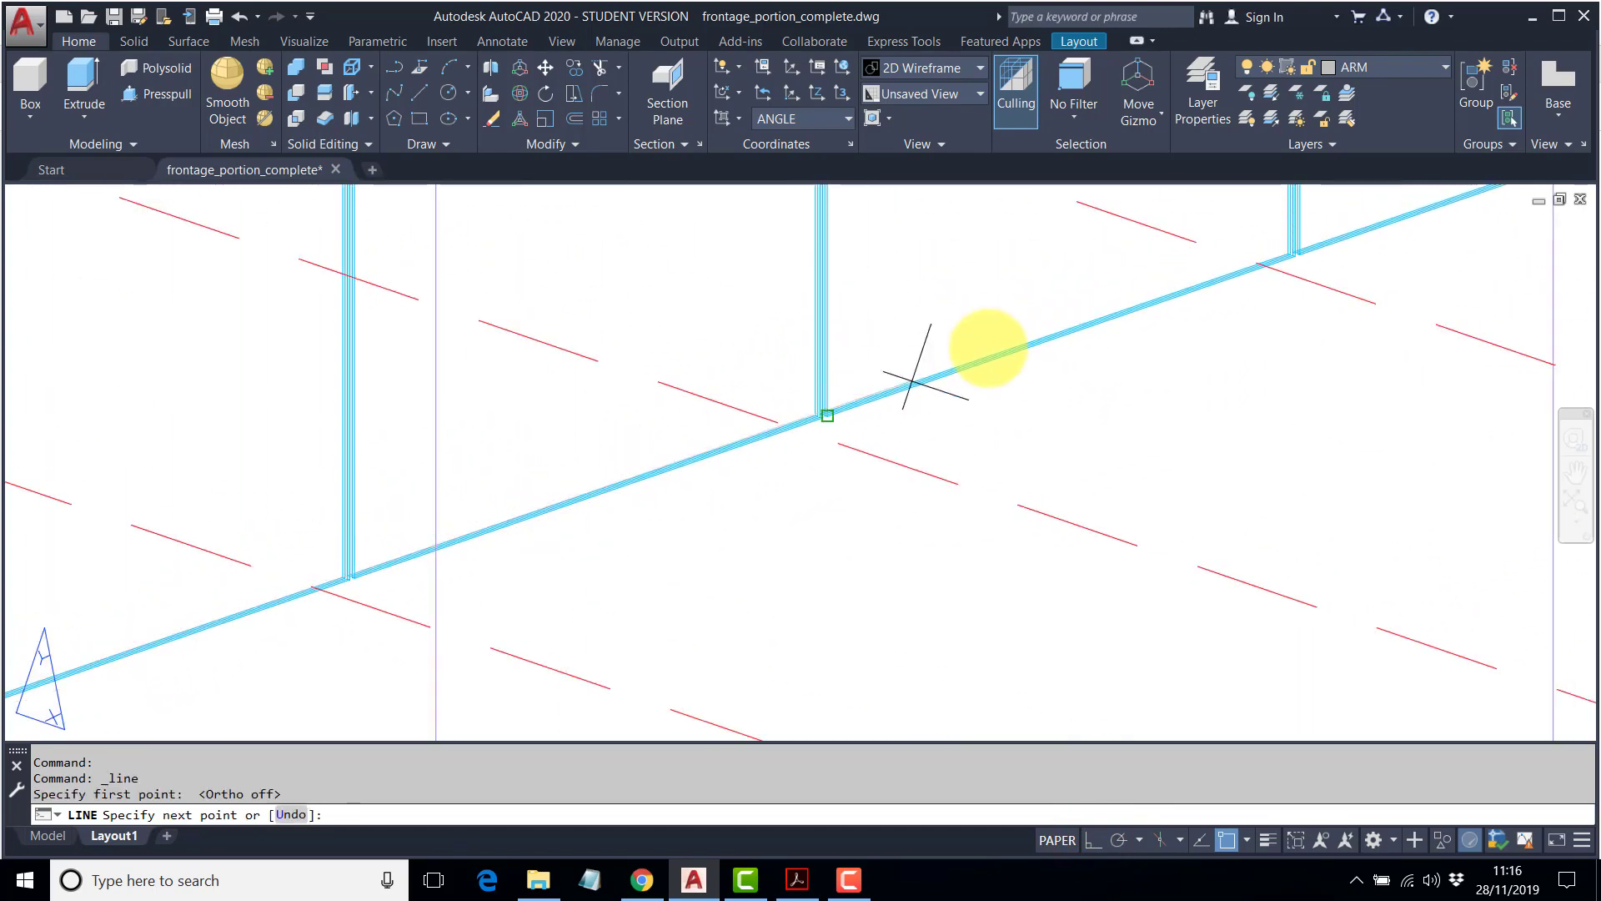
scroll(973, 362, up, 5)
scroll(1021, 371, down, 1)
click(1018, 368)
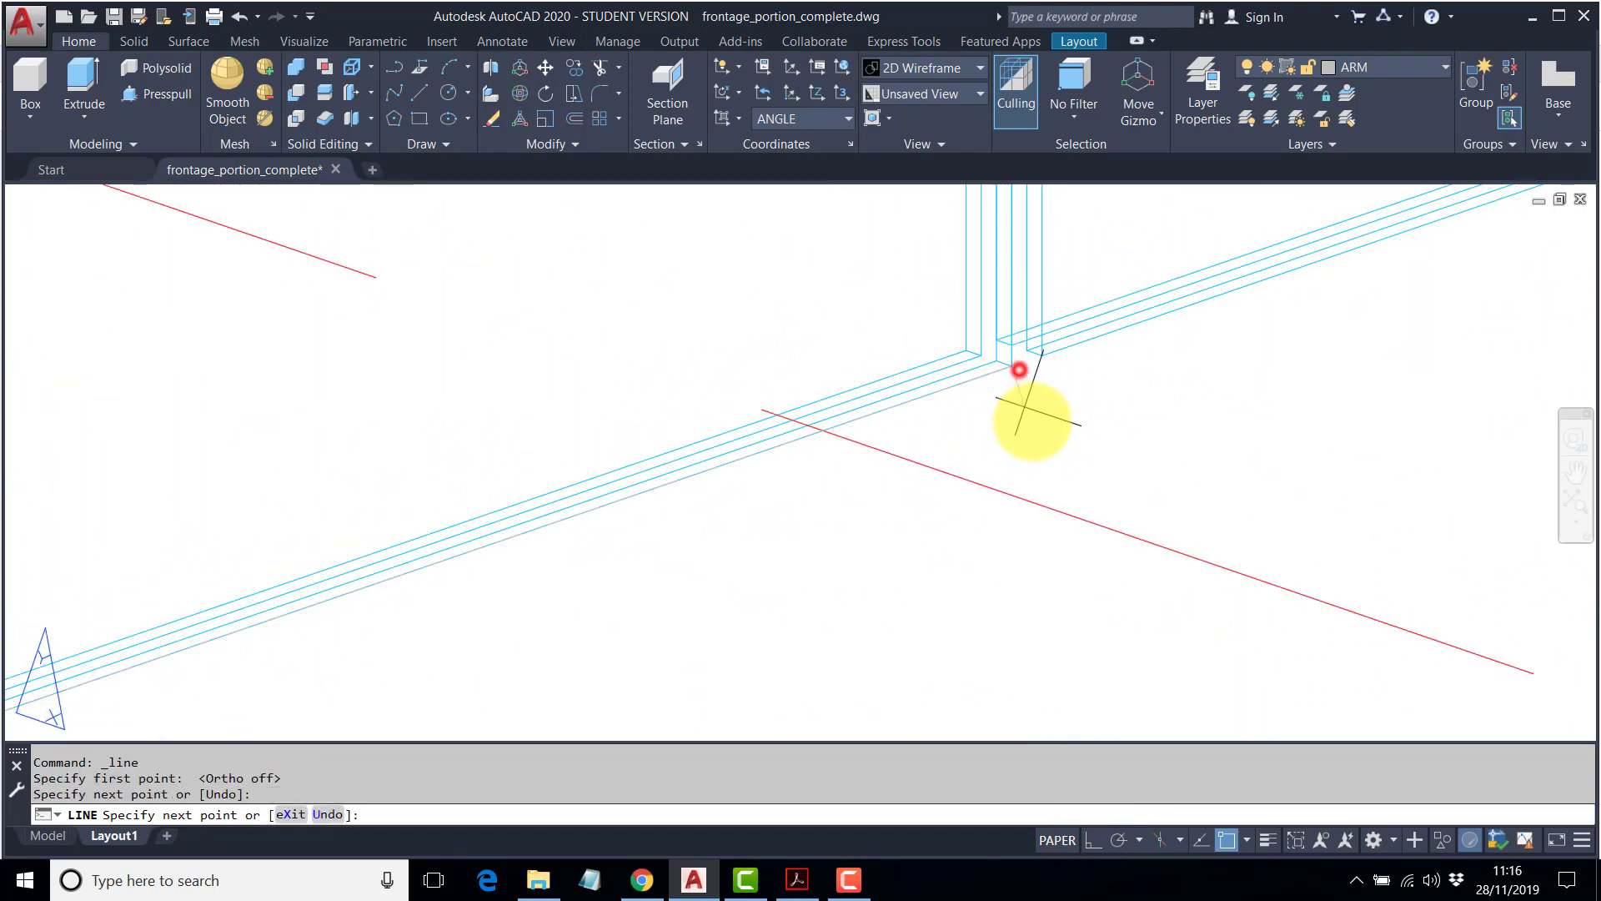
scroll(1033, 418, down, 3)
key(Return)
Put the new line under the glass on the CONNECT layer and make CONNECT the current layer.
scroll(1002, 475, down, 4)
middle_drag(958, 508, 723, 502)
click(604, 483)
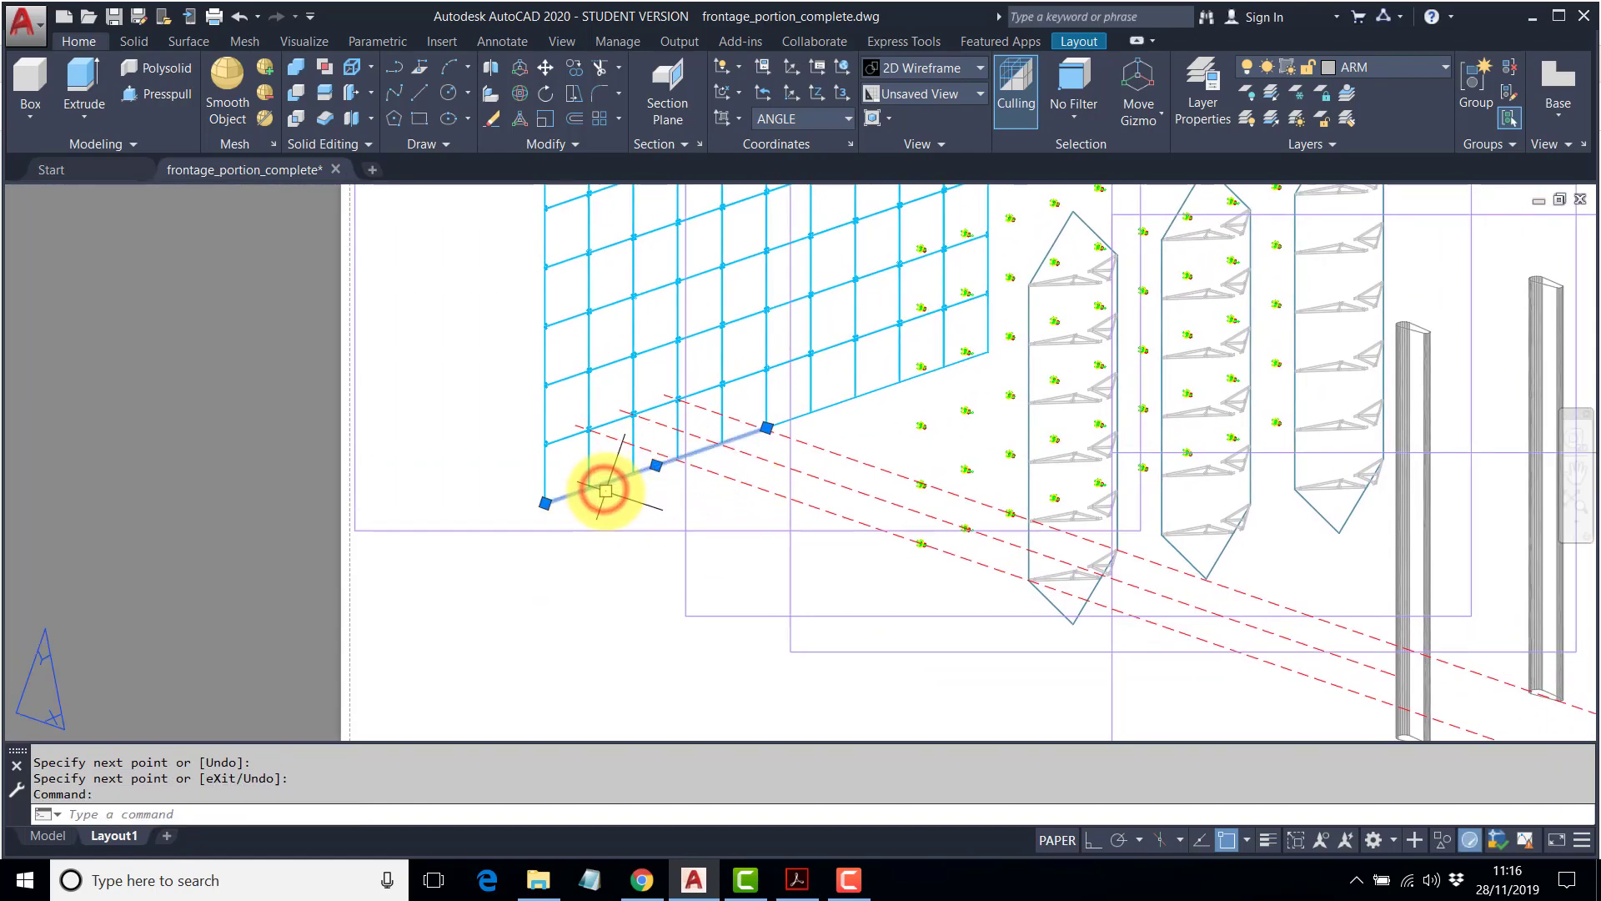
click(1422, 65)
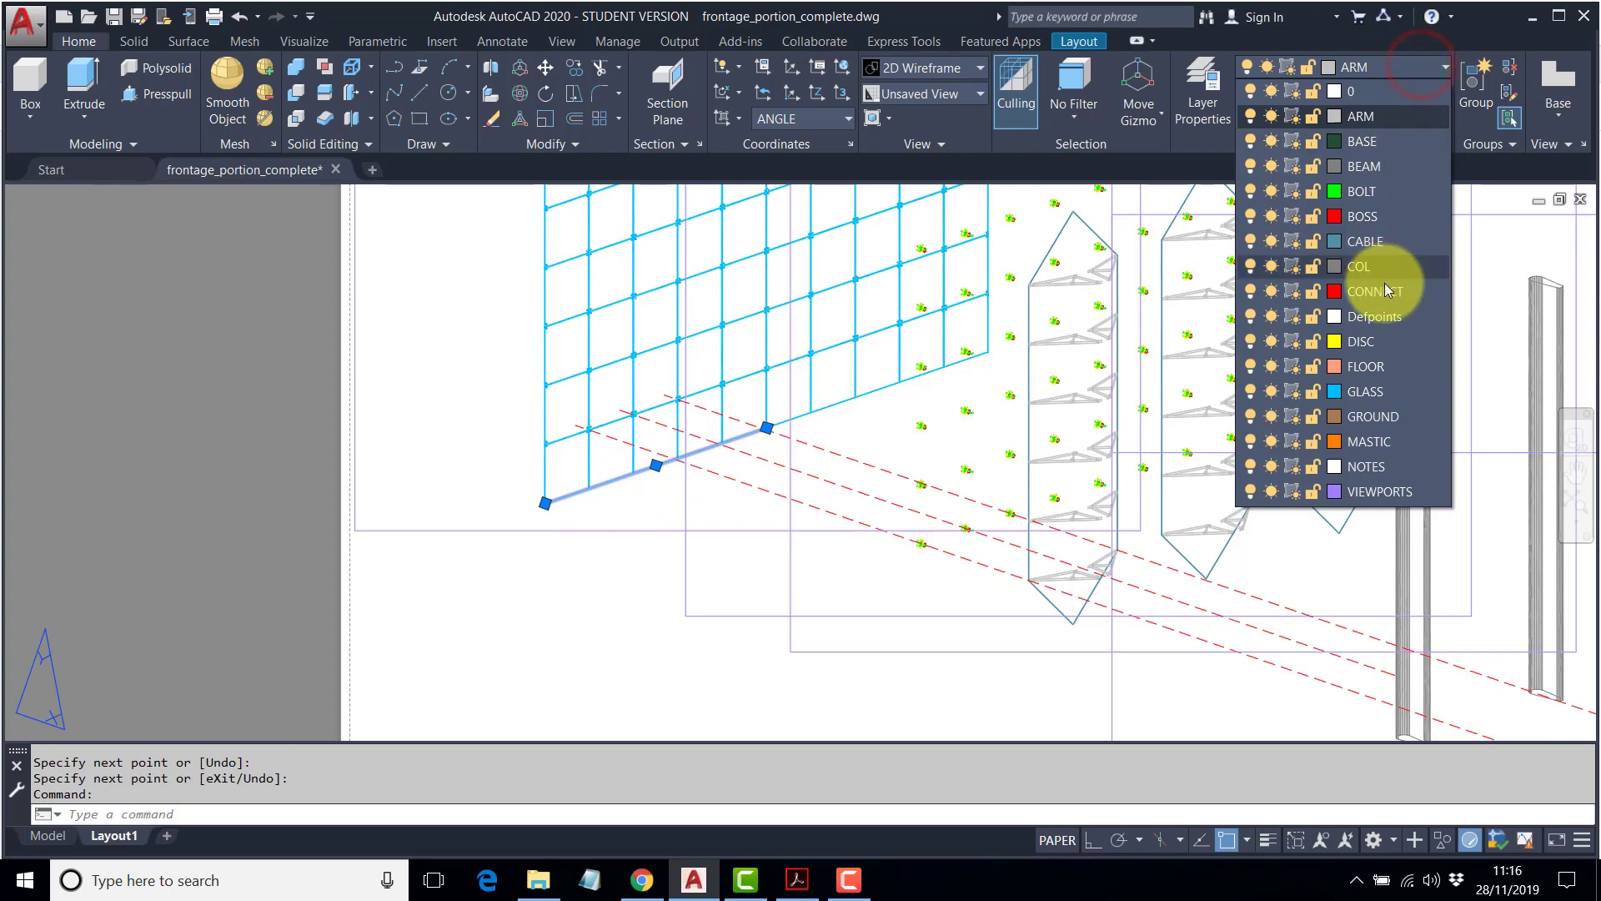
click(1387, 290)
key(Escape)
key(Escape)
click(1424, 74)
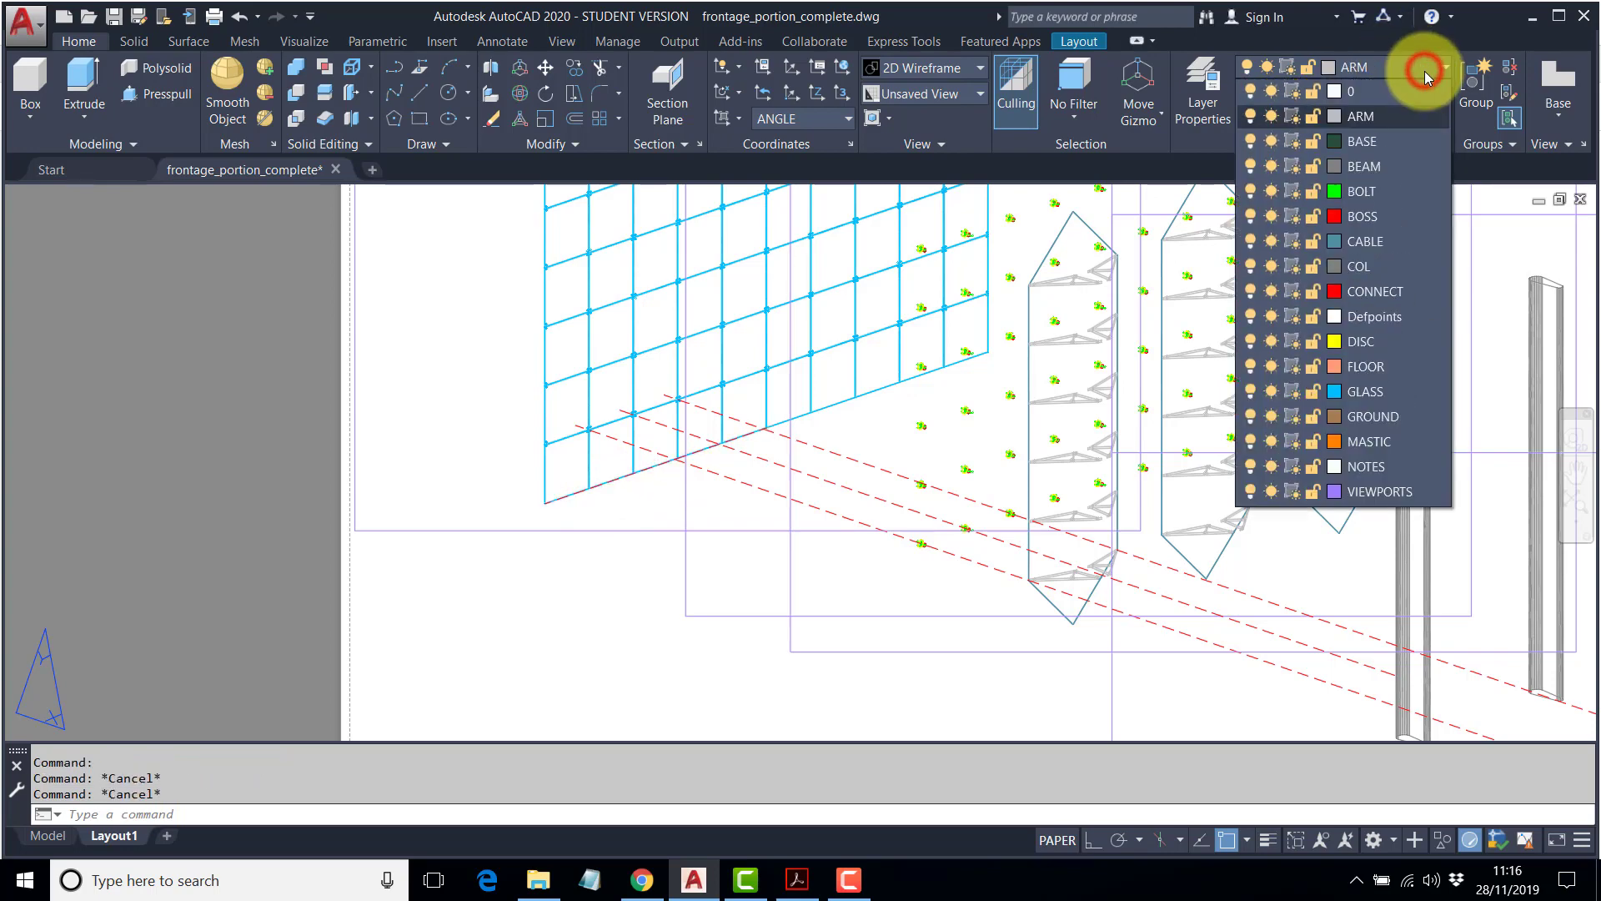
click(1385, 299)
Move the new line away from the glass so it crosses all three dashed connection lines at the lowest truss arm.
middle_drag(679, 458, 601, 437)
text(M)
key(Return)
click(511, 445)
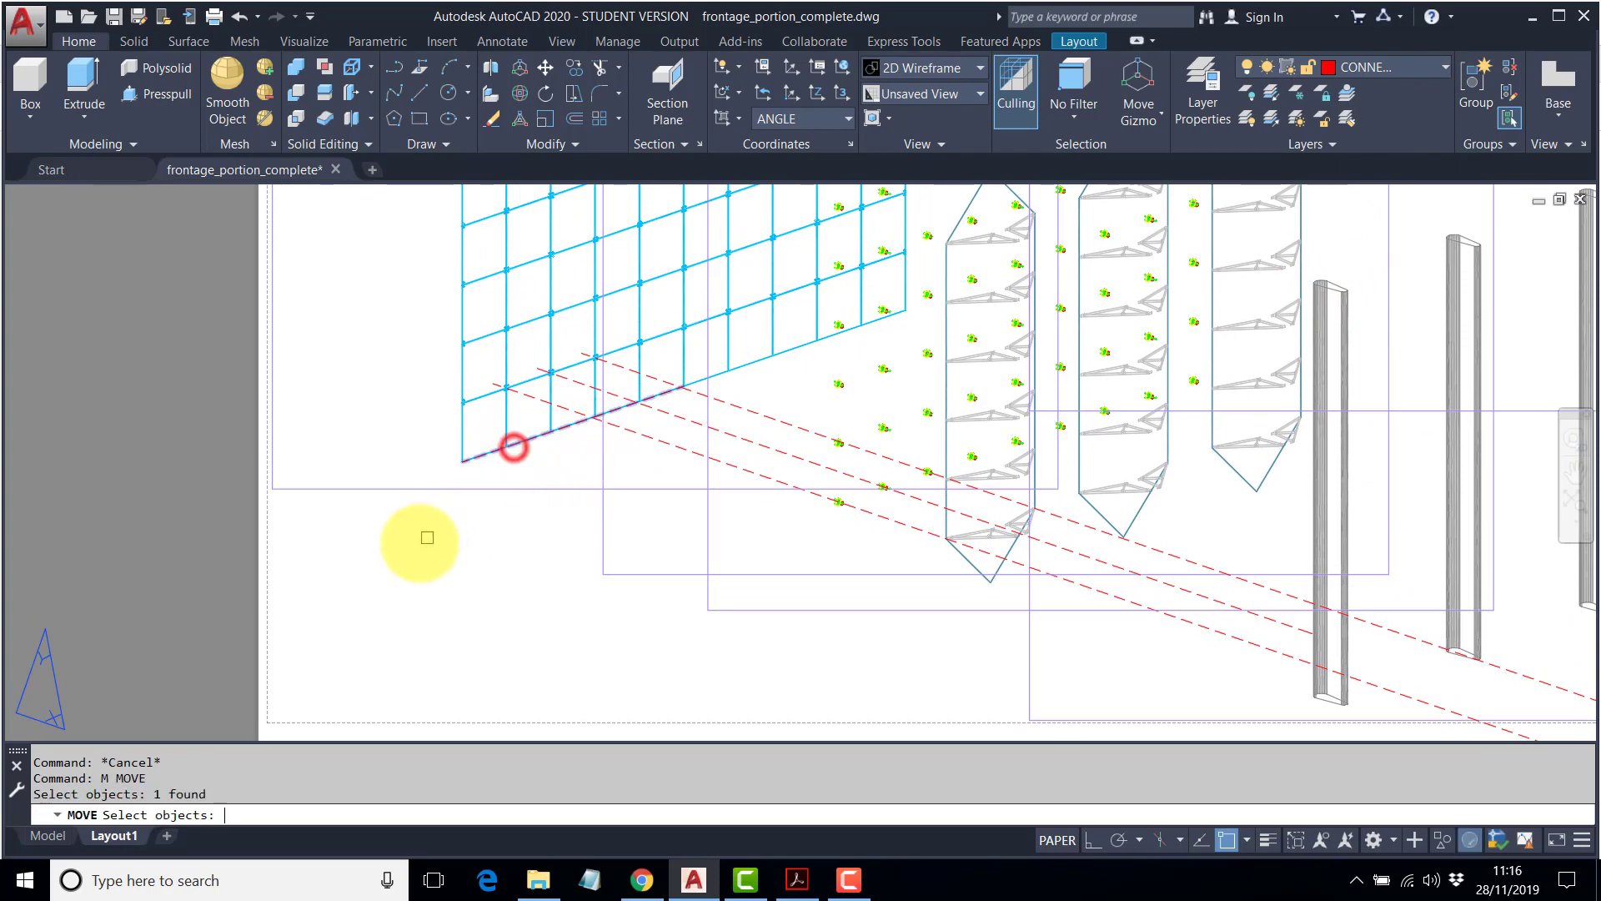
key(Return)
click(415, 547)
scroll(845, 656, up, 4)
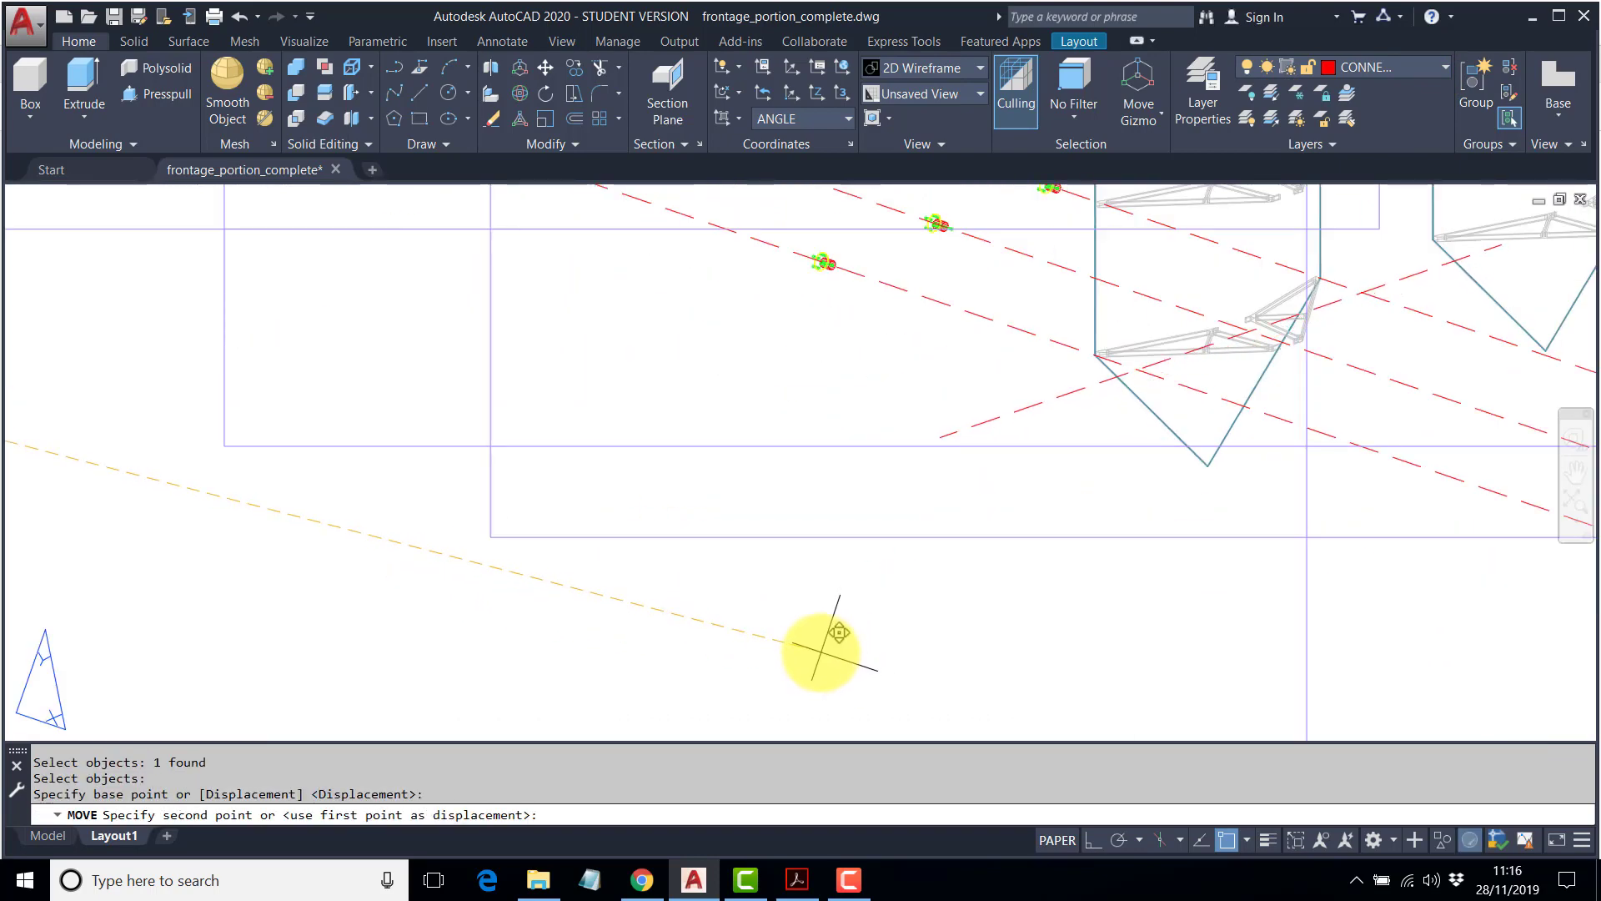
click(820, 652)
key(Return)
middle_drag(1214, 341, 647, 407)
key(Escape)
key(Escape)
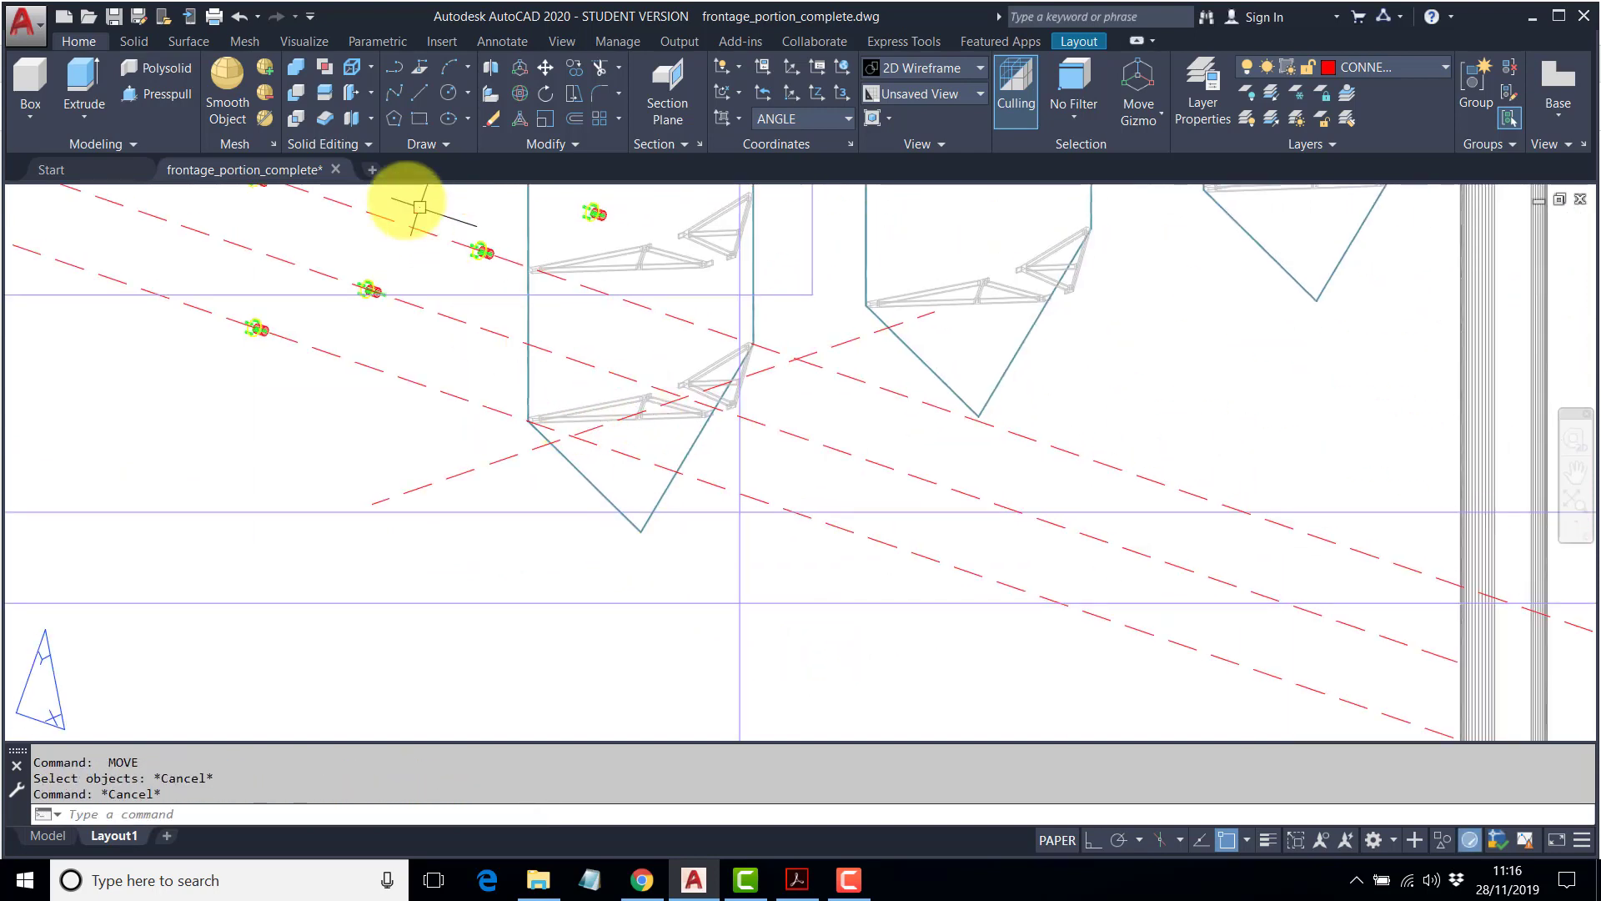
Trim the lower and upper dashed connection lines beyond the crossing line, keeping the middle line.
text(tr)
key(Return)
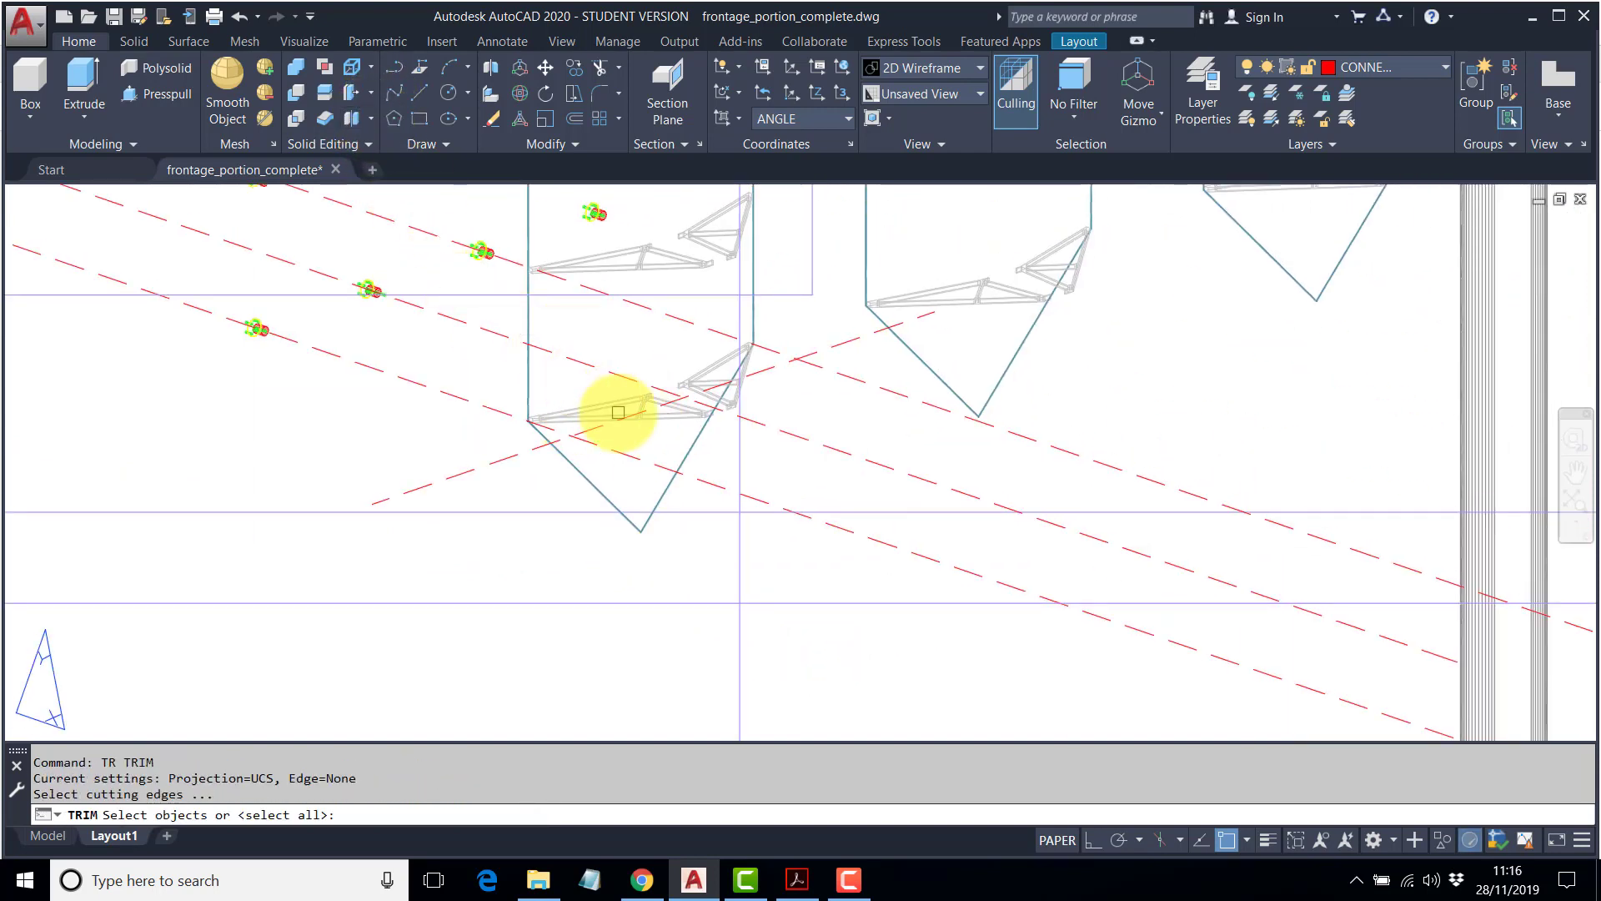
click(493, 466)
key(Return)
click(715, 491)
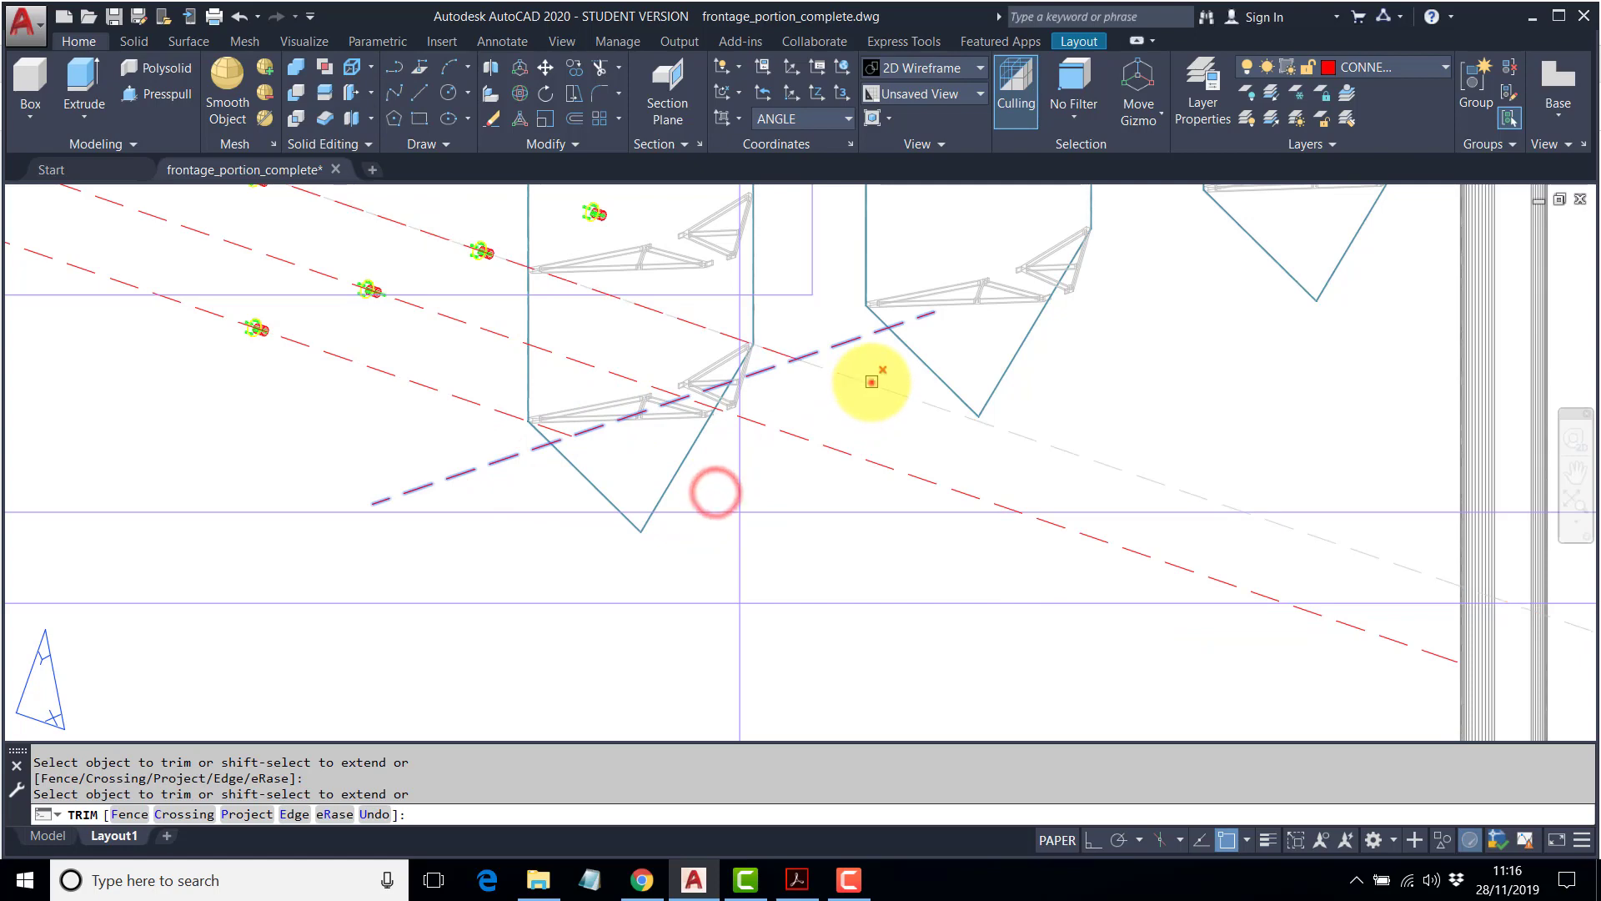
click(871, 381)
key(Return)
Move the crossing line used for trimming off the sheet into the empty area beside it.
scroll(761, 529, down, 5)
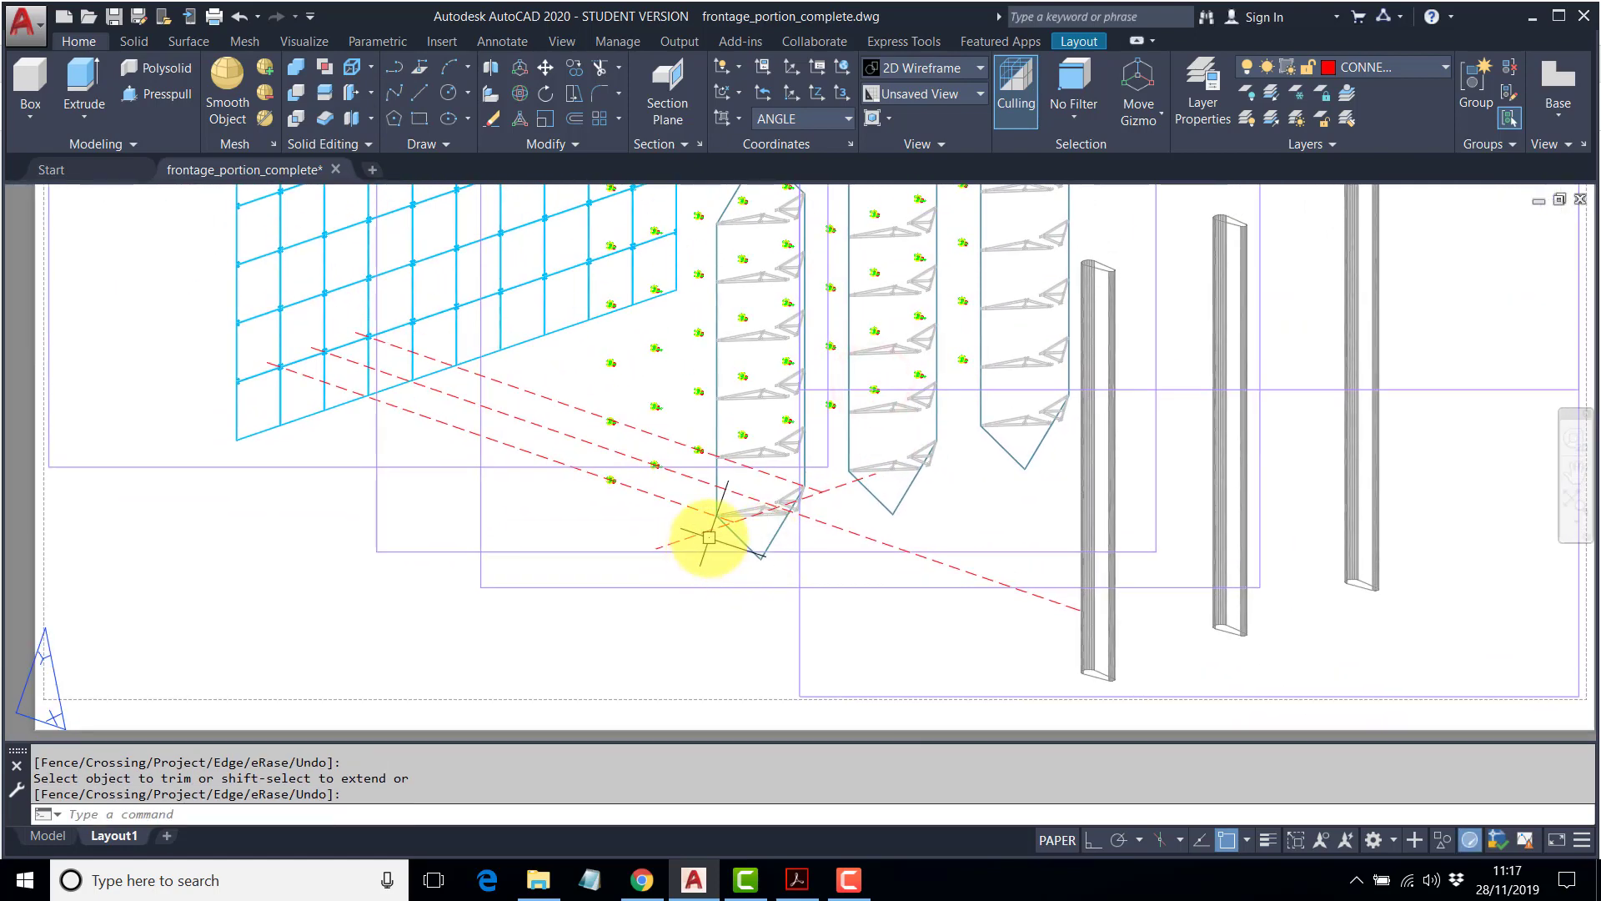
text(m)
key(Return)
click(686, 538)
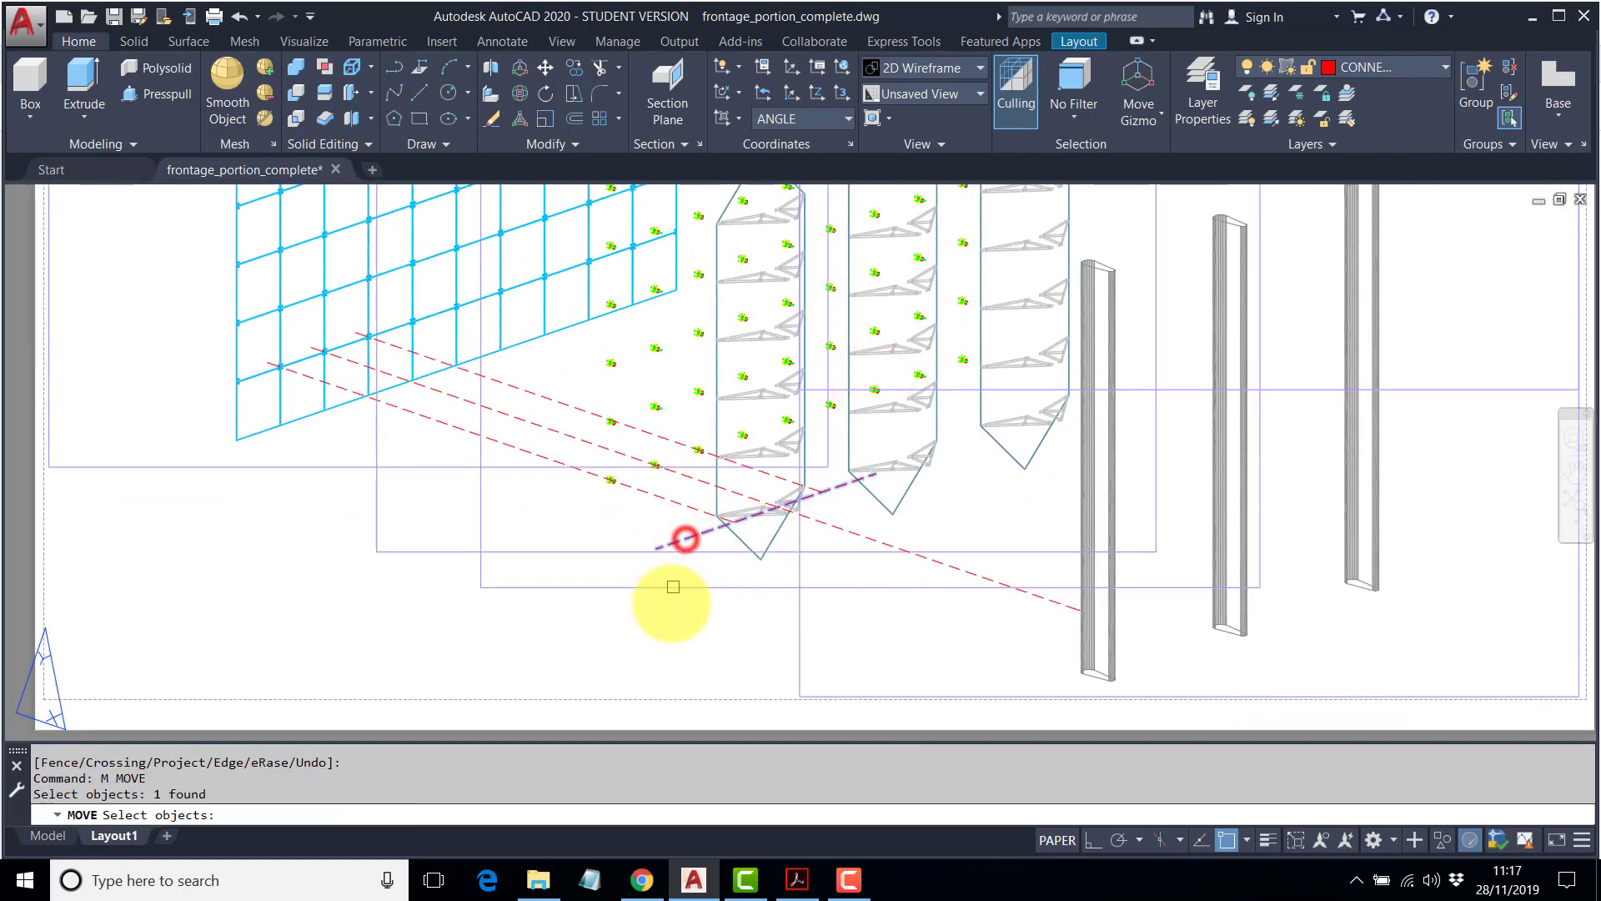
key(Return)
click(661, 632)
scroll(659, 632, down, 5)
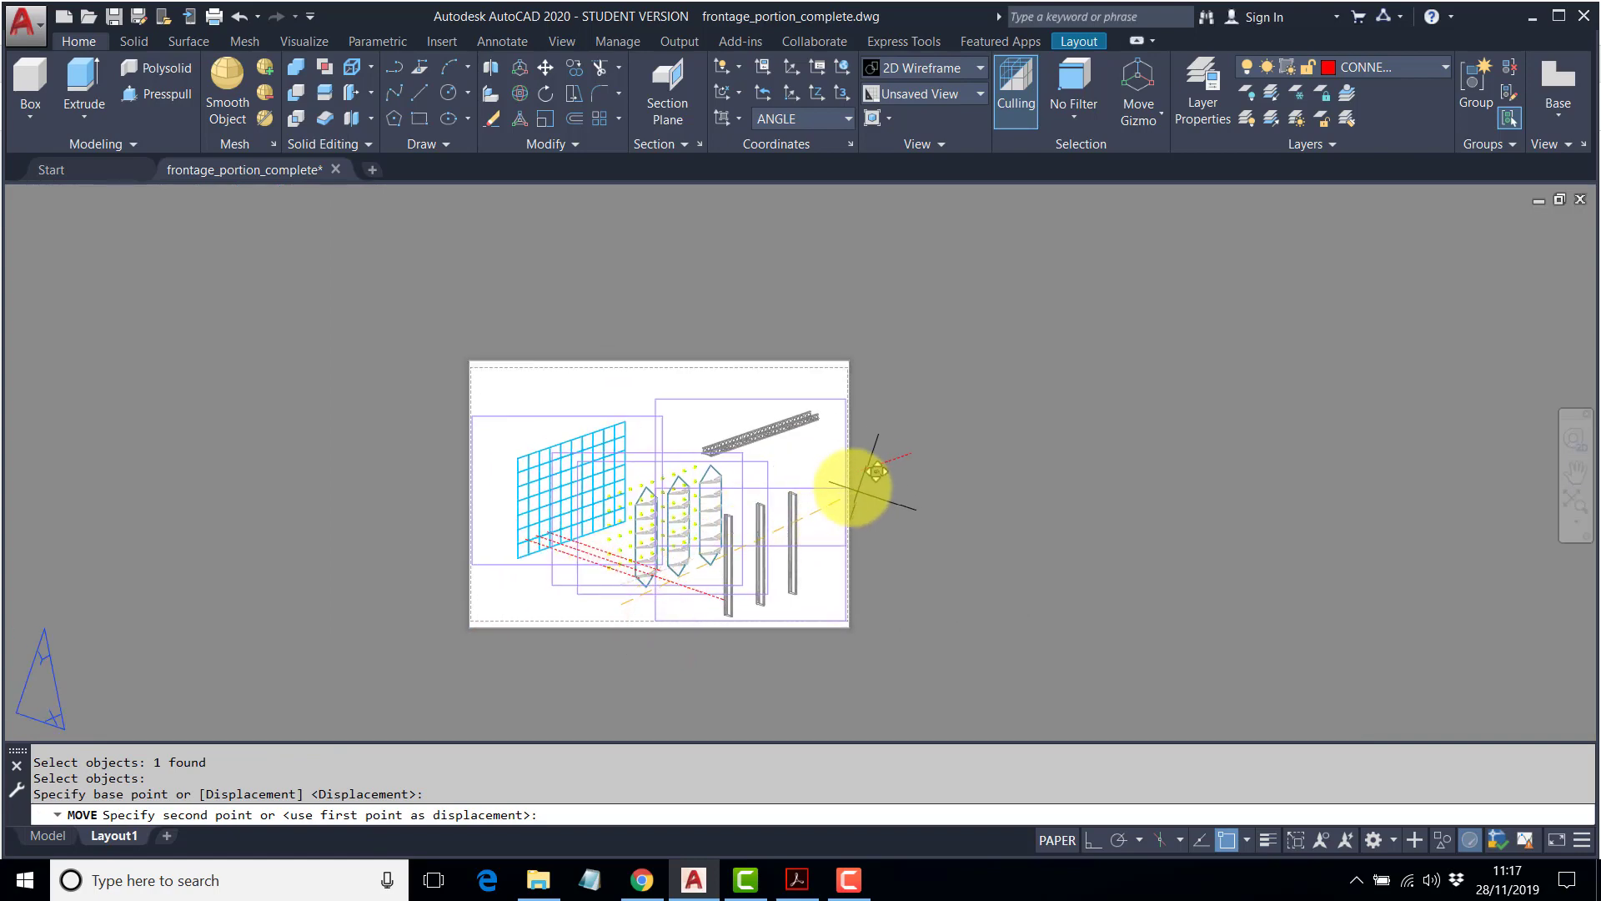
click(886, 450)
scroll(718, 567, up, 4)
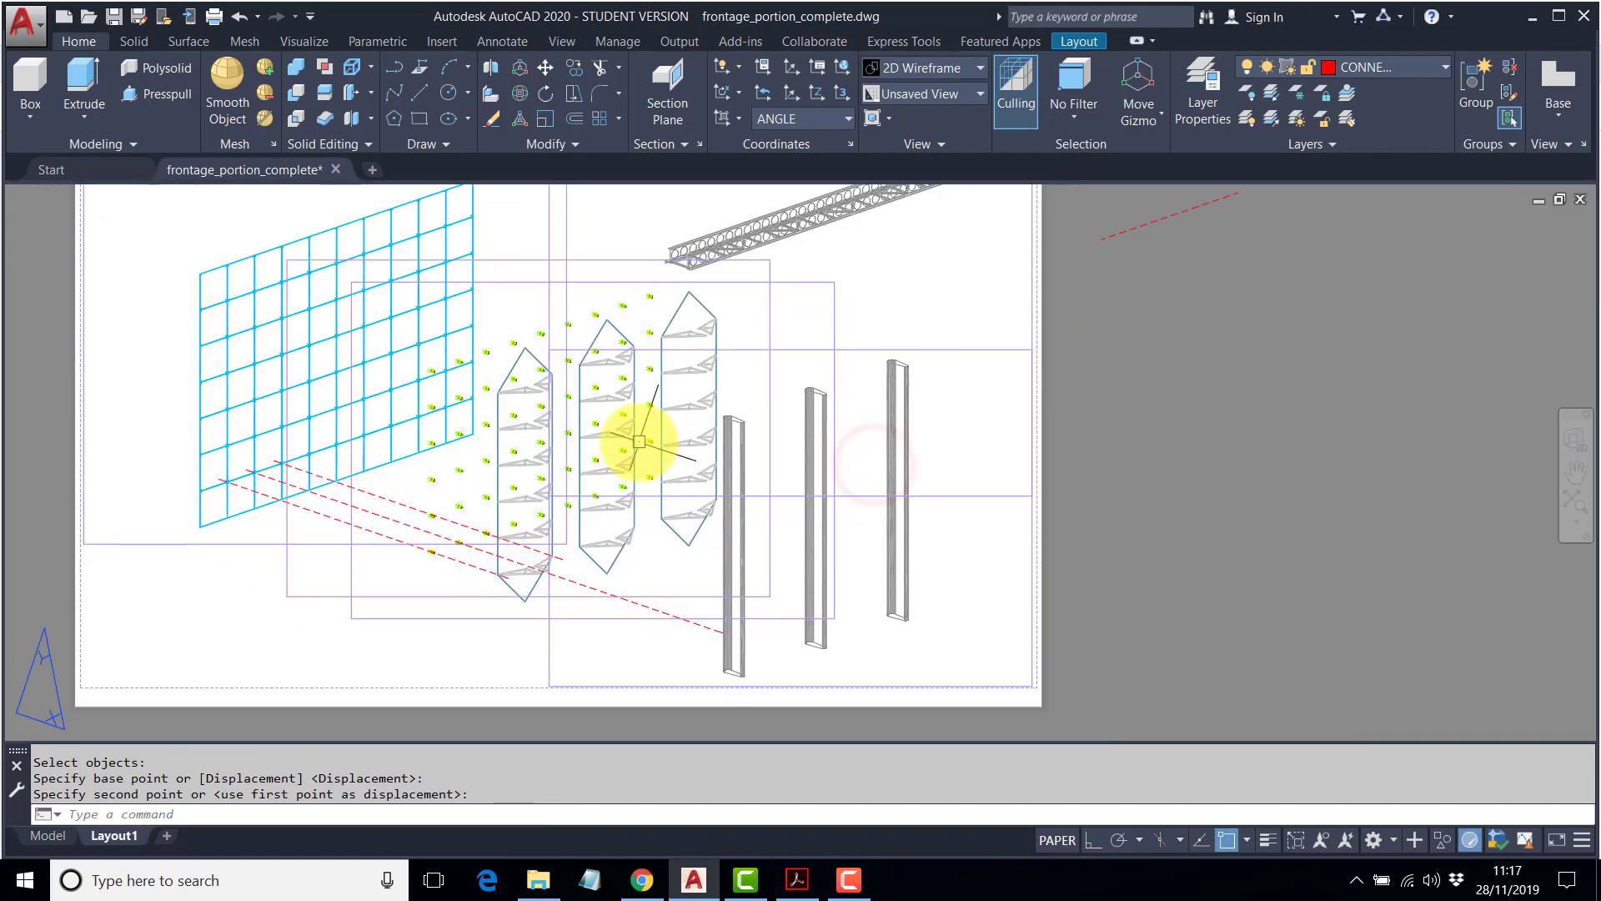
key(Escape)
key(Escape)
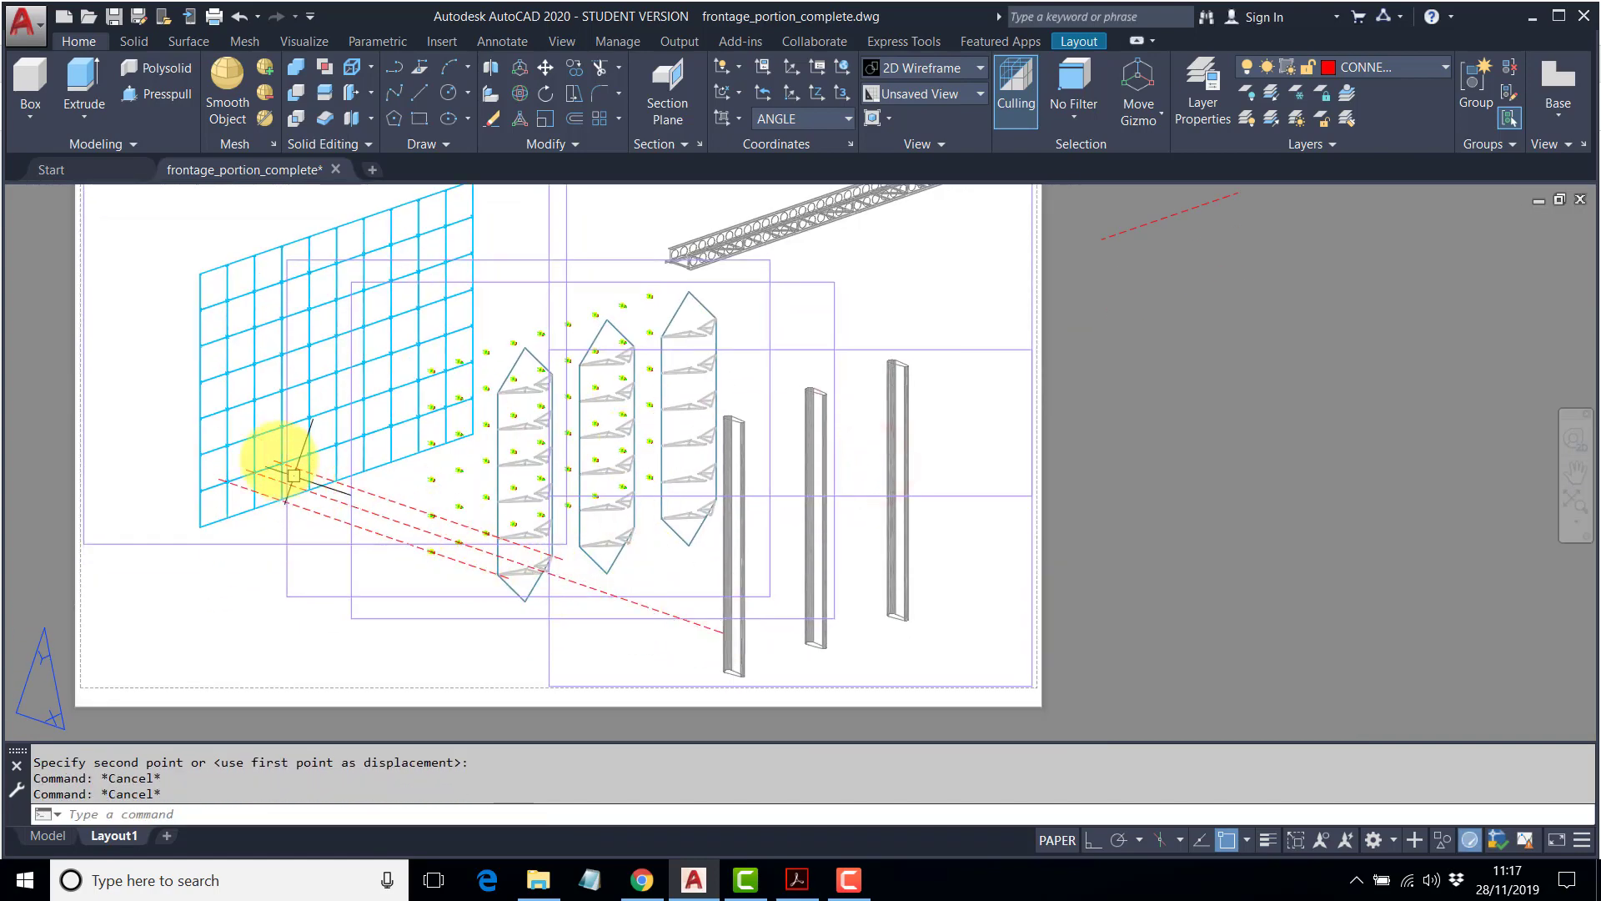
Set the coordinate system to World at the top of the nearest column.
middle_drag(499, 362, 518, 453)
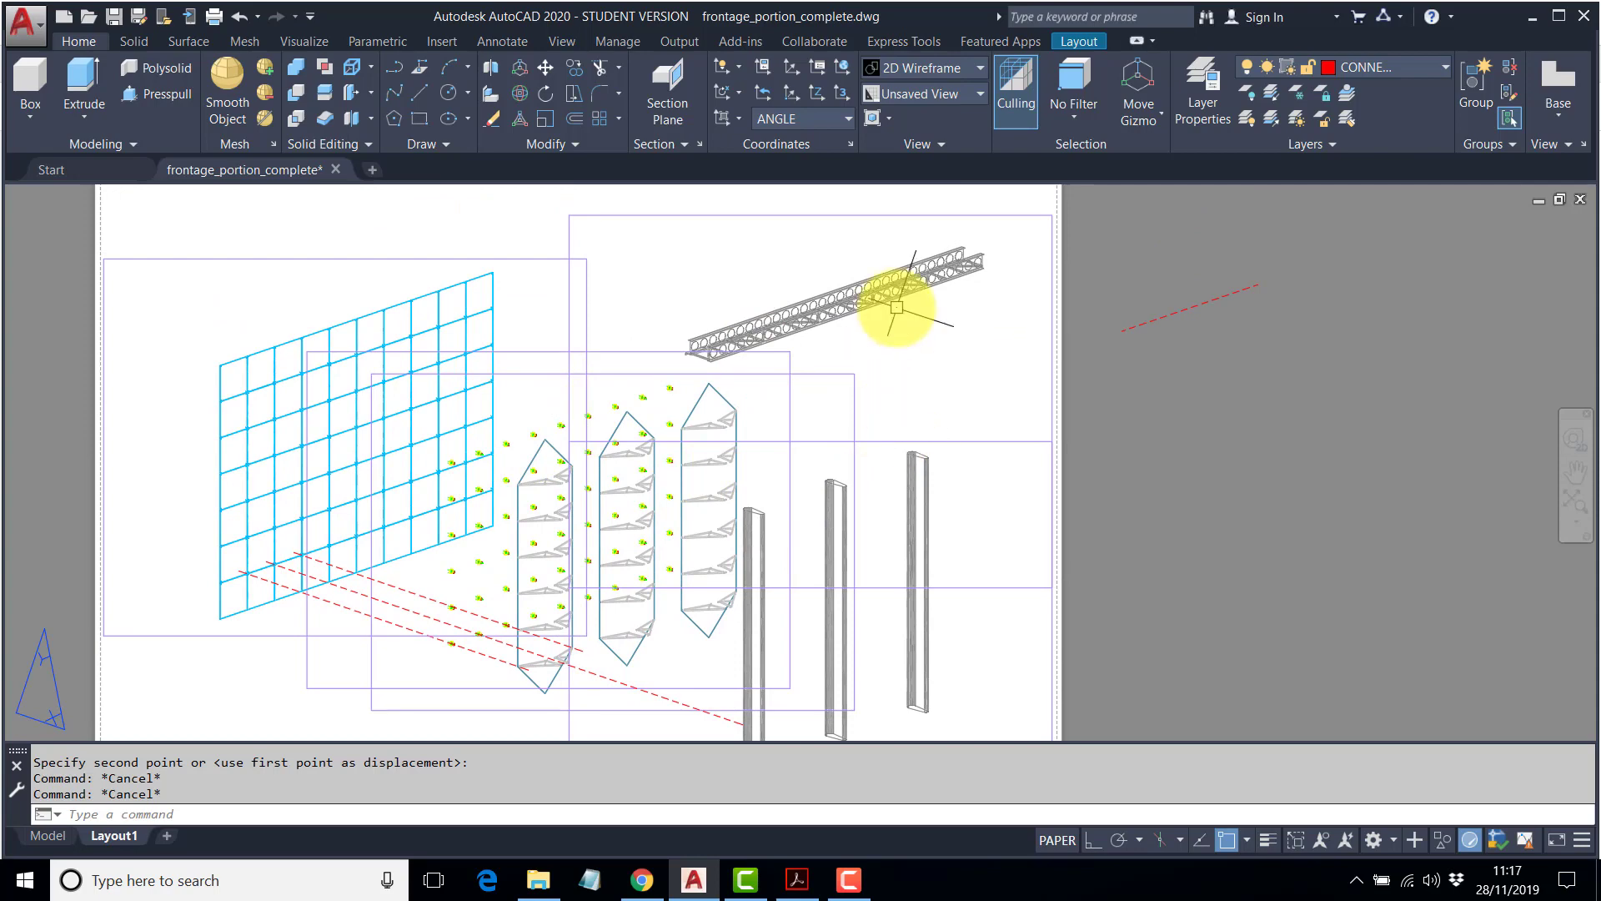
scroll(812, 487, up, 10)
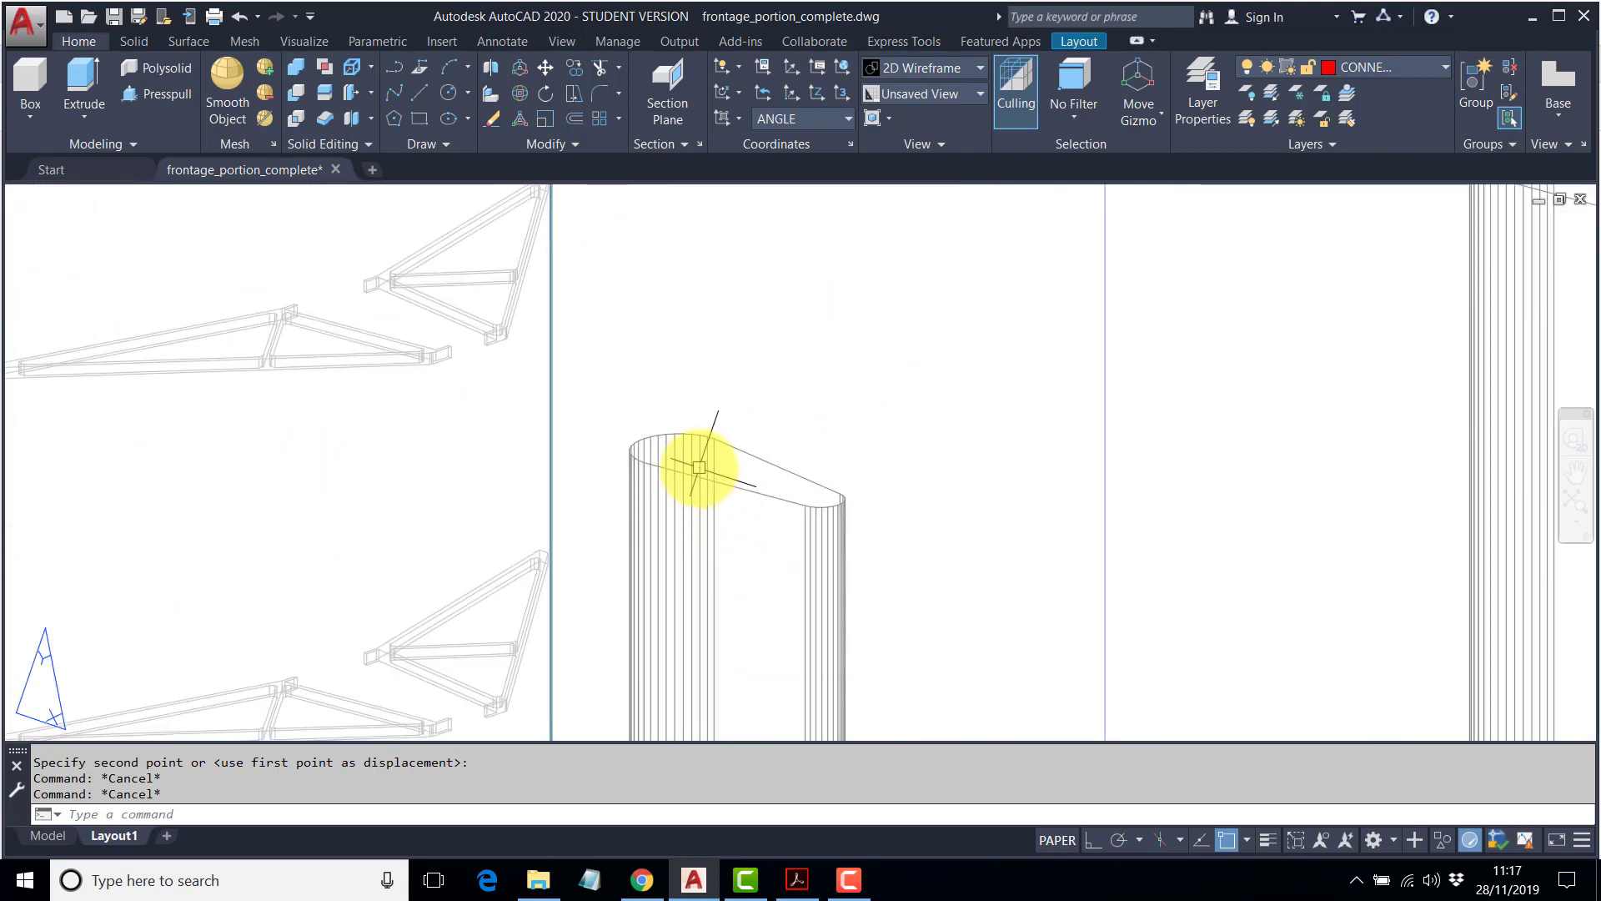
scroll(727, 474, up, 2)
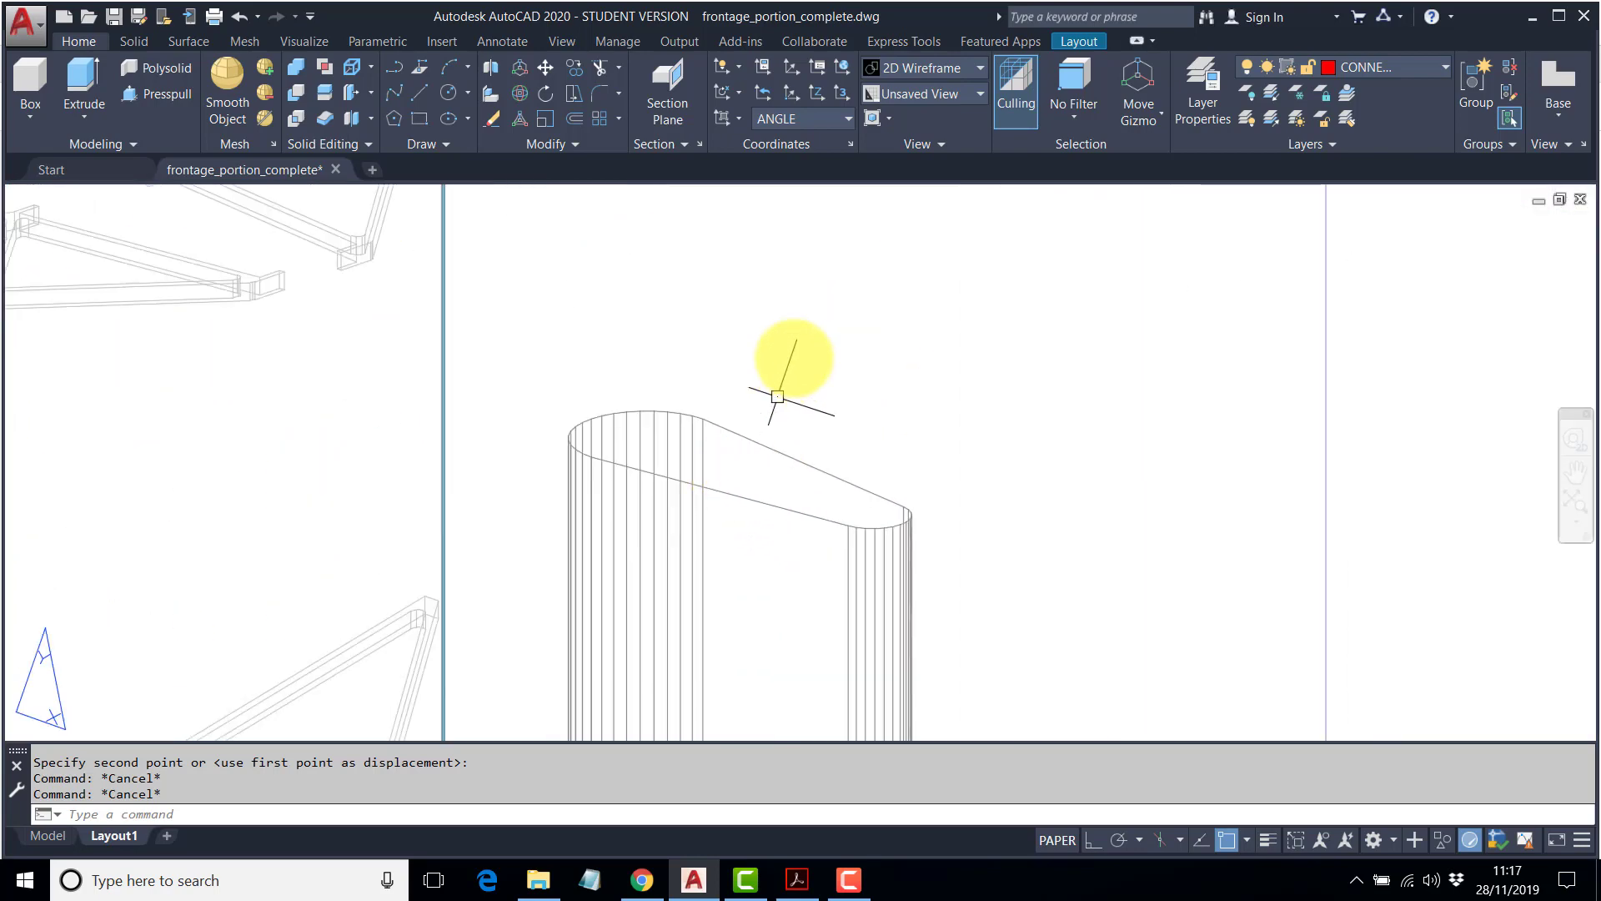
click(847, 119)
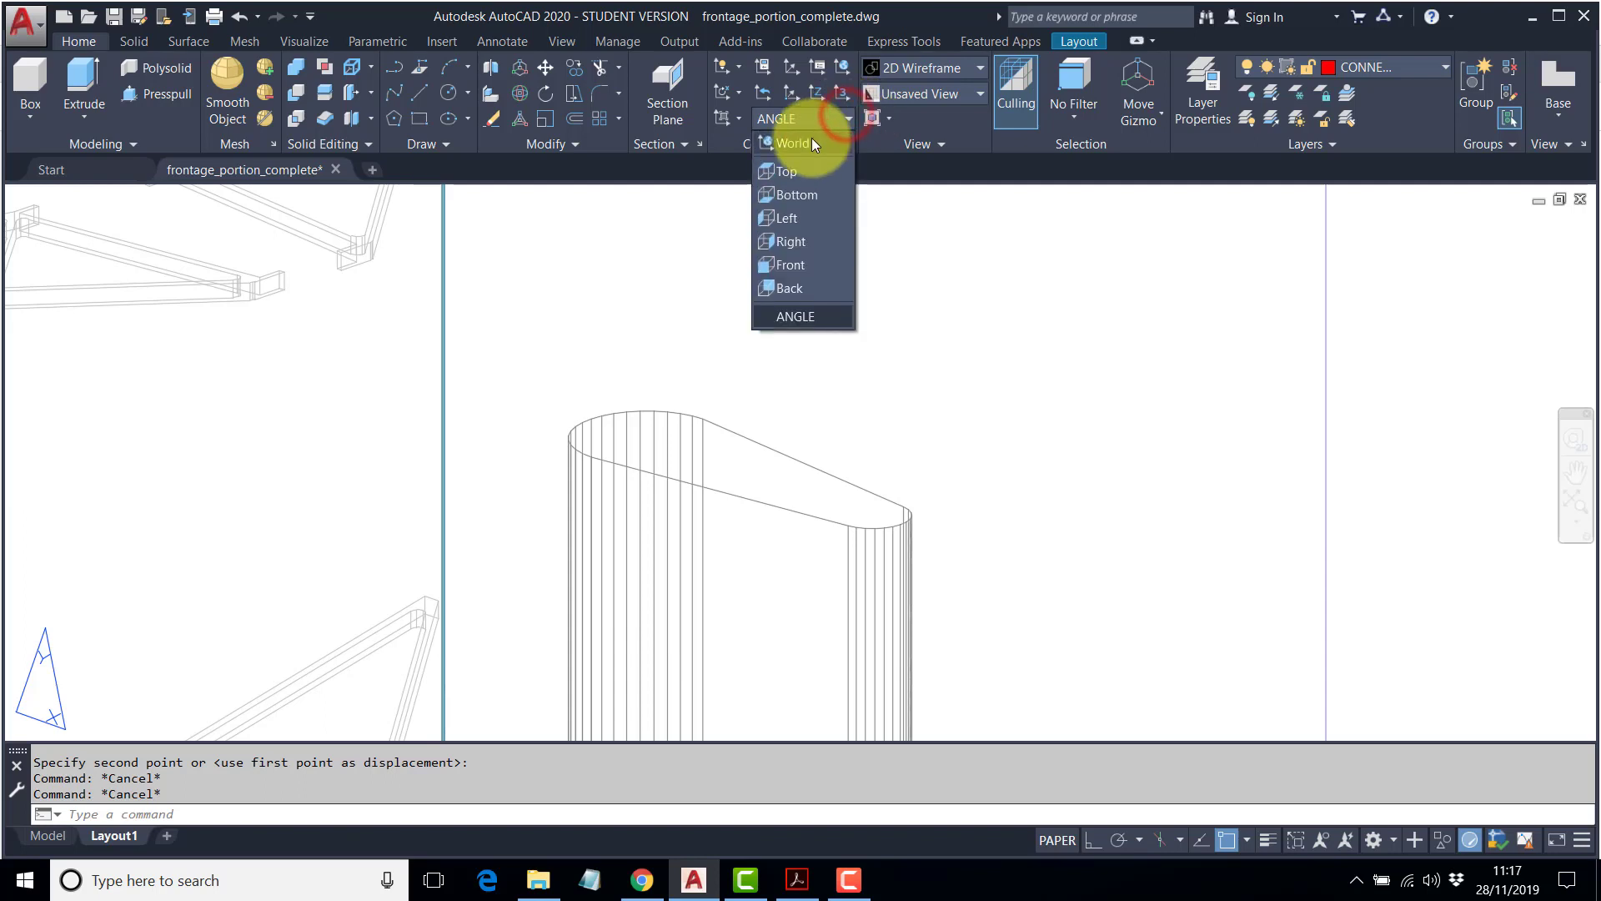
click(813, 138)
Draw a diagonal line across the nearest column's top outline between opposite tangent points of its rounded ends.
text(l)
key(Return)
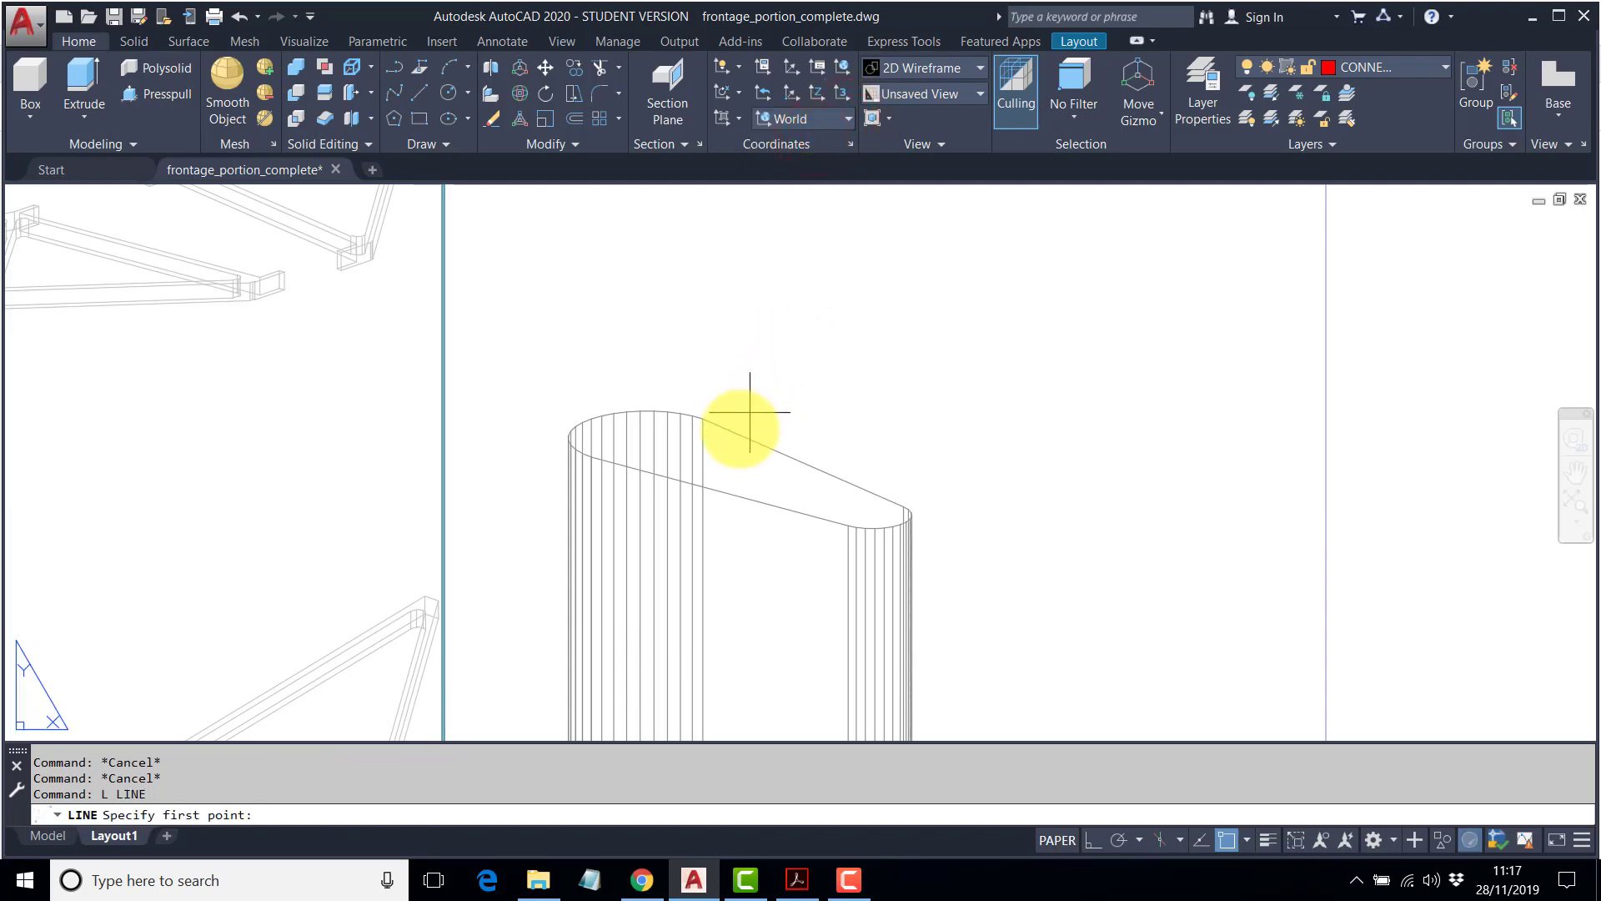
click(722, 437)
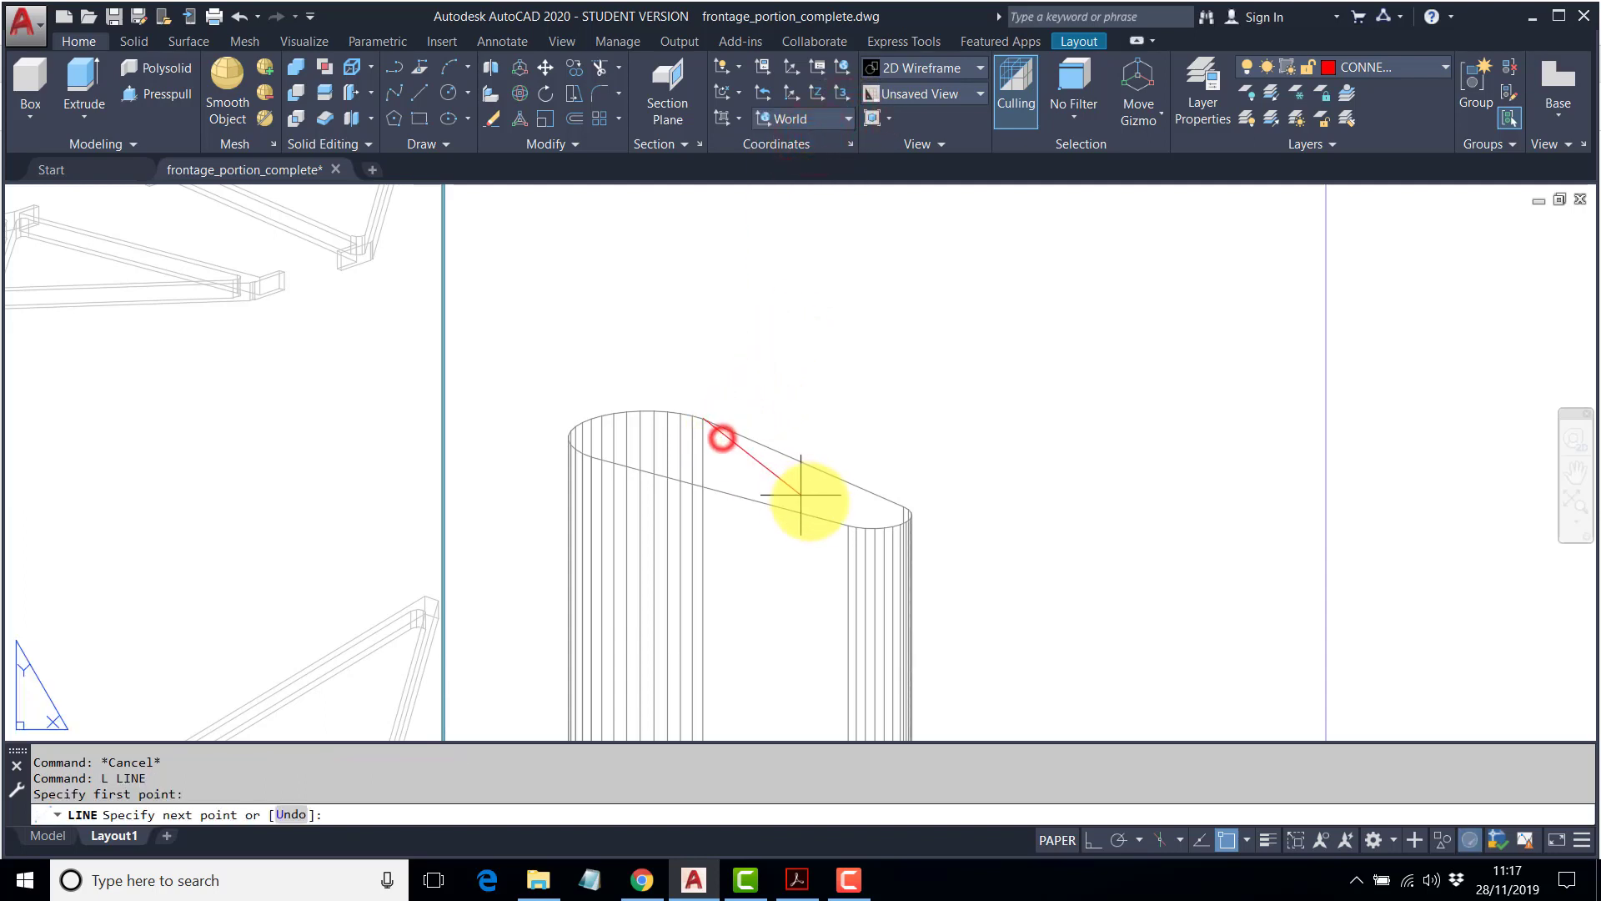
click(849, 524)
key(Return)
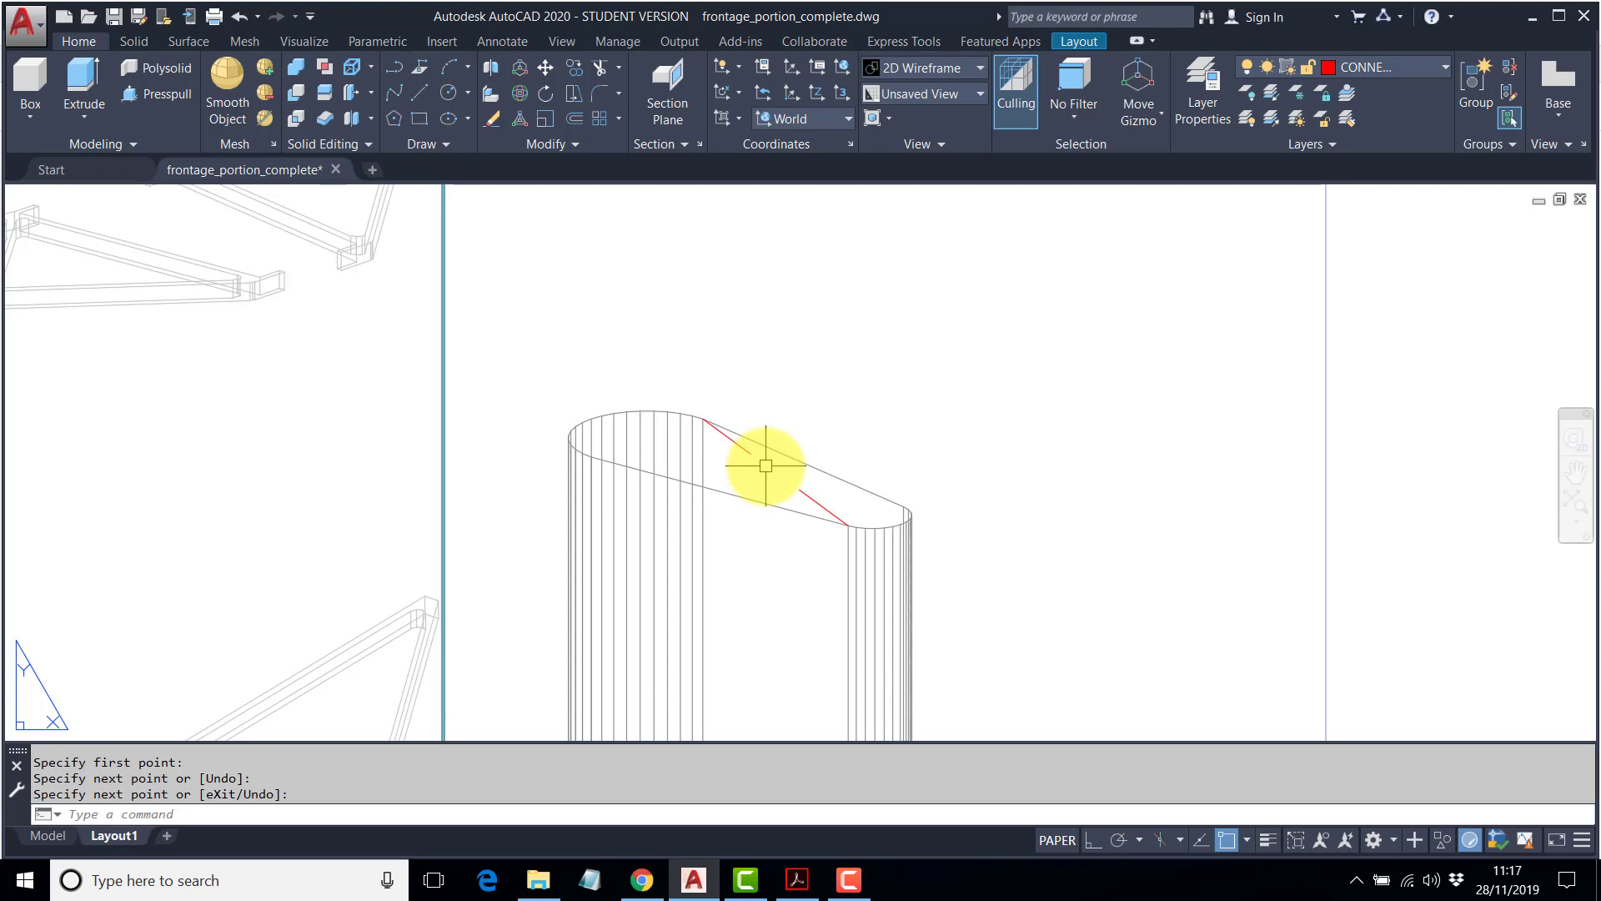
key(Escape)
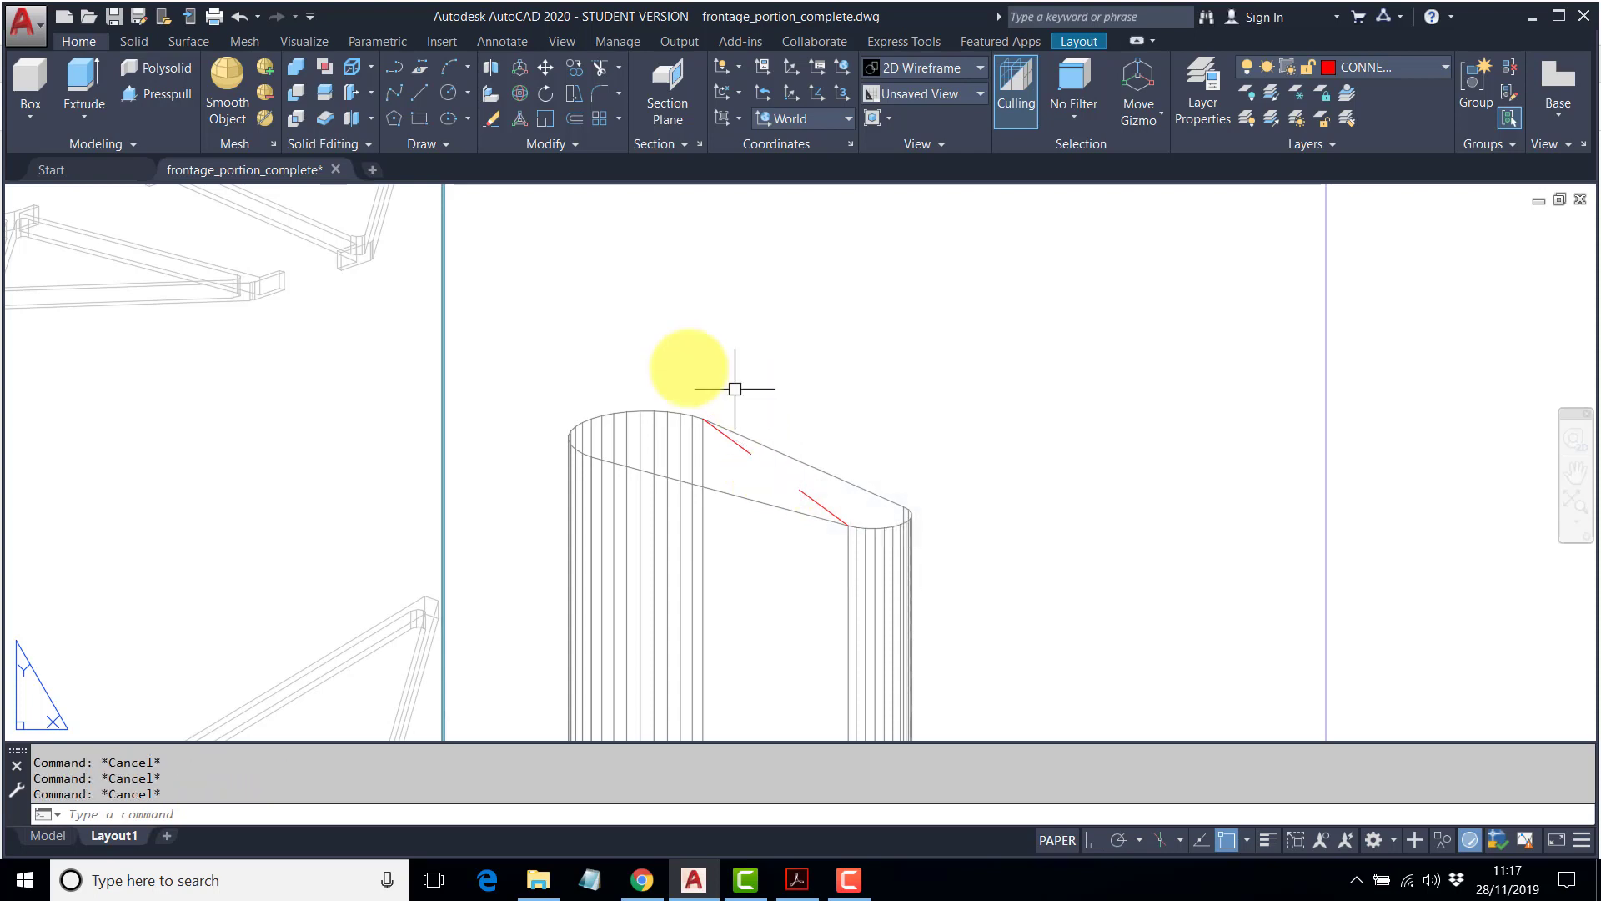
Try starting a line from the diagonal's midpoint, cancel it and erase the diagonal.
click(422, 89)
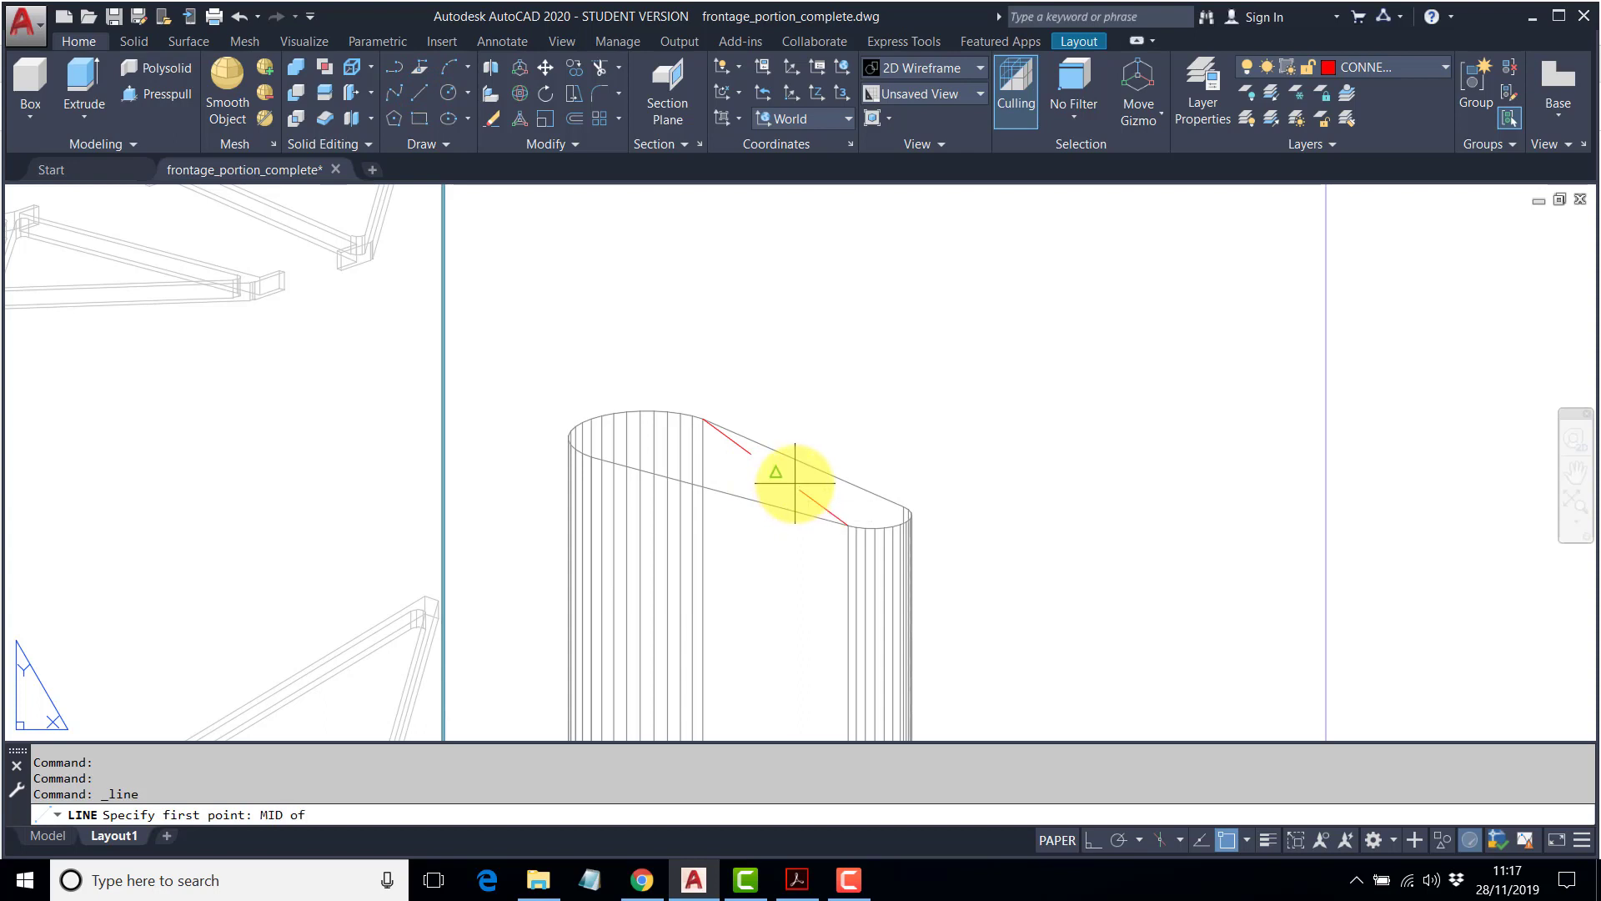
click(795, 483)
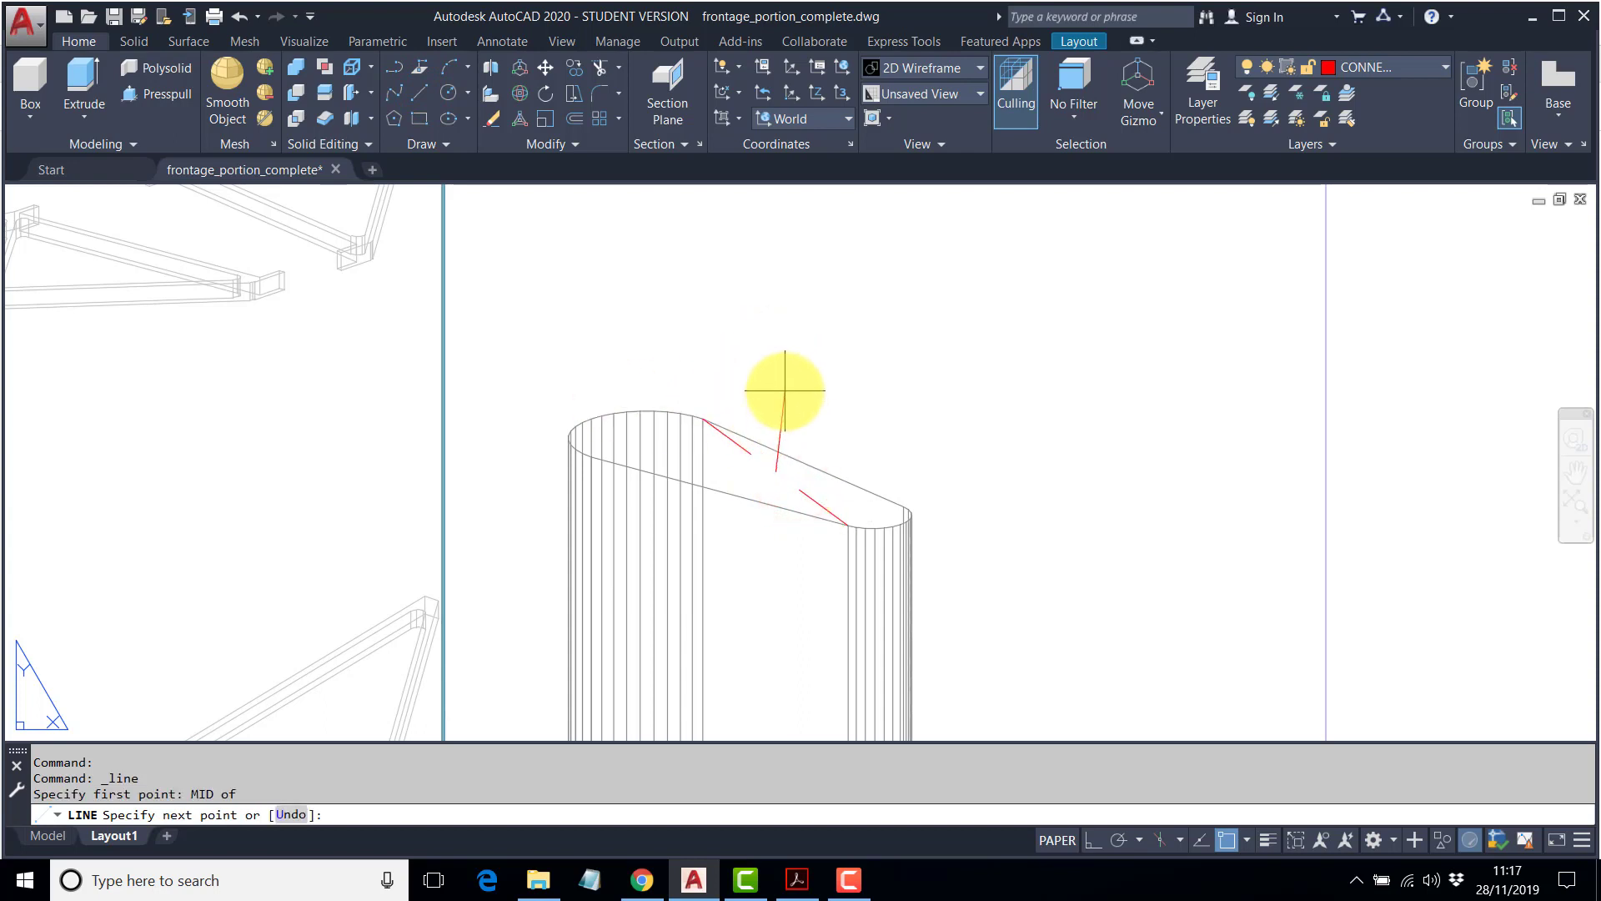
key(Escape)
key(Escape)
text(E)
key(Return)
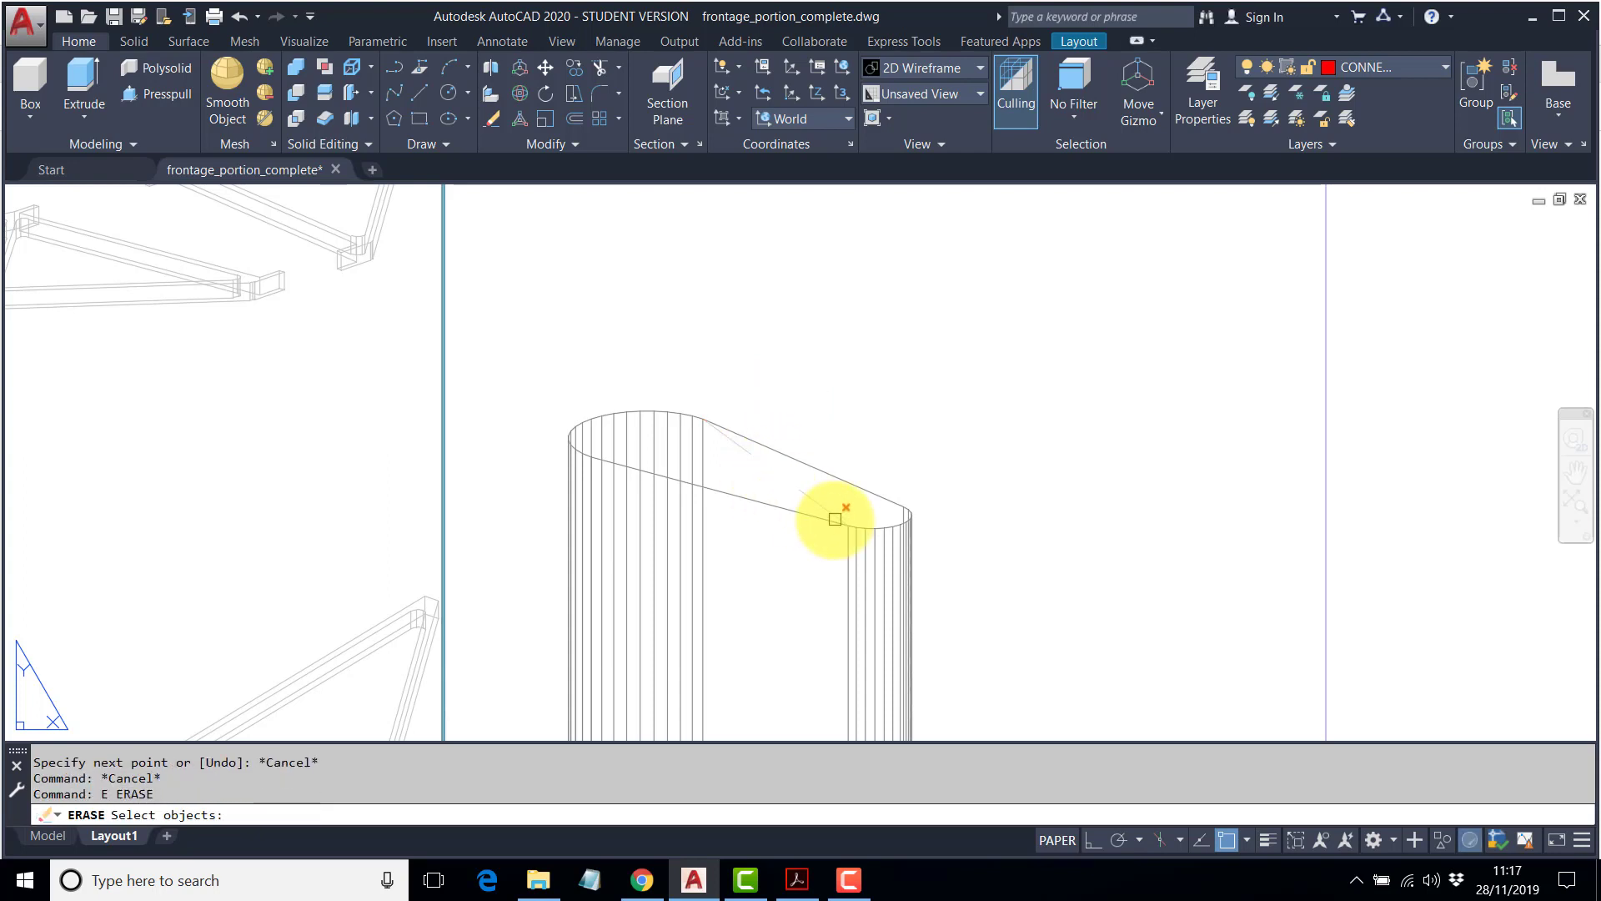
right_click(819, 503)
Draw two short construction lines across the nearest column's top, one at each rounded end.
text(l)
key(Return)
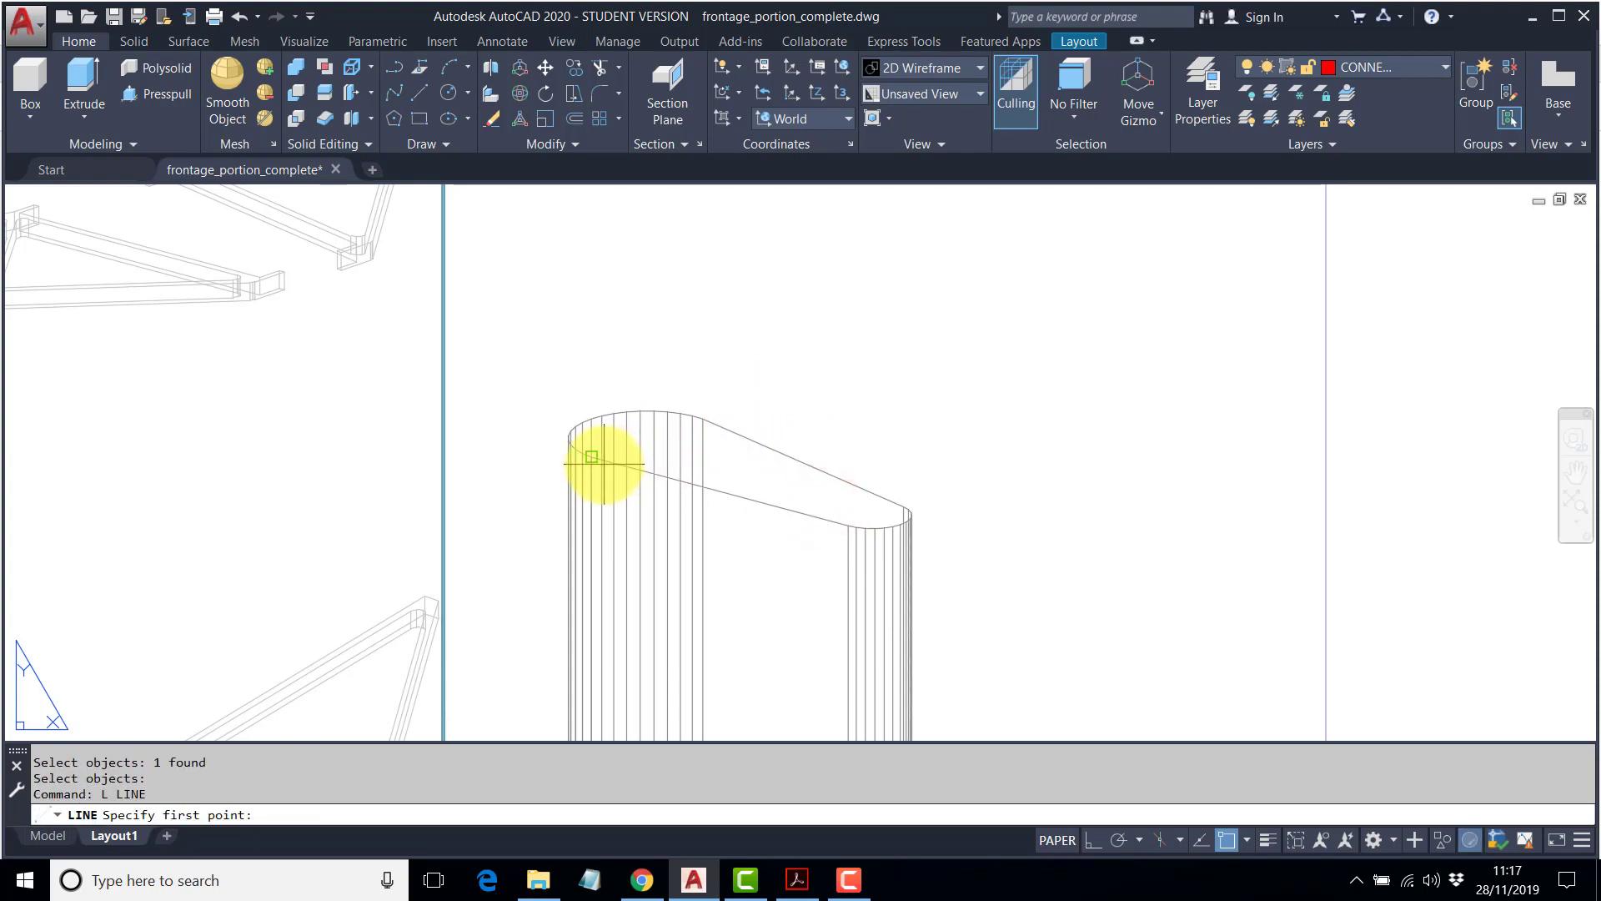
click(625, 473)
click(755, 434)
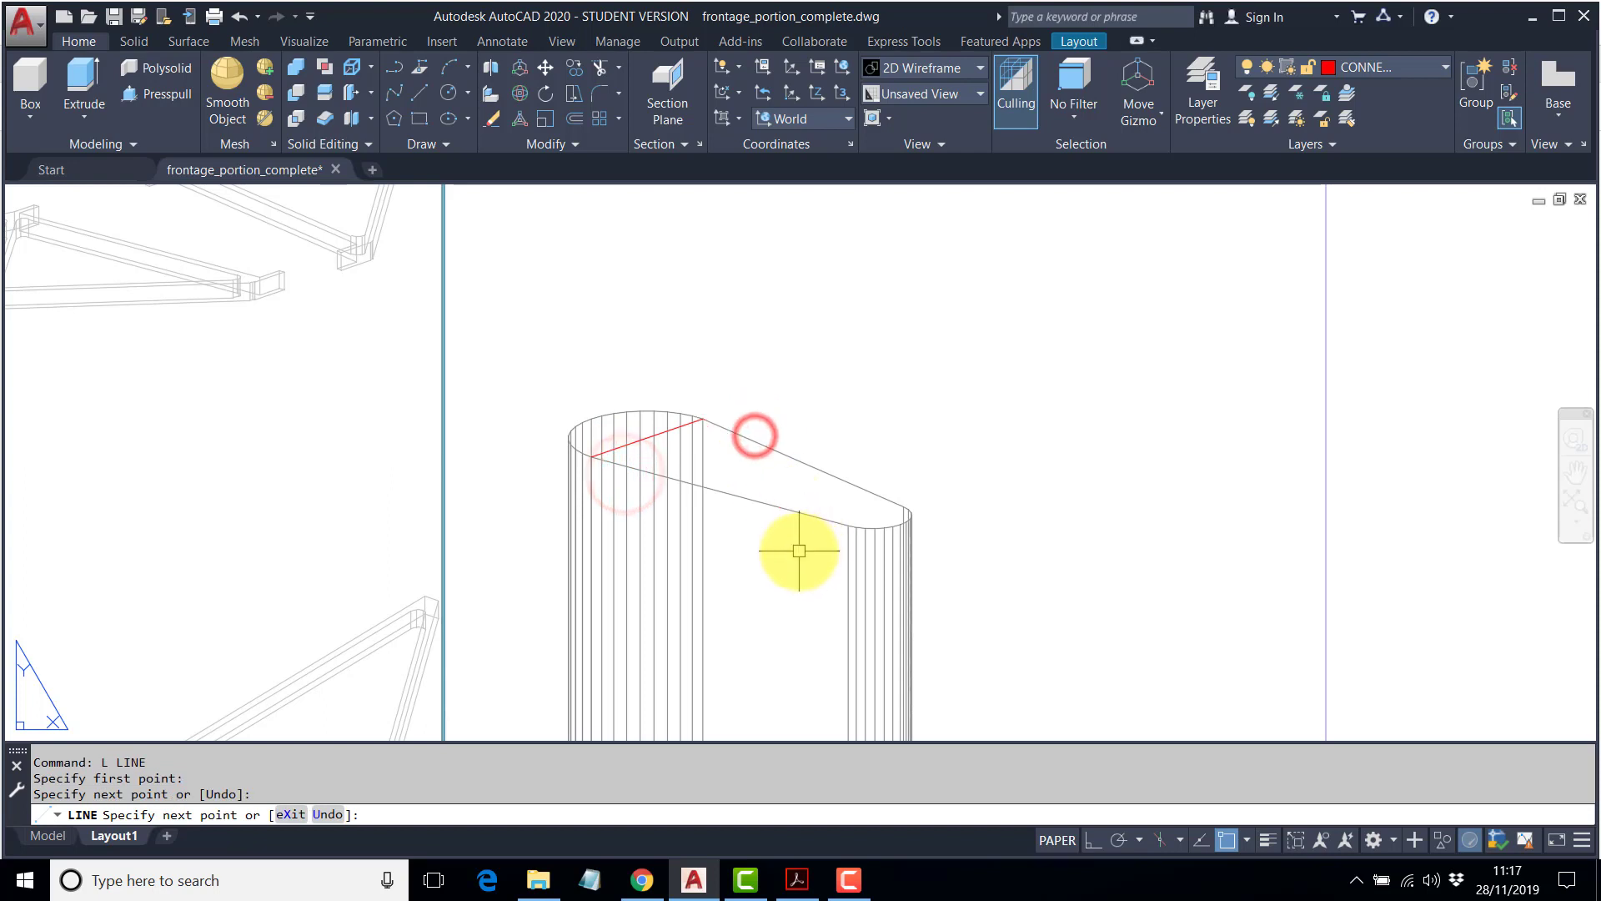
key(Return)
key(Return)
click(826, 526)
click(885, 492)
key(Return)
Join the midpoints of the two short construction lines with a centre line along the column's top.
key(Return)
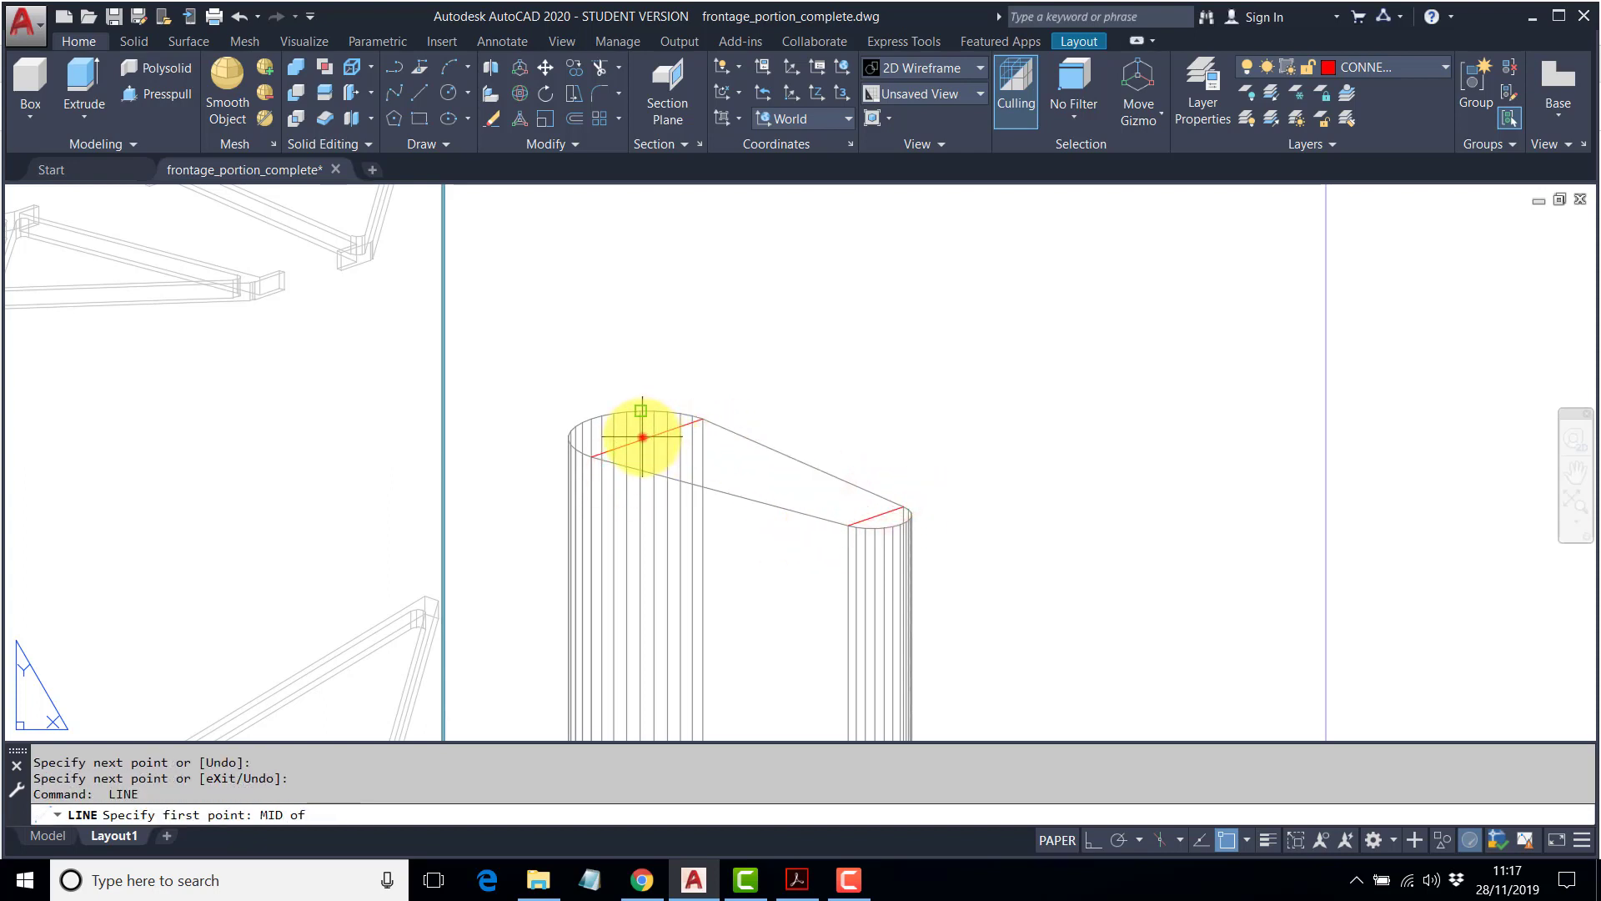
click(642, 435)
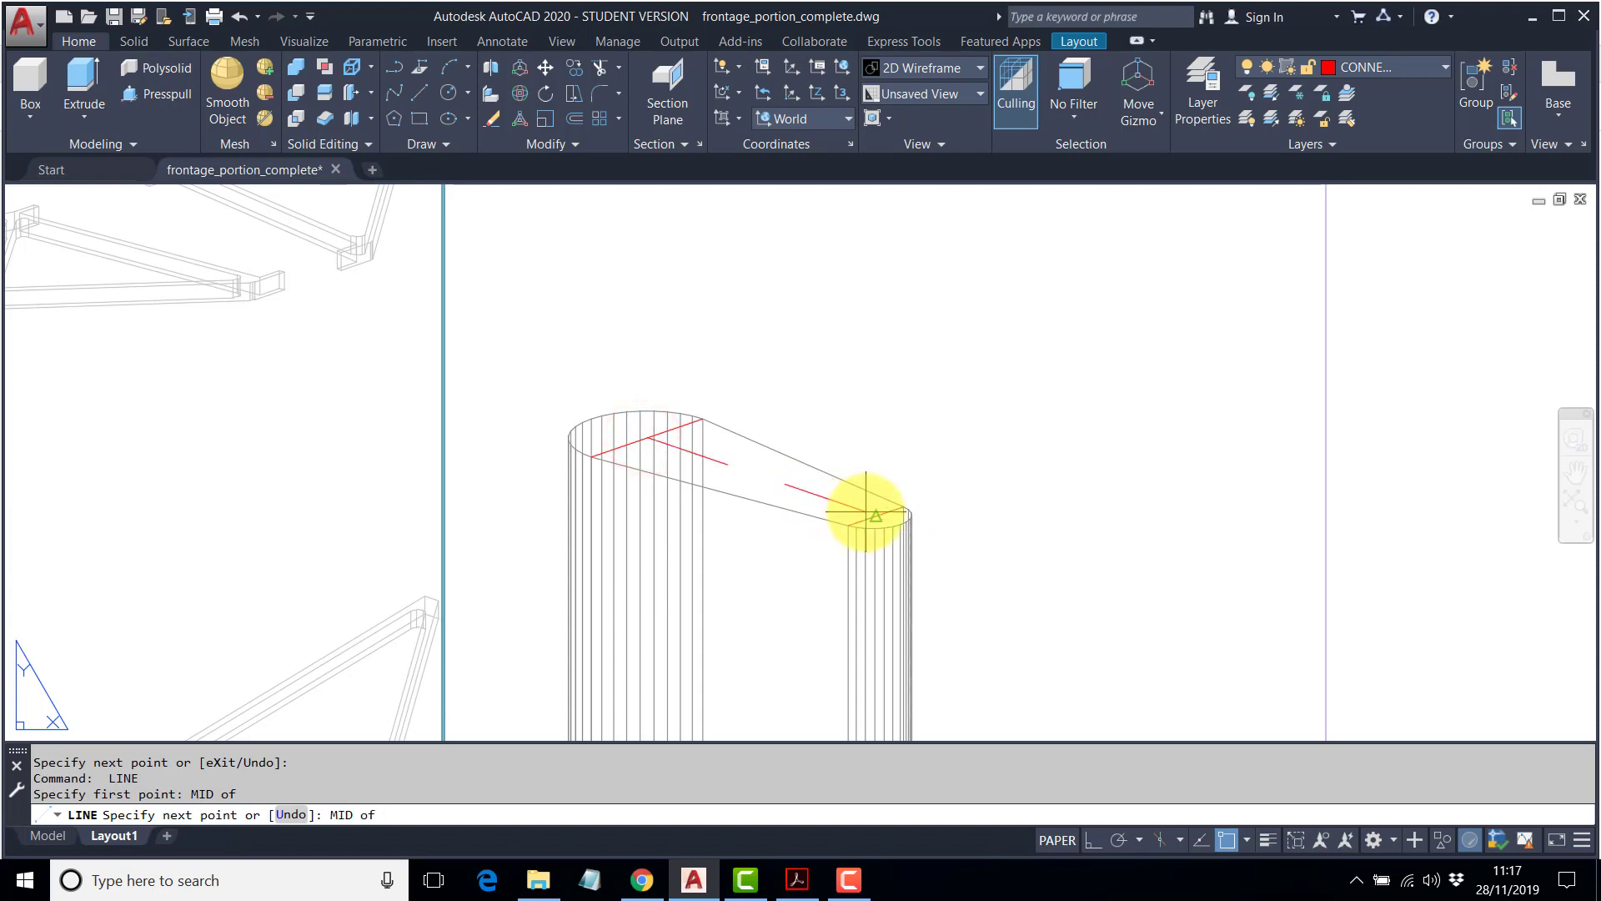
click(867, 512)
key(Return)
With ortho on, draw a vertical connection line upwards from the midpoint of the column's centre line.
key(Return)
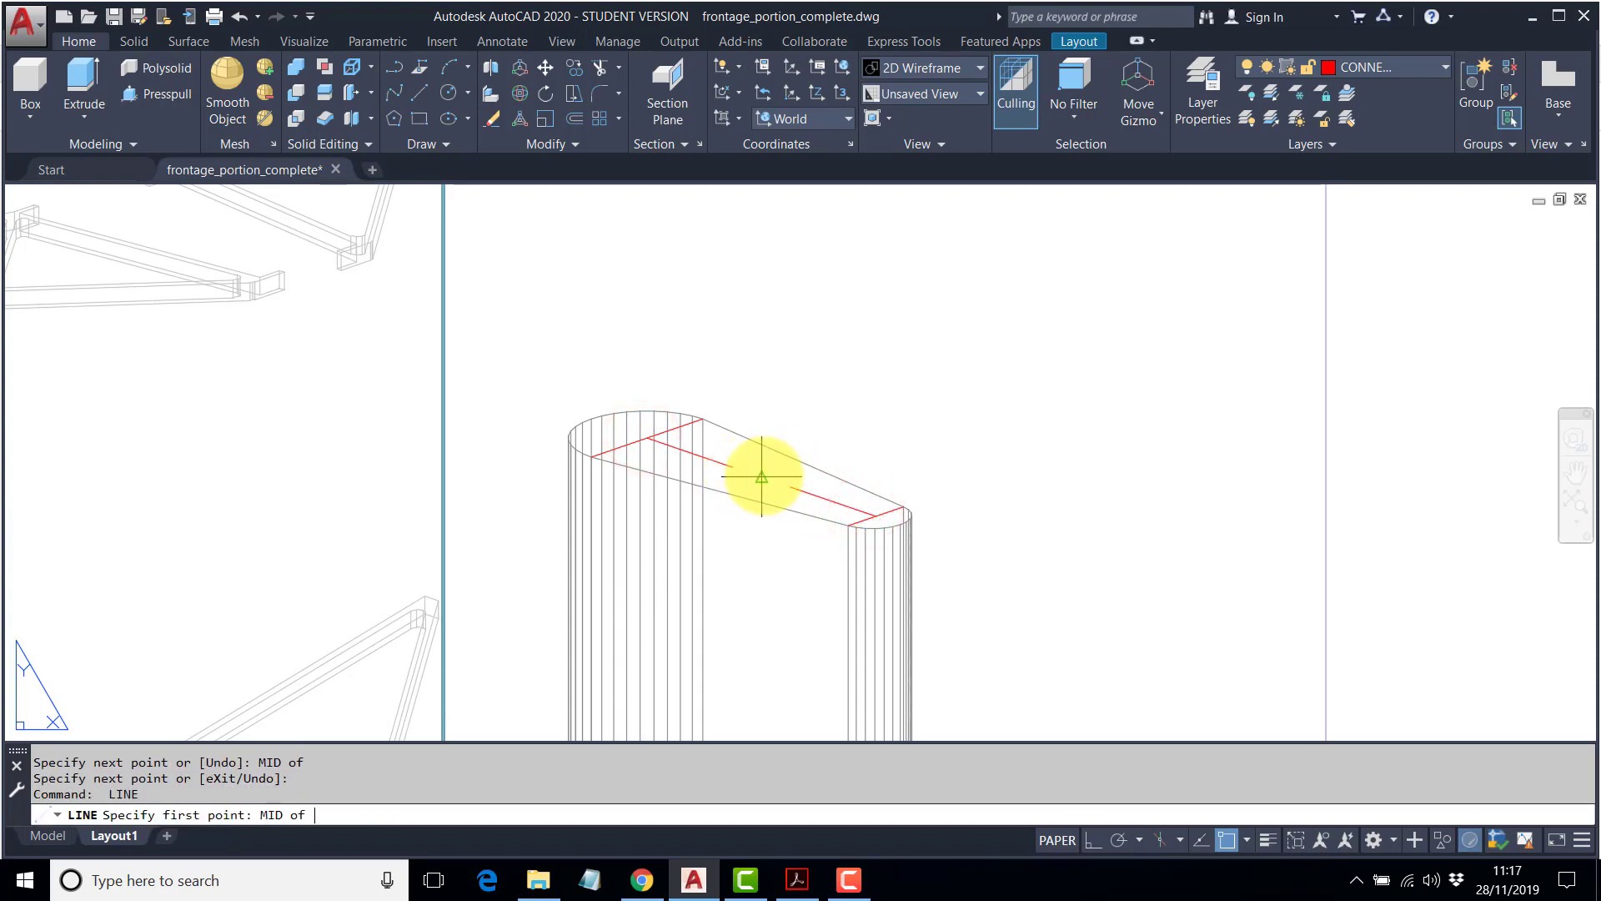
click(766, 475)
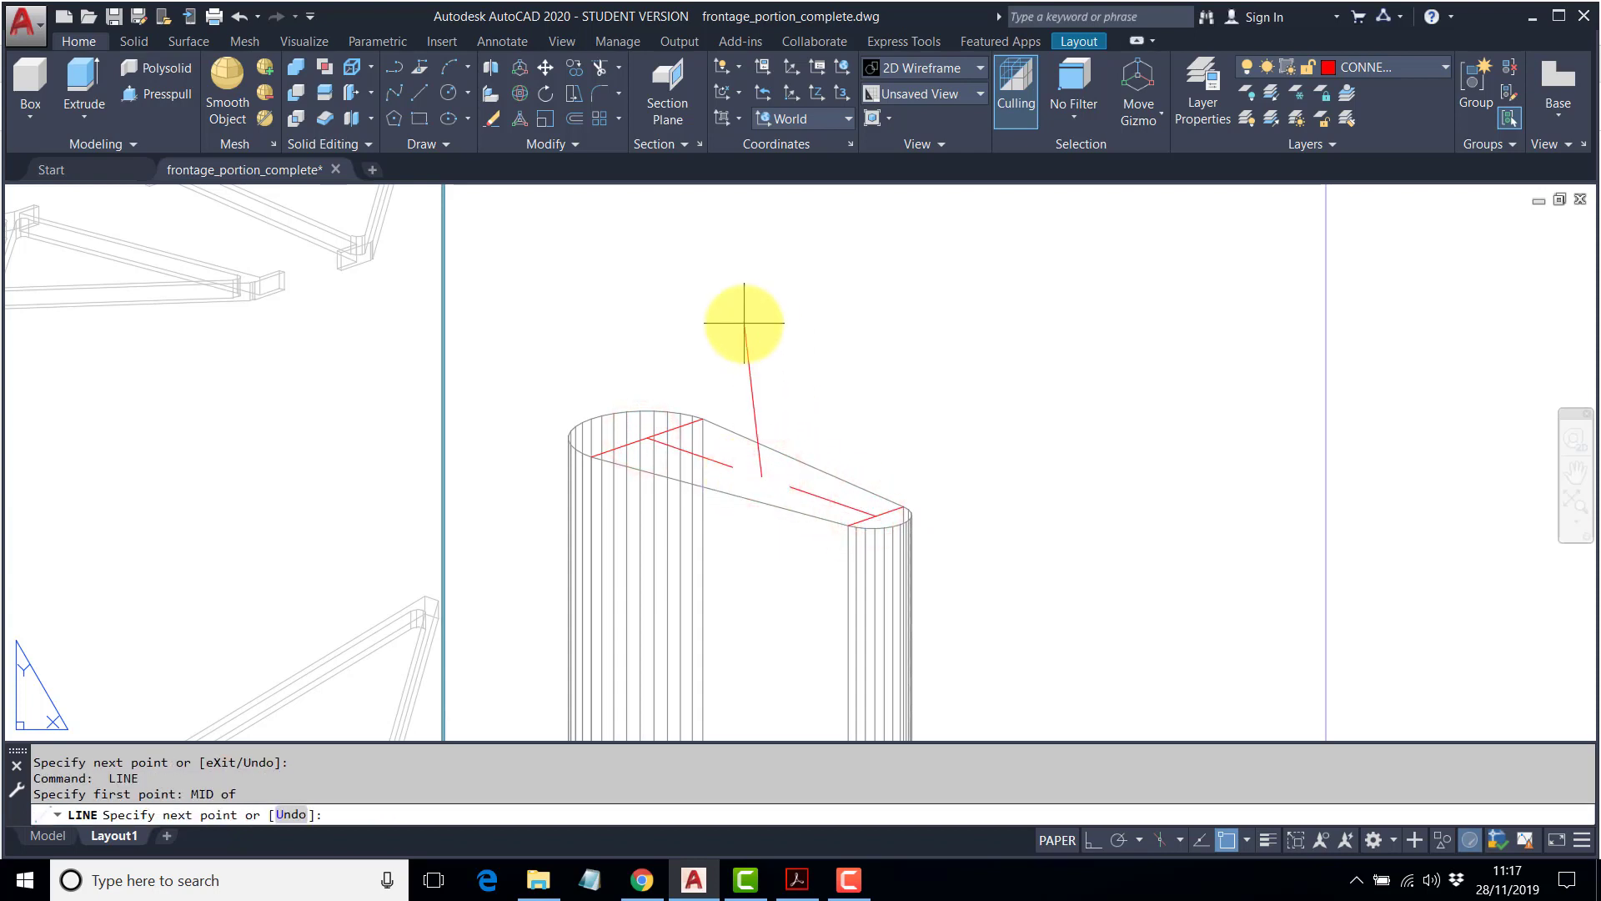
key(F8)
click(789, 243)
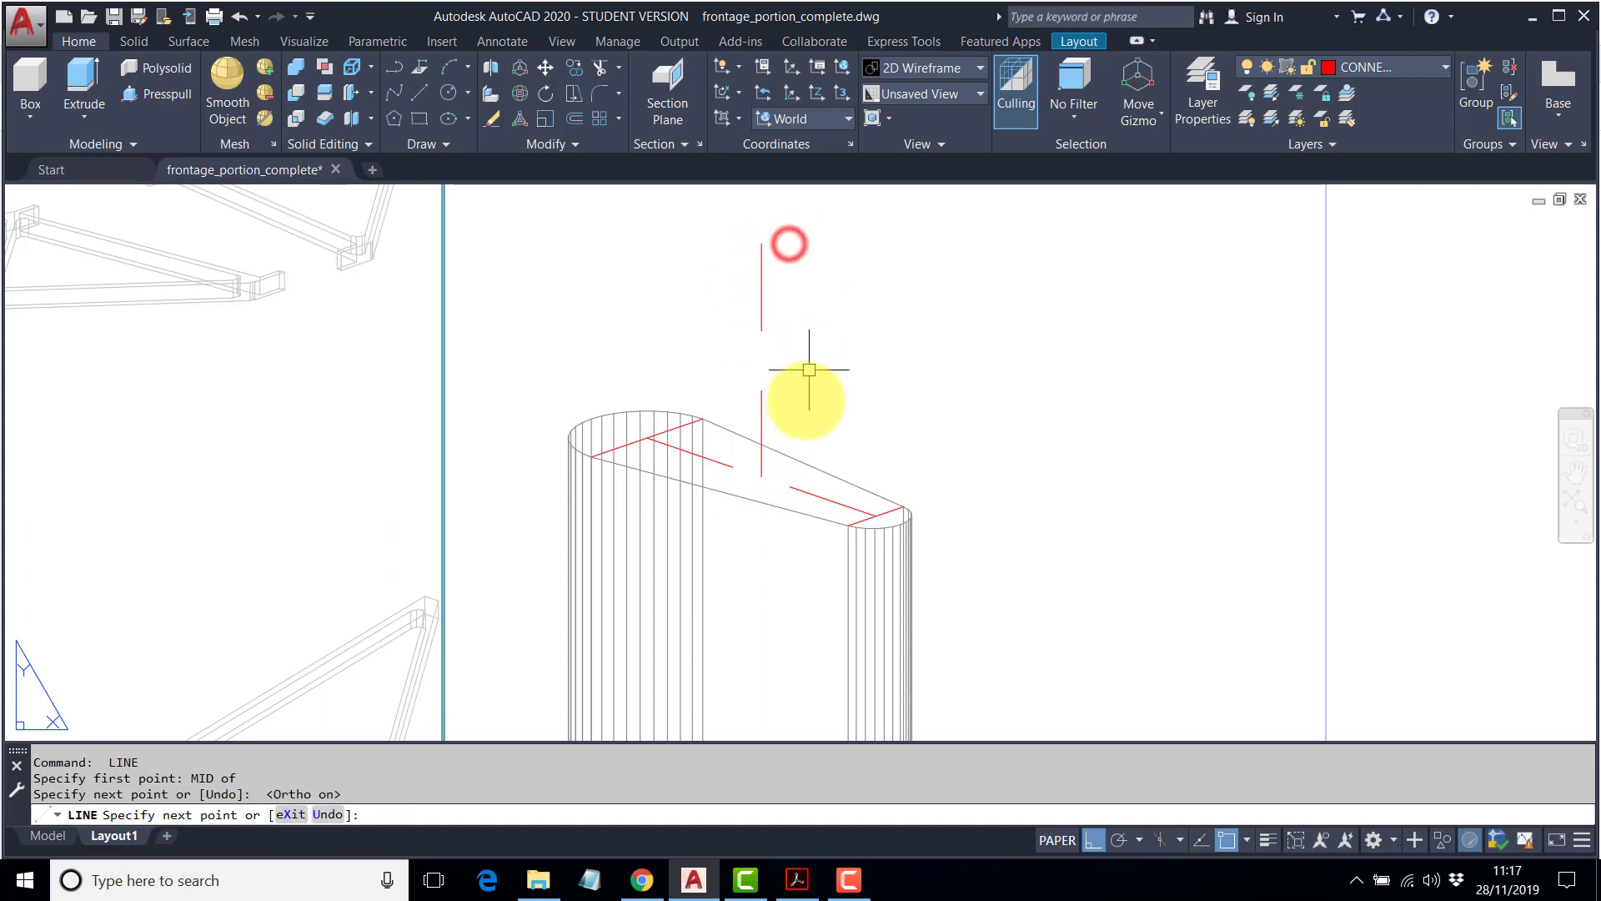
key(Escape)
key(Escape)
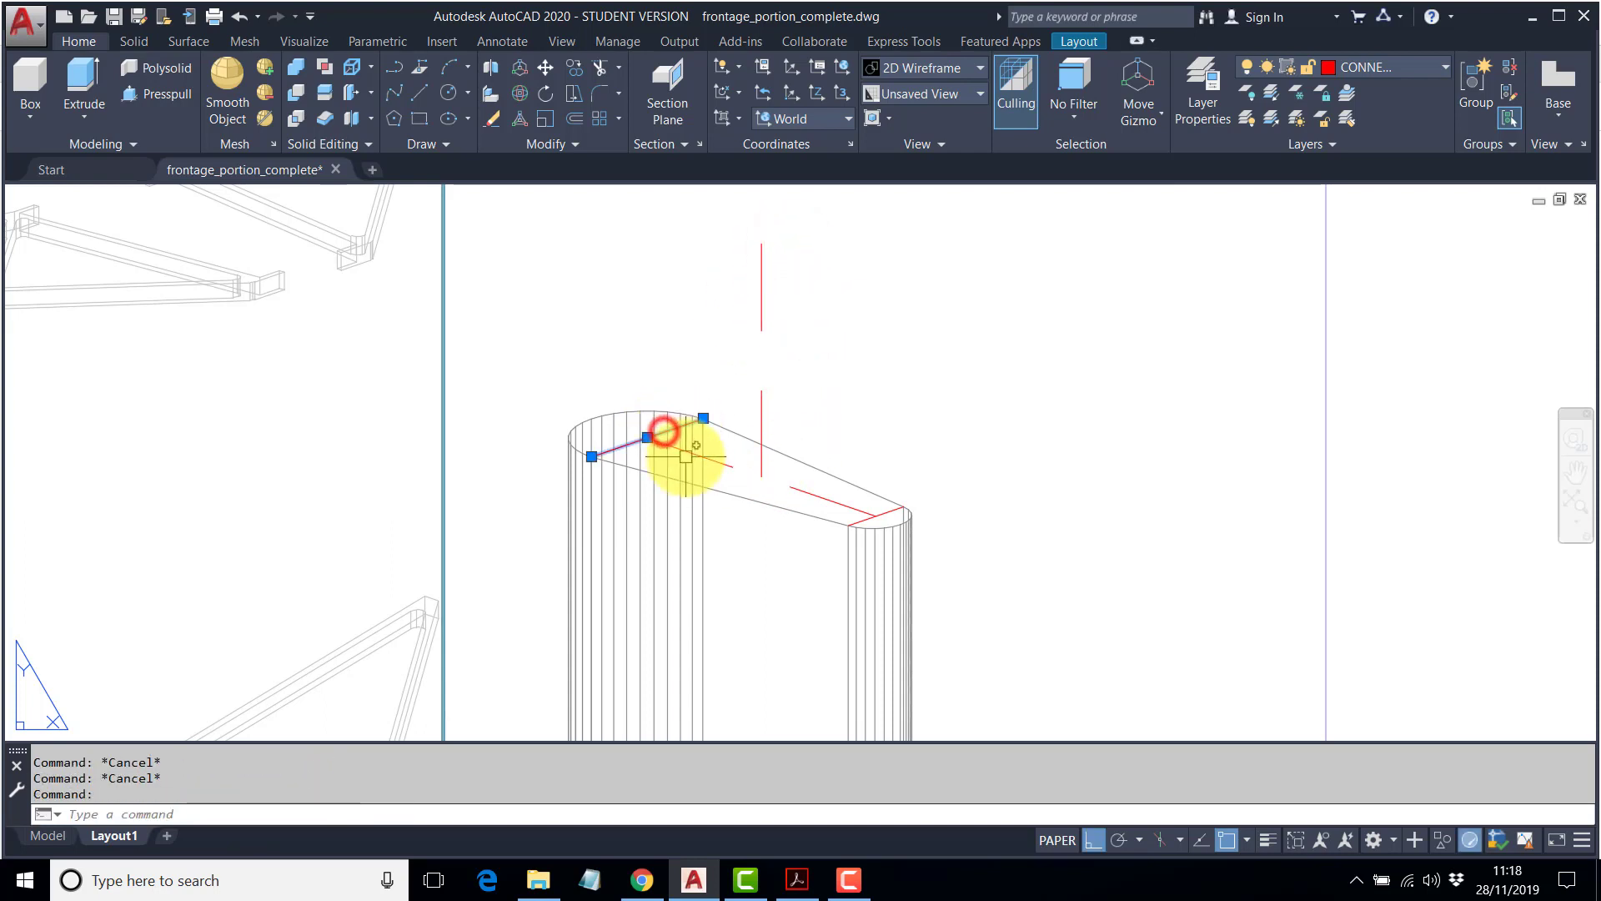
Delete the three construction lines on the column's top, keeping the vertical line.
click(685, 457)
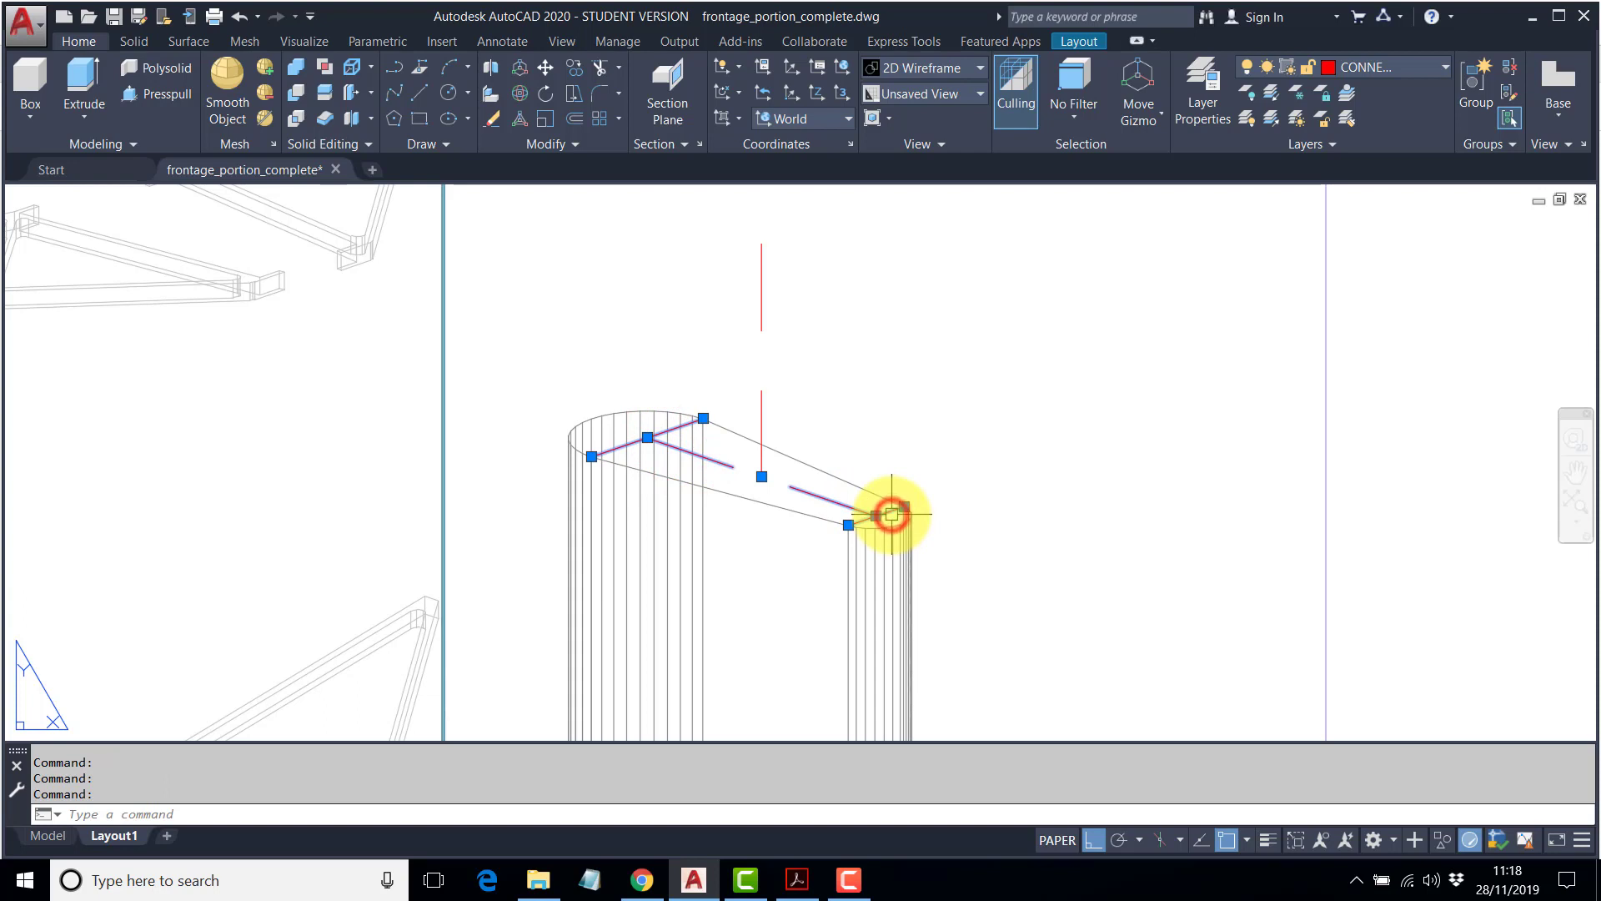
key(Delete)
Stretch the vertical line's upper end straight up about 130 units to just below the overhead truss.
scroll(762, 322, down, 4)
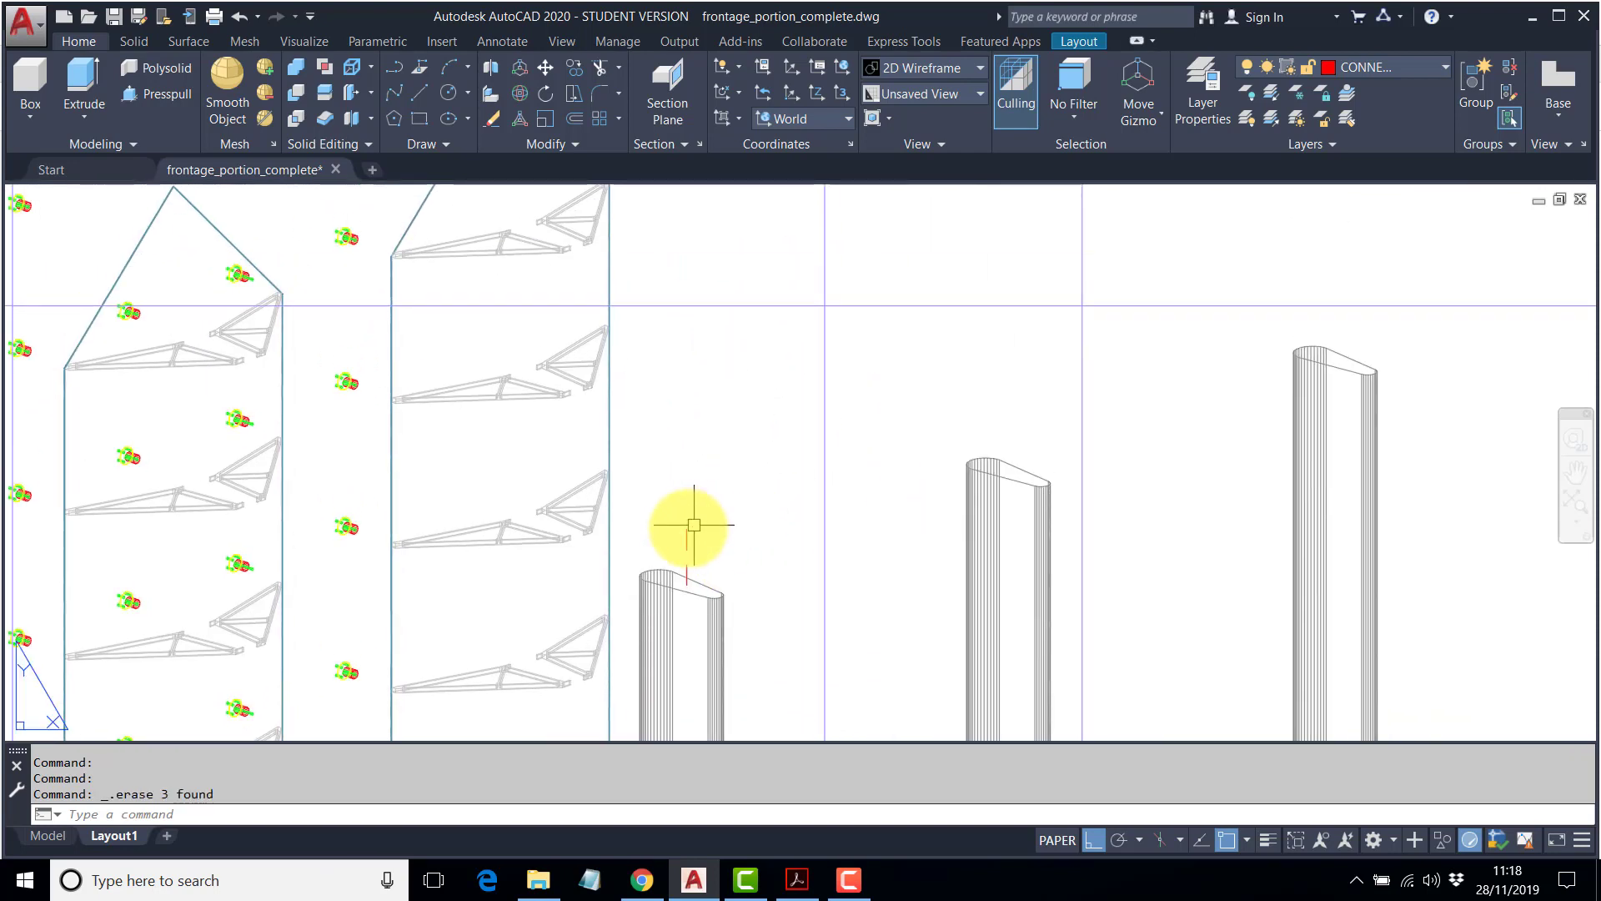
click(683, 538)
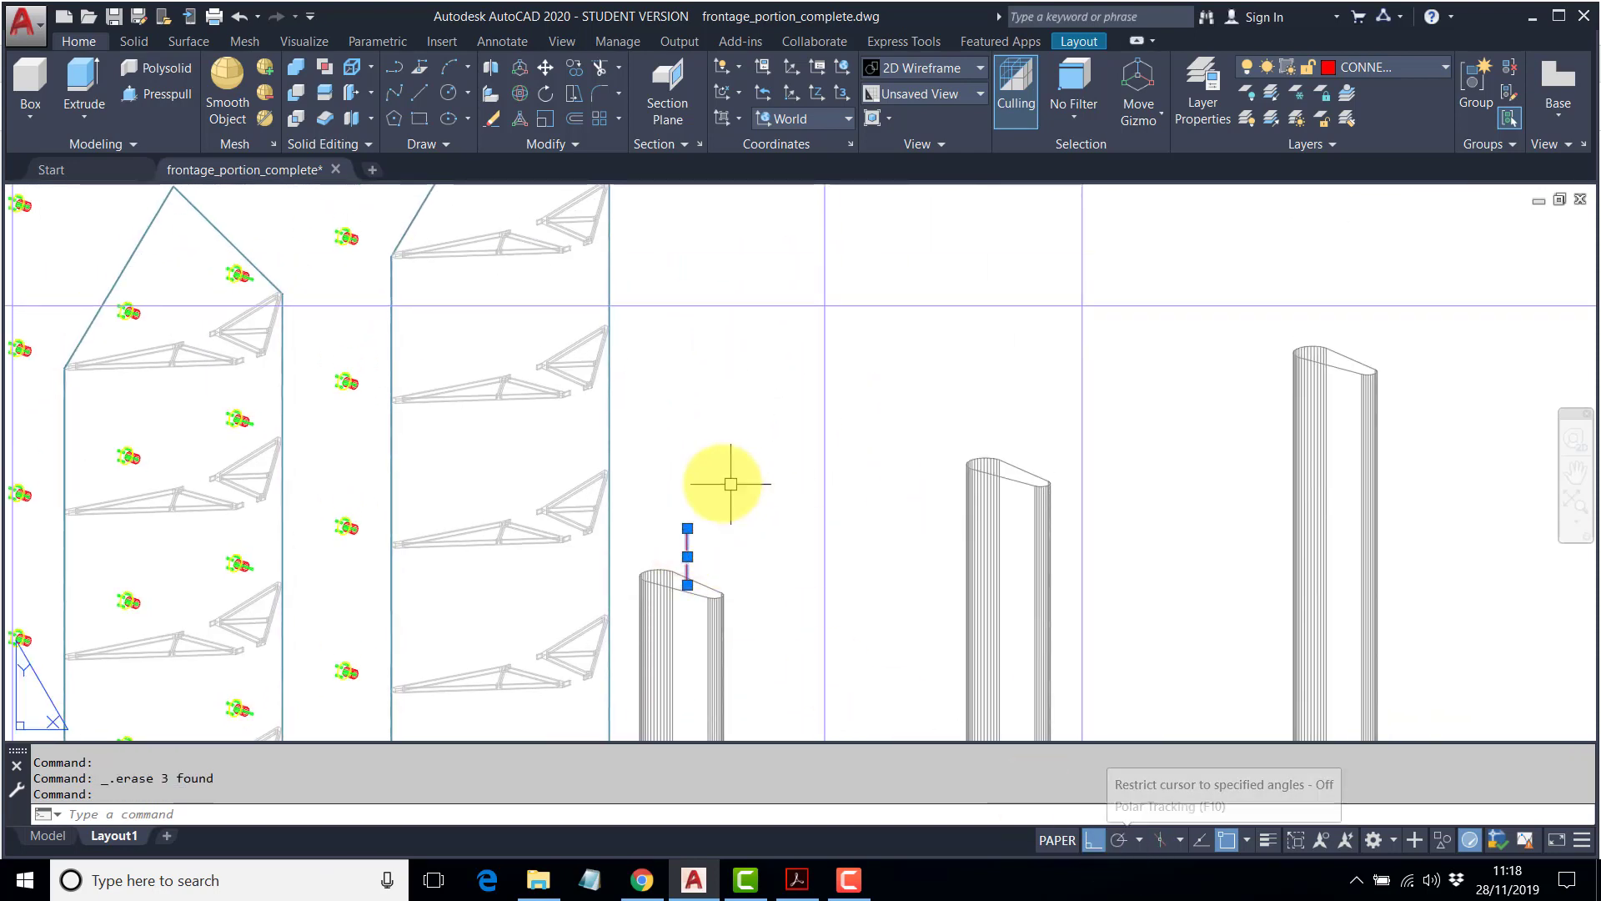
click(688, 528)
scroll(689, 359, up, 5)
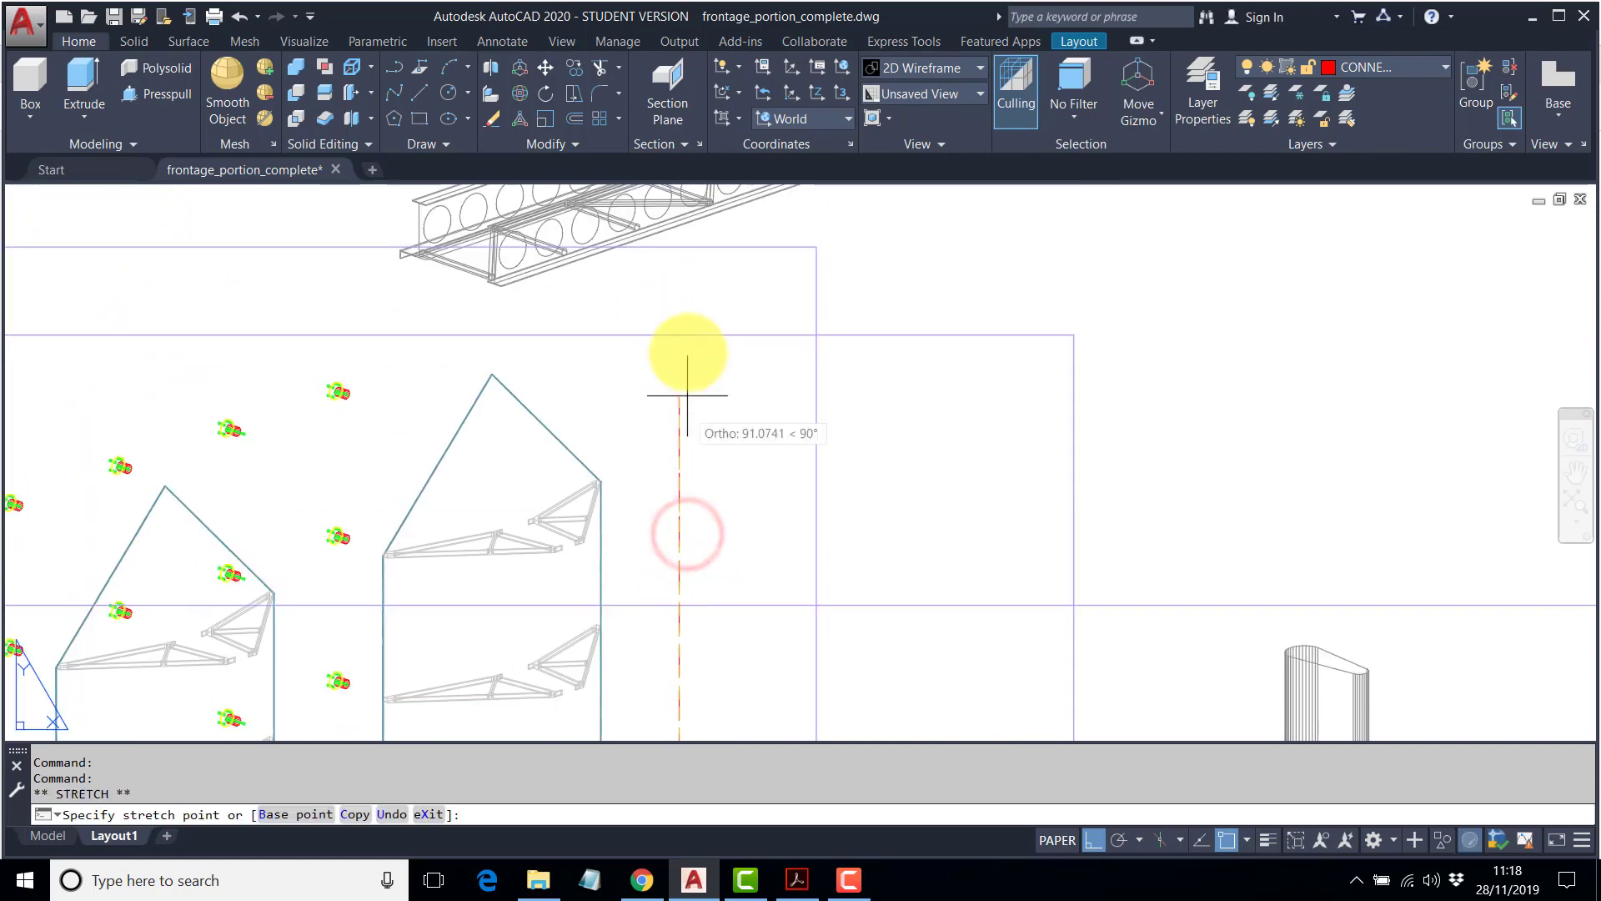
scroll(677, 430, down, 3)
scroll(672, 414, up, 6)
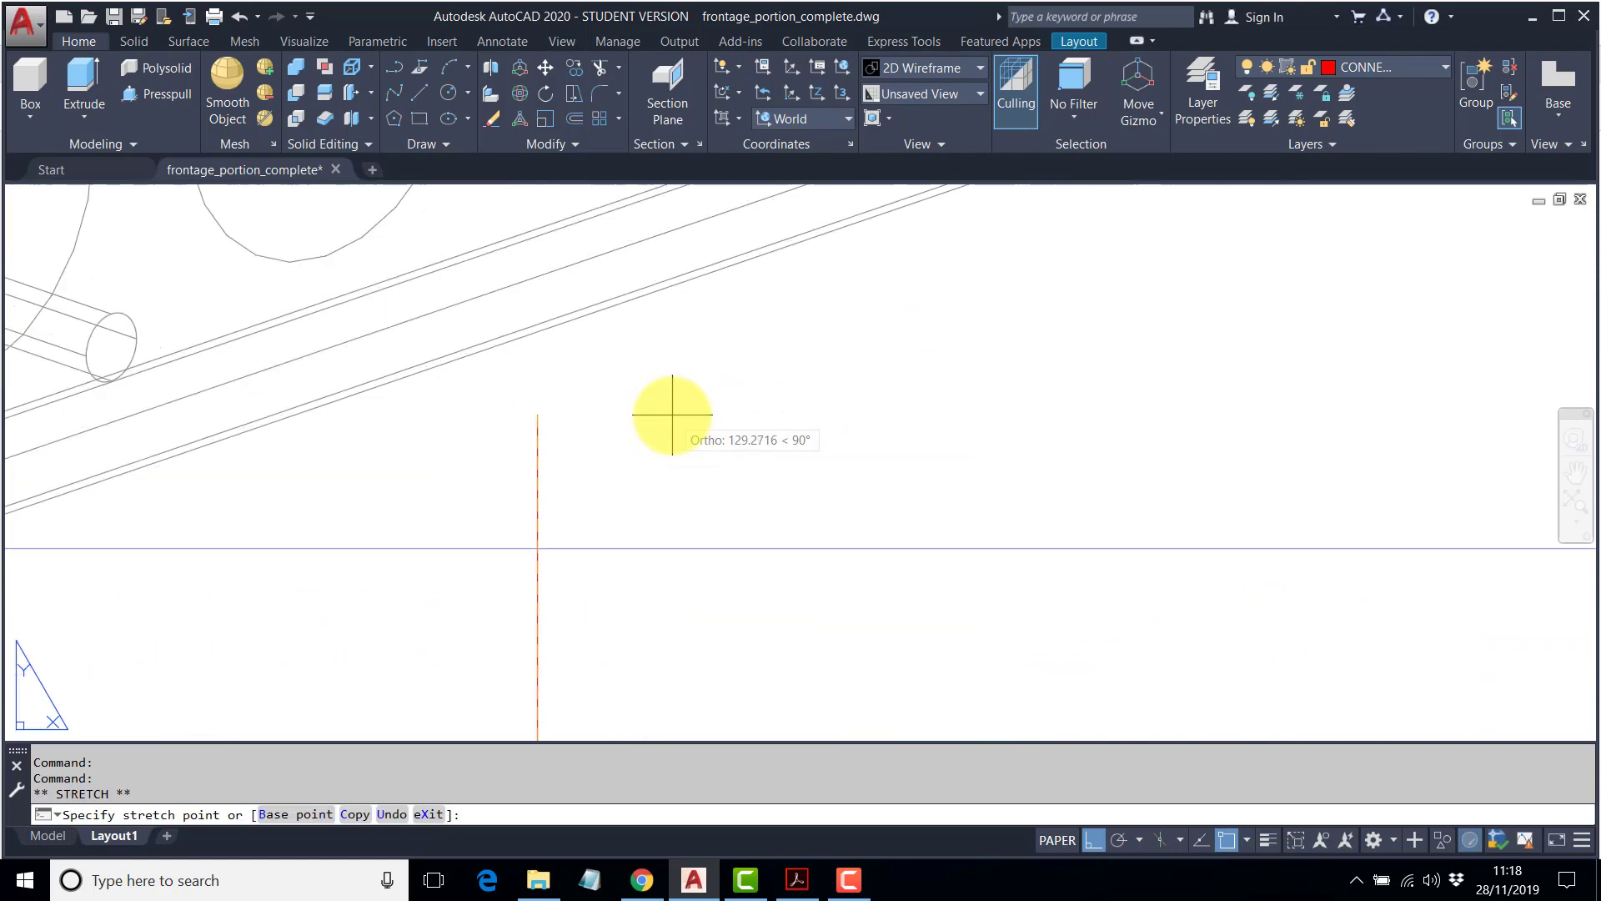
scroll(619, 345, down, 4)
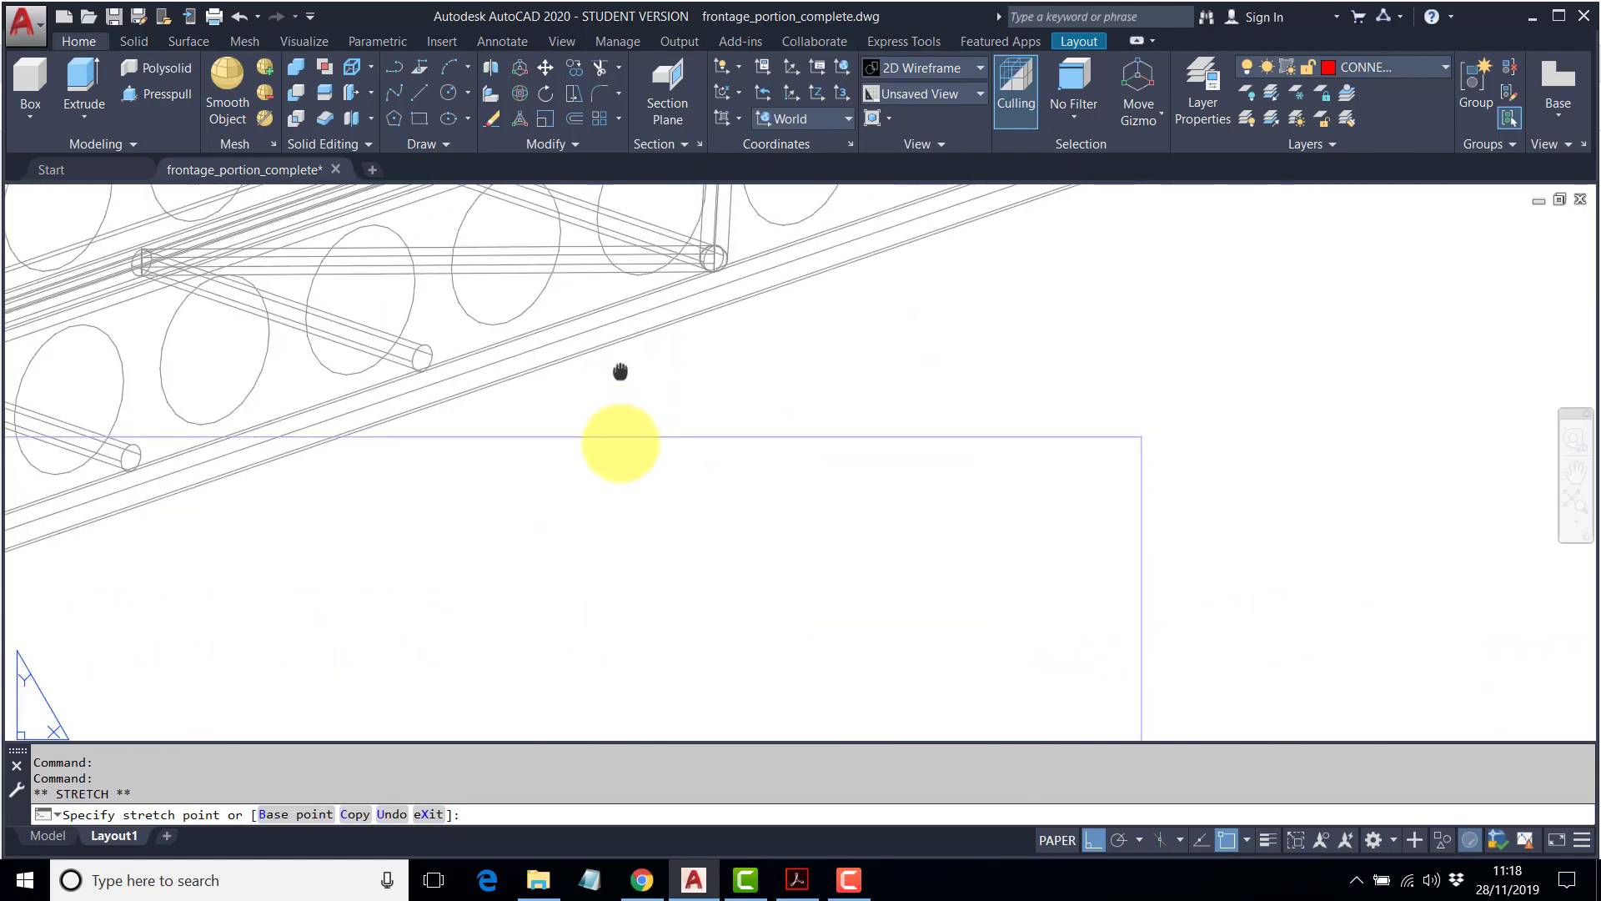
scroll(621, 438, up, 3)
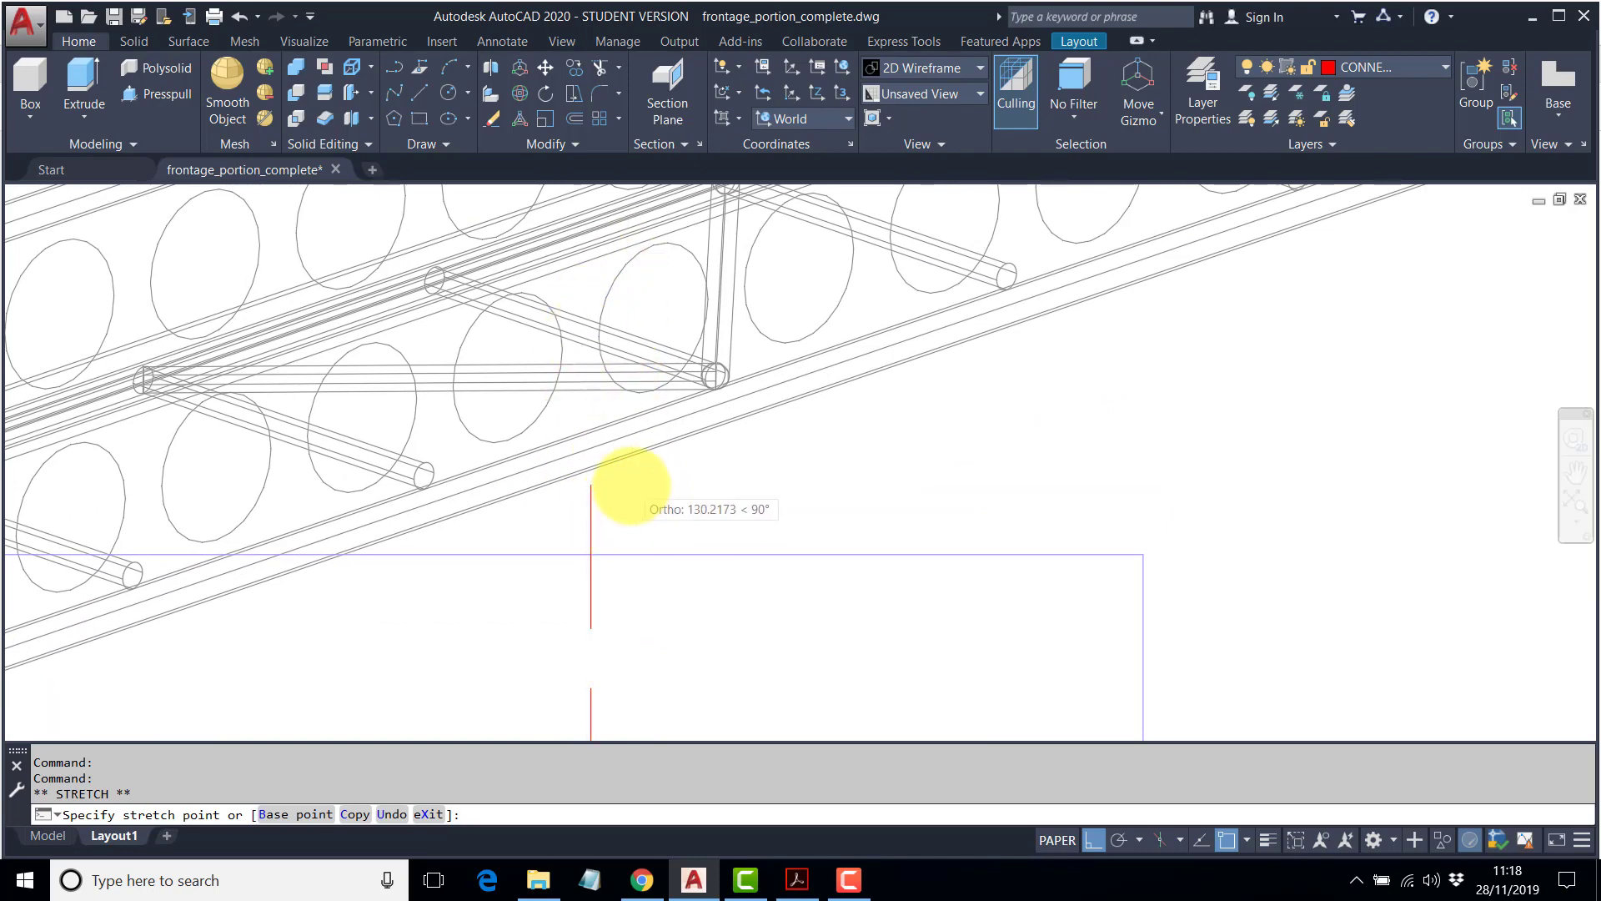
scroll(627, 482, up, 2)
click(624, 473)
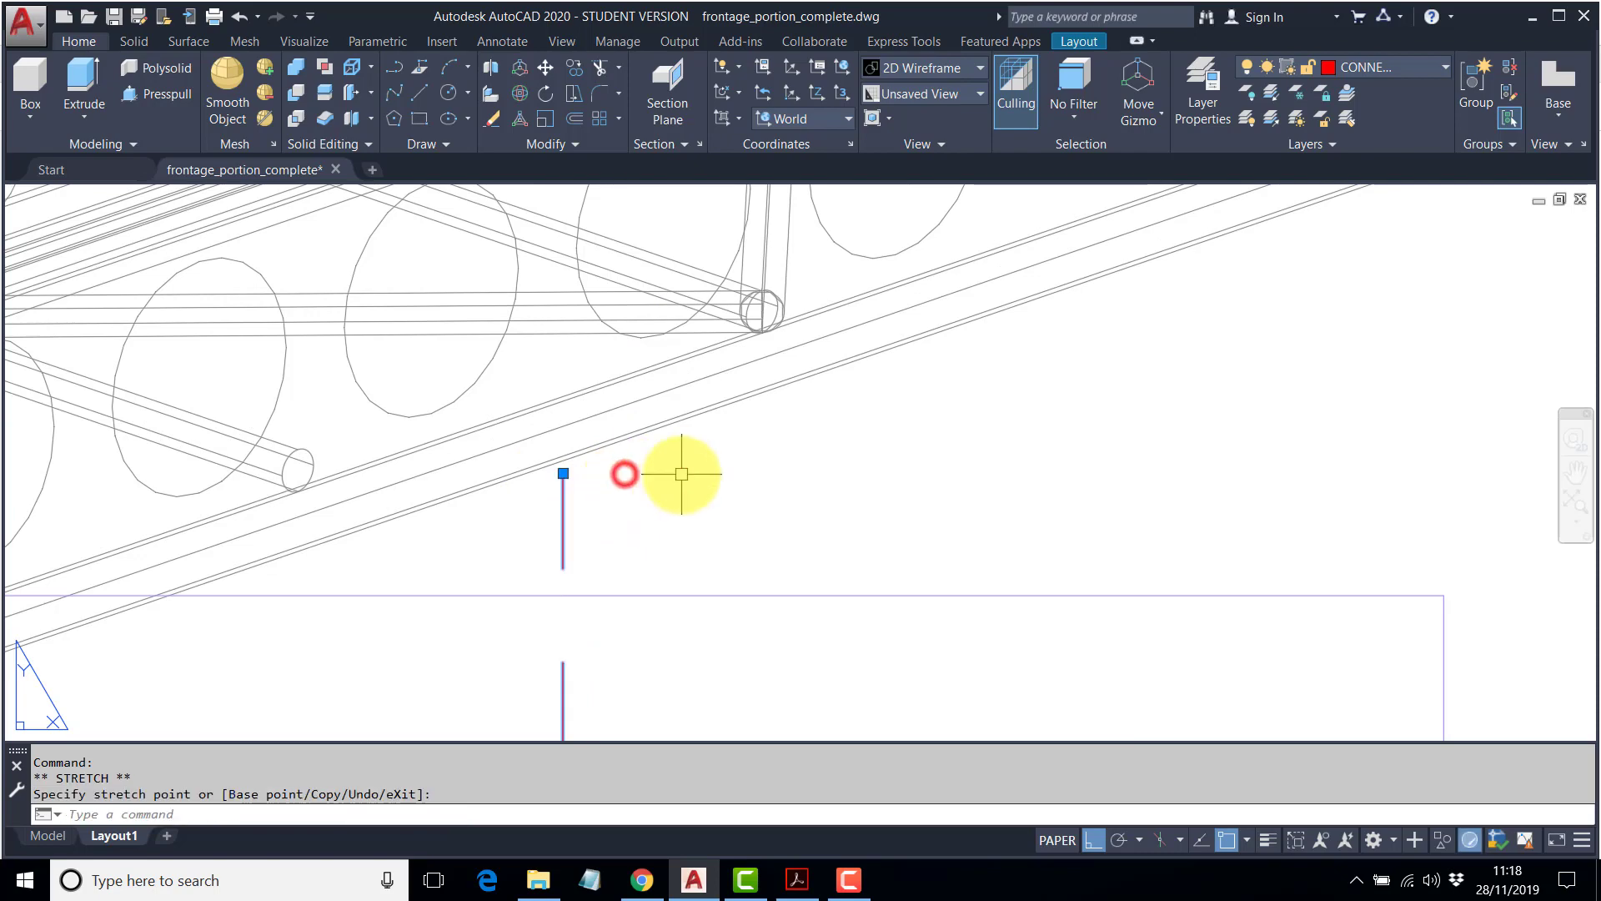
scroll(734, 488, down, 6)
key(Escape)
Copy the vertical connection line from the first column's top to the matching top points of the other two columns.
middle_drag(883, 519, 808, 404)
scroll(799, 479, down, 1)
middle_drag(799, 479, 738, 413)
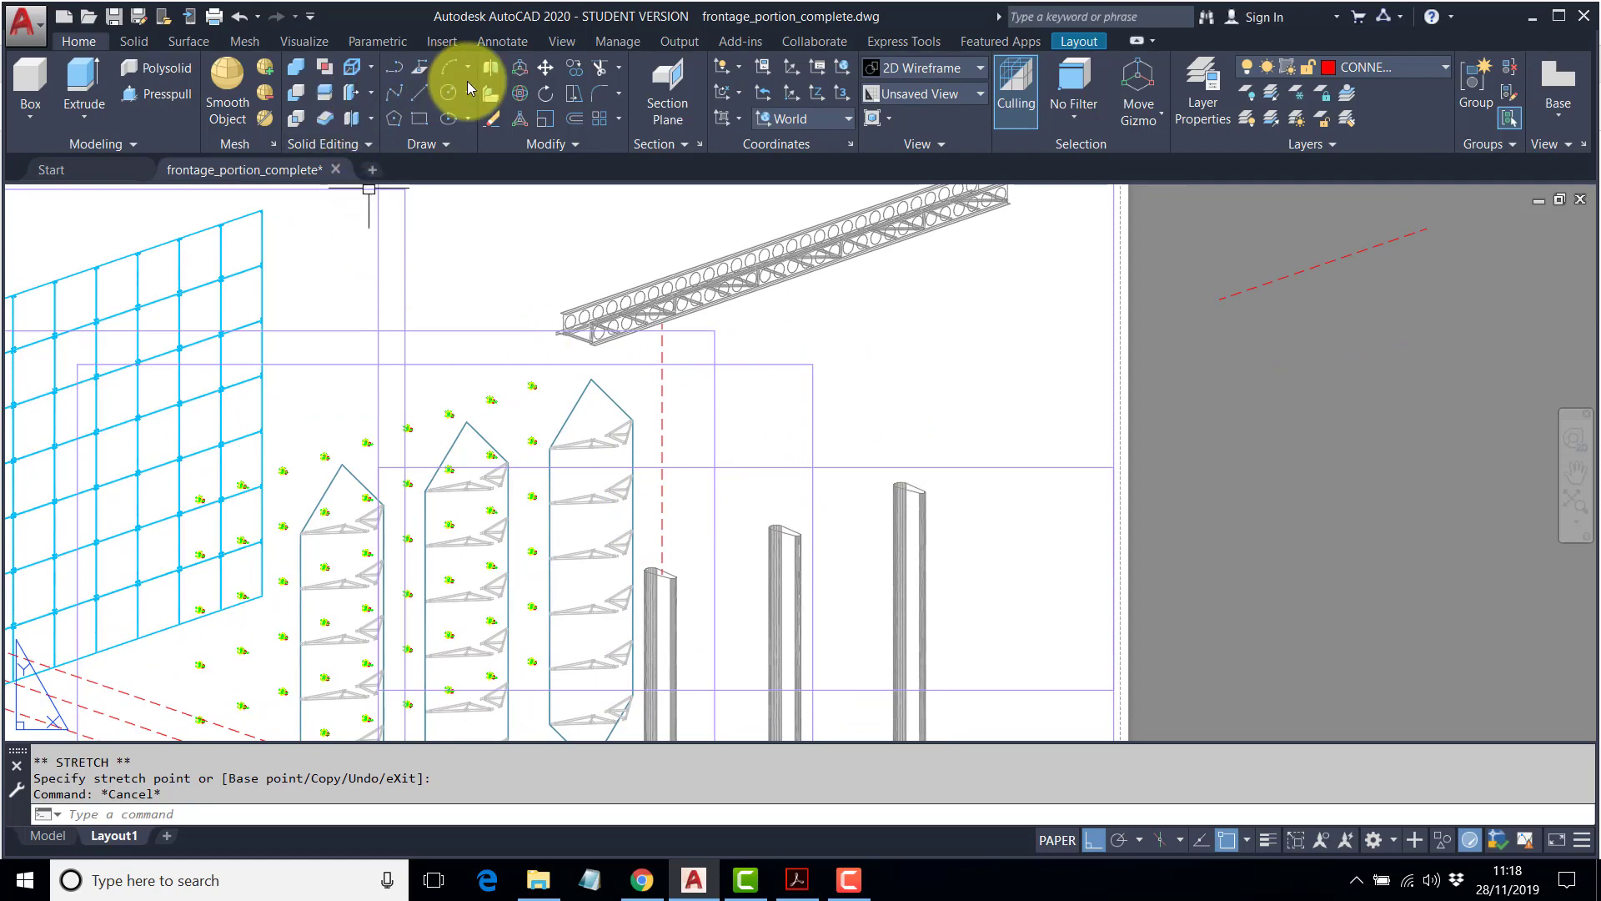
click(574, 68)
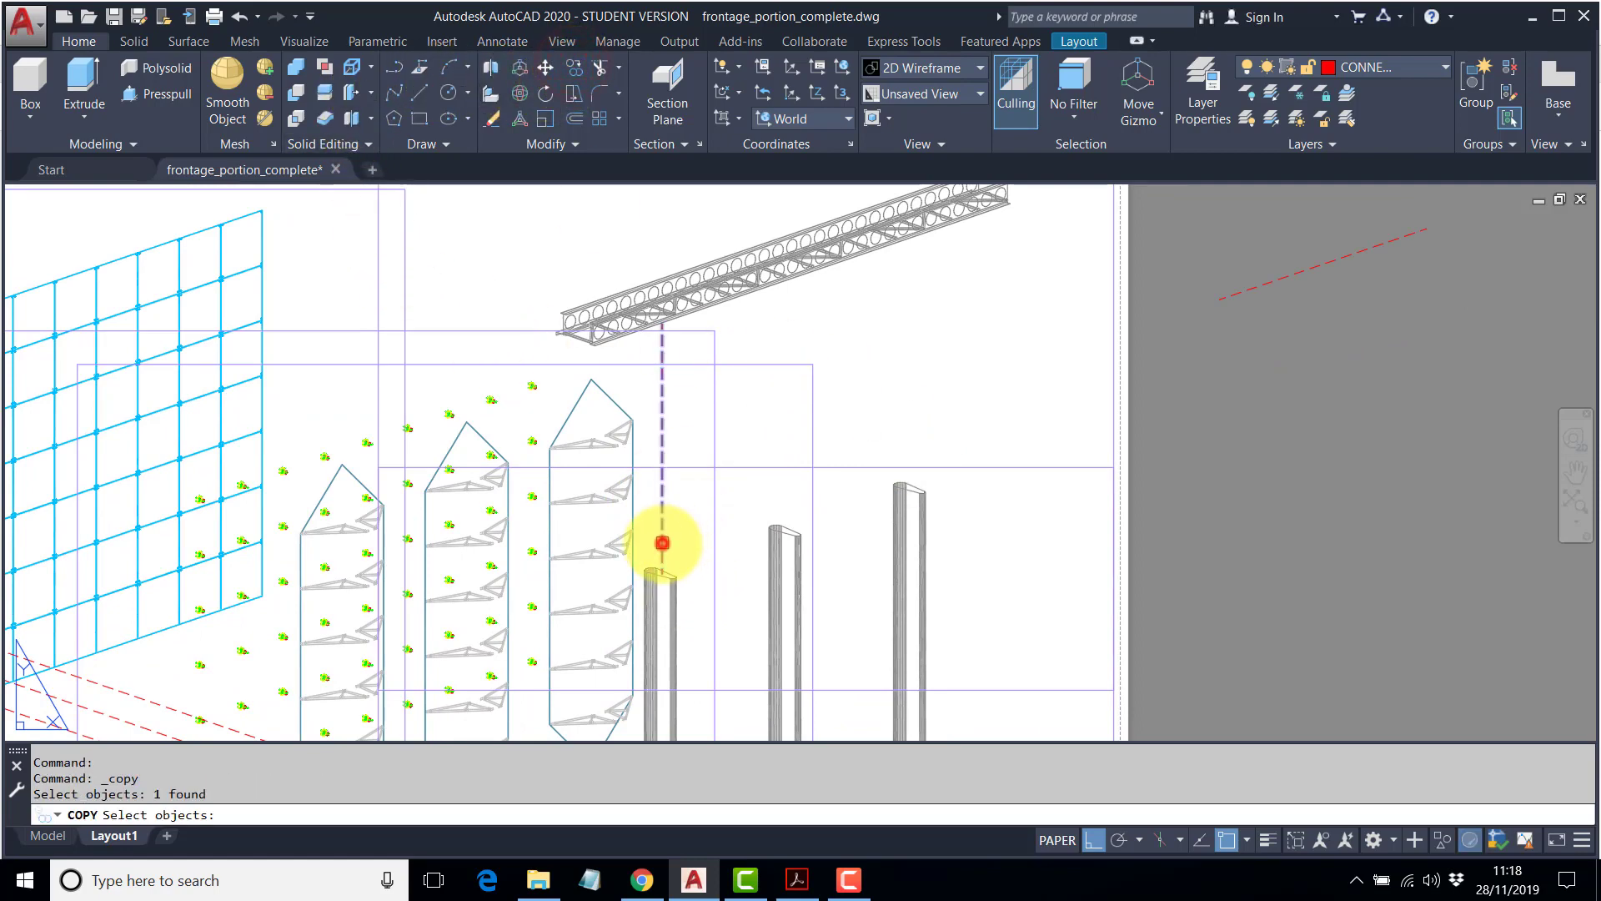
key(Return)
scroll(674, 563, up, 8)
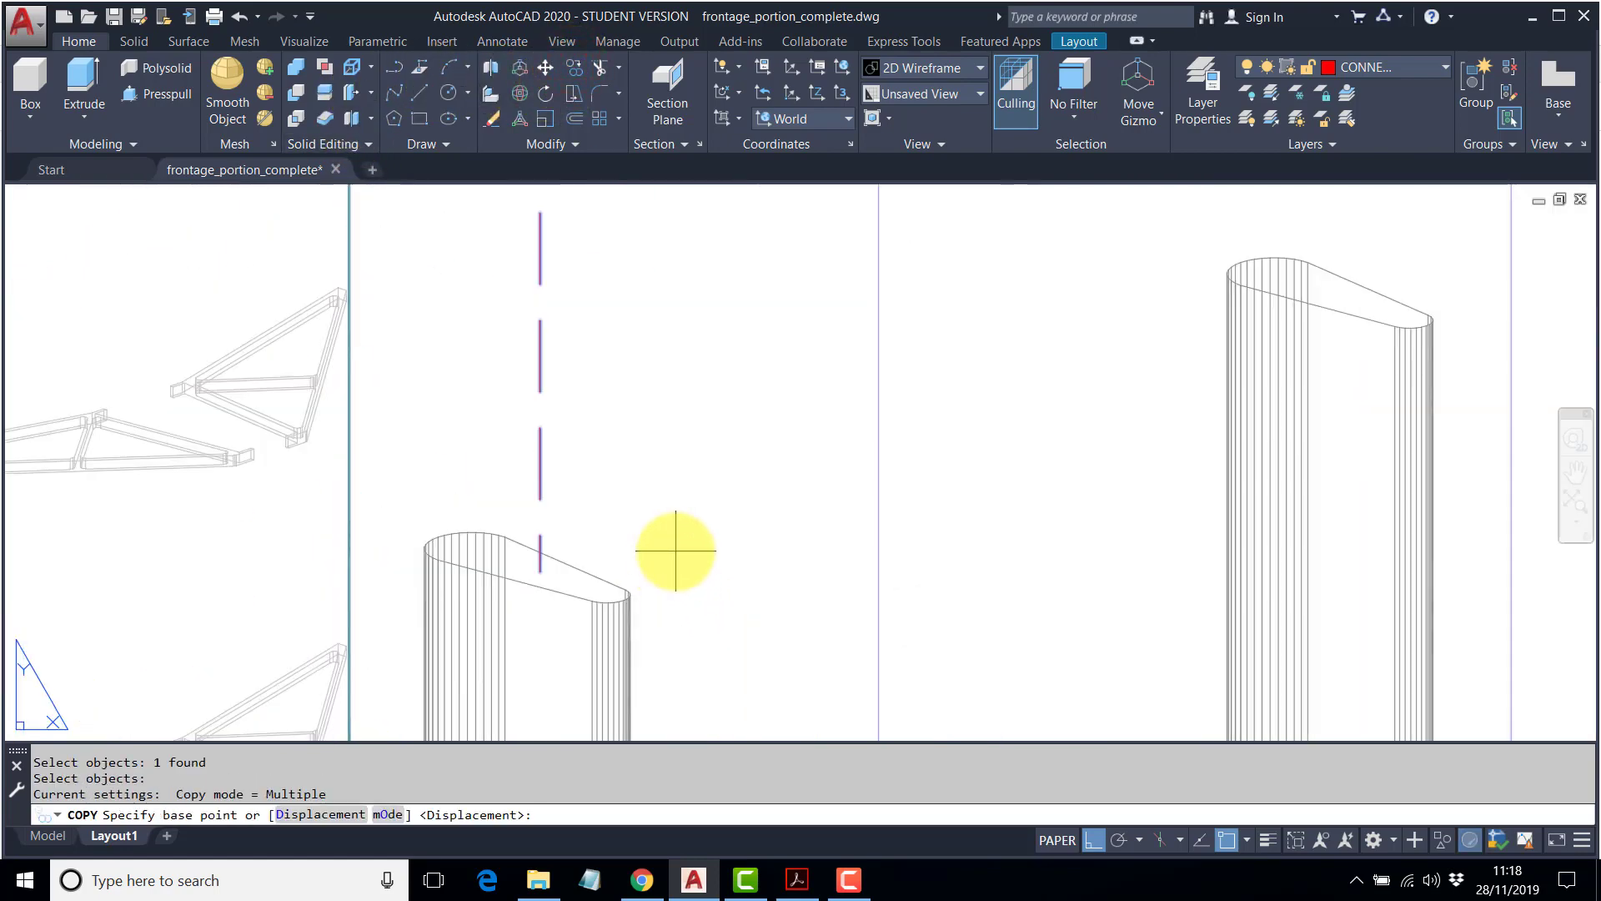
click(626, 589)
middle_drag(1301, 326, 930, 401)
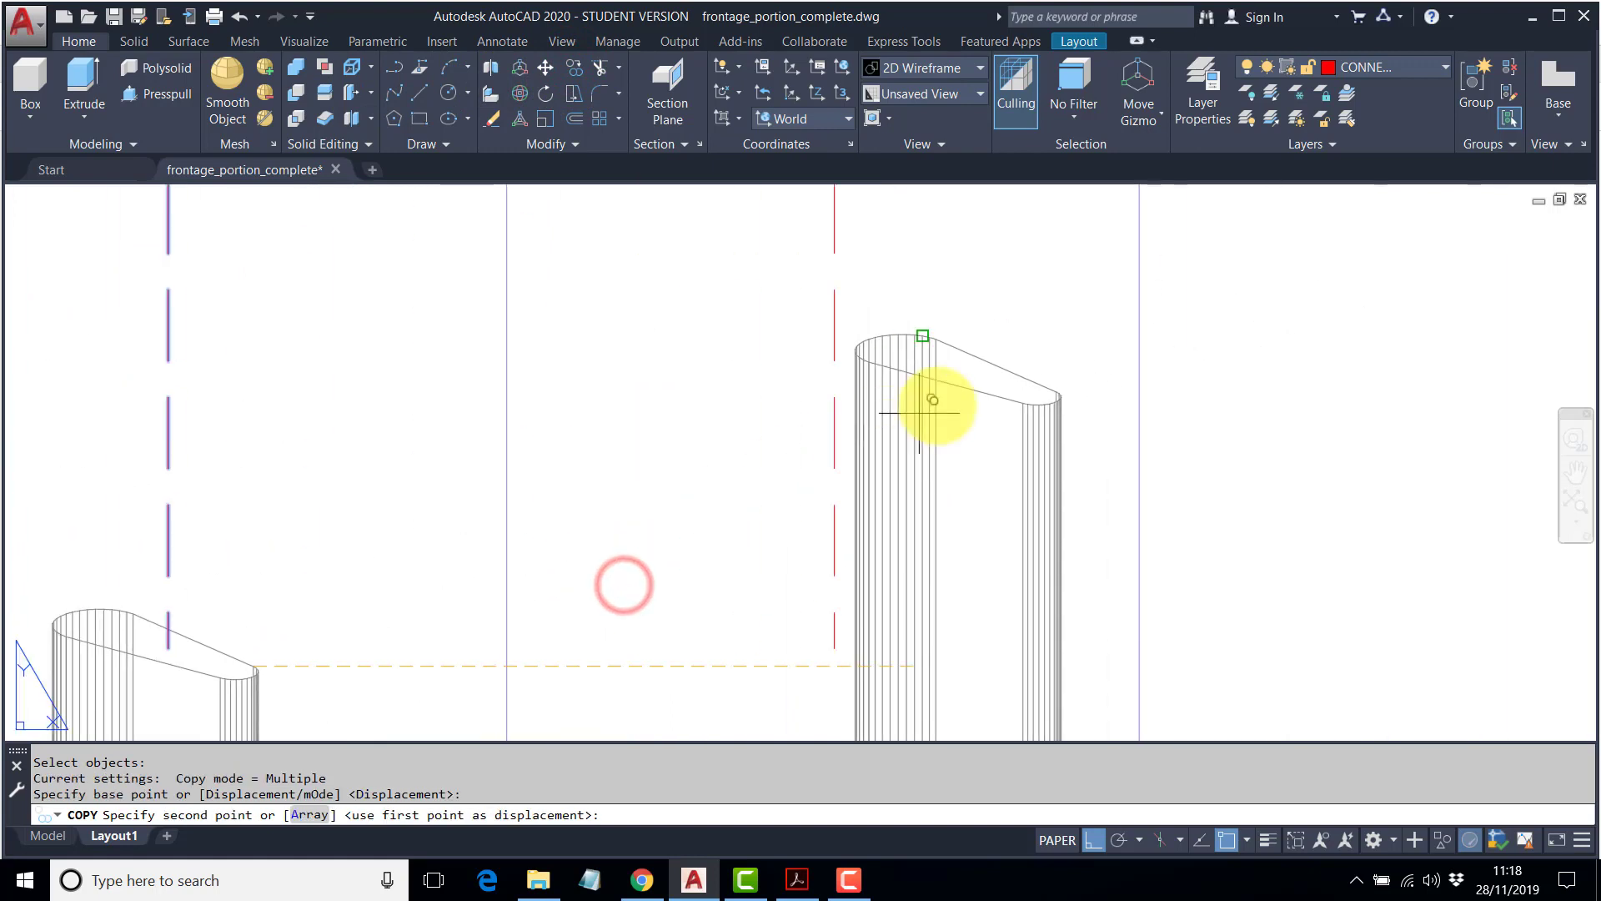
click(1034, 380)
scroll(1180, 322, down, 3)
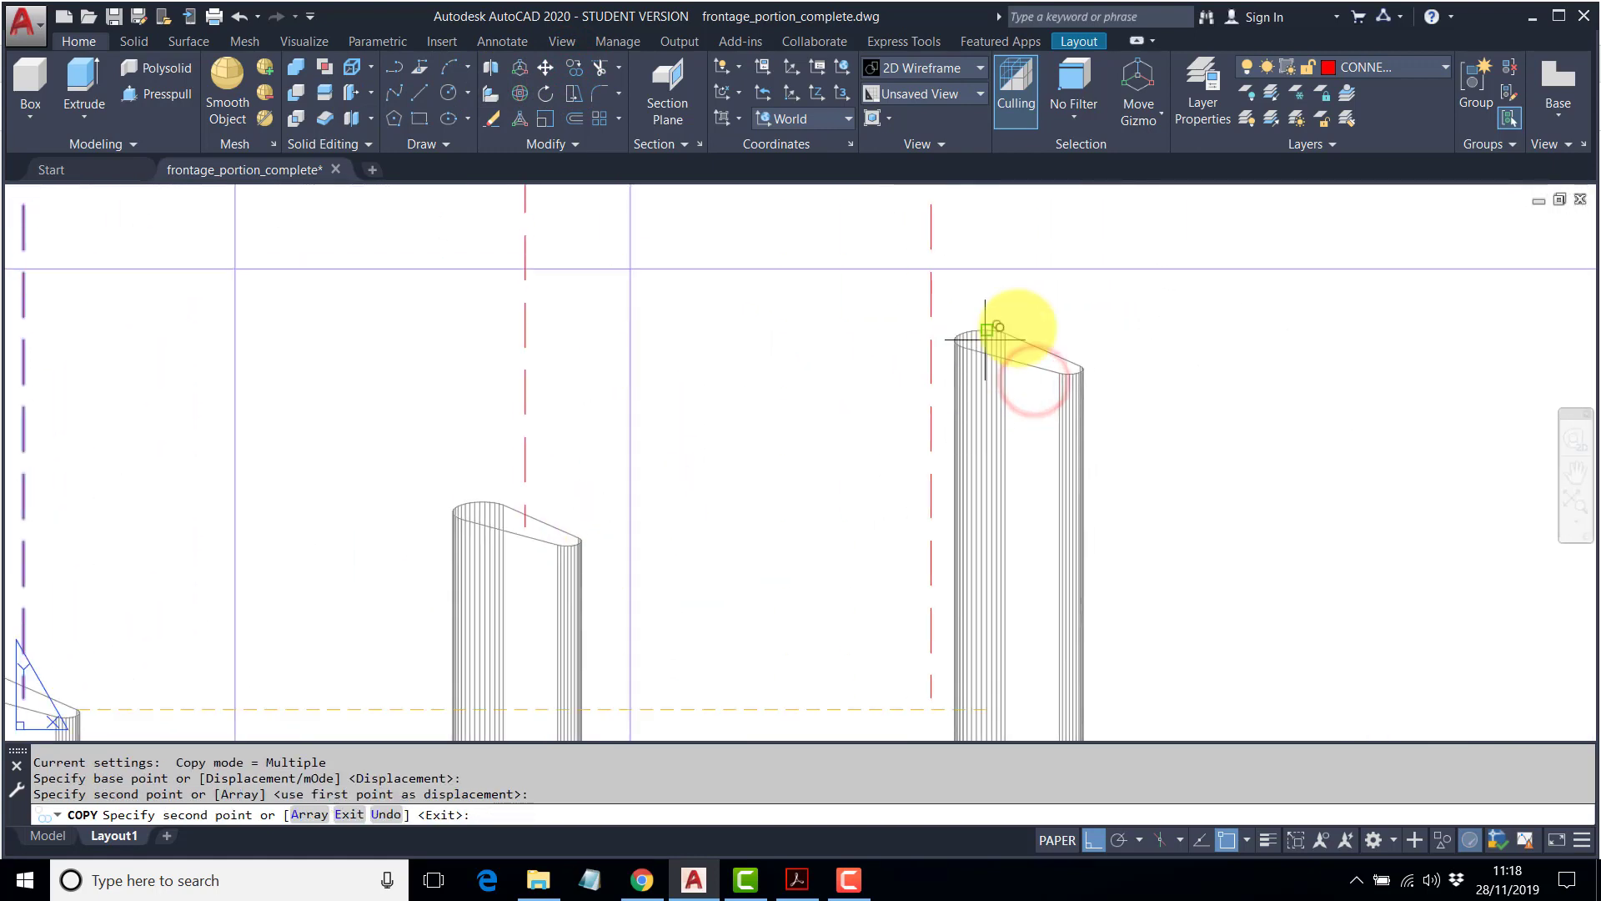
click(1073, 354)
key(Return)
With ortho on, draw a vertical connection line straight up from the upper-left corner of the glass grid.
scroll(1010, 338, down, 7)
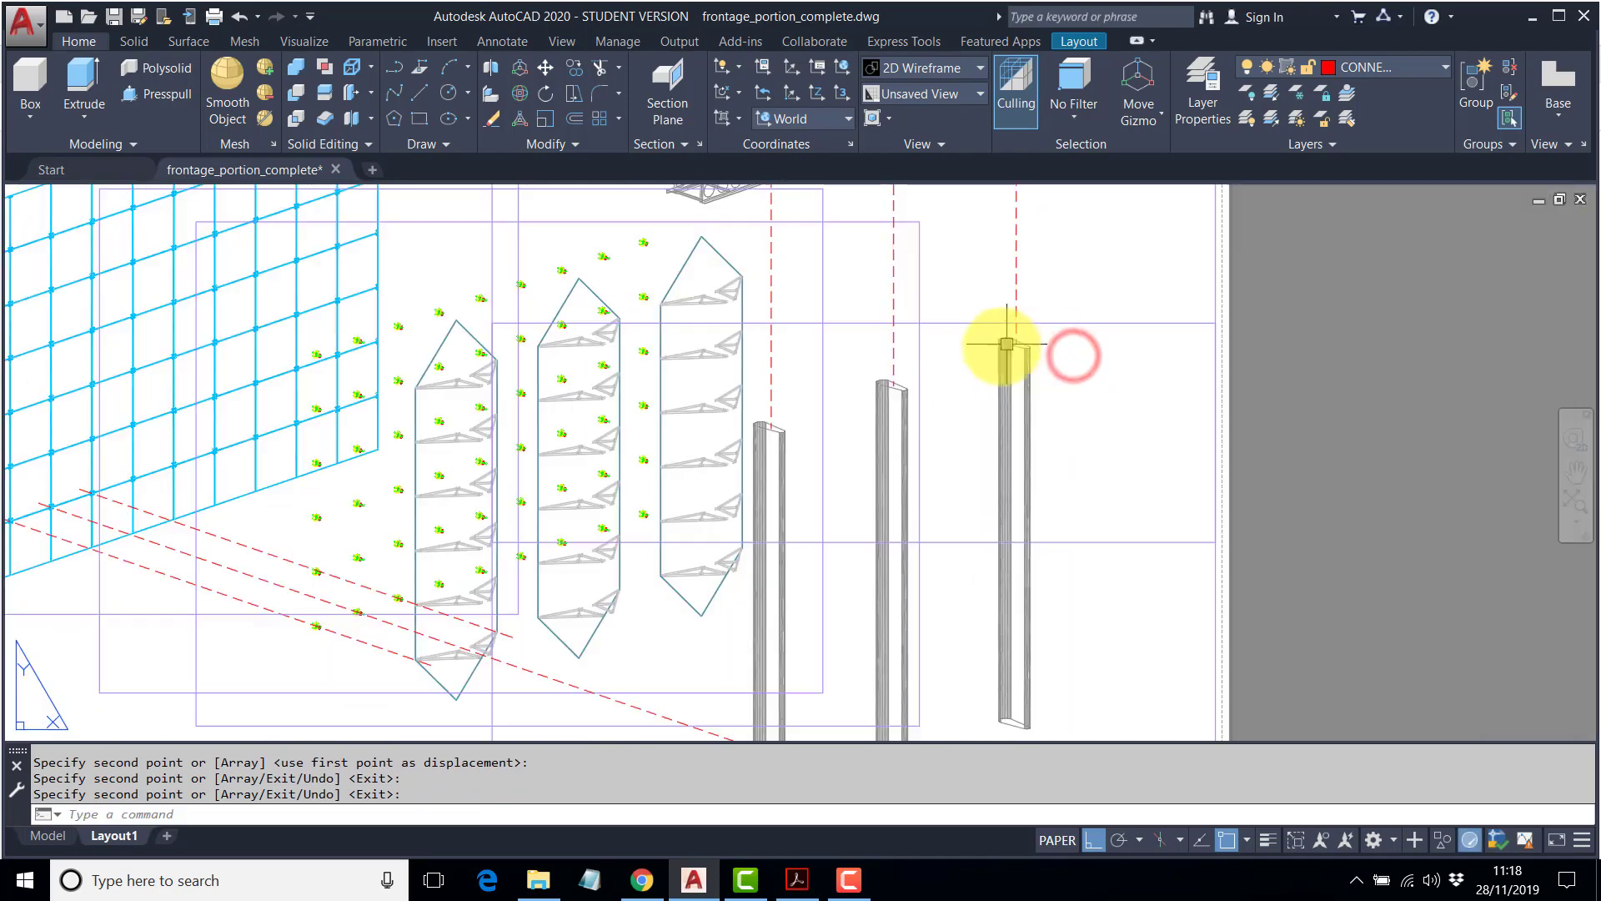
middle_drag(926, 362, 855, 473)
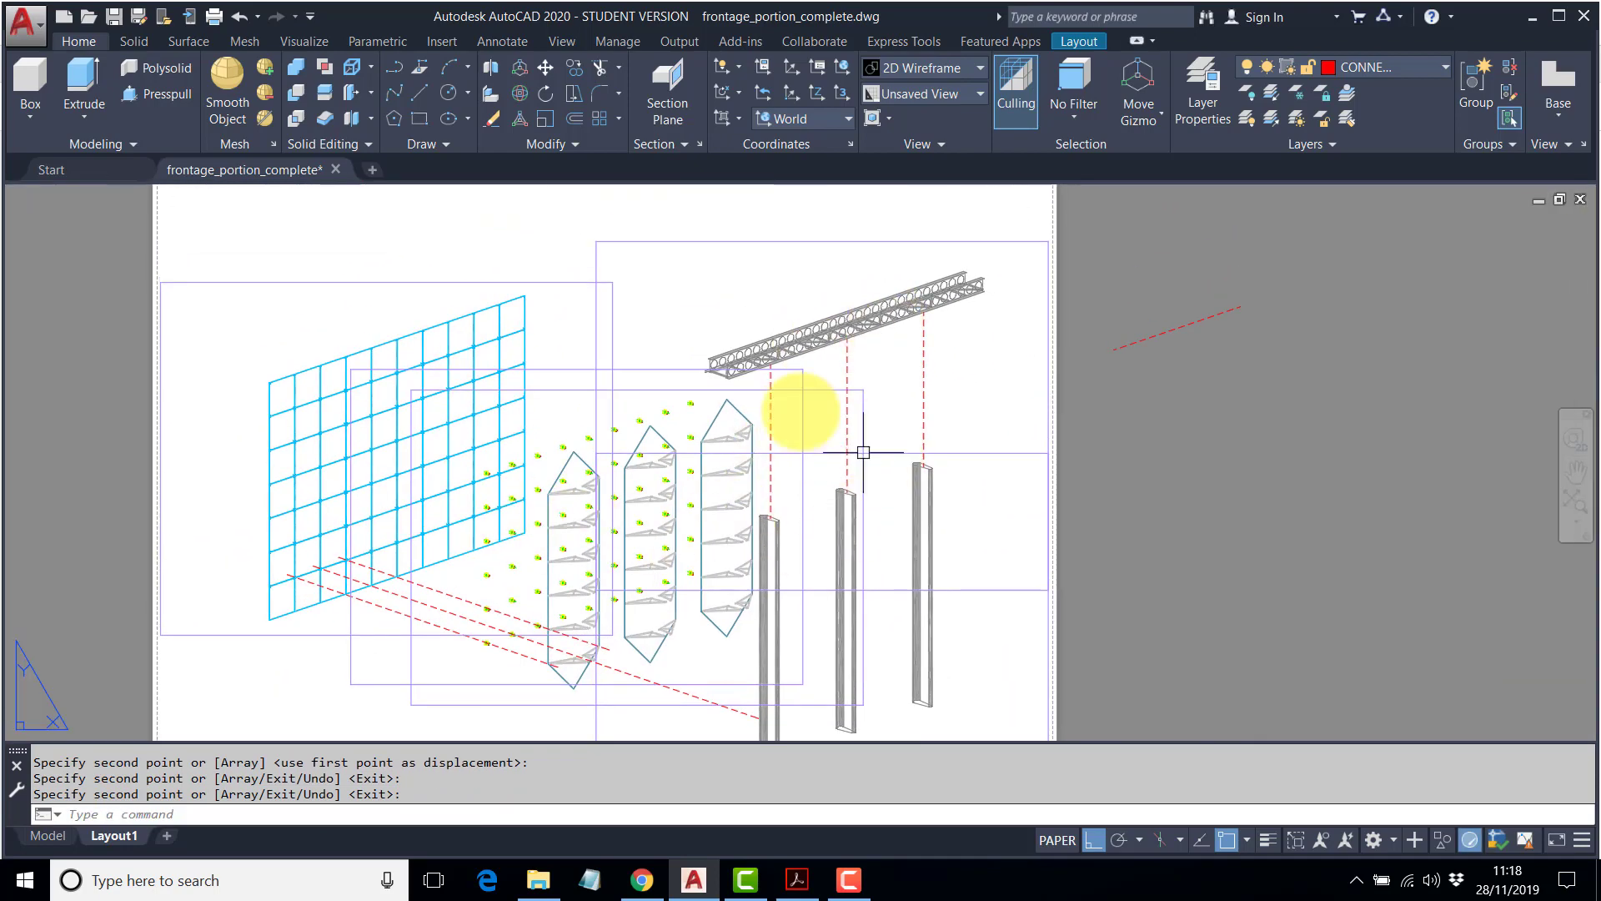
middle_drag(672, 386, 827, 346)
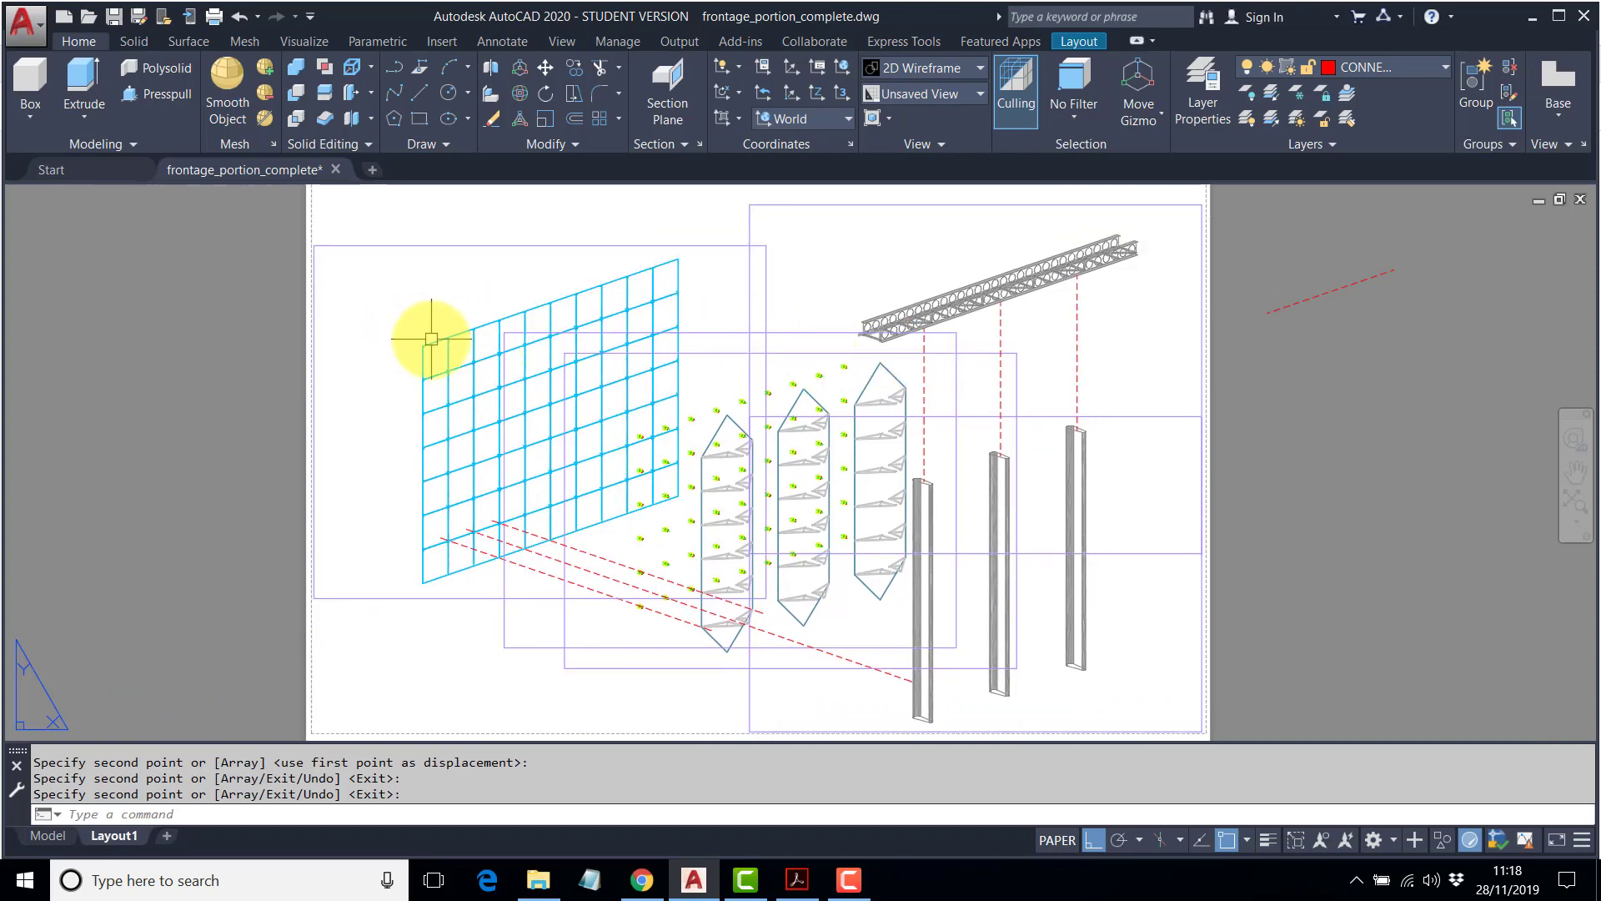
scroll(430, 340, up, 10)
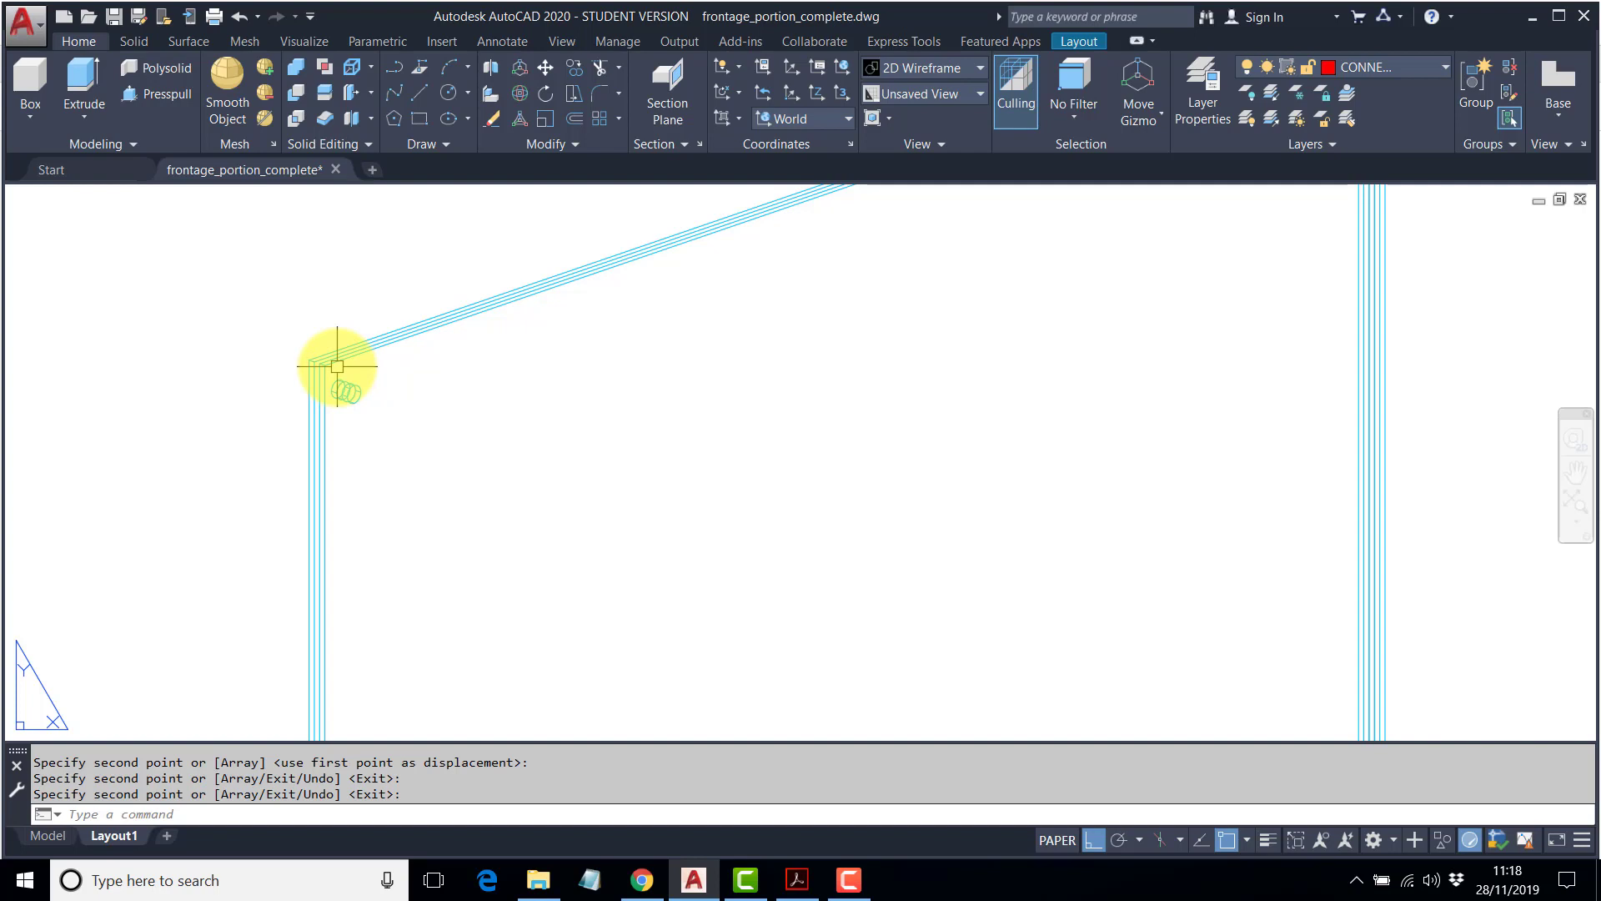
key(Return)
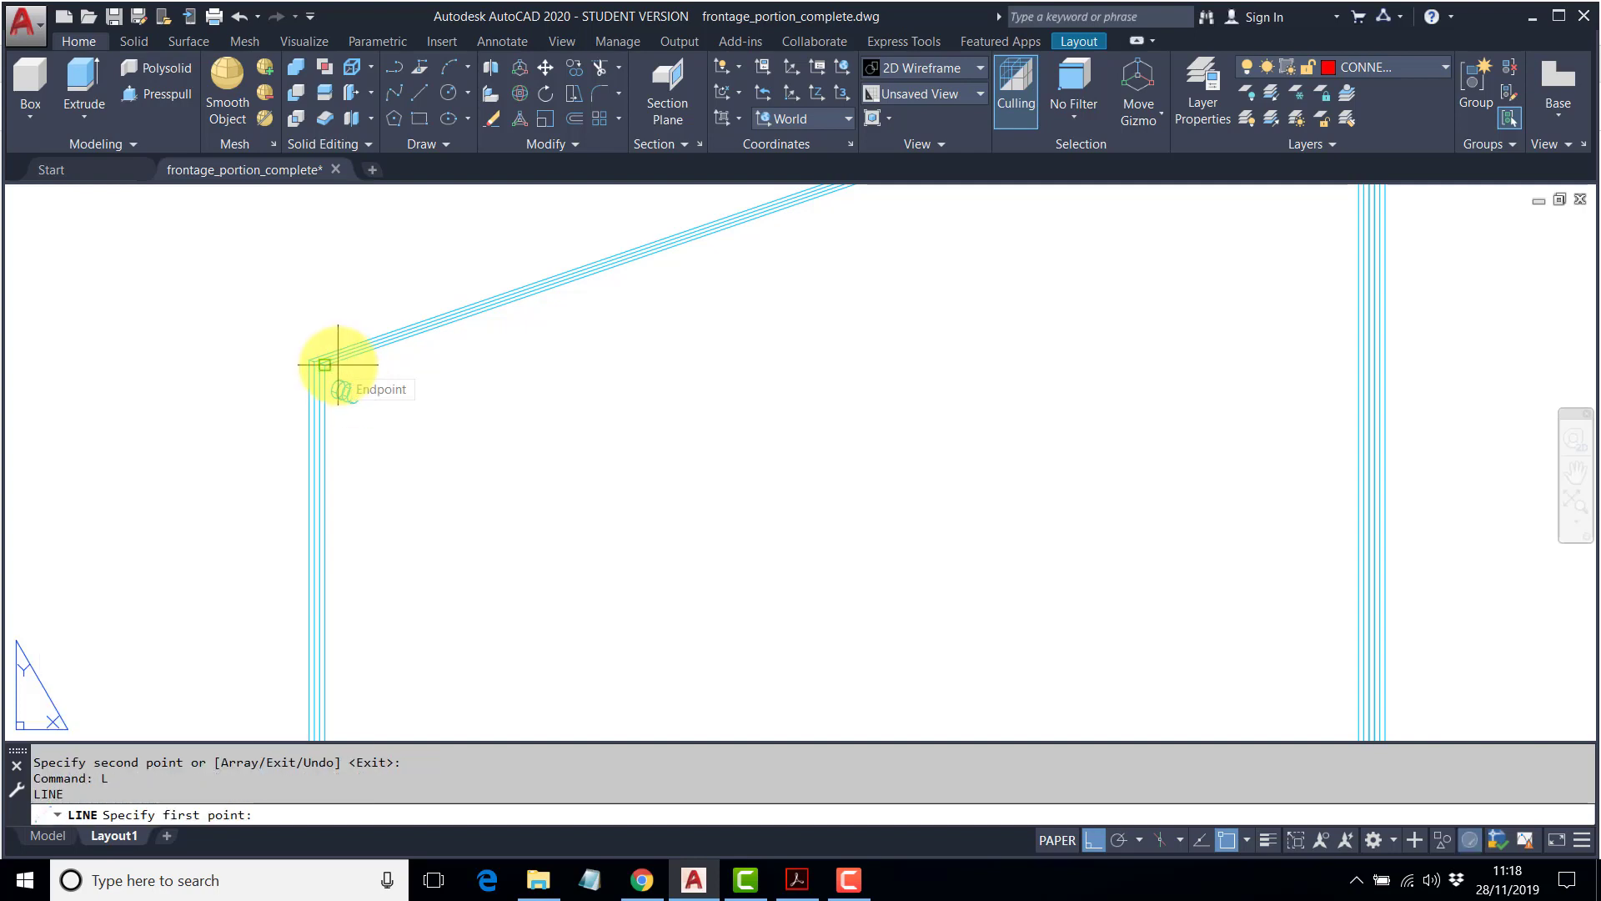
click(338, 364)
scroll(363, 367, down, 6)
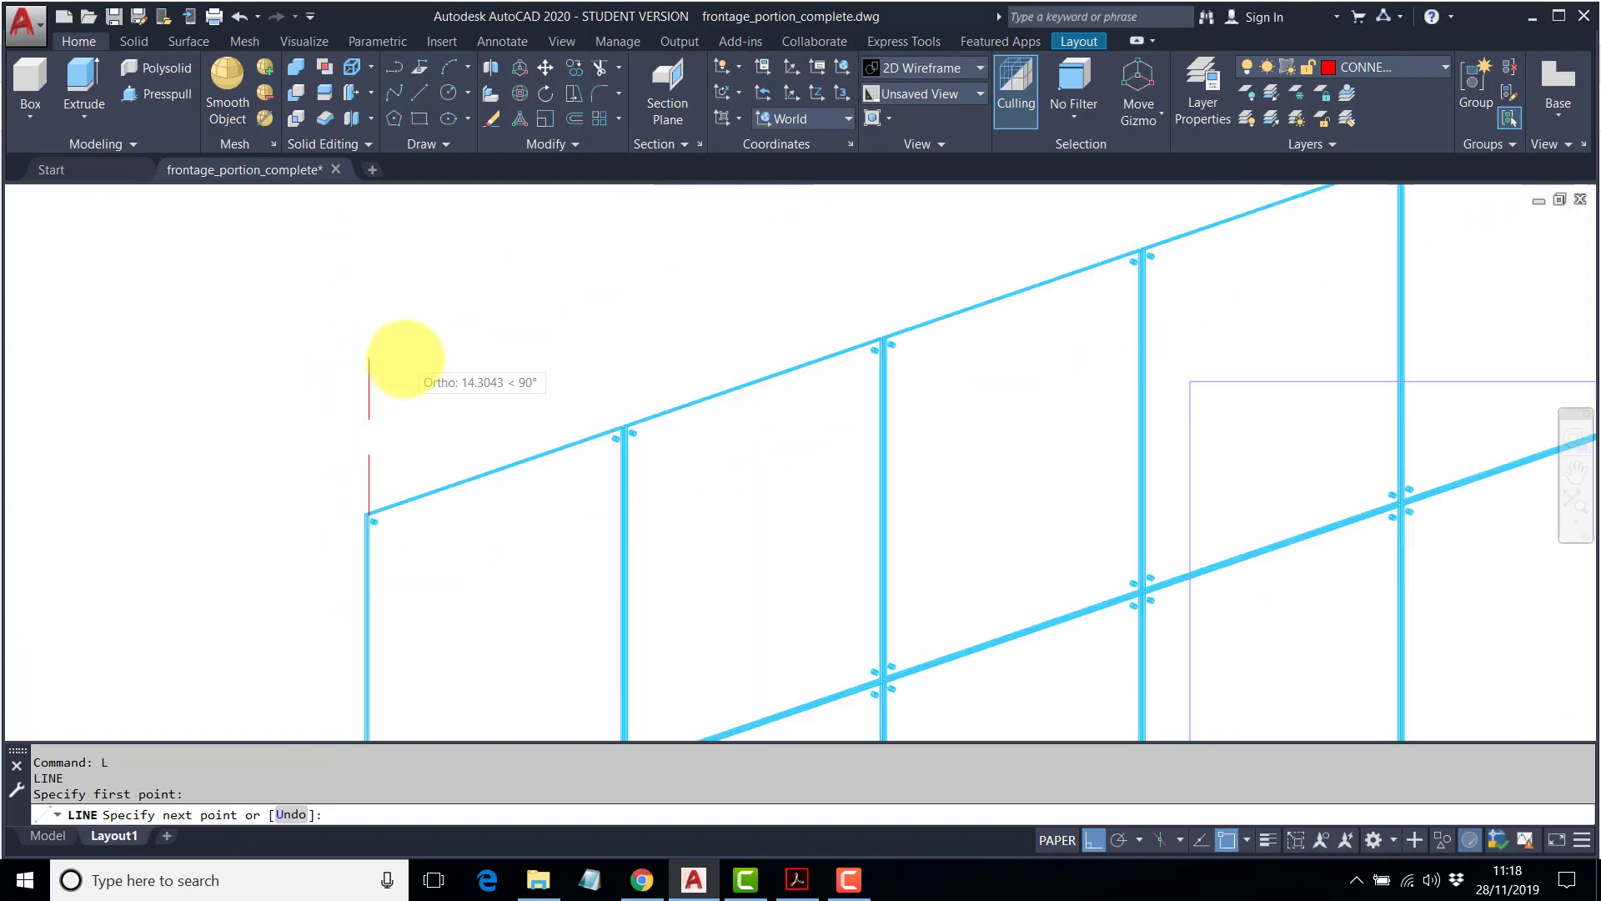
middle_drag(445, 148, 425, 351)
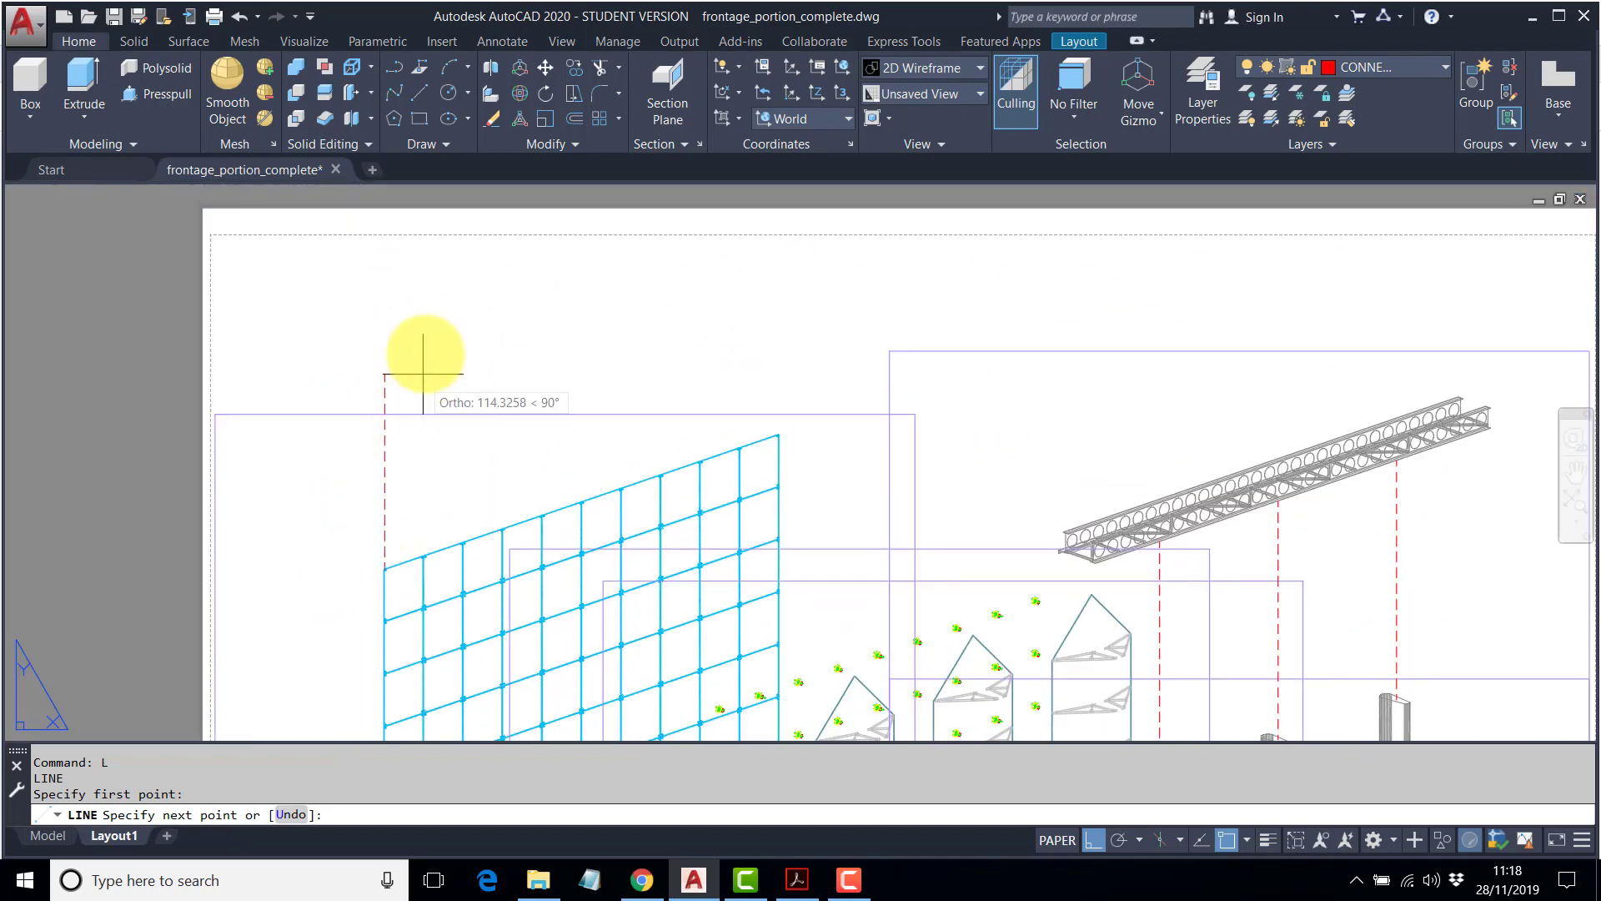
click(430, 285)
key(Return)
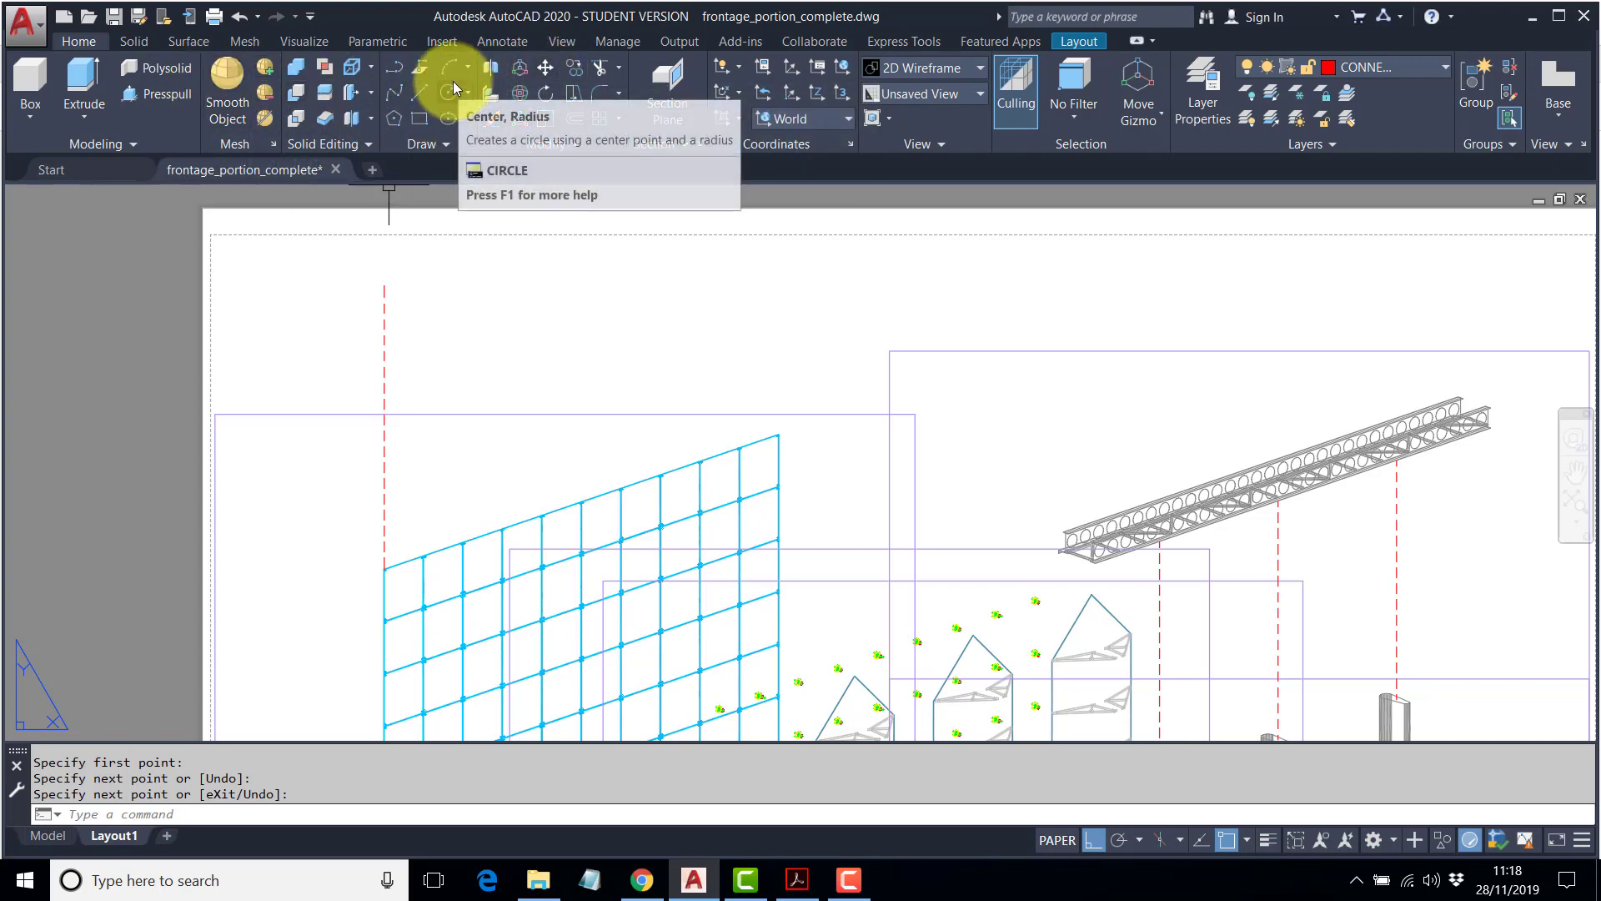
Copy the vertical line at the glass grid's upper-left corner to its upper-right corner.
click(575, 66)
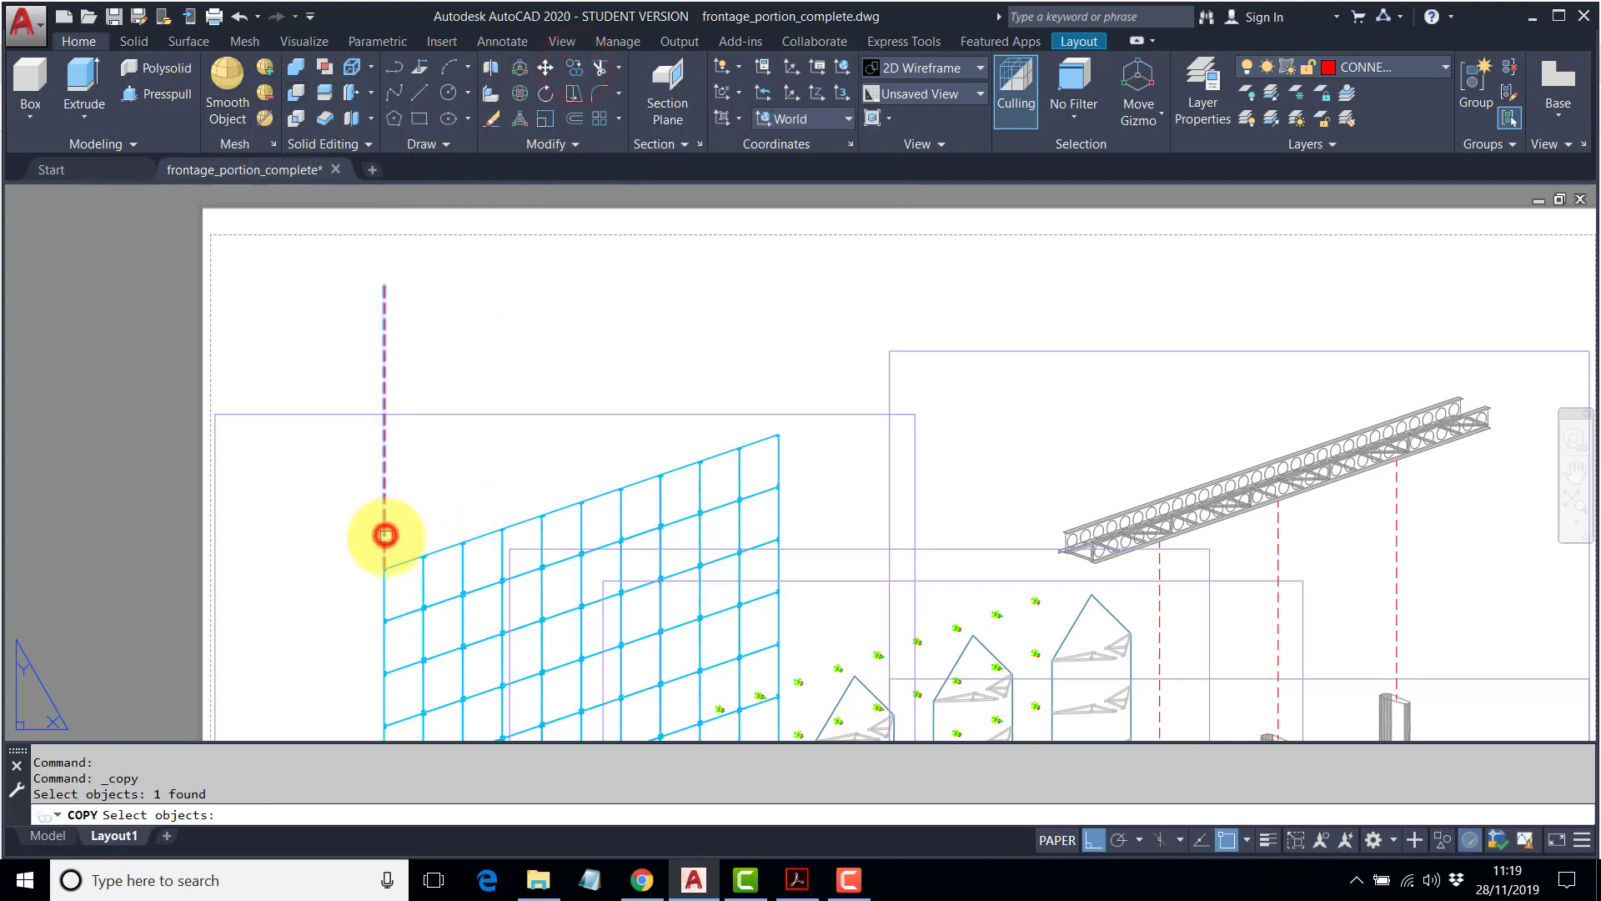
key(Return)
scroll(384, 538, up, 6)
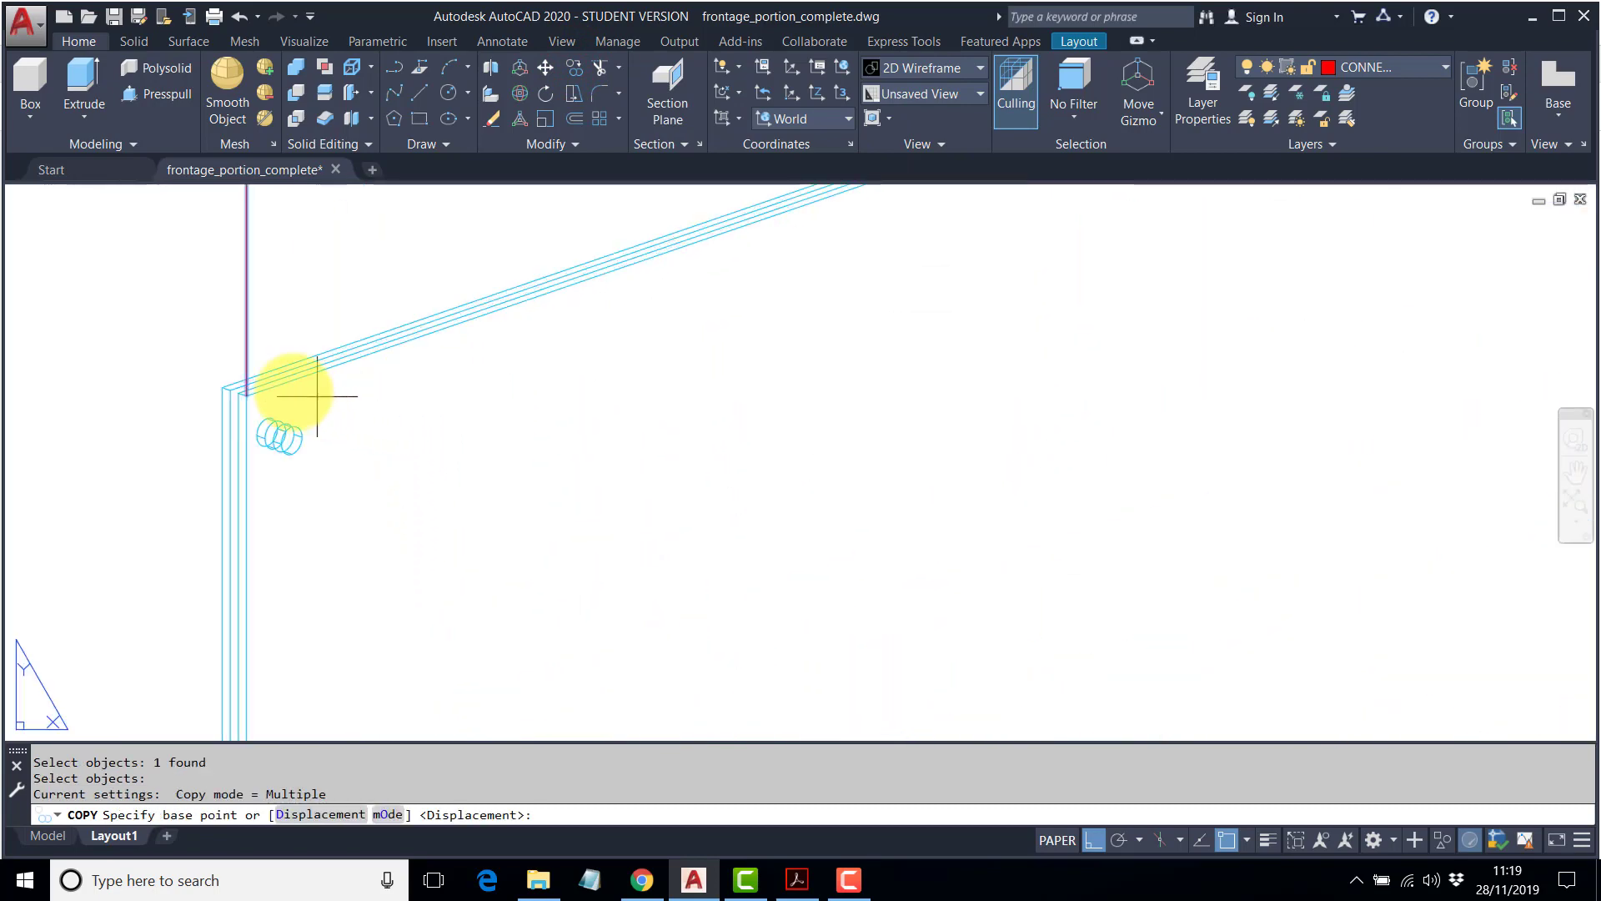
click(247, 395)
scroll(284, 396, down, 5)
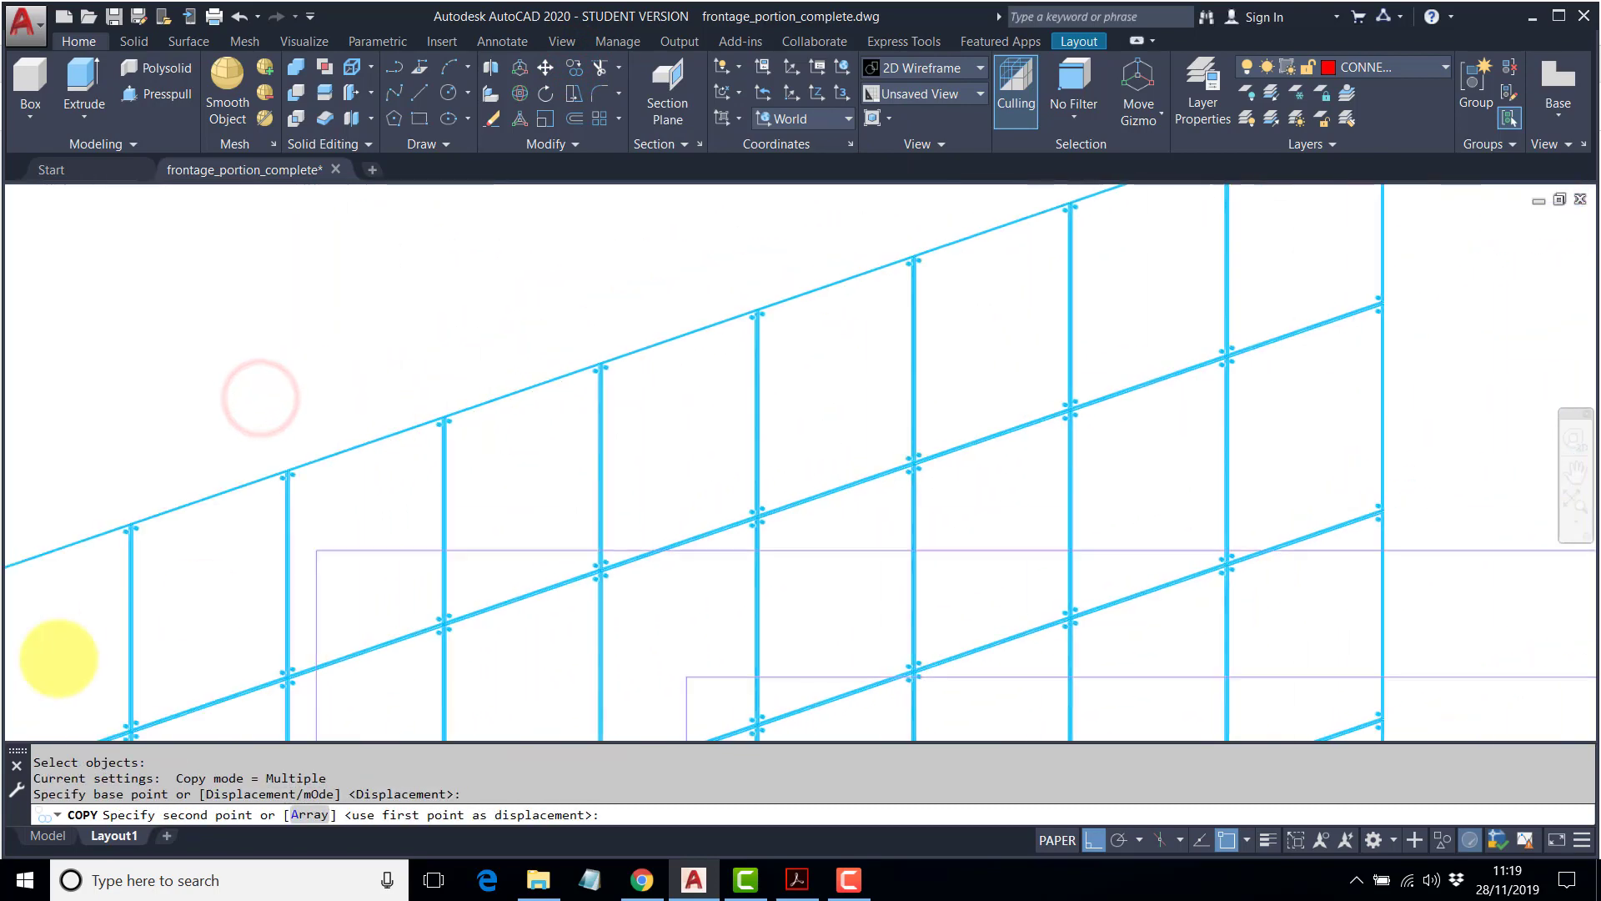
scroll(180, 534, up, 5)
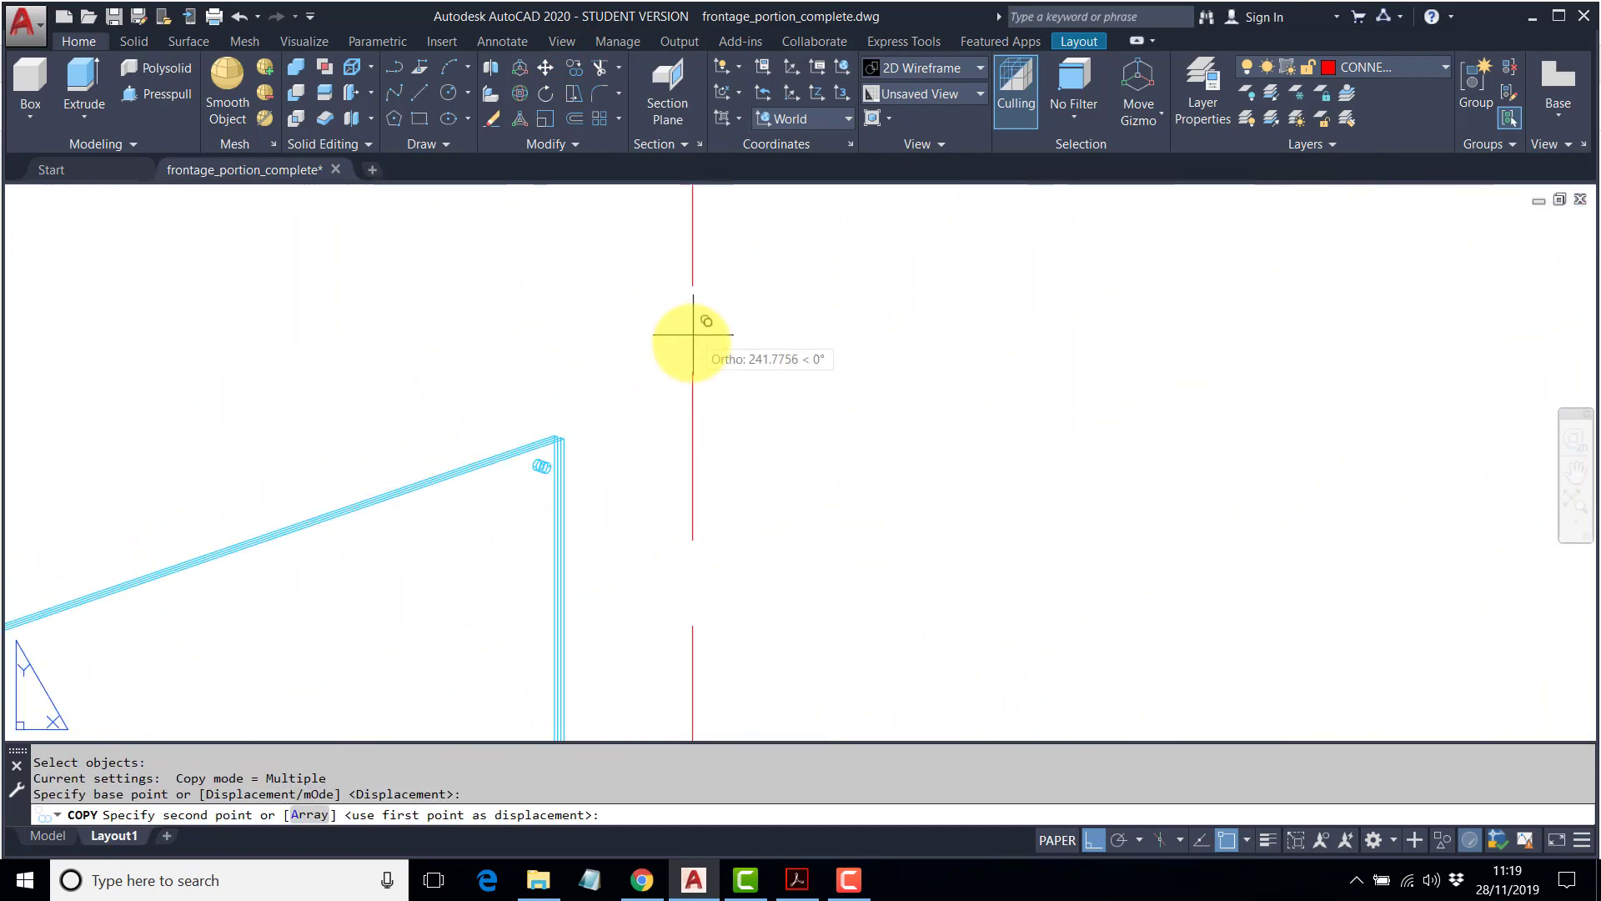
click(563, 440)
scroll(661, 447, down, 6)
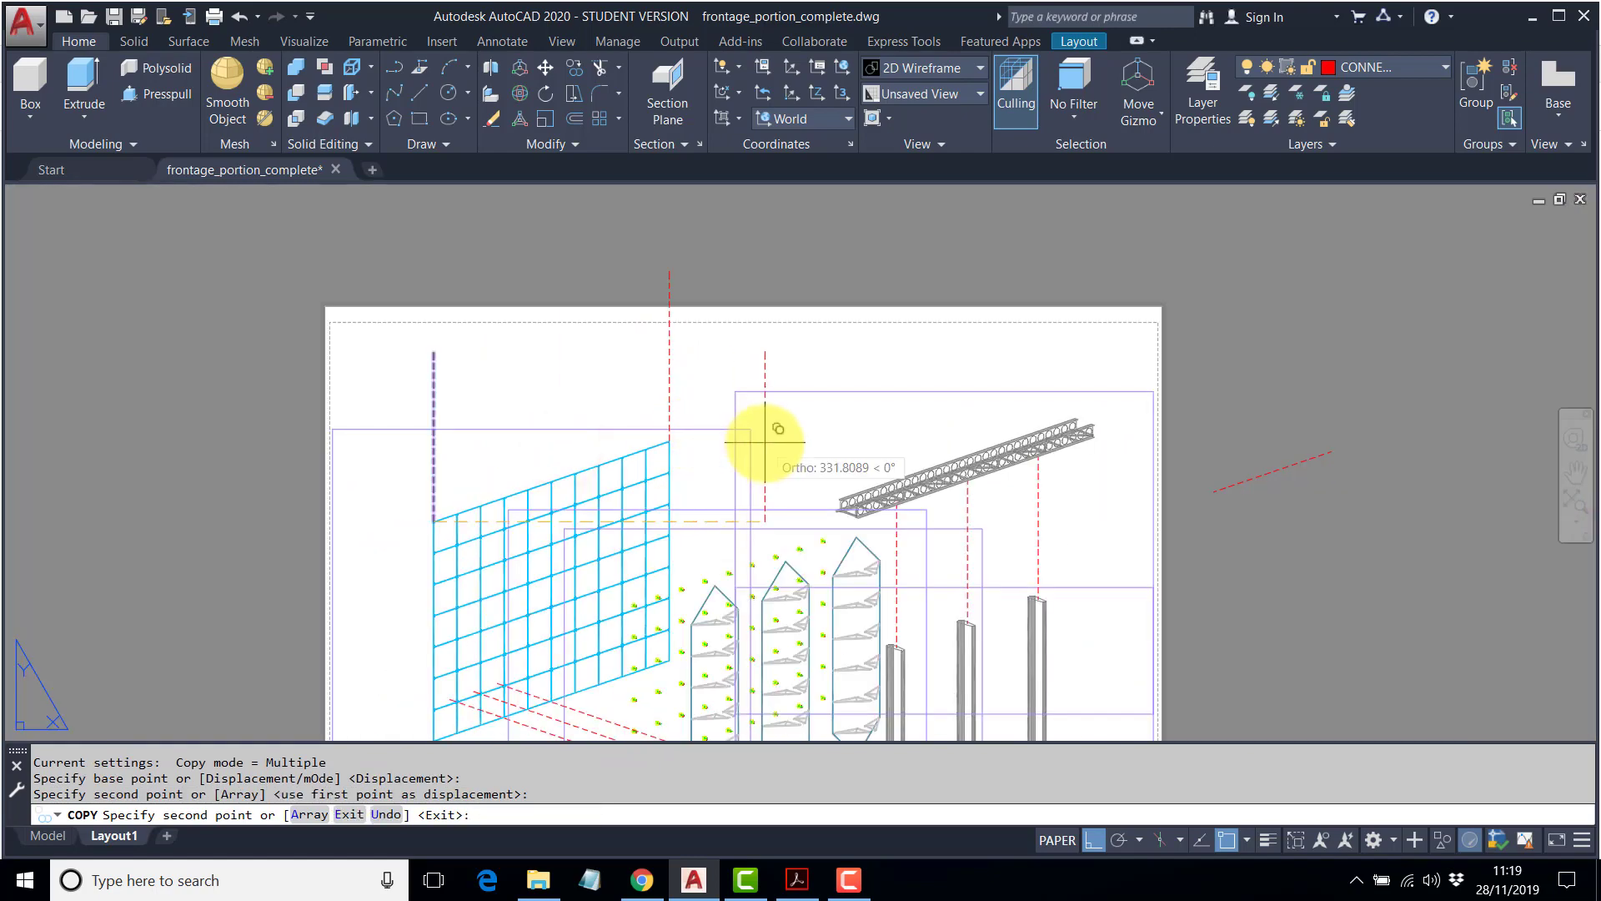
key(Return)
Copy the glass grid's left vertical line by its upper end to the lower corner of the truss's left end.
middle_drag(851, 440, 833, 388)
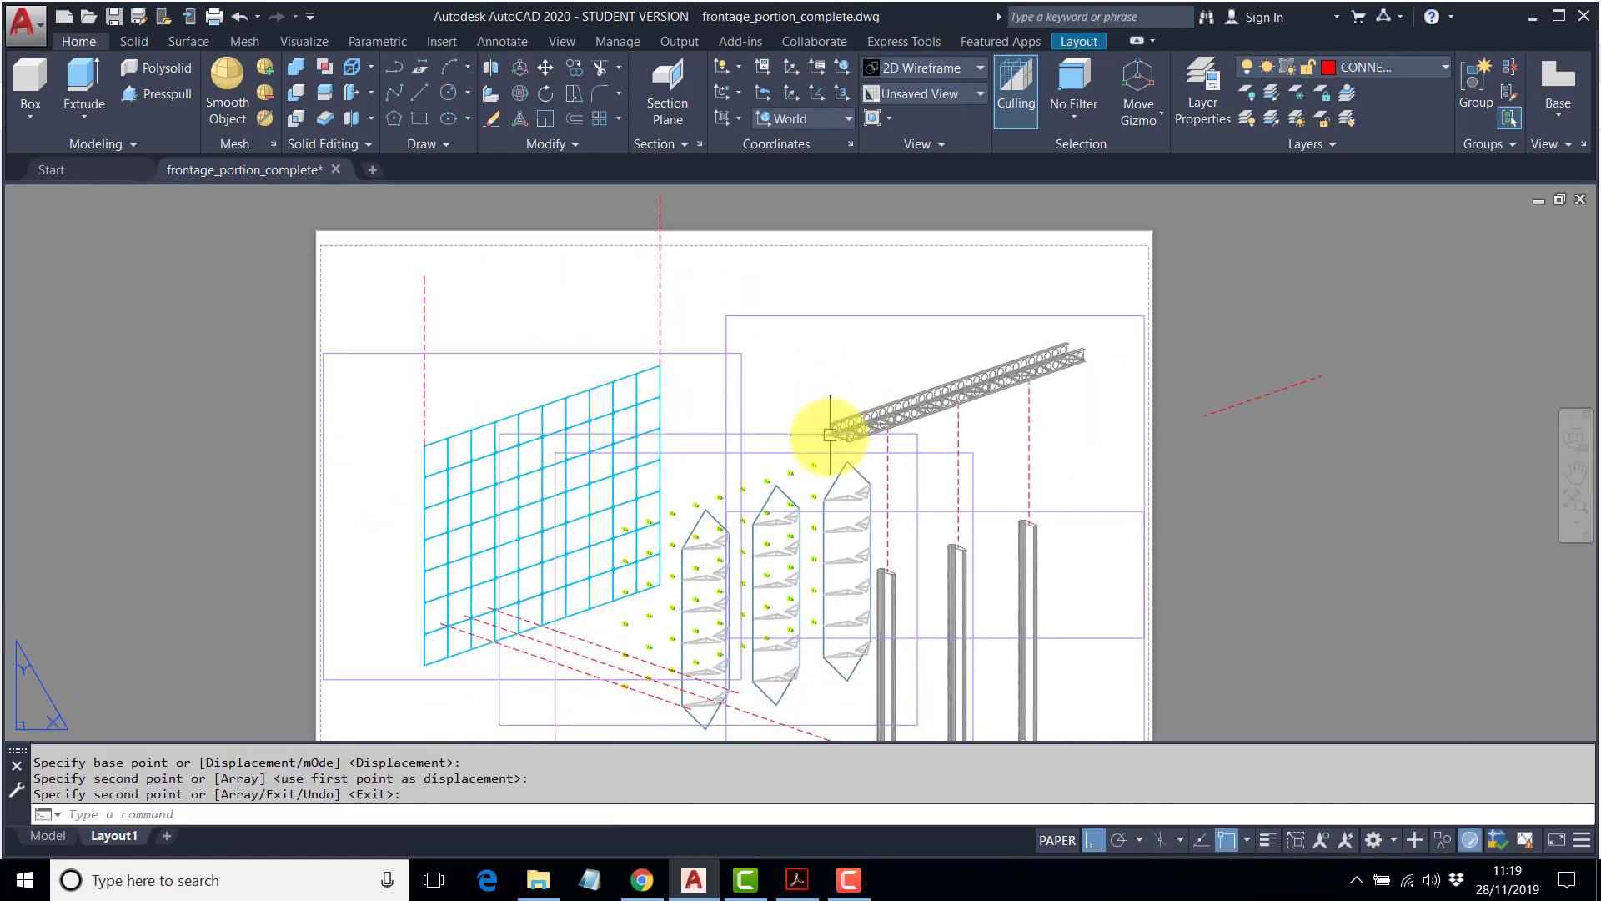
key(Return)
click(425, 296)
key(Return)
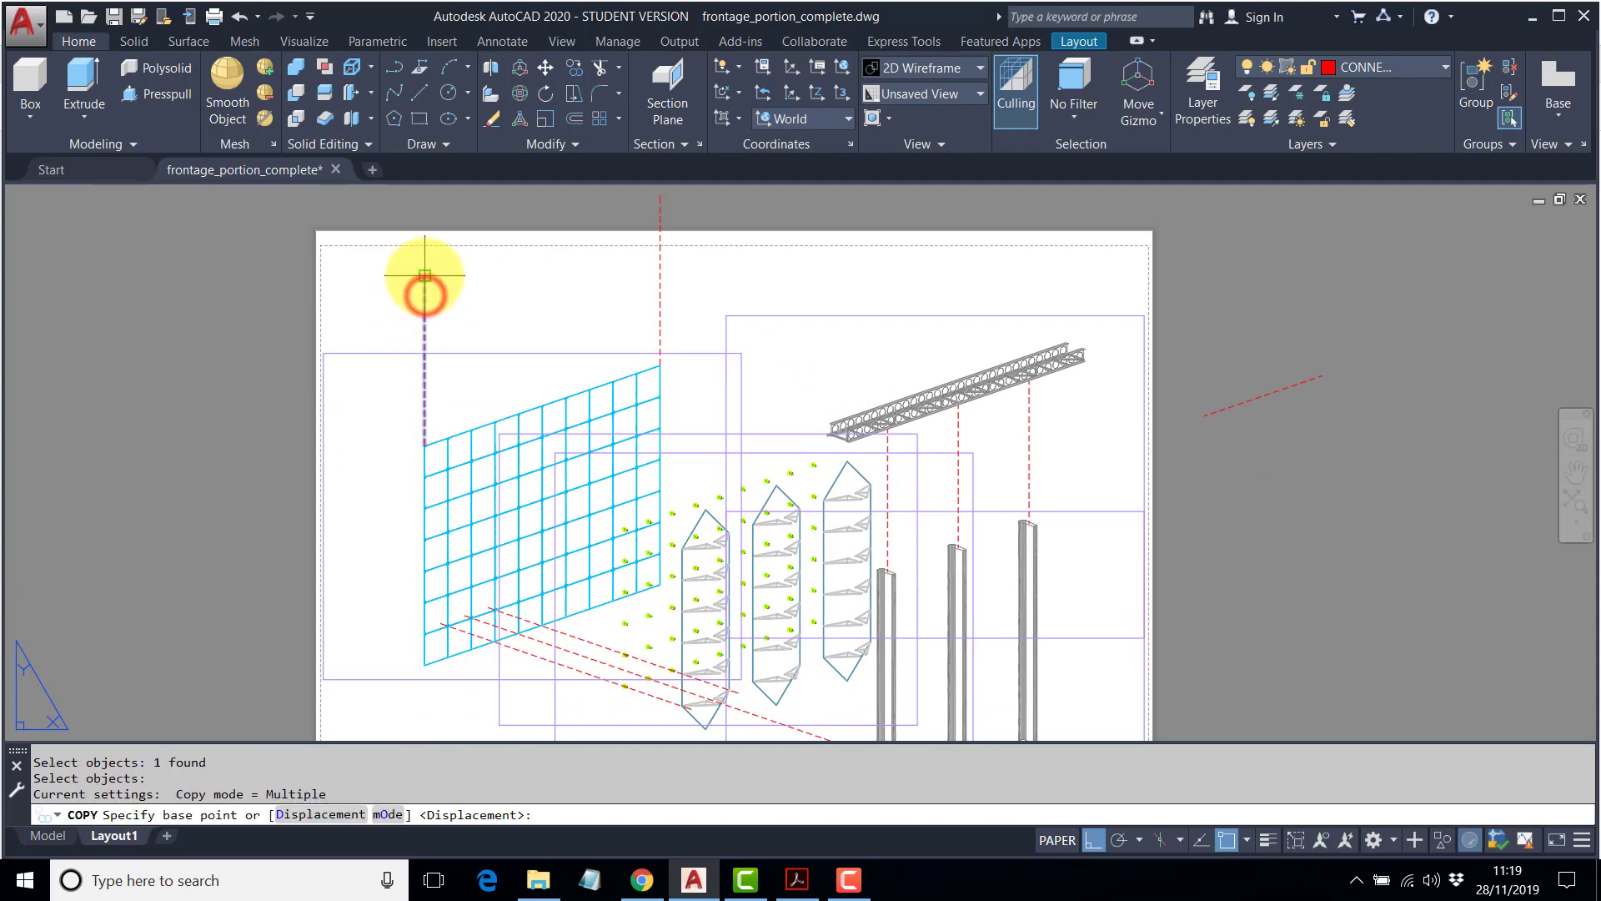
click(424, 275)
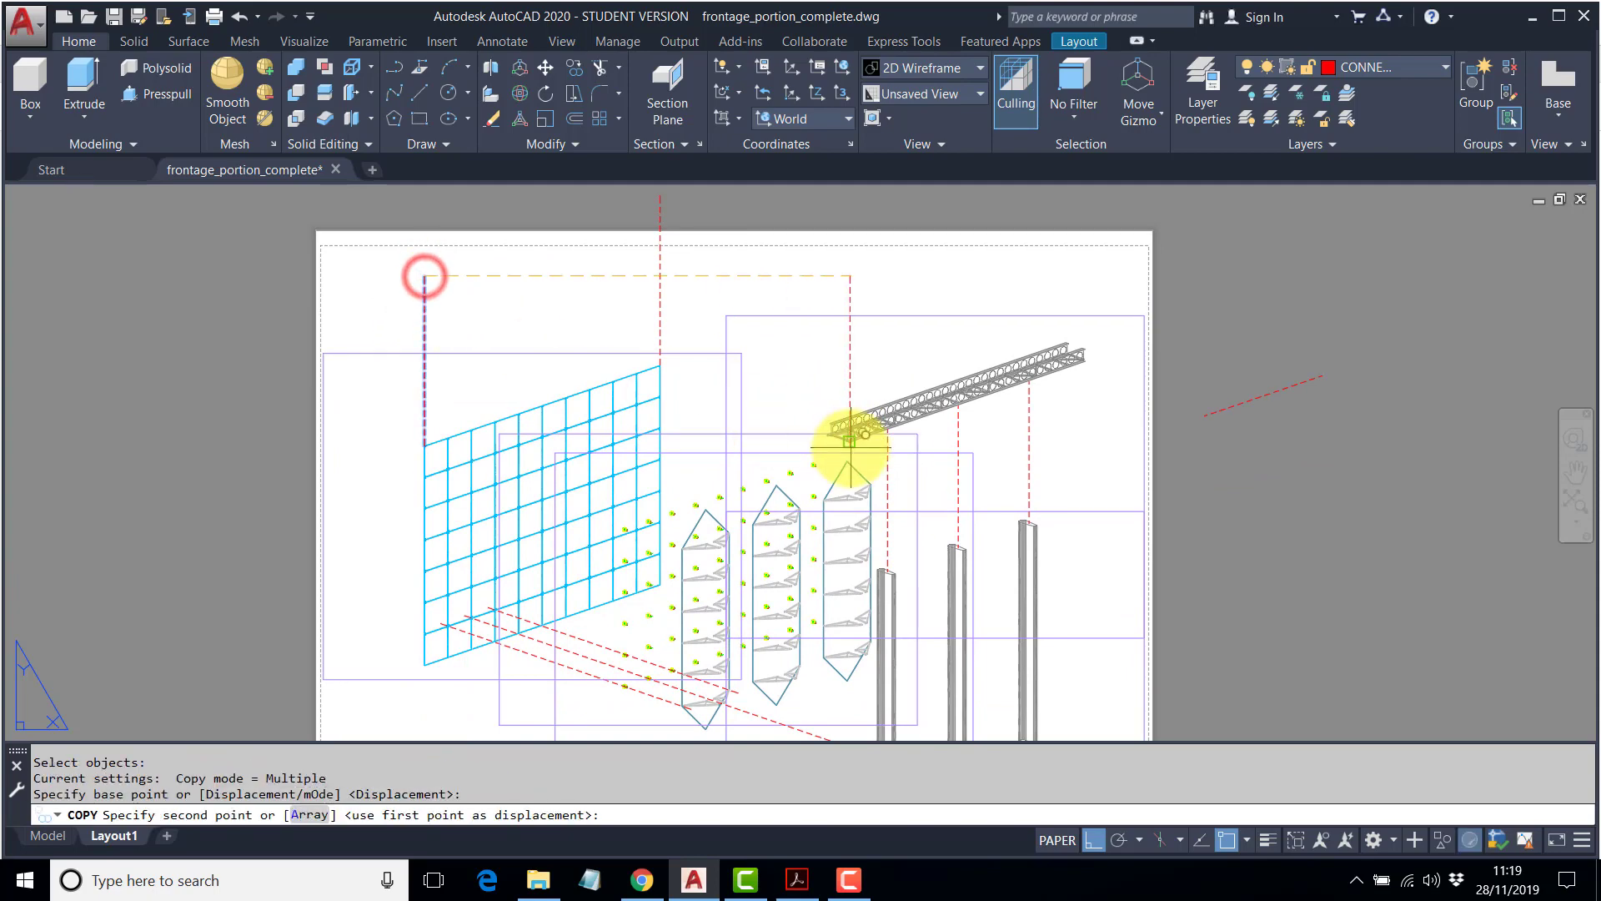
scroll(835, 433, up, 6)
scroll(807, 378, up, 2)
middle_drag(751, 315, 714, 447)
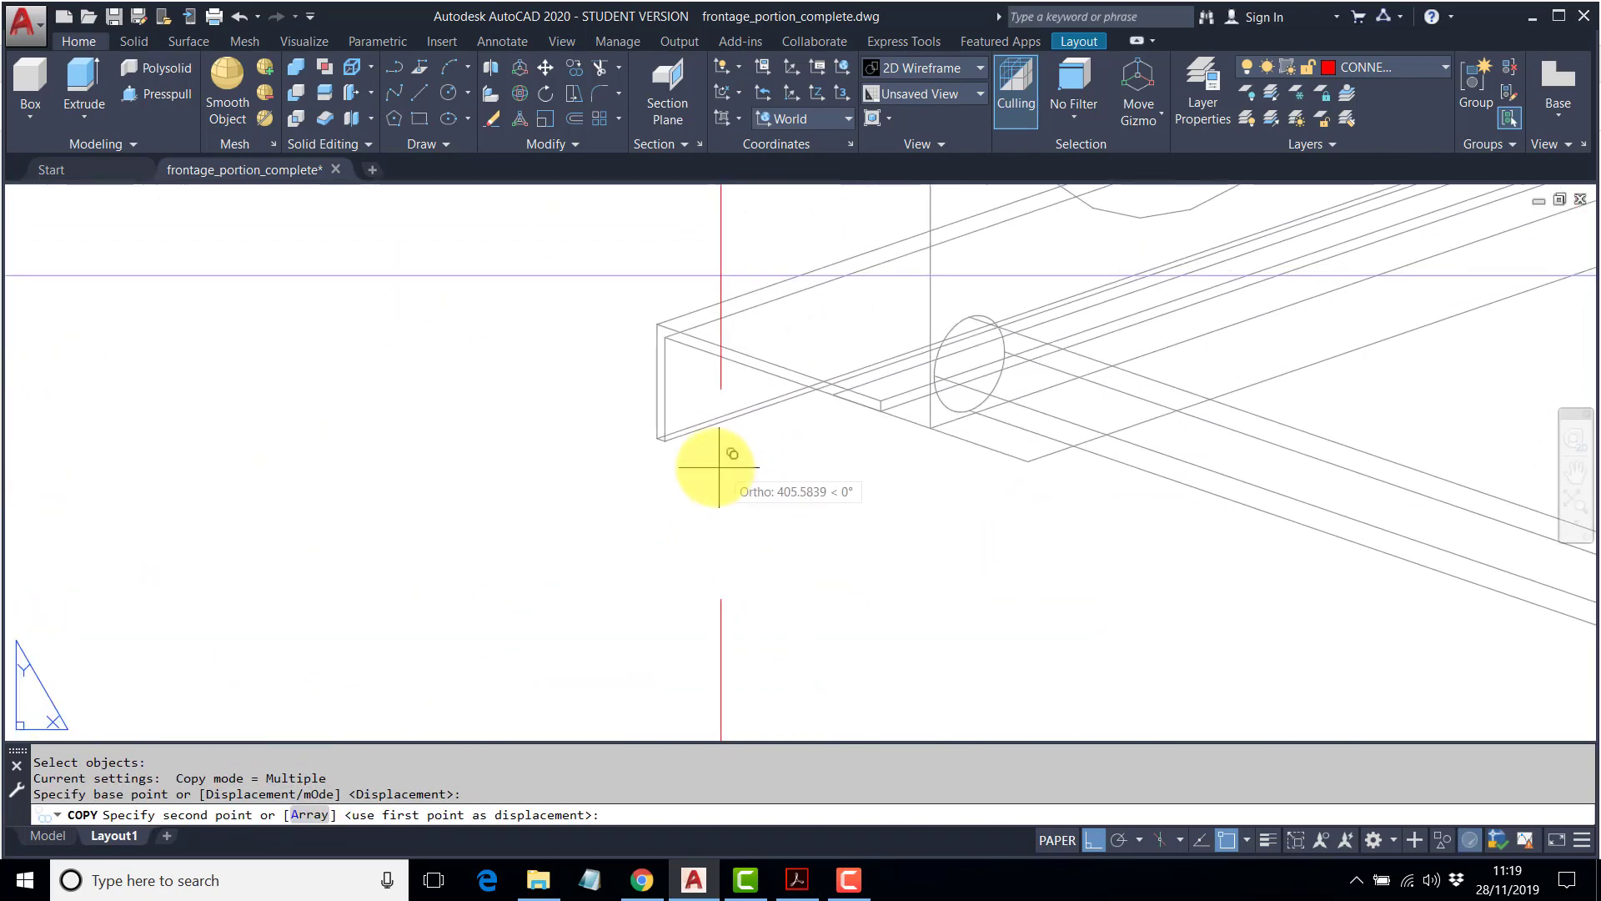
click(663, 446)
Place another copy of the vertical line so it hangs from the matching corner at the truss's right end.
scroll(762, 476, down, 6)
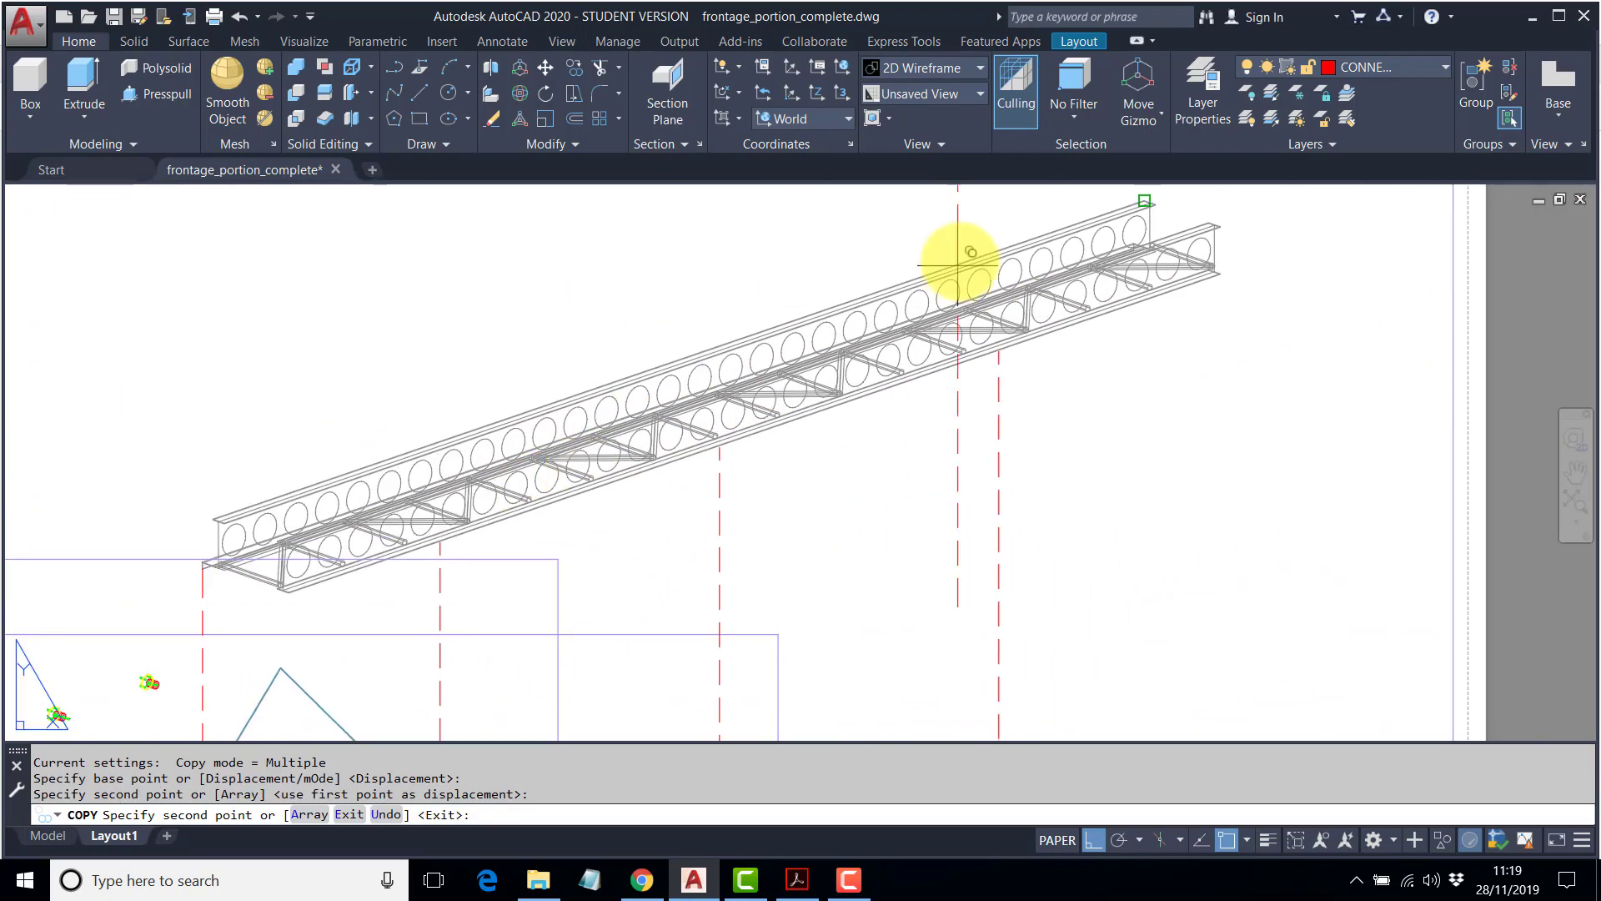
scroll(991, 375, up, 6)
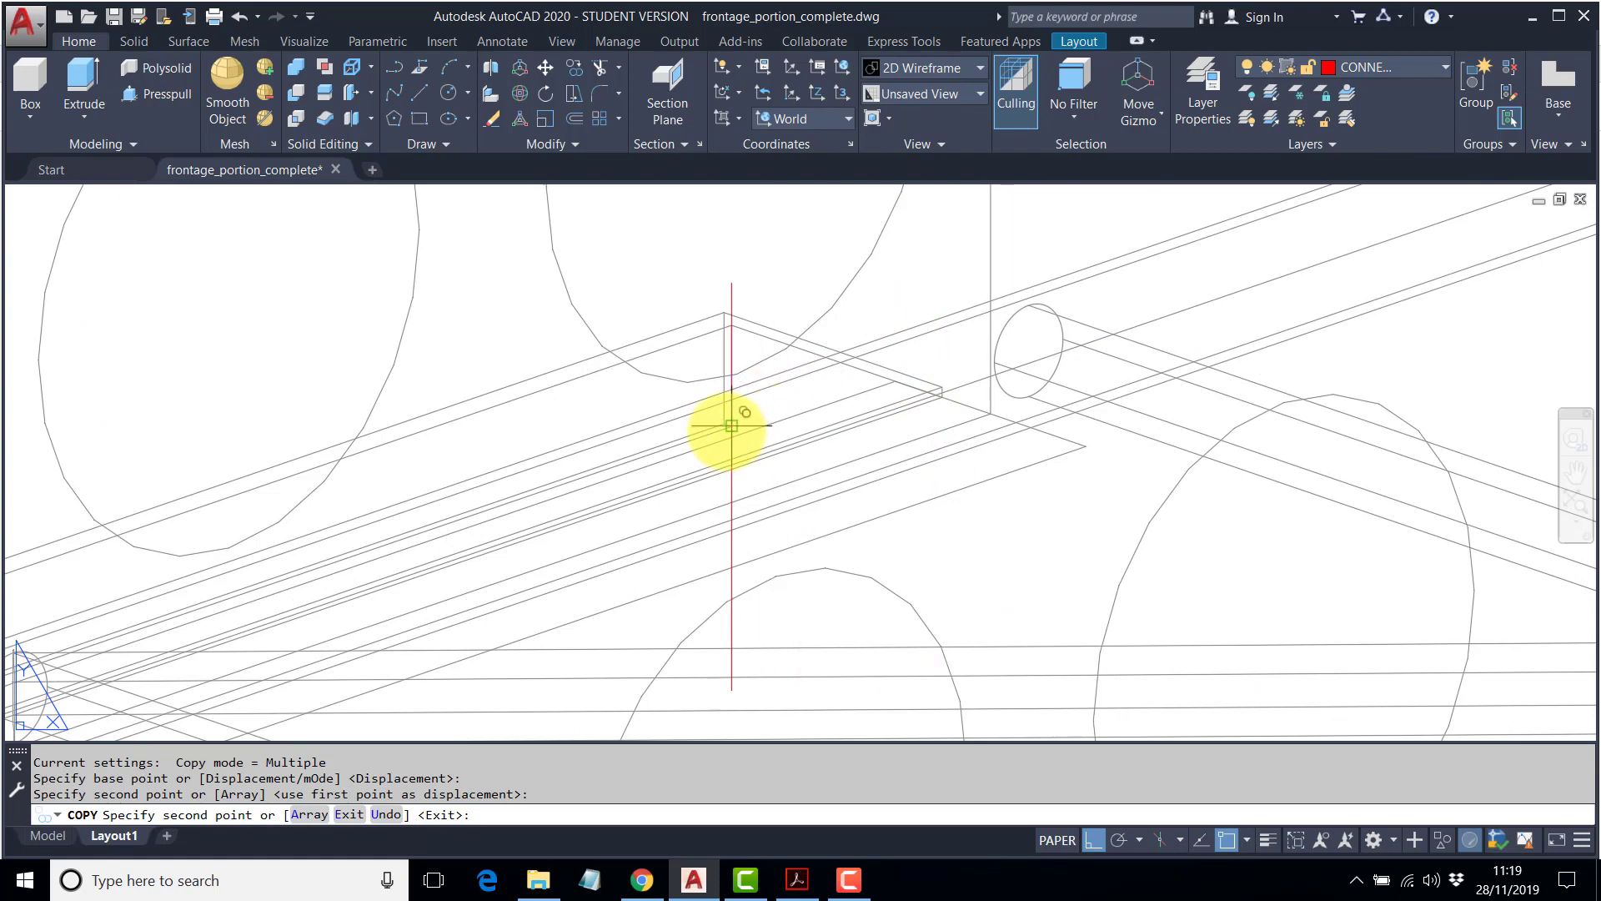
click(727, 431)
scroll(733, 428, down, 8)
key(Return)
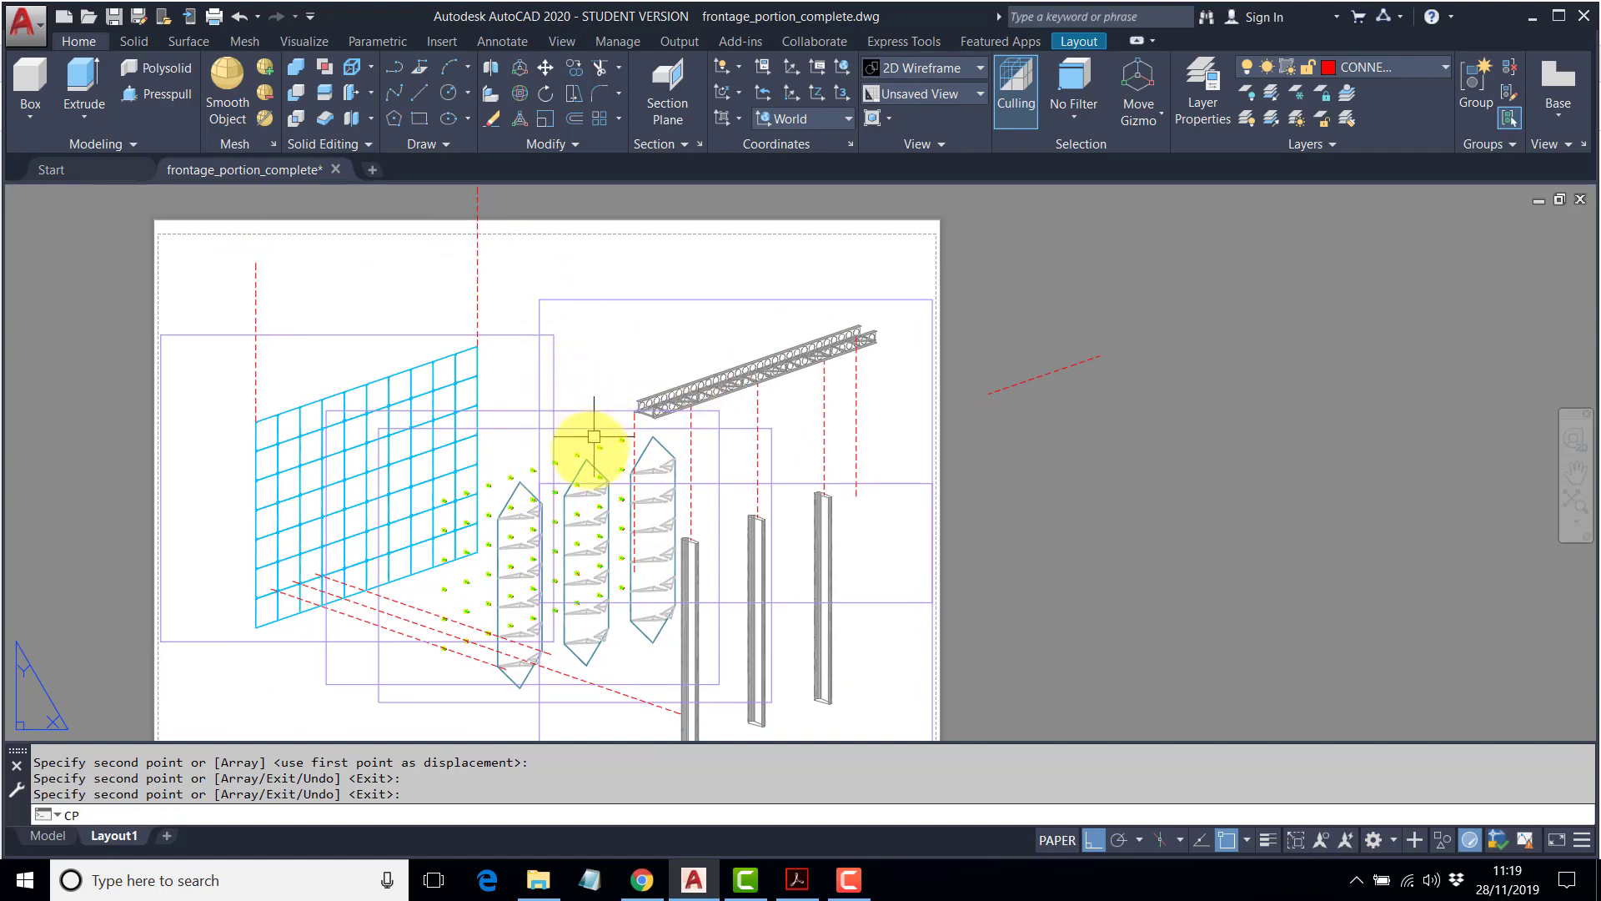
With ortho off, copy the long slanted connection line up between the verticals at the glass's right corner and the truss's right end.
key(Return)
click(410, 620)
key(Return)
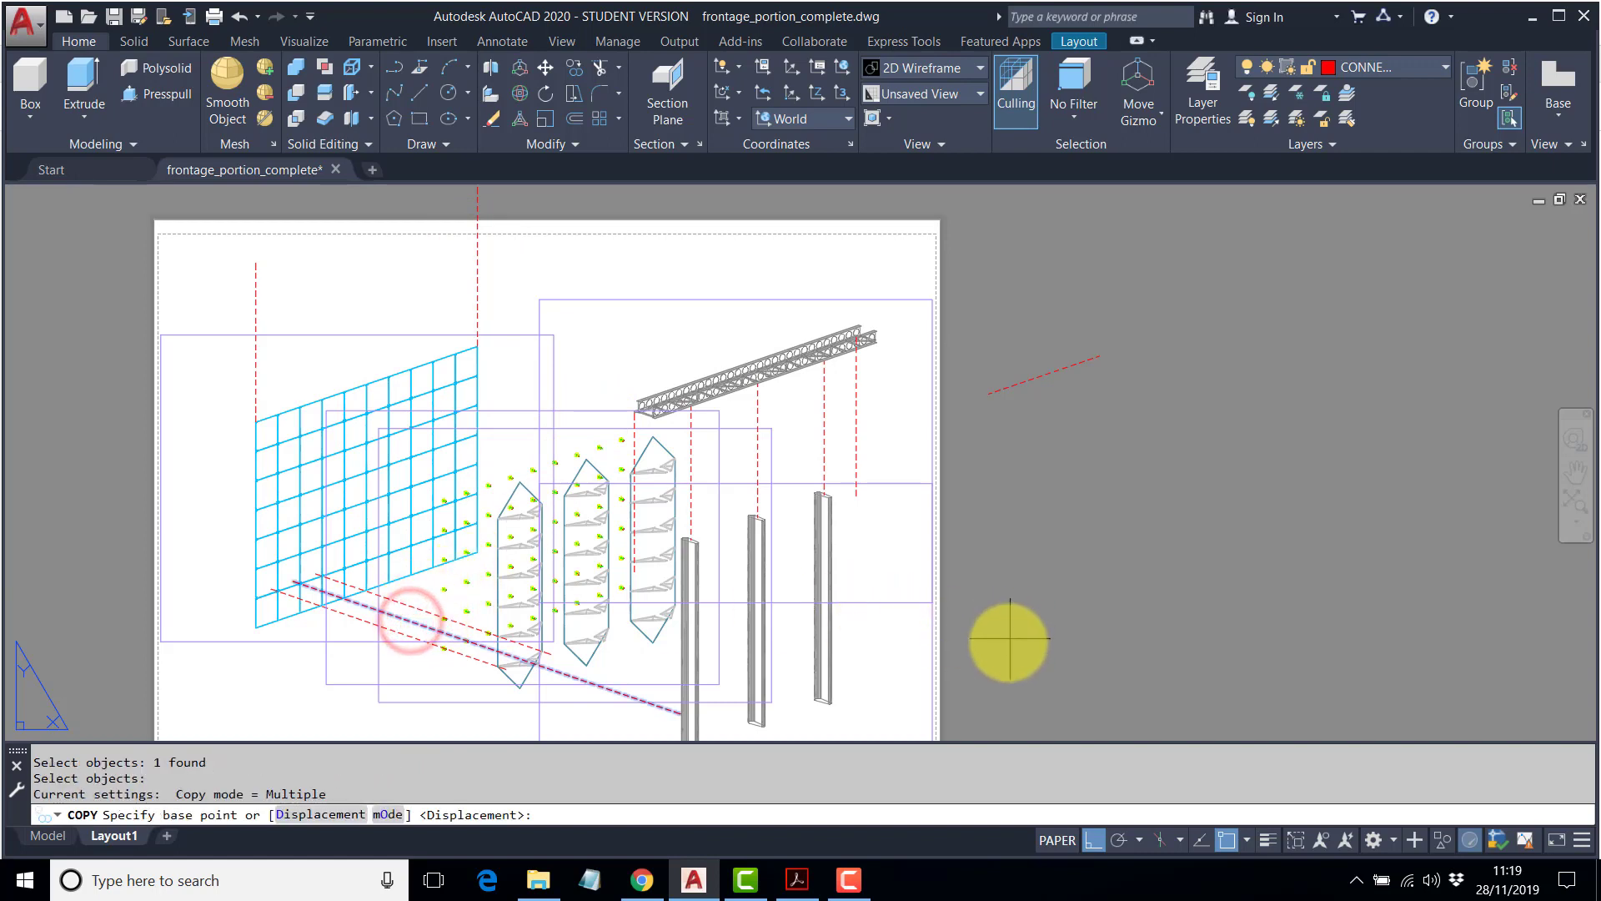
click(1008, 668)
key(F8)
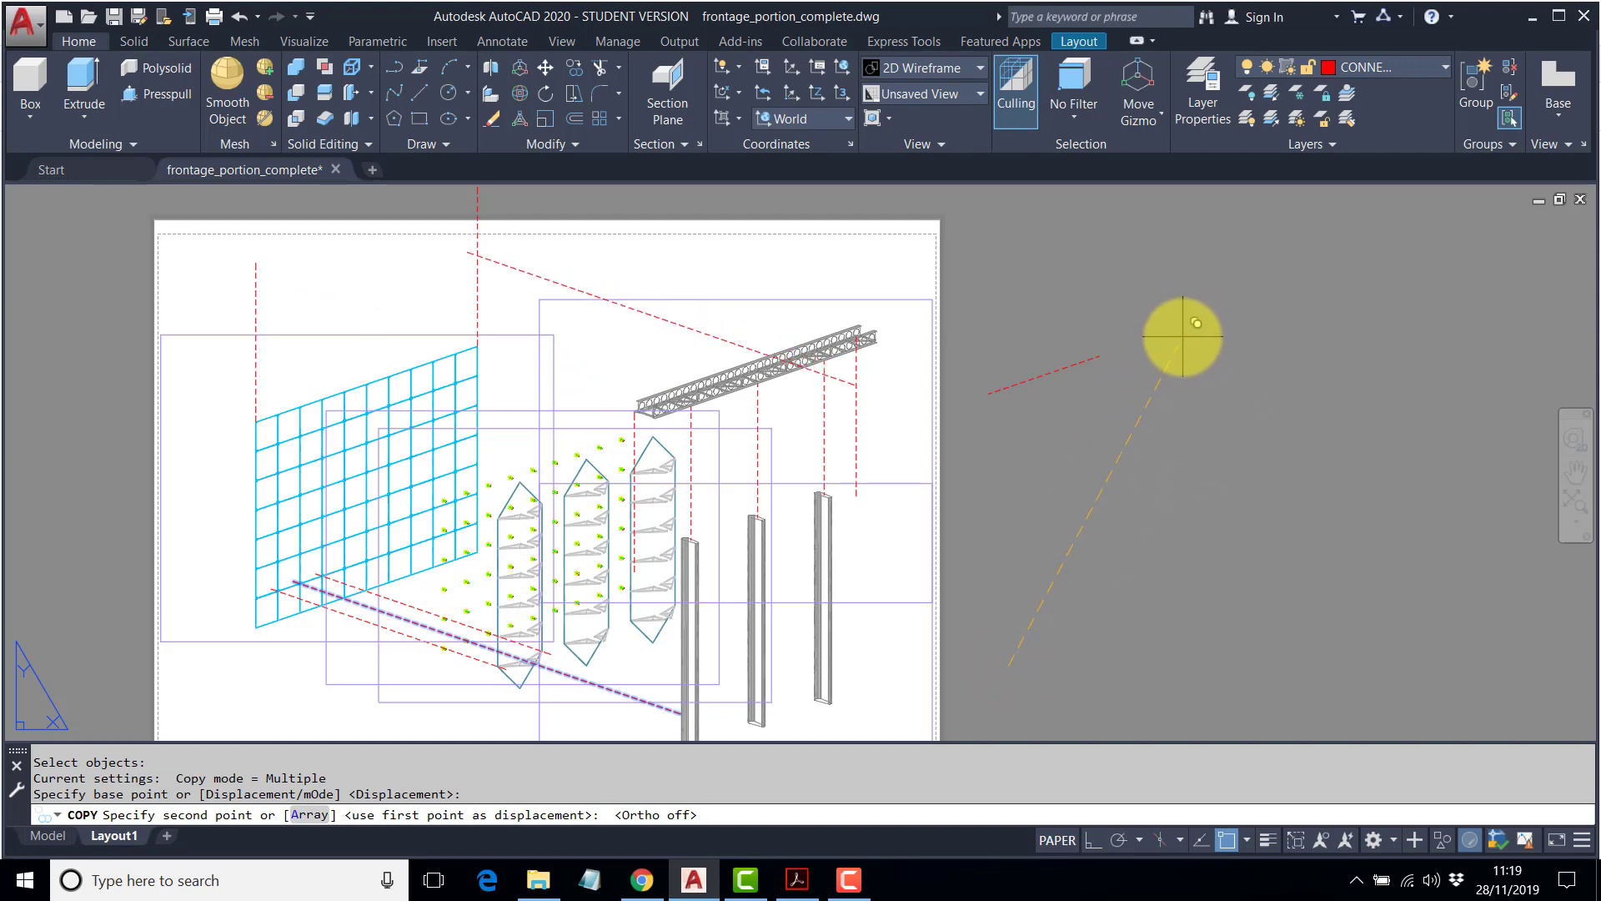
click(1186, 342)
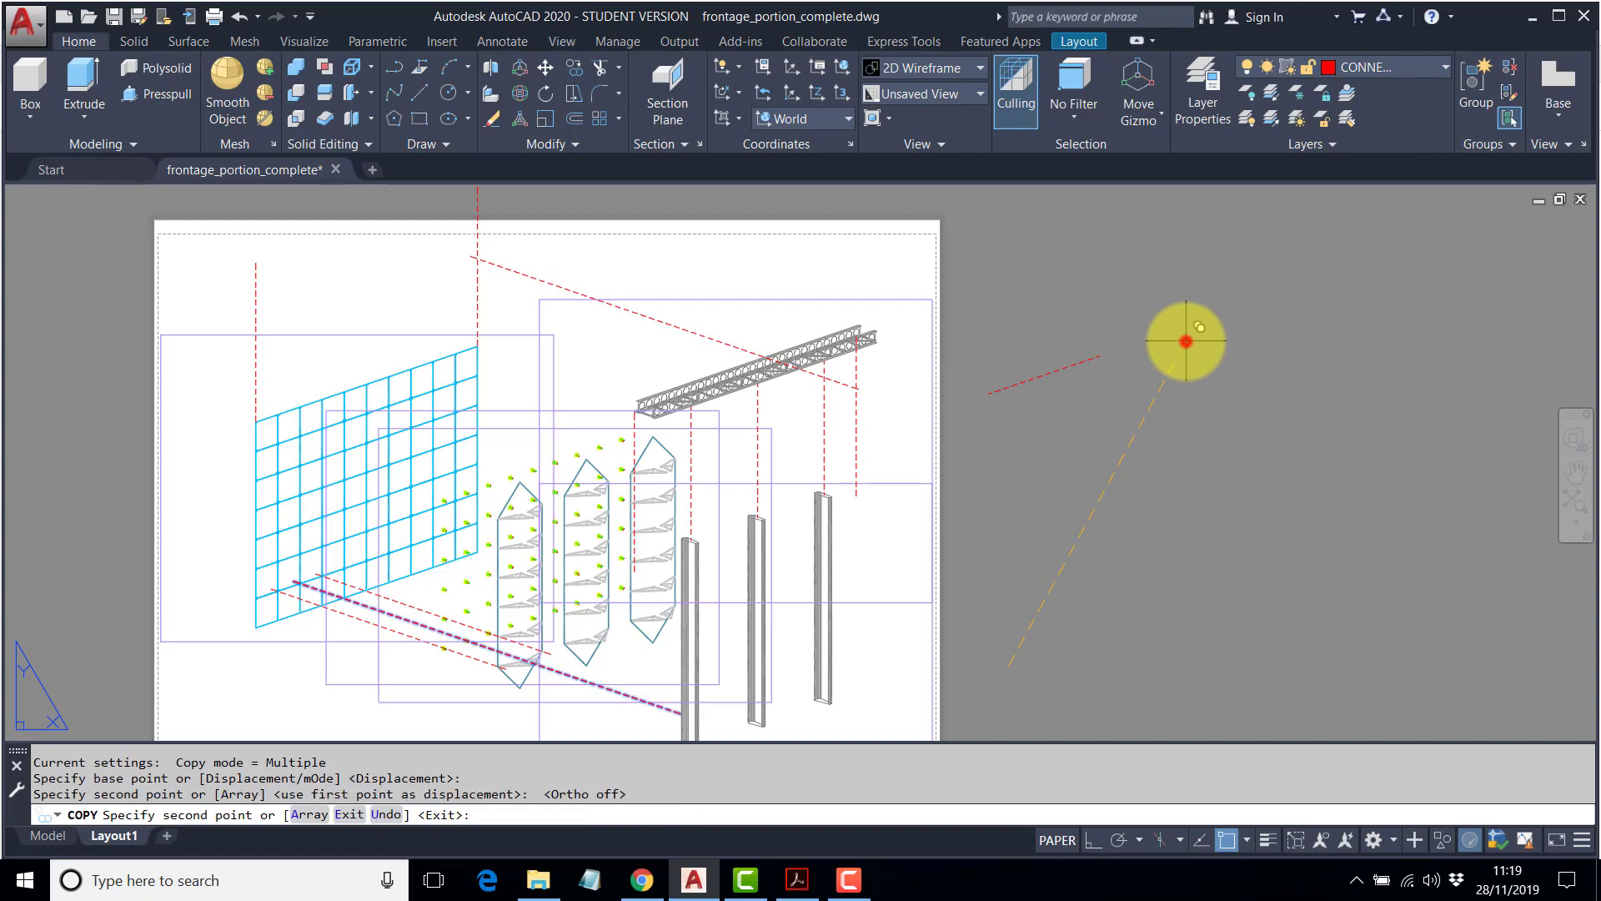
key(Return)
Fillet the copied slanted line at radius 0 with the vertical lines at the truss's right end and the glass's right corner.
scroll(848, 375, up, 7)
text(f)
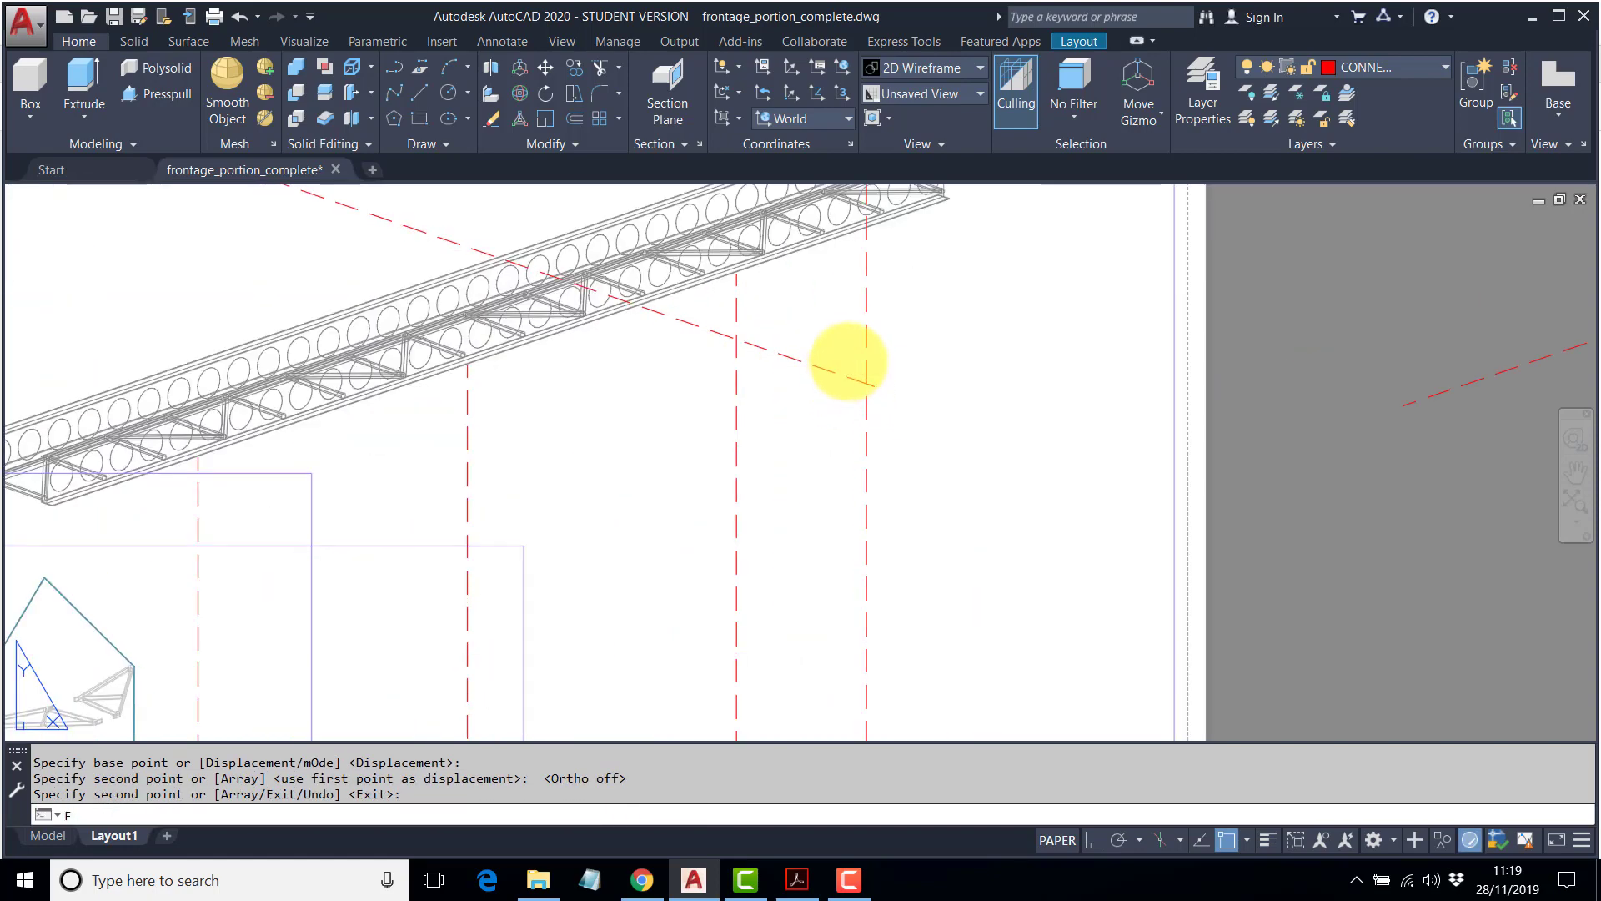
key(Return)
click(851, 378)
click(868, 349)
scroll(626, 314, down, 5)
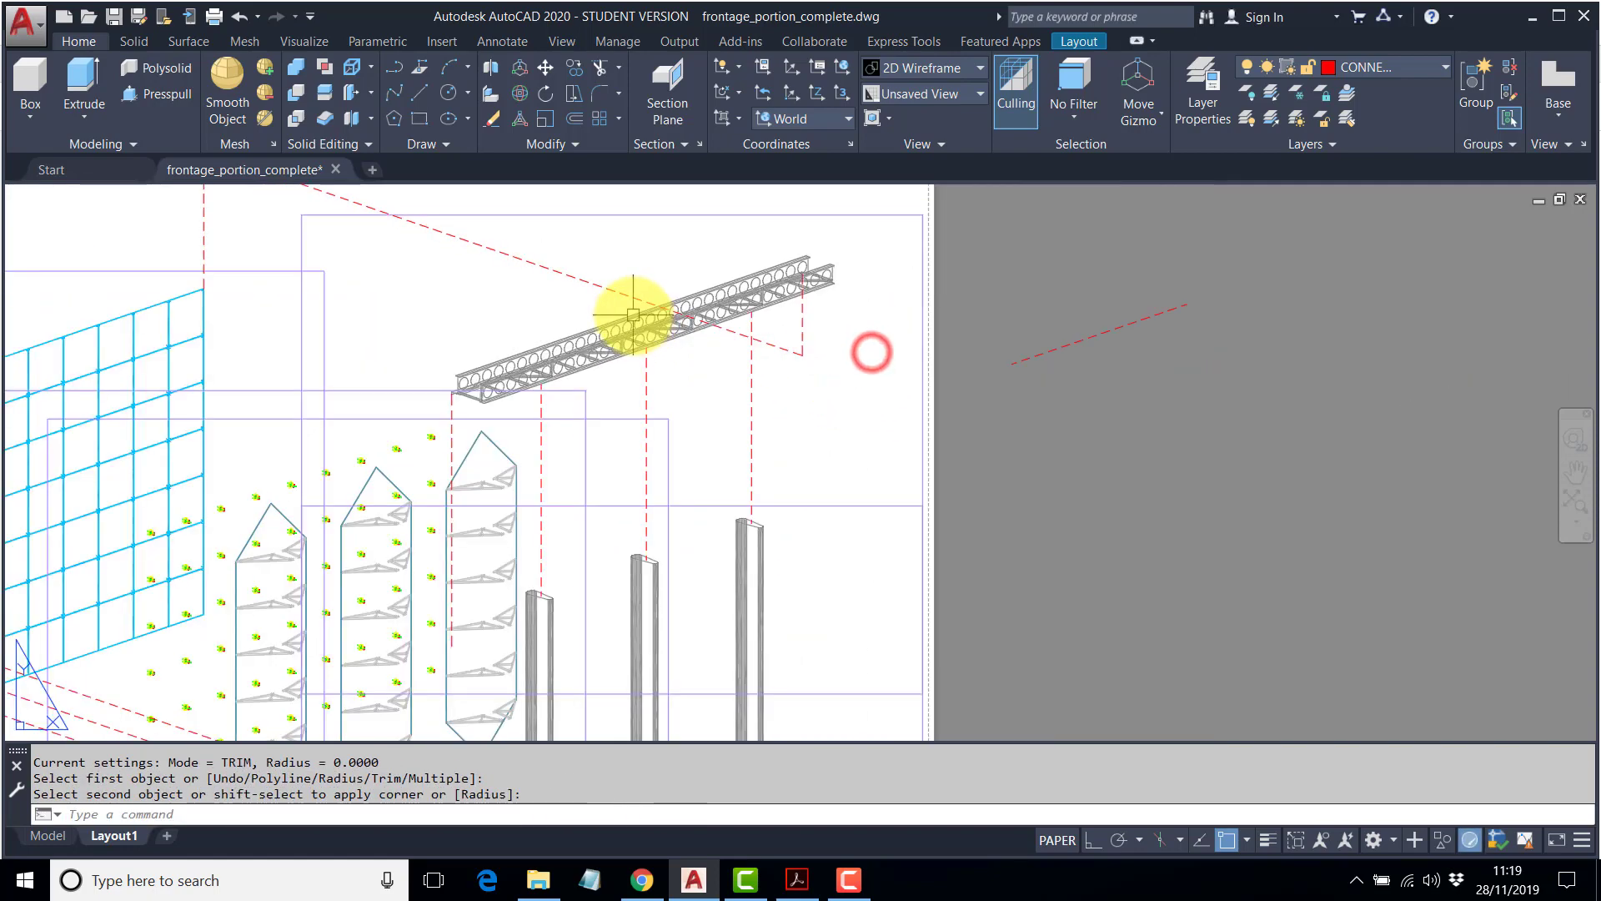
key(Return)
click(497, 312)
click(467, 343)
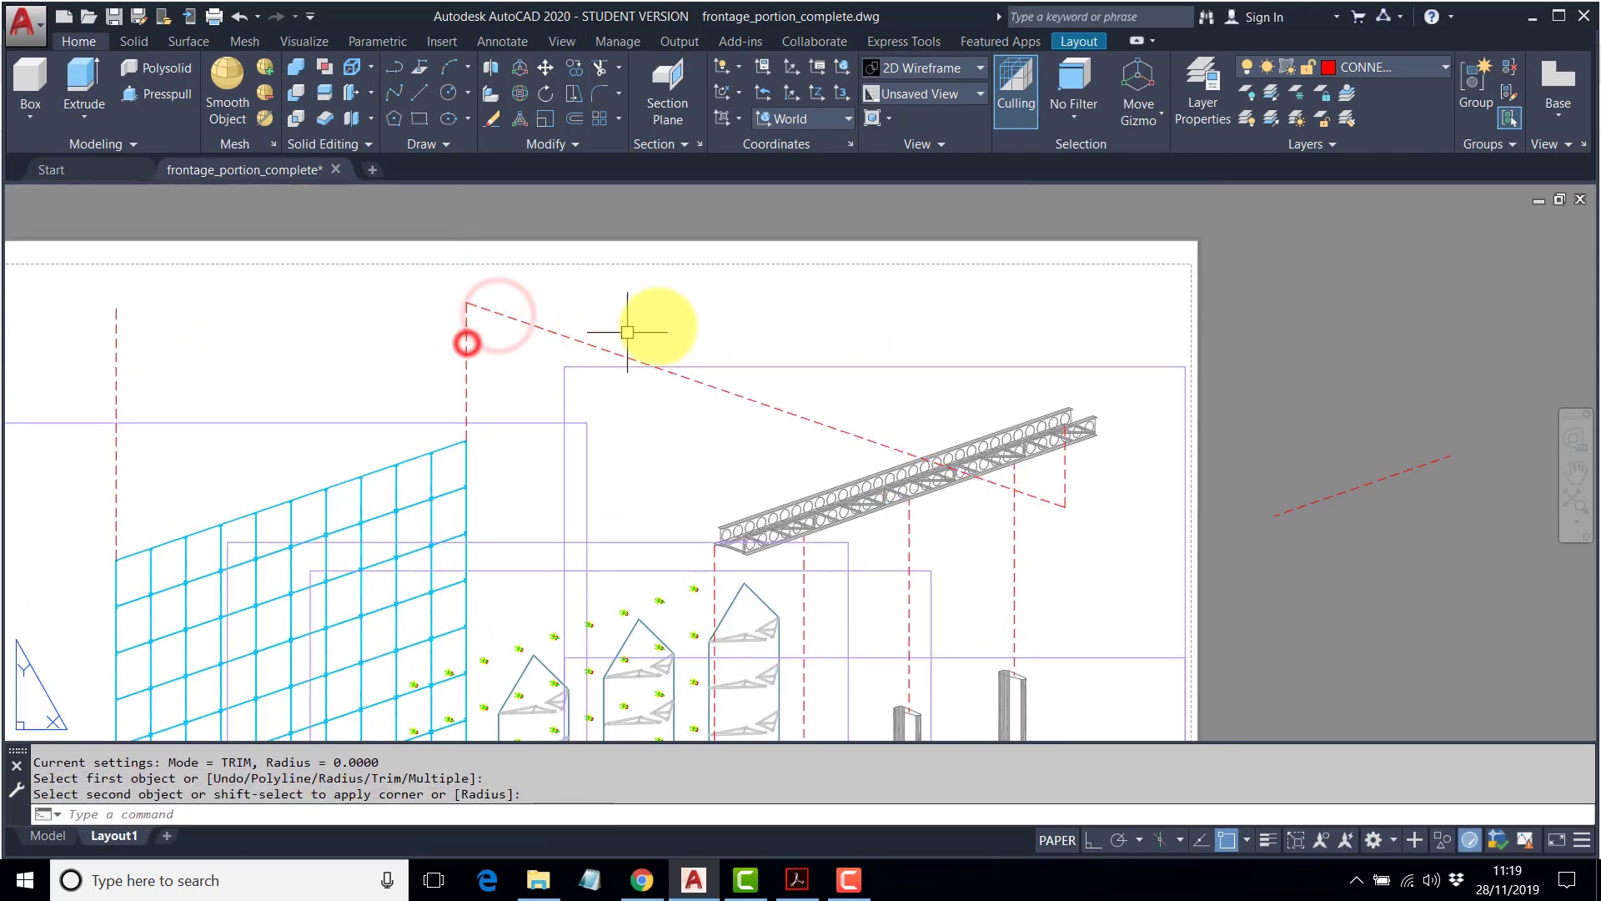
middle_drag(688, 328, 815, 288)
key(Escape)
key(Escape)
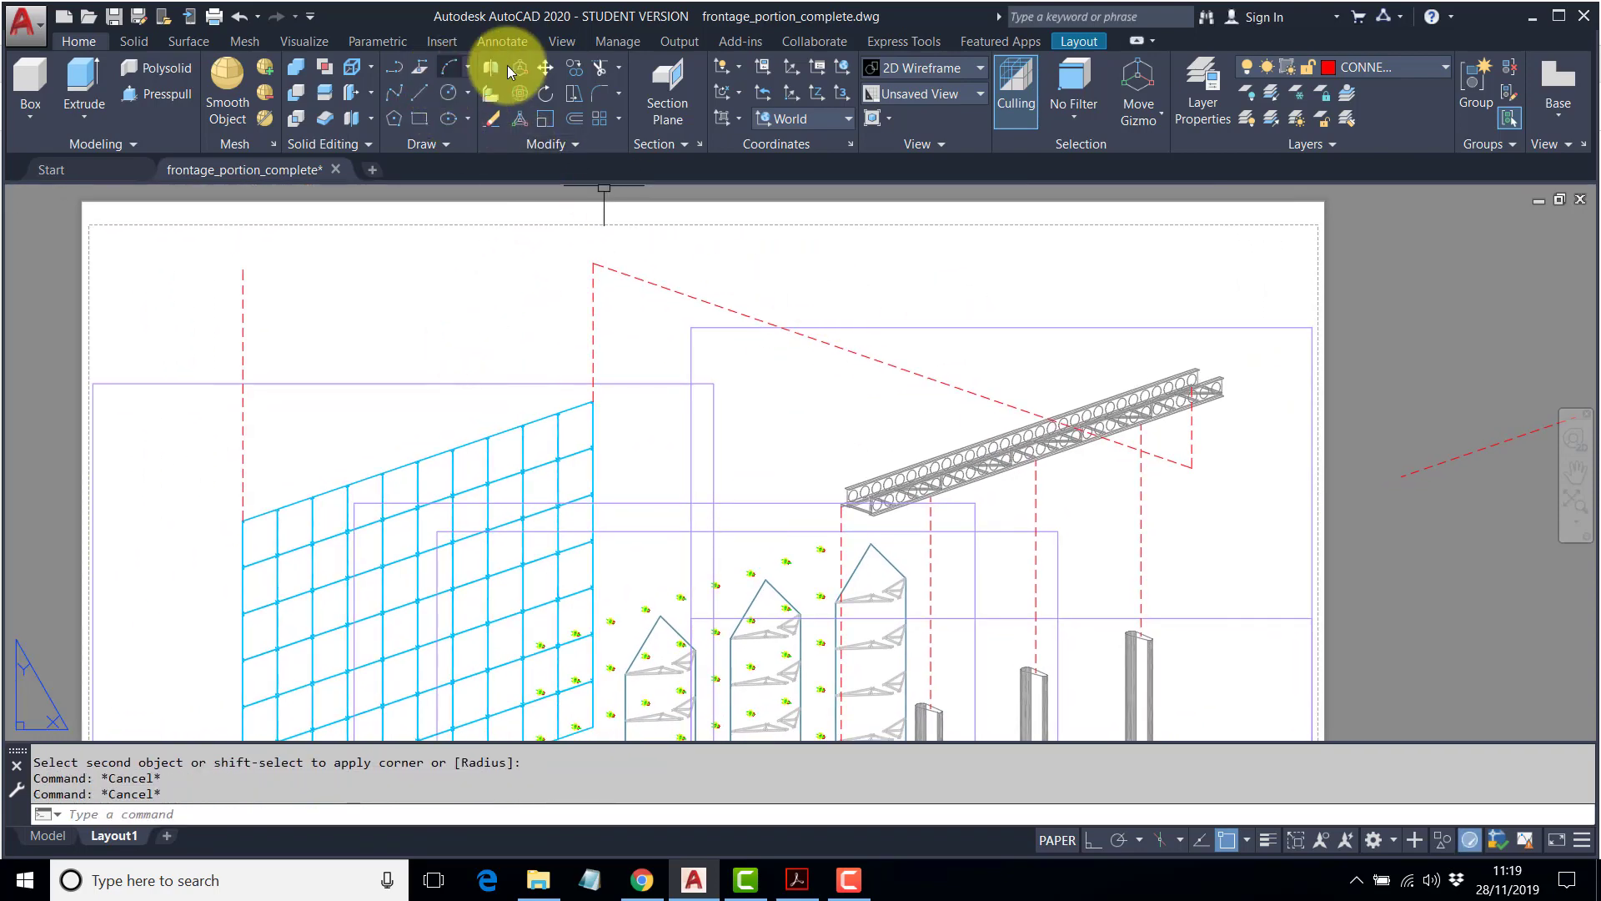
Copy the upper slanted connection line from the glass's upper right corner to its upper left corner.
click(574, 68)
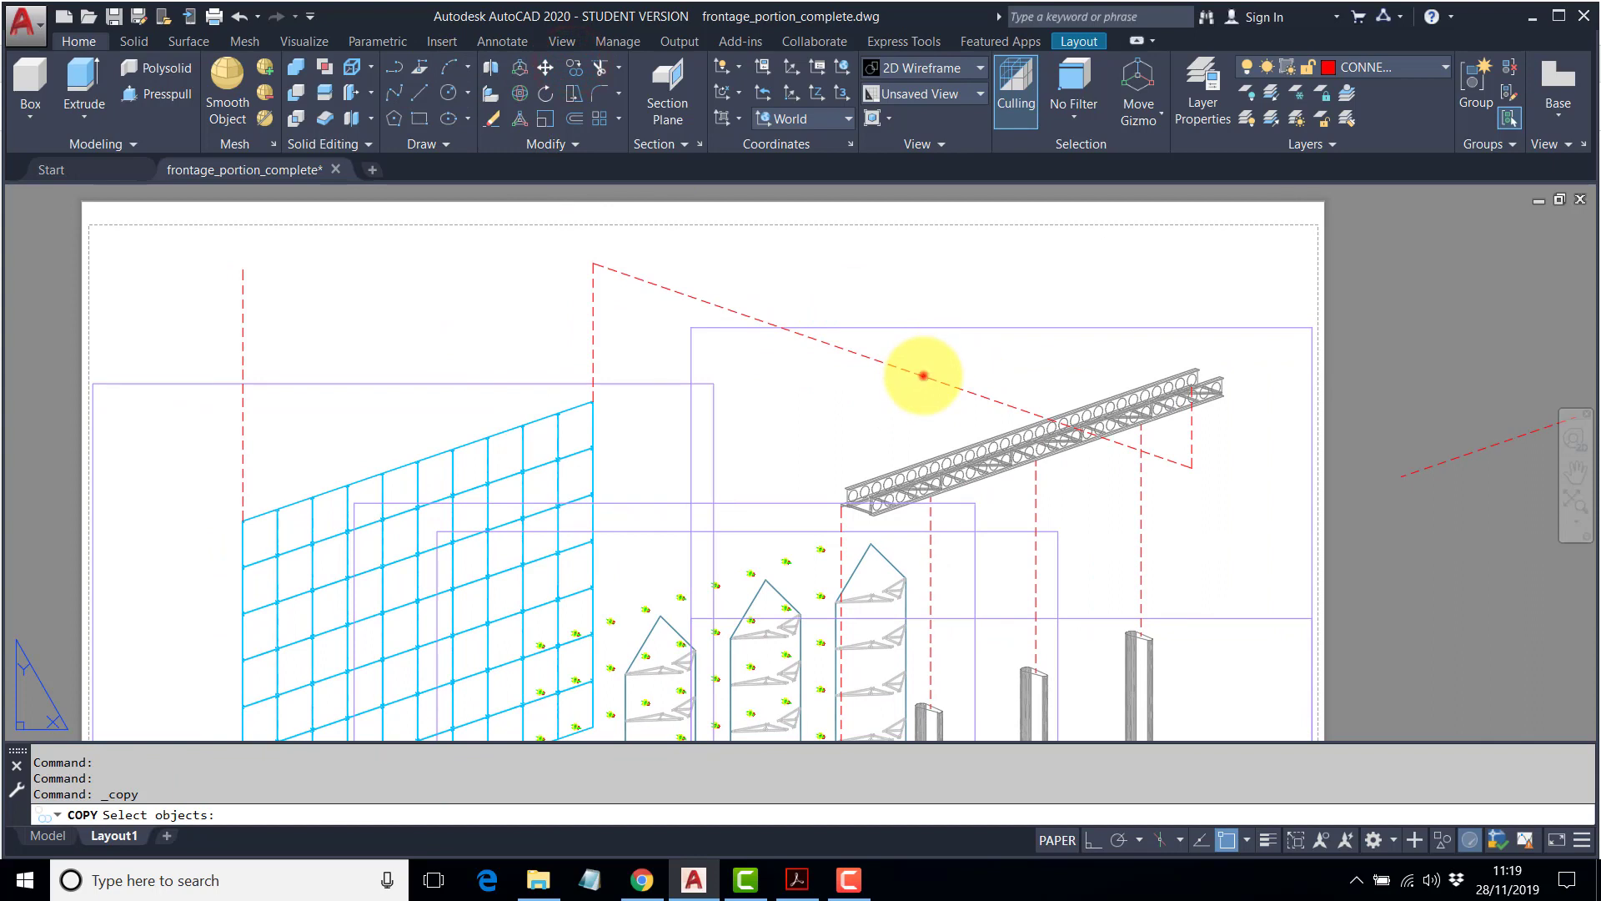
click(924, 375)
key(Return)
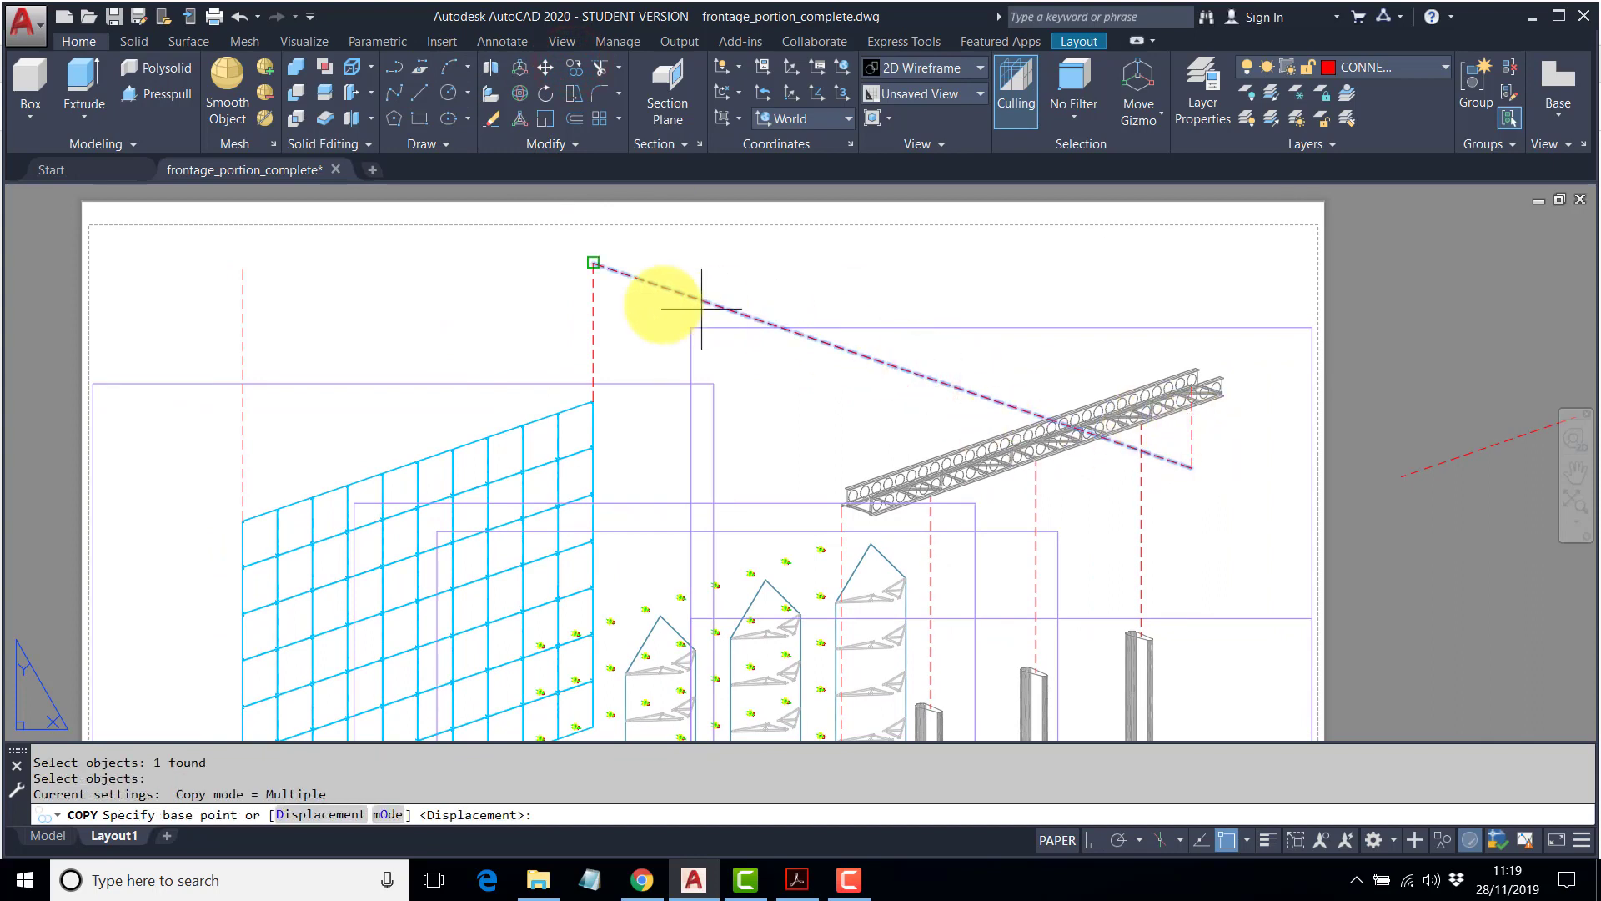
click(591, 349)
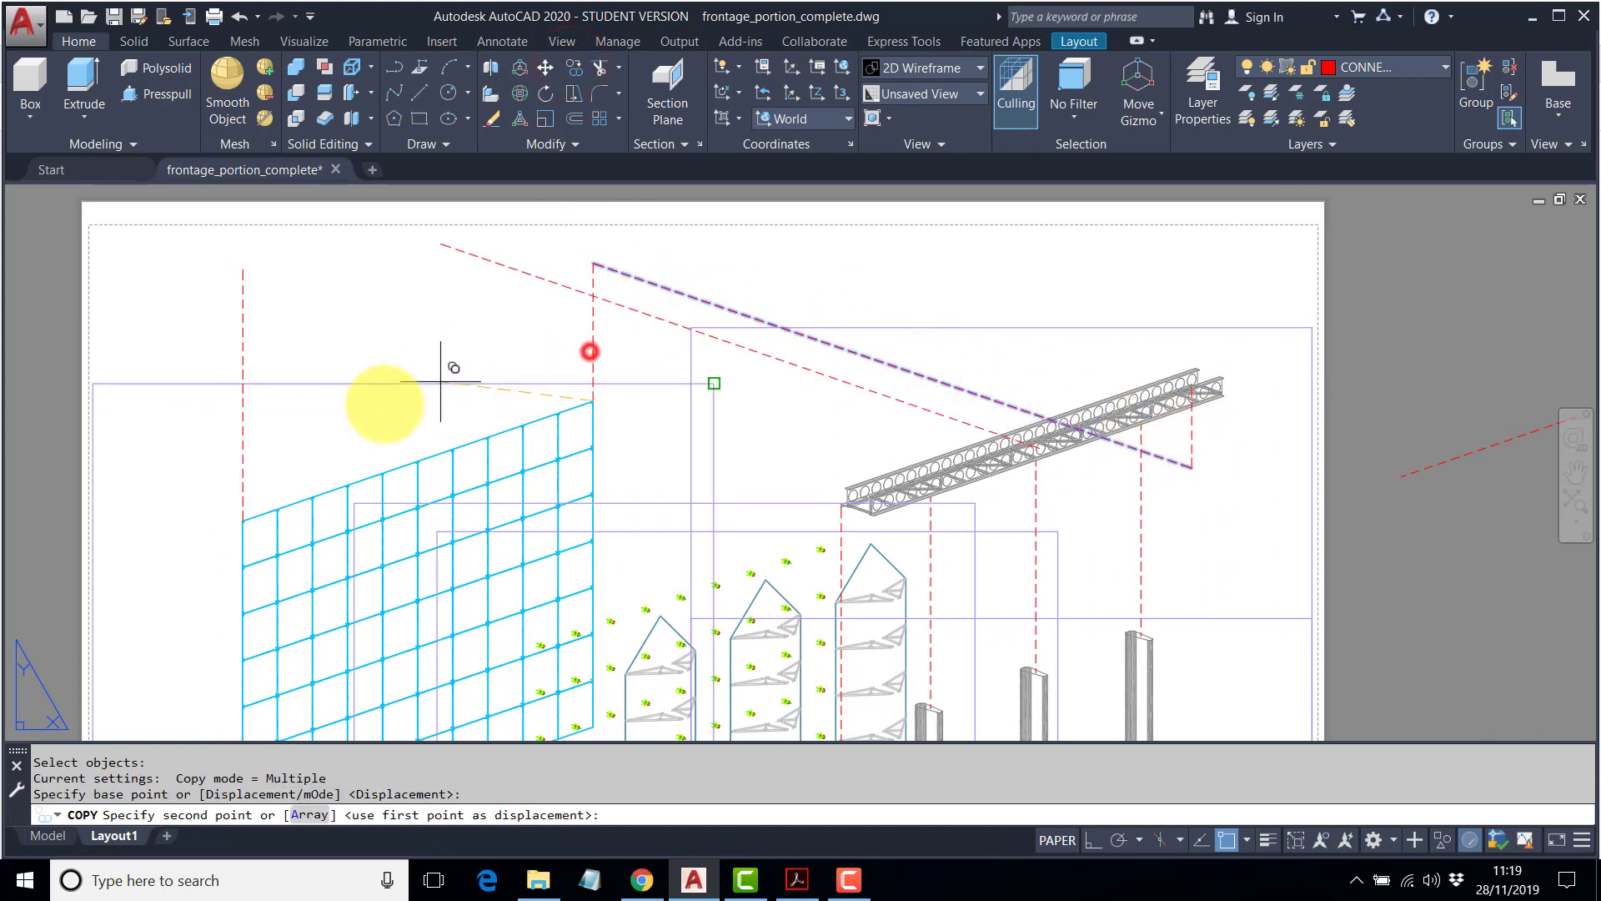
click(240, 479)
key(Return)
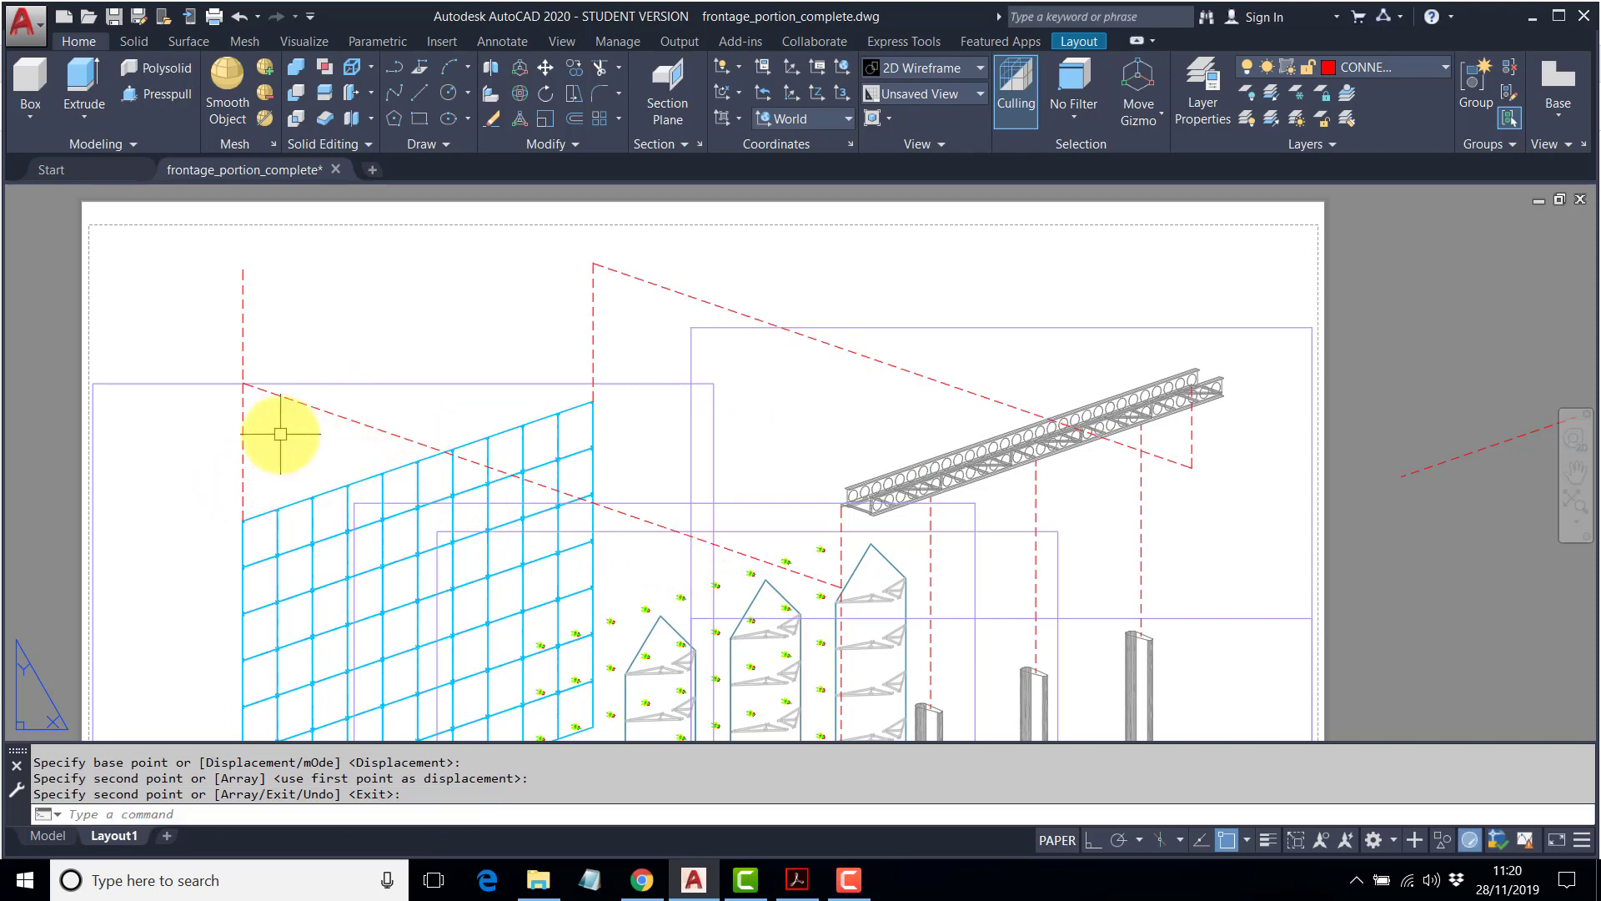
Fillet the copied slanted line at radius 0 with the verticals at the glass's left corner and the truss's left end.
text(f)
key(Return)
click(268, 395)
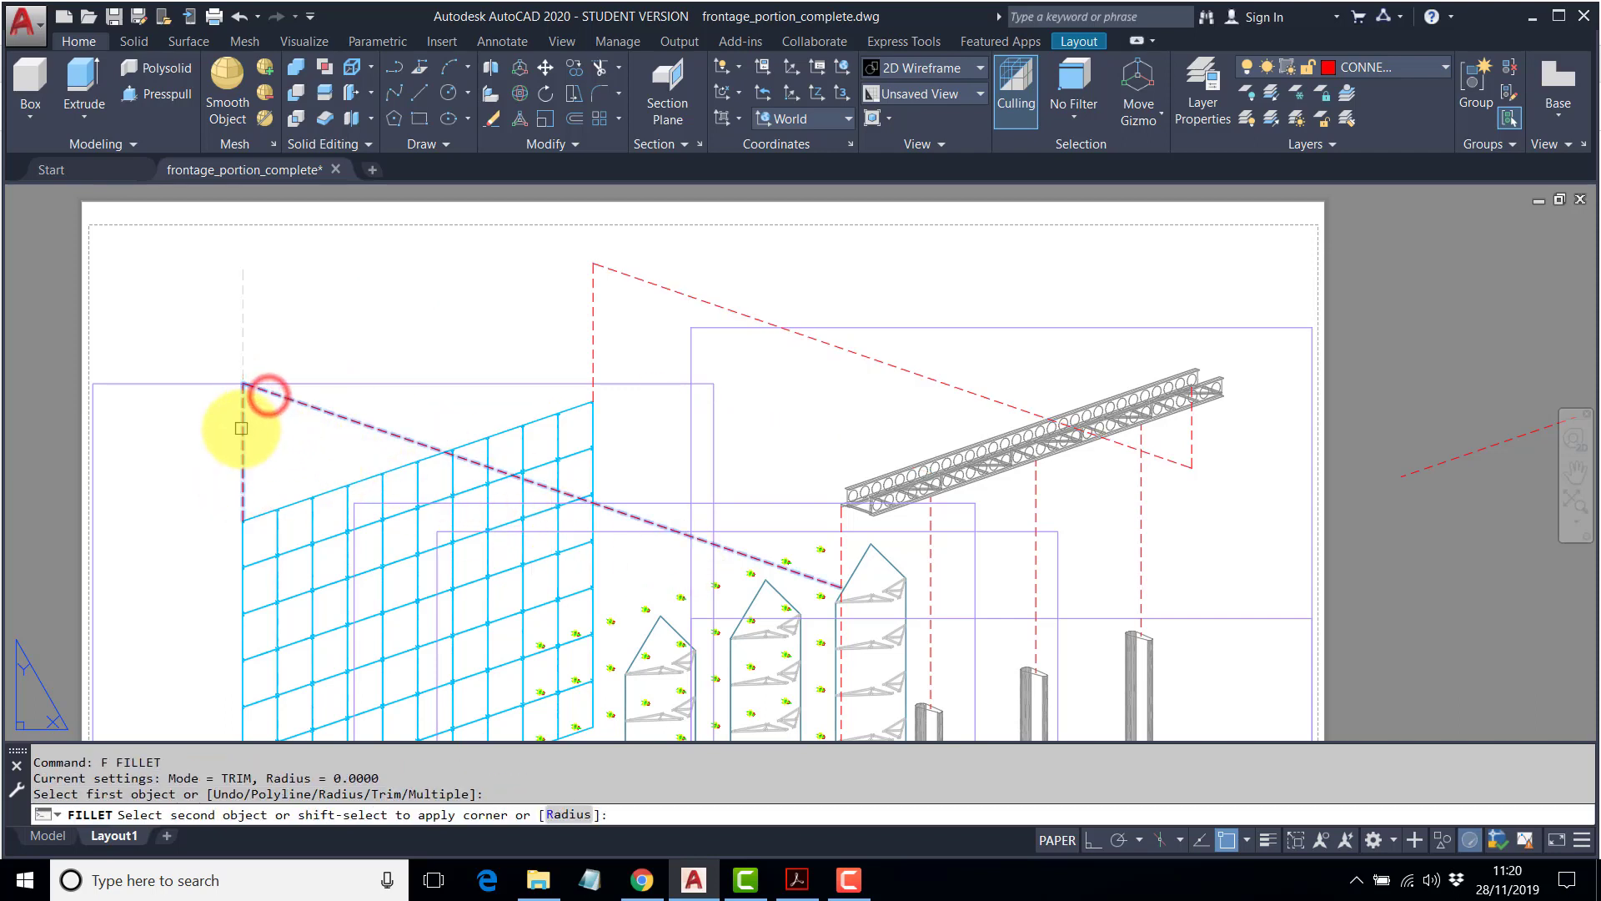
click(242, 429)
key(Return)
click(734, 548)
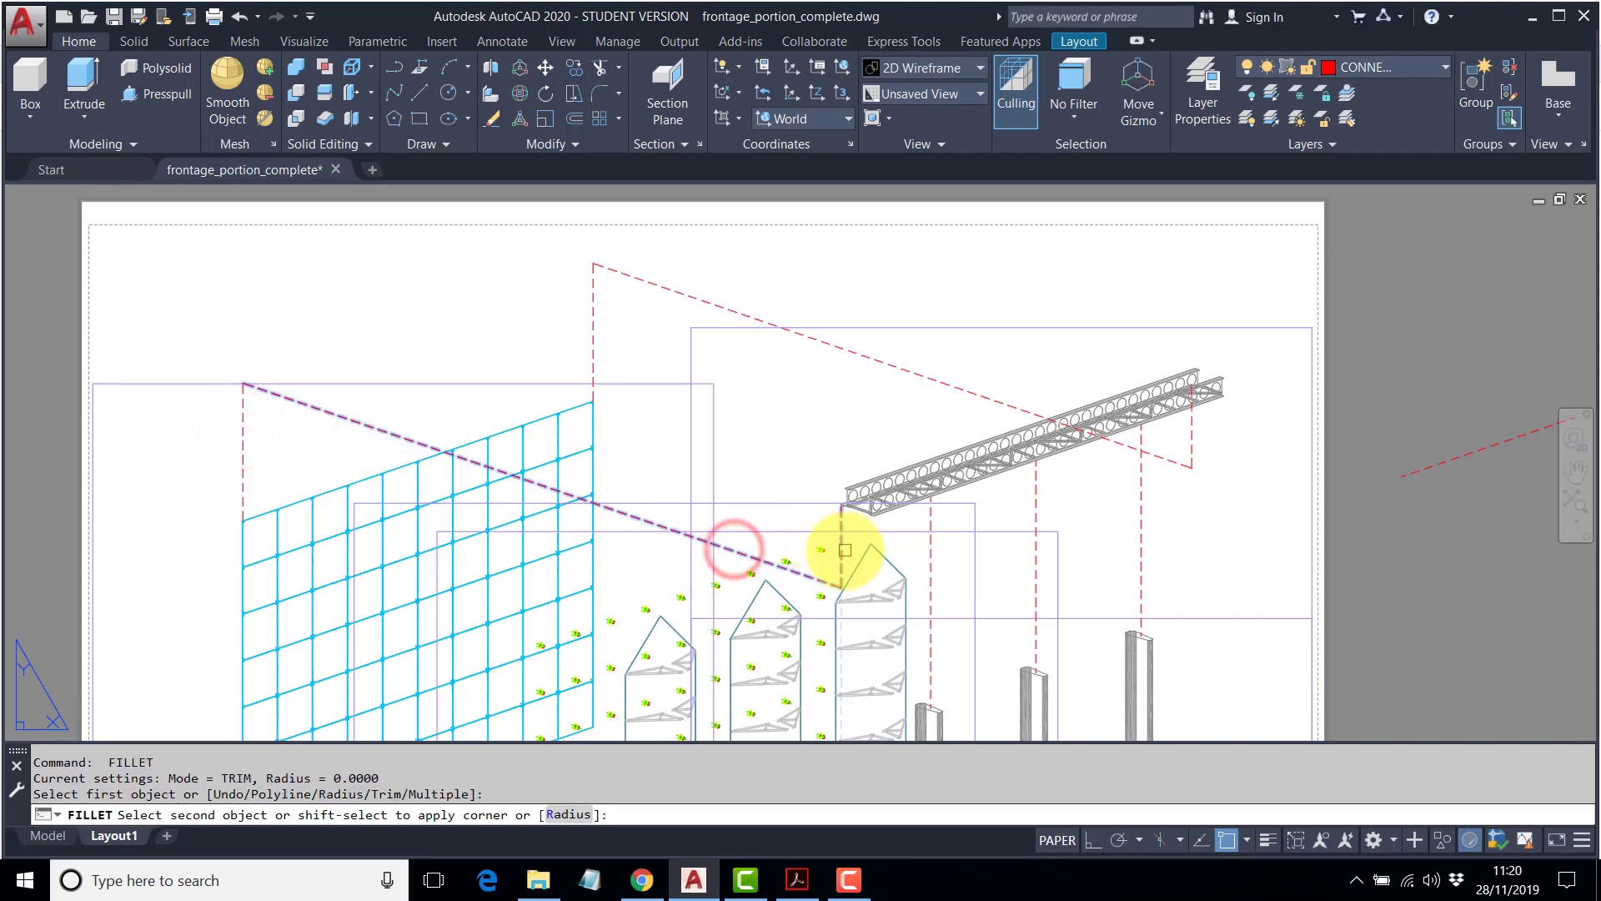
click(845, 549)
middle_drag(845, 547, 839, 437)
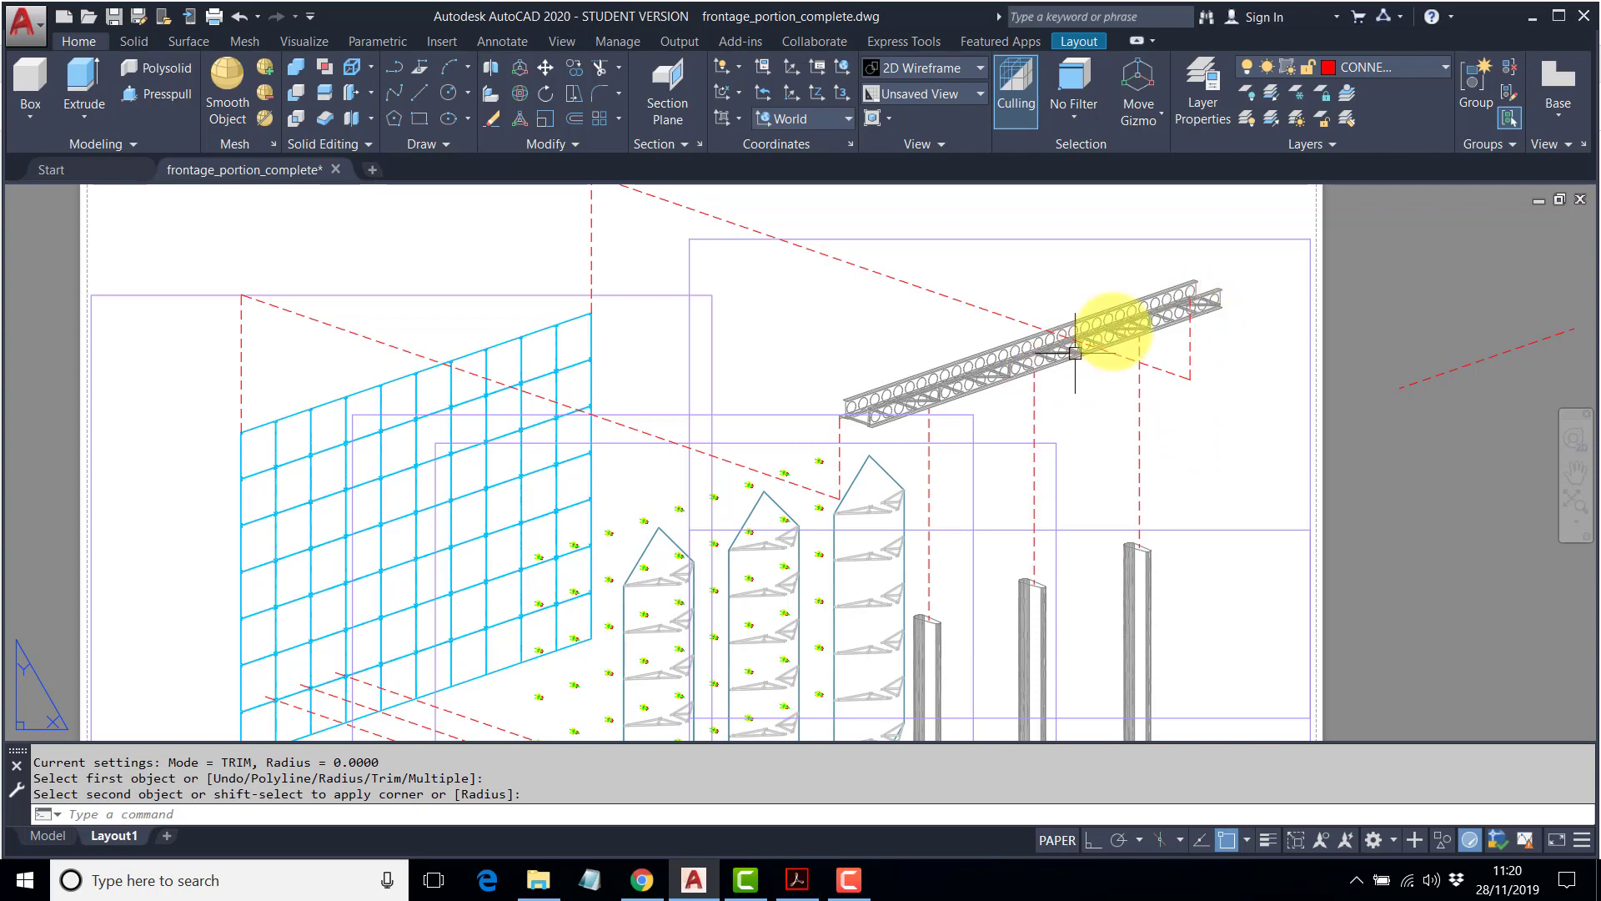
key(Escape)
key(Escape)
With object snap off, break the vertical line at the truss's right end where it passes behind the front beam's lower flange.
scroll(1209, 297, up, 5)
scroll(1021, 374, up, 6)
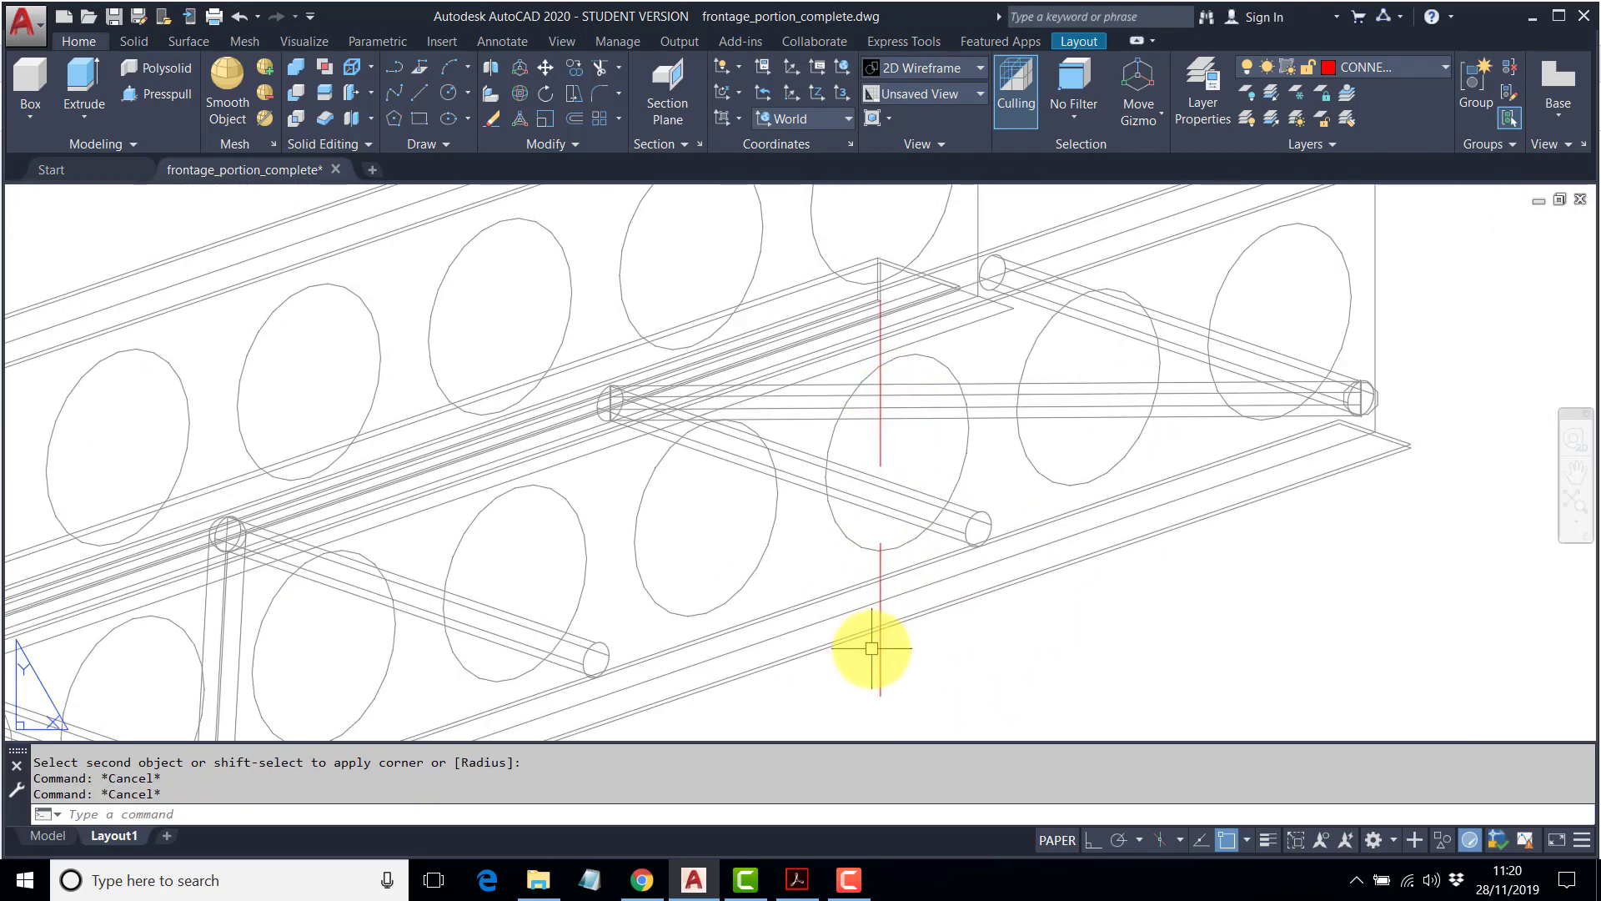
text(BR)
key(Return)
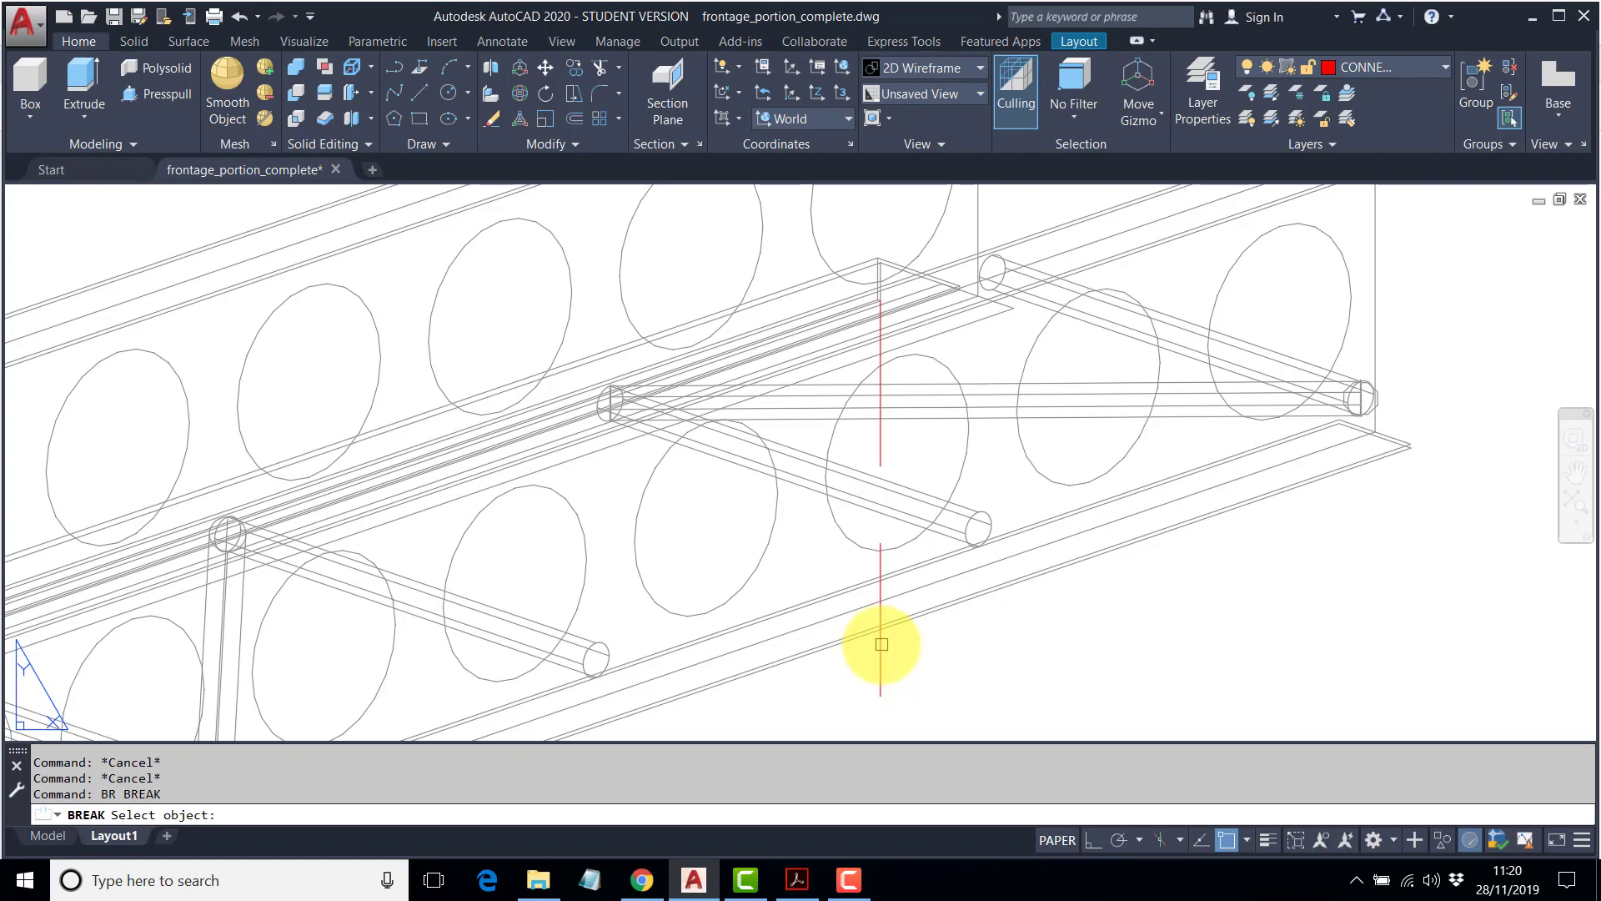
click(881, 644)
scroll(872, 541, up, 3)
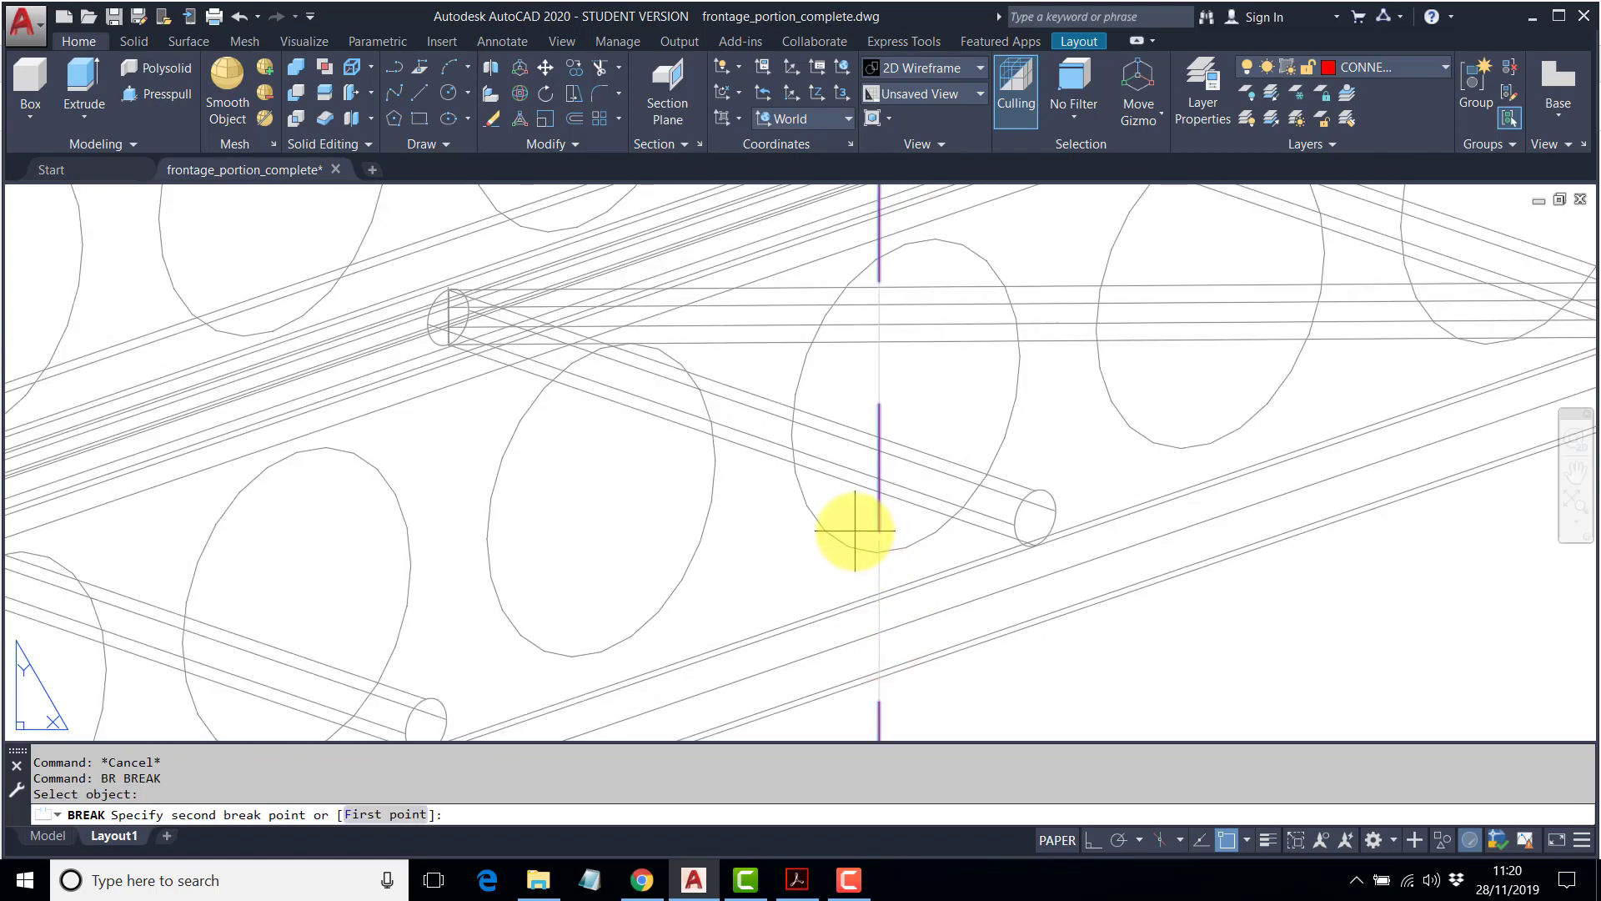
click(860, 535)
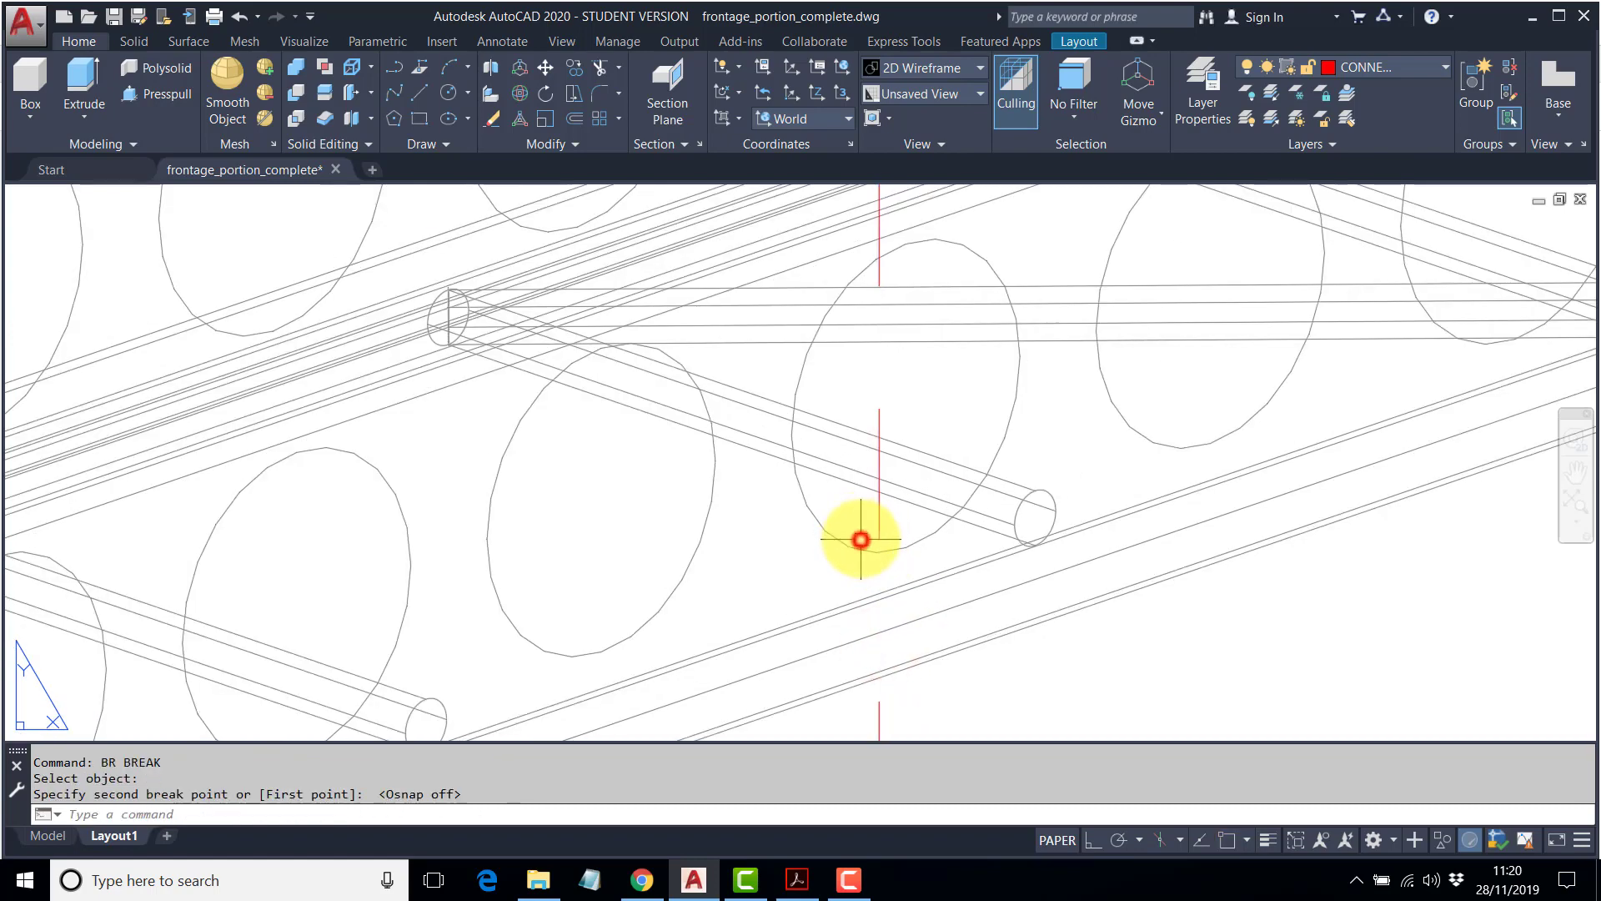
middle_drag(883, 394, 884, 455)
Break two more gaps in that vertical line where it passes behind the truss's diagonal and horizontal tubes.
key(Return)
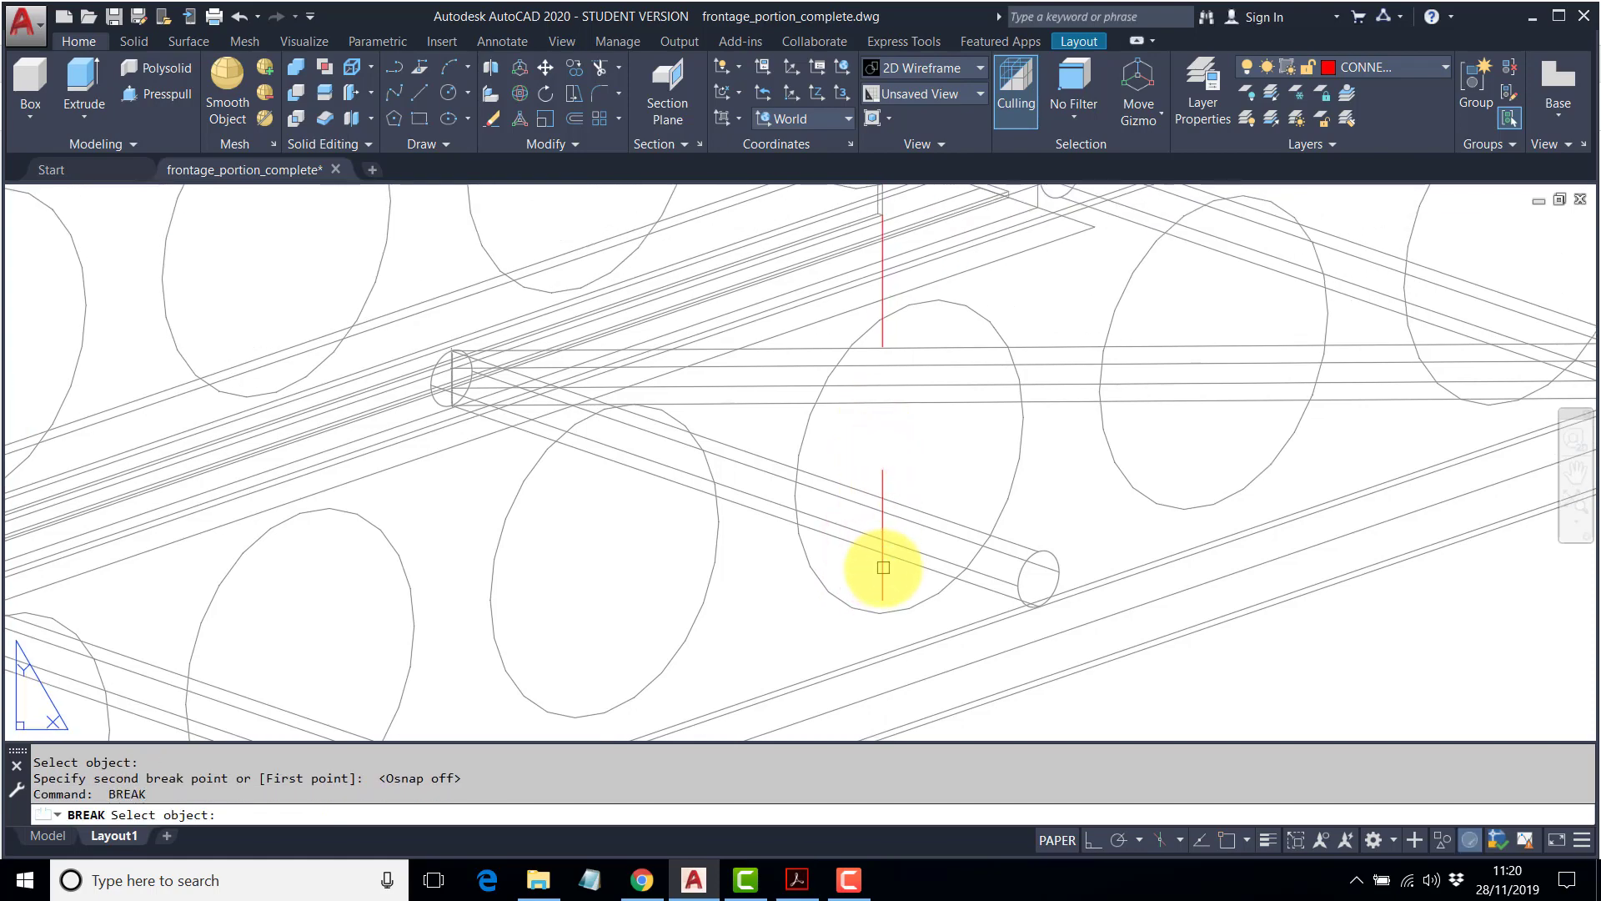
click(884, 567)
click(908, 491)
key(Return)
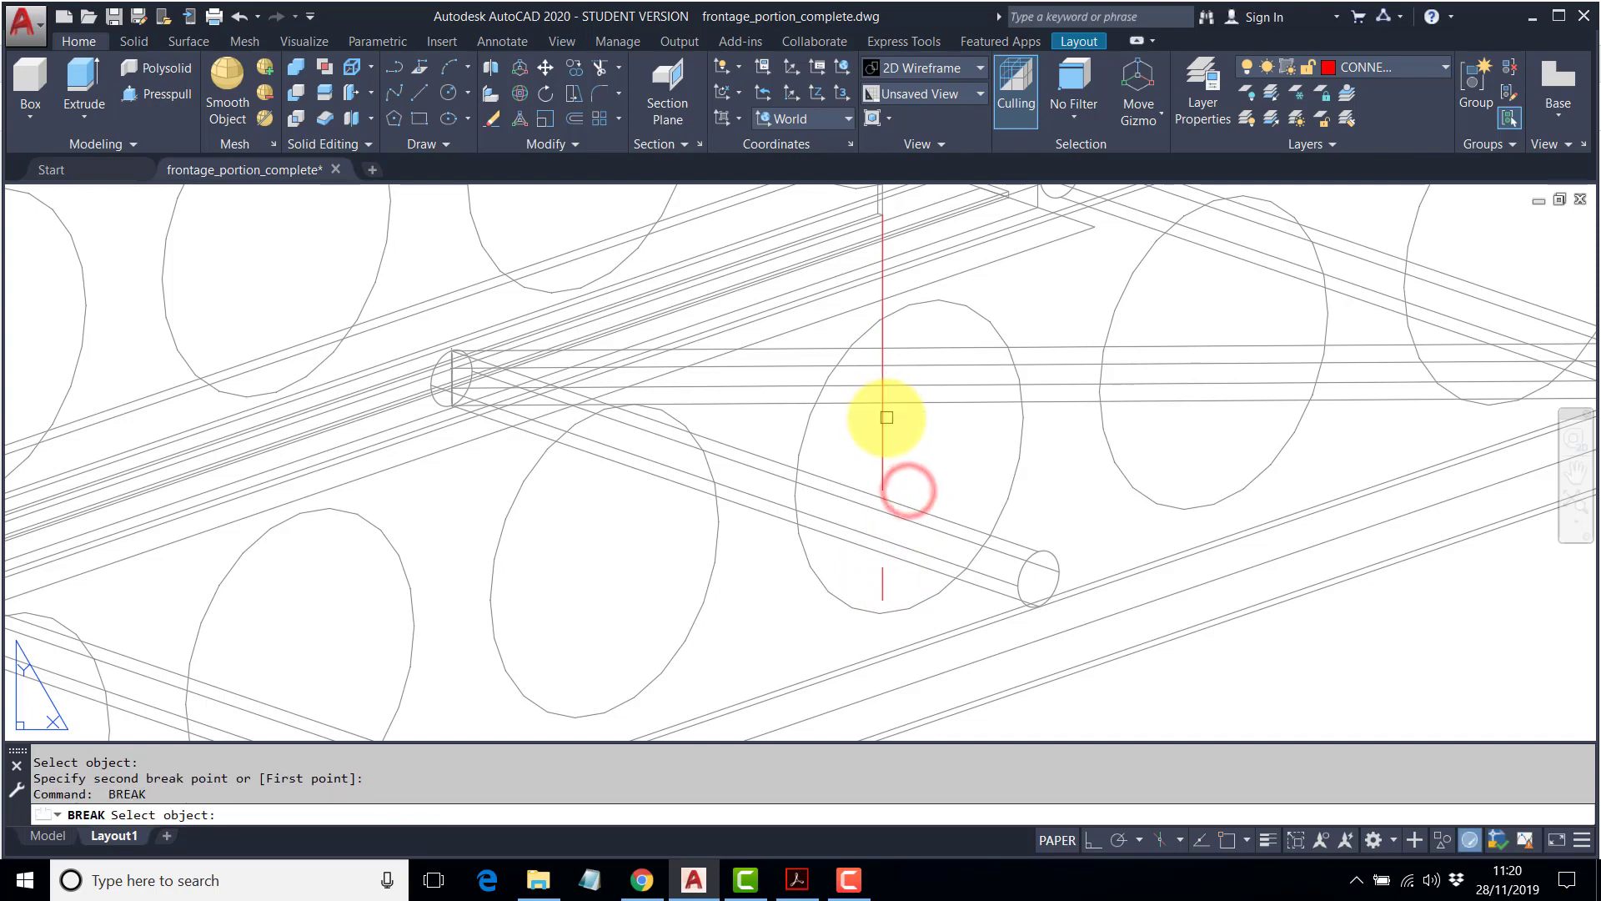
click(885, 416)
click(906, 345)
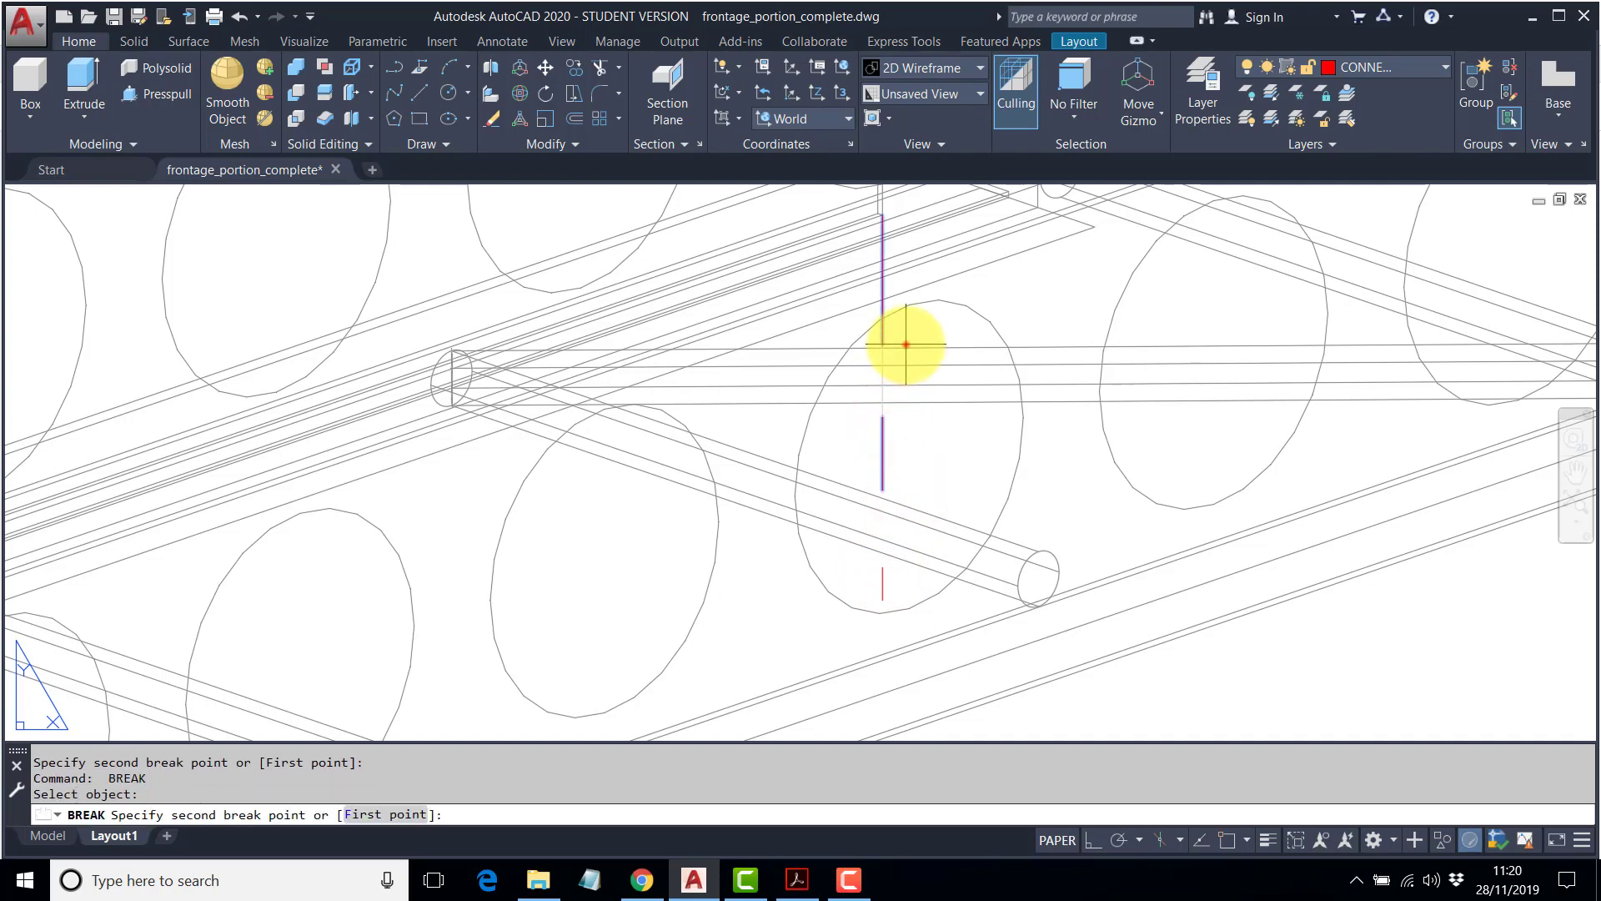
middle_drag(905, 347, 905, 503)
Break off the uppermost piece of the vertical line, from above the horizontal tube to beyond its upper end.
key(Return)
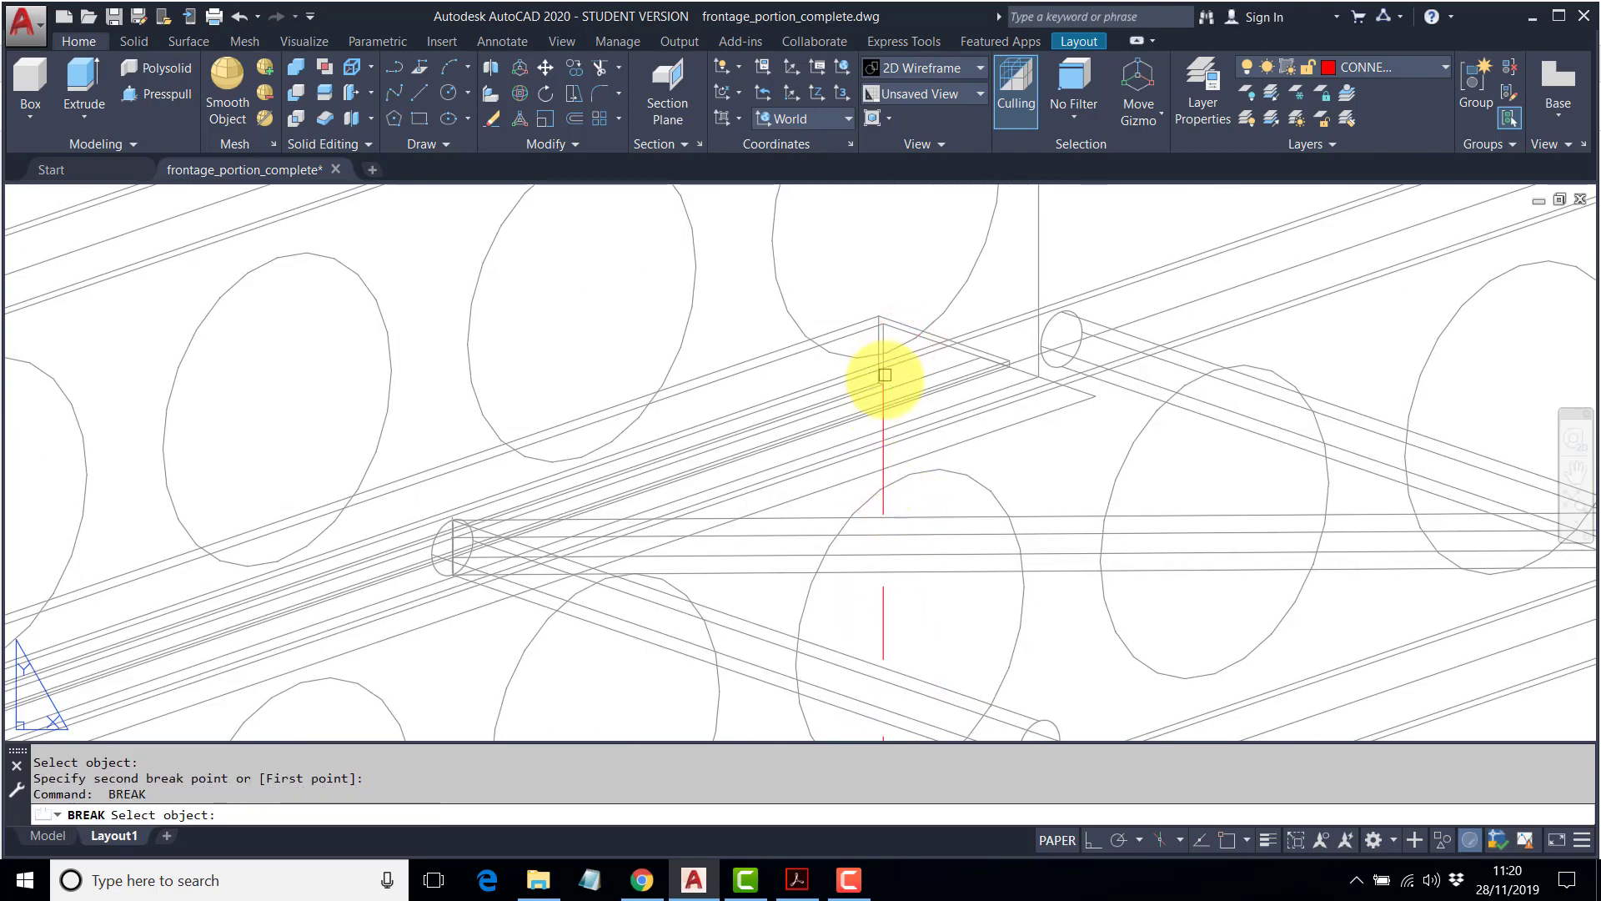
click(885, 497)
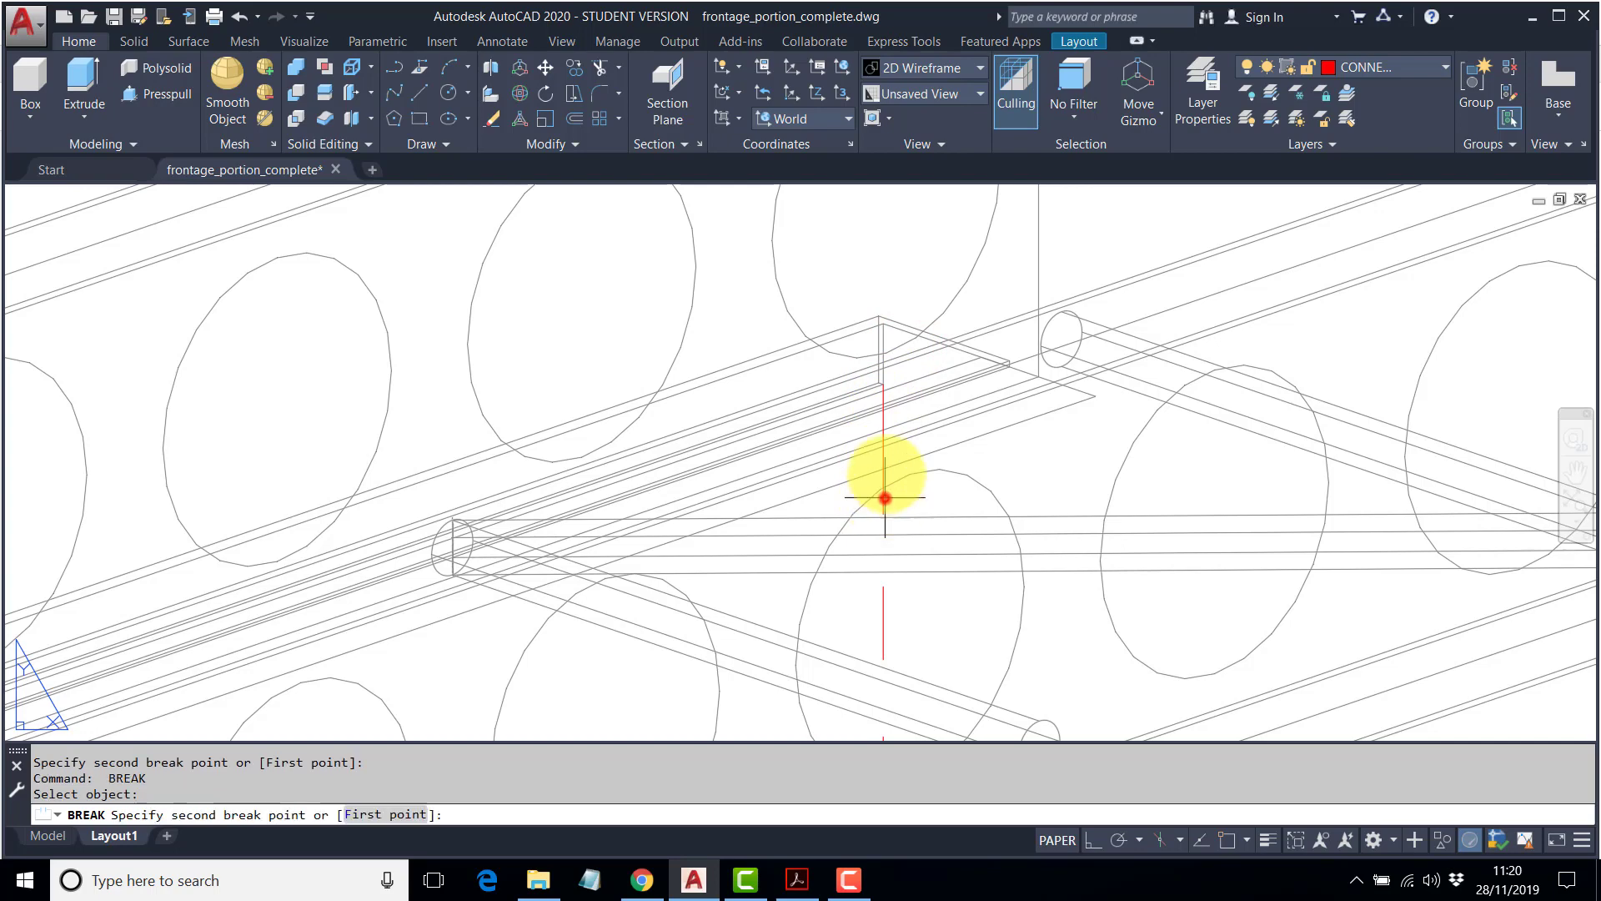
click(909, 287)
scroll(905, 330, down, 4)
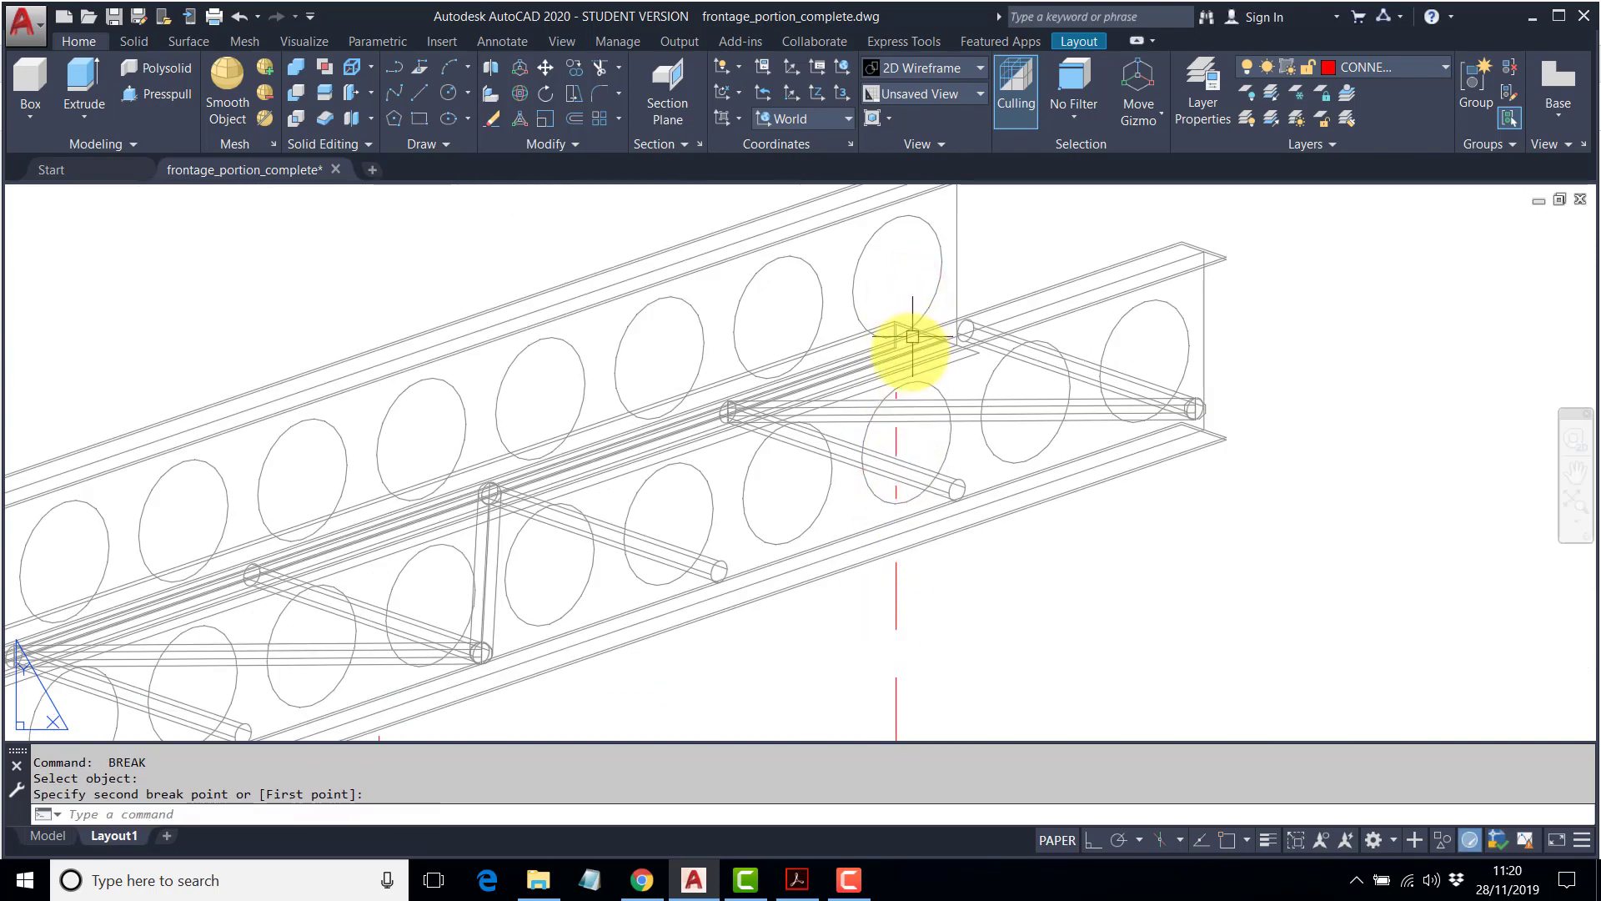
key(Escape)
key(Escape)
scroll(906, 420, down, 10)
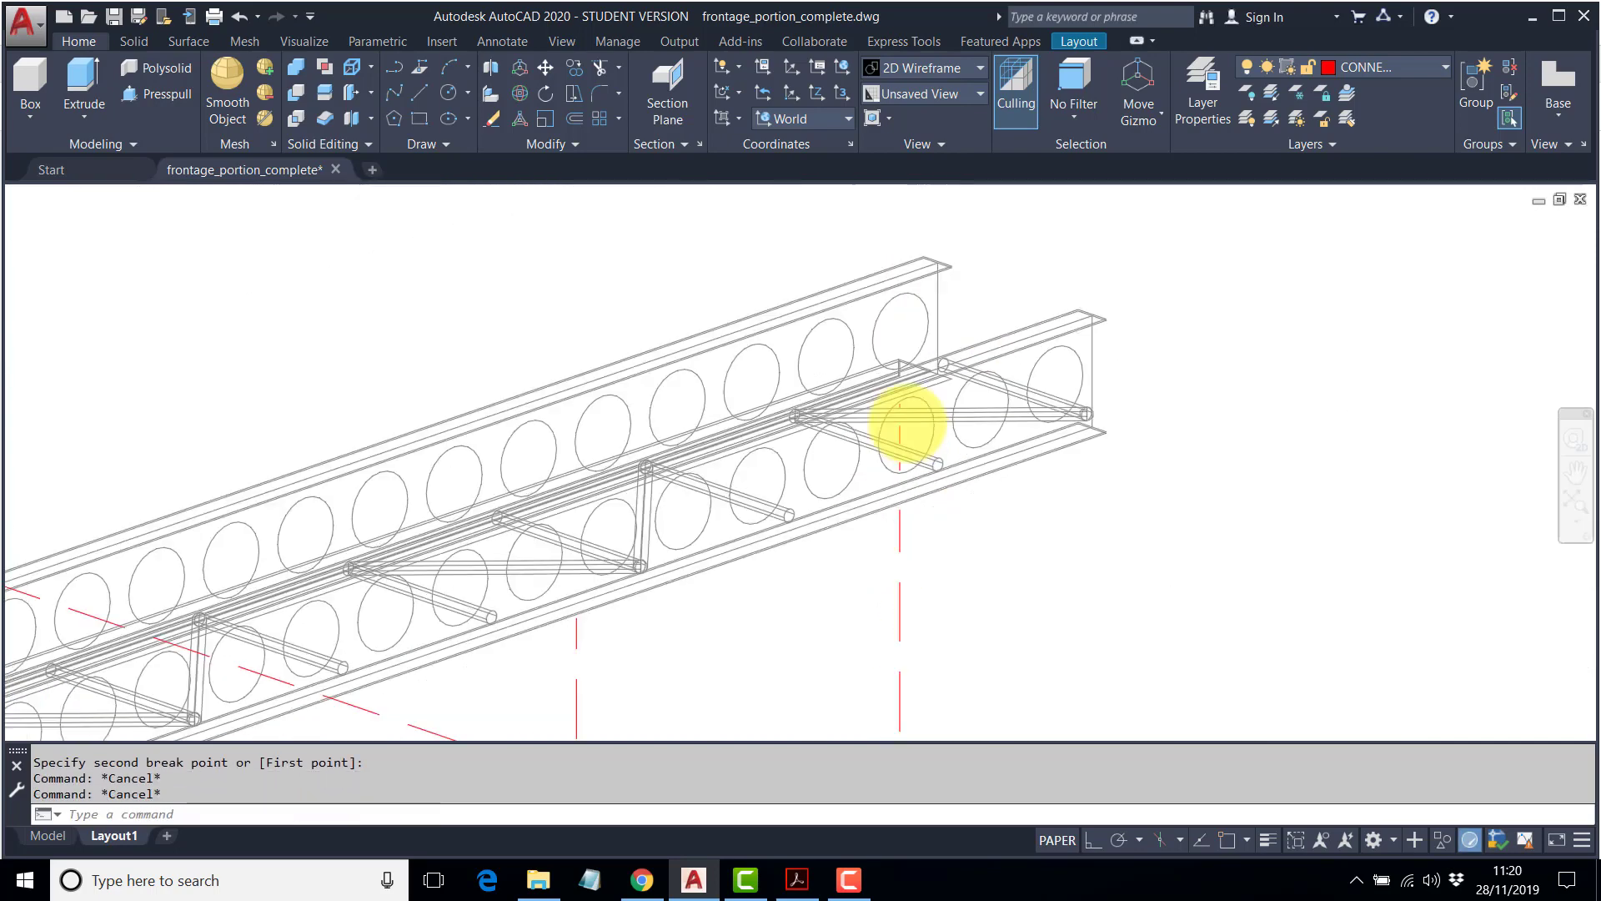
Copy the glass viewport to the empty area outside the left side of the sheet.
mouse_move(732, 482)
middle_down()
mouse_move(772, 414)
mouse_move(754, 422)
mouse_move(883, 340)
middle_up()
scroll(754, 423, up, 5)
scroll(740, 454, down, 6)
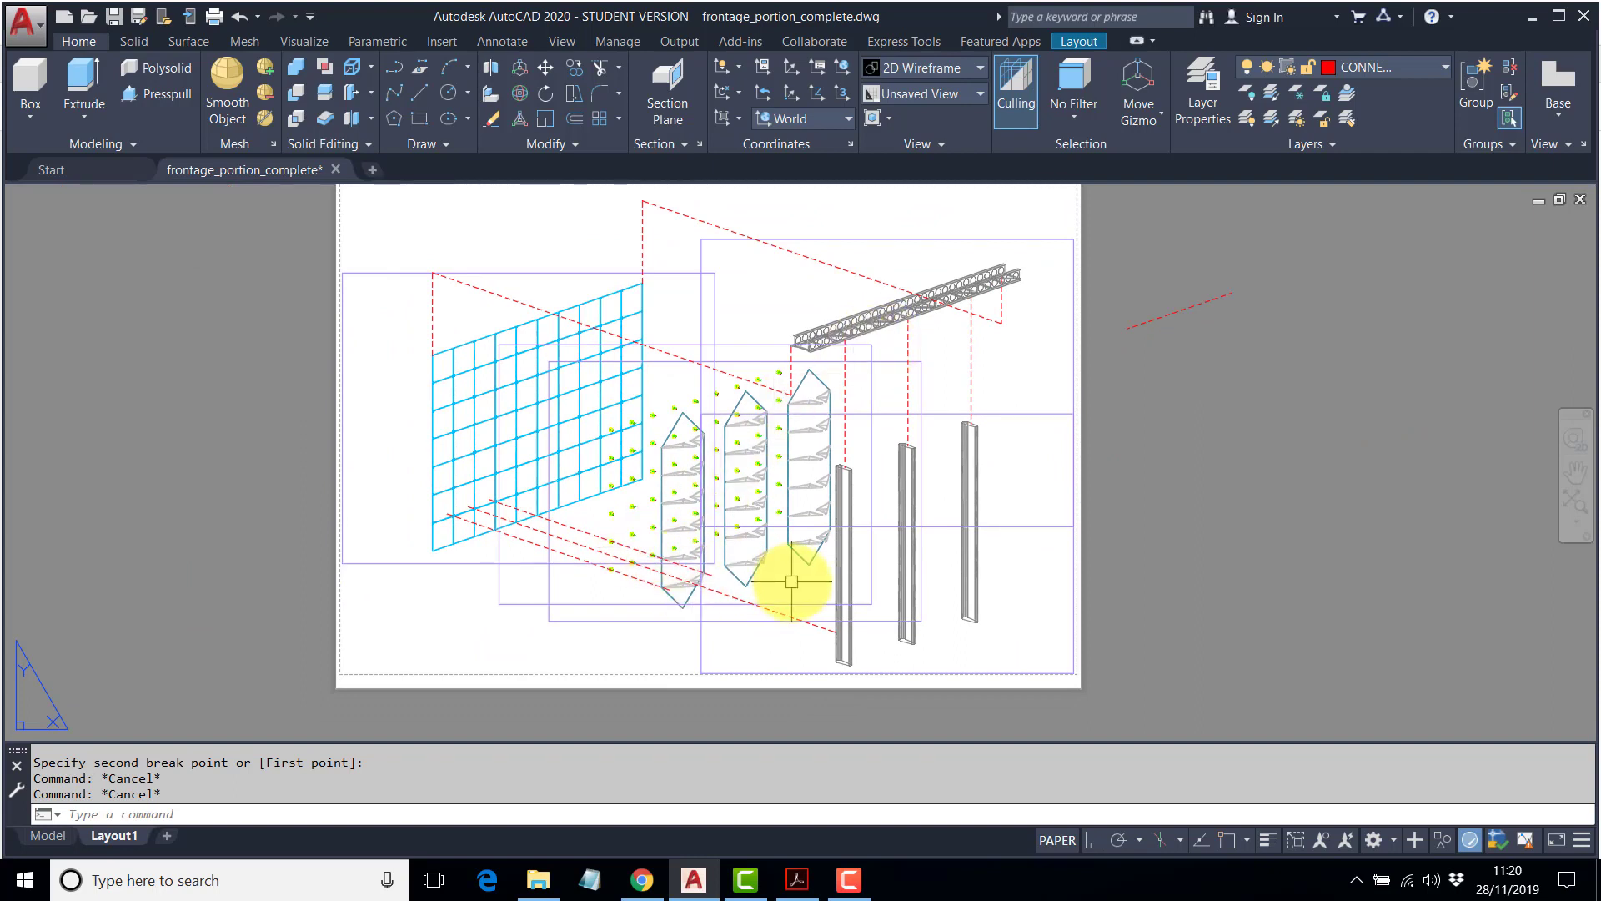
middle_drag(737, 496, 829, 514)
text(p)
key(Return)
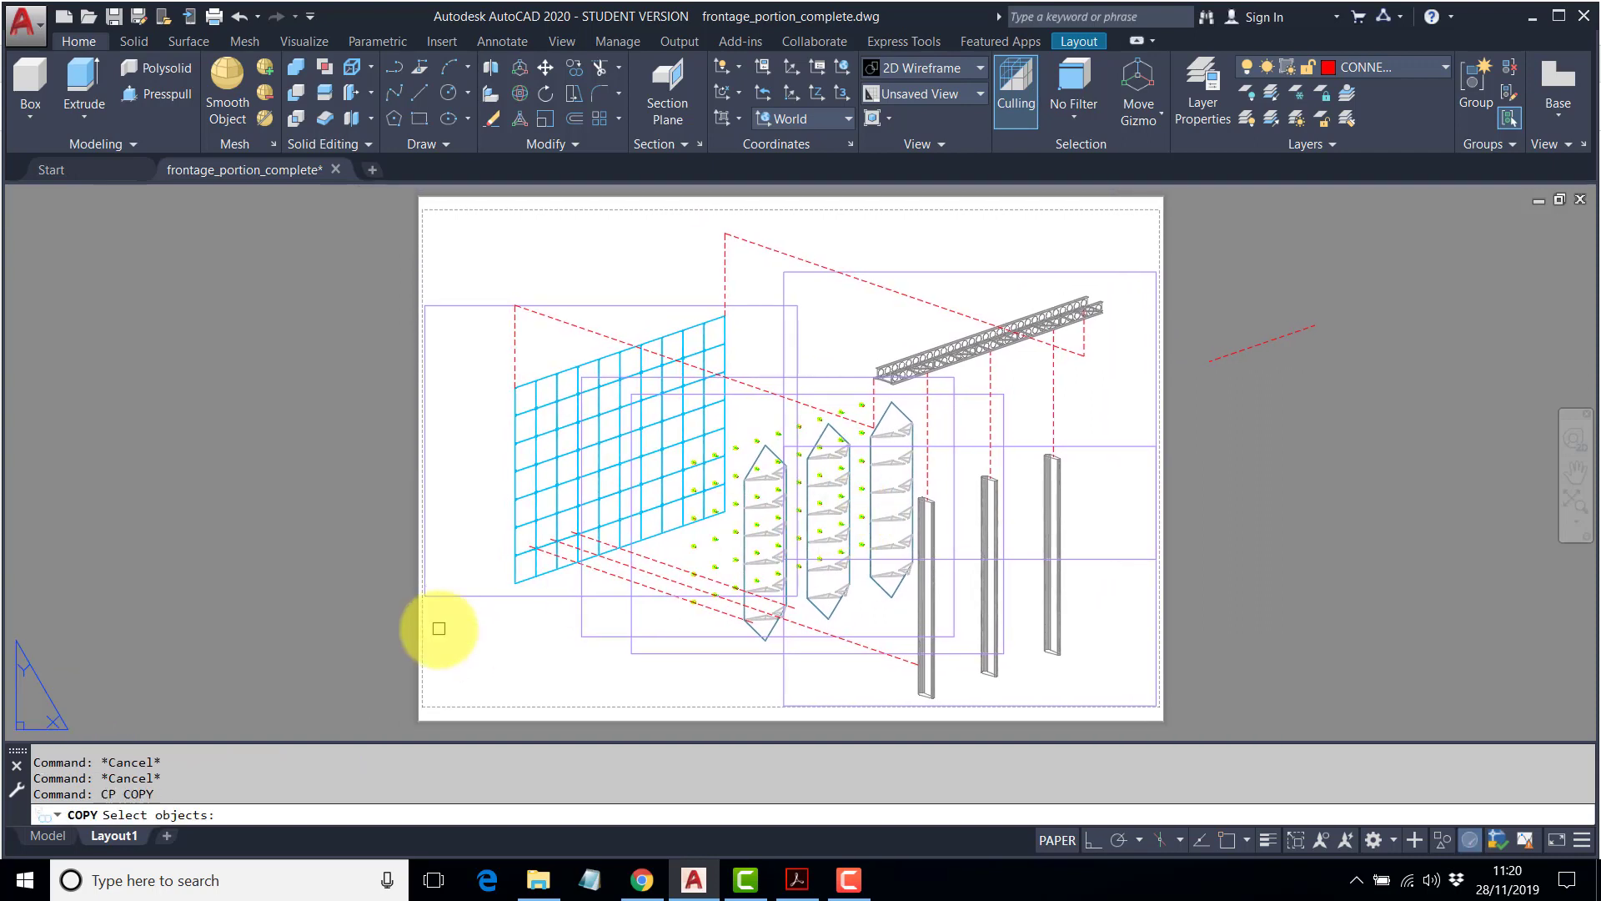
click(454, 598)
key(Return)
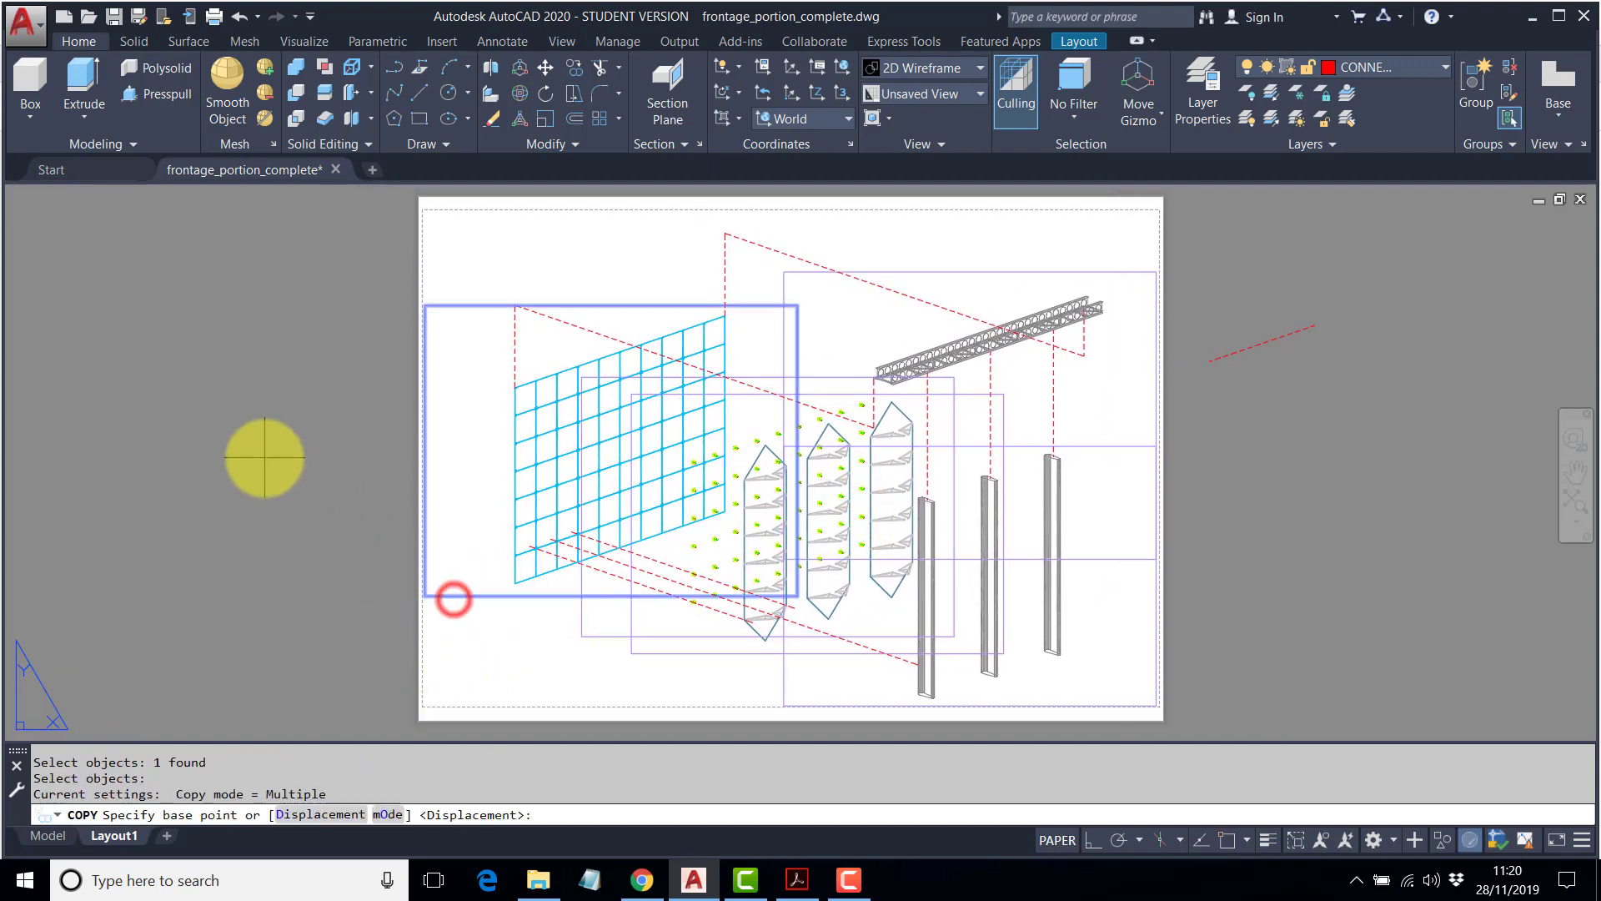
click(261, 472)
middle_drag(209, 476, 460, 471)
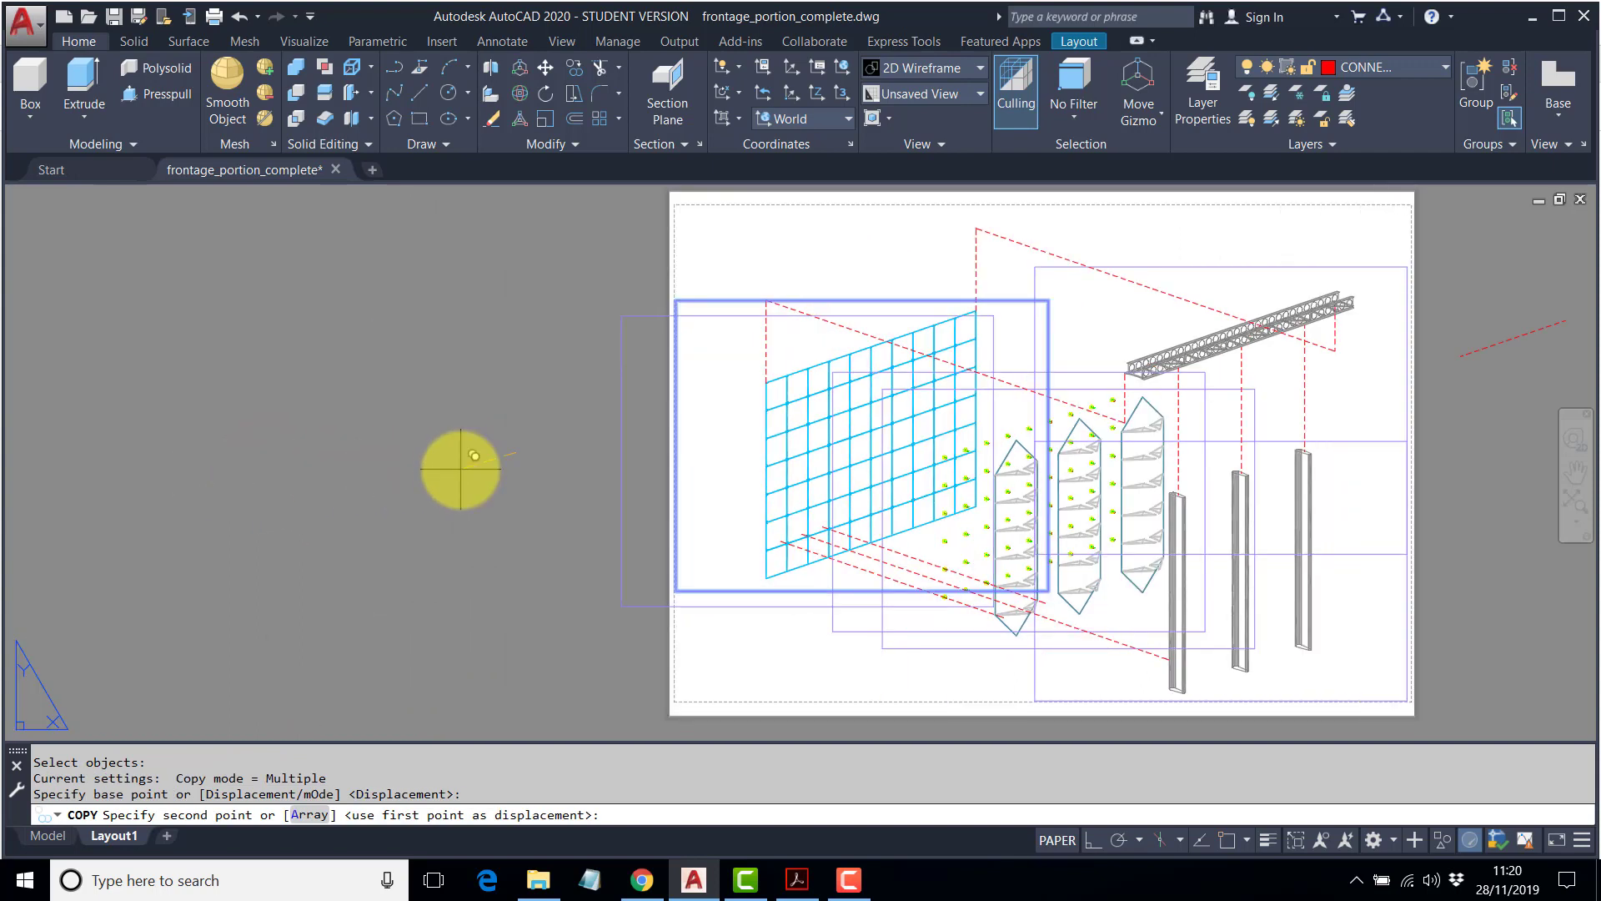
click(80, 442)
key(Escape)
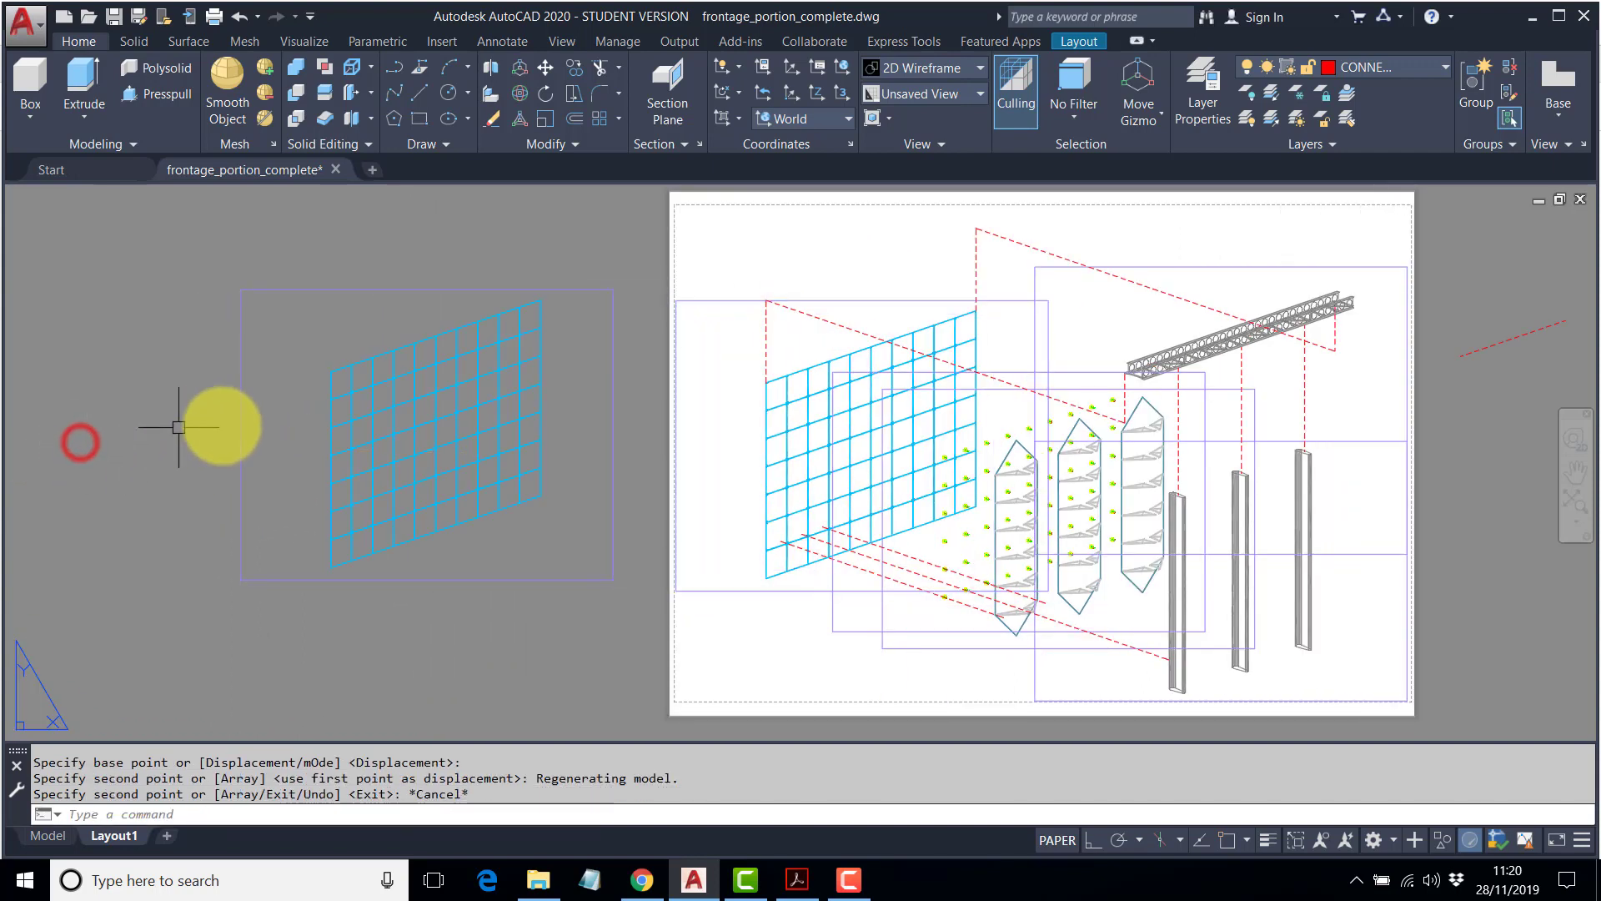
Activate the copied viewport and thaw all layers (*) in it with VPLAYER.
double_click(536, 534)
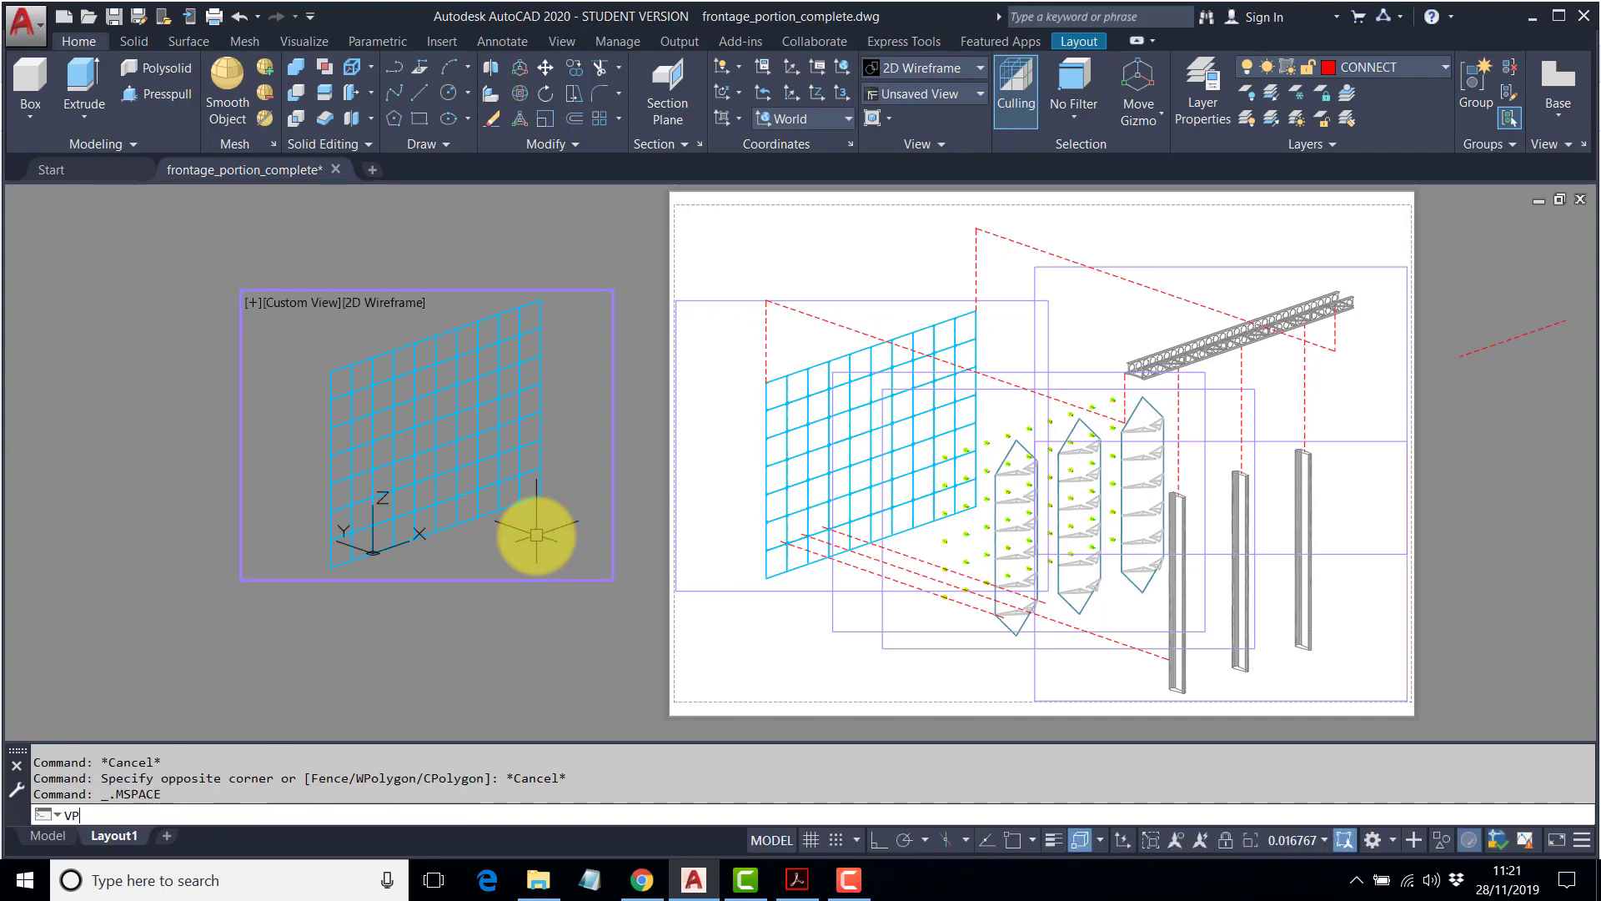
text(VPLAYER)
key(Return)
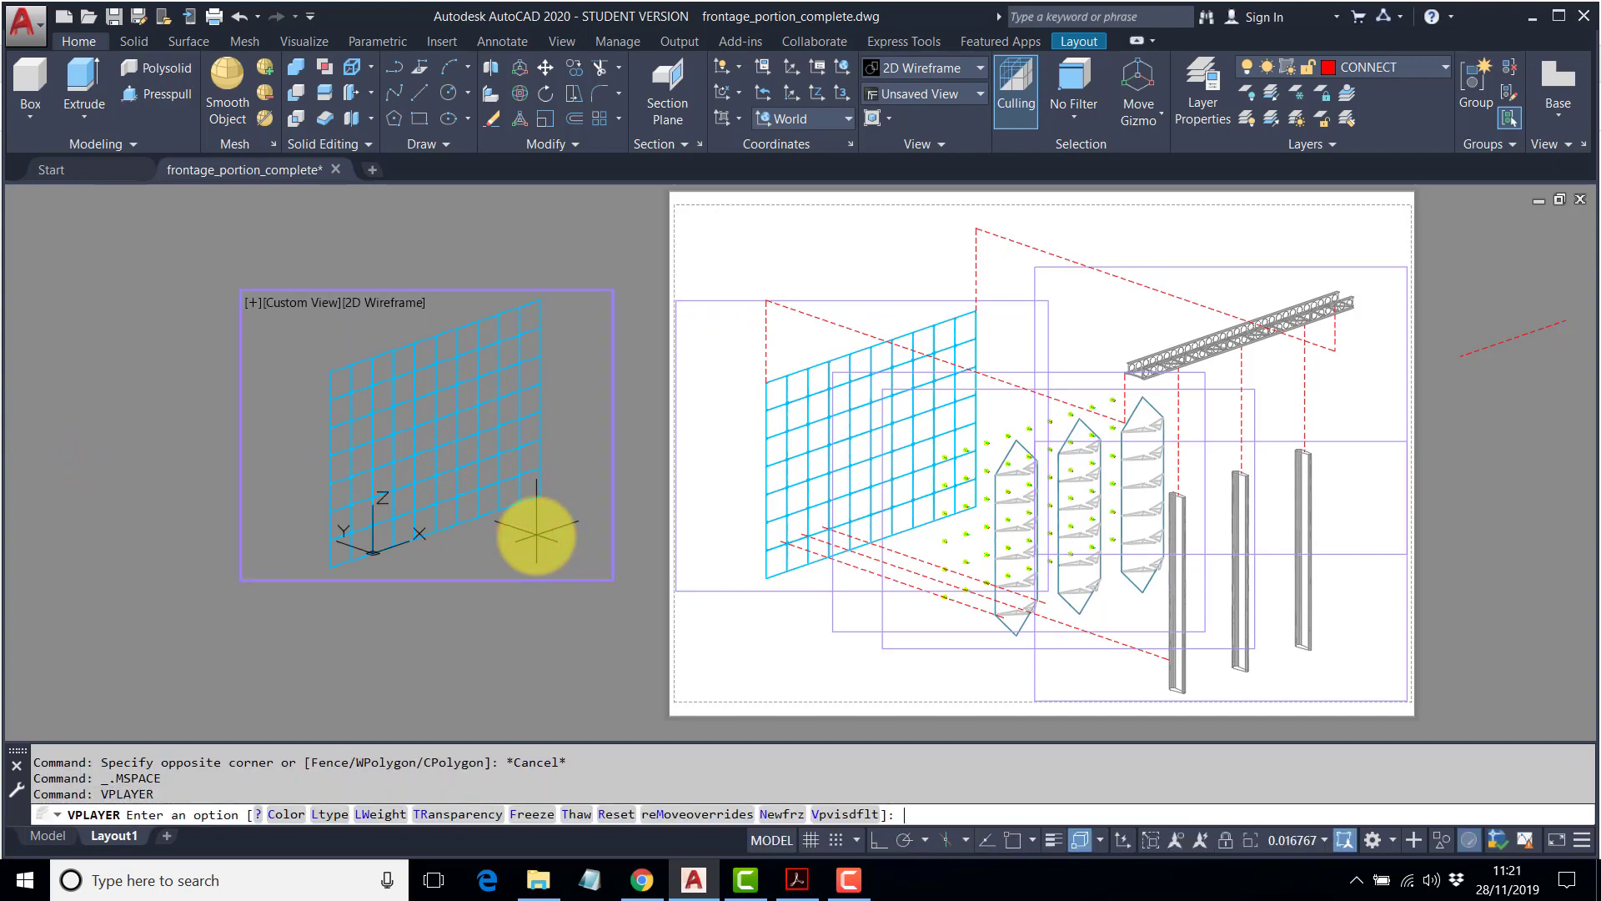
click(575, 814)
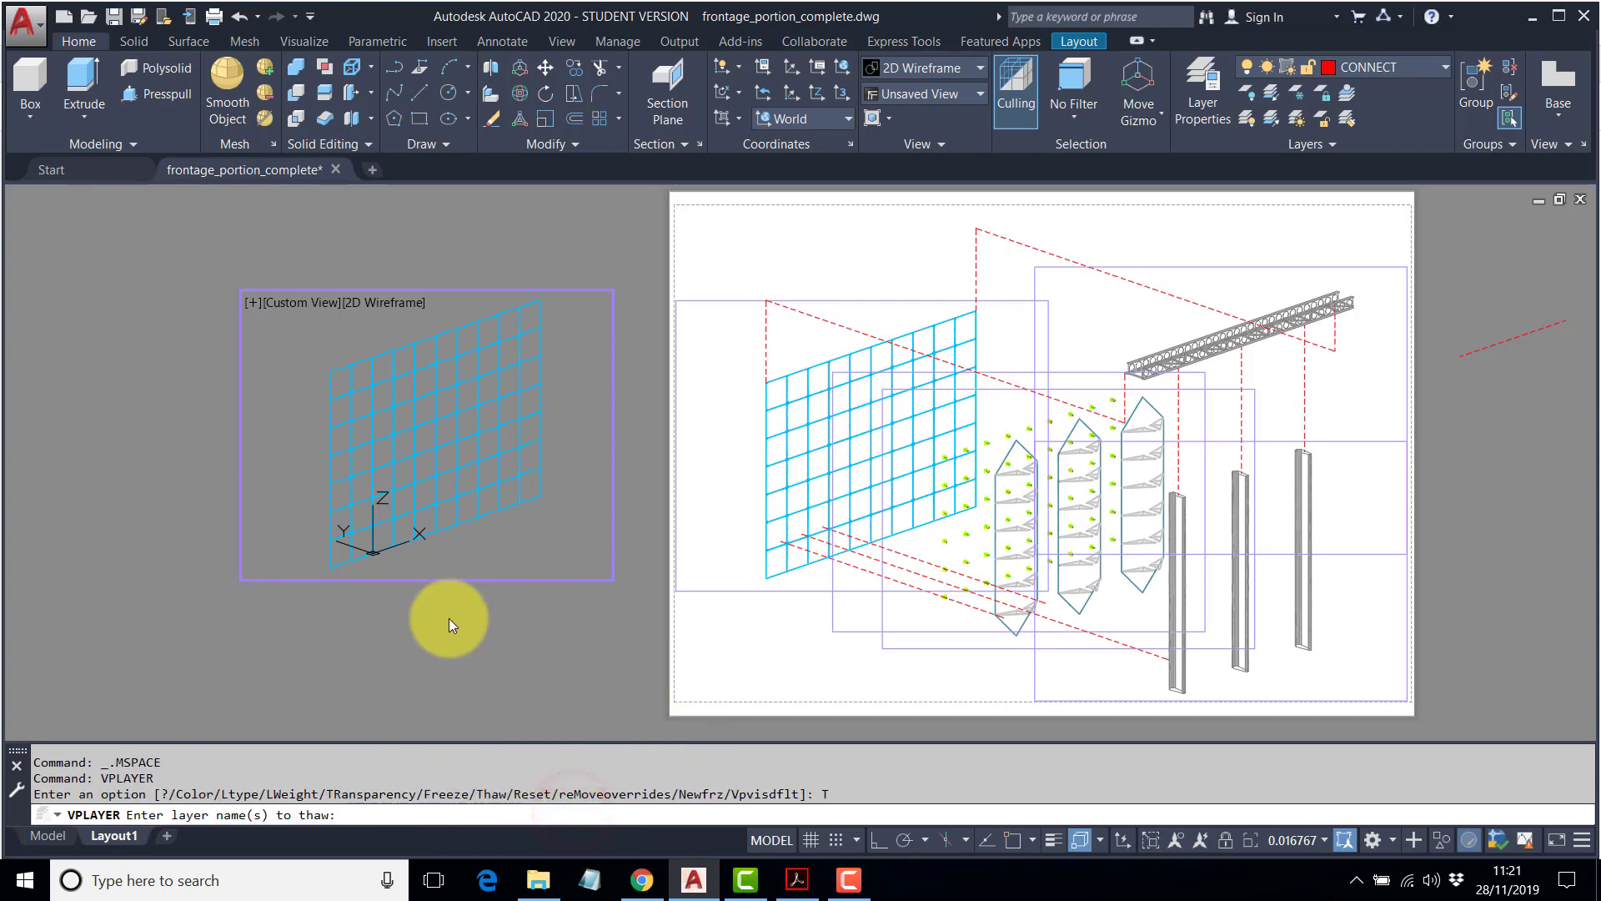
key(Return)
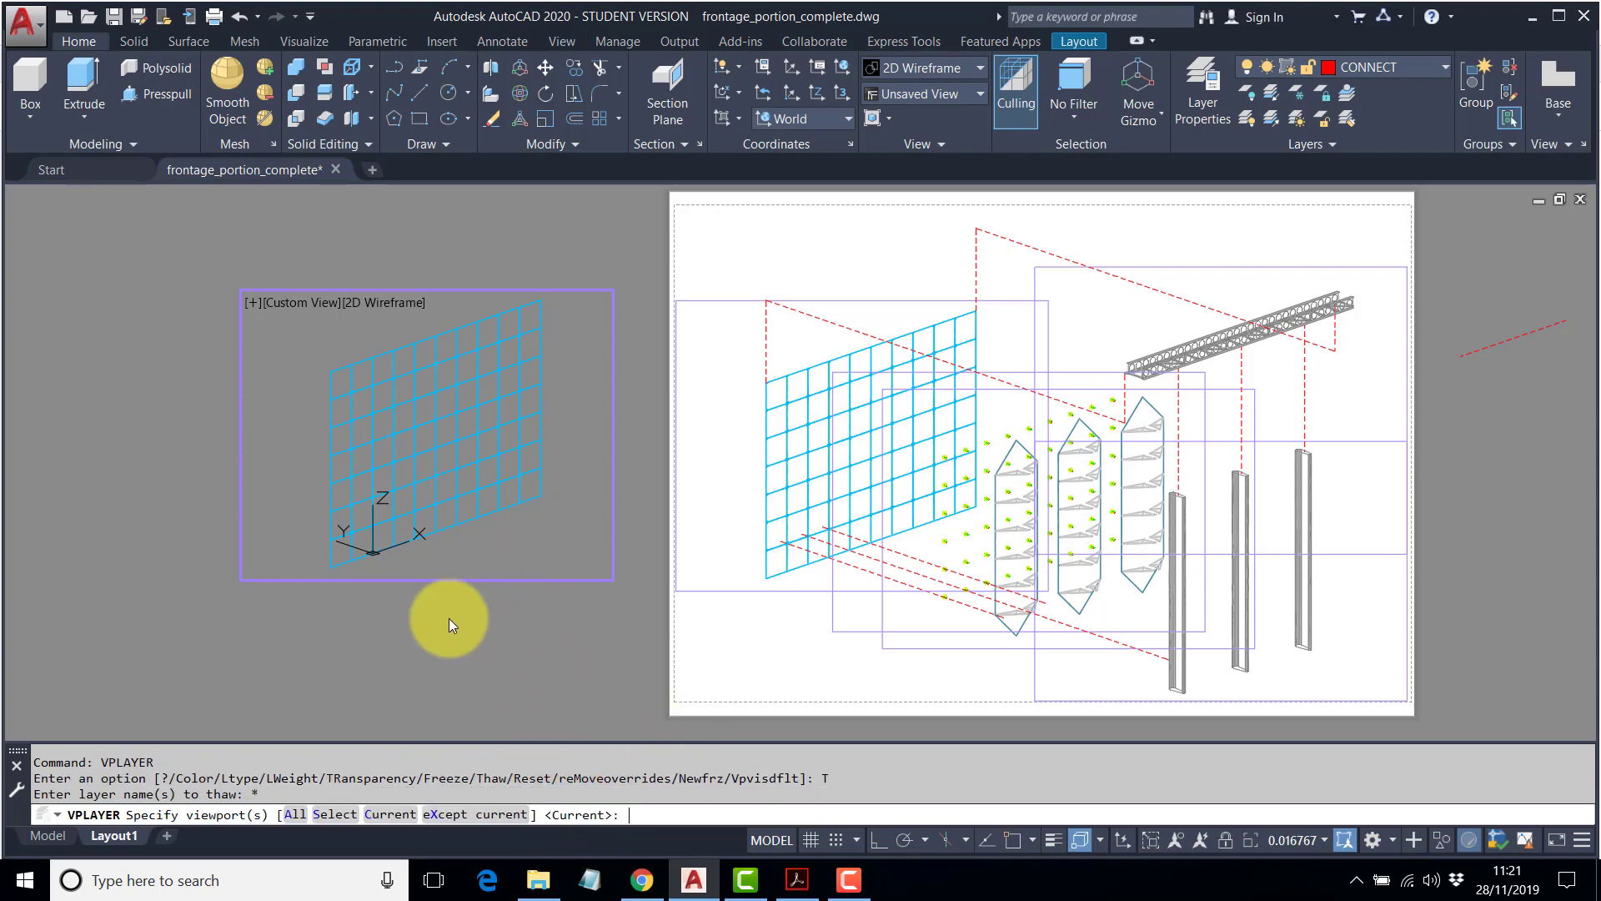
key(Return)
key(Return)
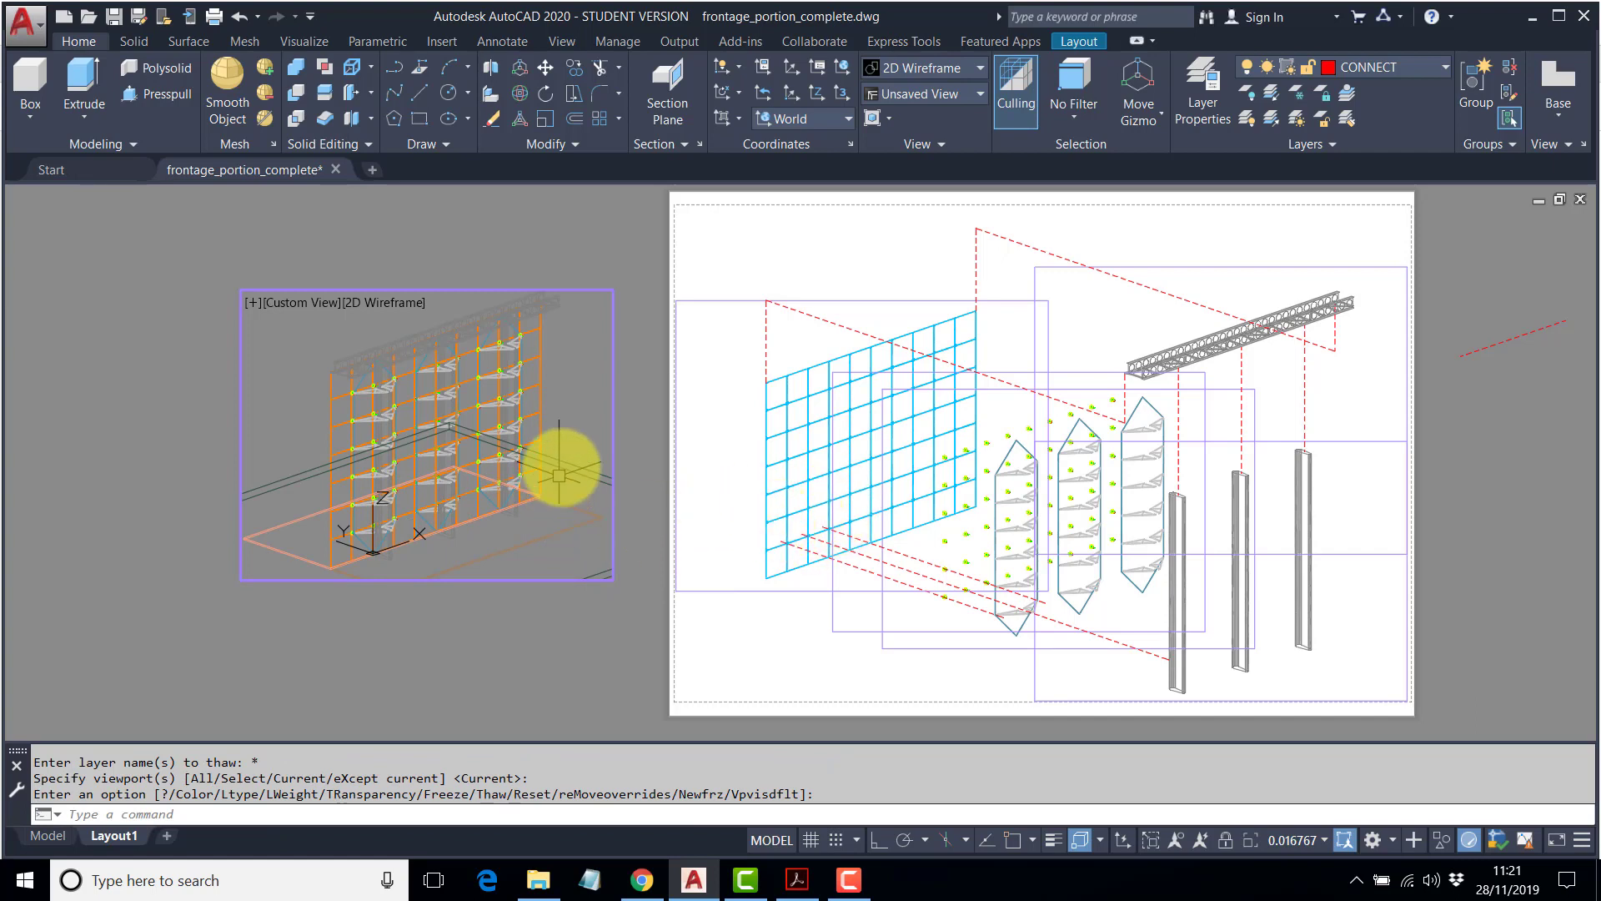
Freeze the BASE, GROUND and FLOOR layers in the copied viewport, and return to paper space.
click(1445, 67)
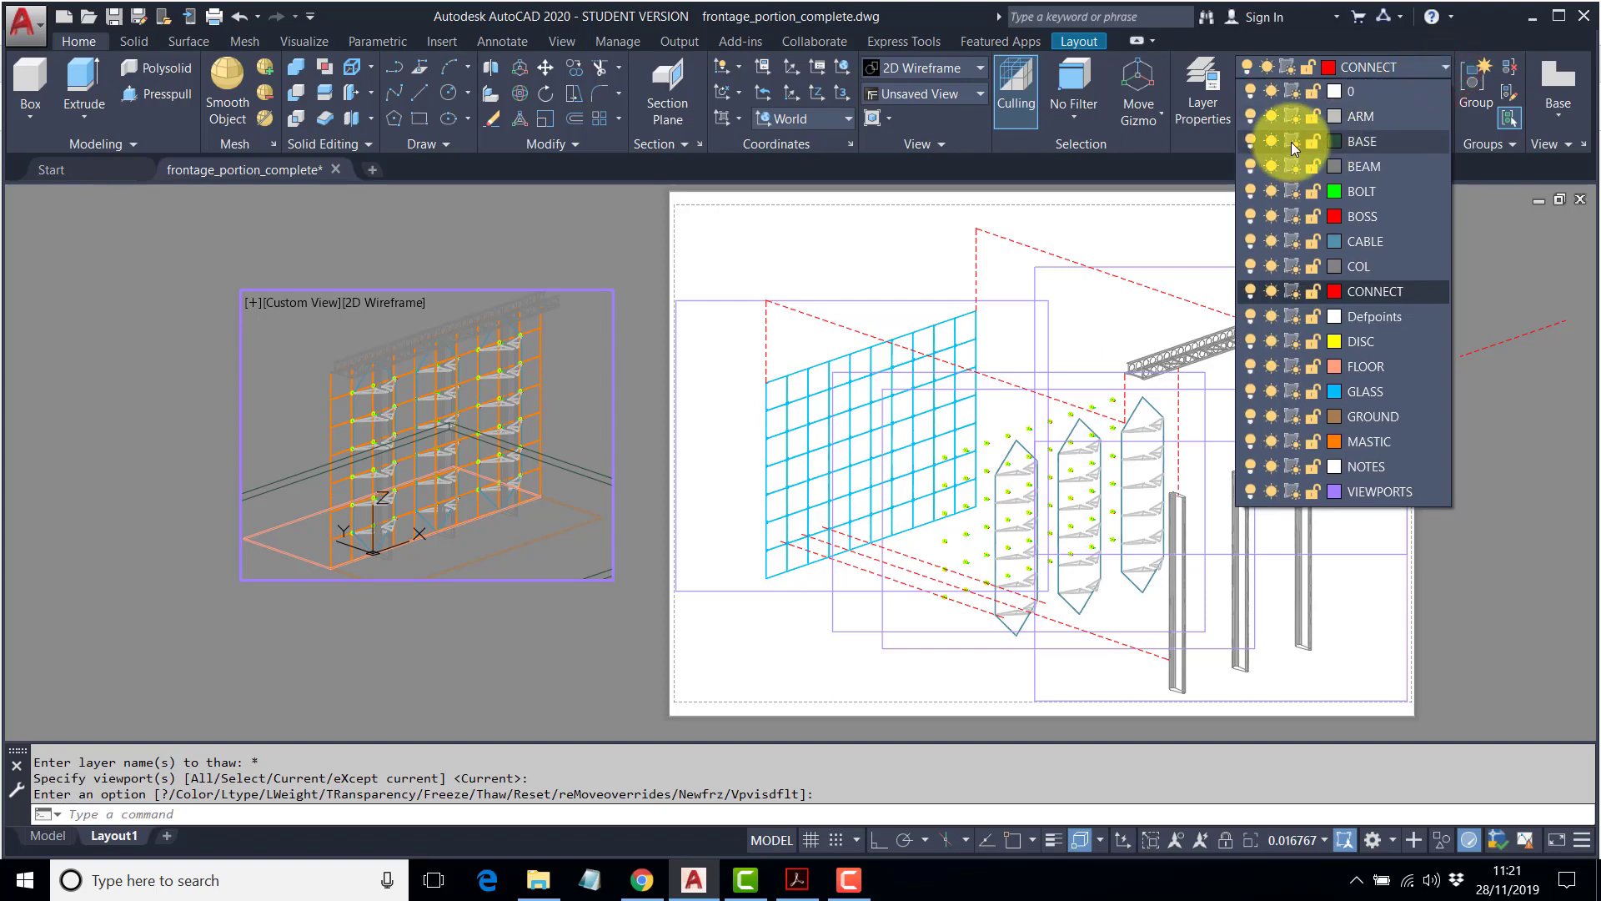
click(1293, 139)
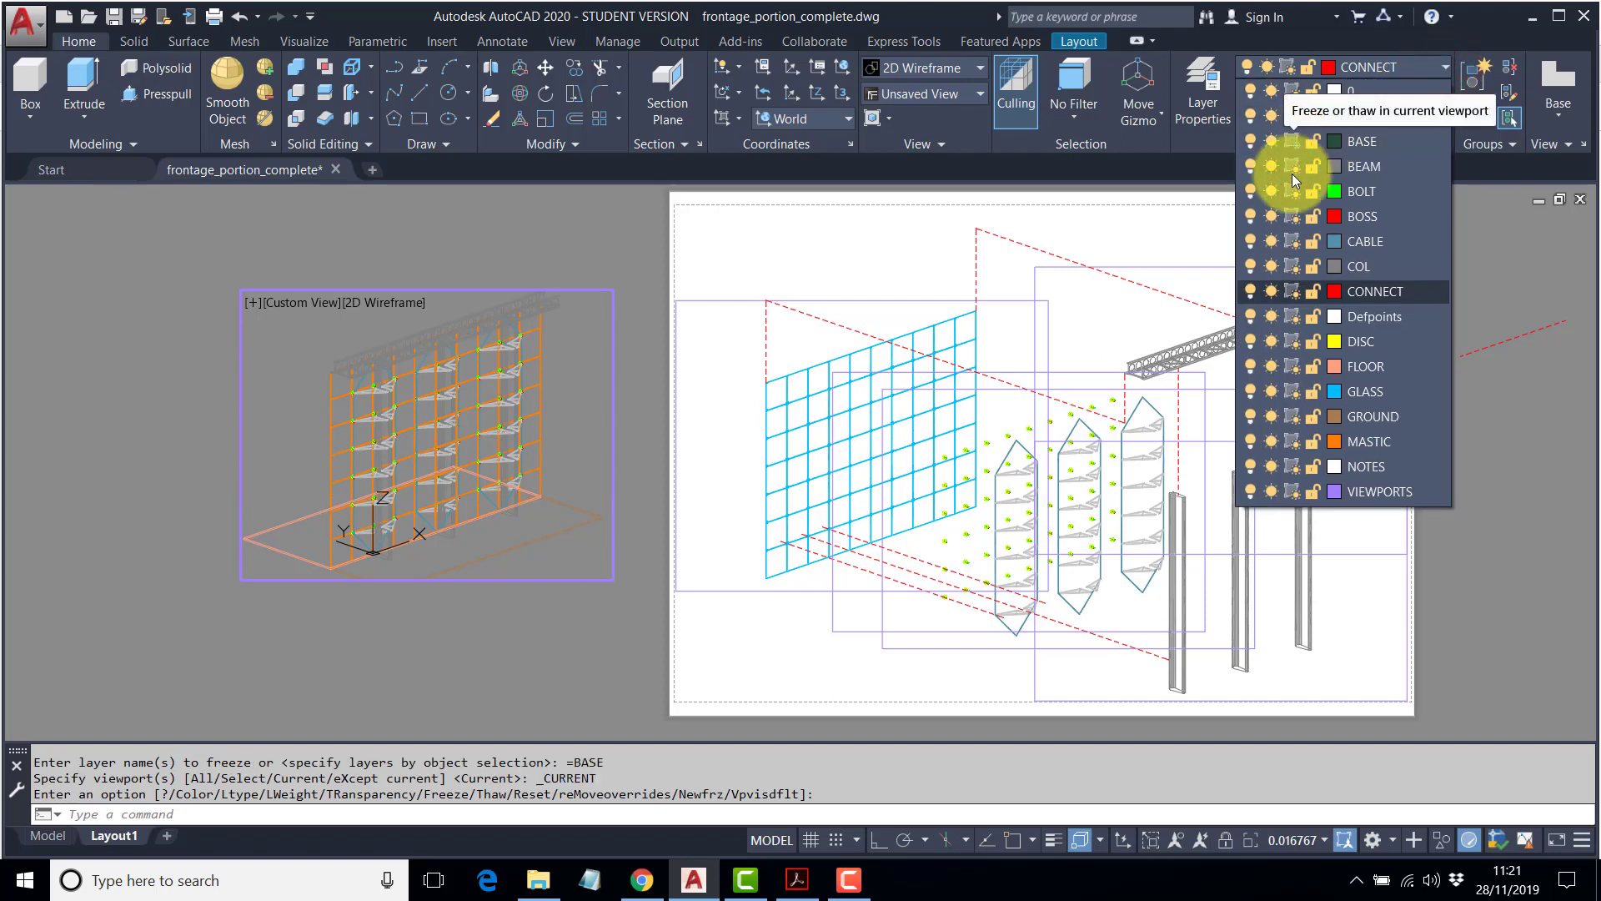
click(1291, 416)
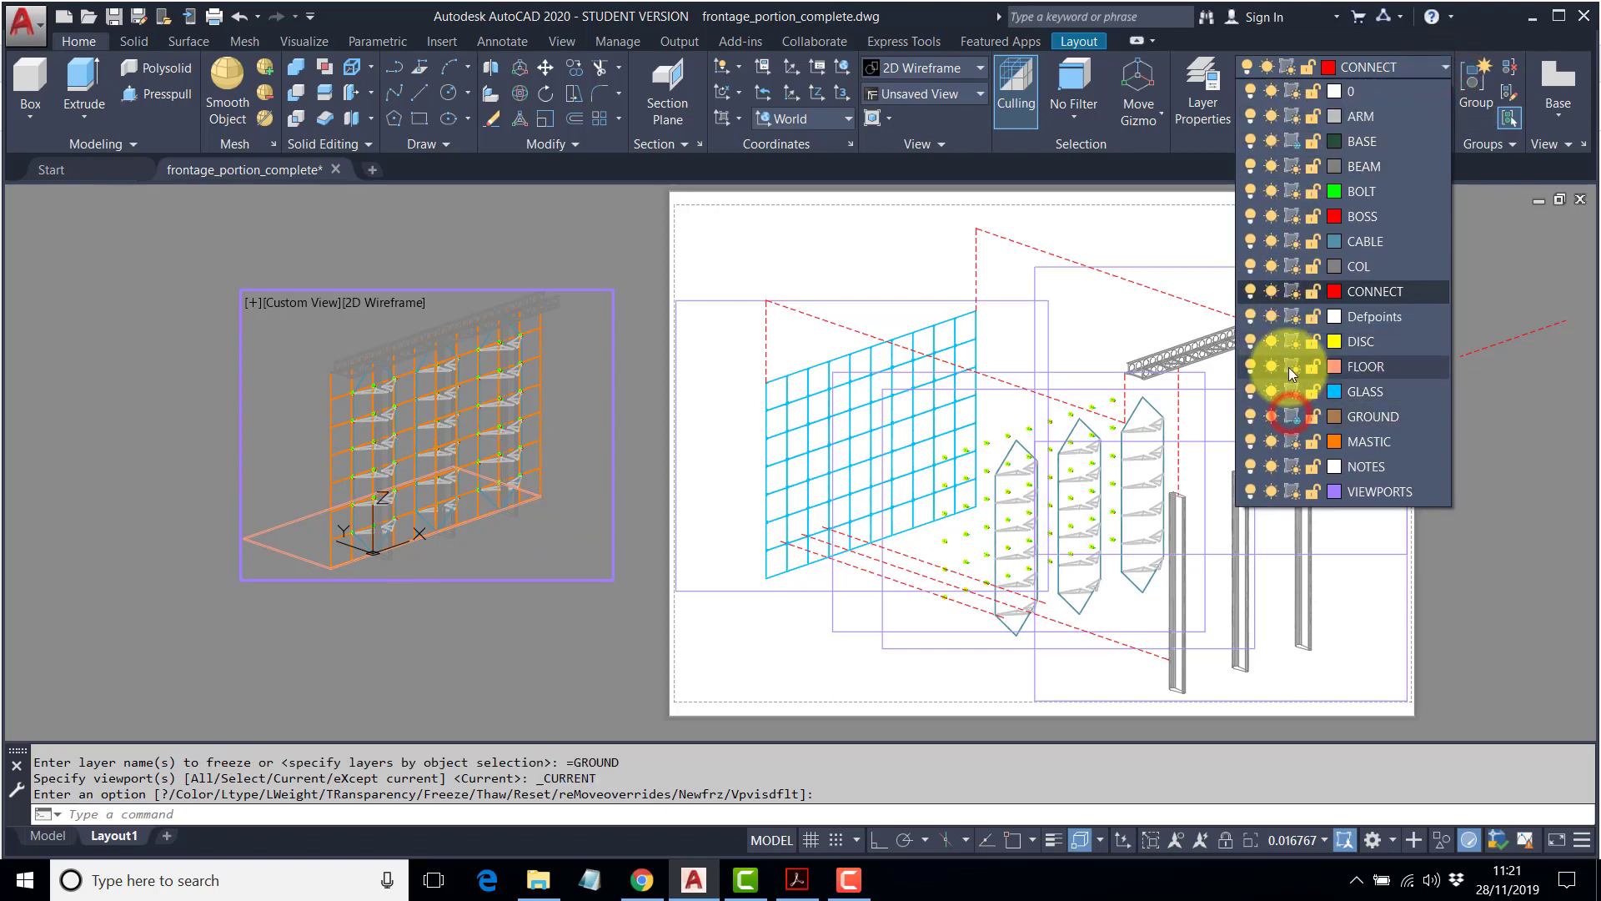
click(1292, 368)
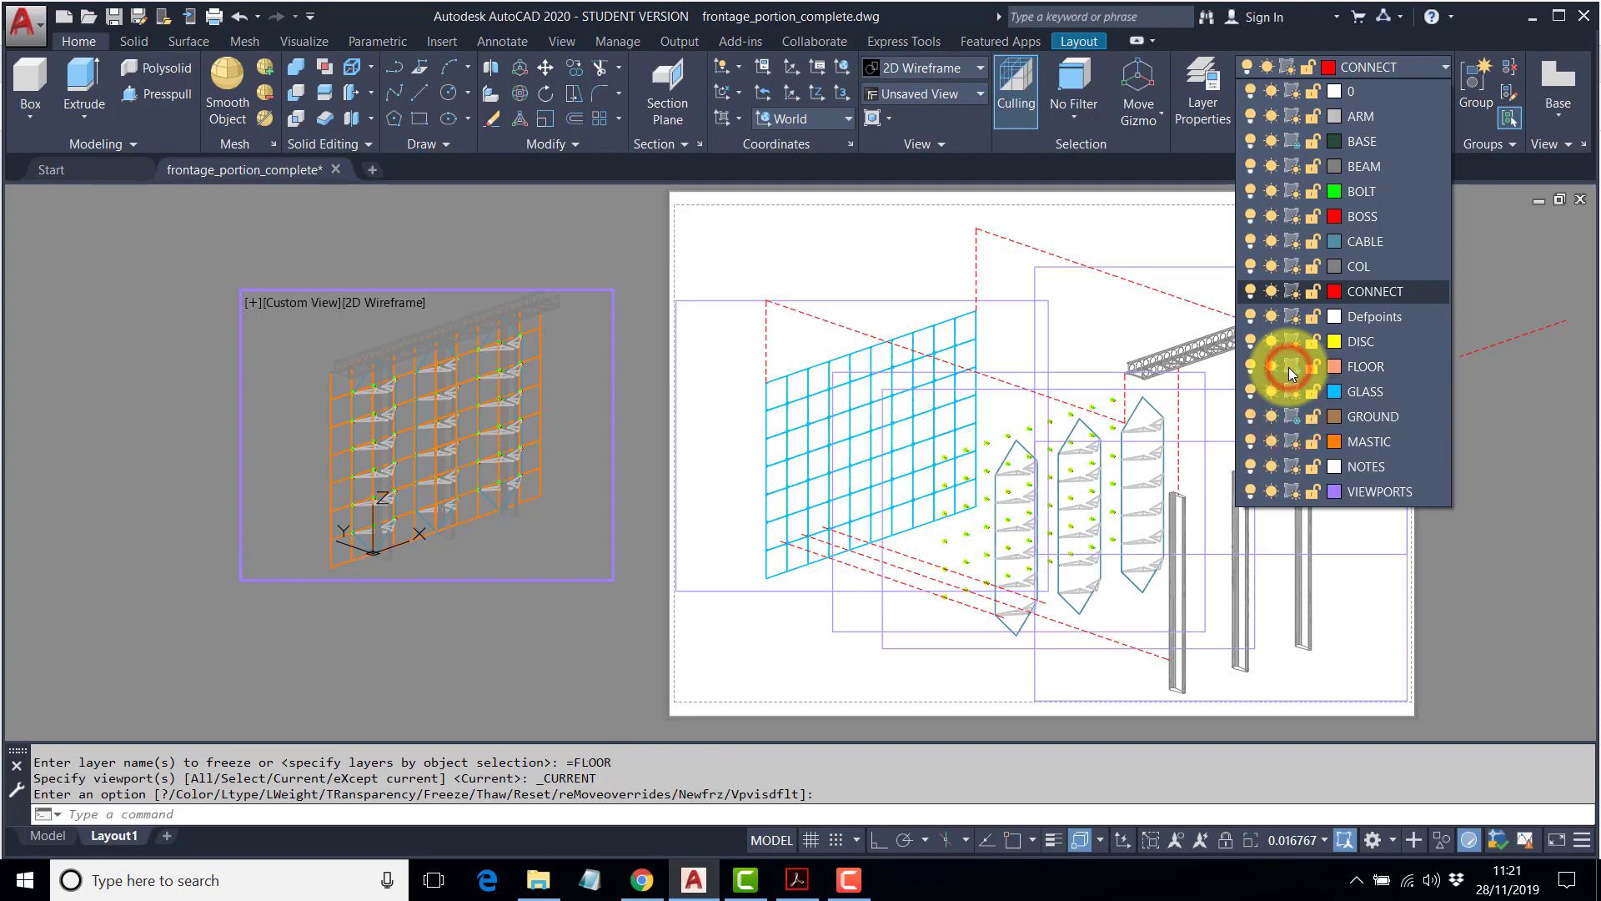
click(426, 632)
double_click(426, 629)
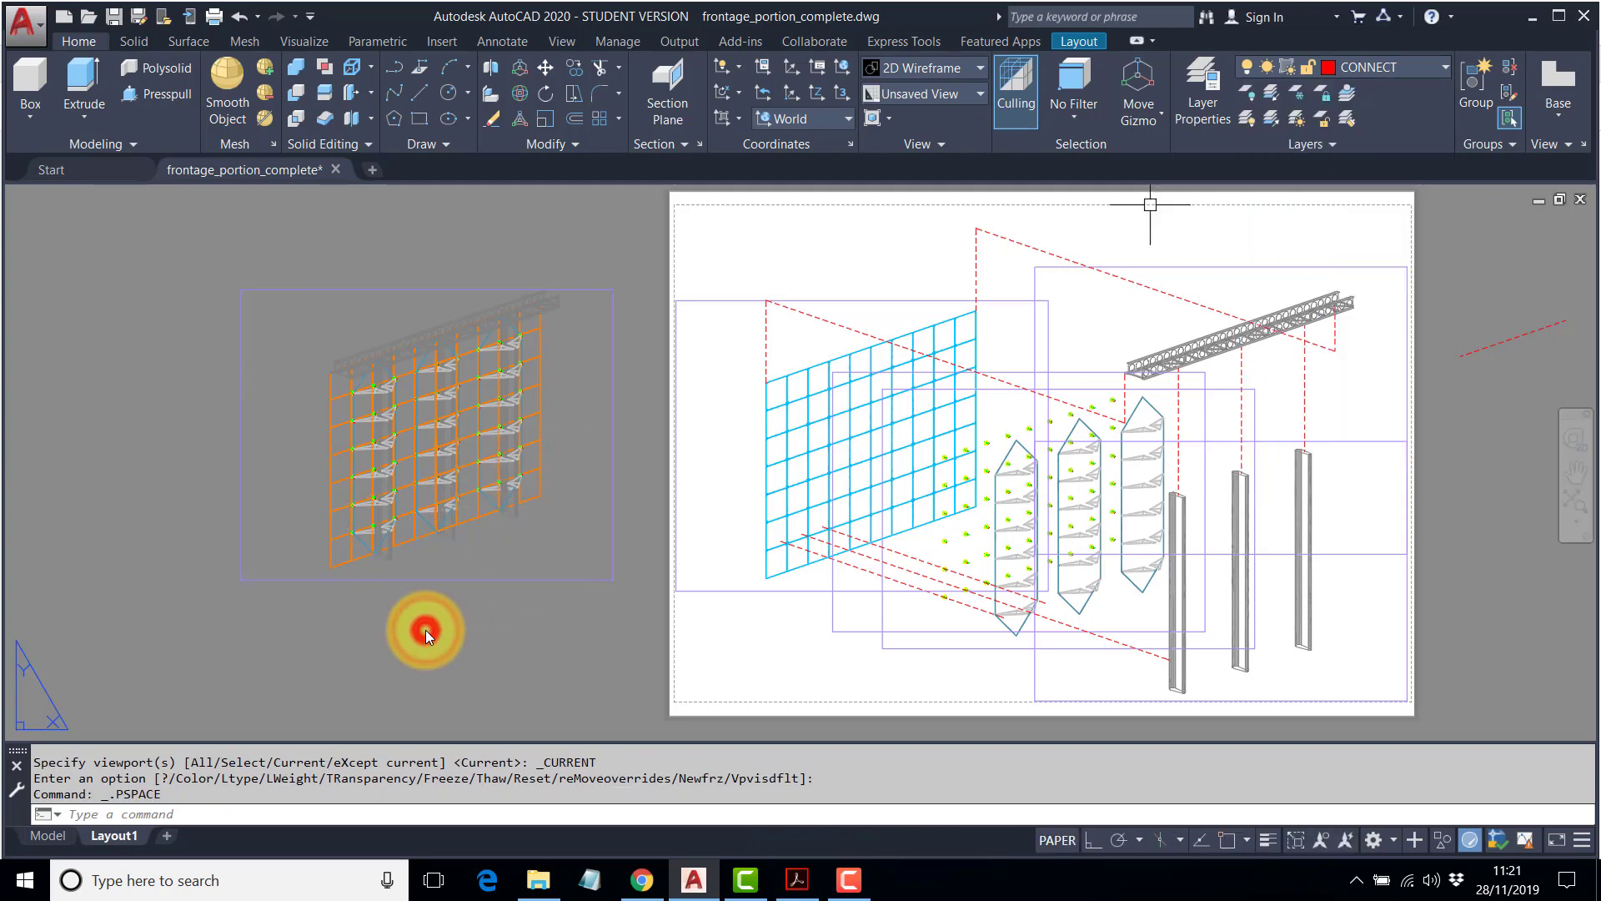
Crop the copied viewport to the lower-left part of the assembled frontage by stretching its lower-left and upper-right corners inward.
scroll(279, 575, up, 4)
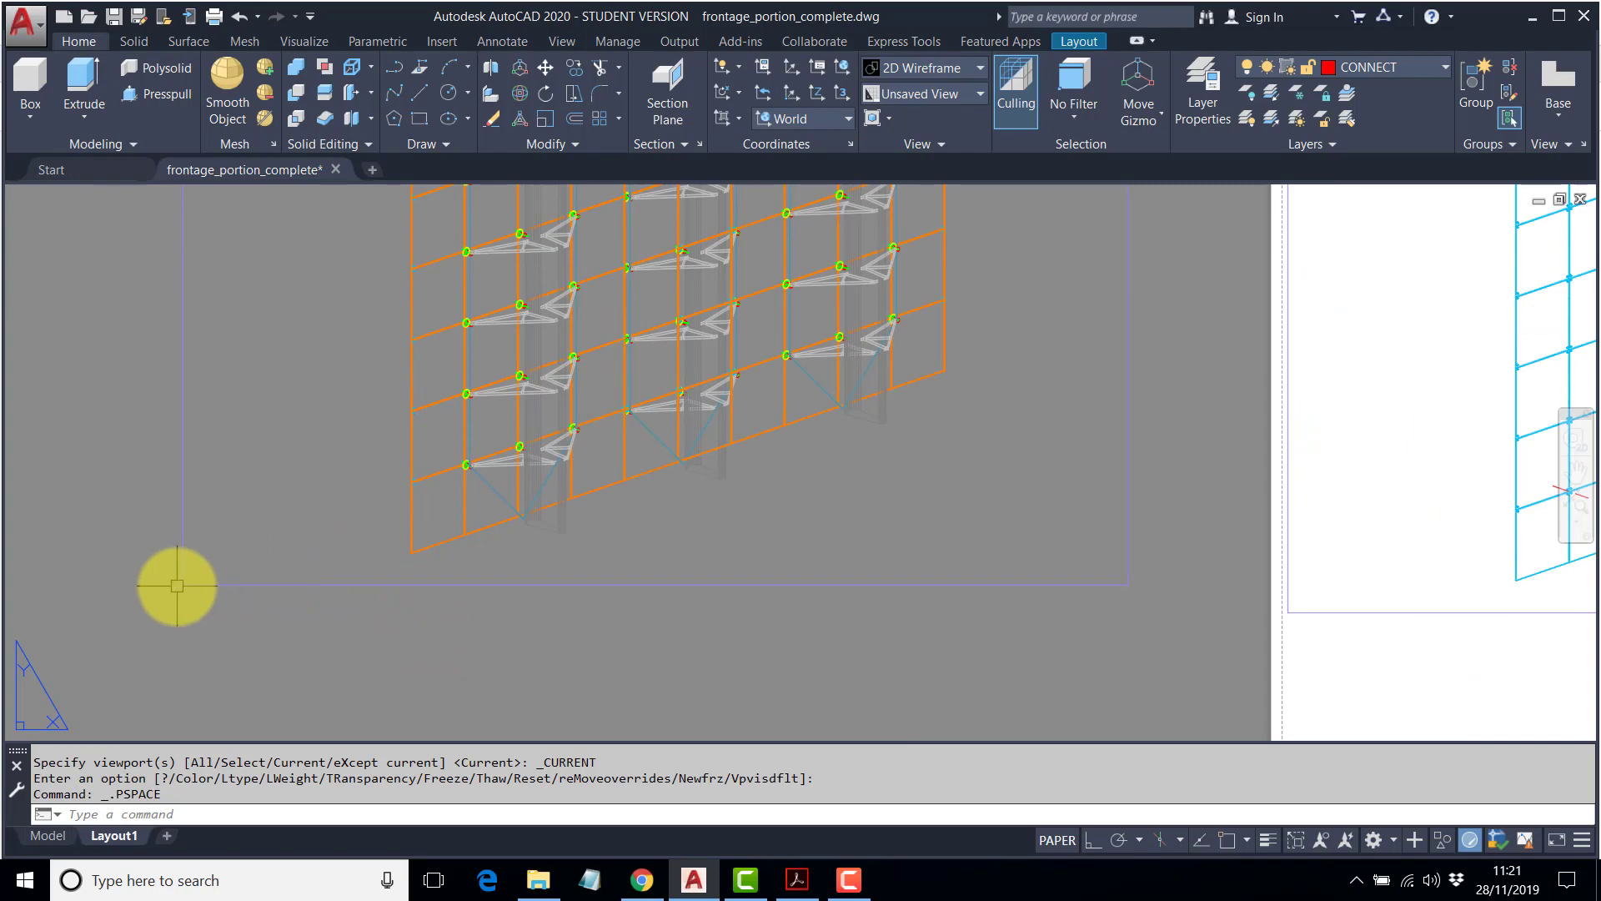
click(186, 584)
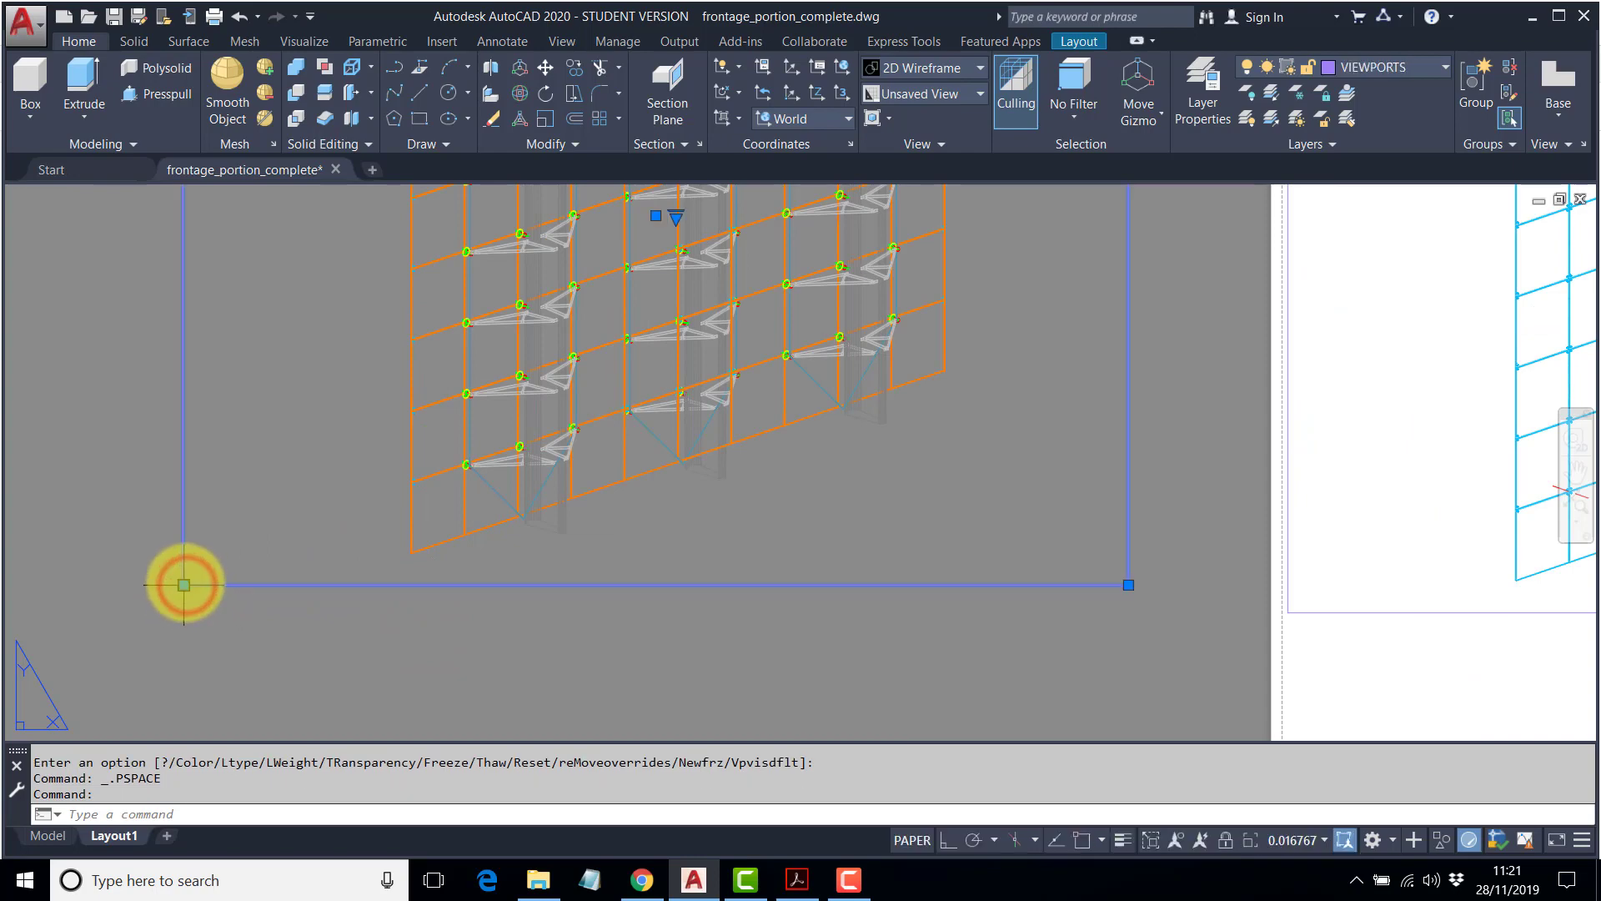
click(184, 585)
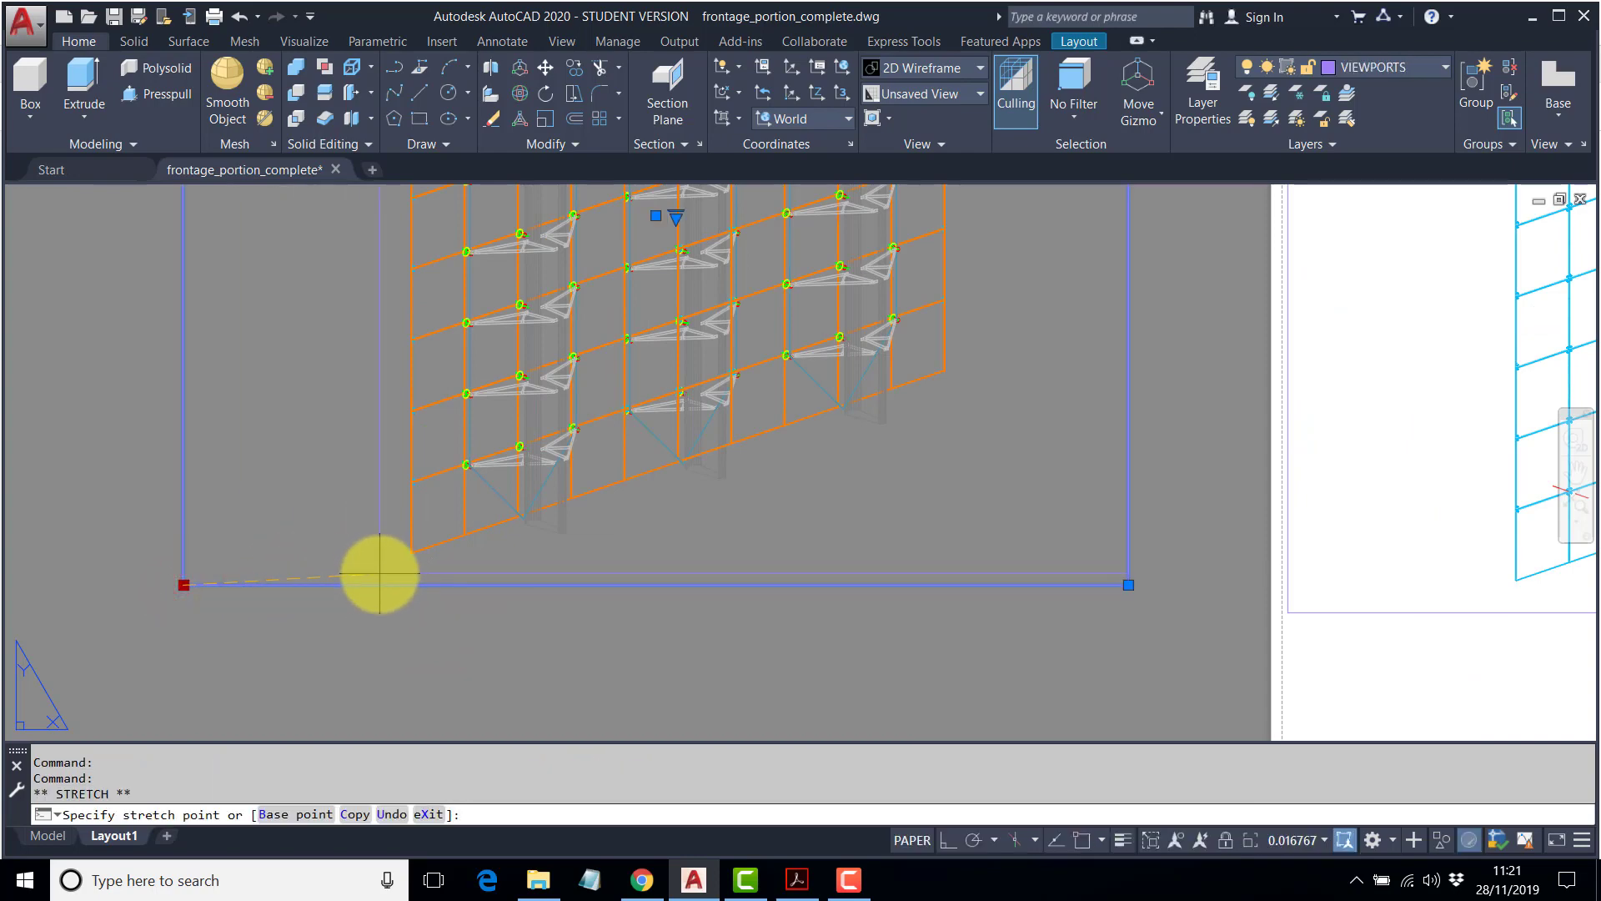
click(383, 572)
scroll(606, 538, down, 4)
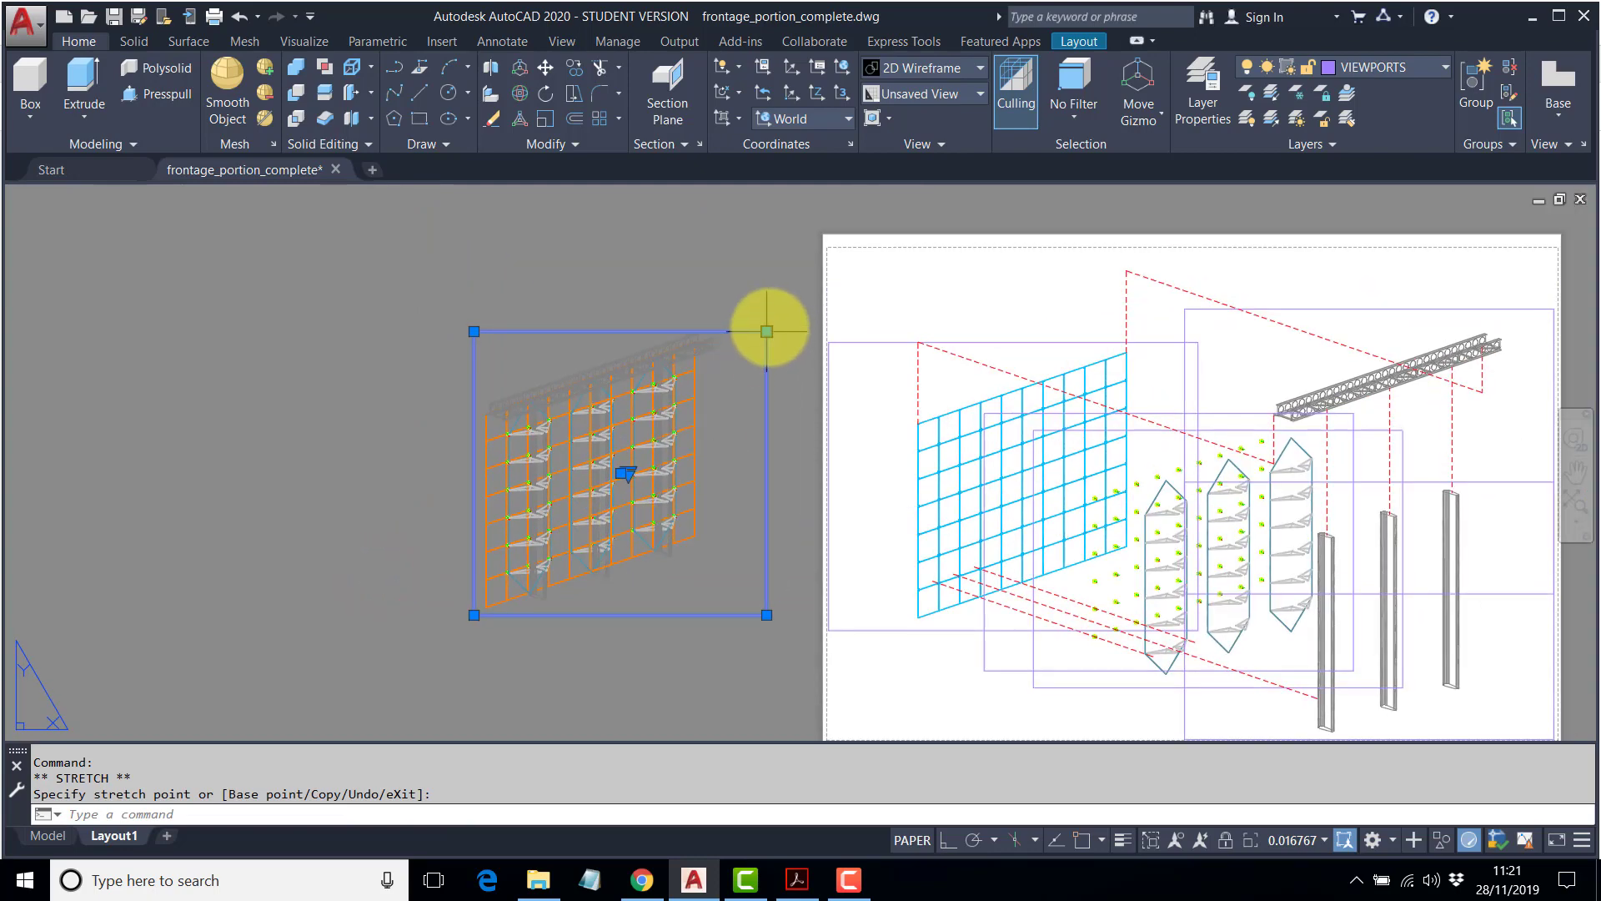
click(767, 331)
scroll(555, 542, up, 4)
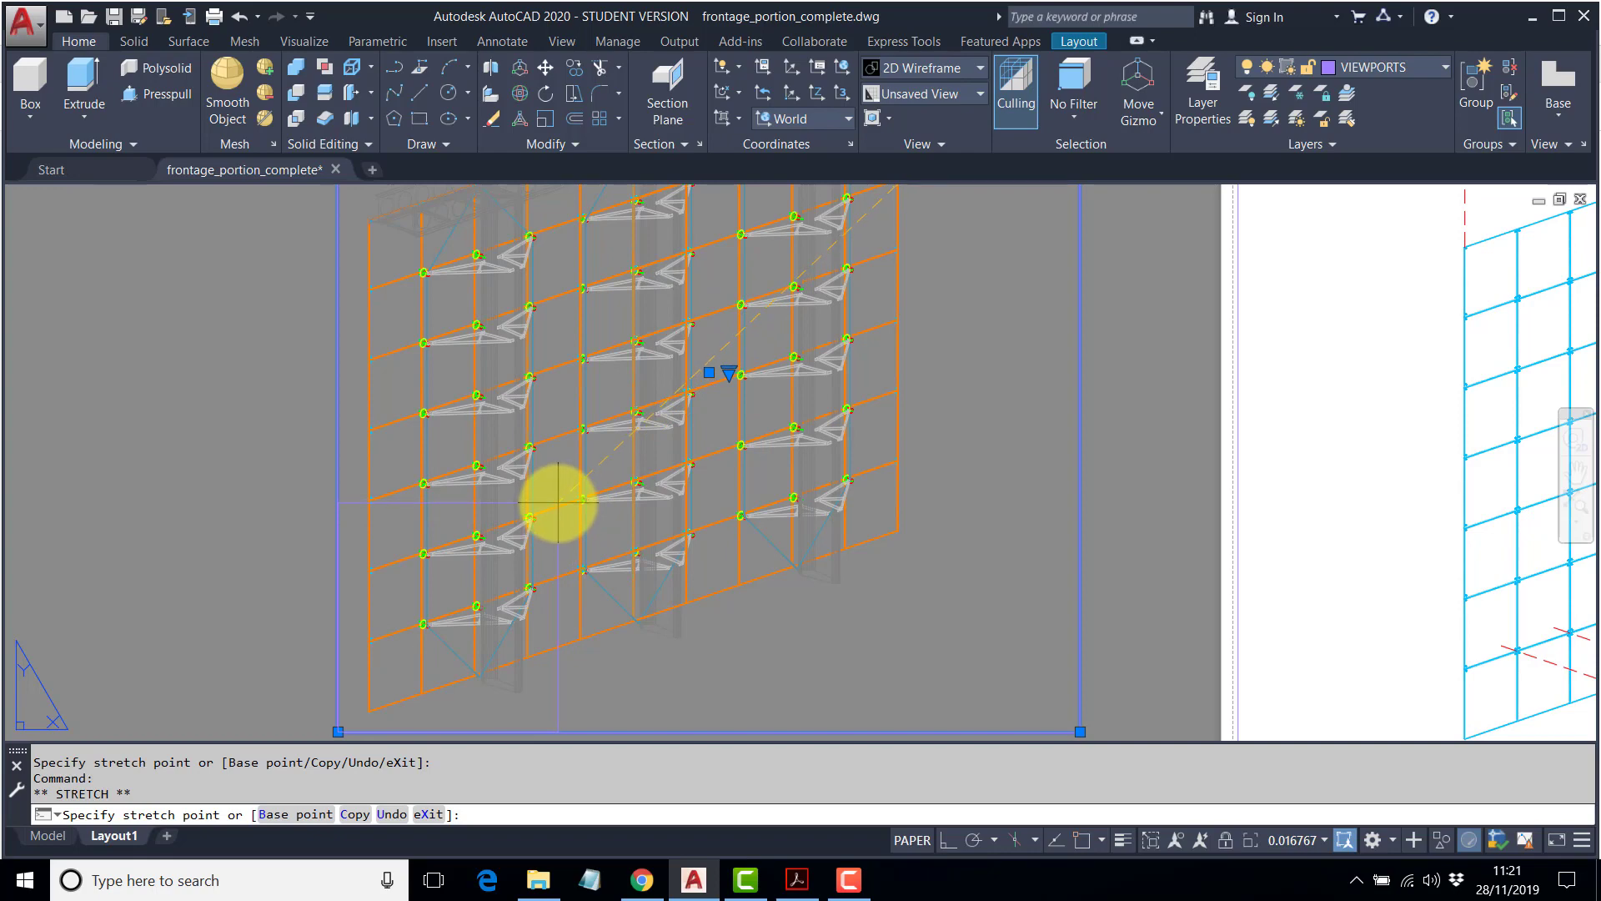
key(Escape)
scroll(555, 501, down, 6)
key(Escape)
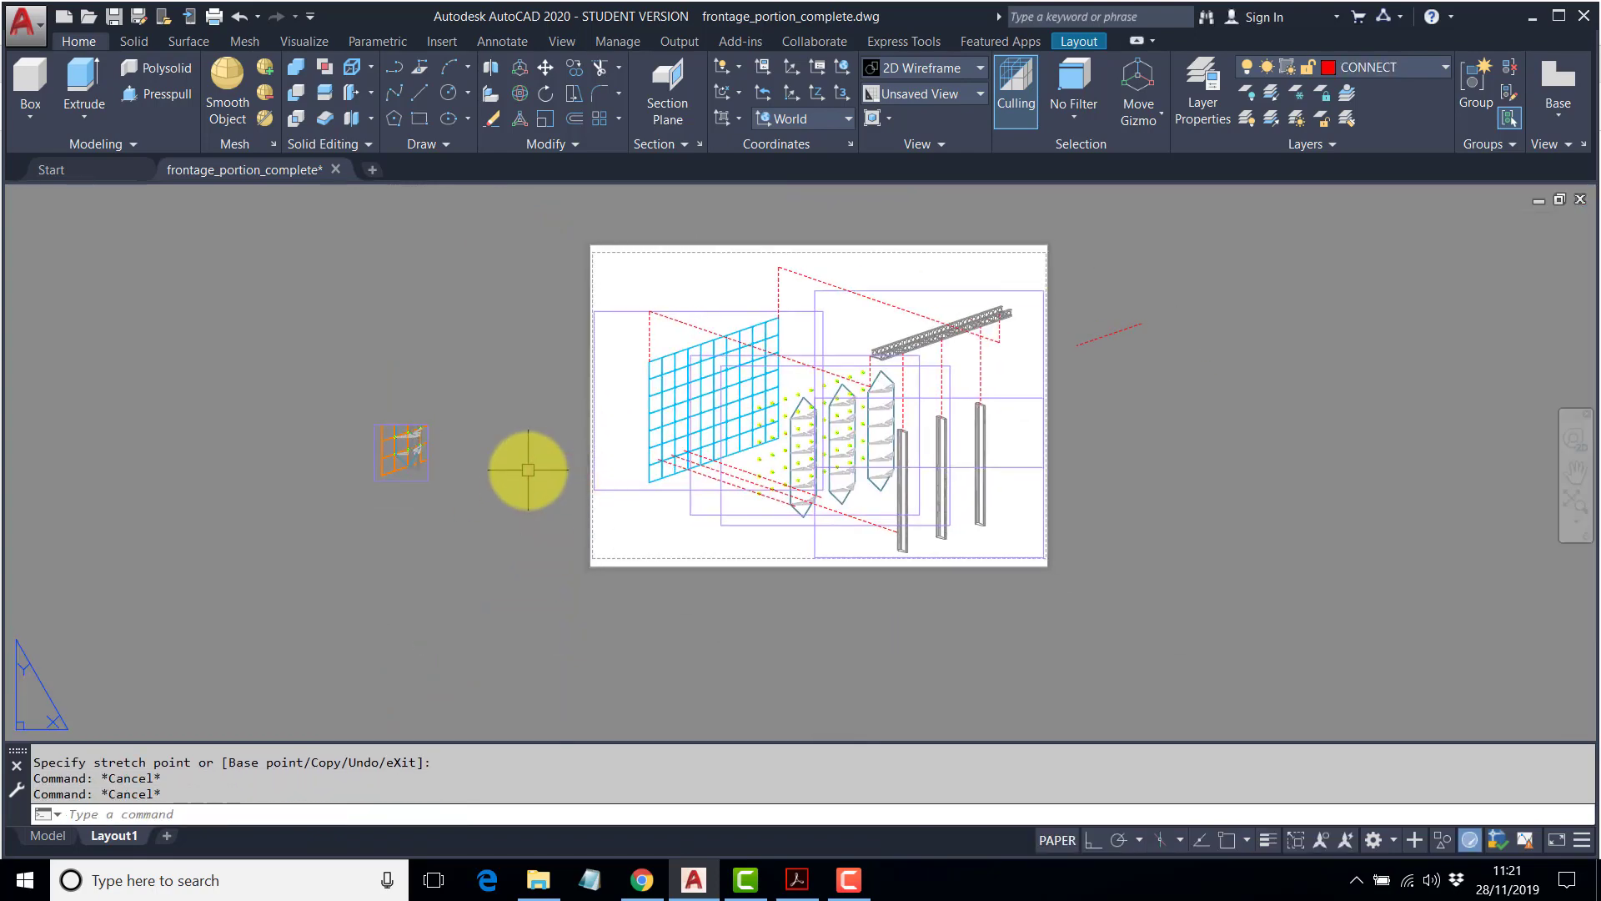
Move the cropped viewport onto the sheet, into the empty area below the lower-left corner of the glass grid.
text(m)
key(Return)
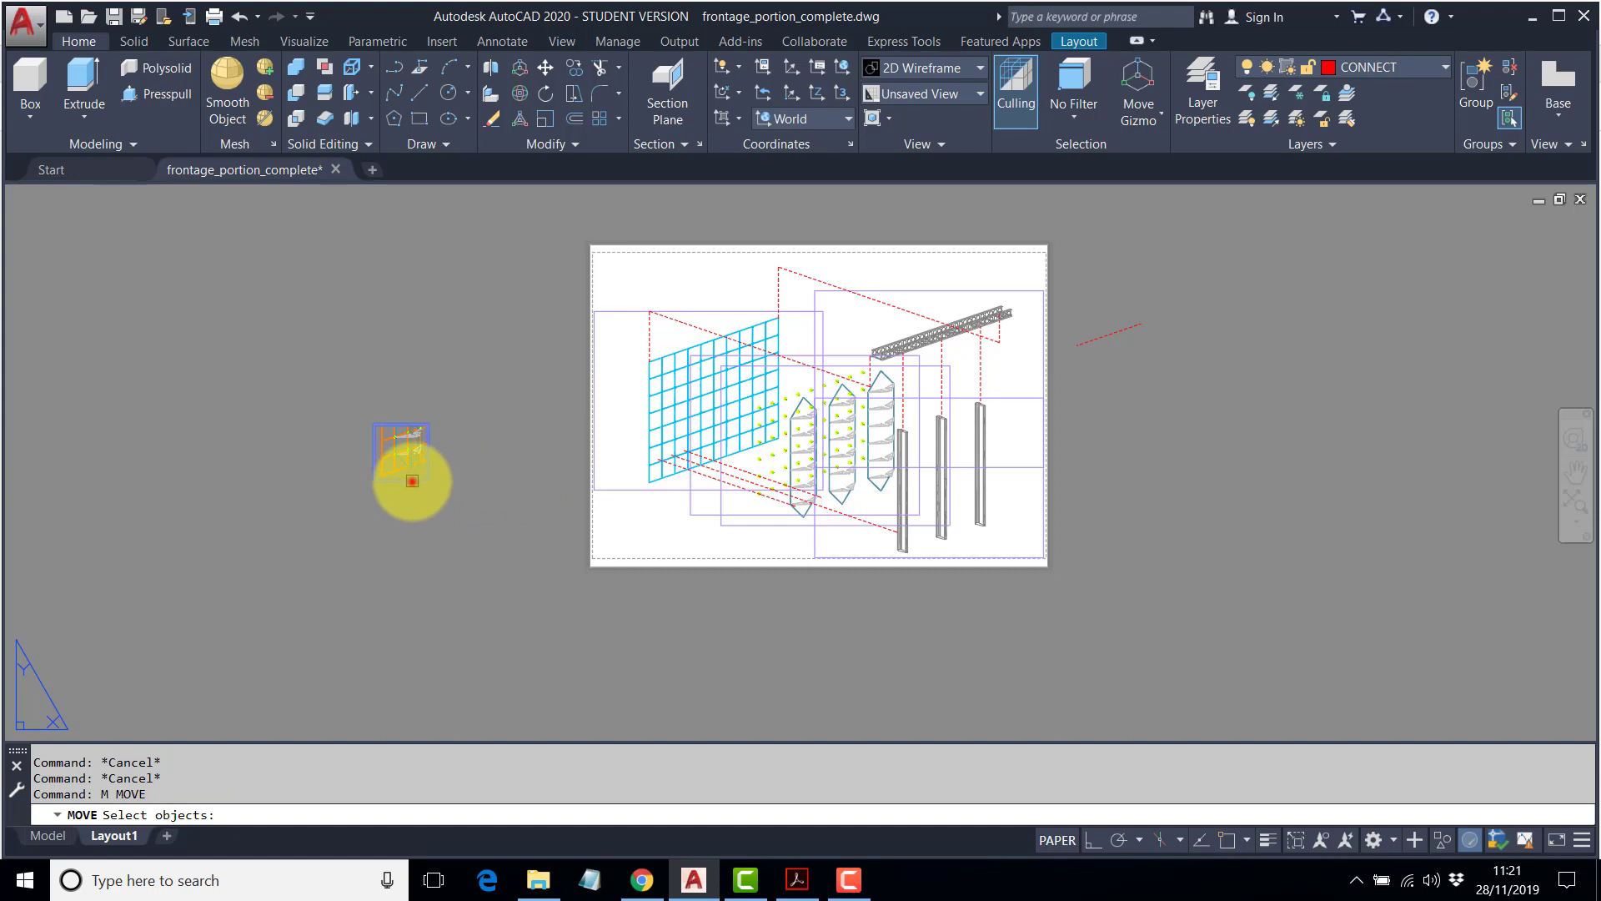
click(412, 481)
key(Return)
click(204, 478)
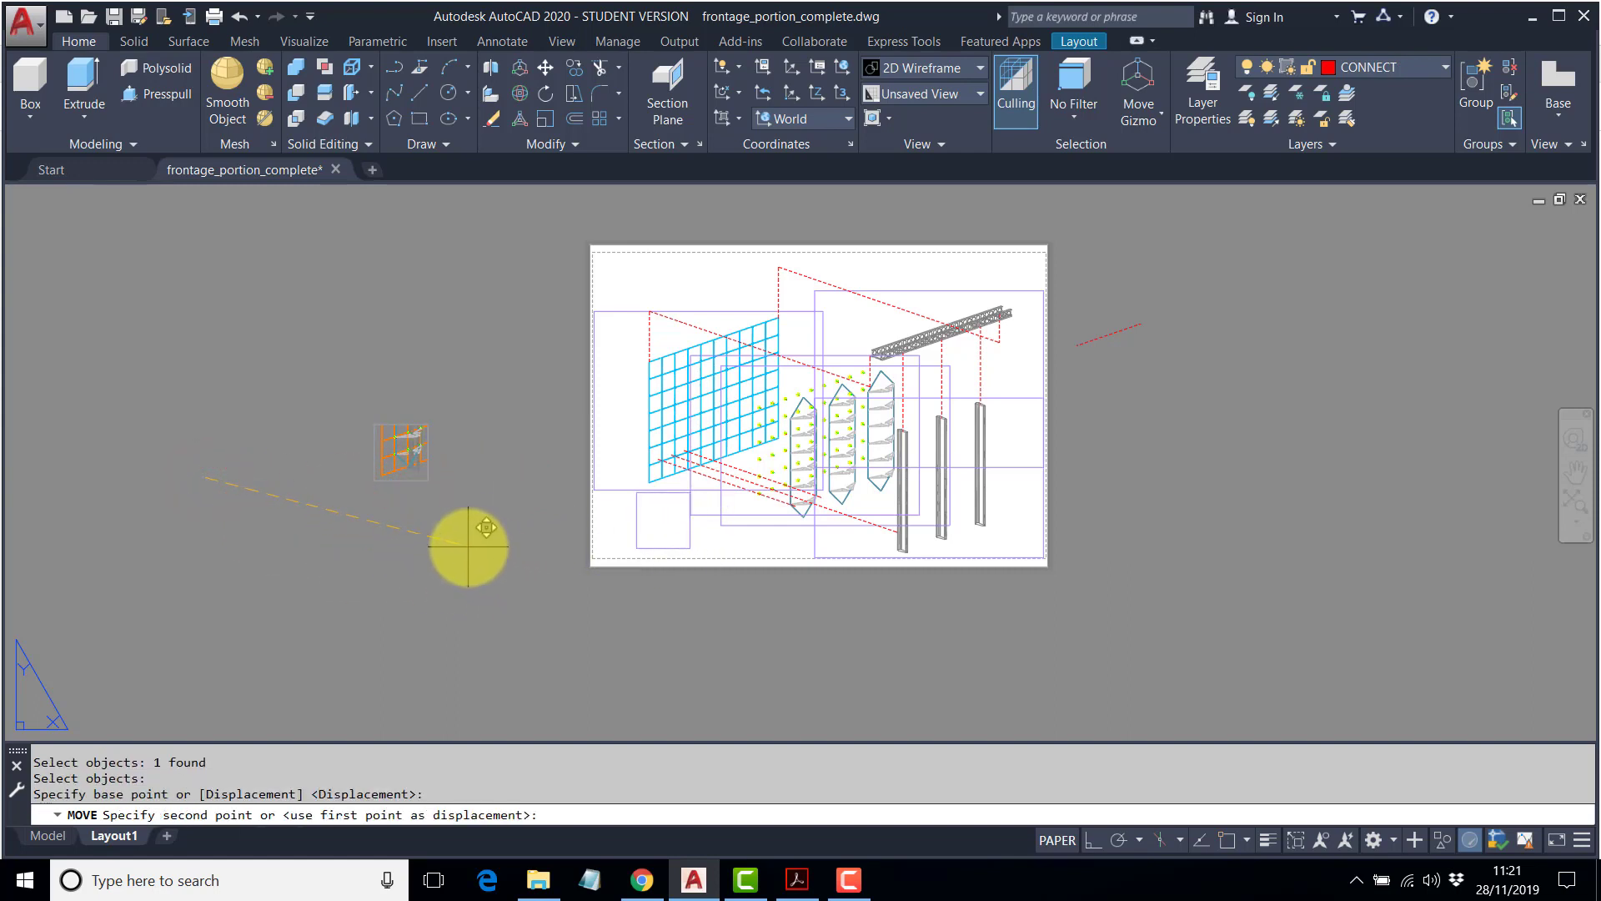
click(467, 546)
scroll(637, 493, up, 10)
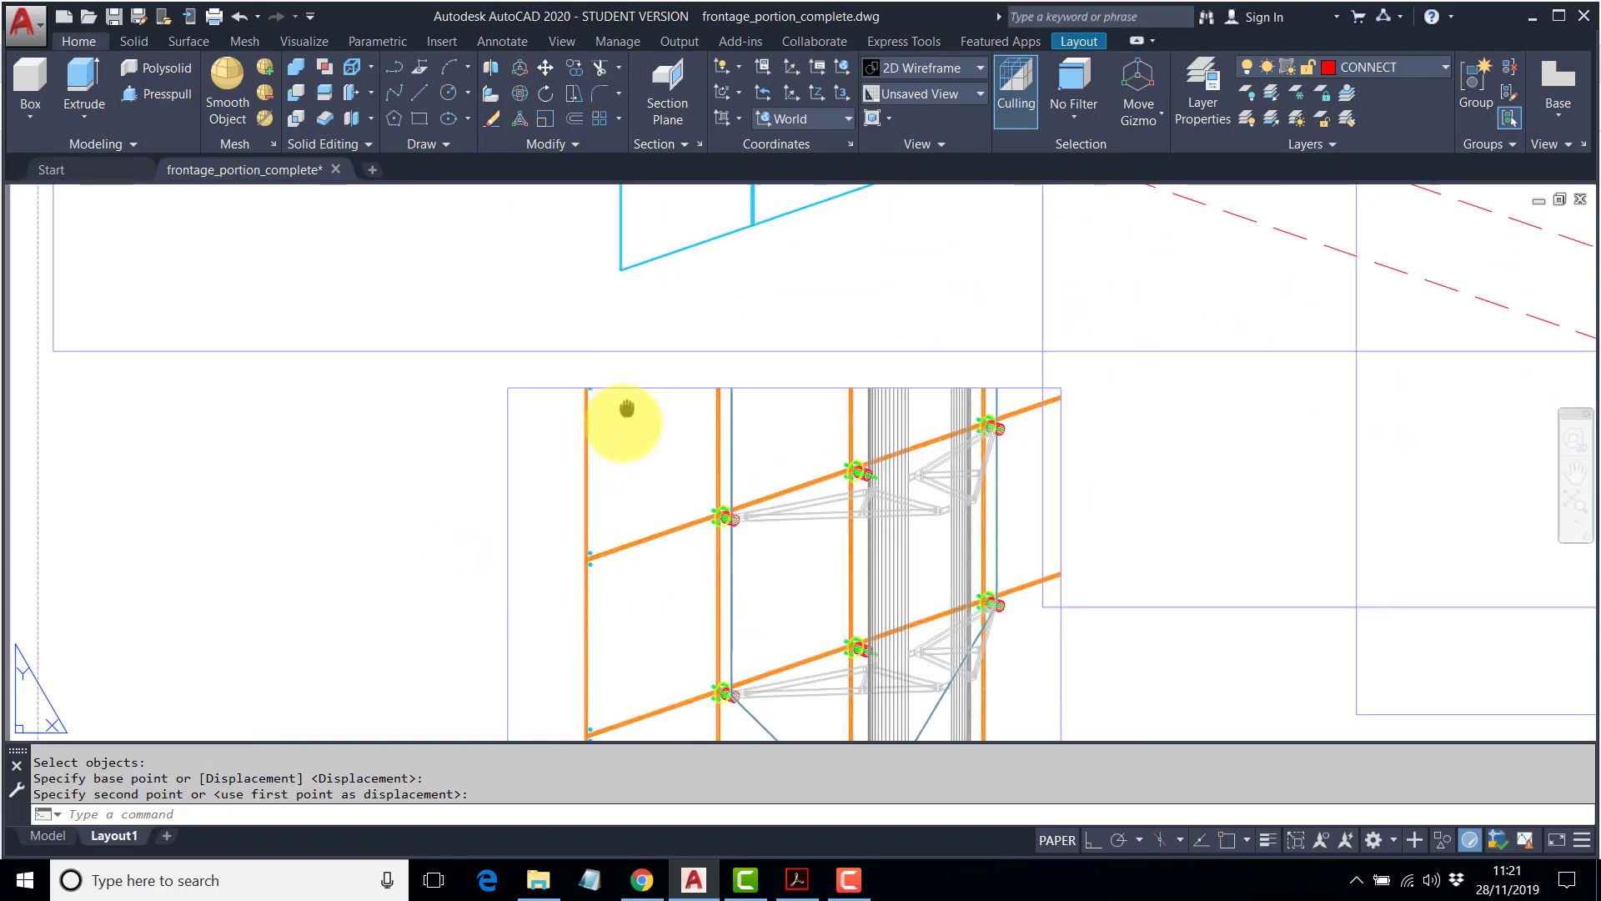
key(Escape)
key(Escape)
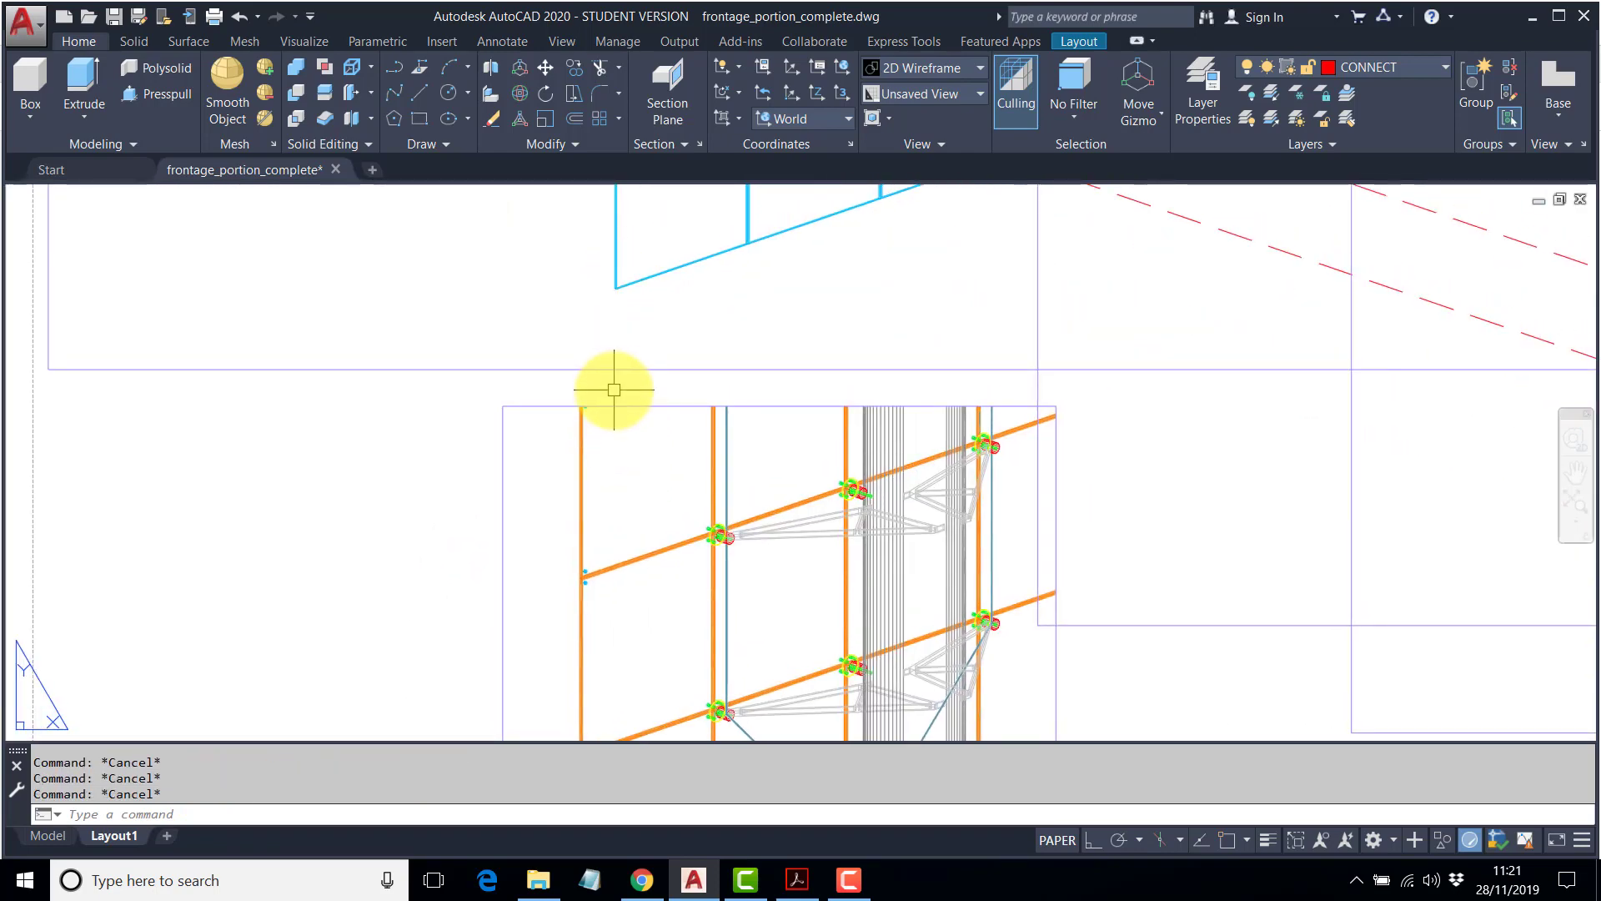
Turn on object snap and ortho, and draw a short vertical guide line down from the glass grid's lower-left corner.
scroll(626, 286, up, 4)
text(l)
key(Return)
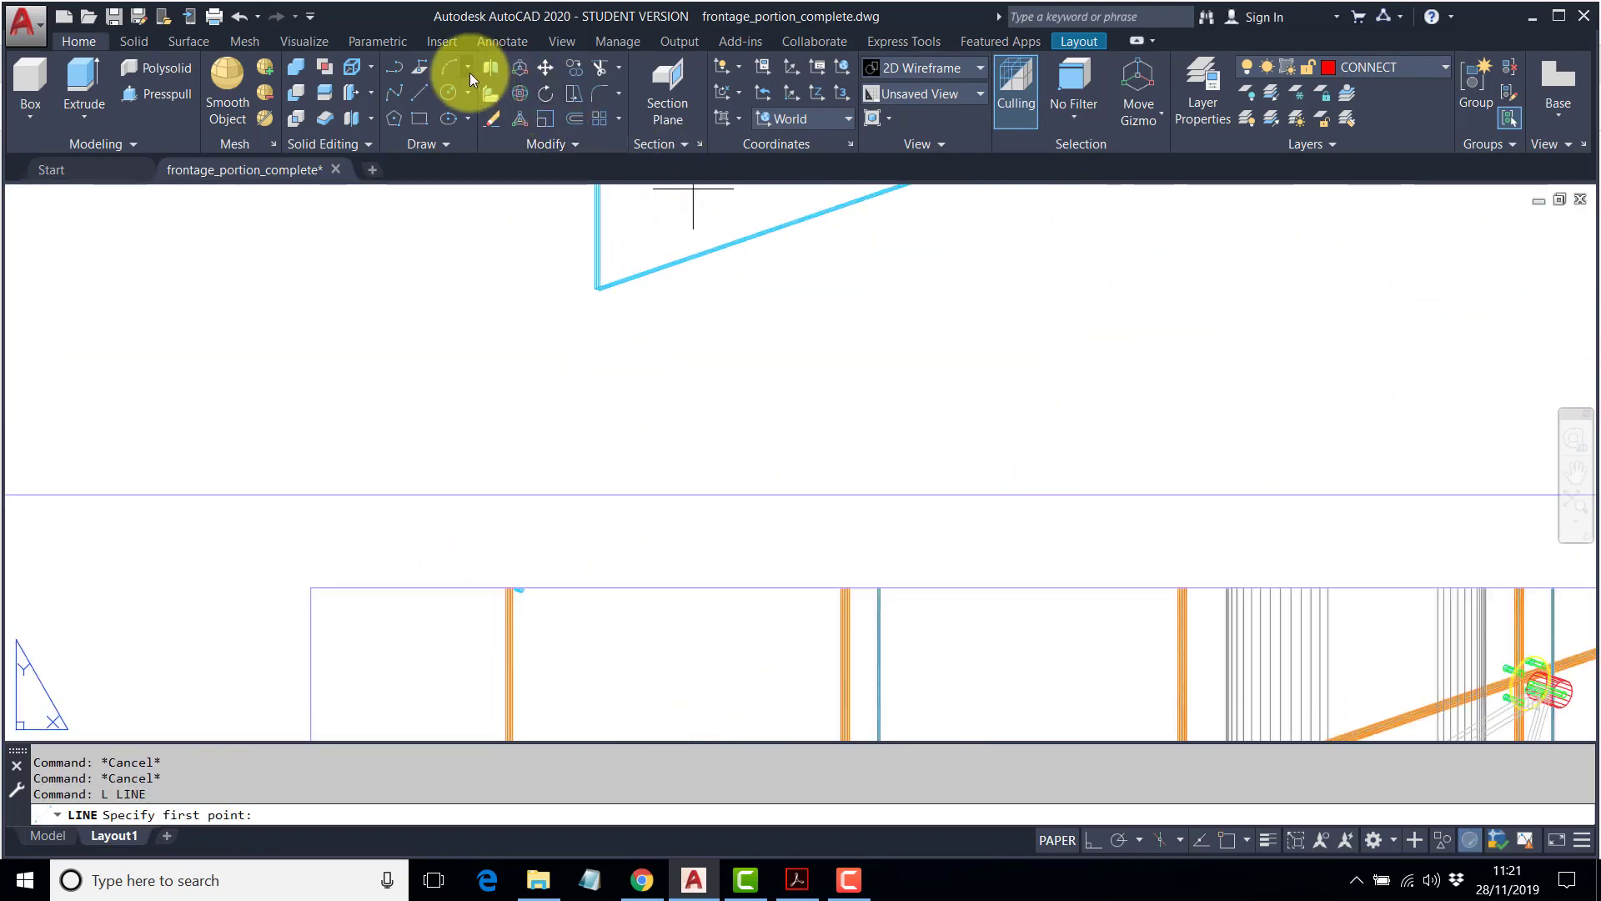
click(418, 93)
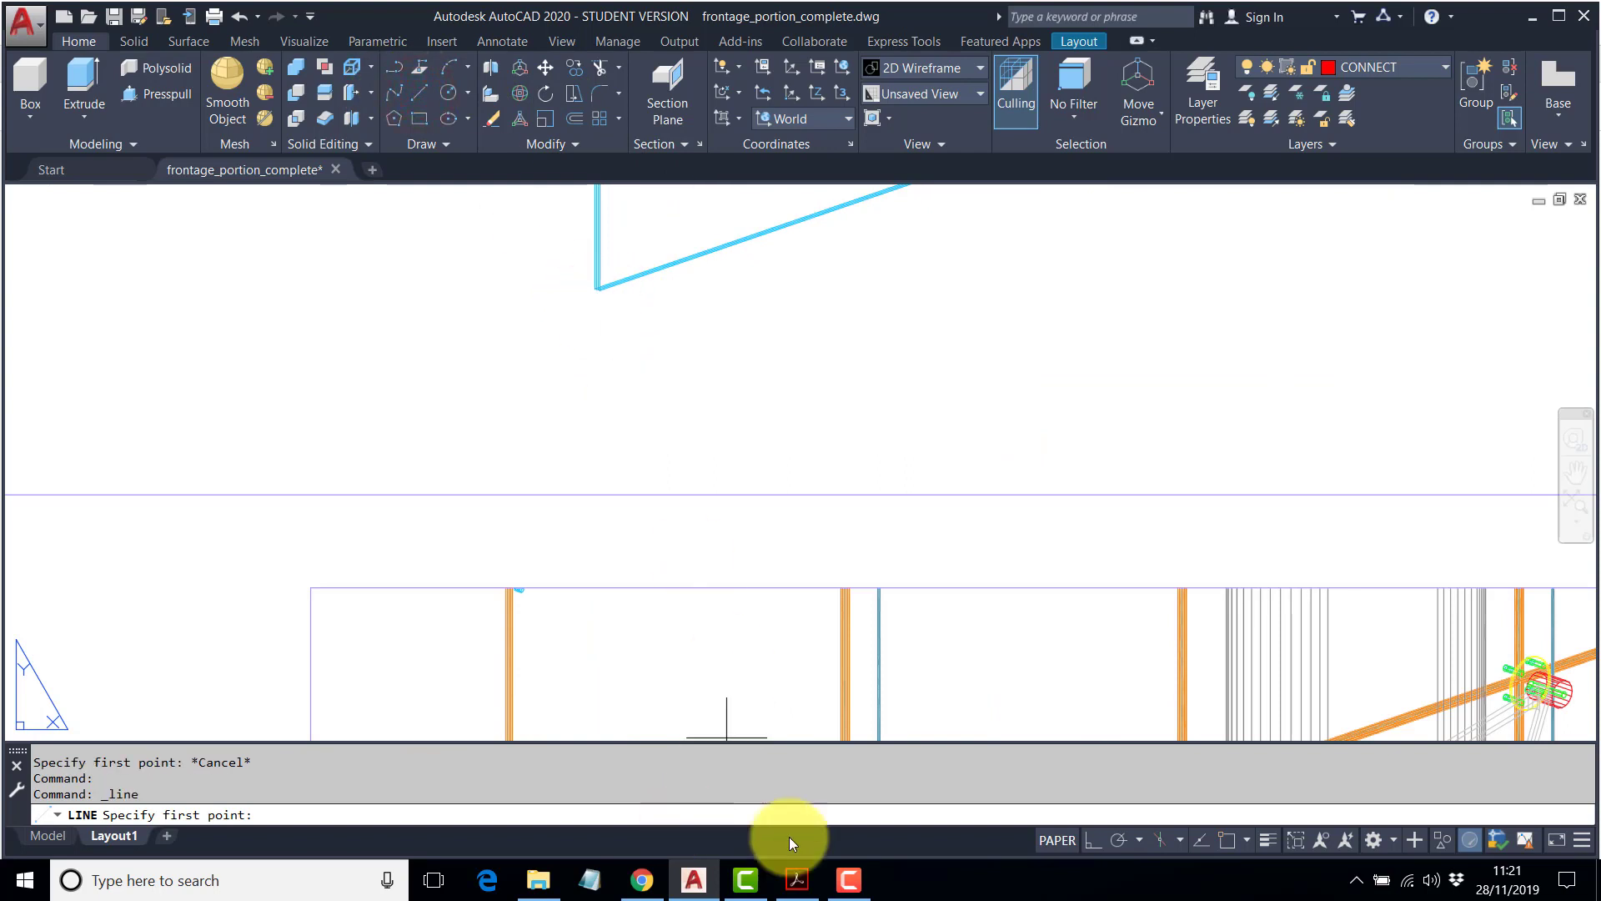
click(1228, 841)
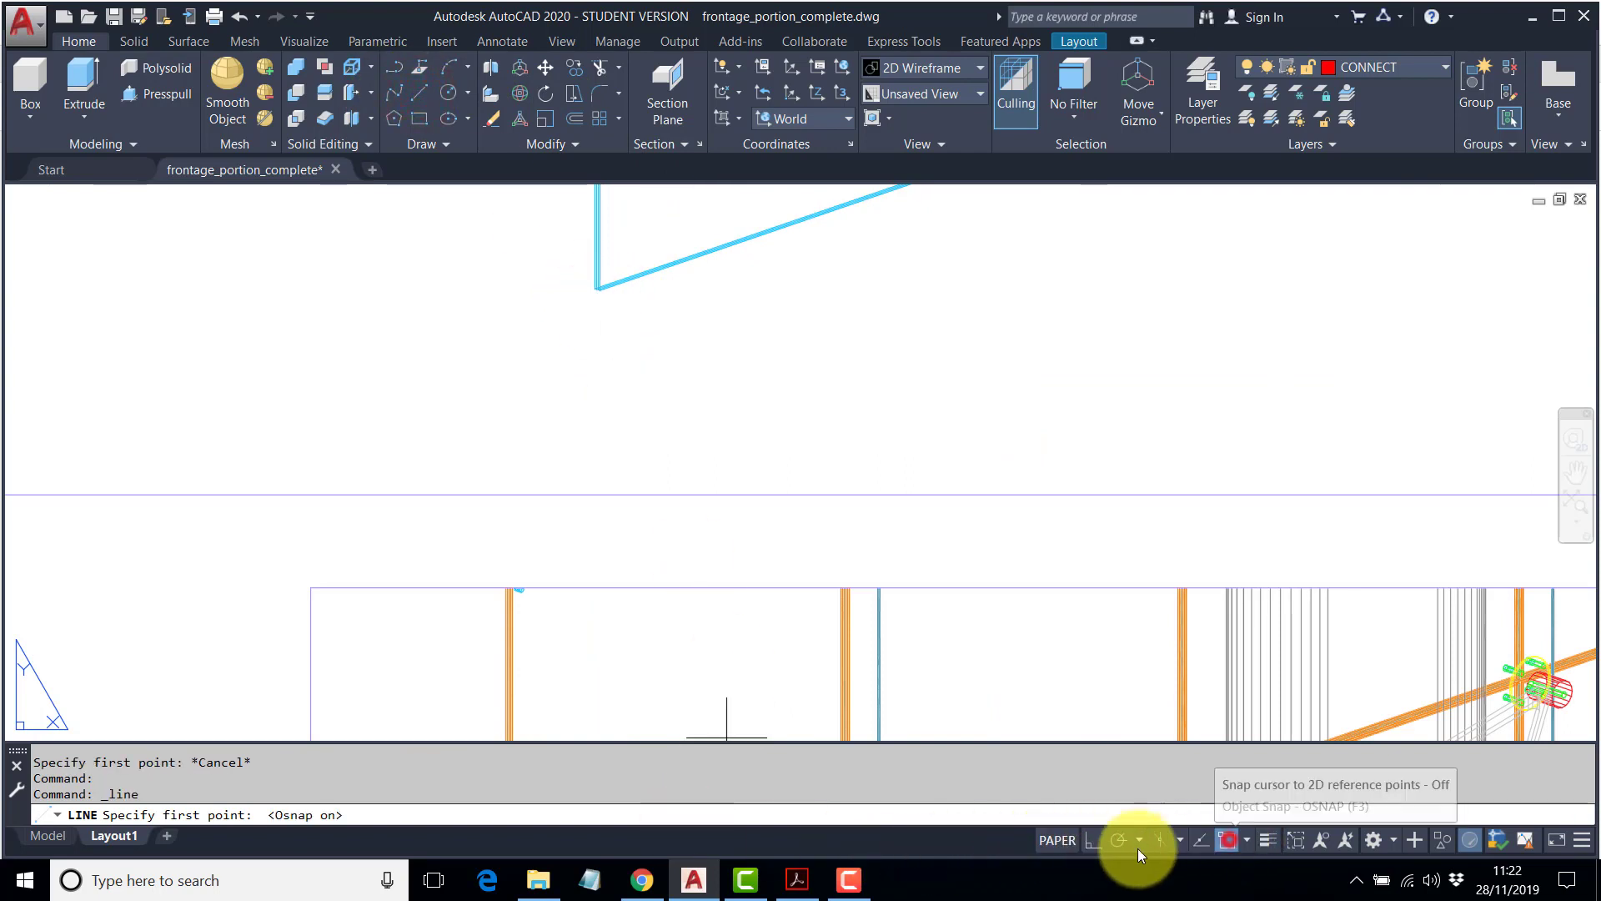
click(1095, 840)
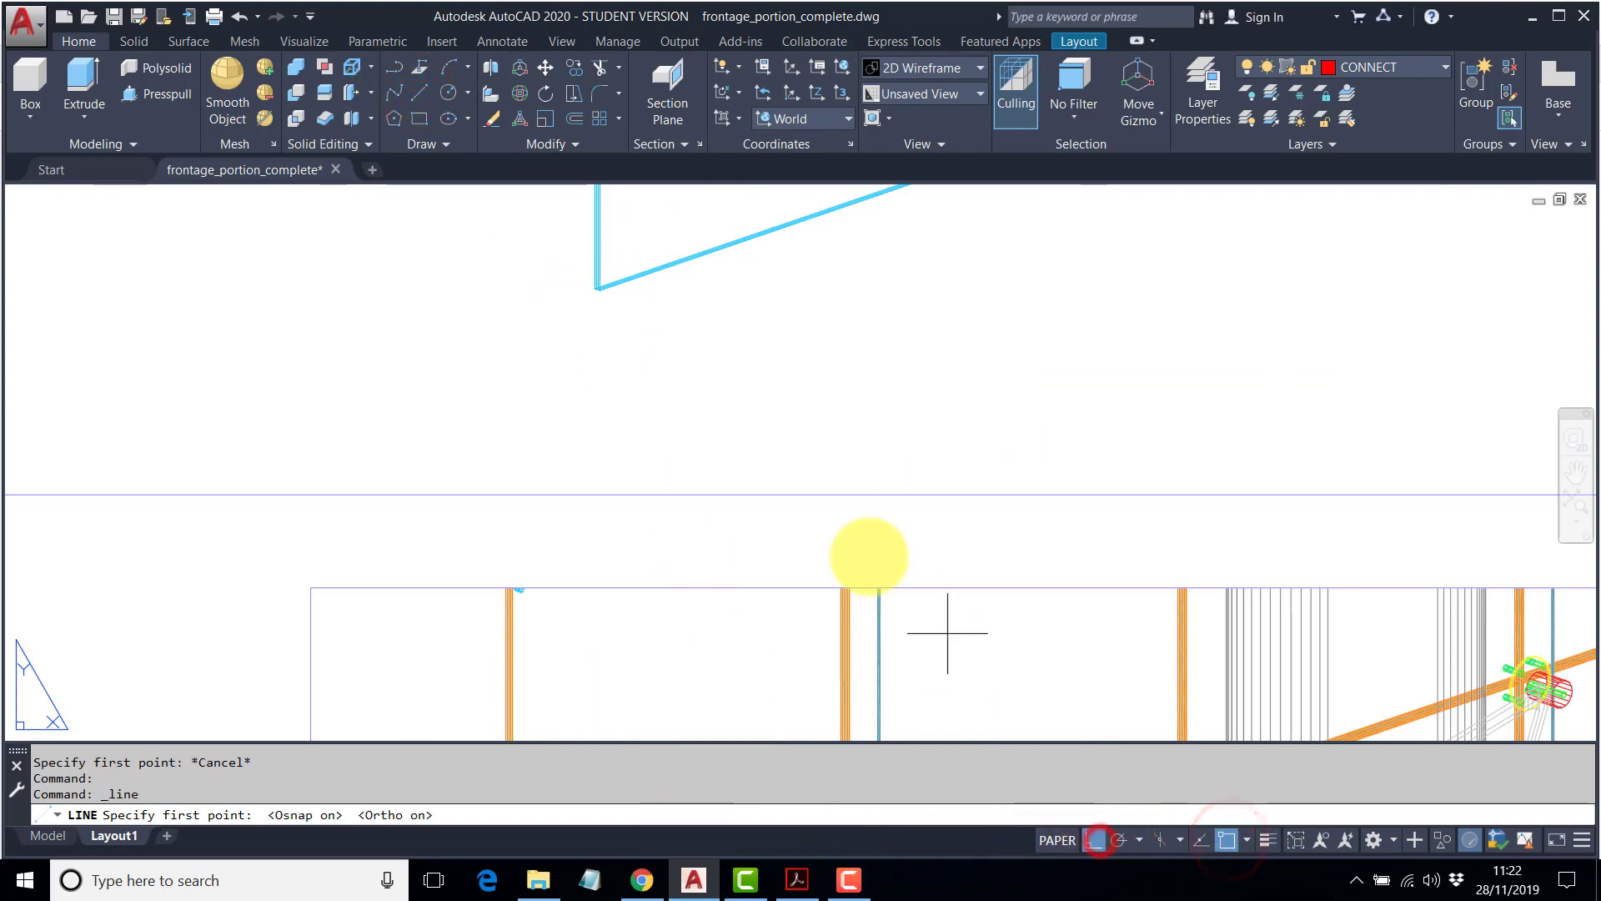
click(607, 298)
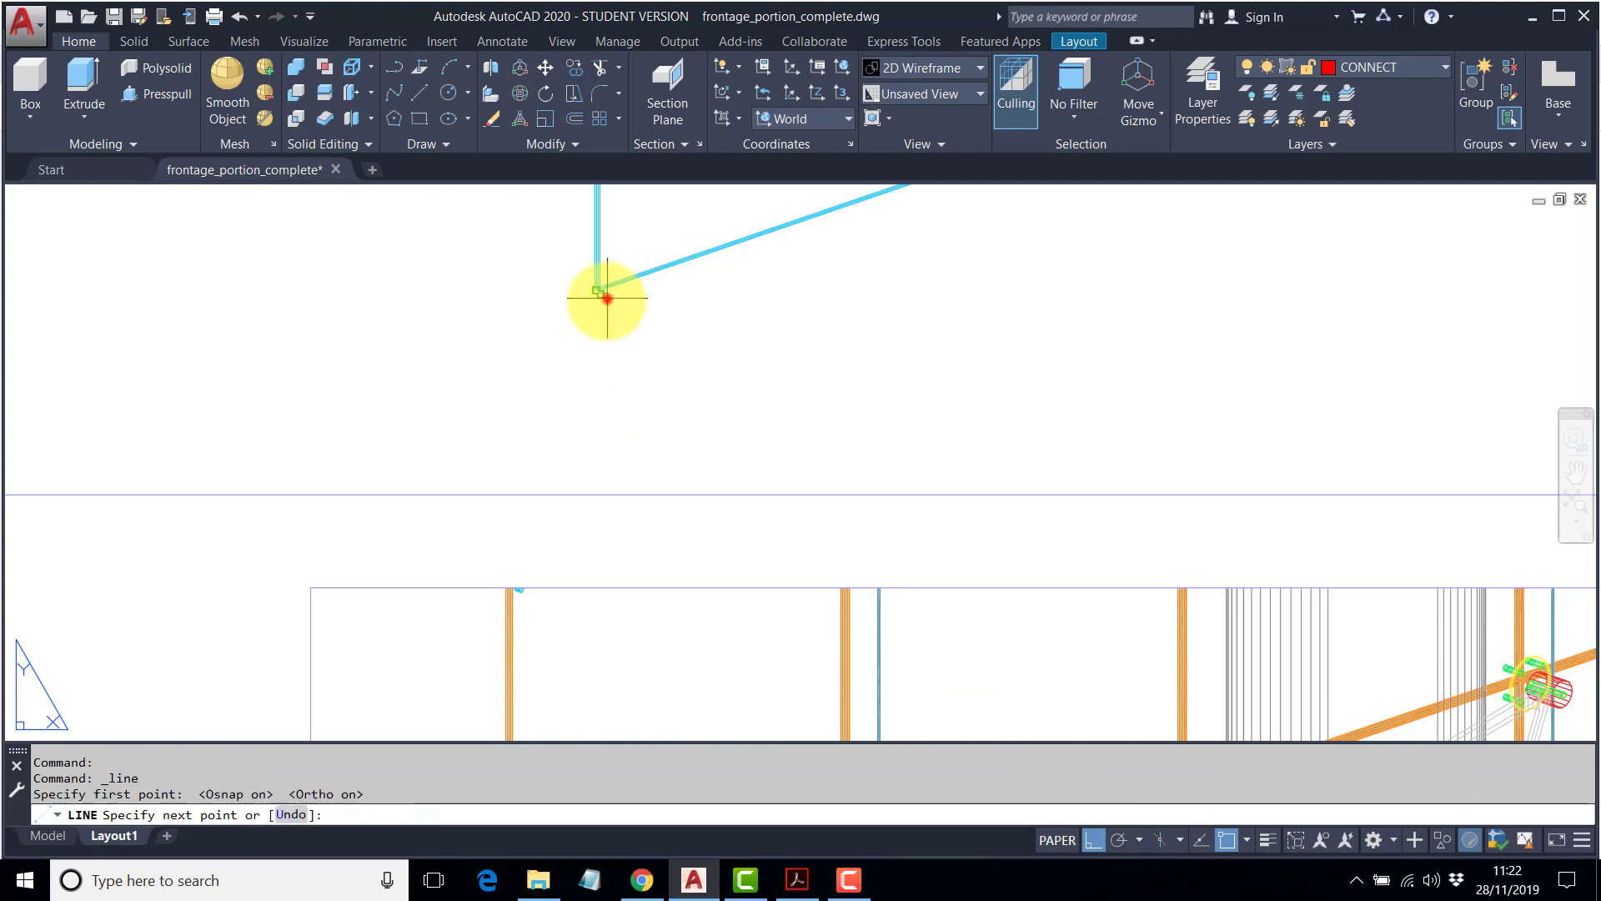
click(617, 544)
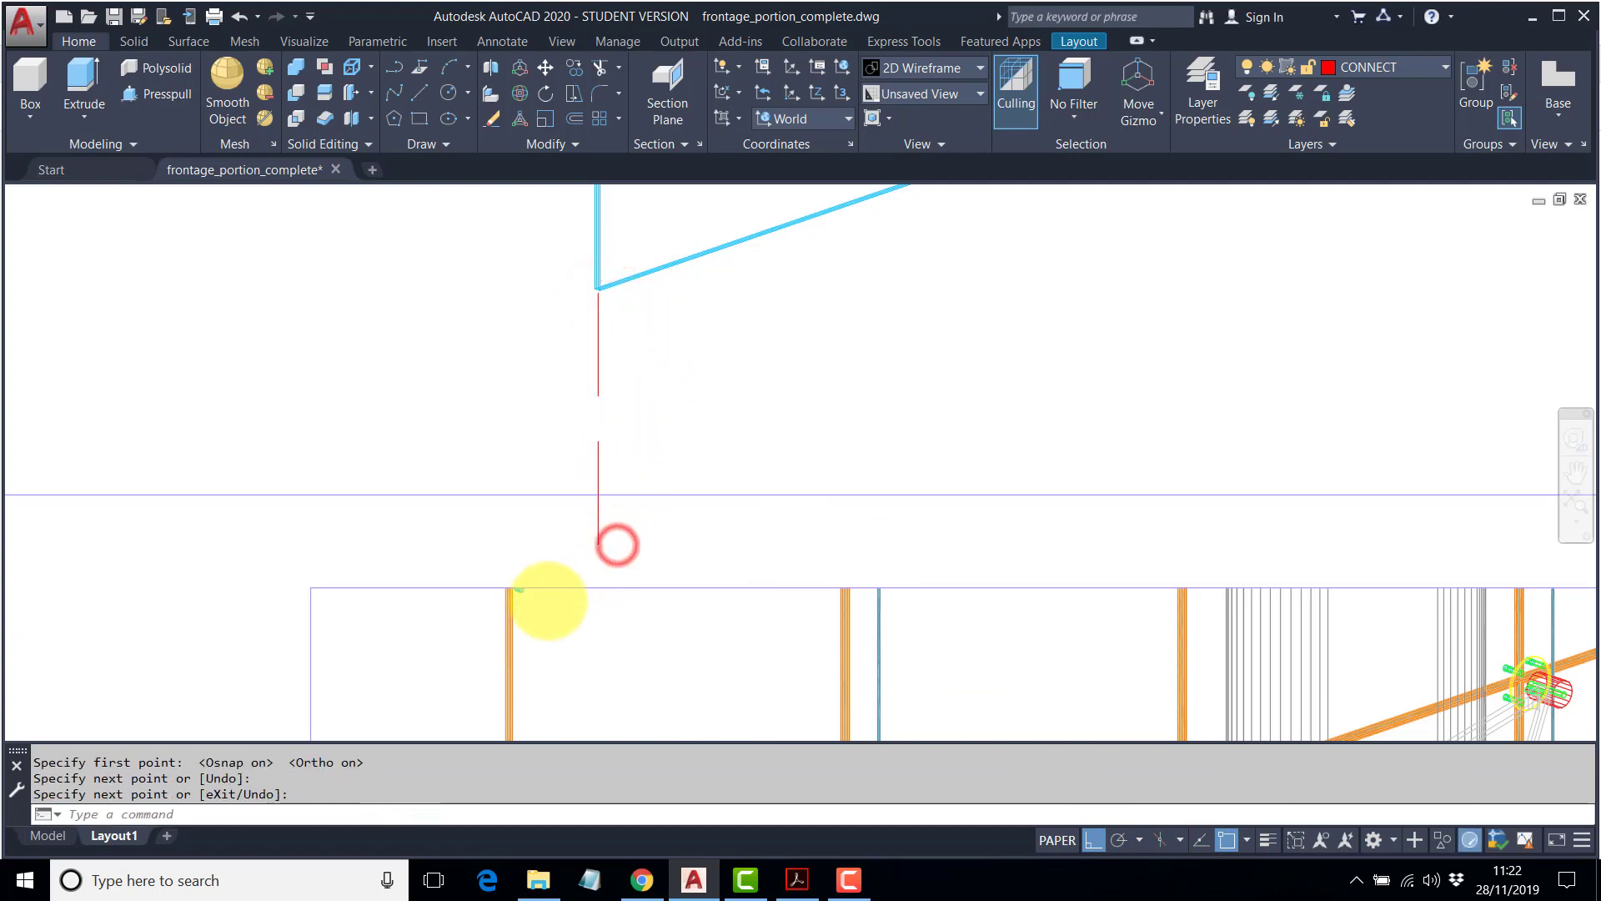
scroll(542, 584, up, 2)
key(Escape)
key(Escape)
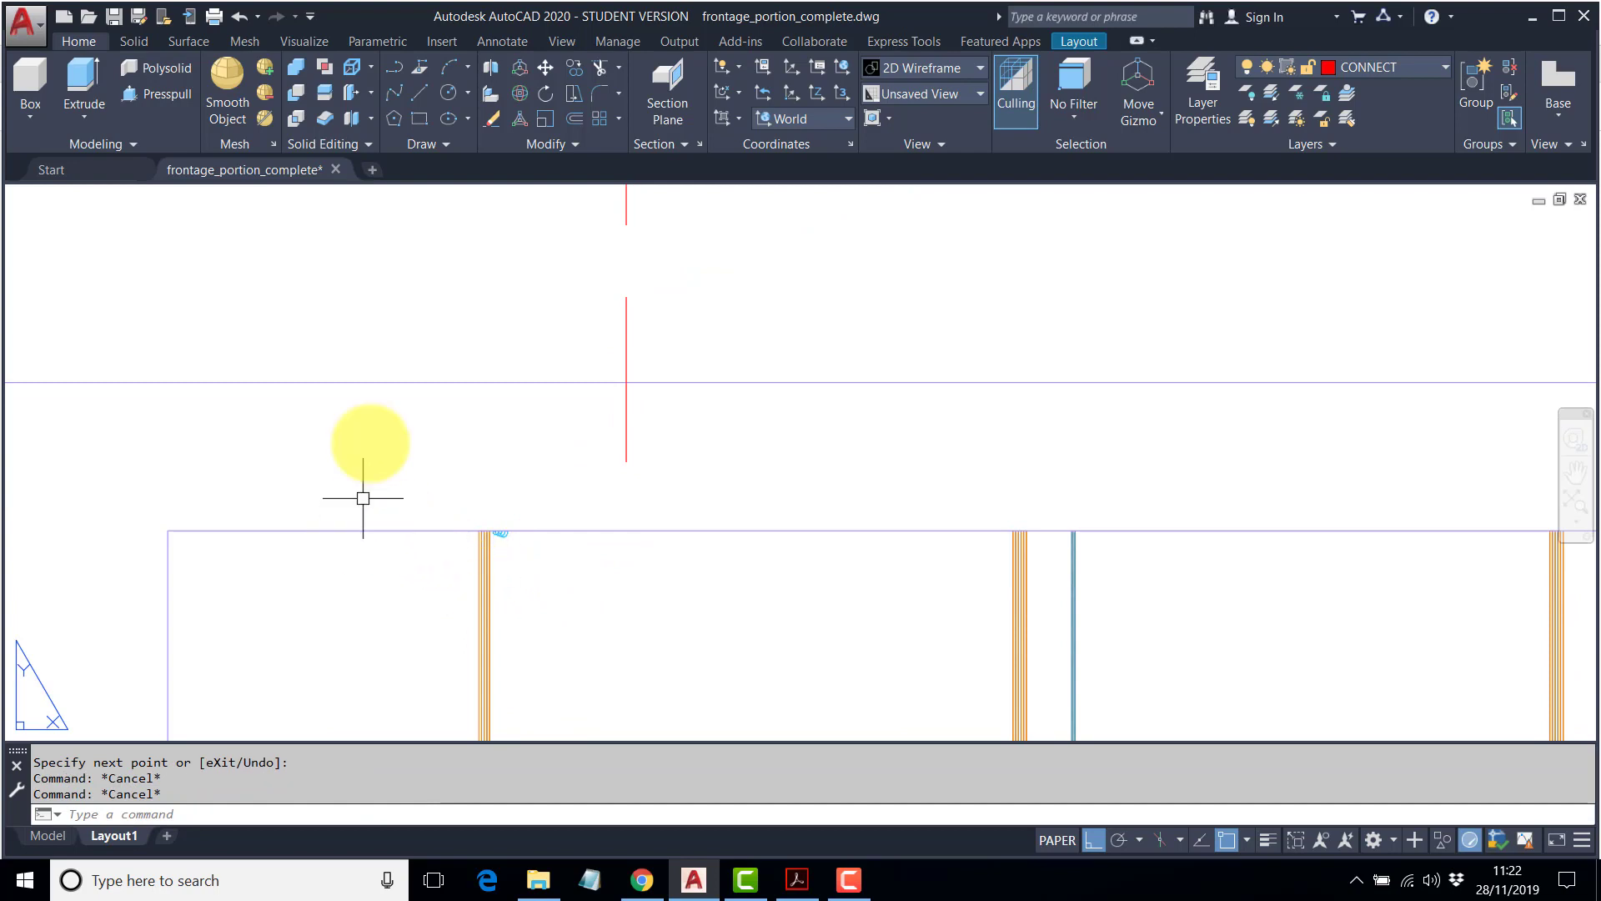
key(Escape)
Move the cropped viewport horizontally from its leftmost orange edge, perpendicular to the guide line, to align it with the glass grid above.
click(548, 68)
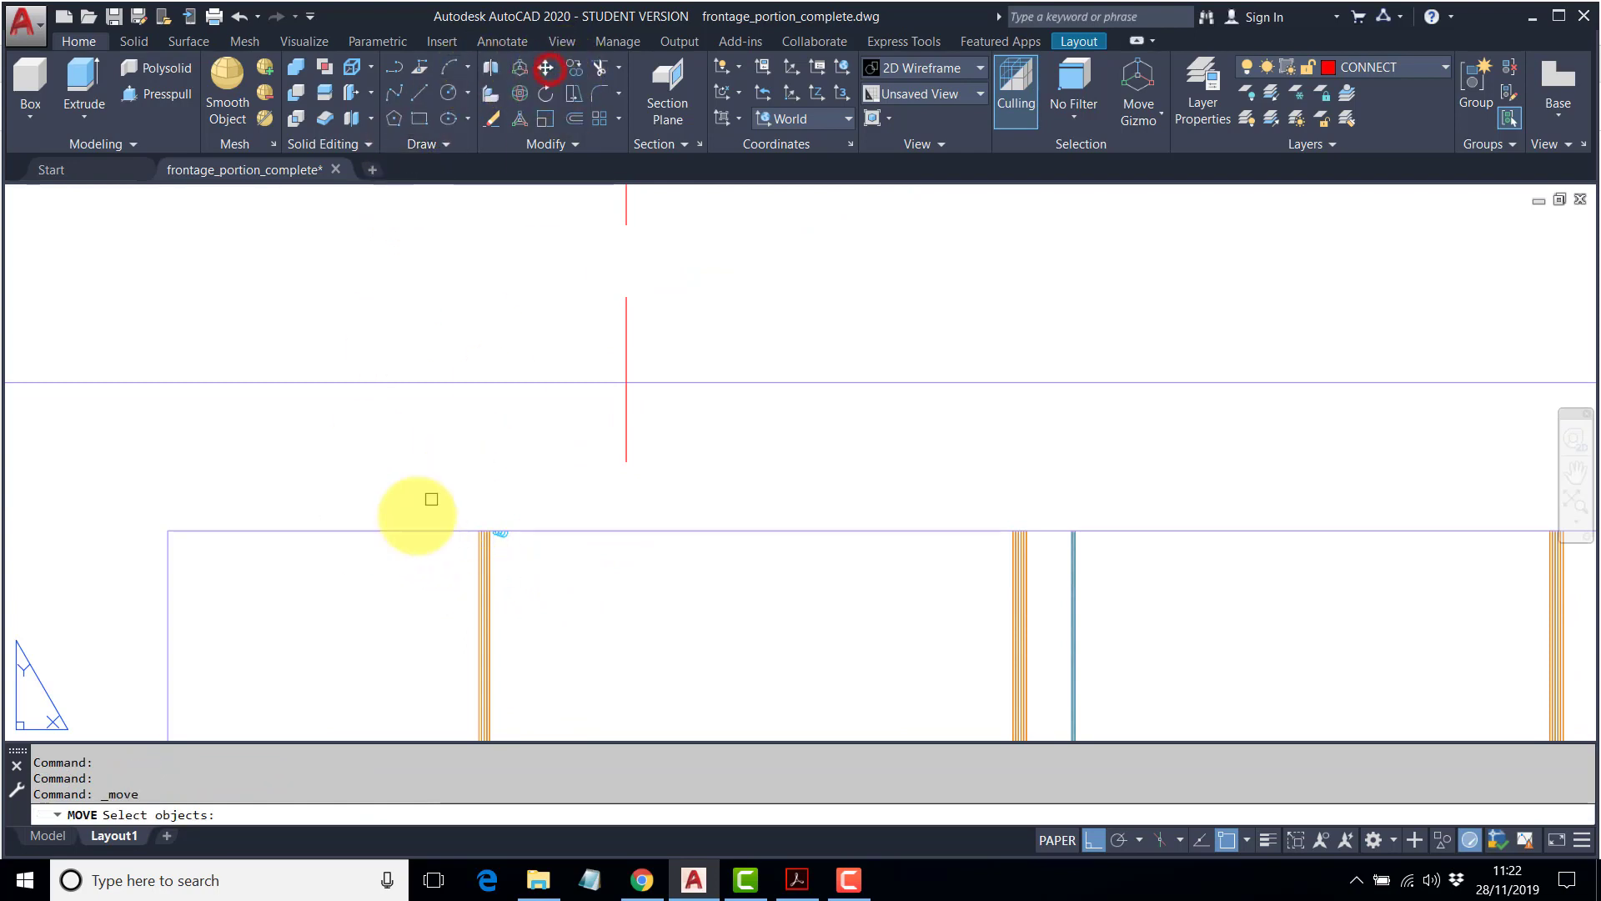
click(394, 533)
key(Return)
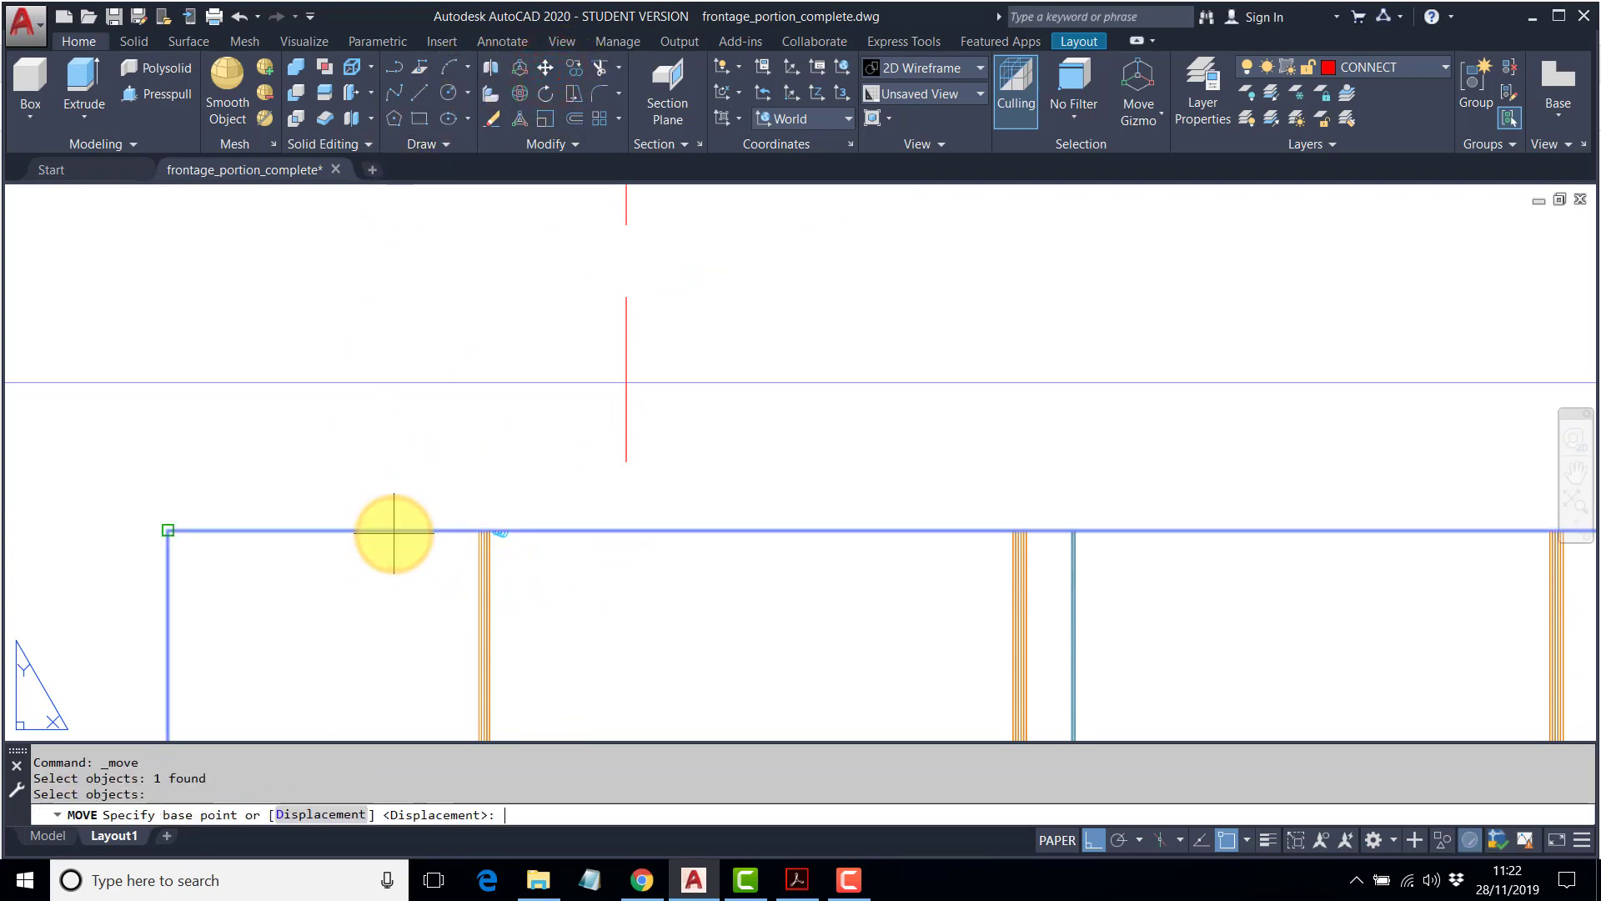
scroll(477, 534, up, 4)
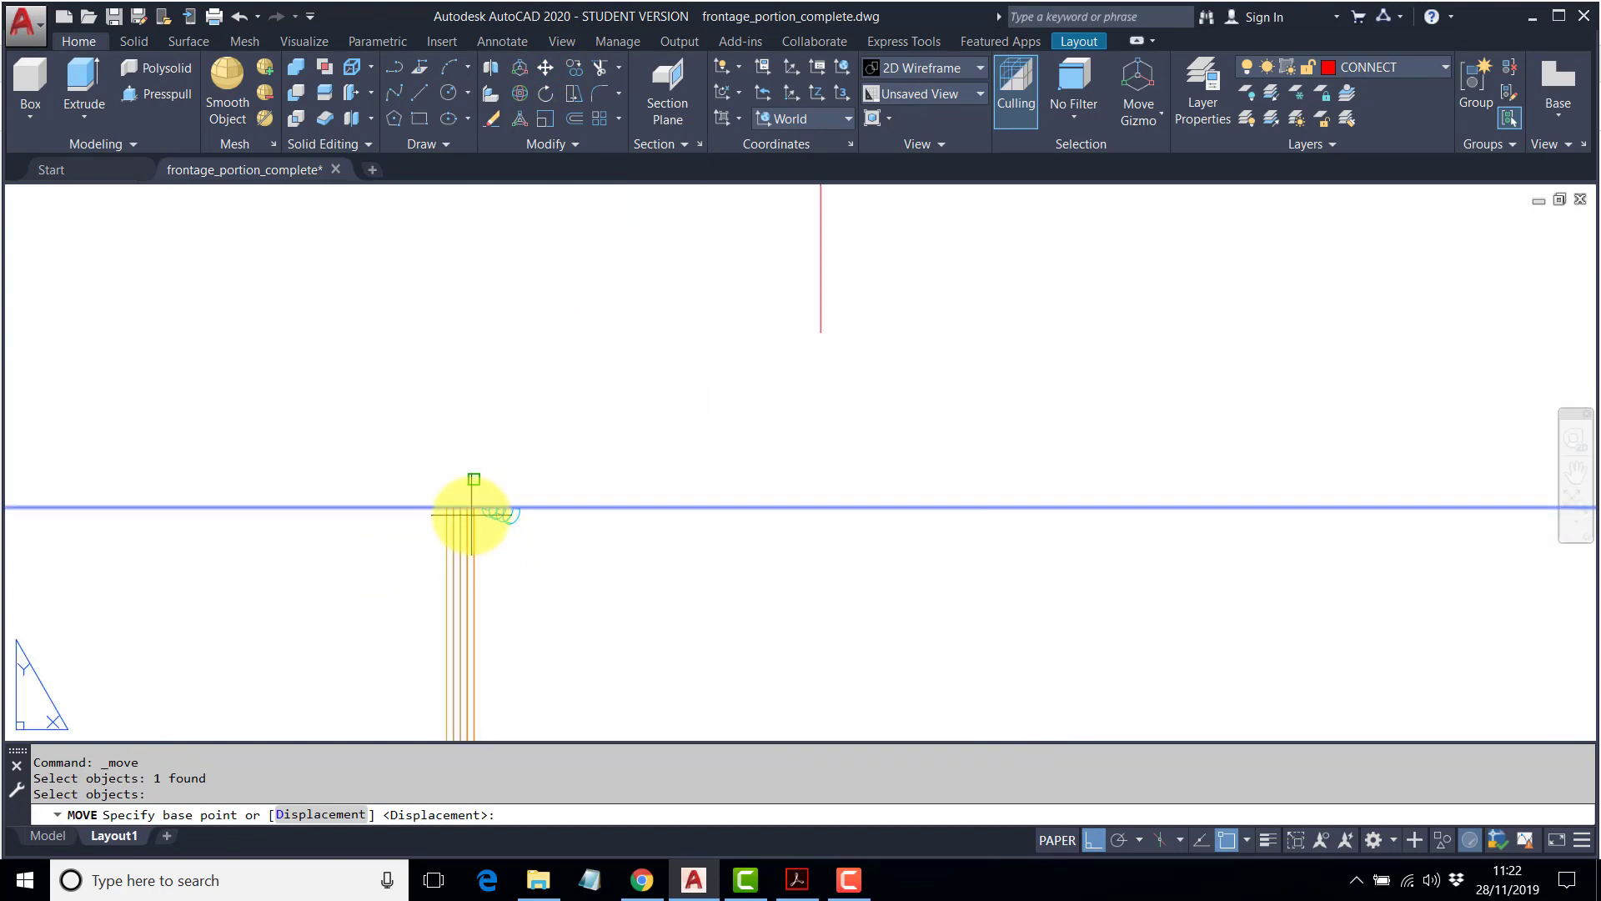
click(472, 513)
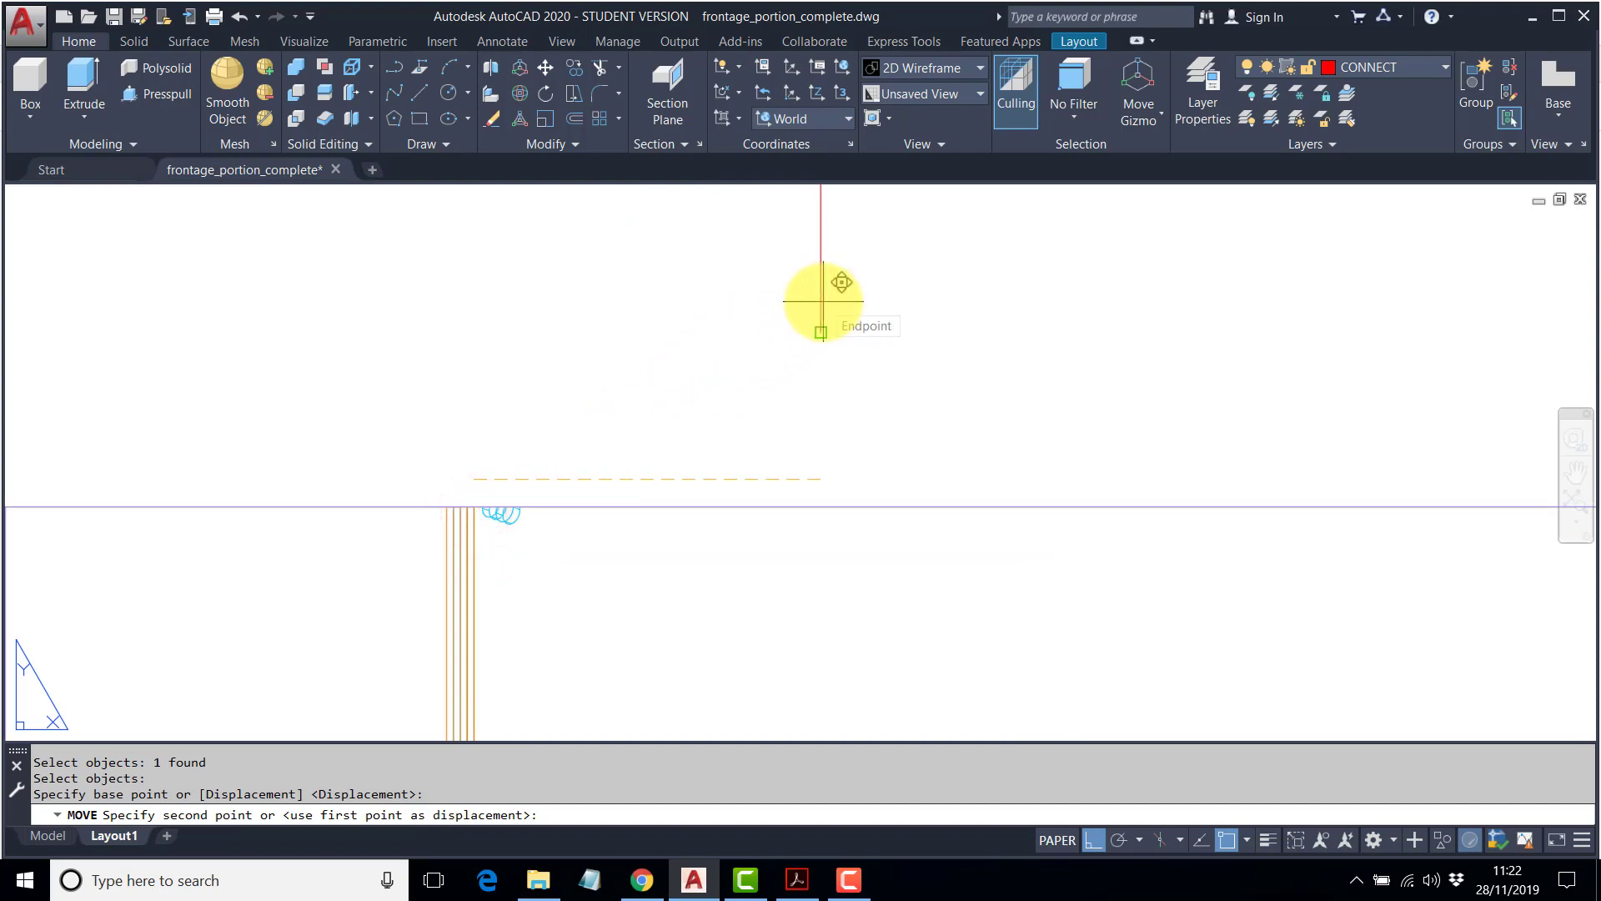
text(PER)
key(Return)
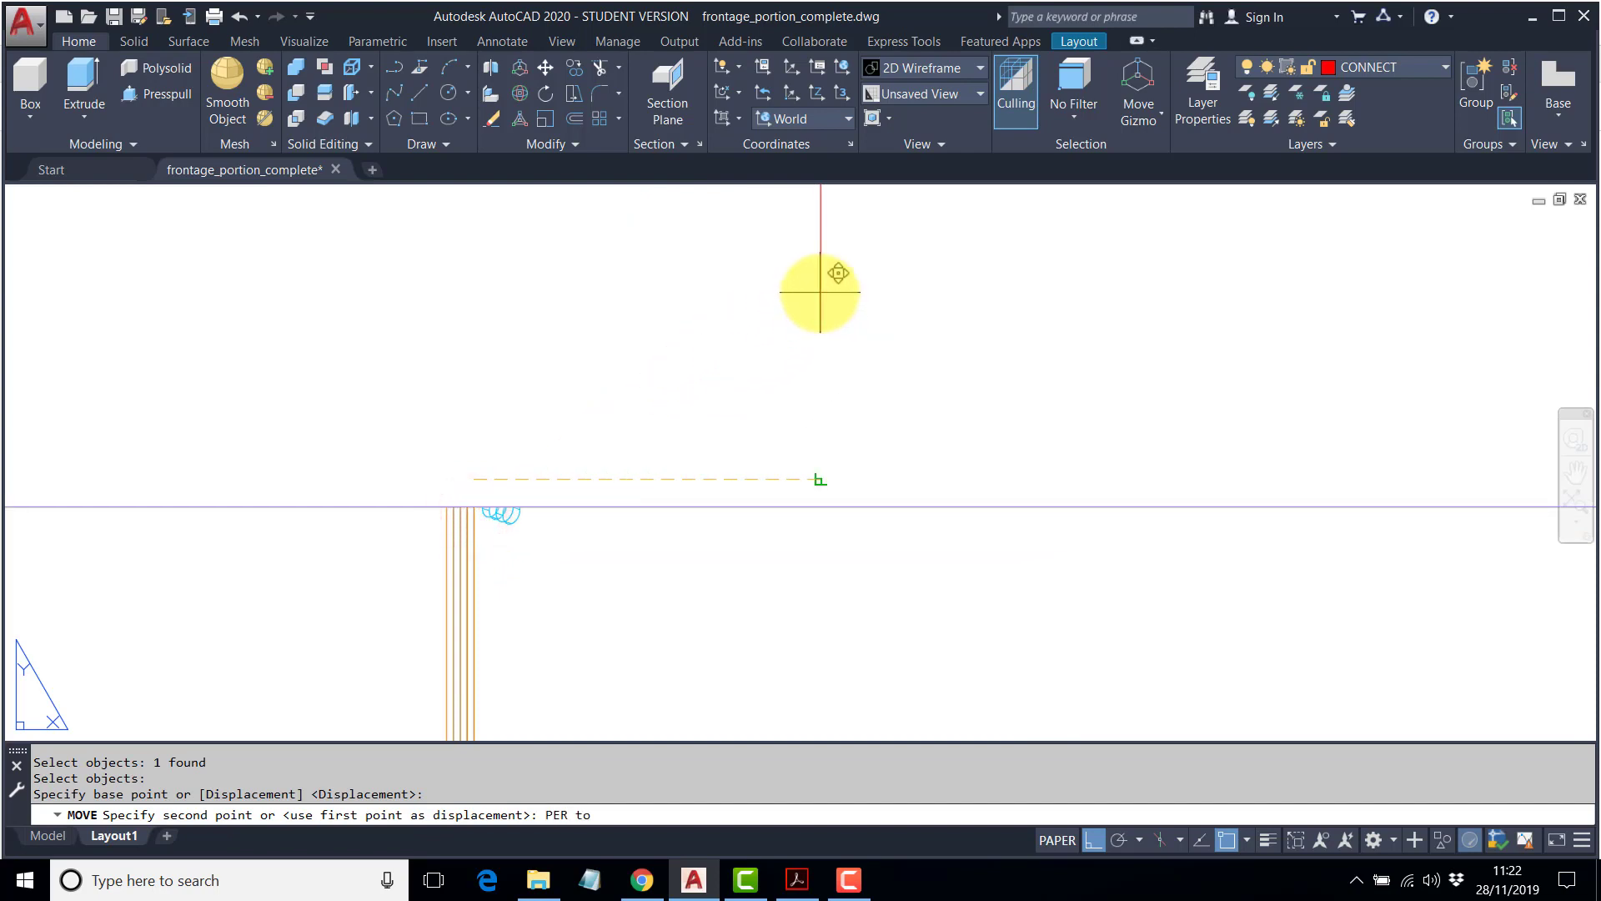
click(822, 292)
Erase the vertical guide line between the glass grid and the cropped viewport.
scroll(821, 300, up, 5)
middle_drag(833, 410, 731, 539)
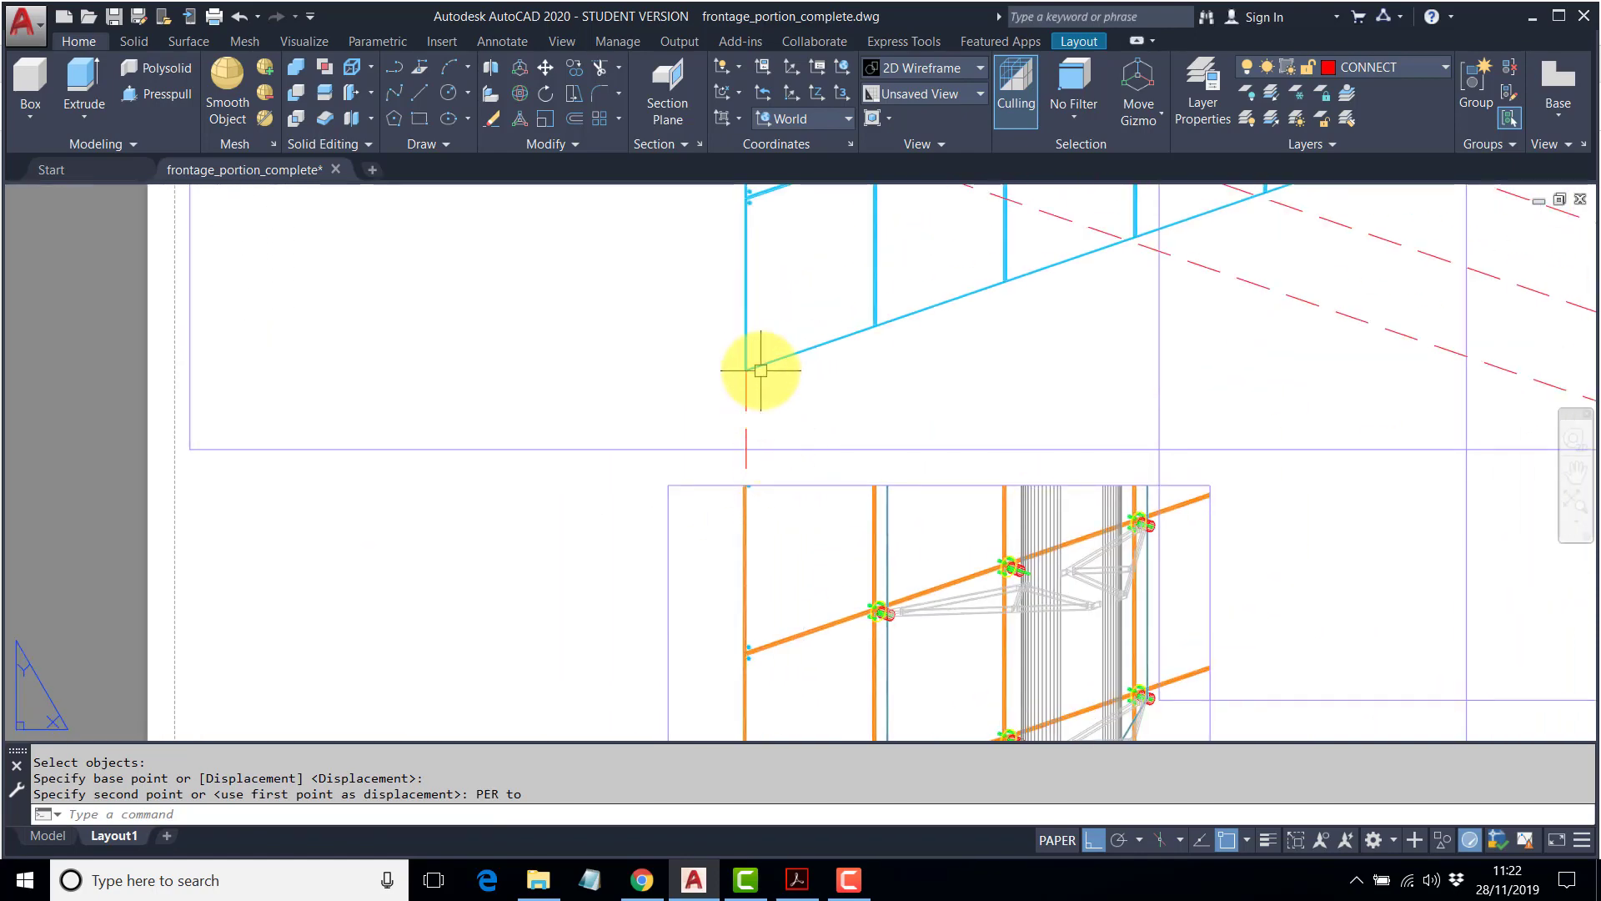
key(Escape)
key(Escape)
click(751, 398)
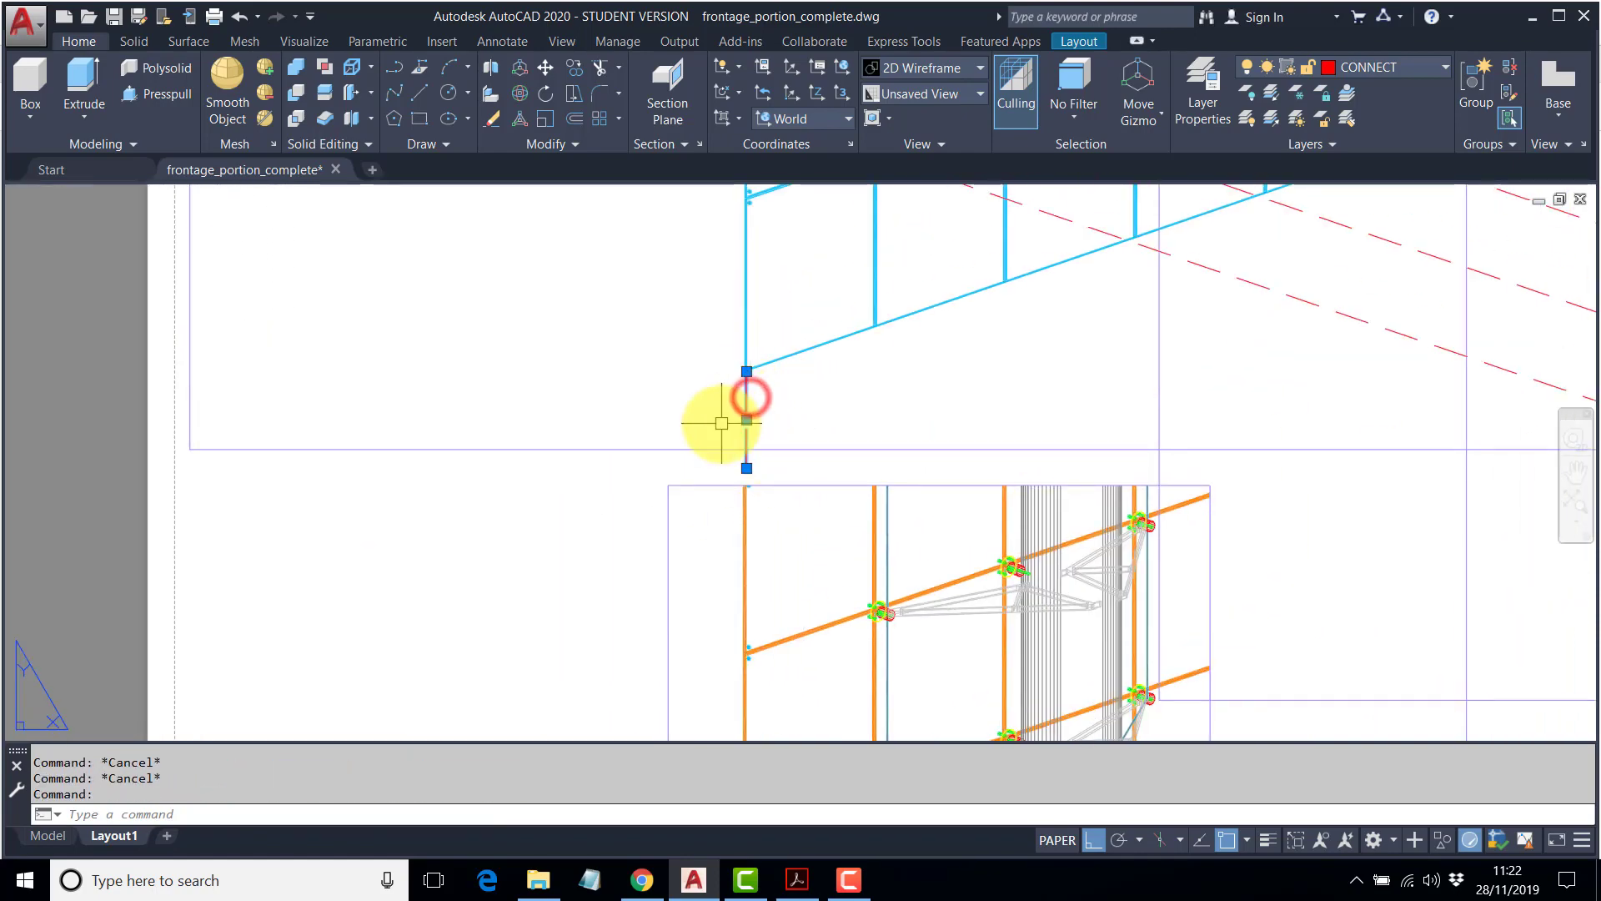
key(Delete)
scroll(737, 429, down, 4)
middle_drag(813, 475, 782, 410)
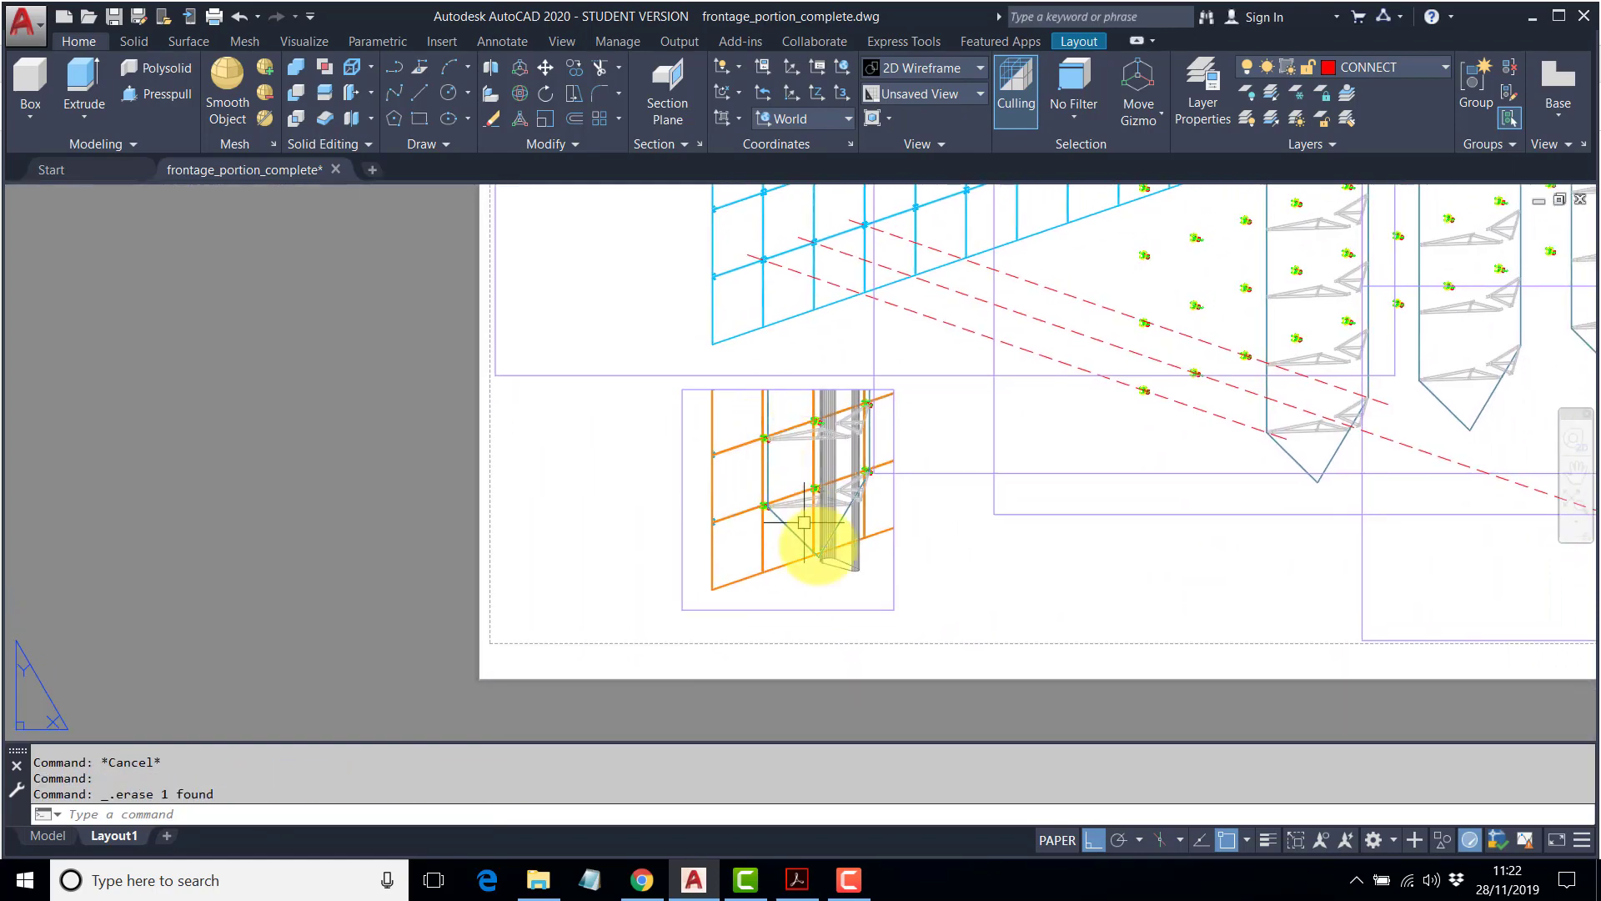
Move the cropped viewport straight down by about 4.3 units.
text(M)
key(Return)
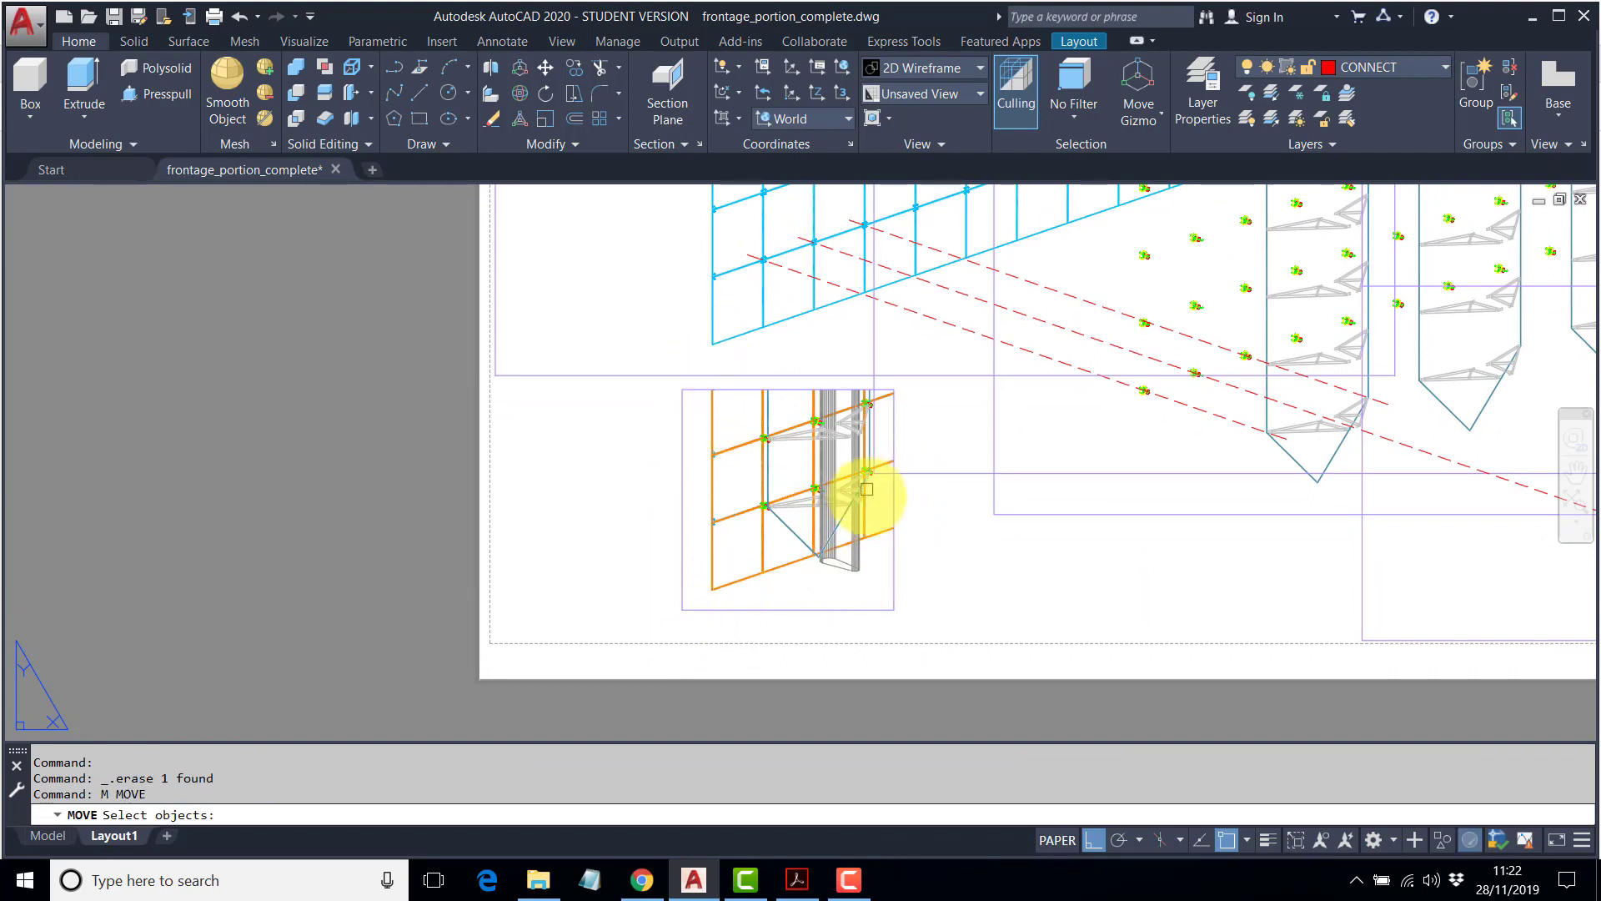
click(894, 558)
key(Return)
click(967, 552)
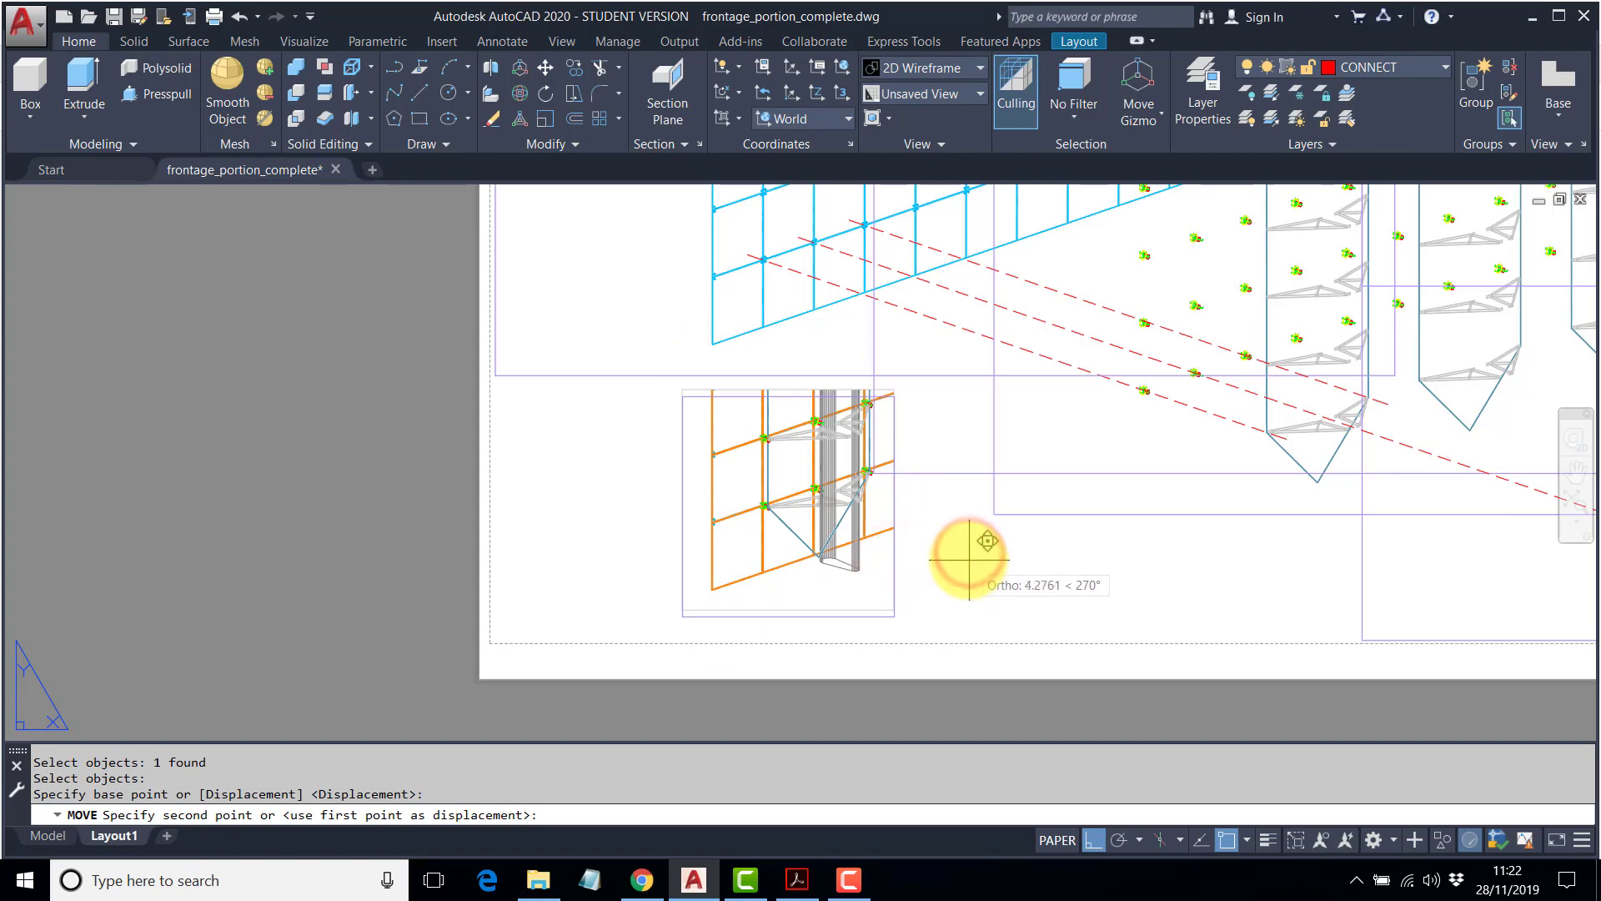
key(Escape)
key(Escape)
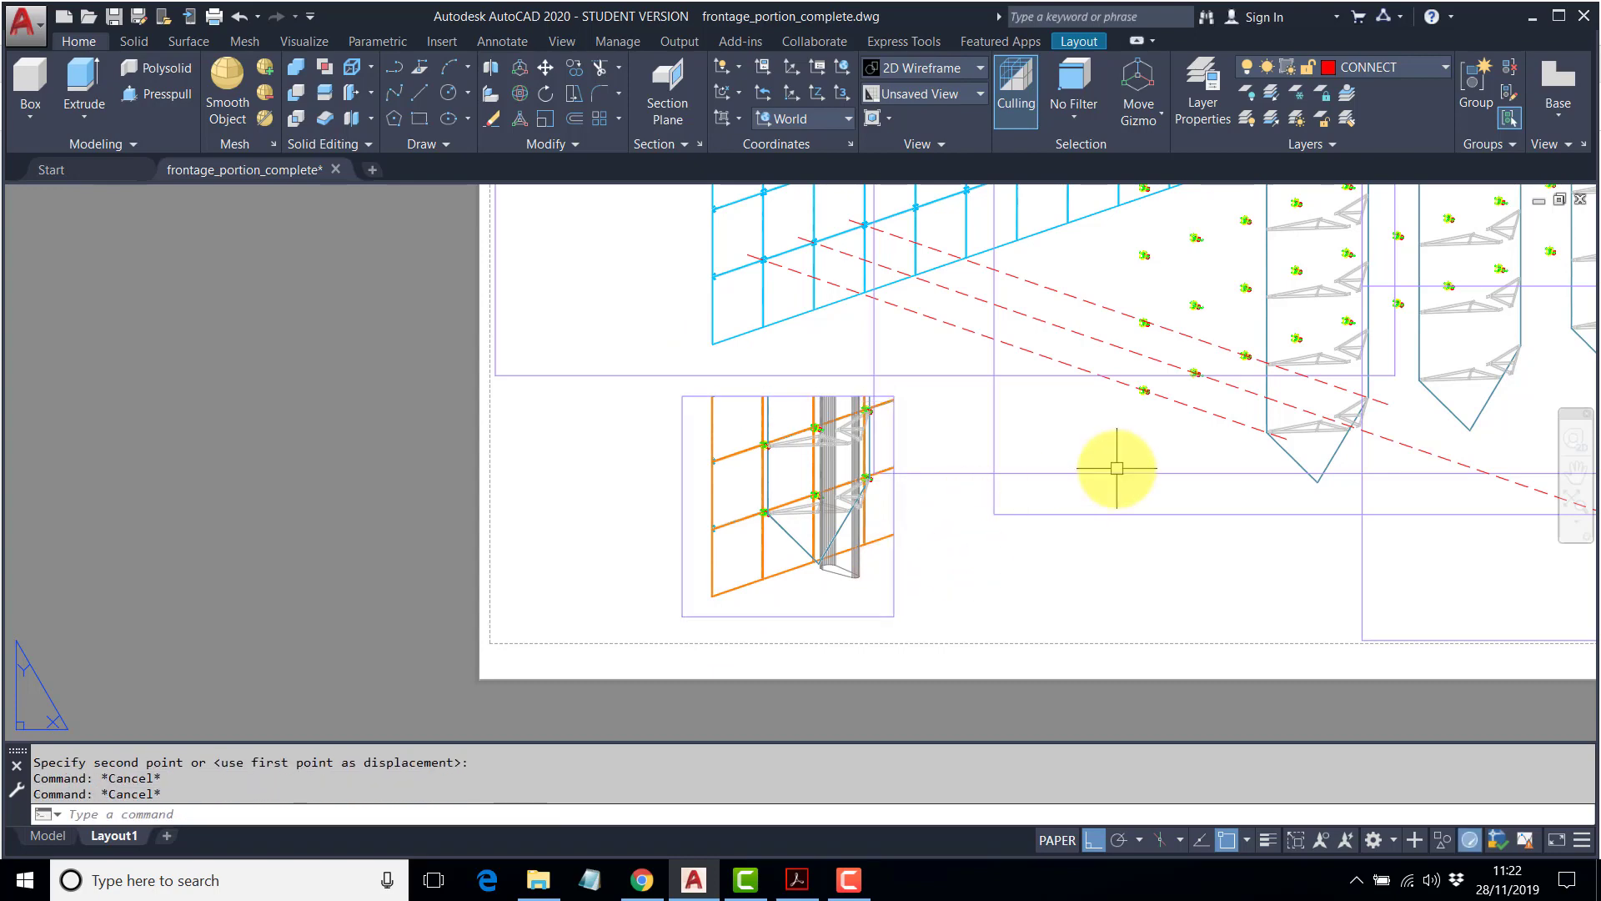
Erase the stray red dashed line outside the right side of the sheet.
scroll(1118, 468, down, 5)
middle_drag(829, 501, 806, 524)
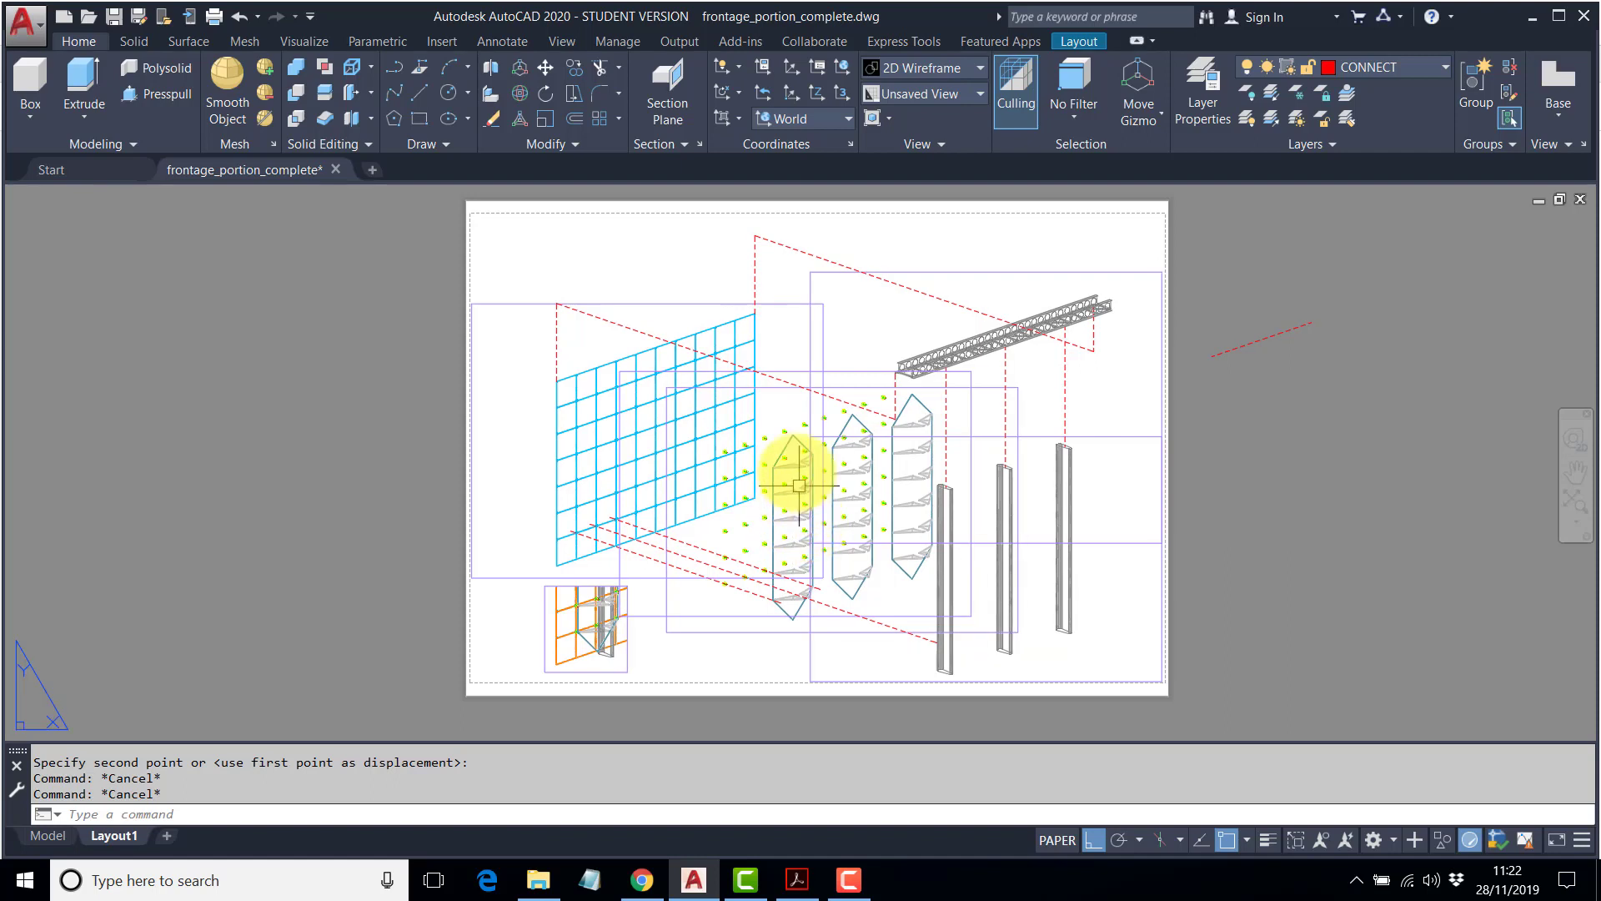
click(1226, 350)
key(Delete)
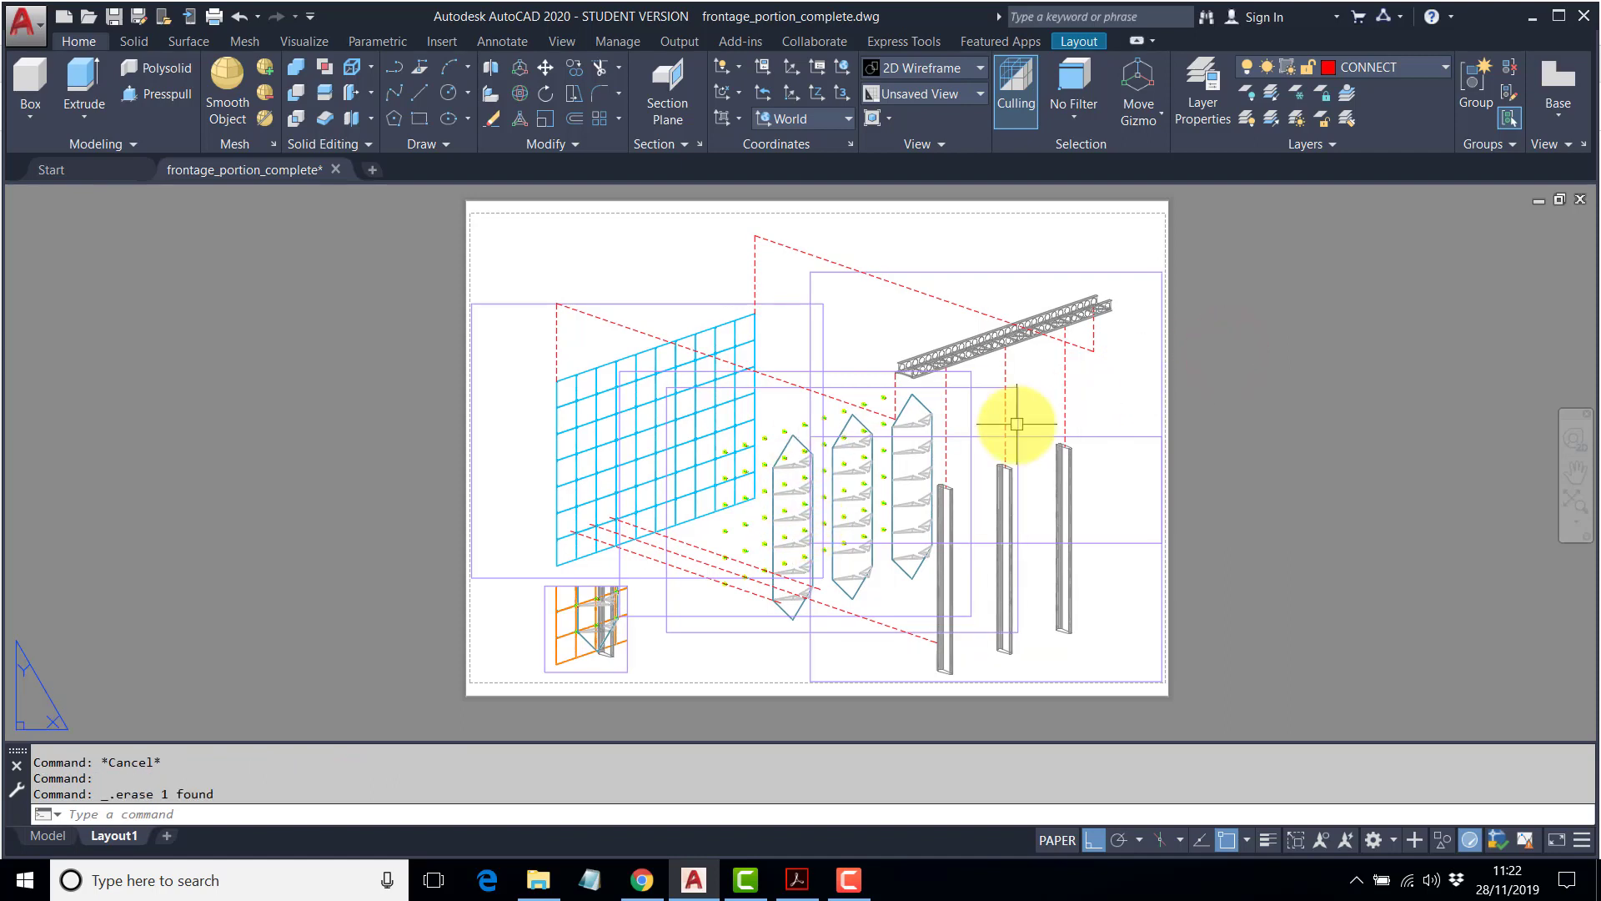
Set the shade plot to Hidden for the two overlapping middle viewports, the cropped assembly viewport and the beam viewport.
middle_drag(868, 447, 799, 458)
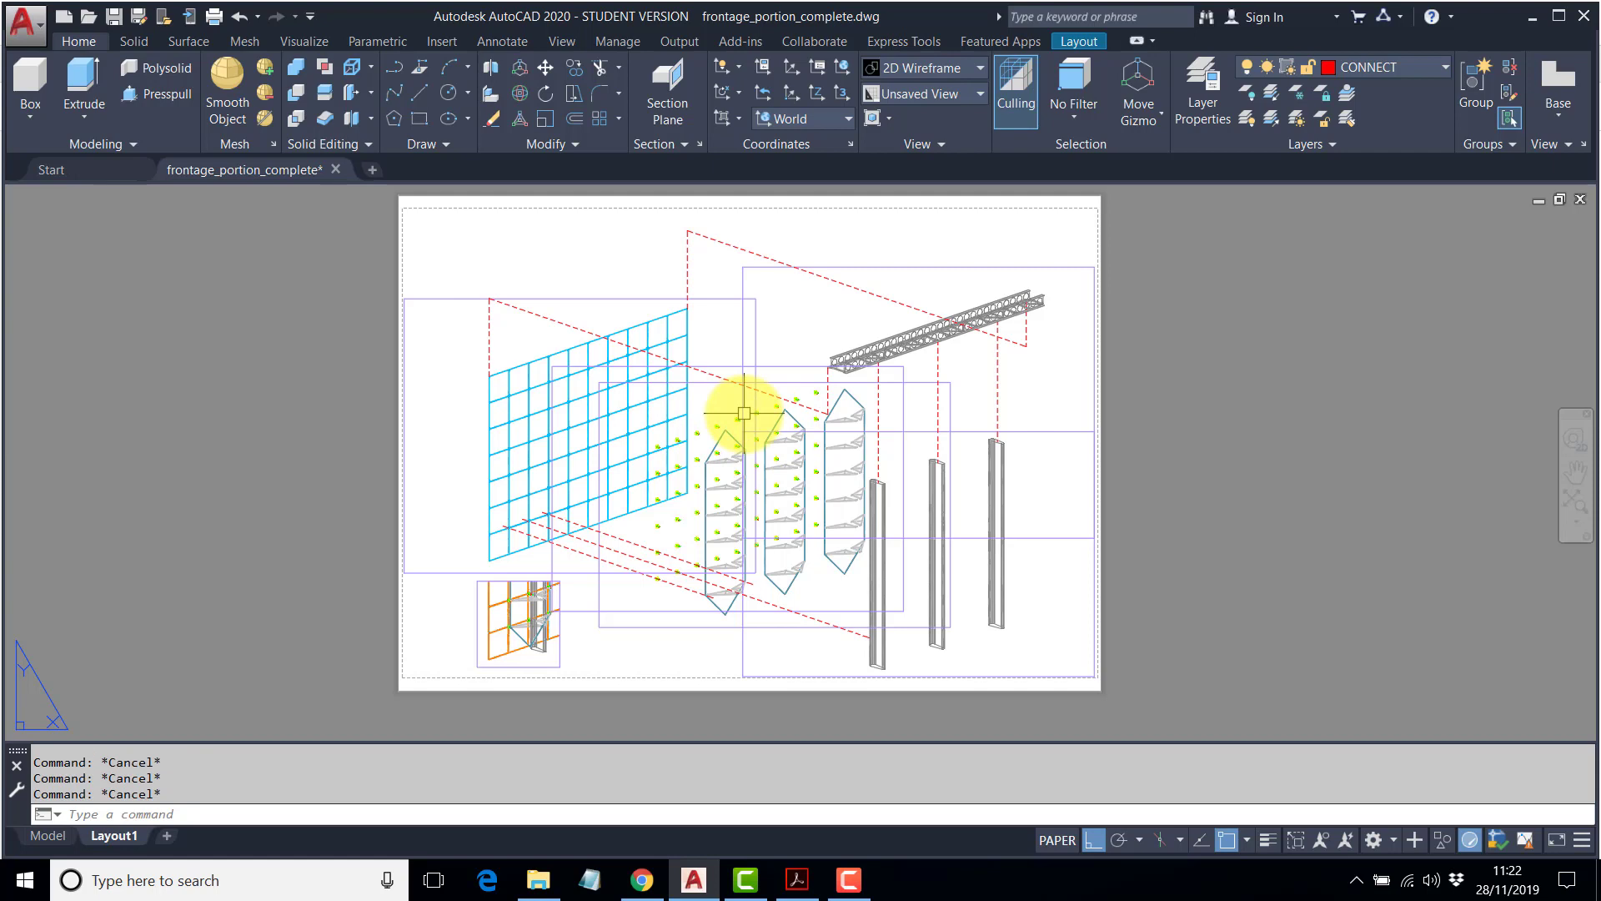
key(Return)
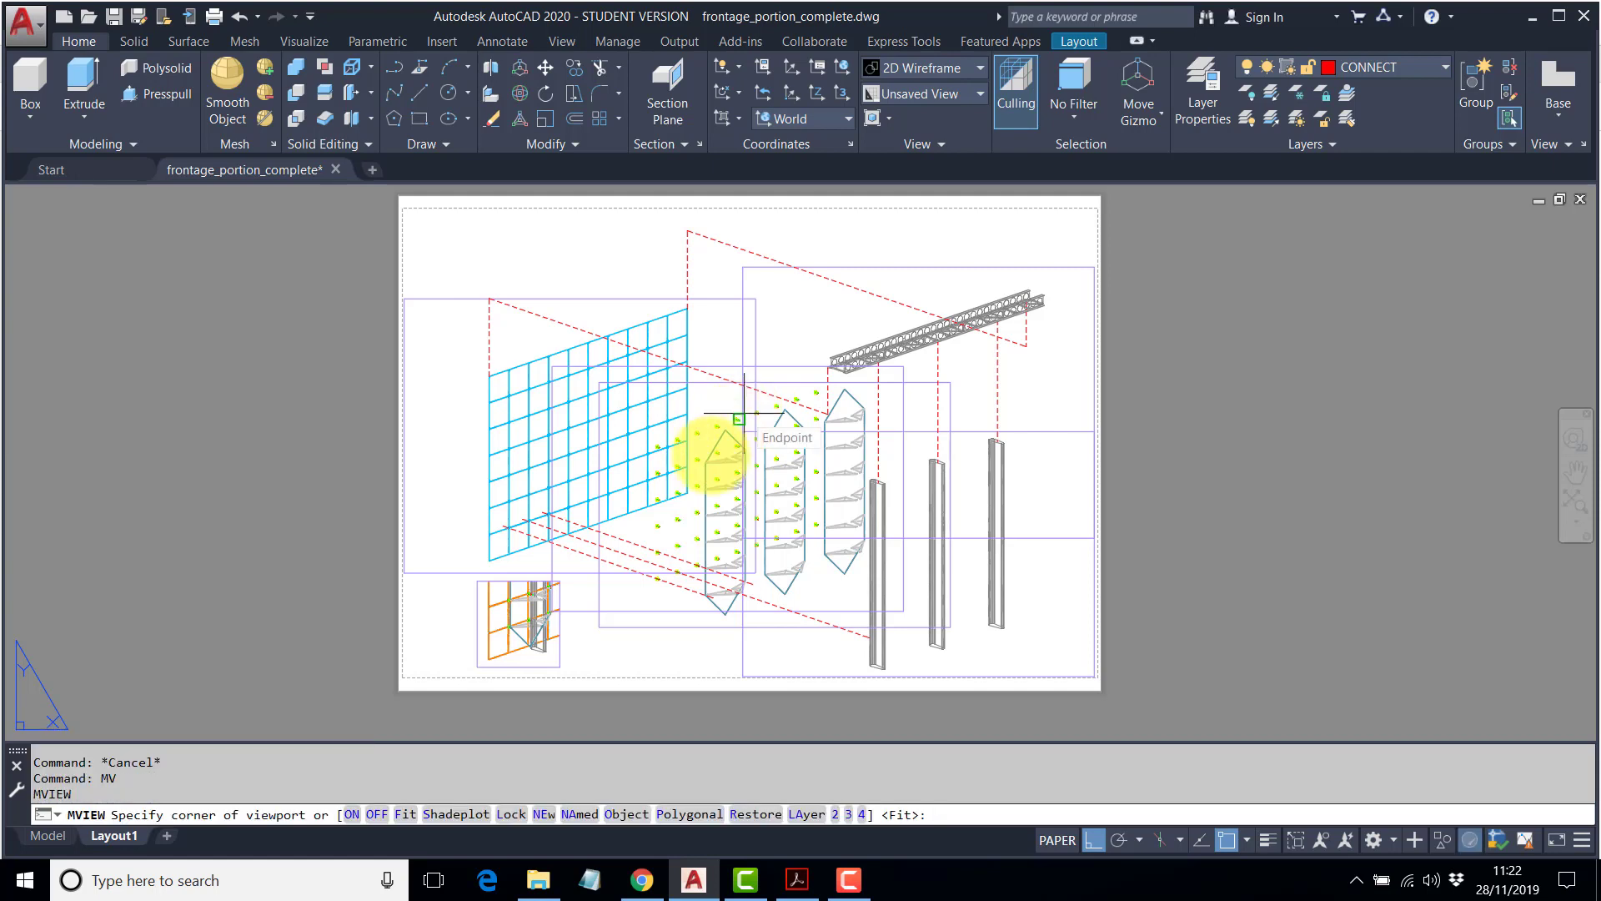
click(457, 815)
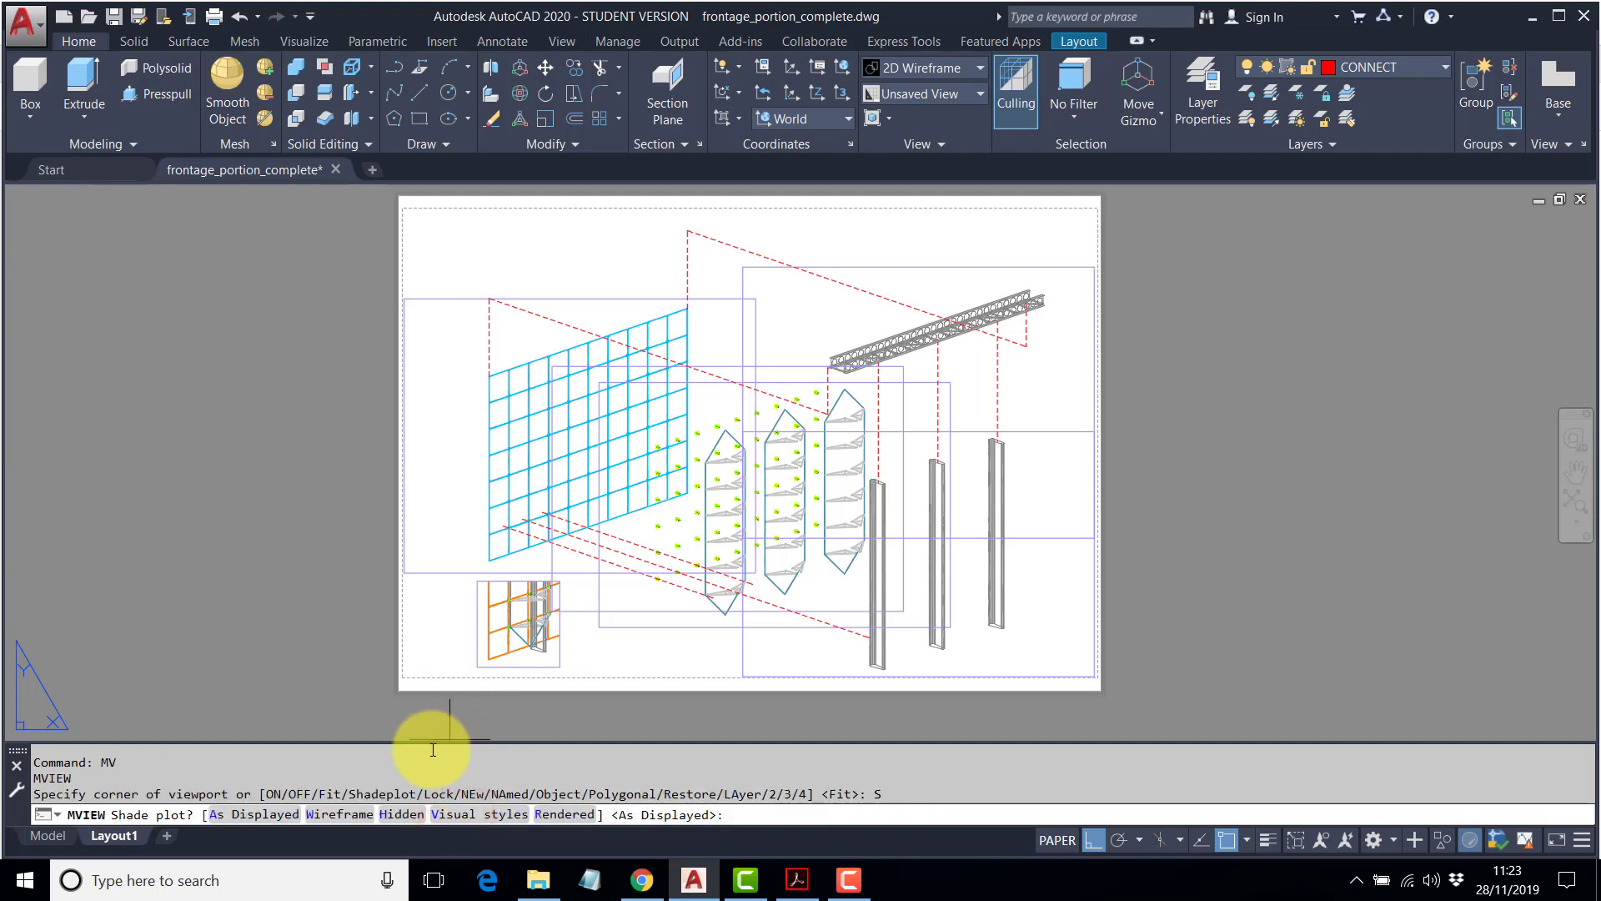
click(400, 816)
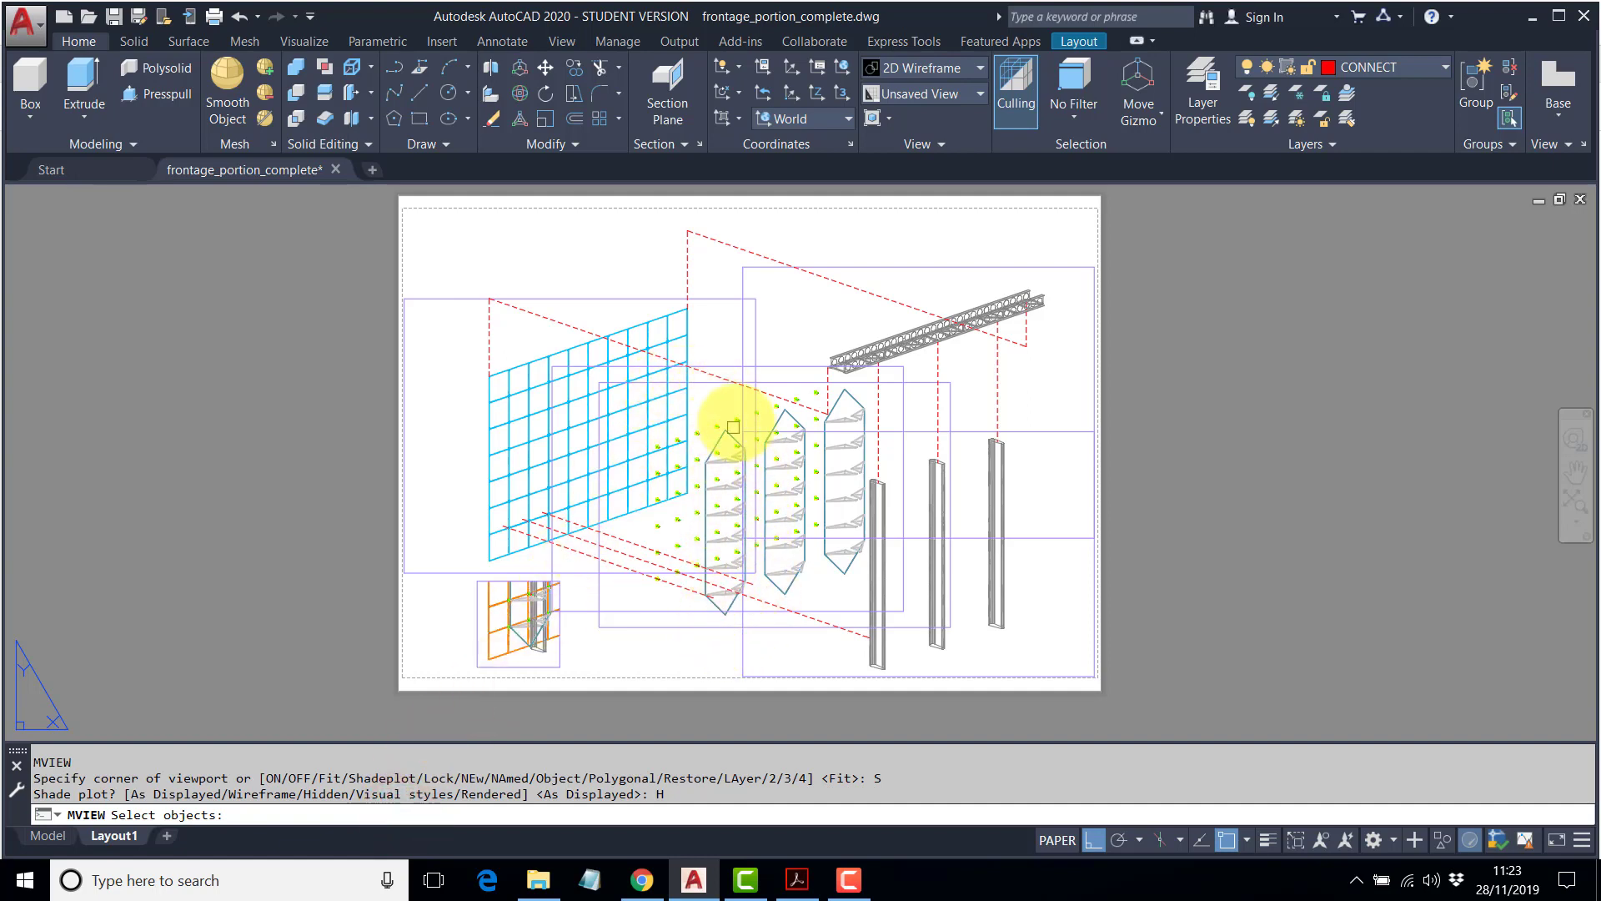
click(672, 627)
click(660, 611)
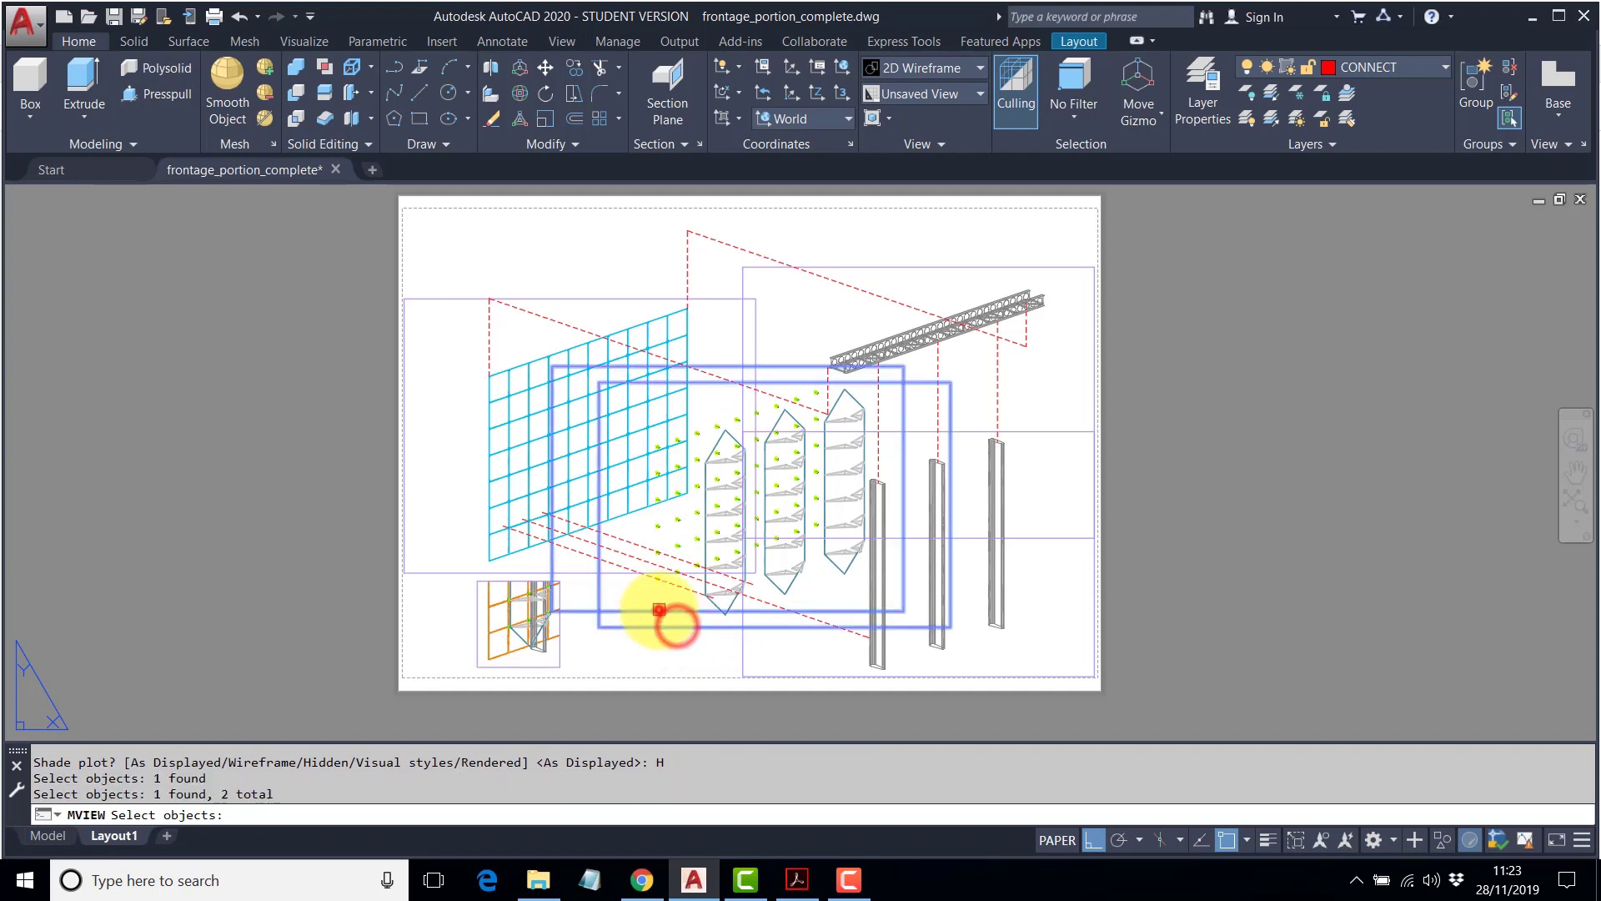
click(546, 670)
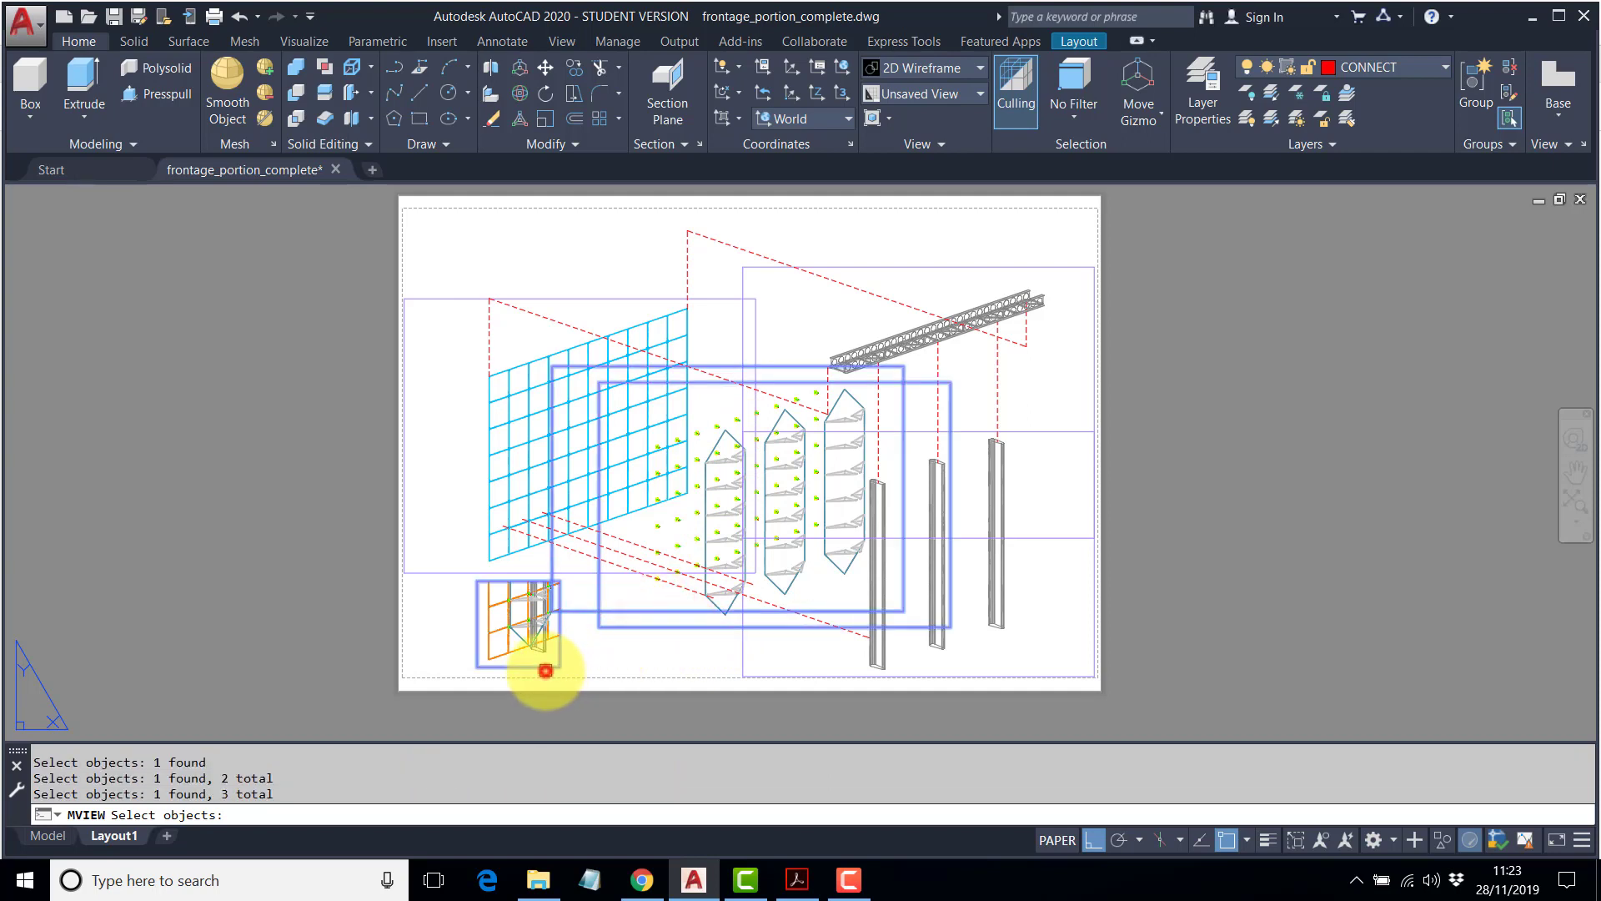
click(1008, 268)
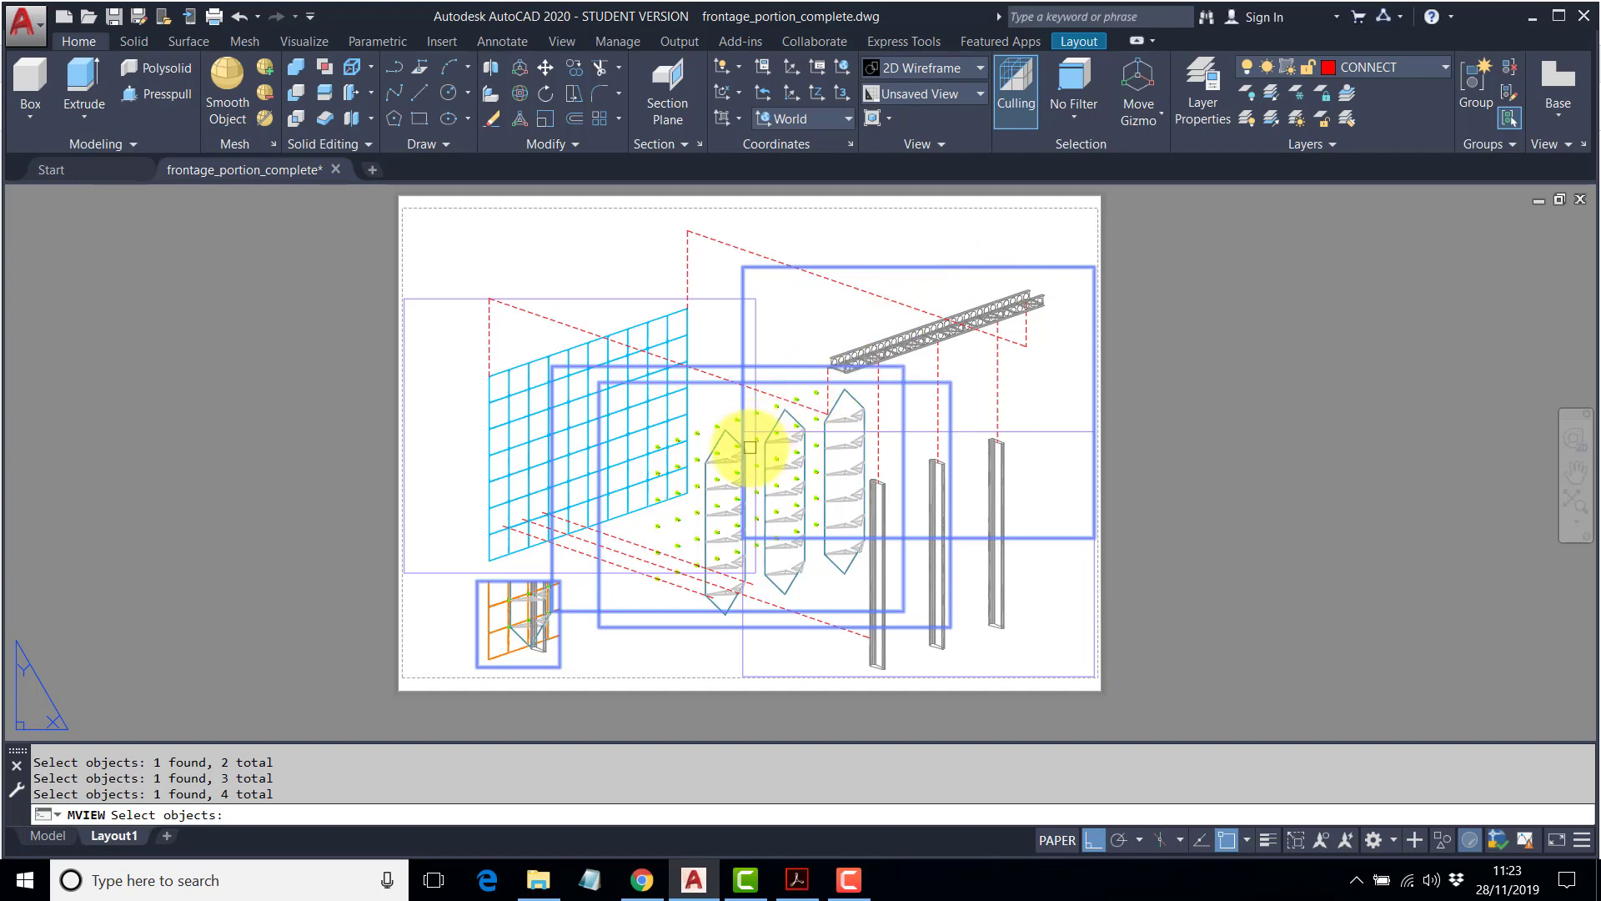
key(Return)
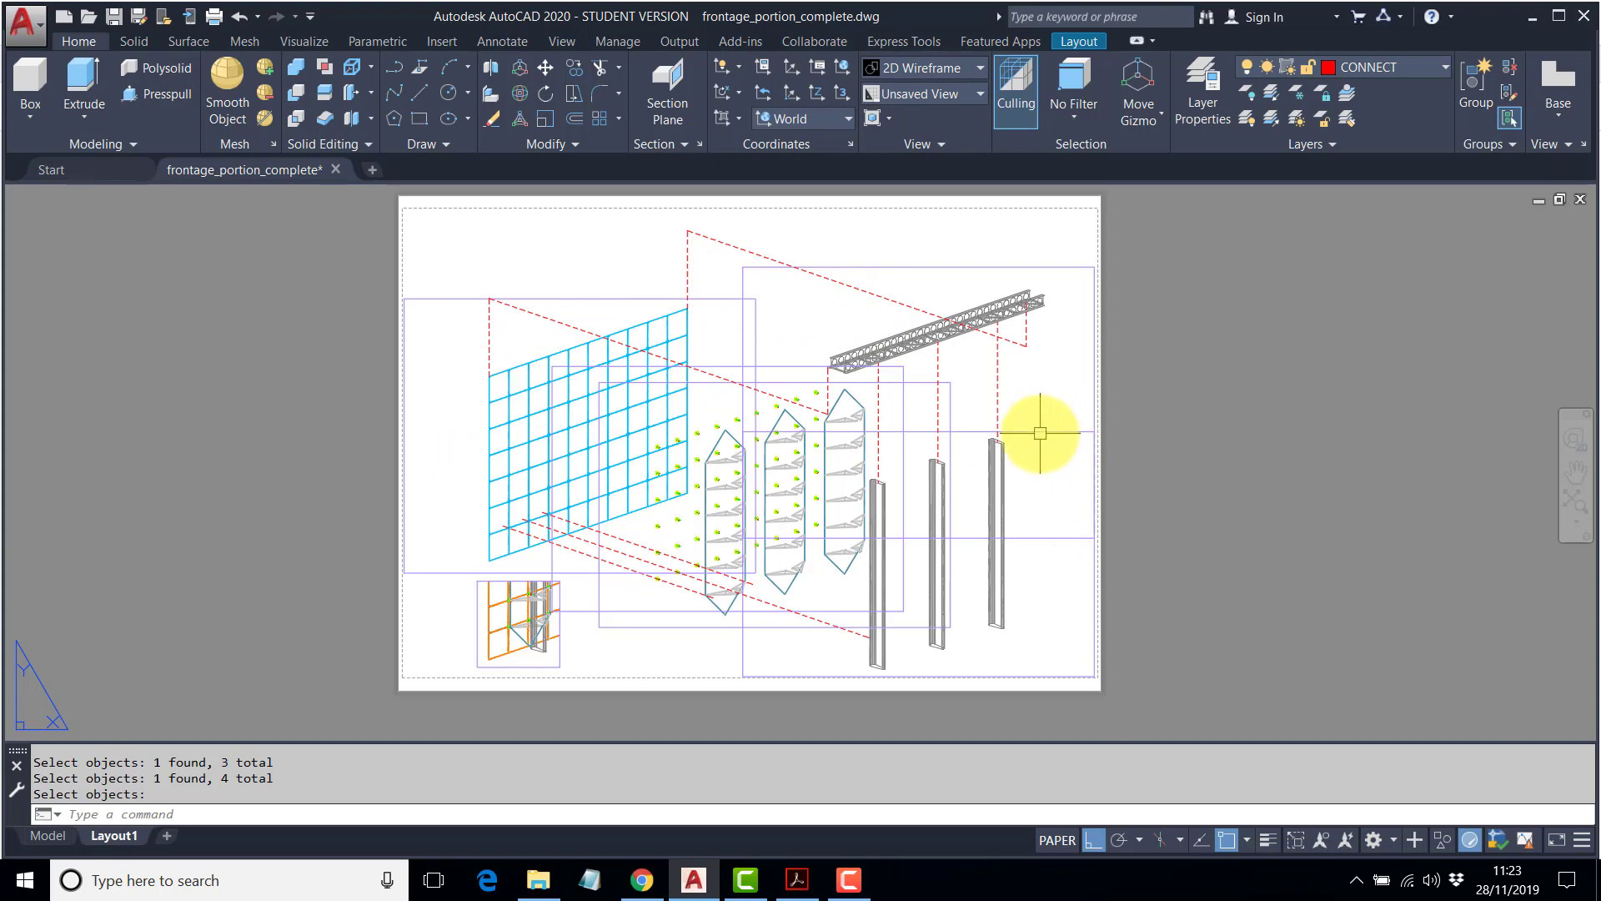
Set the shade plot of the viewport containing the three columns to the X-ray visual style.
mouse_move(1039, 432)
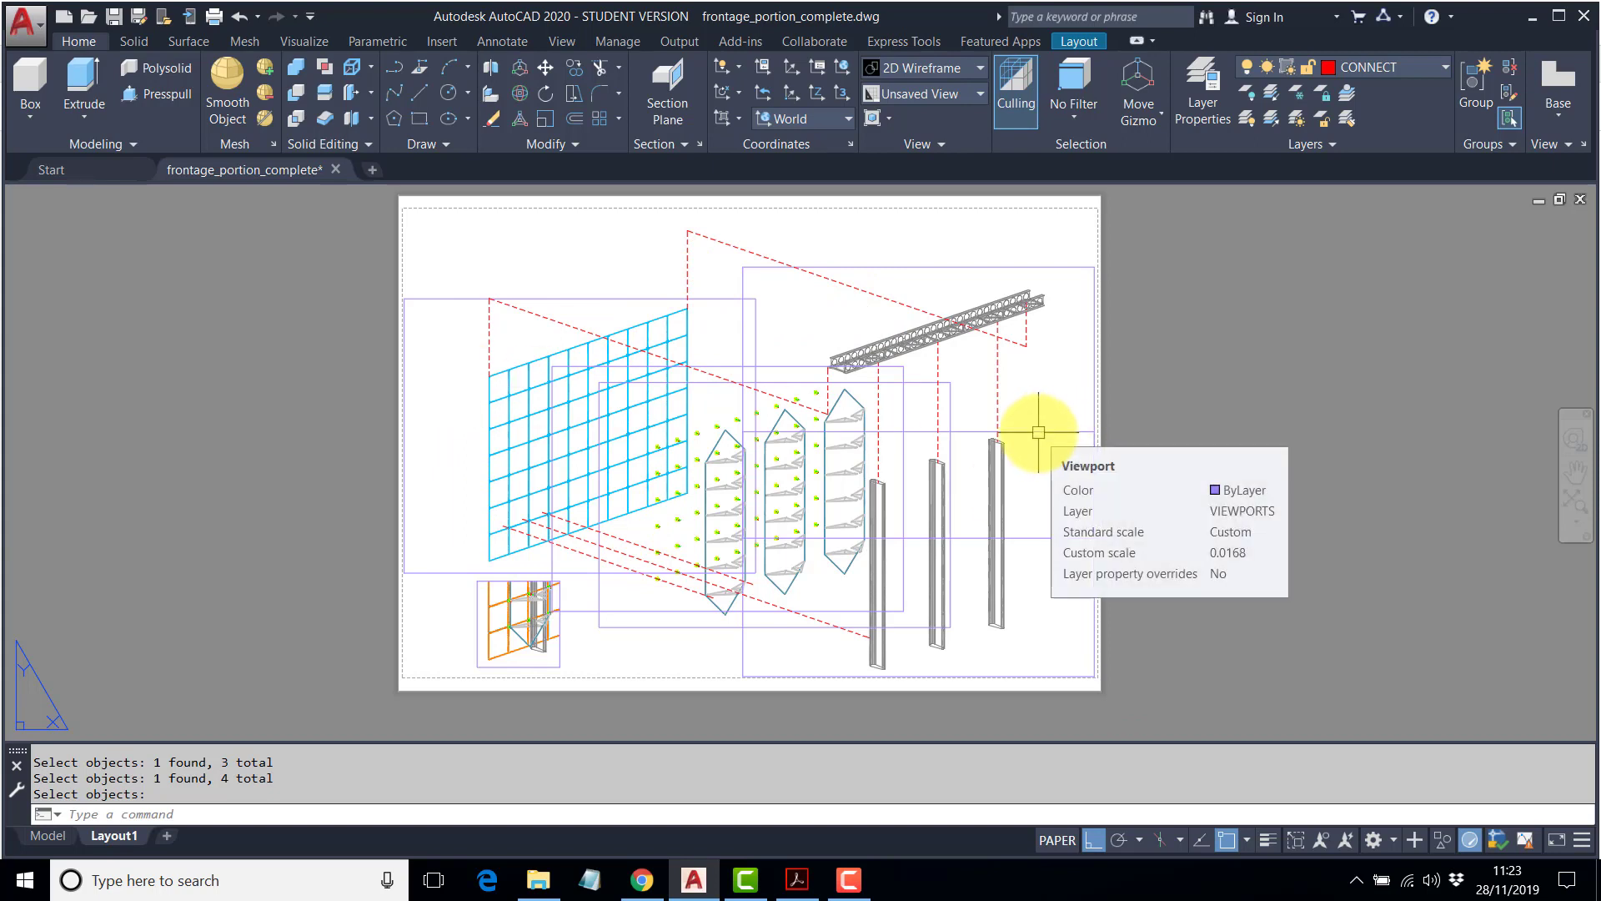
key(Return)
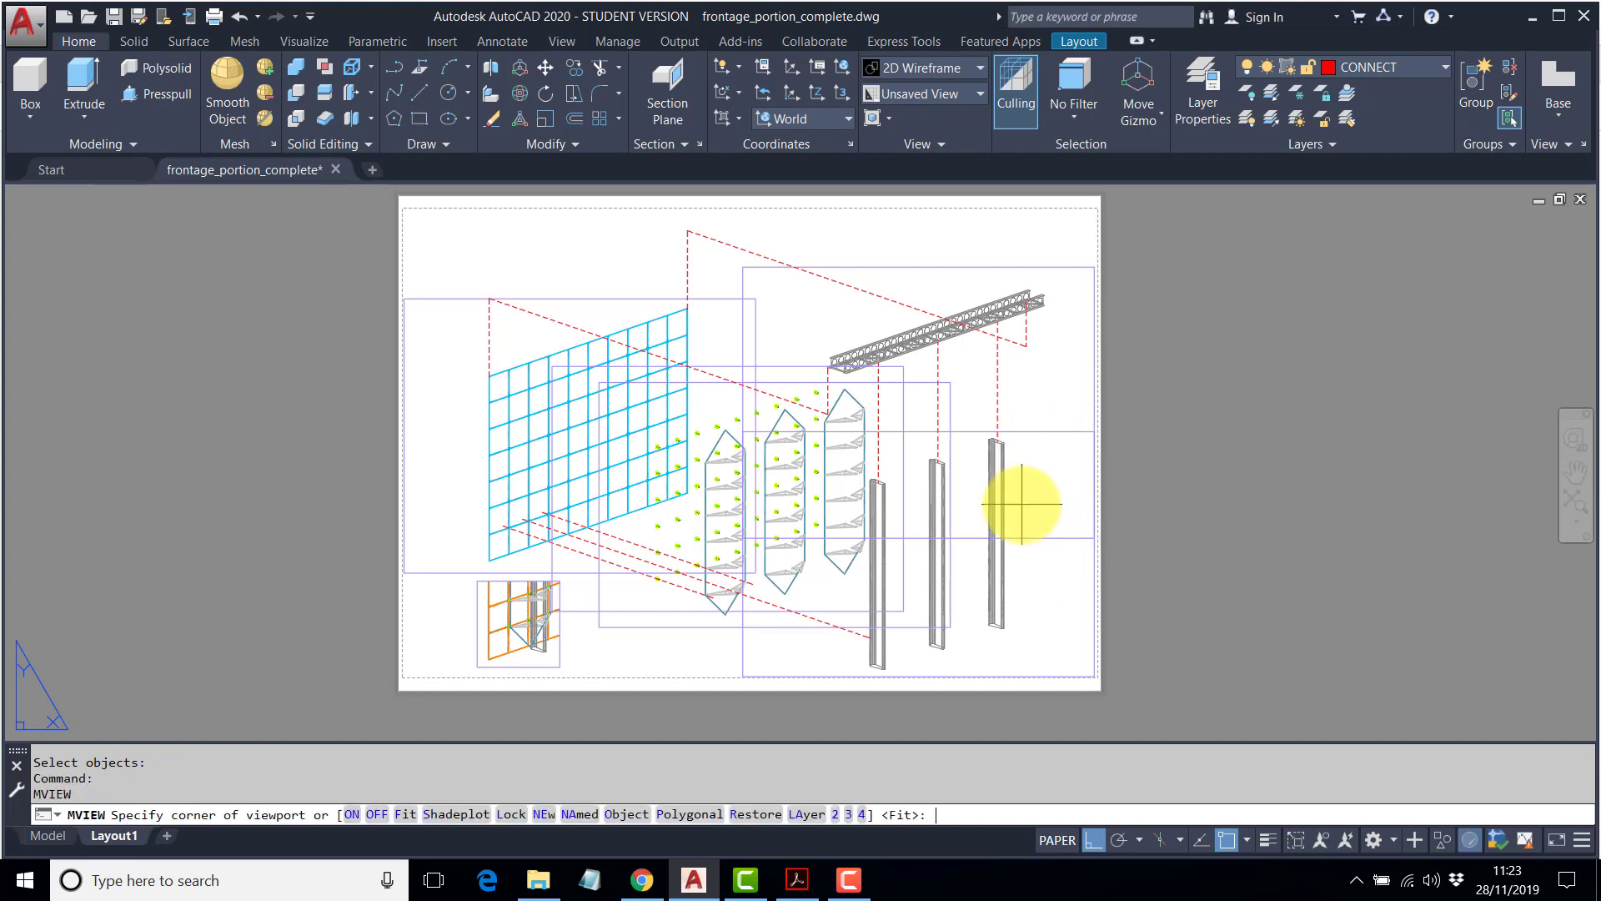
click(459, 812)
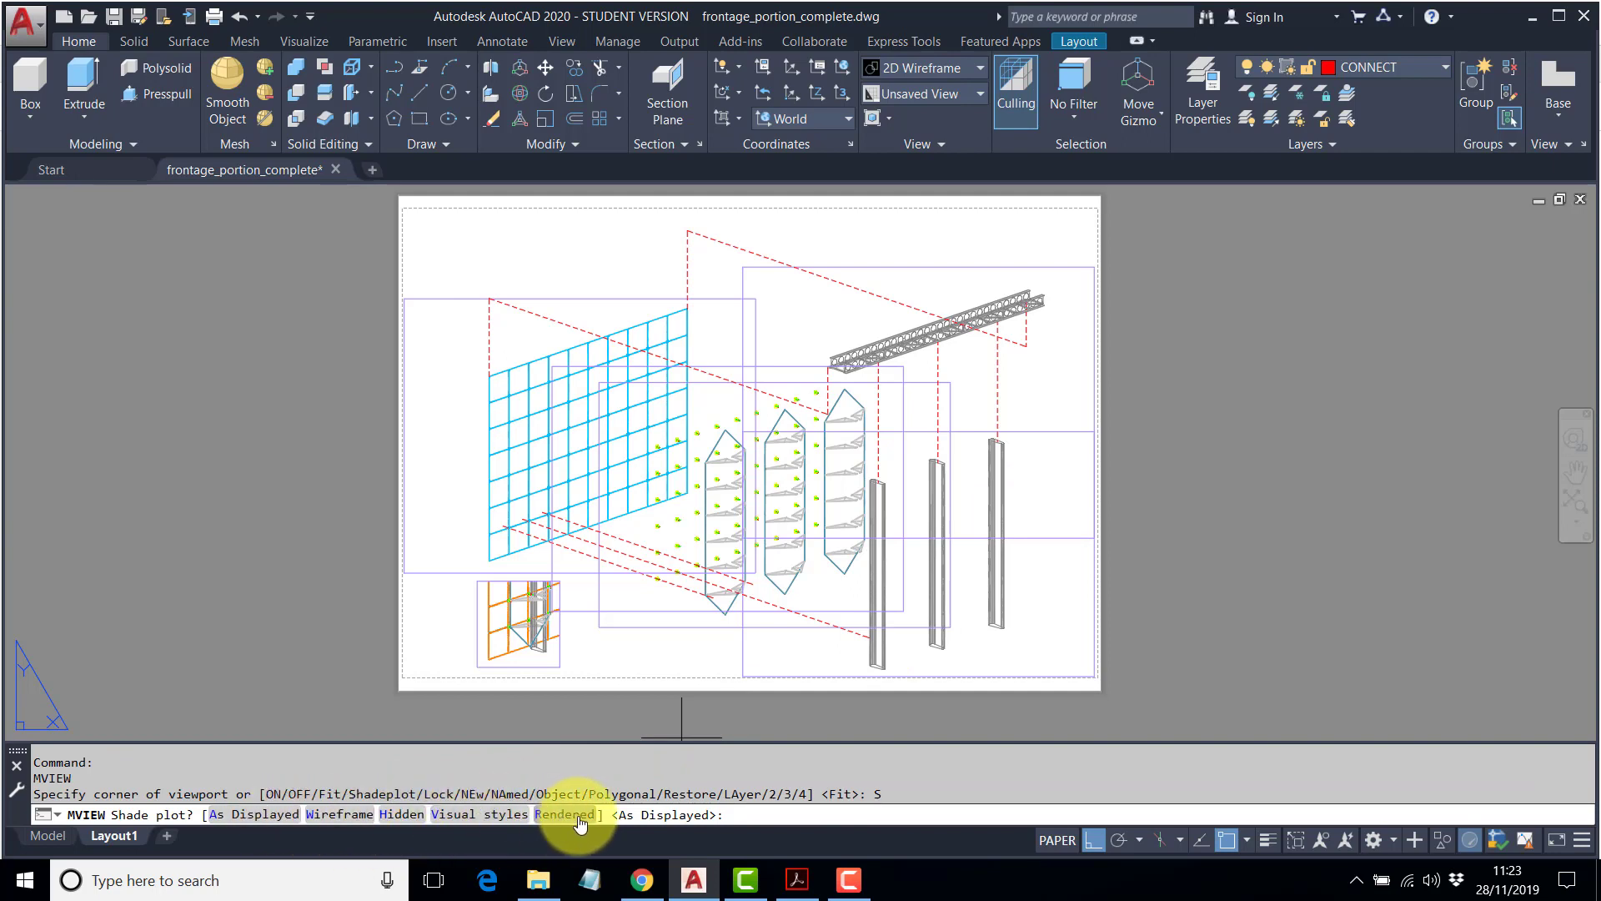
click(473, 815)
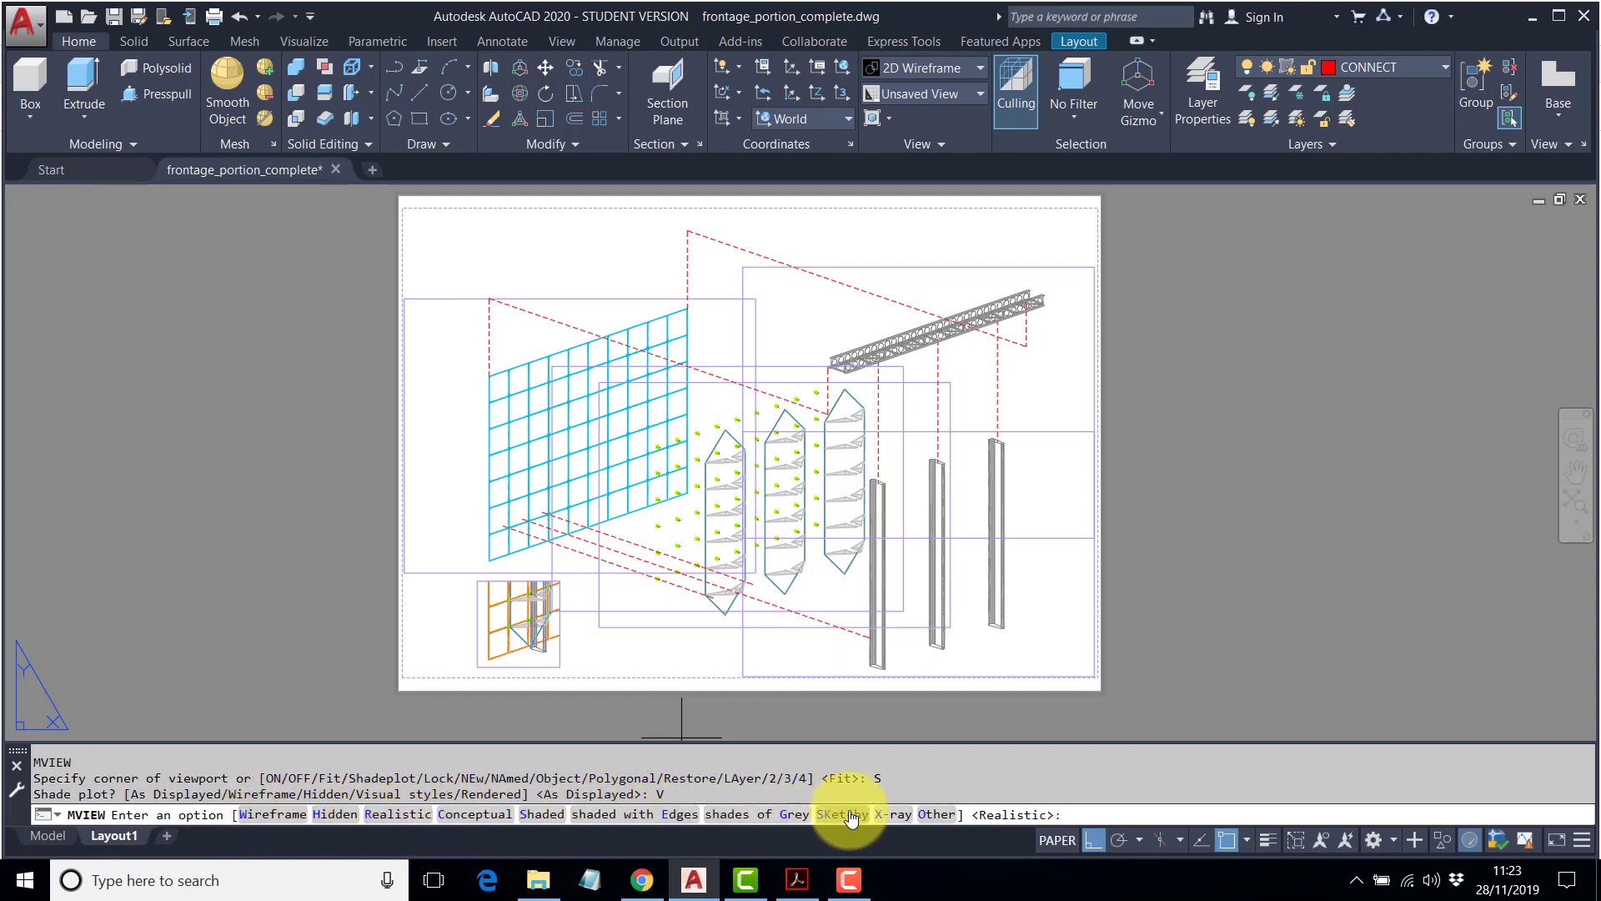
click(892, 814)
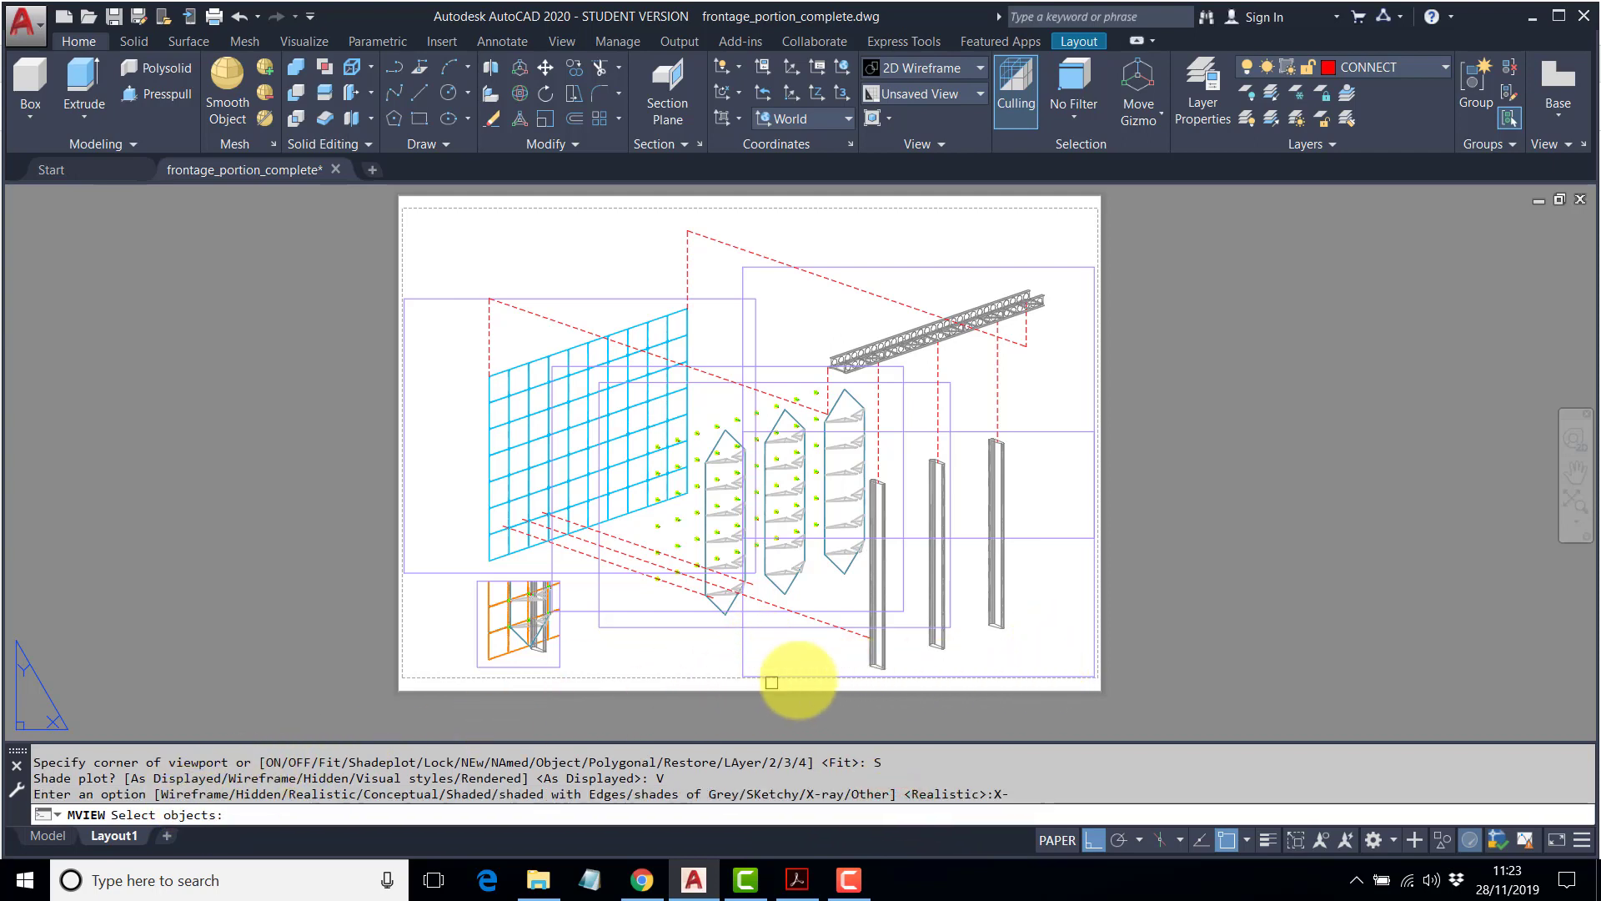
click(740, 654)
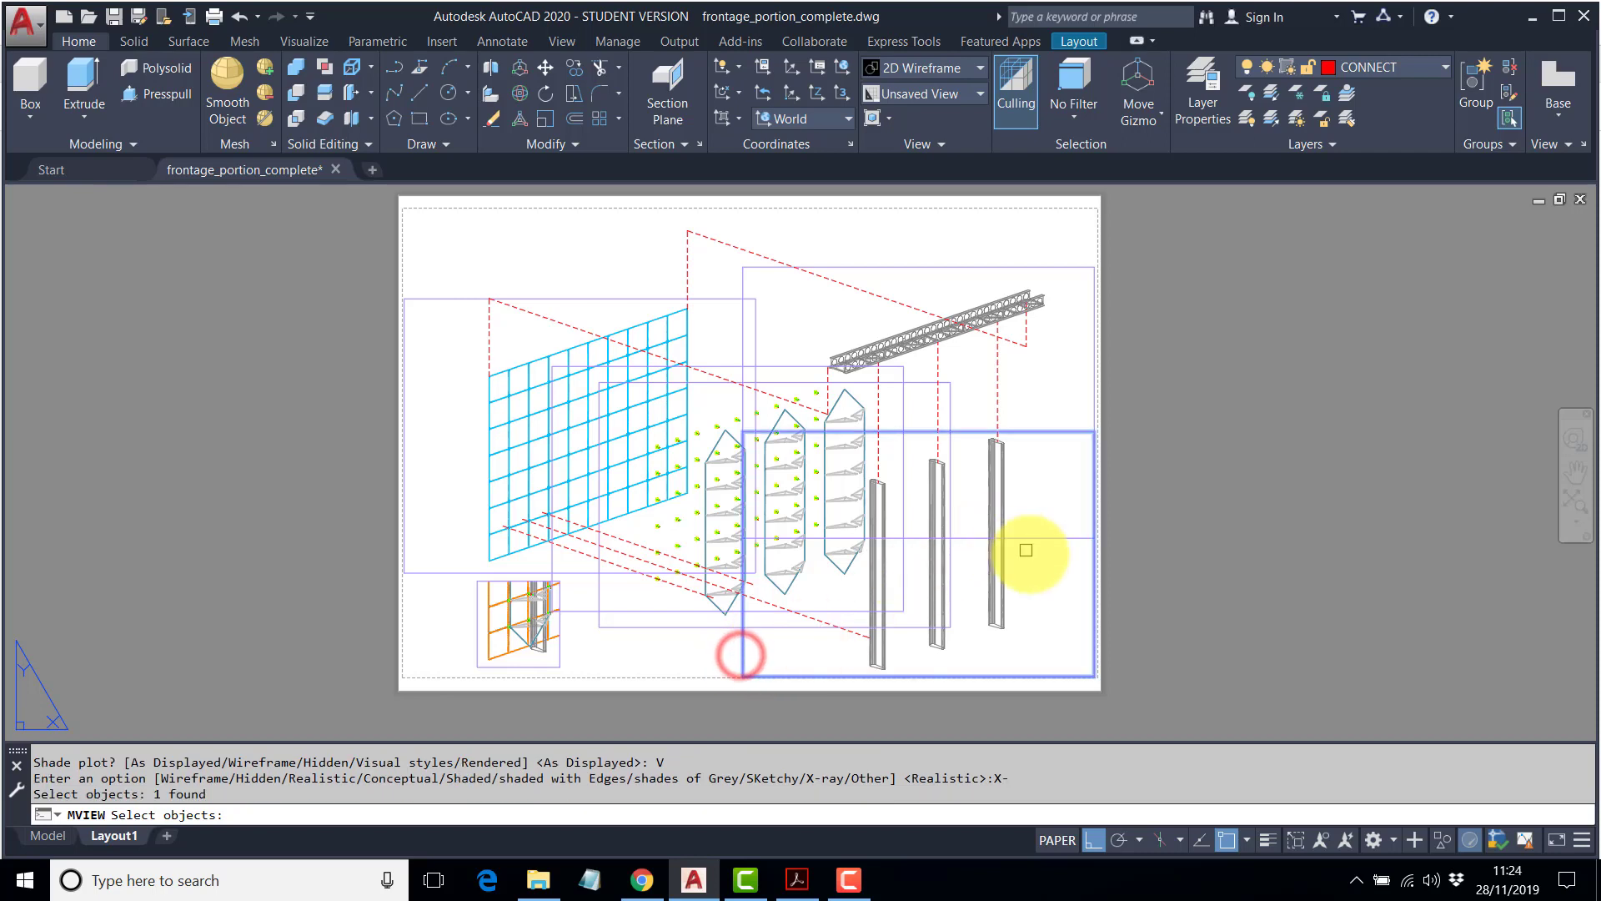
key(Return)
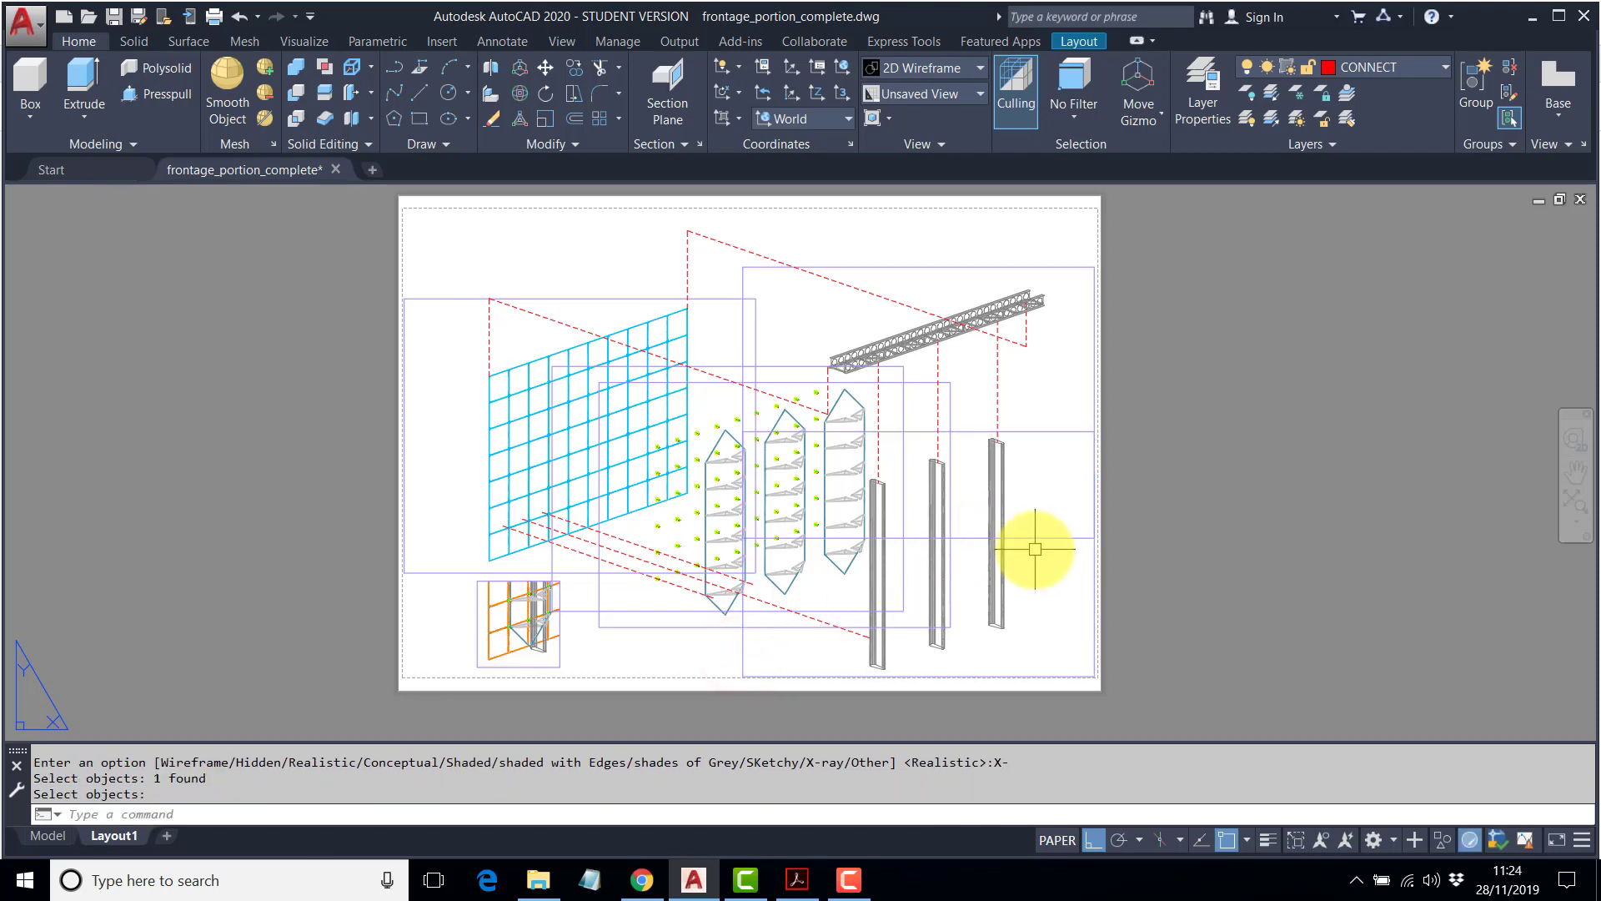
Start a plot of Layout1 and generate its plot preview.
middle_drag(998, 537, 1011, 556)
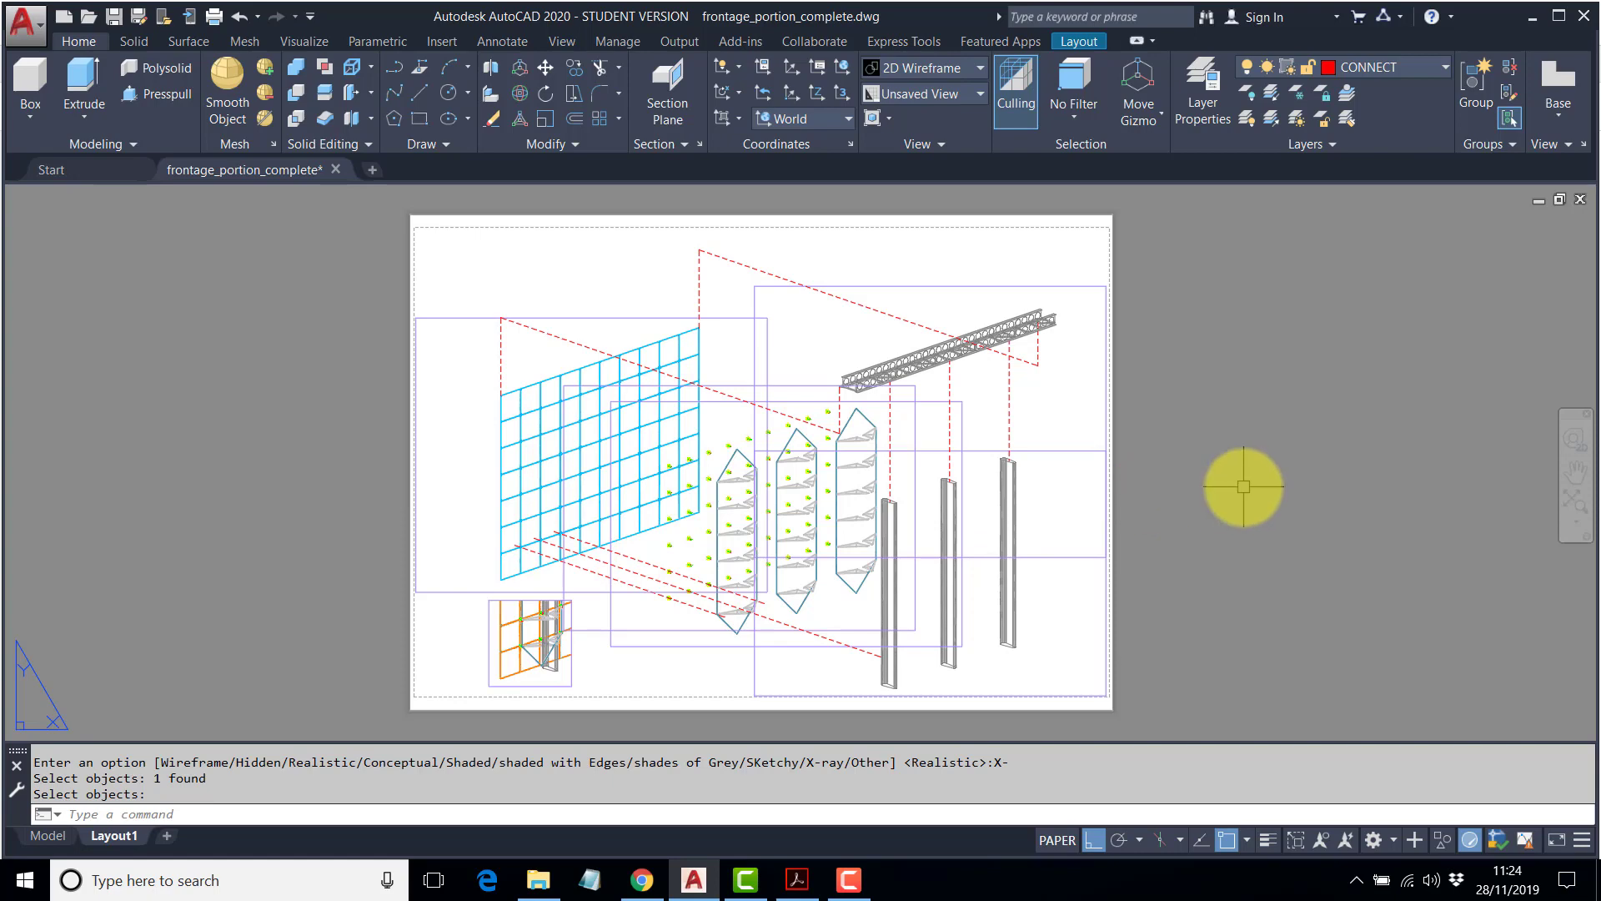
text(PLOT)
key(Return)
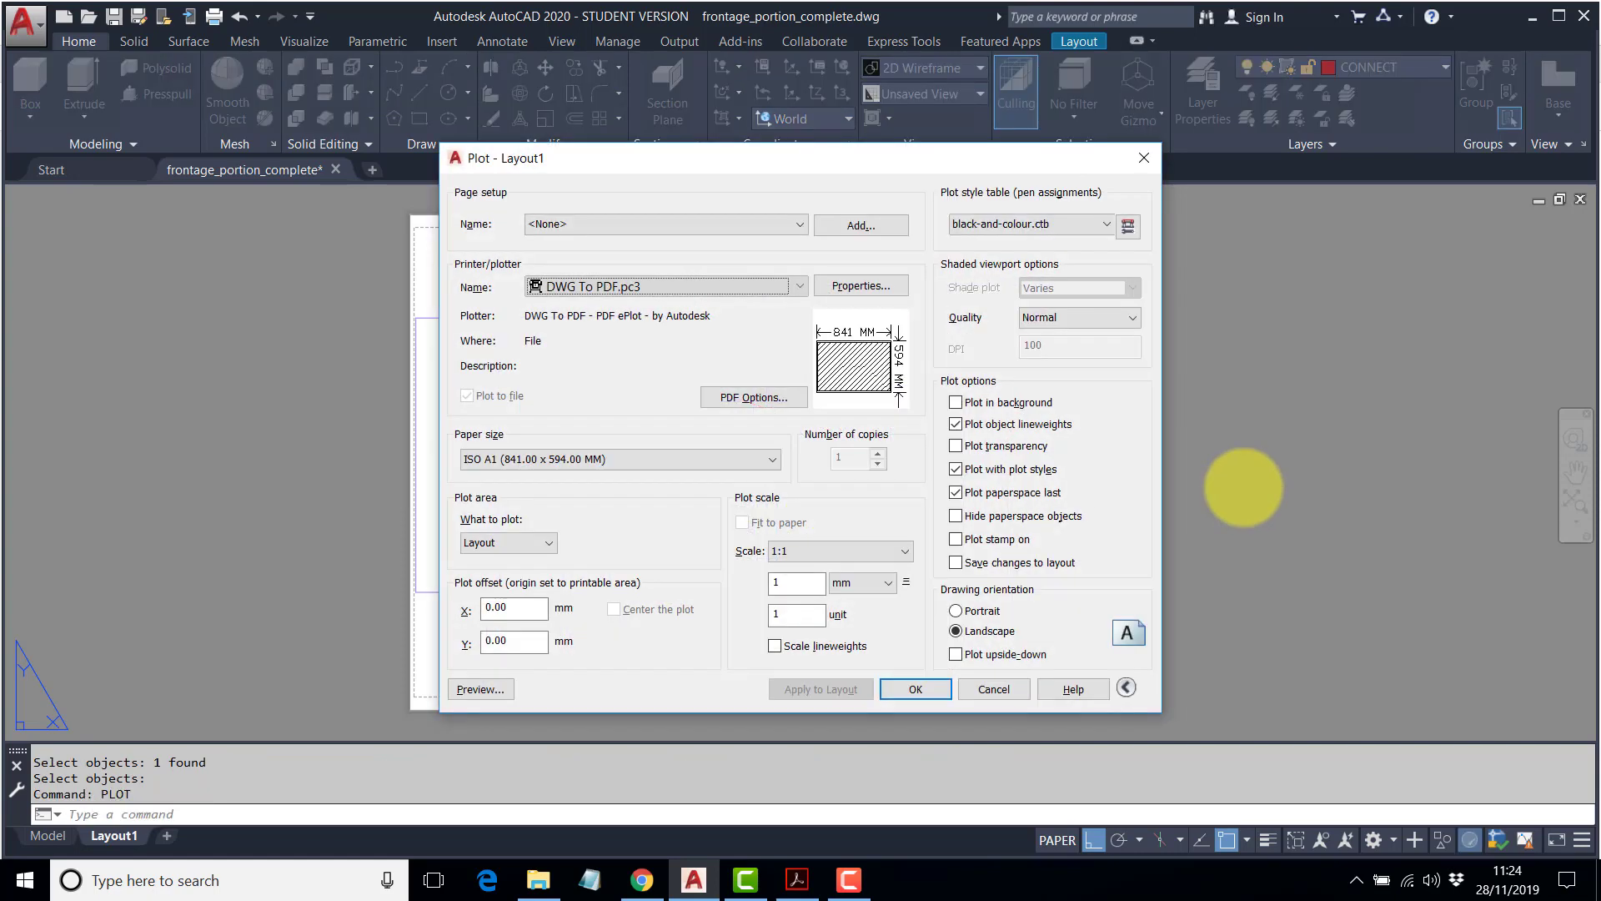
drag(770, 166, 422, 183)
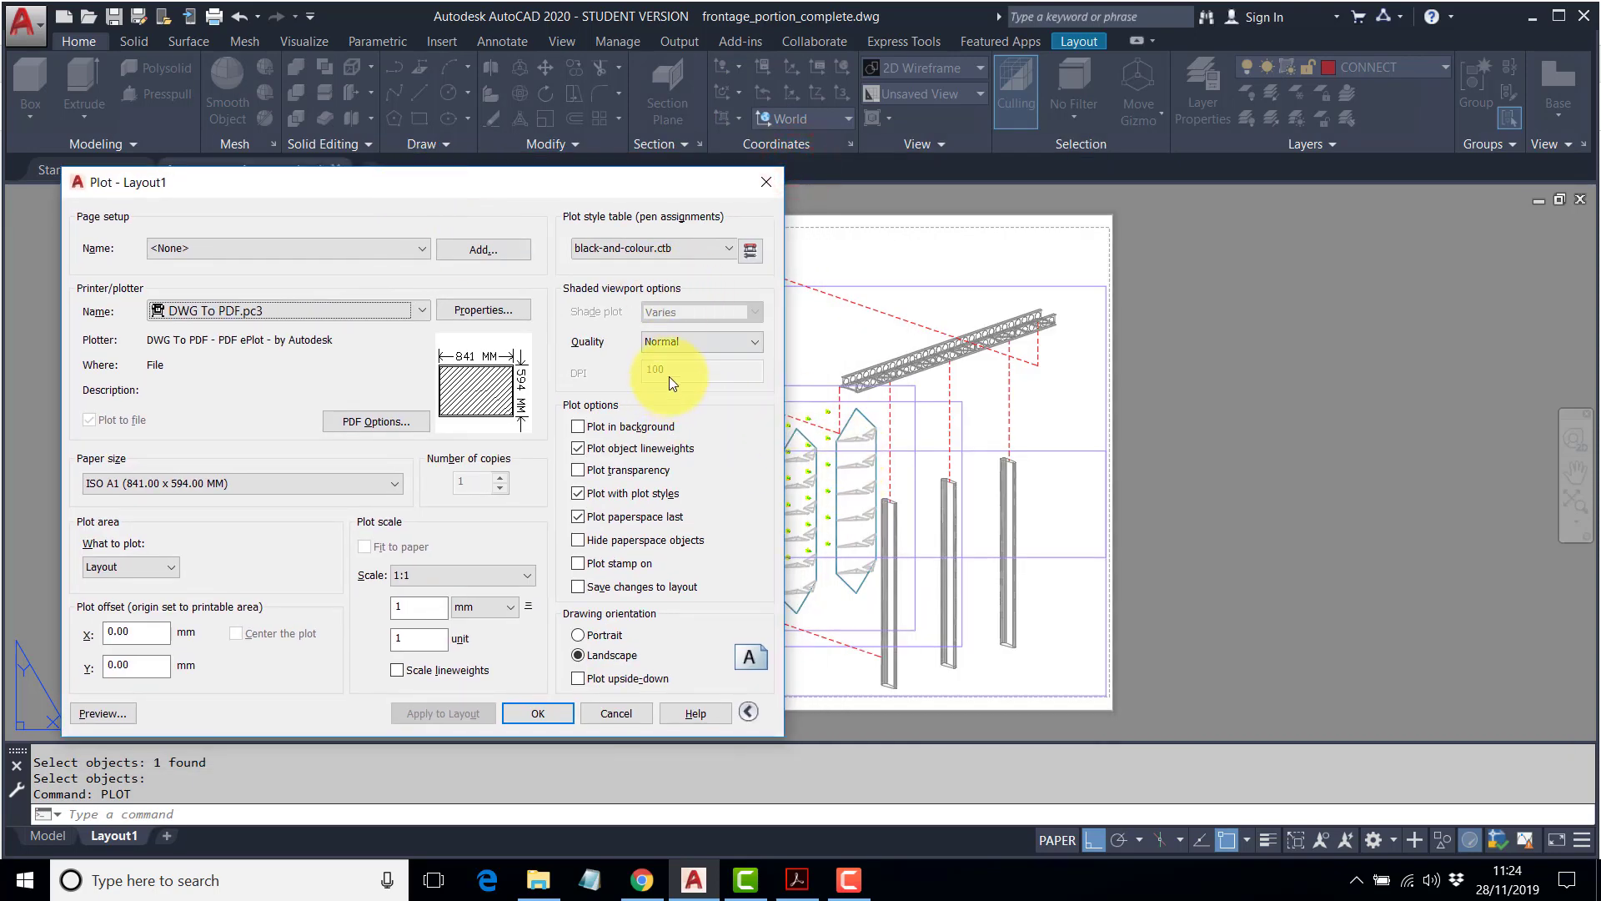
drag(519, 180, 761, 125)
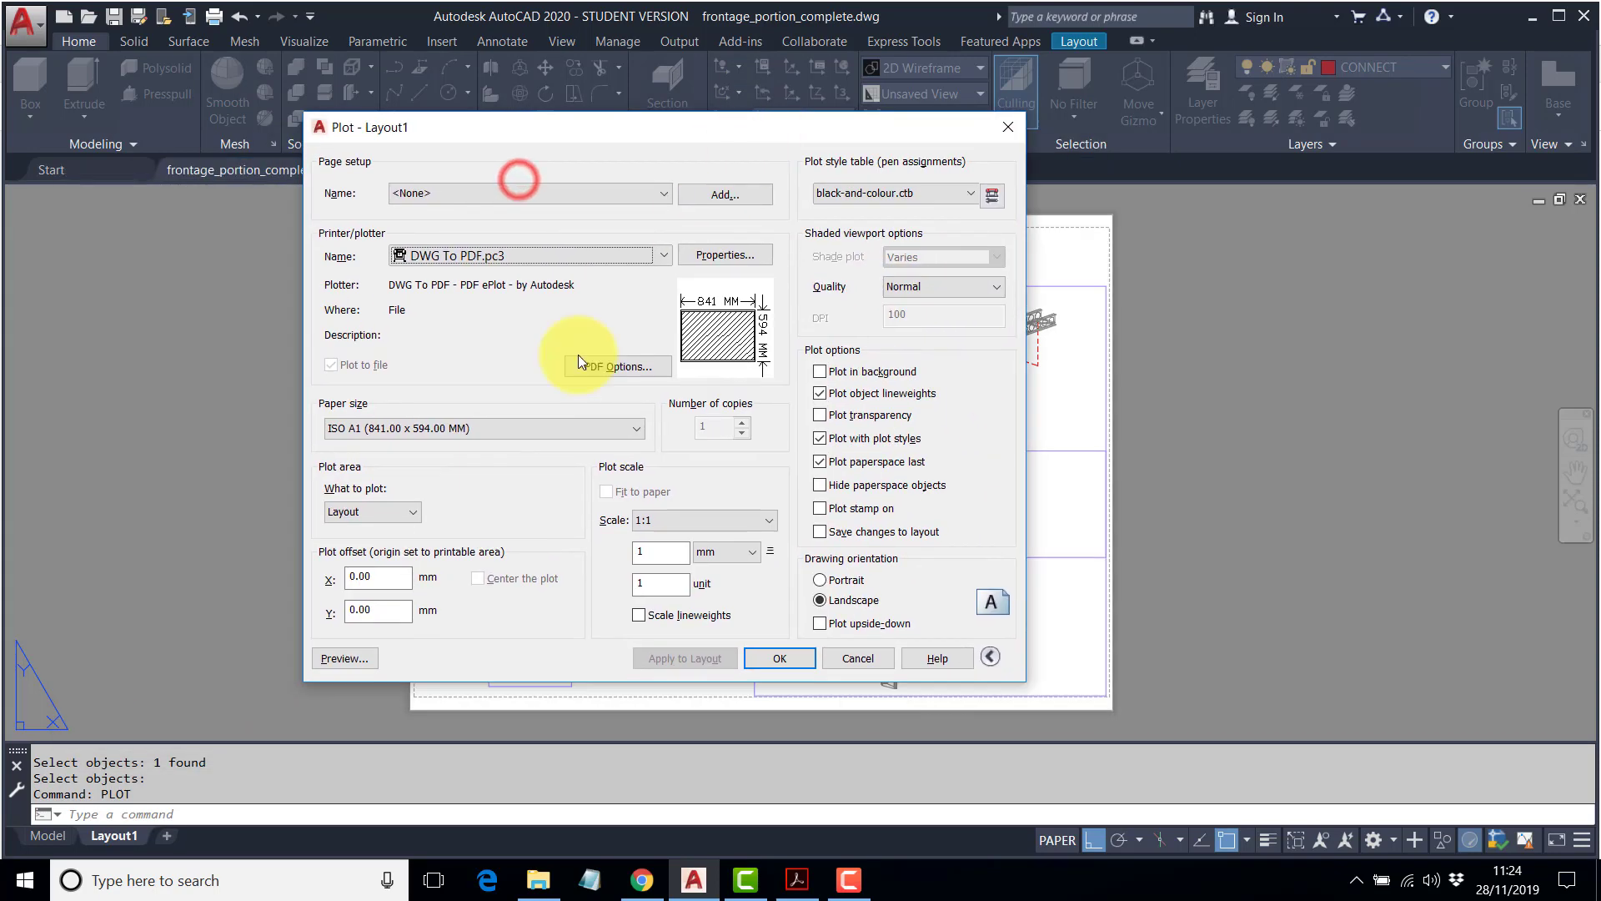
click(347, 657)
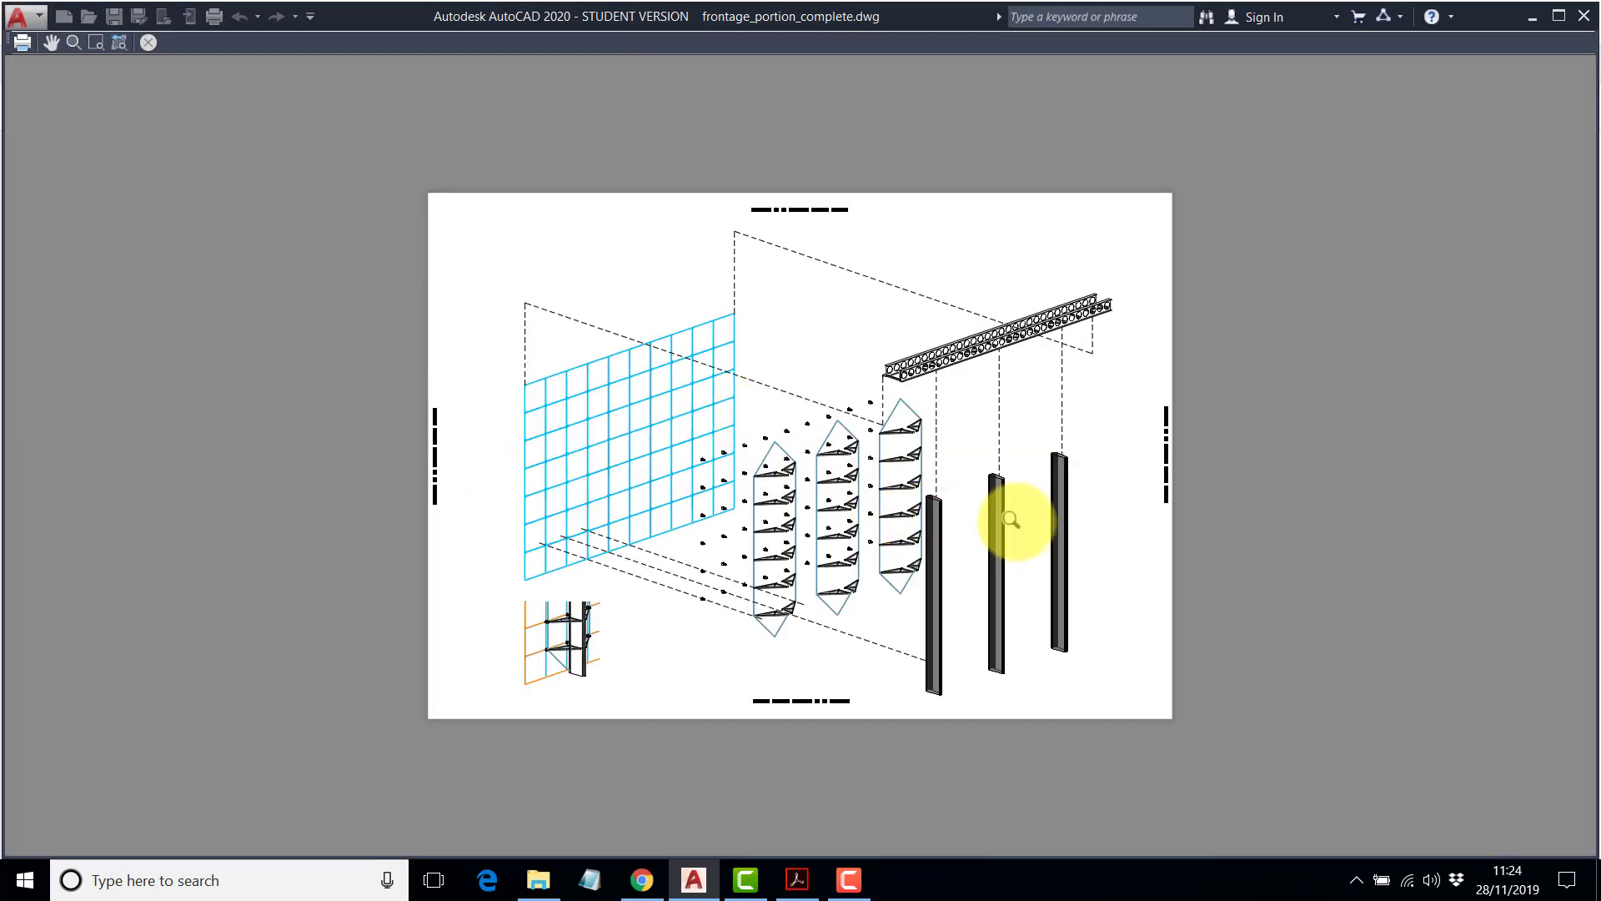
Examine the previewed columns, brackets, beam and glass grid for line colours, thickness and hidden-line display, and exit the preview.
scroll(1010, 518, up, 6)
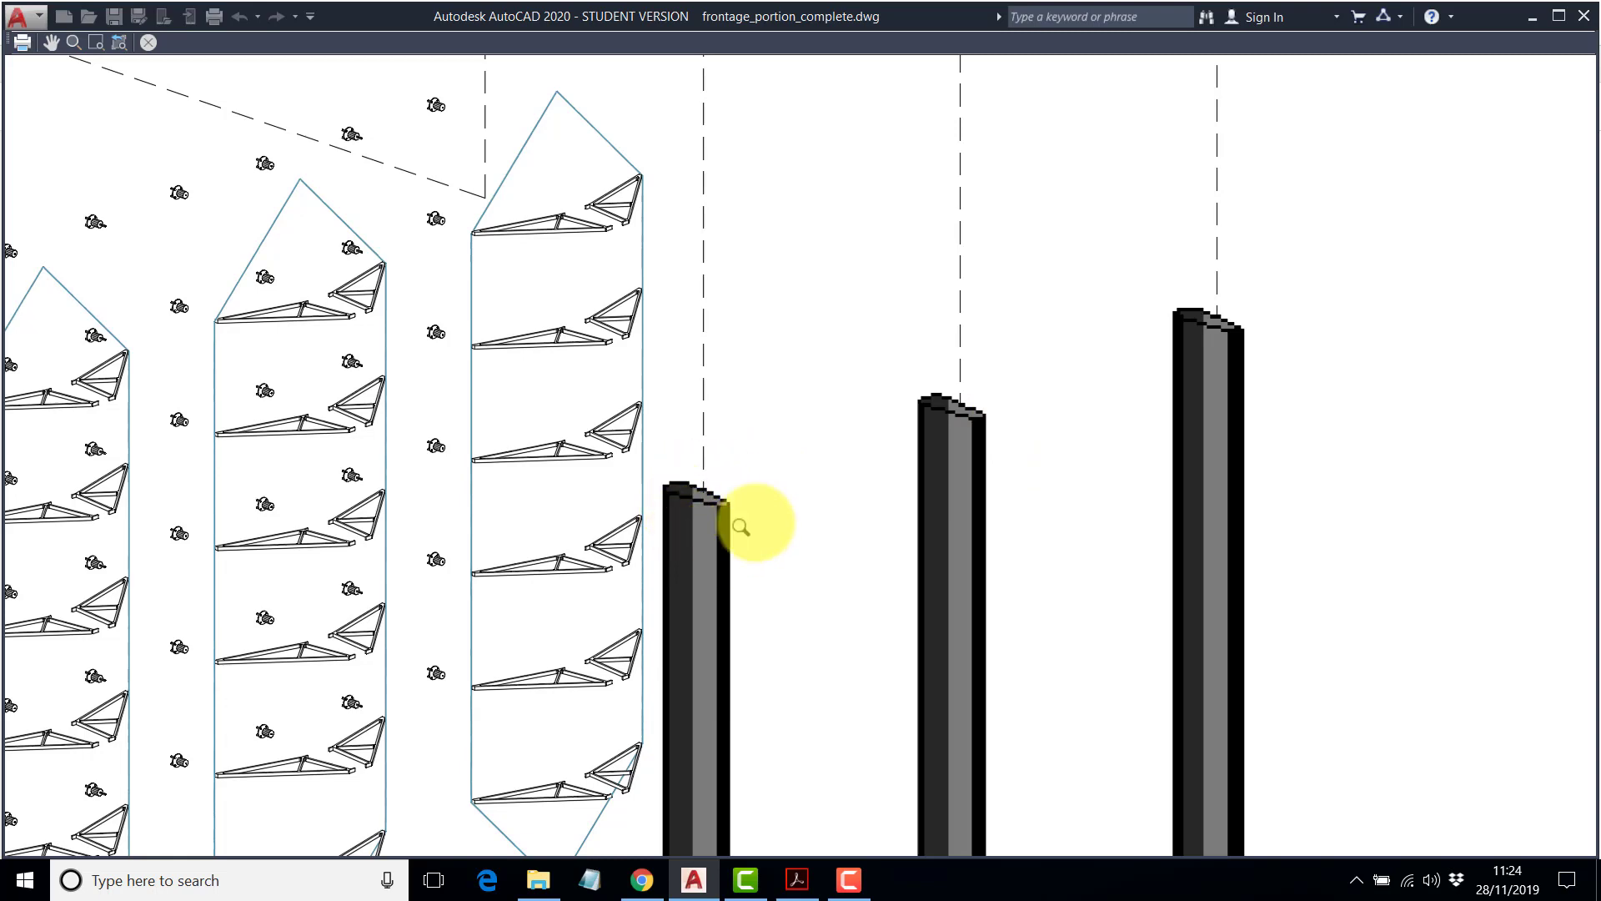
scroll(747, 527, down, 4)
scroll(551, 388, up, 4)
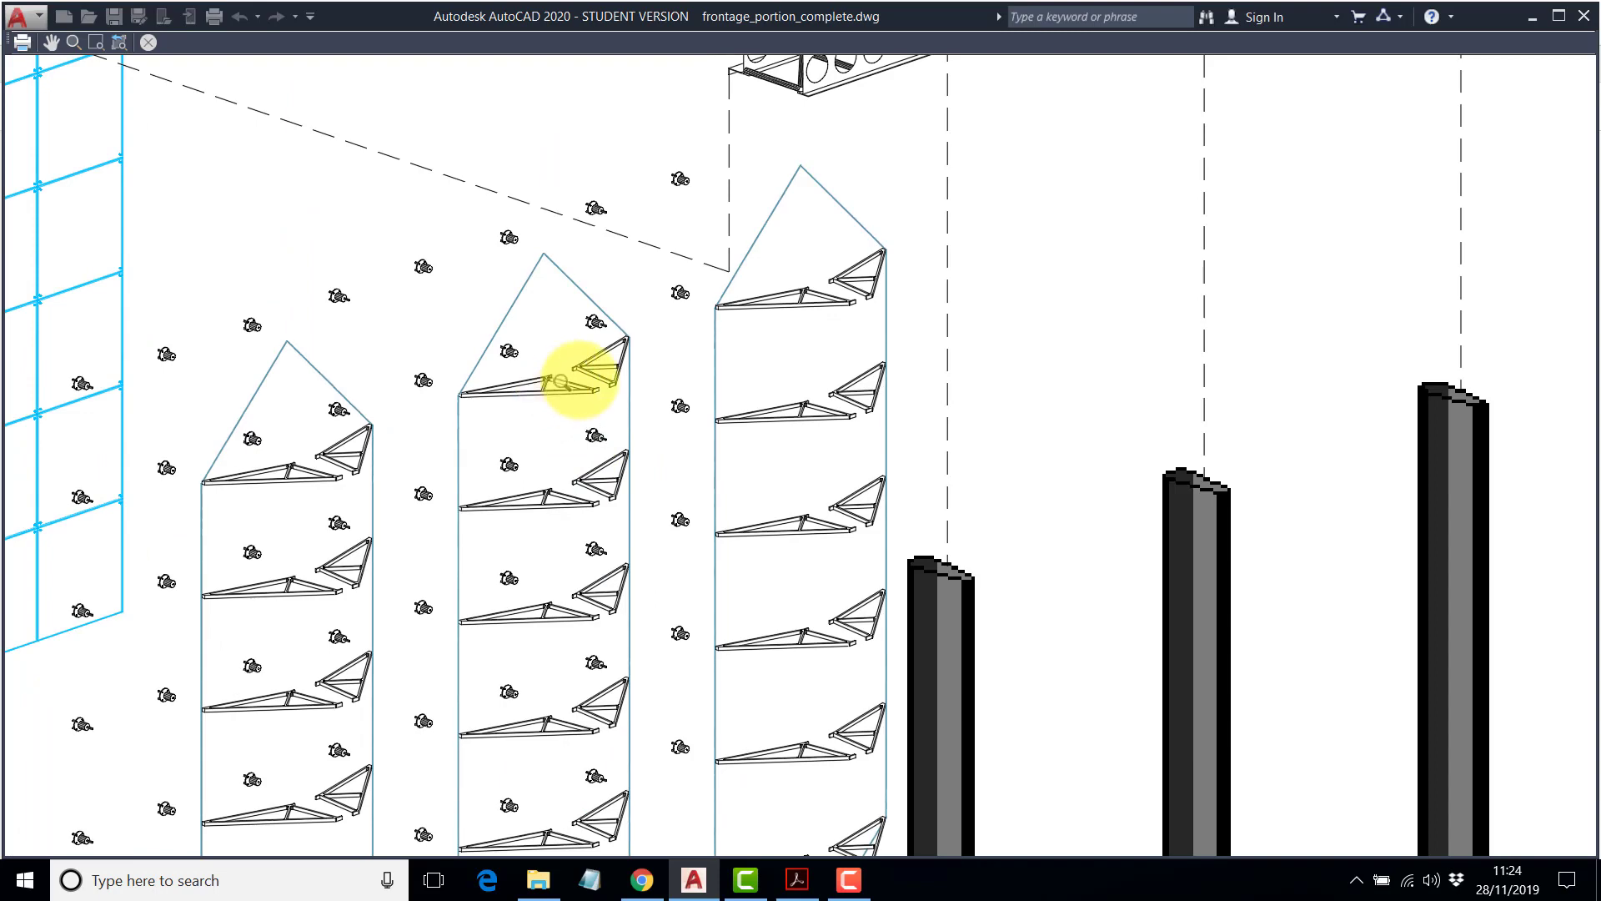
scroll(554, 371, down, 4)
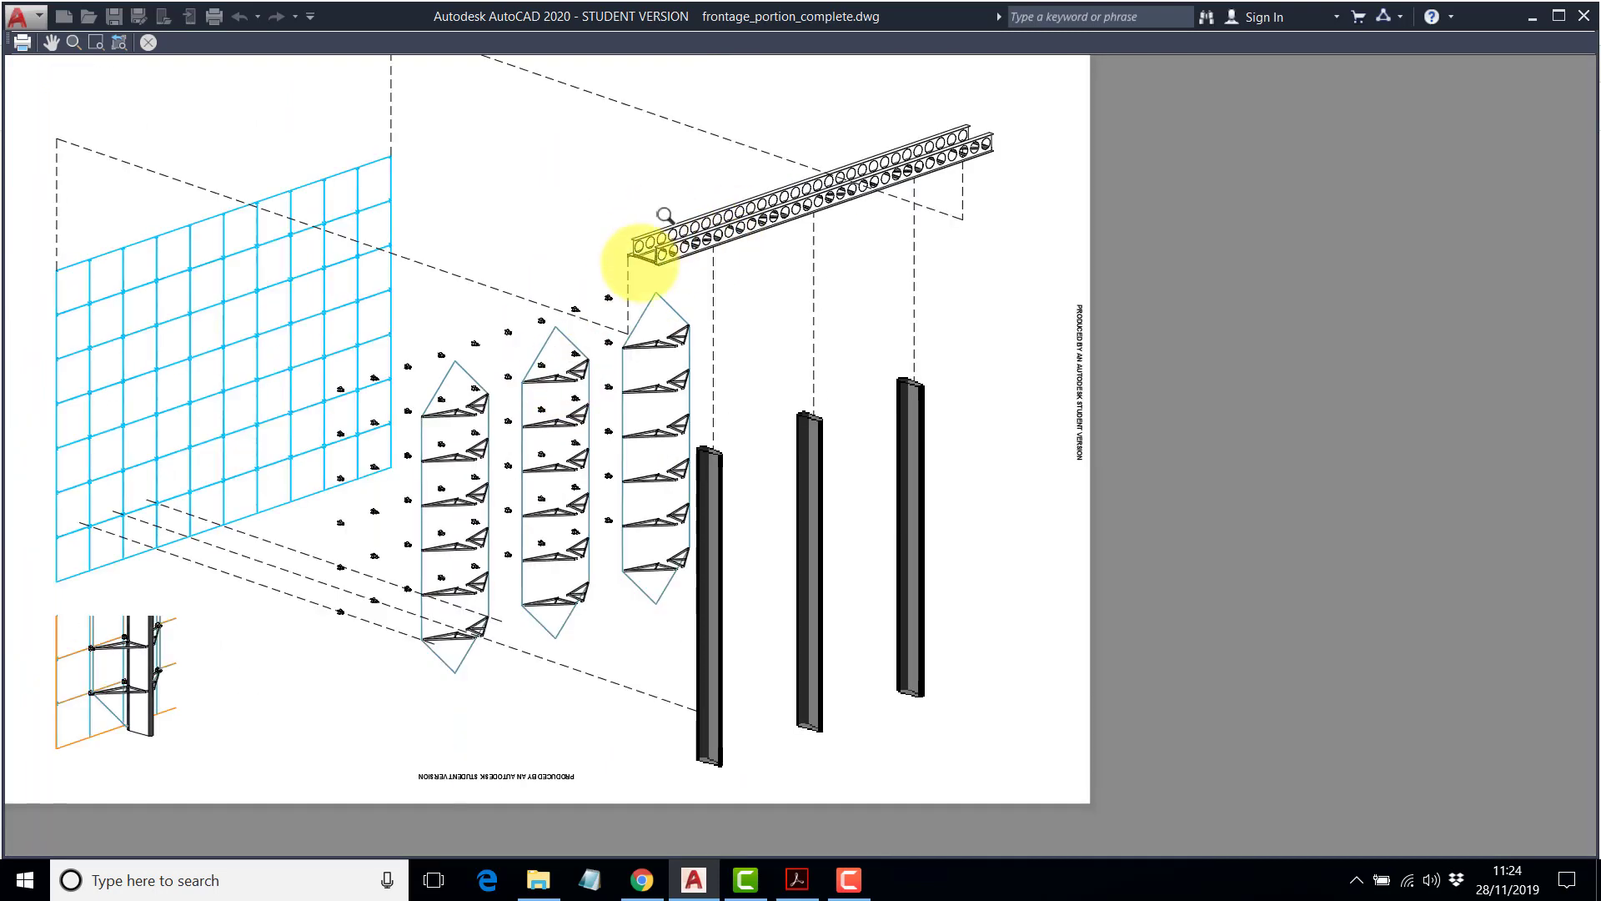
scroll(644, 258, up, 4)
scroll(519, 673, down, 4)
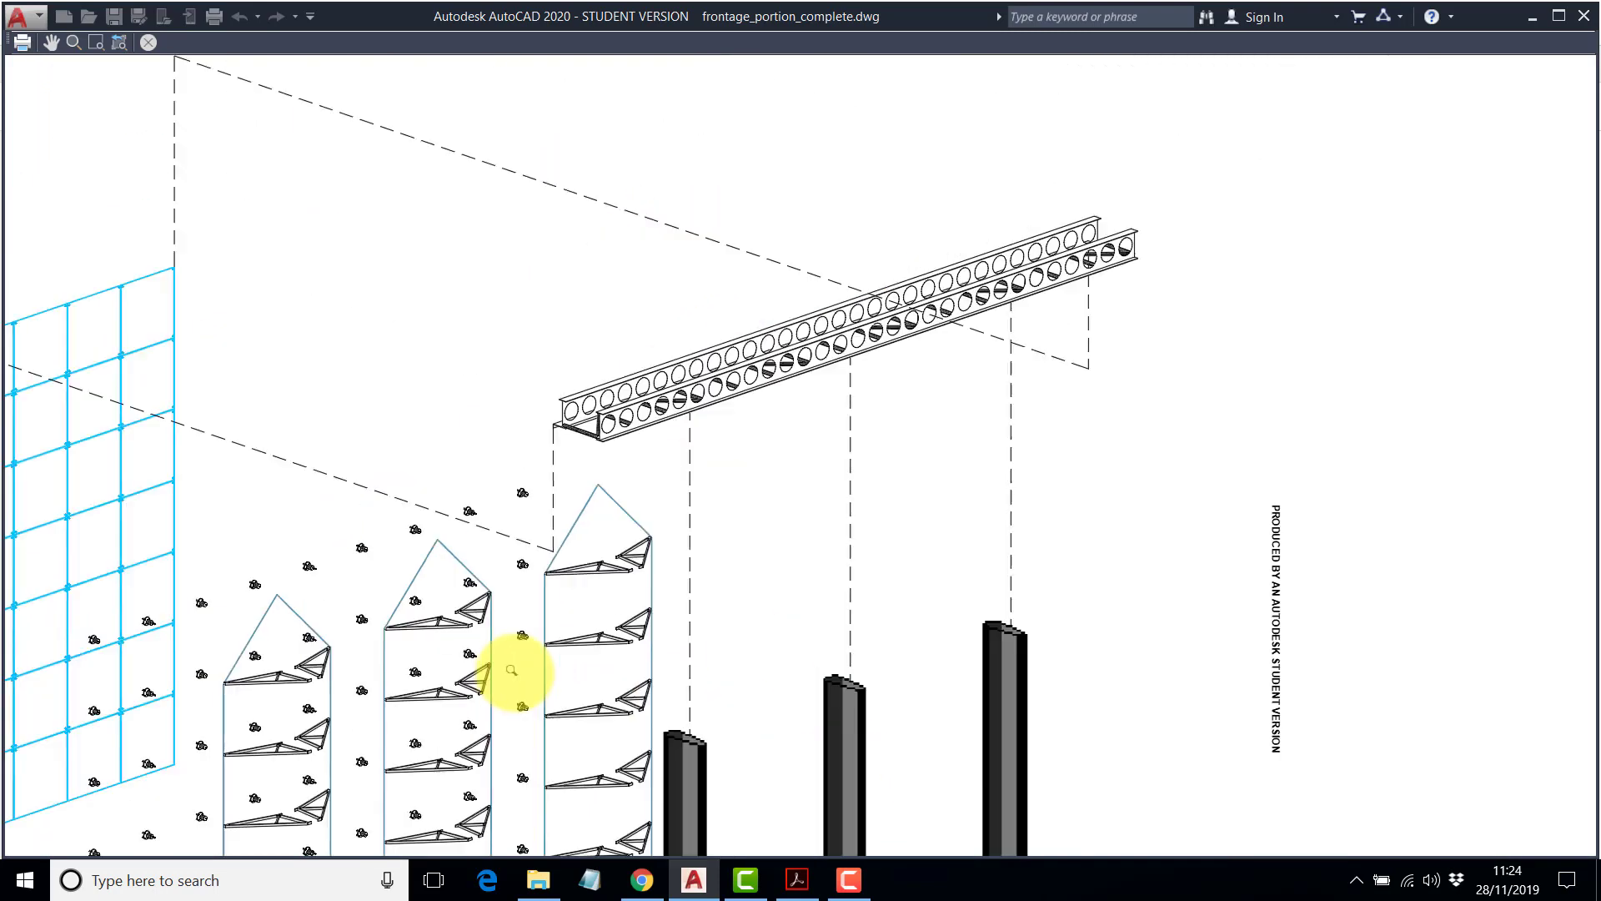
scroll(149, 609, up, 4)
scroll(148, 609, up, 4)
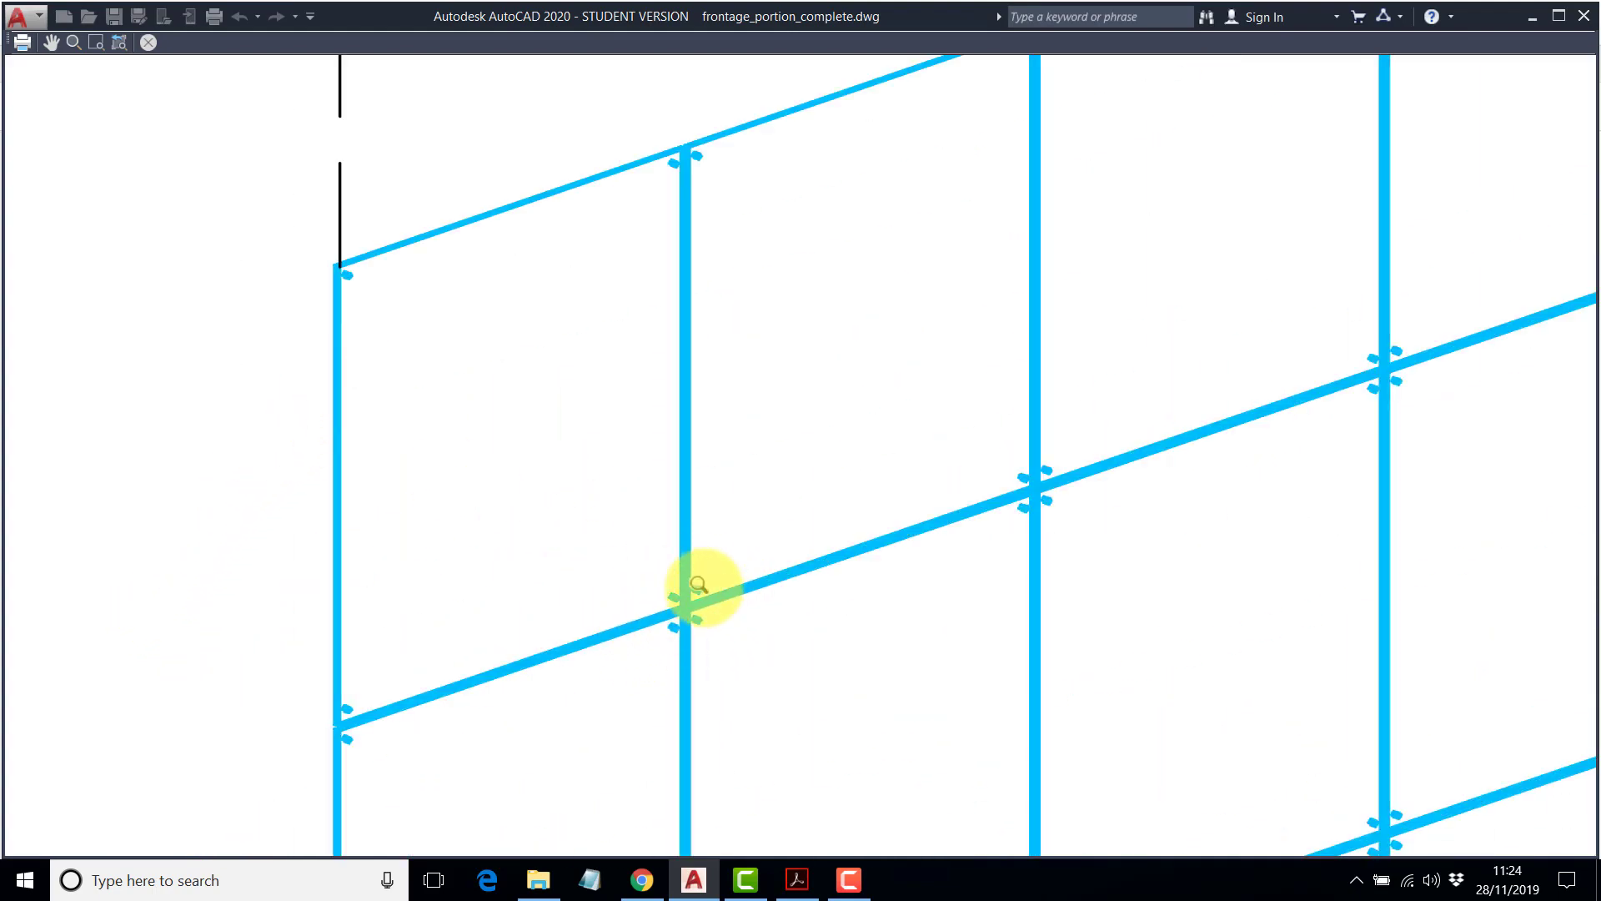
scroll(699, 584, down, 5)
middle_drag(887, 583, 810, 486)
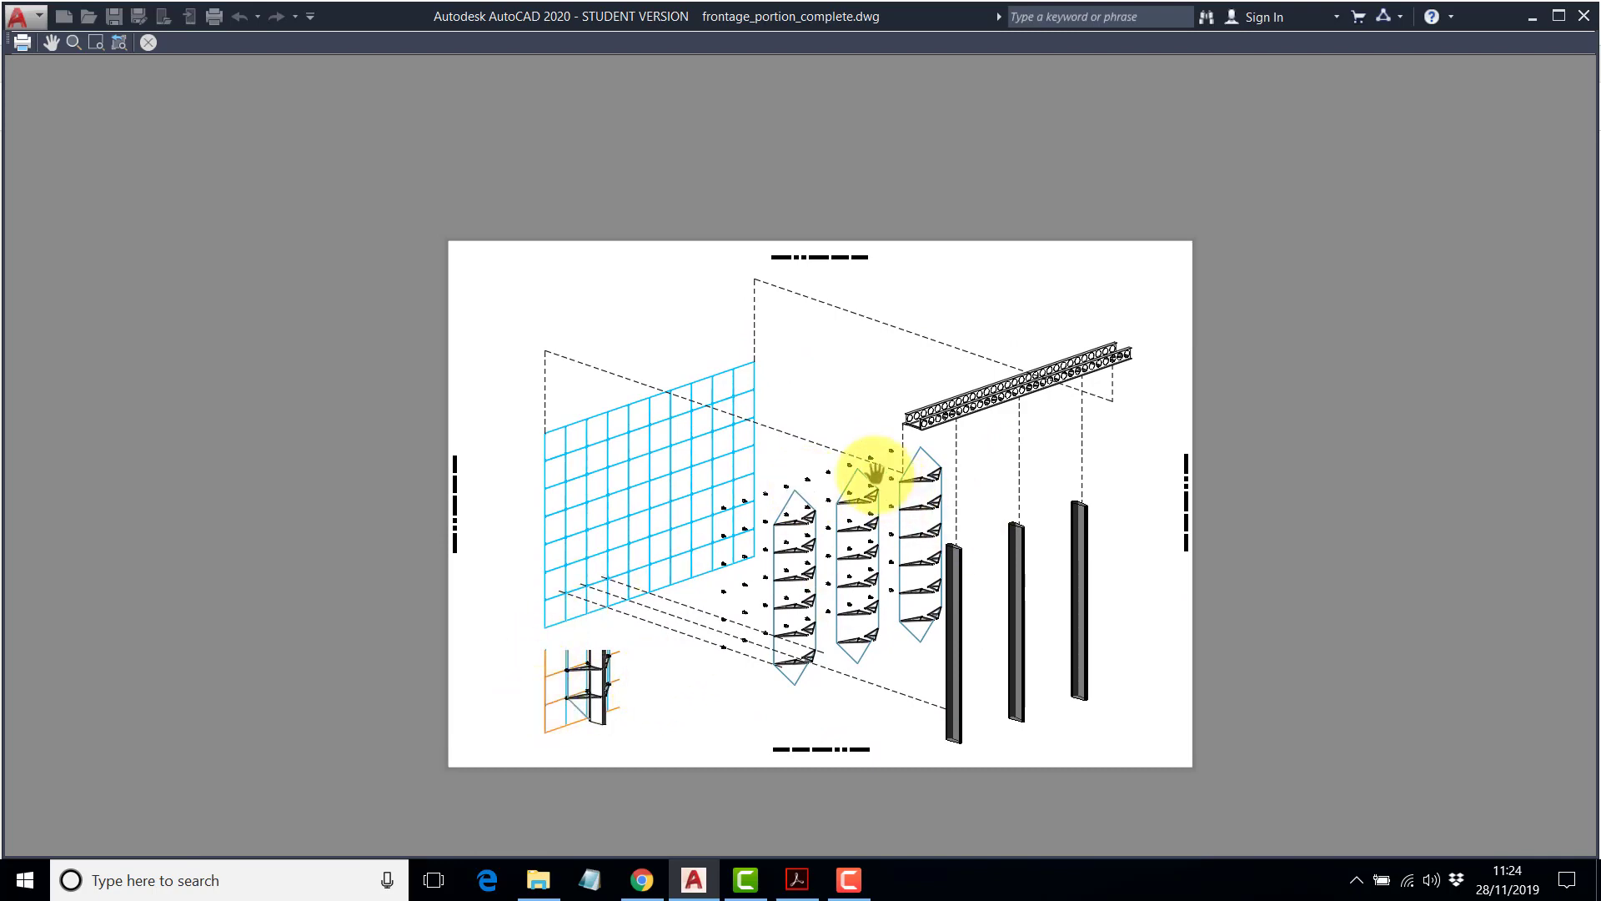
scroll(924, 506, up, 5)
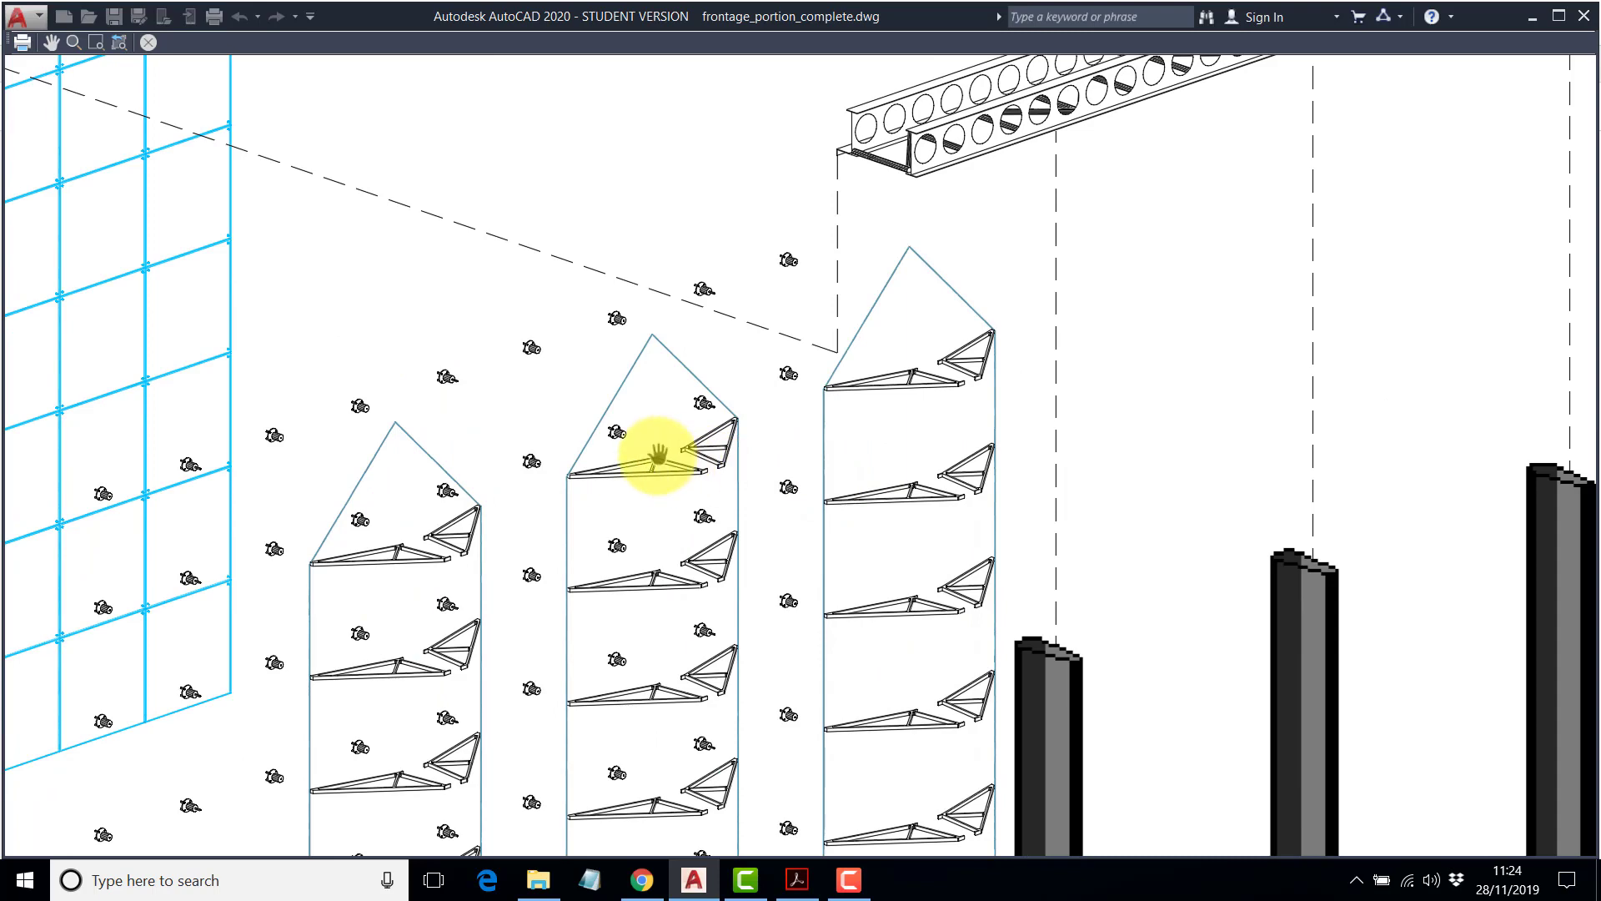
scroll(870, 538, down, 5)
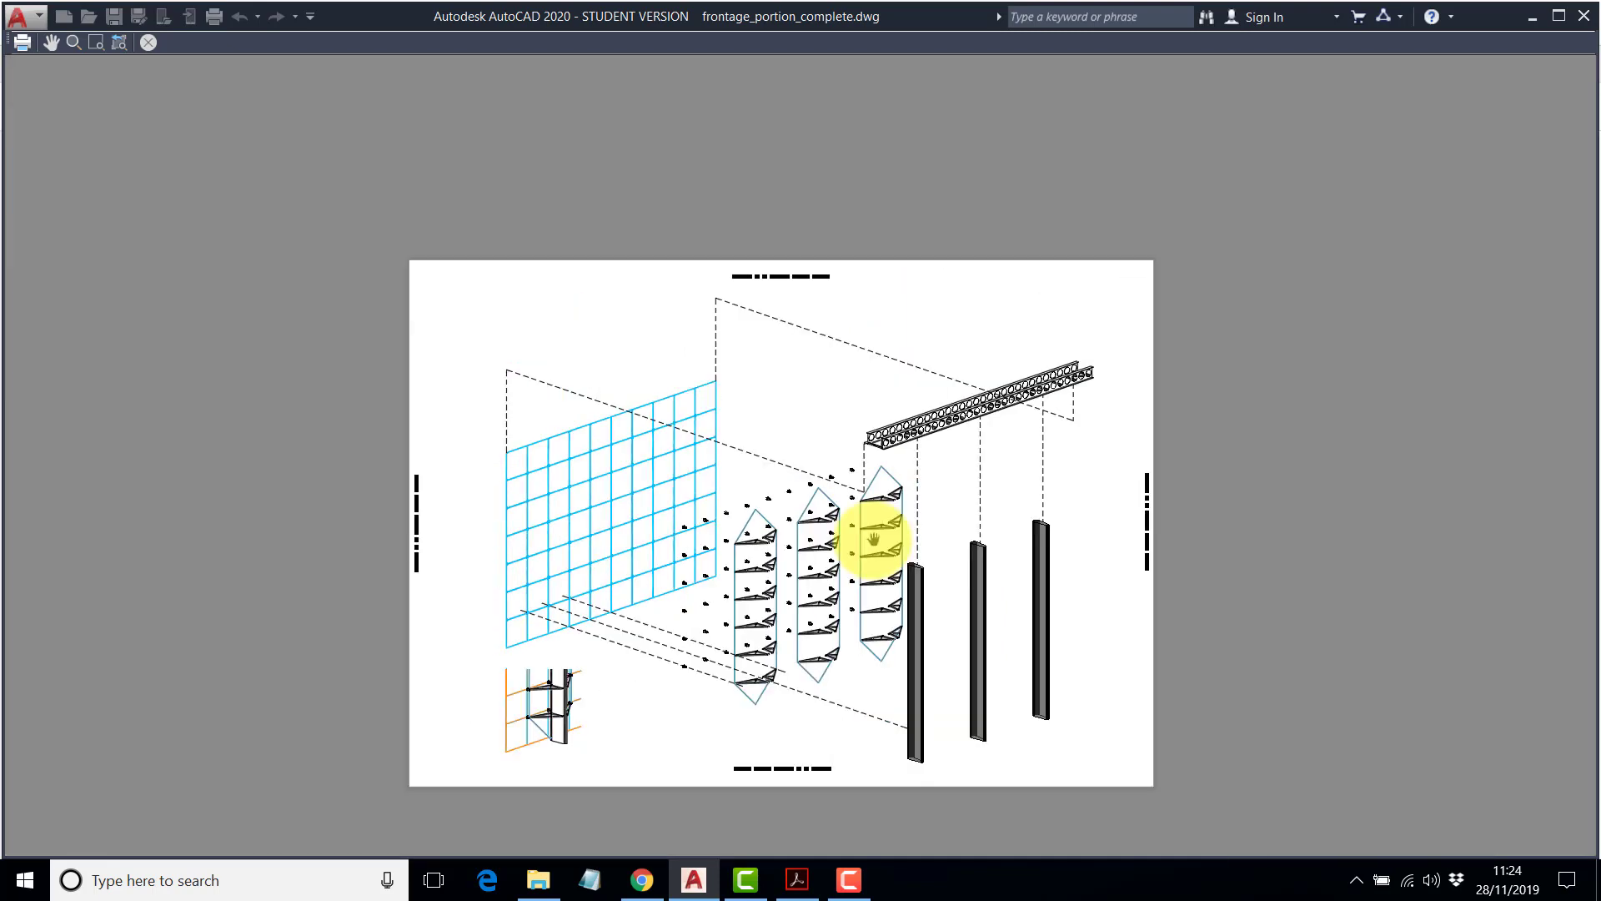
right_click(830, 498)
click(882, 514)
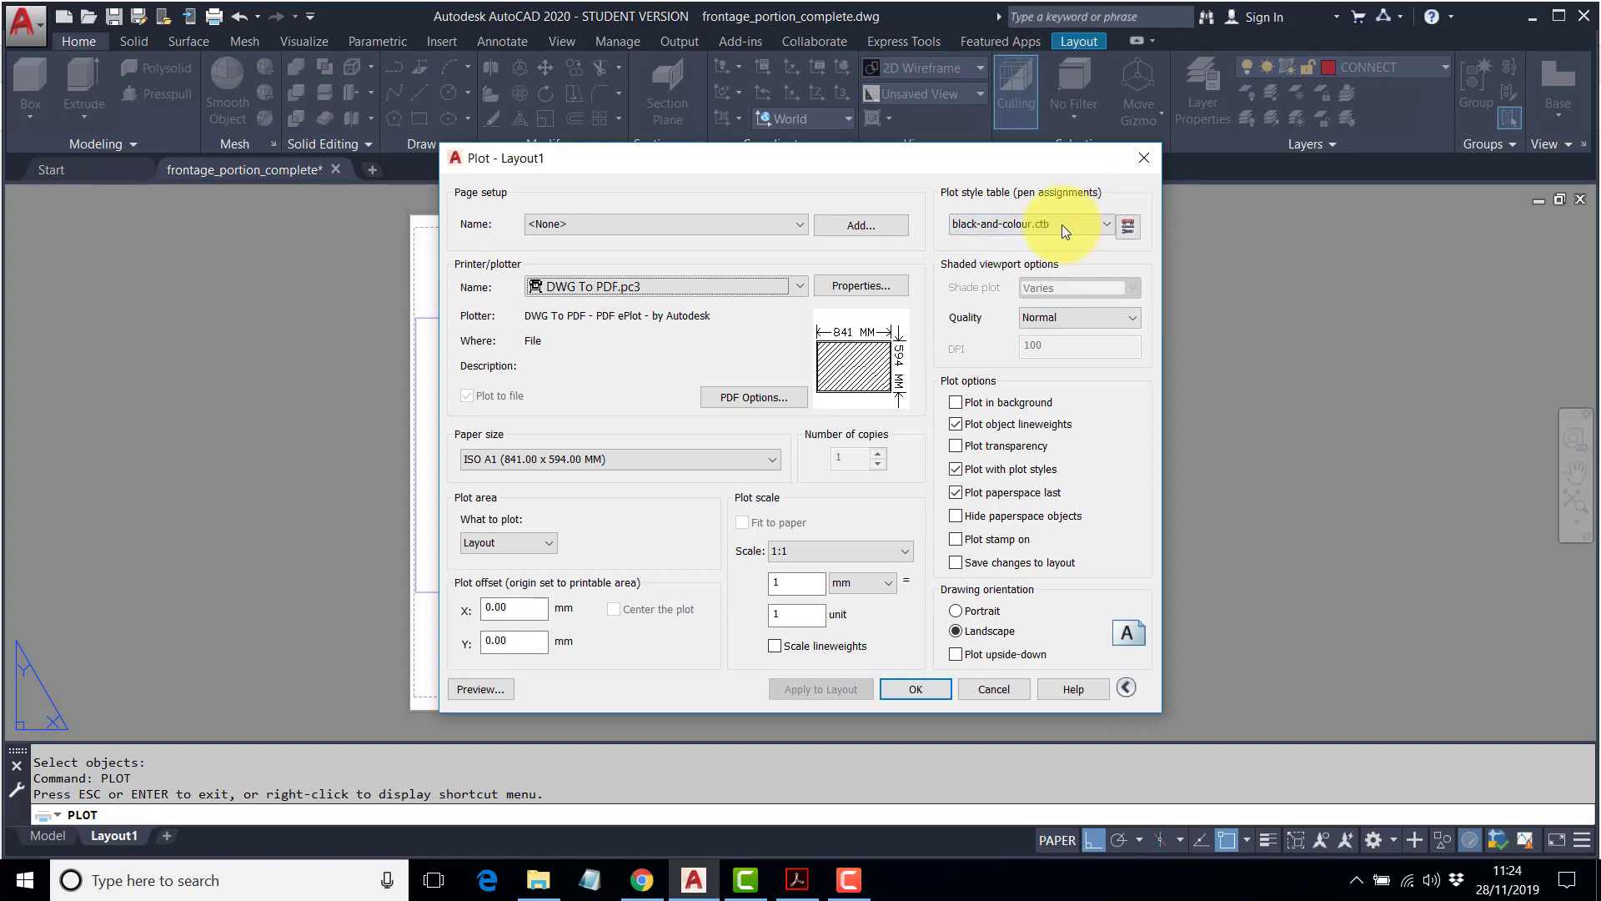
Edit the black-and-colour.ctb plot style table so that Colors 1 to 255 plot in Black with a 0.0500 mm lineweight.
click(1130, 226)
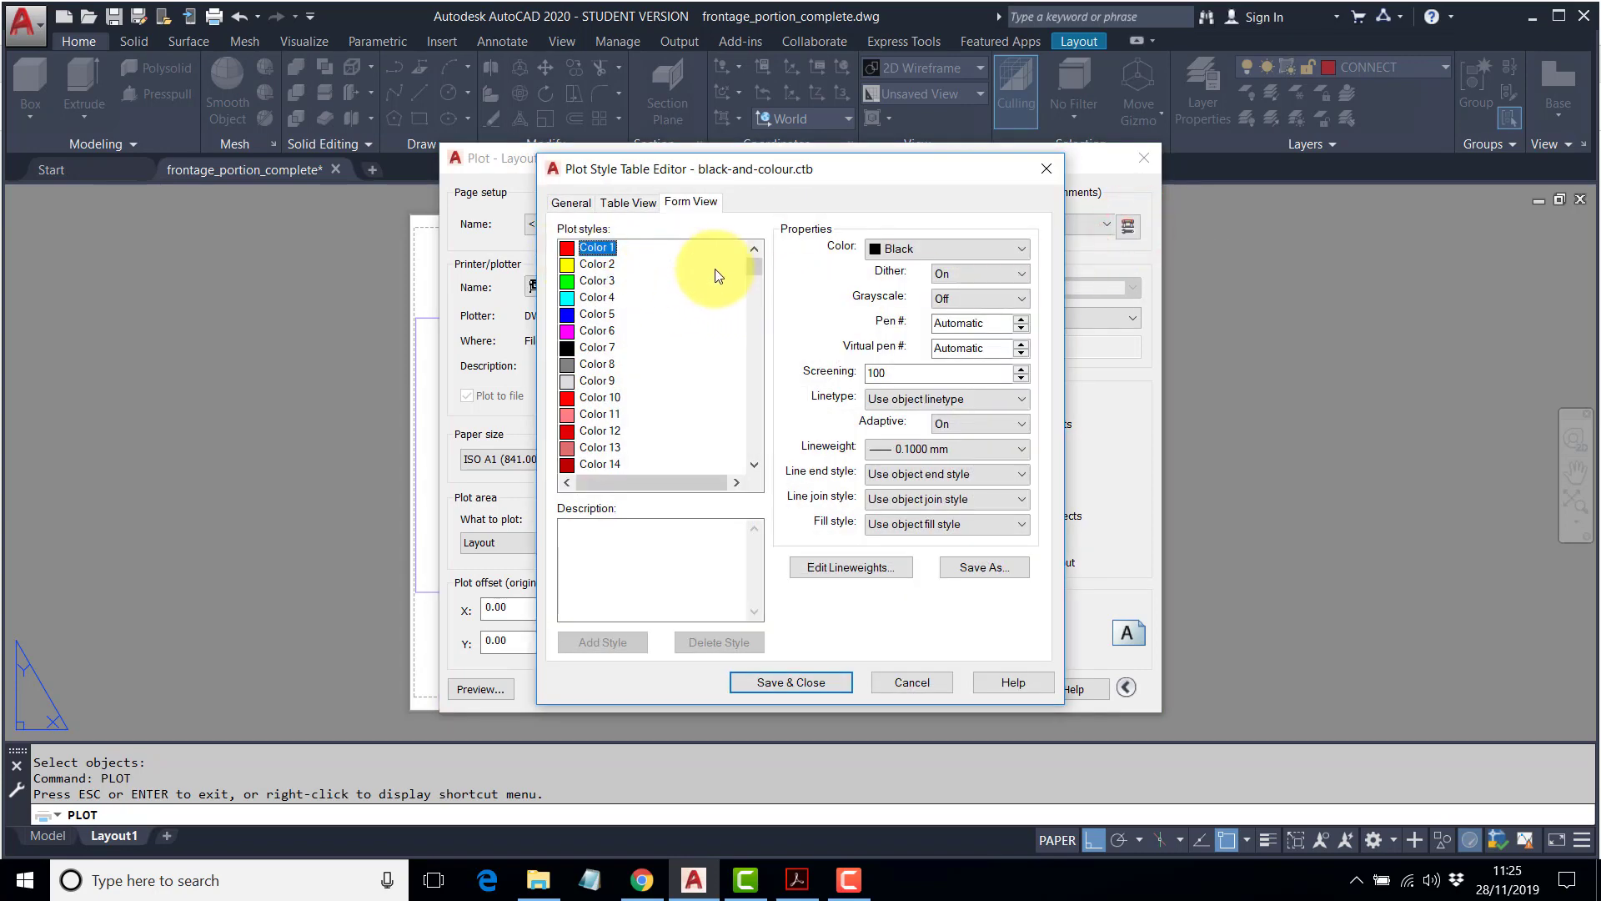
drag(753, 267, 591, 462)
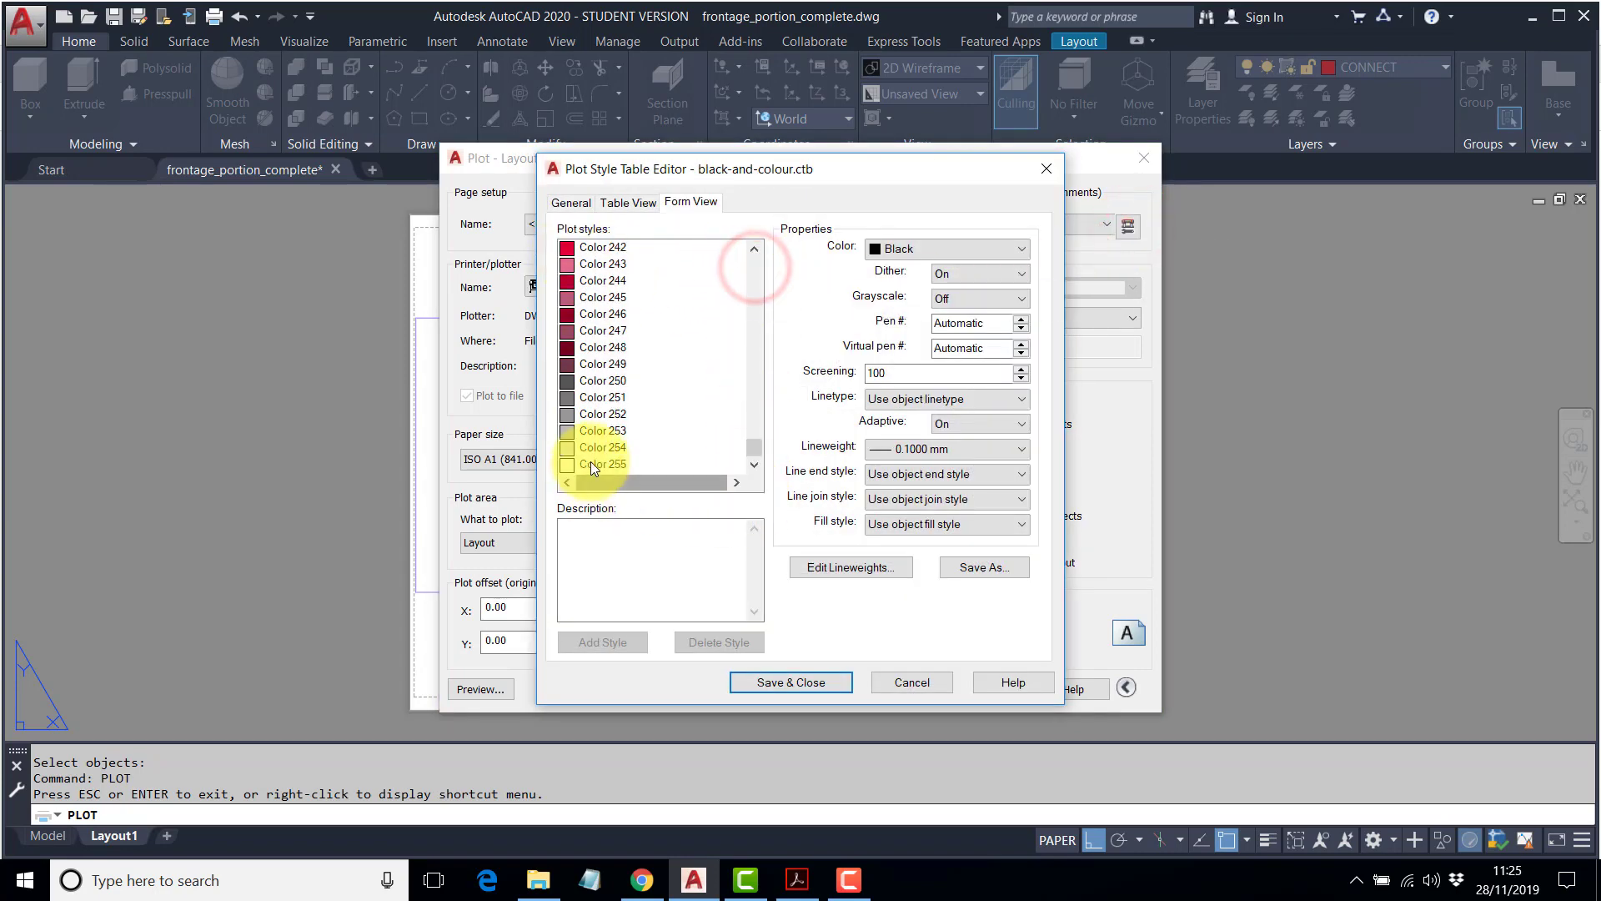
shift+click(590, 464)
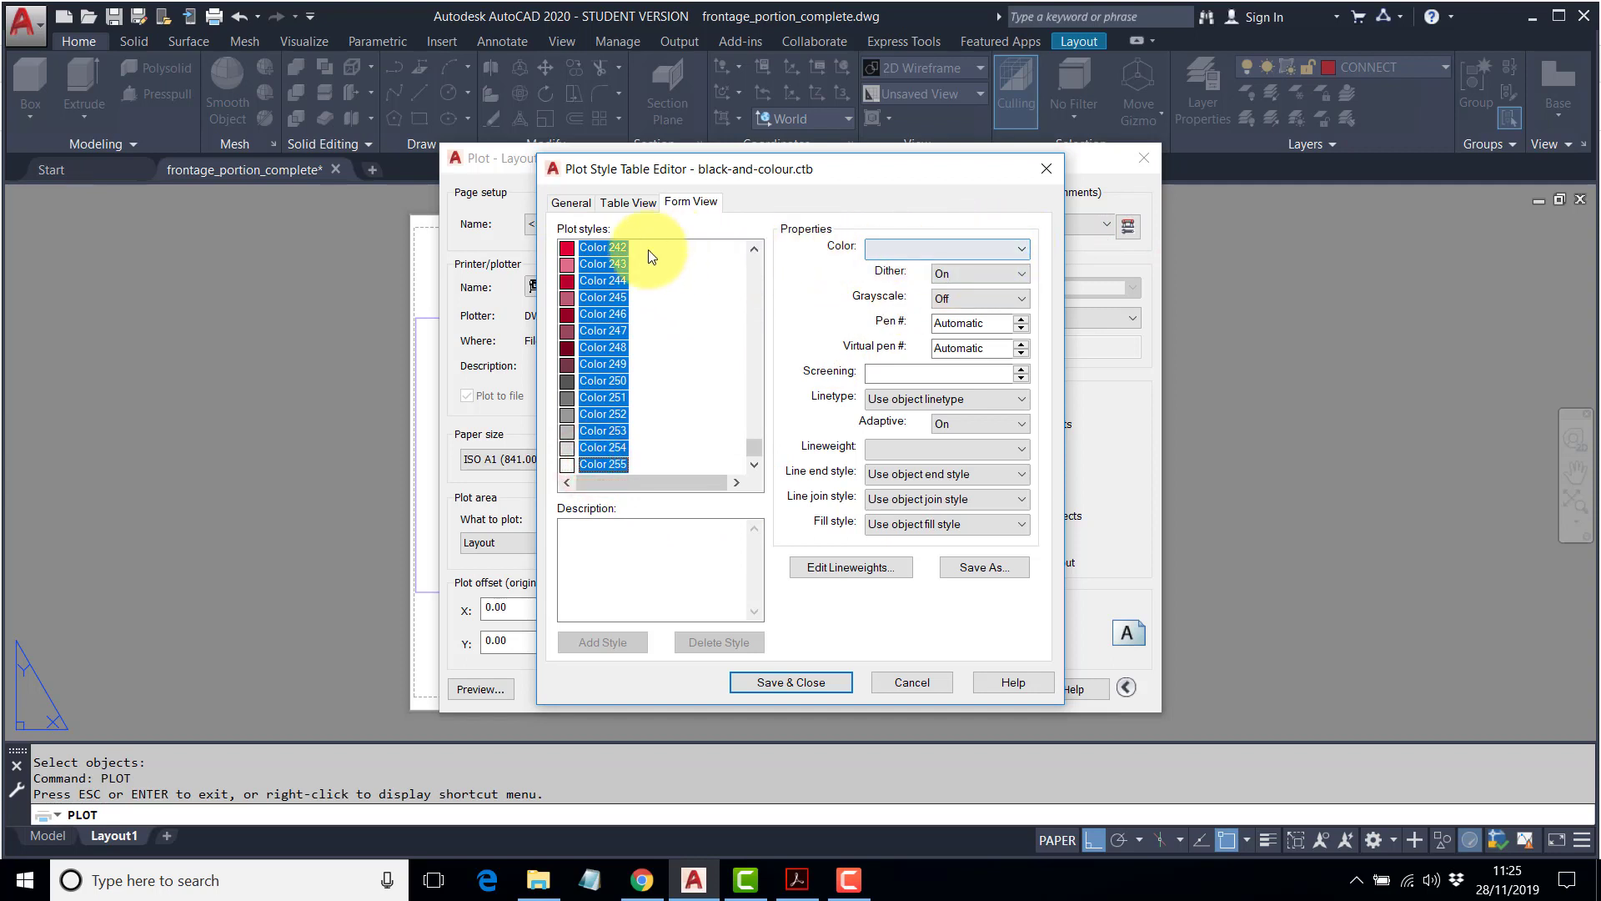
click(1021, 249)
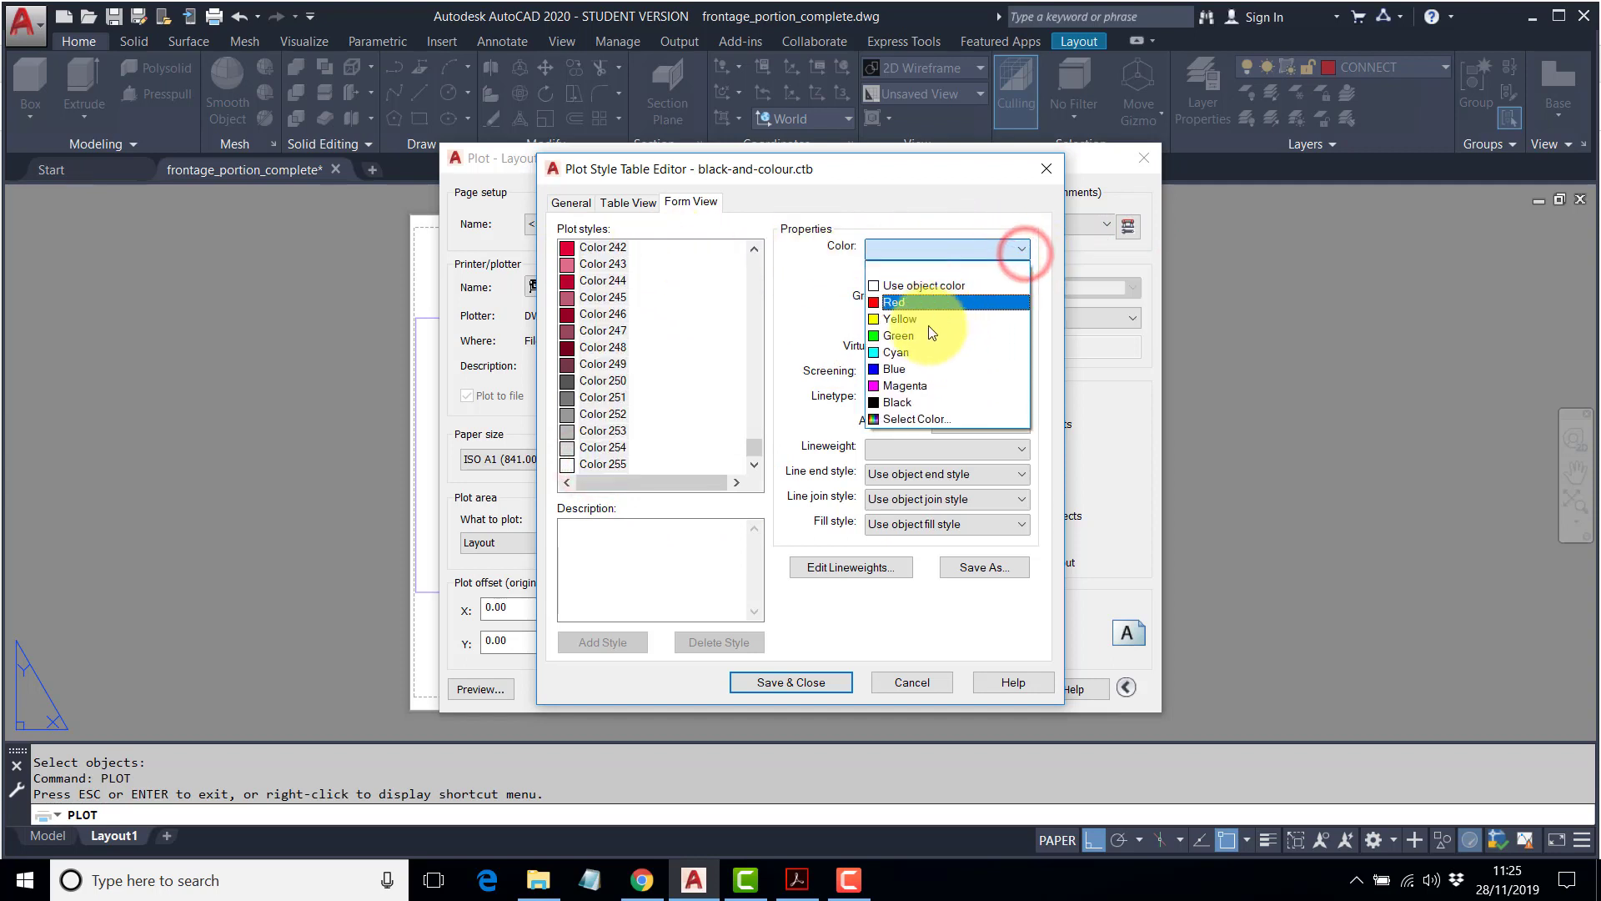
click(895, 404)
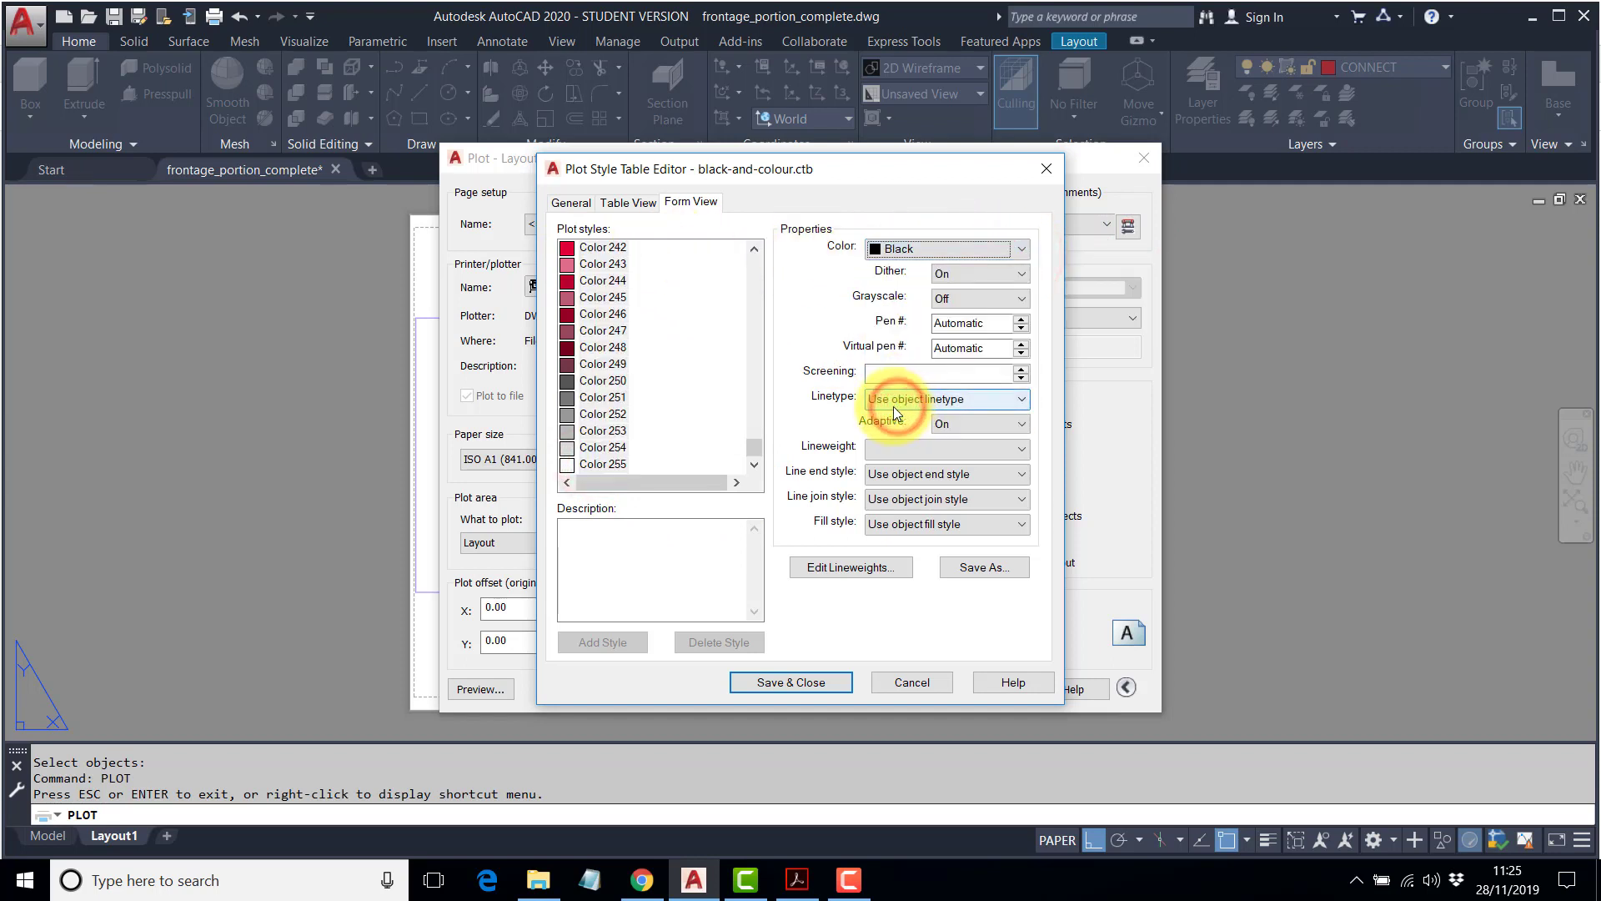
click(1021, 449)
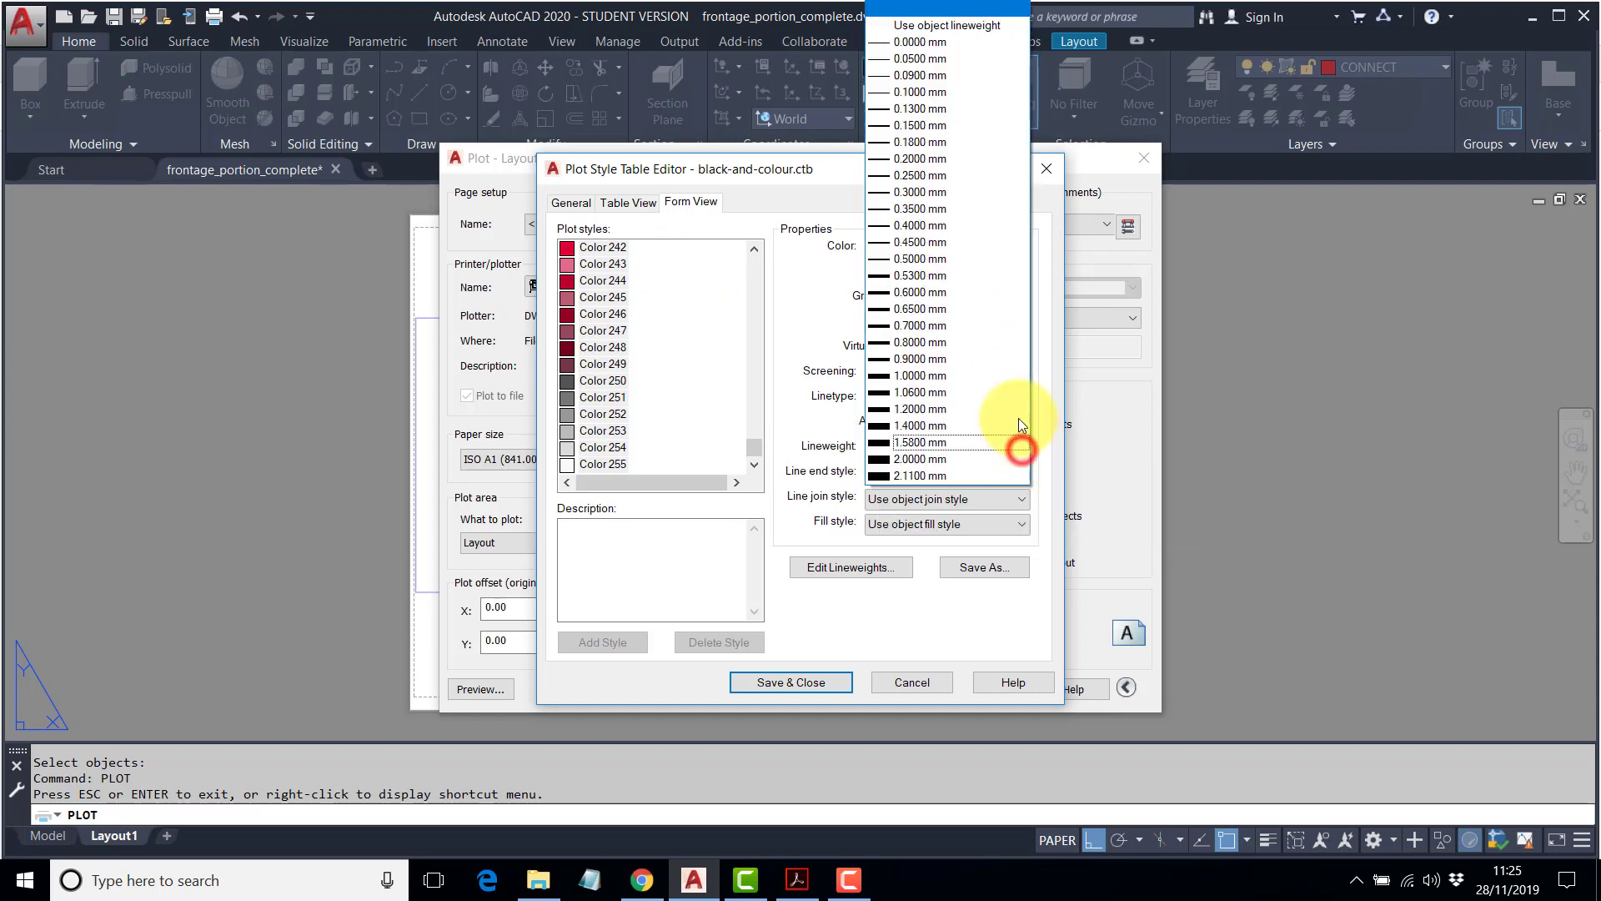
click(925, 59)
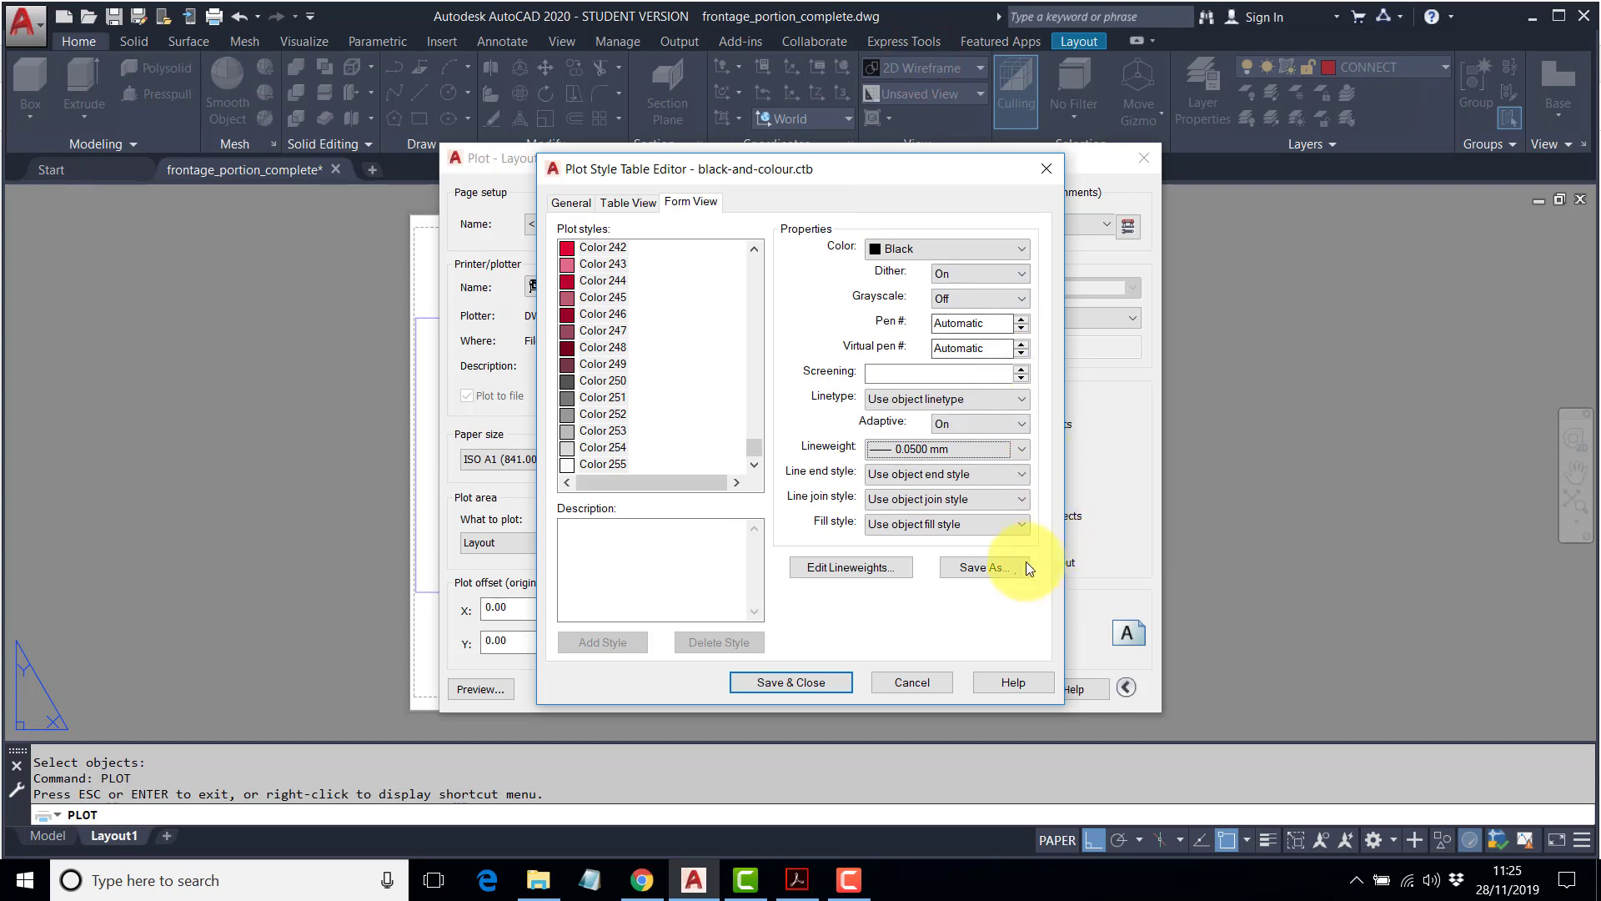
Save the edited plot style table as all_thin.ctb, replacing the existing file, and close the table editor.
click(993, 568)
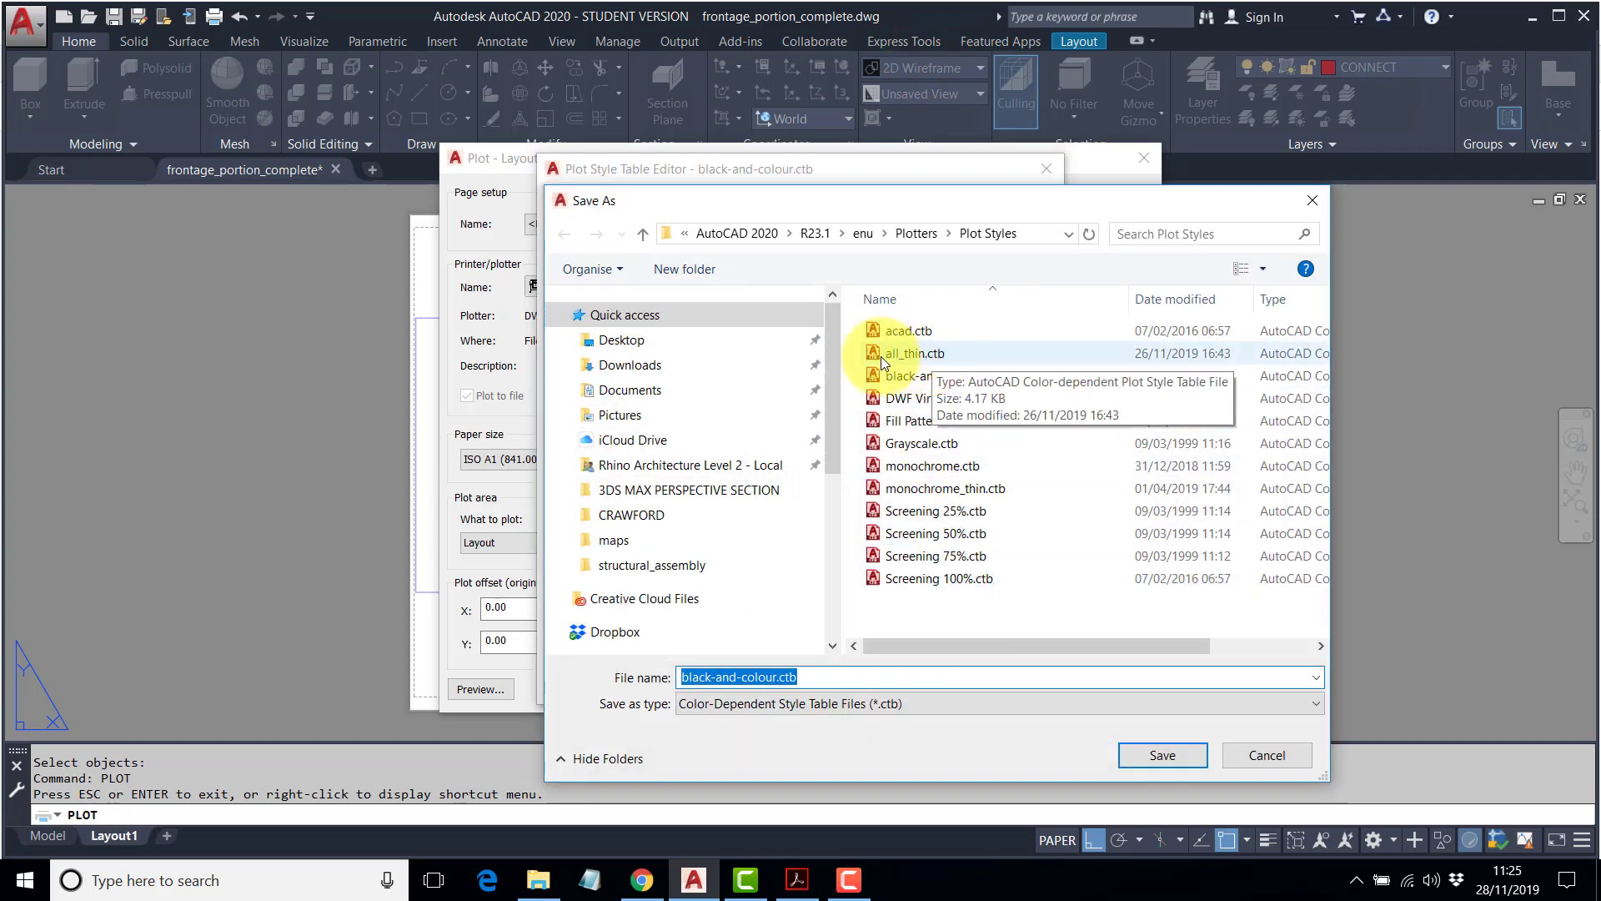
click(907, 358)
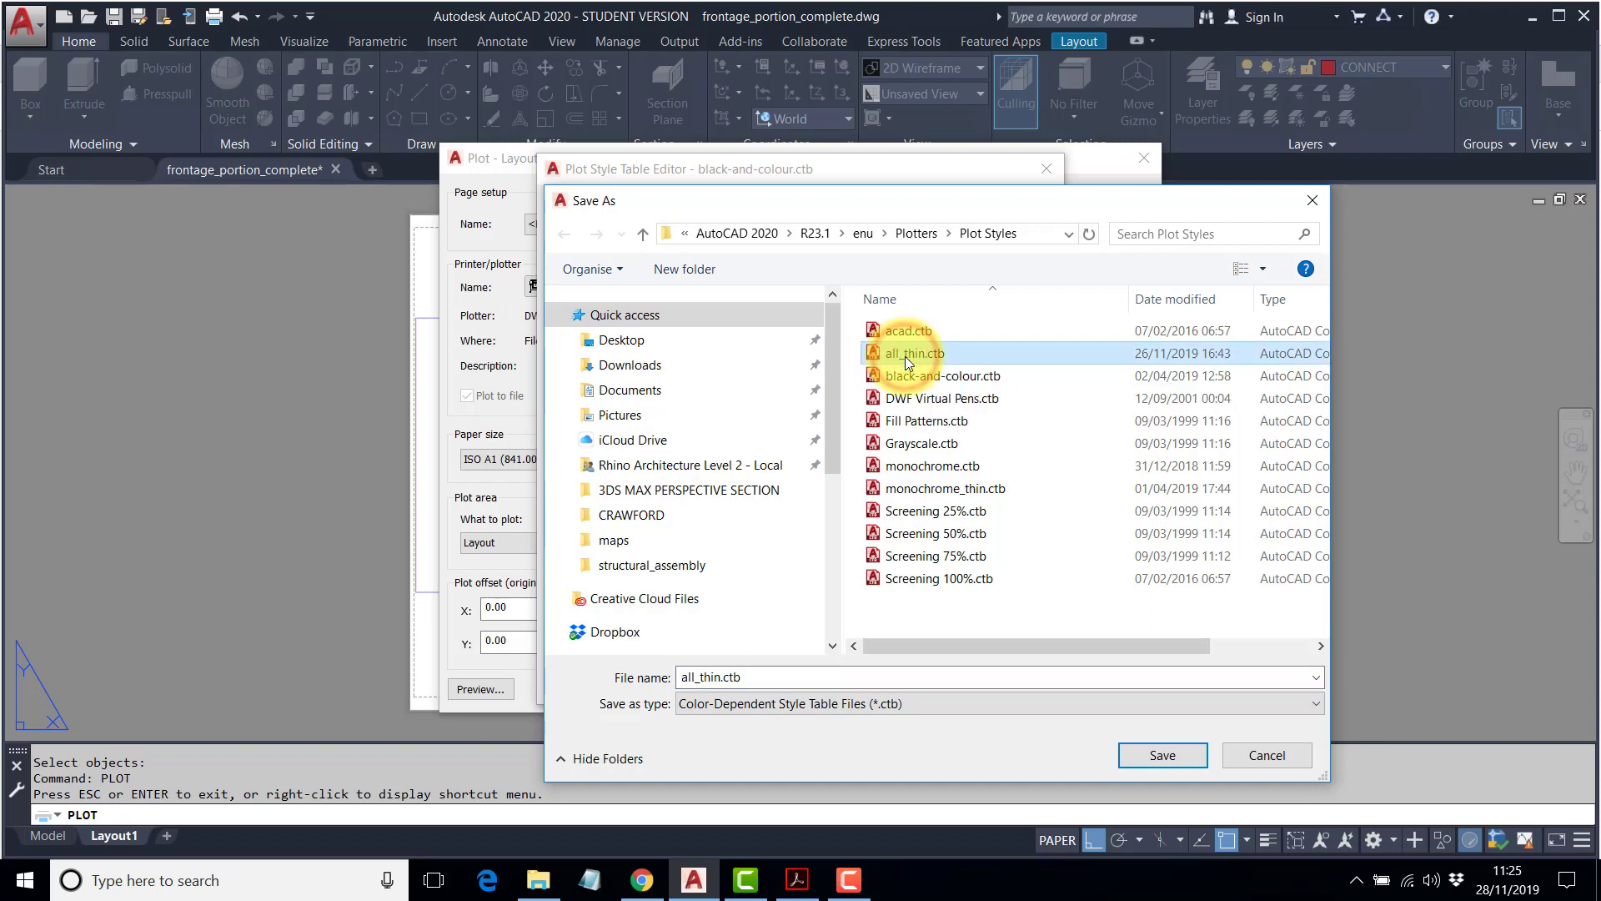
click(1162, 755)
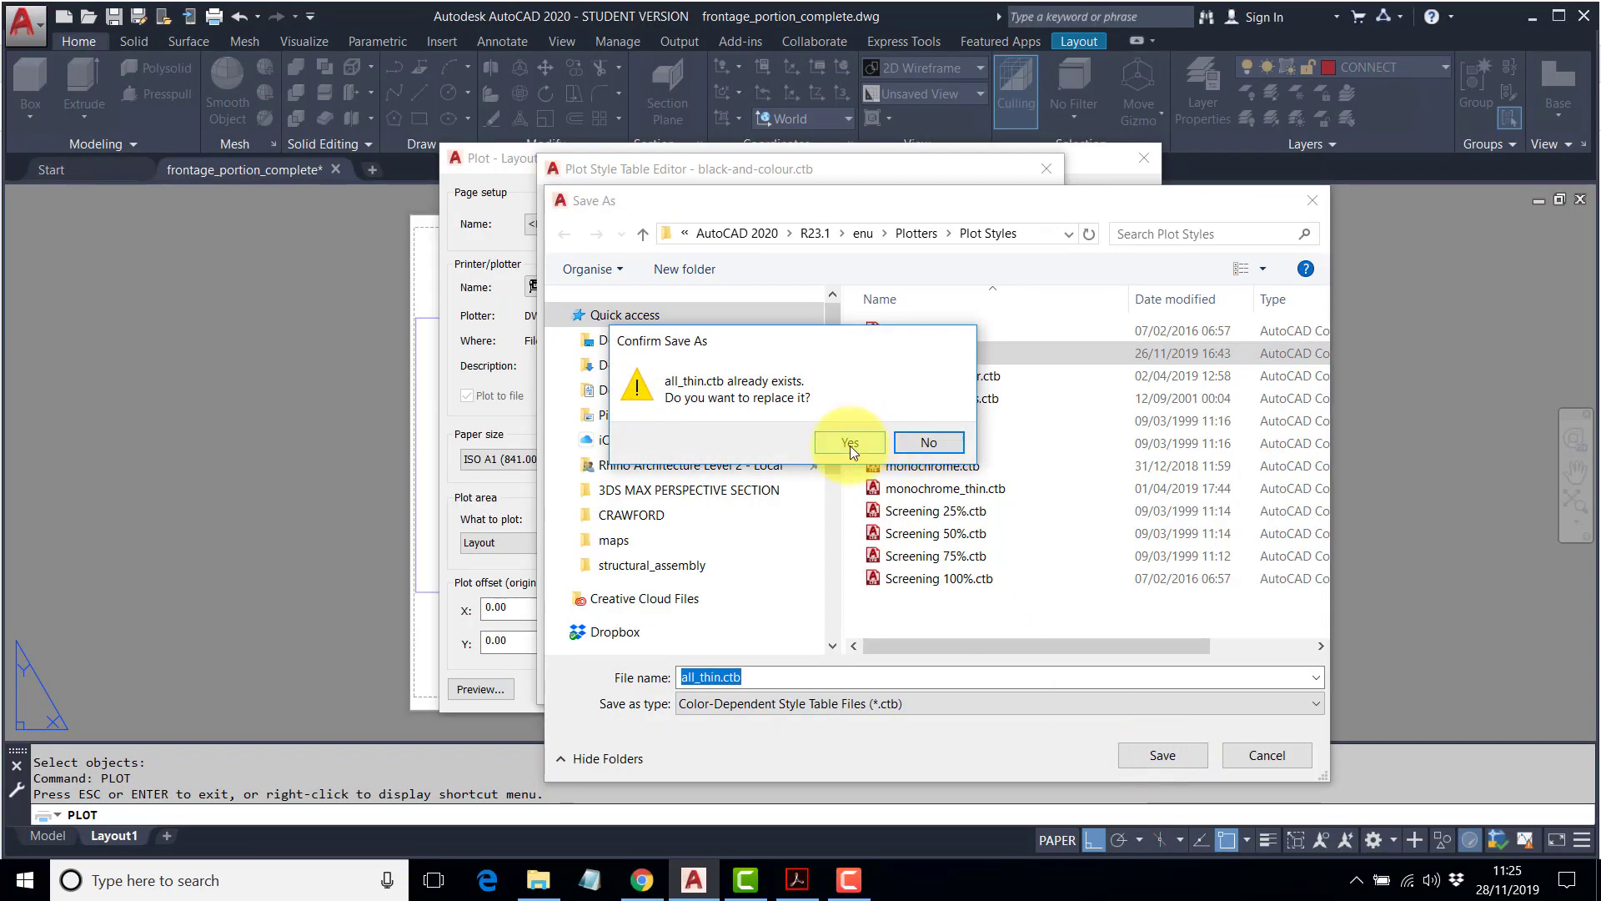
click(849, 443)
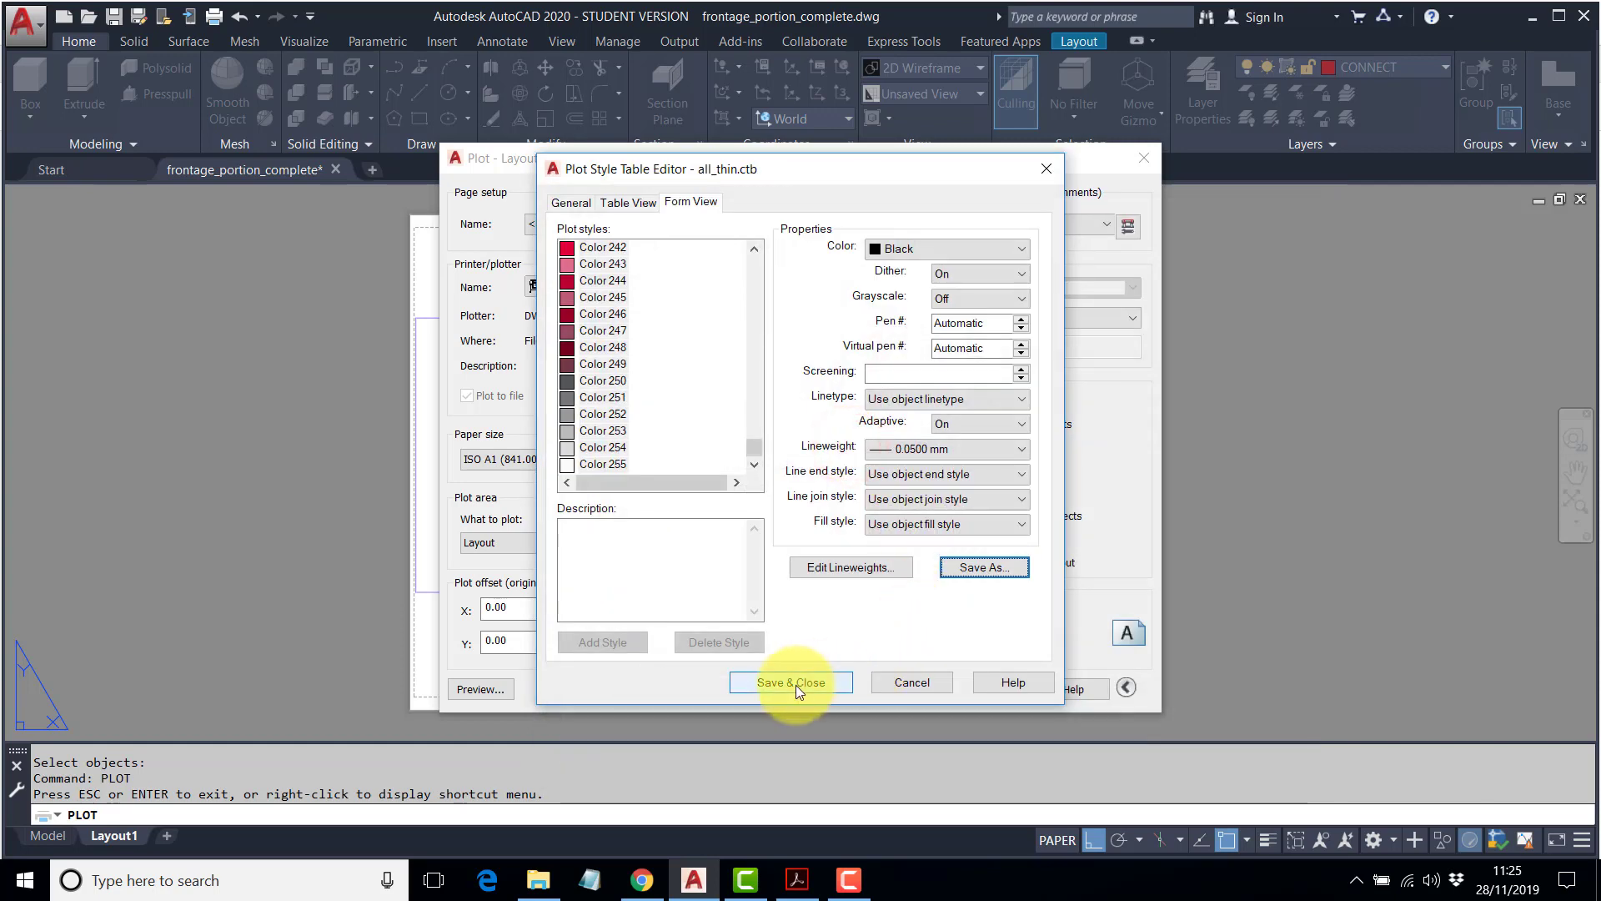
click(795, 682)
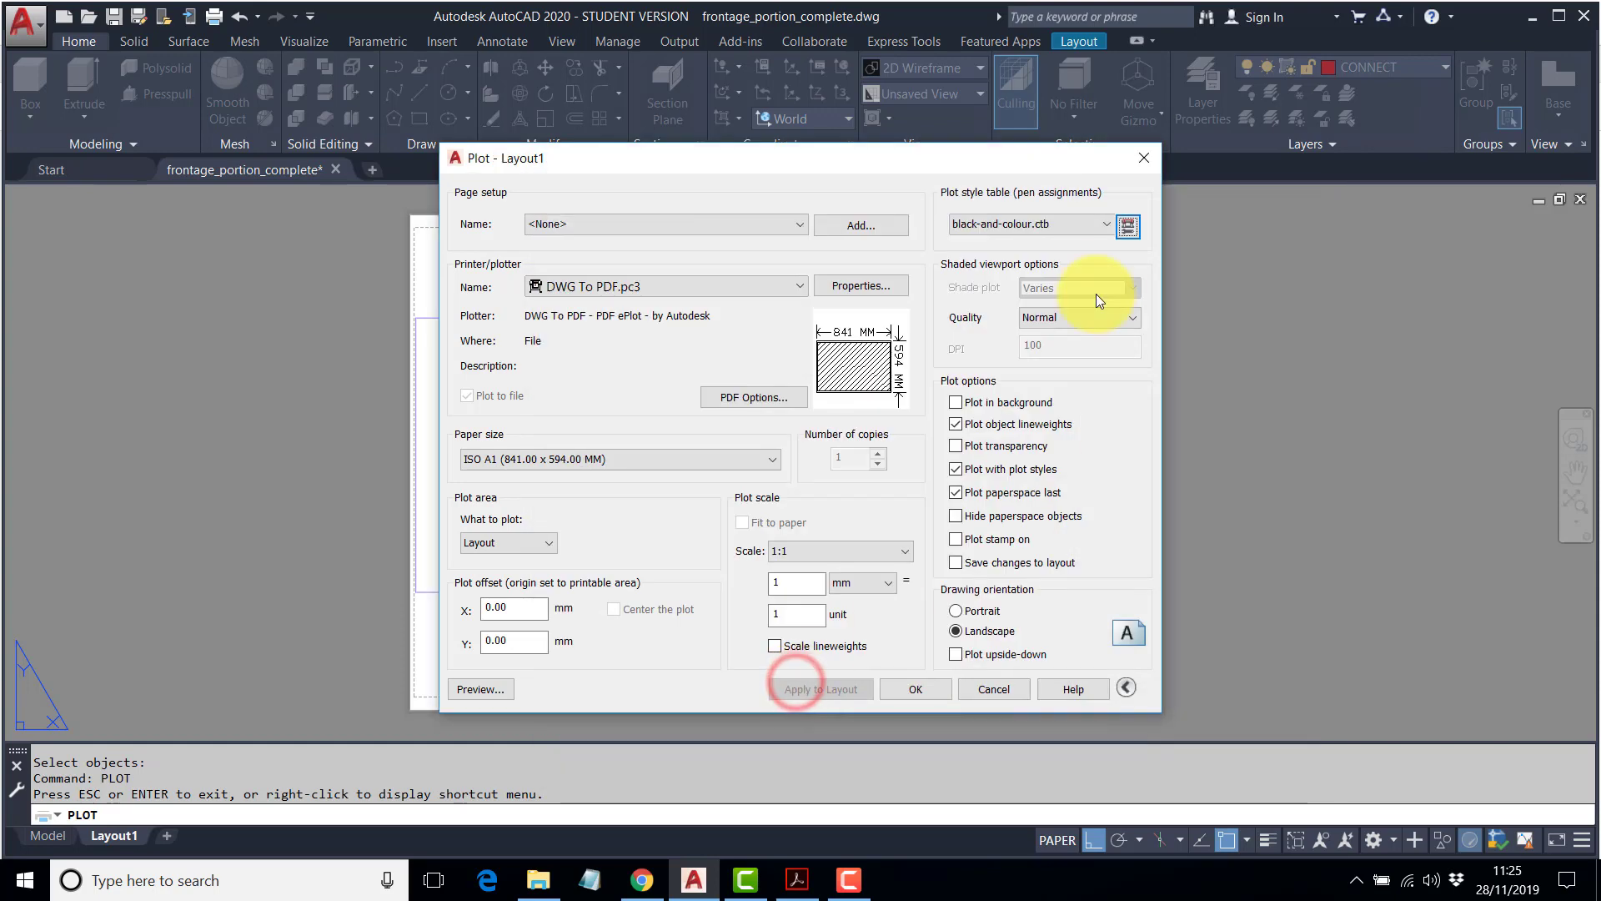
Assign the all_thin.ctb plot style table to the Layout1 plot and check the sheet's line thickness in a plot preview.
click(1105, 227)
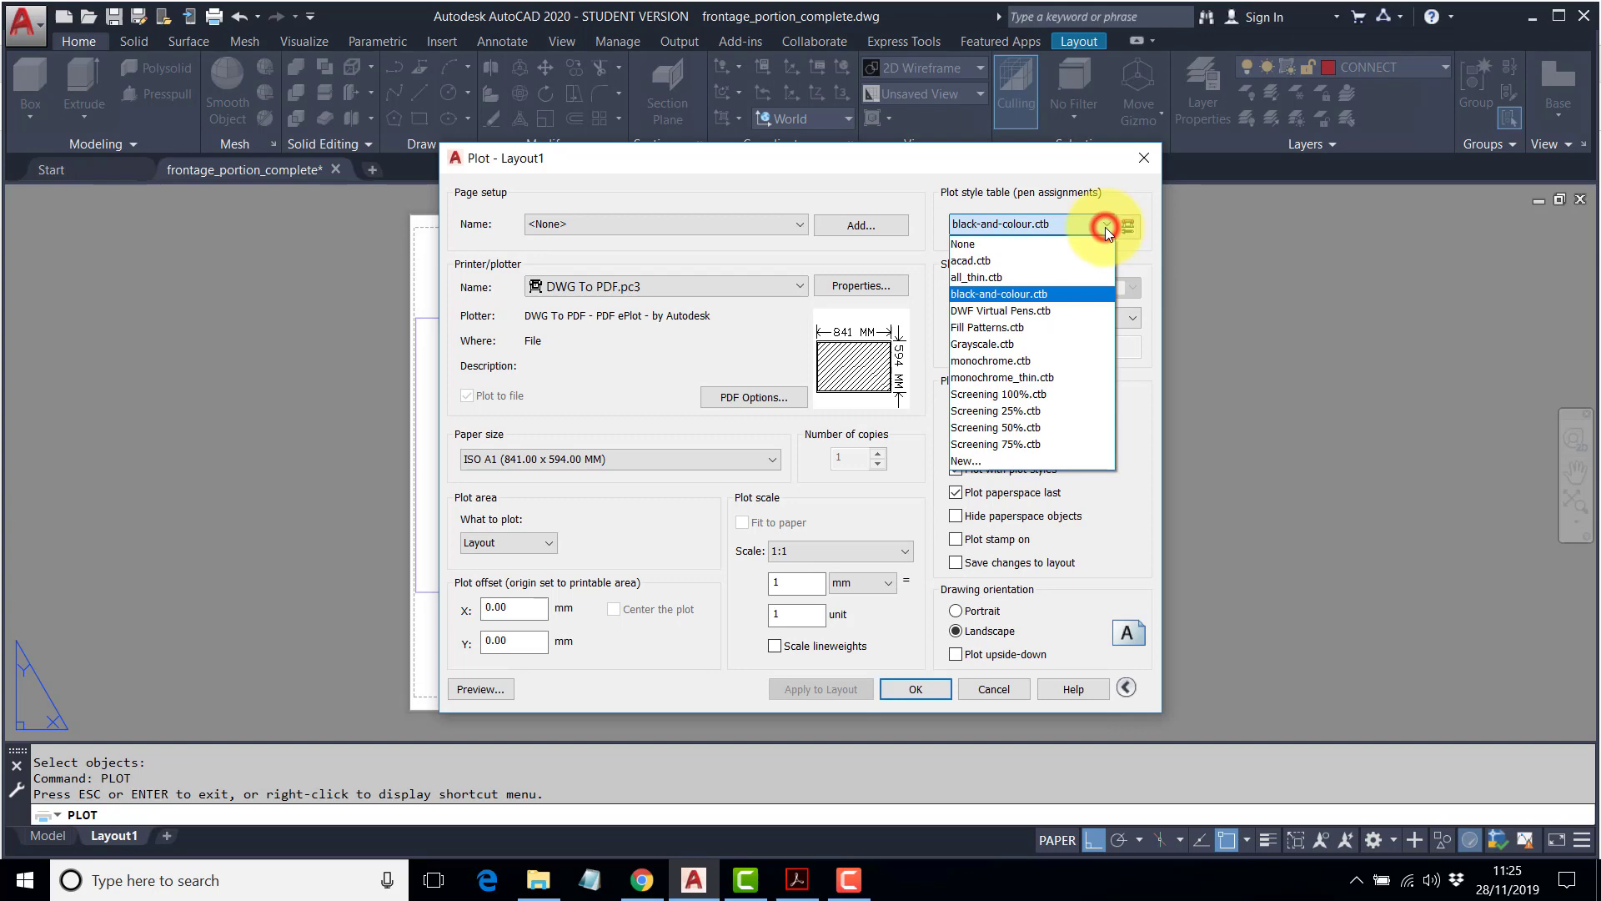
click(983, 271)
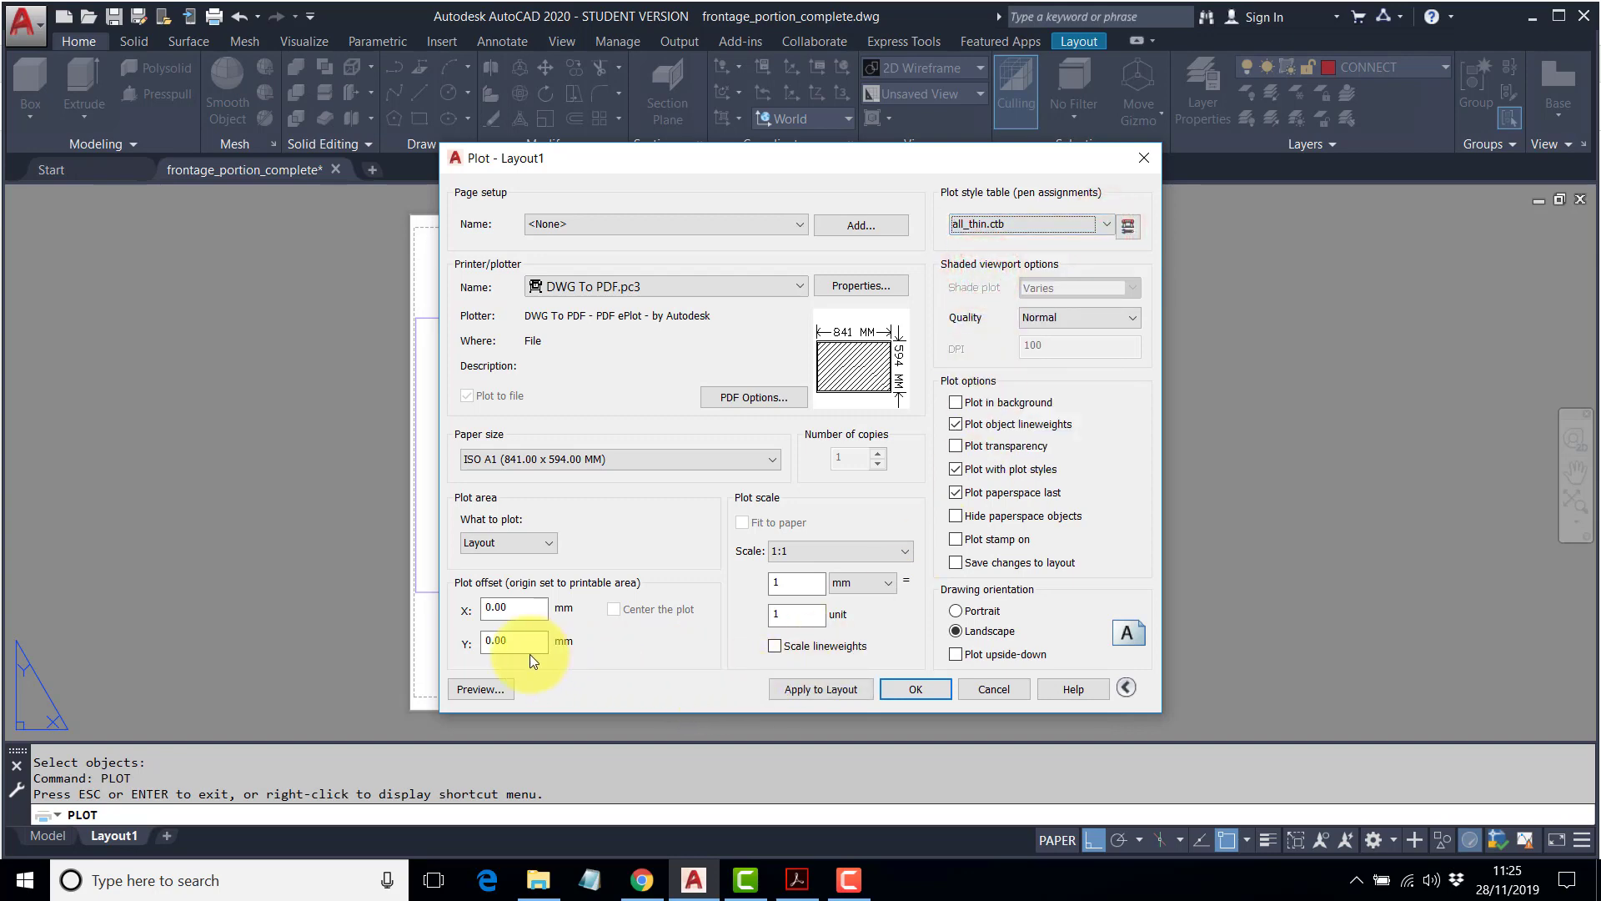
click(481, 688)
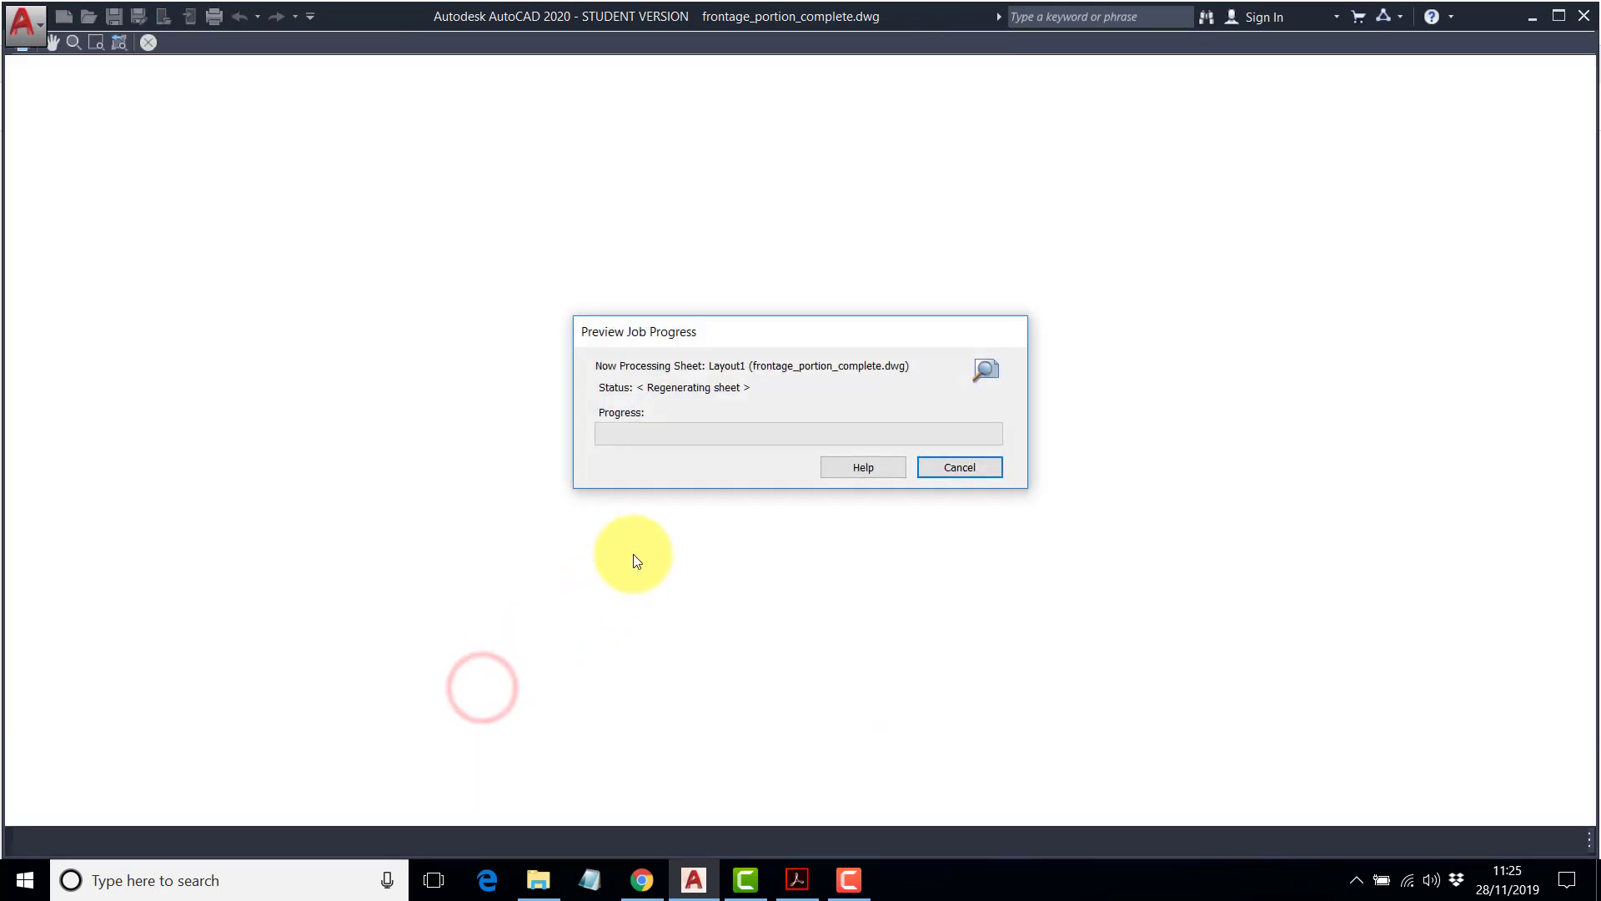
scroll(972, 511, up, 5)
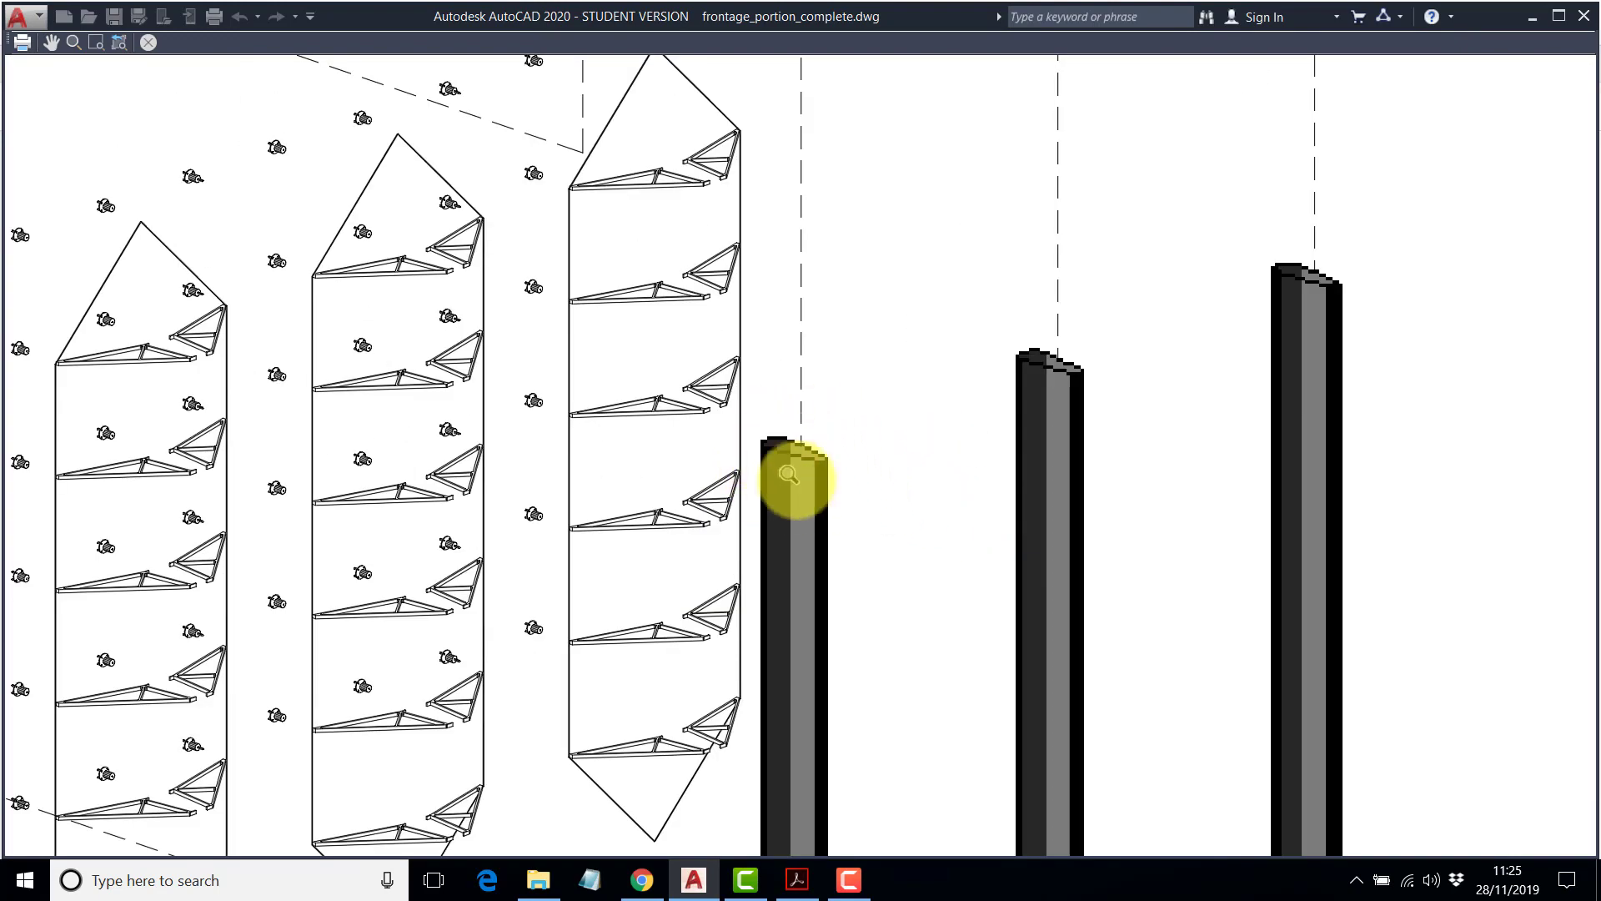
scroll(818, 461, down, 5)
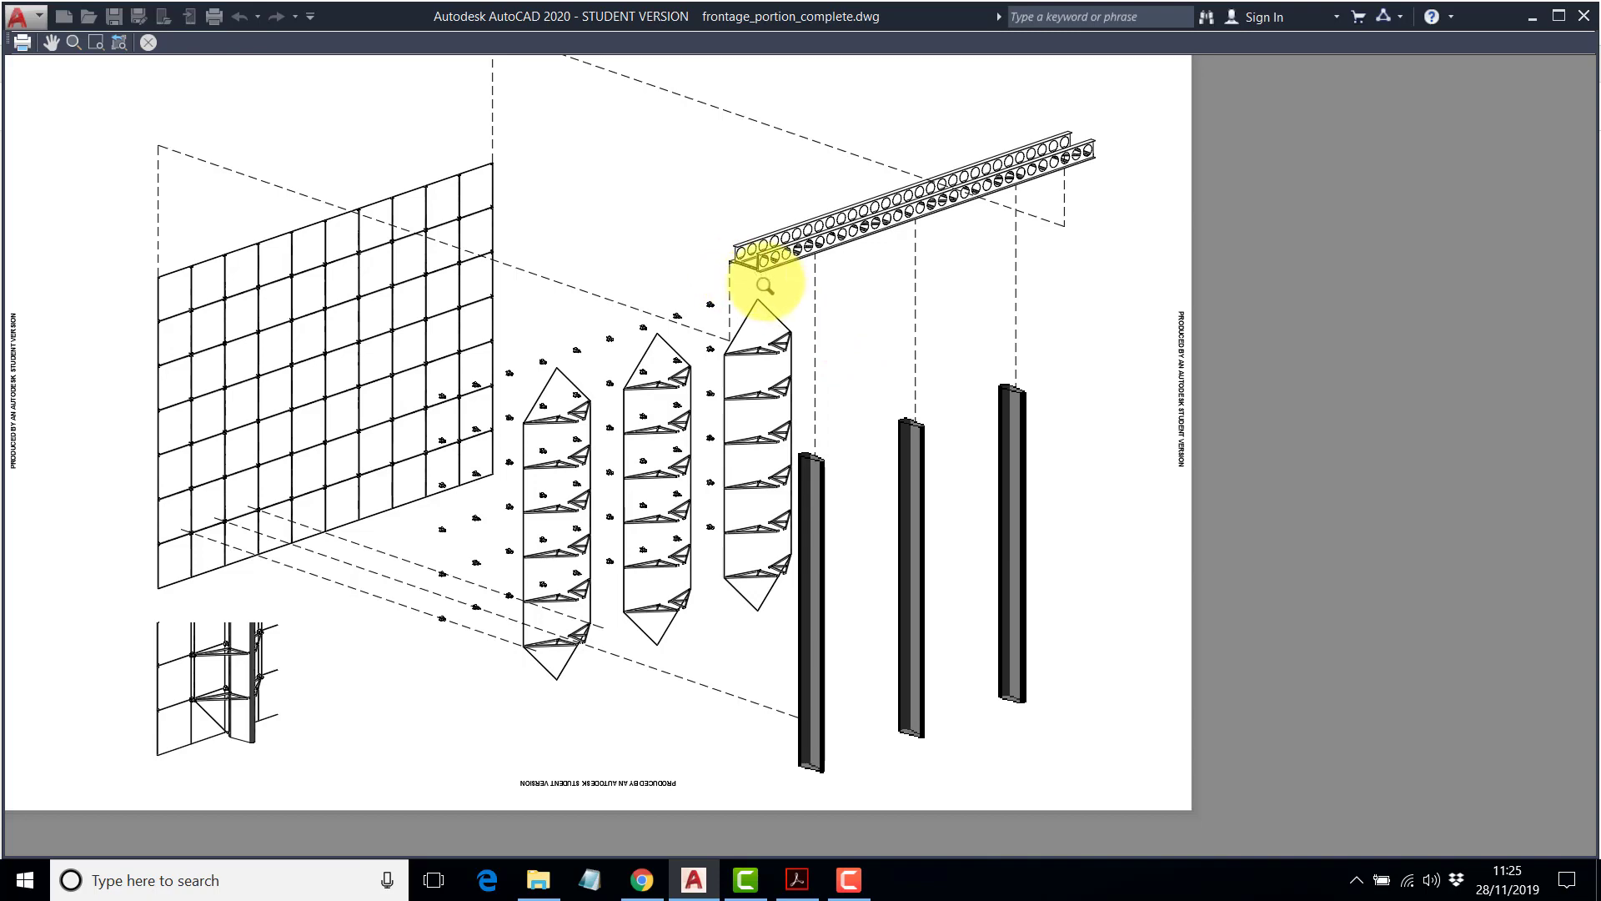
scroll(730, 313, down, 4)
scroll(691, 296, up, 4)
right_click(672, 339)
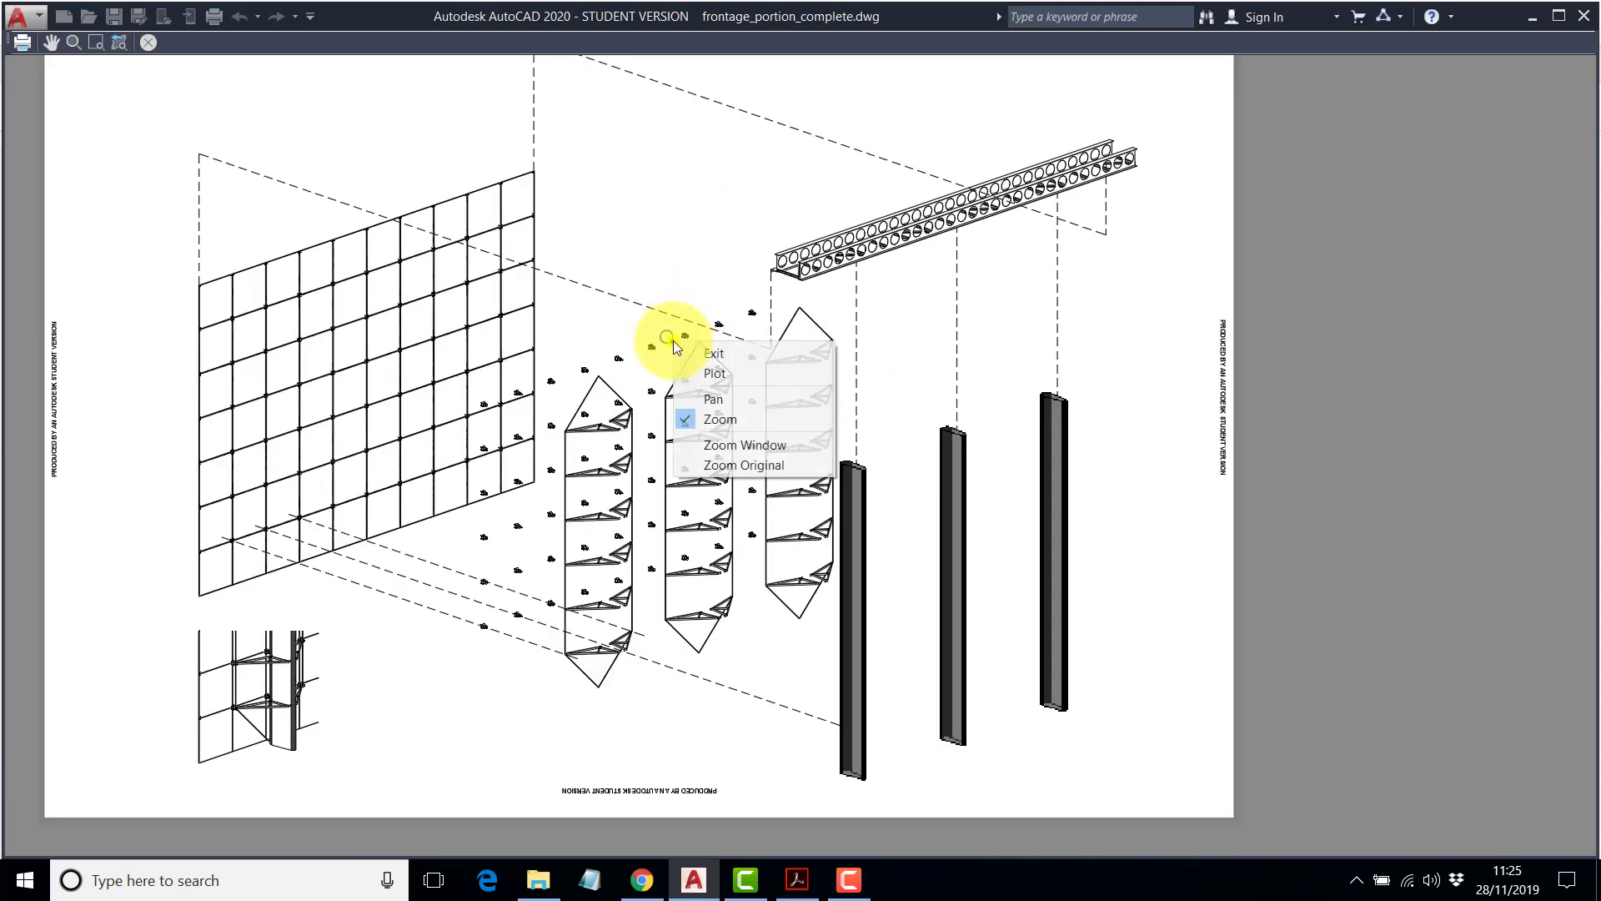
click(720, 361)
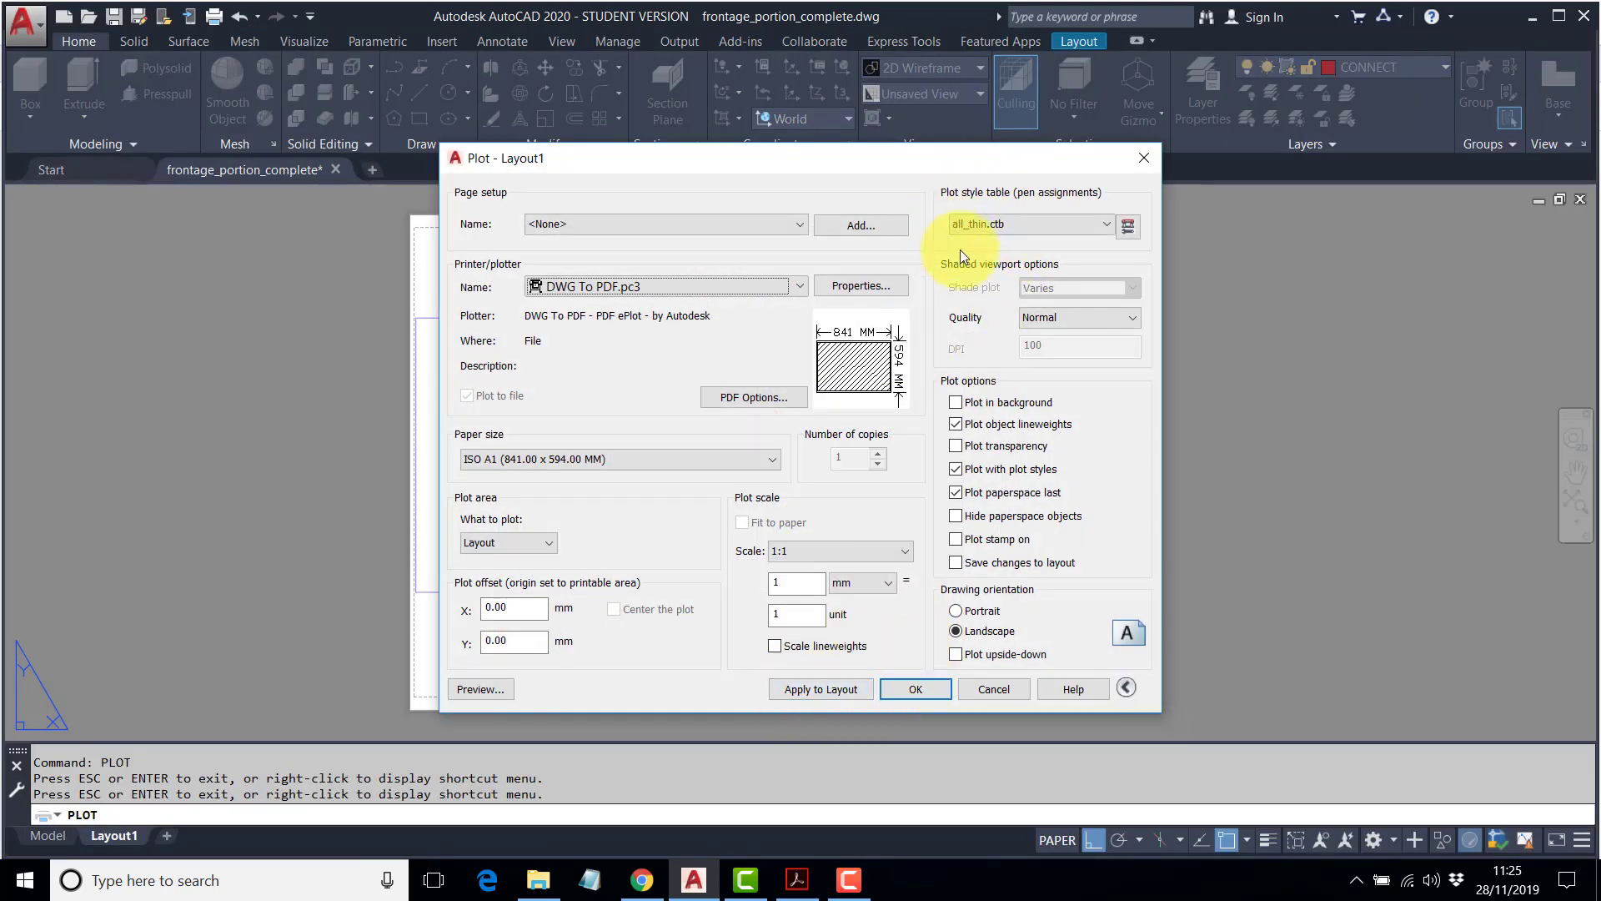
Apply the plot settings to the layout and plot it to the Desktop as BREAKDOWN.pdf.
click(824, 688)
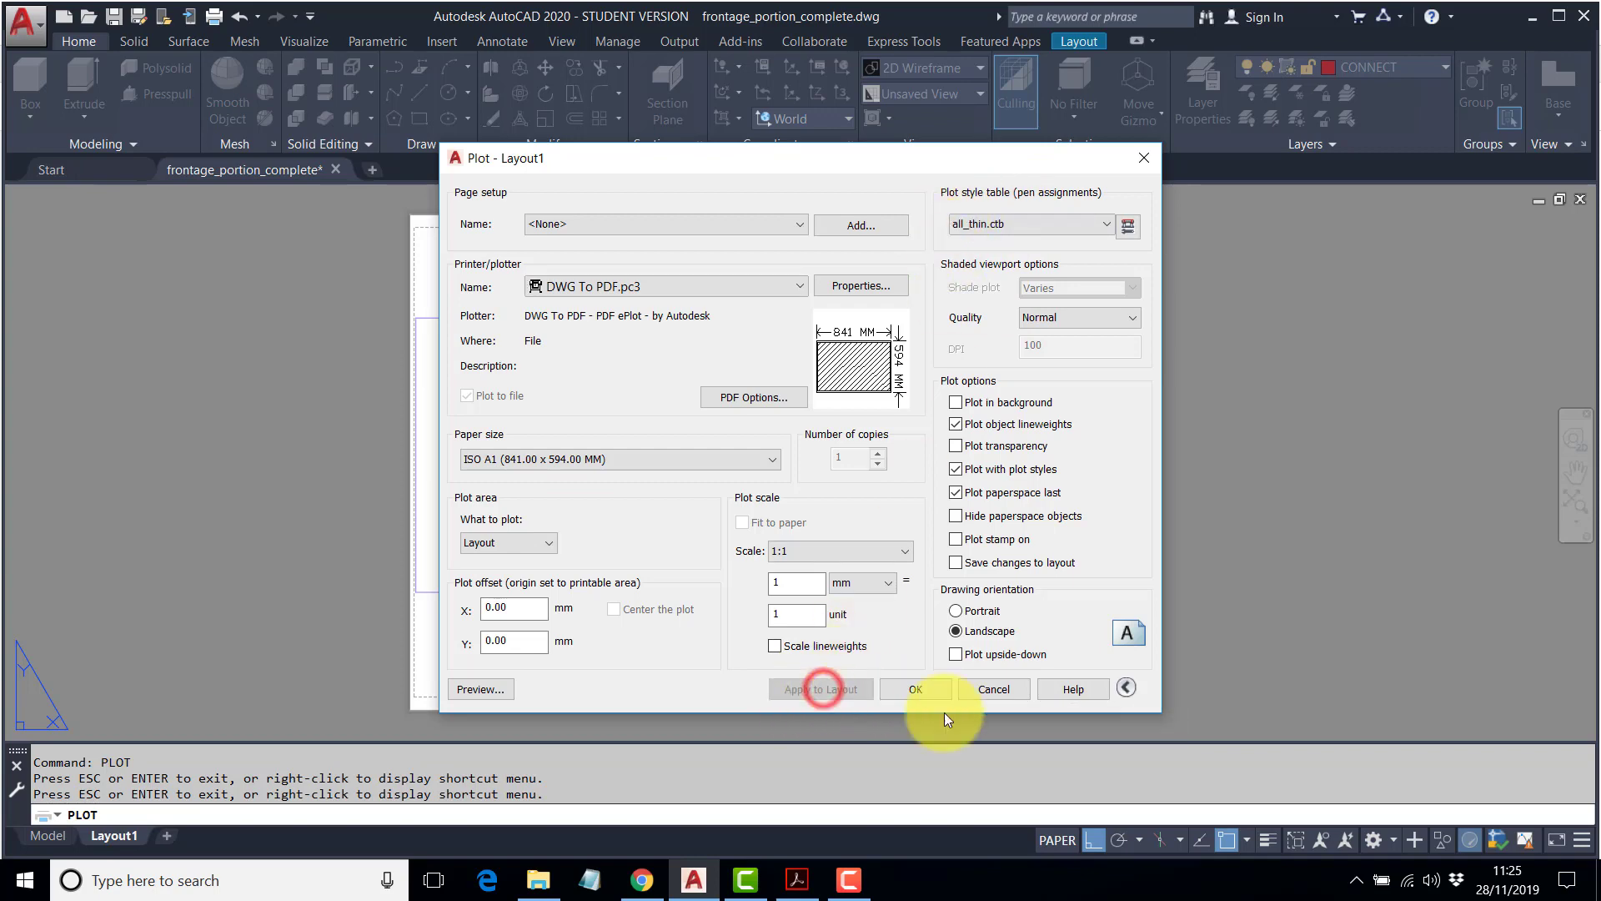
click(918, 688)
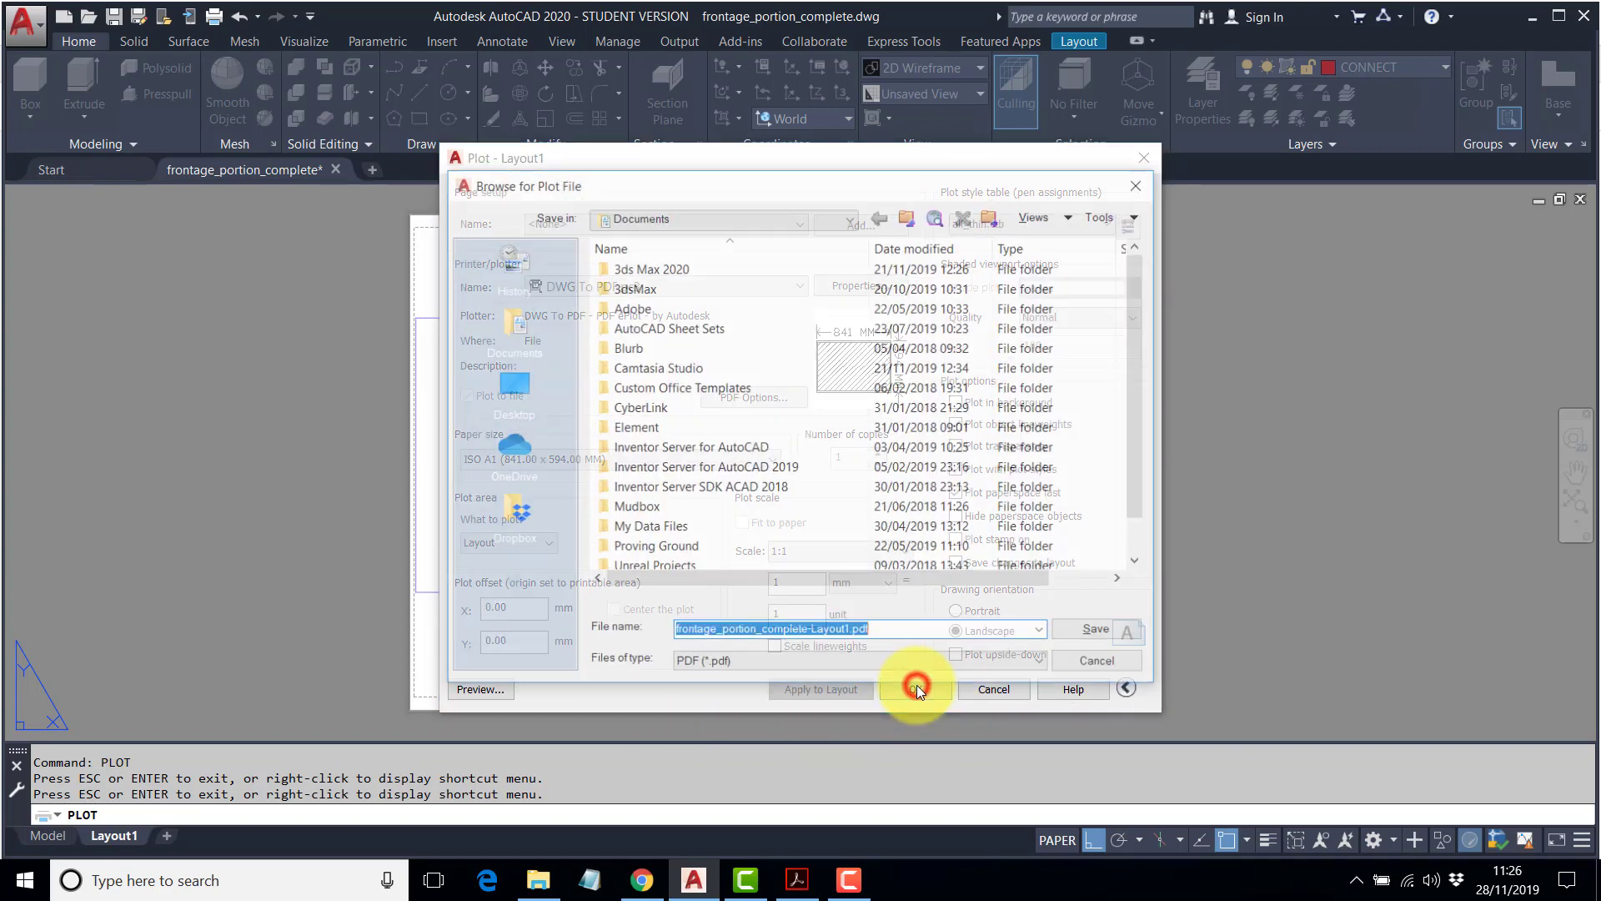
click(507, 386)
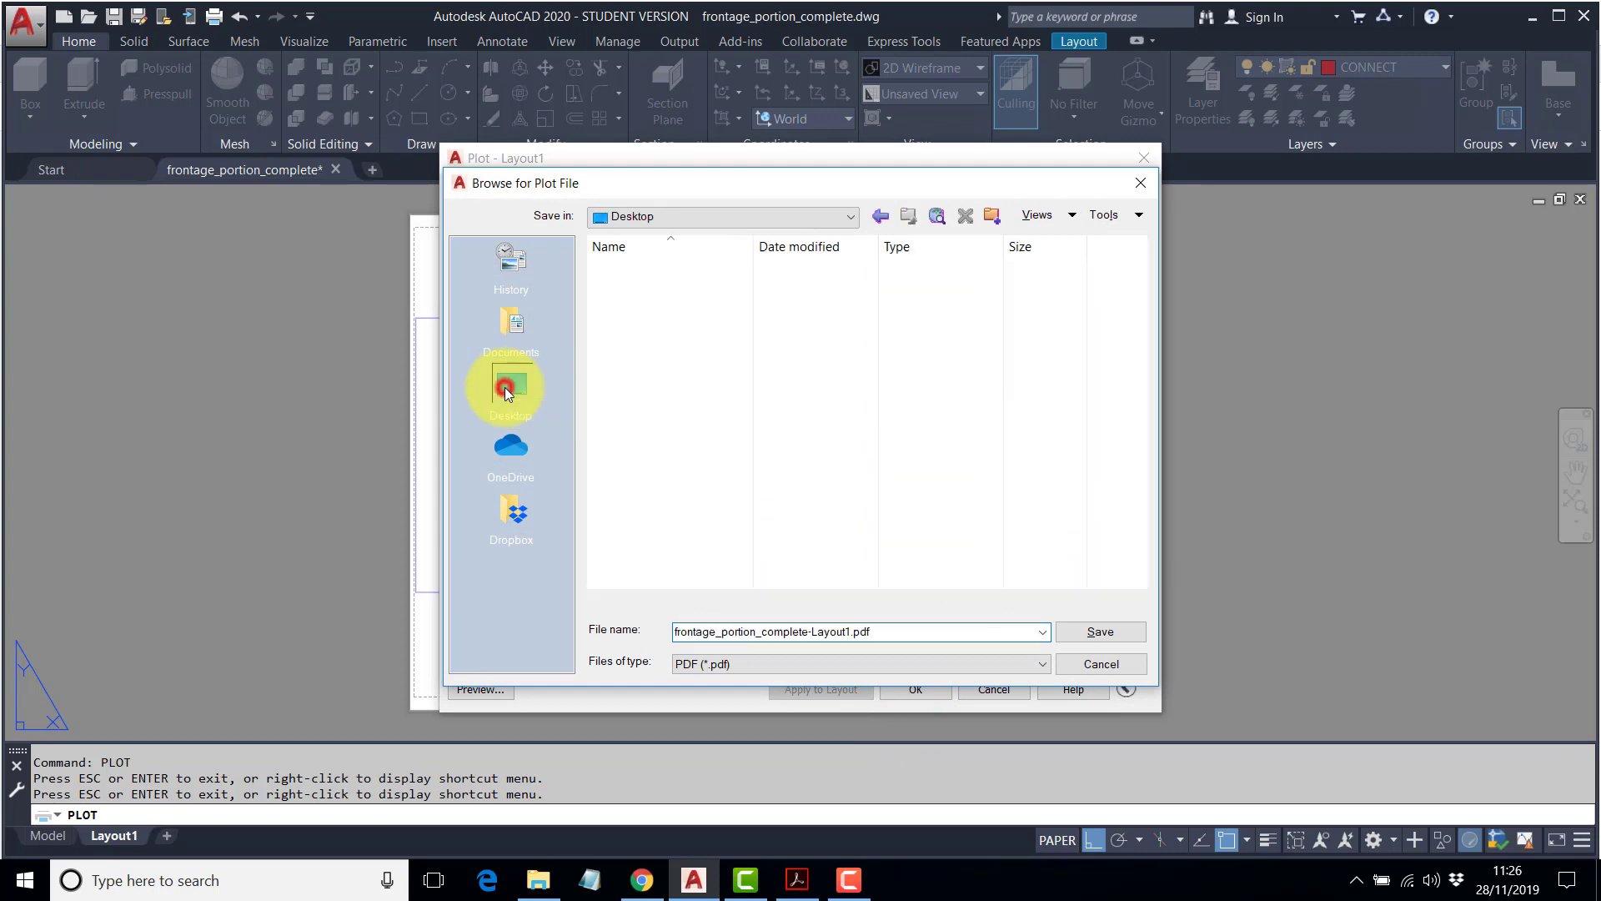
click(853, 631)
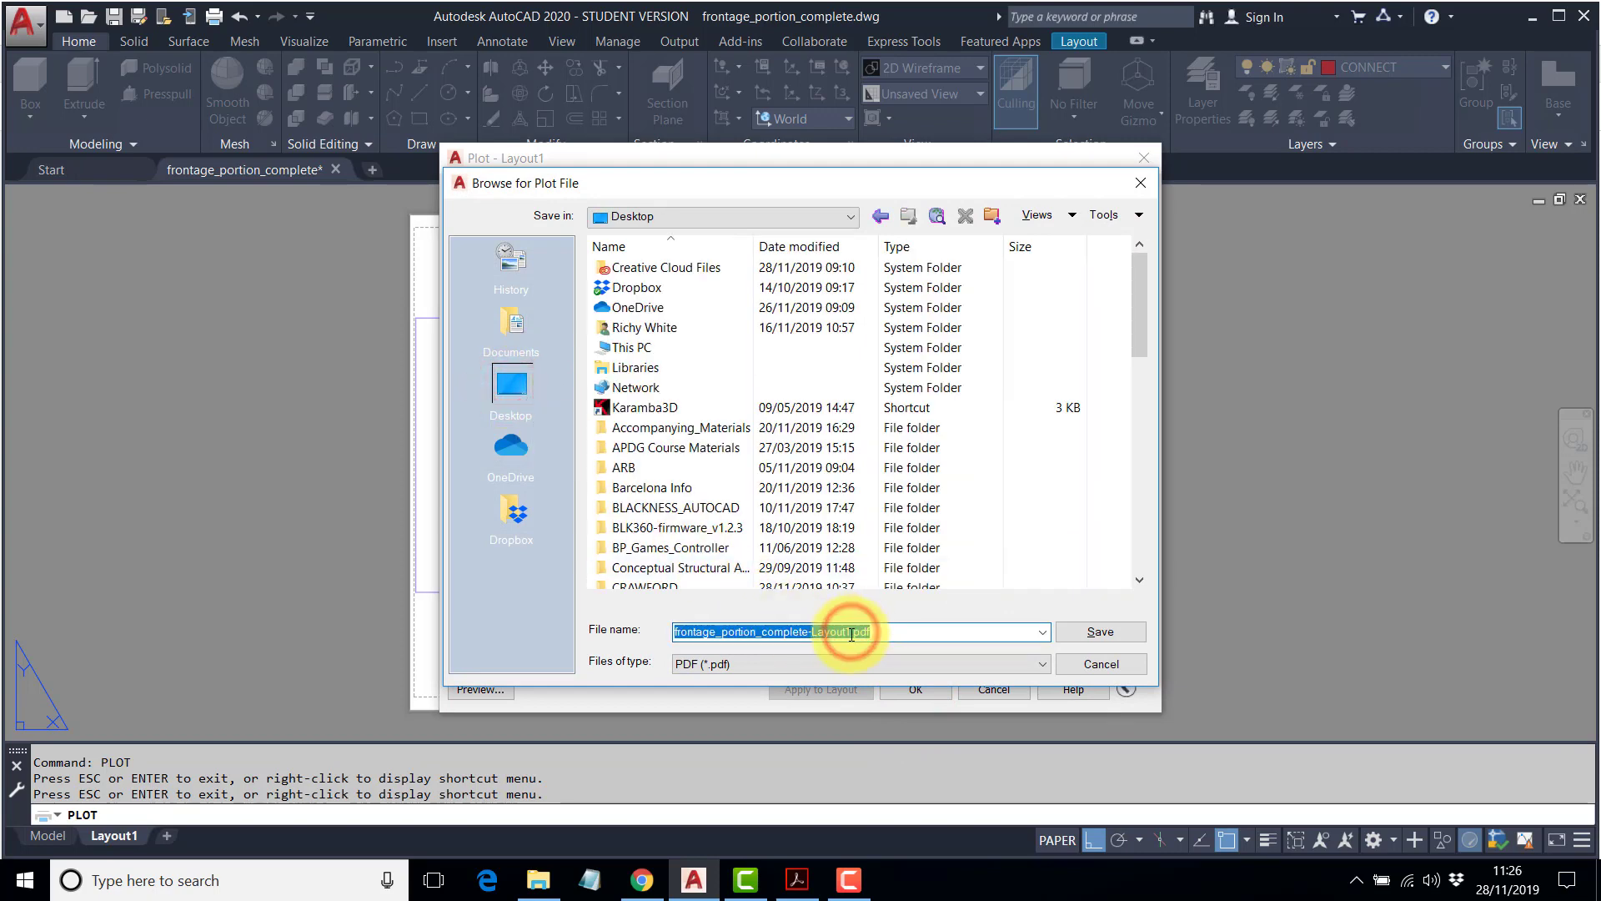
click(848, 632)
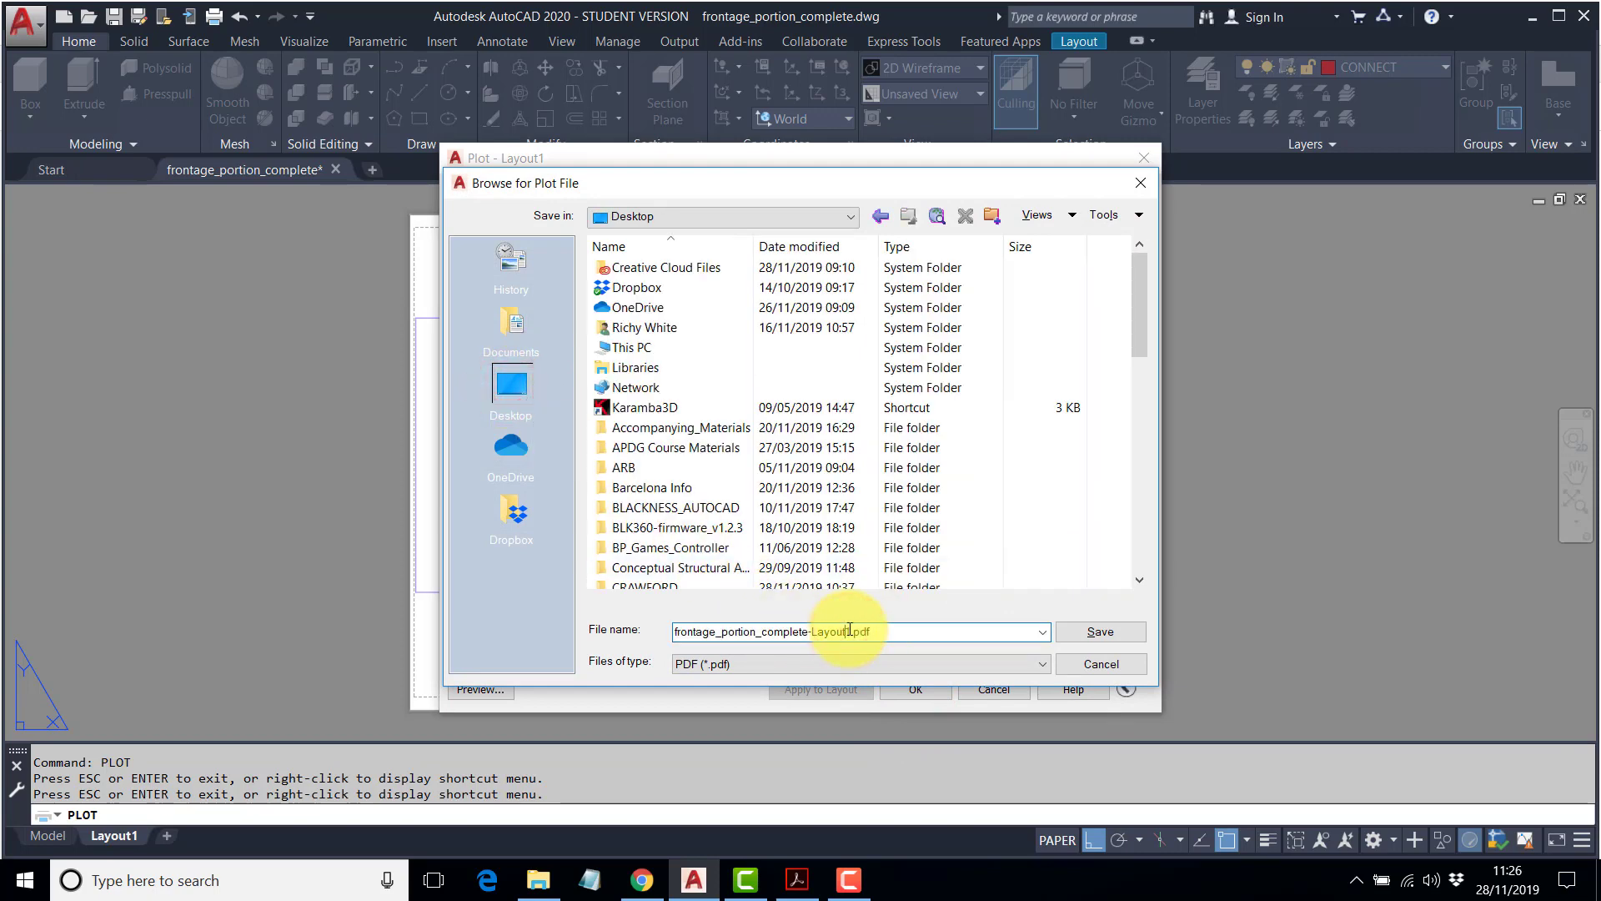
drag(851, 632, 540, 621)
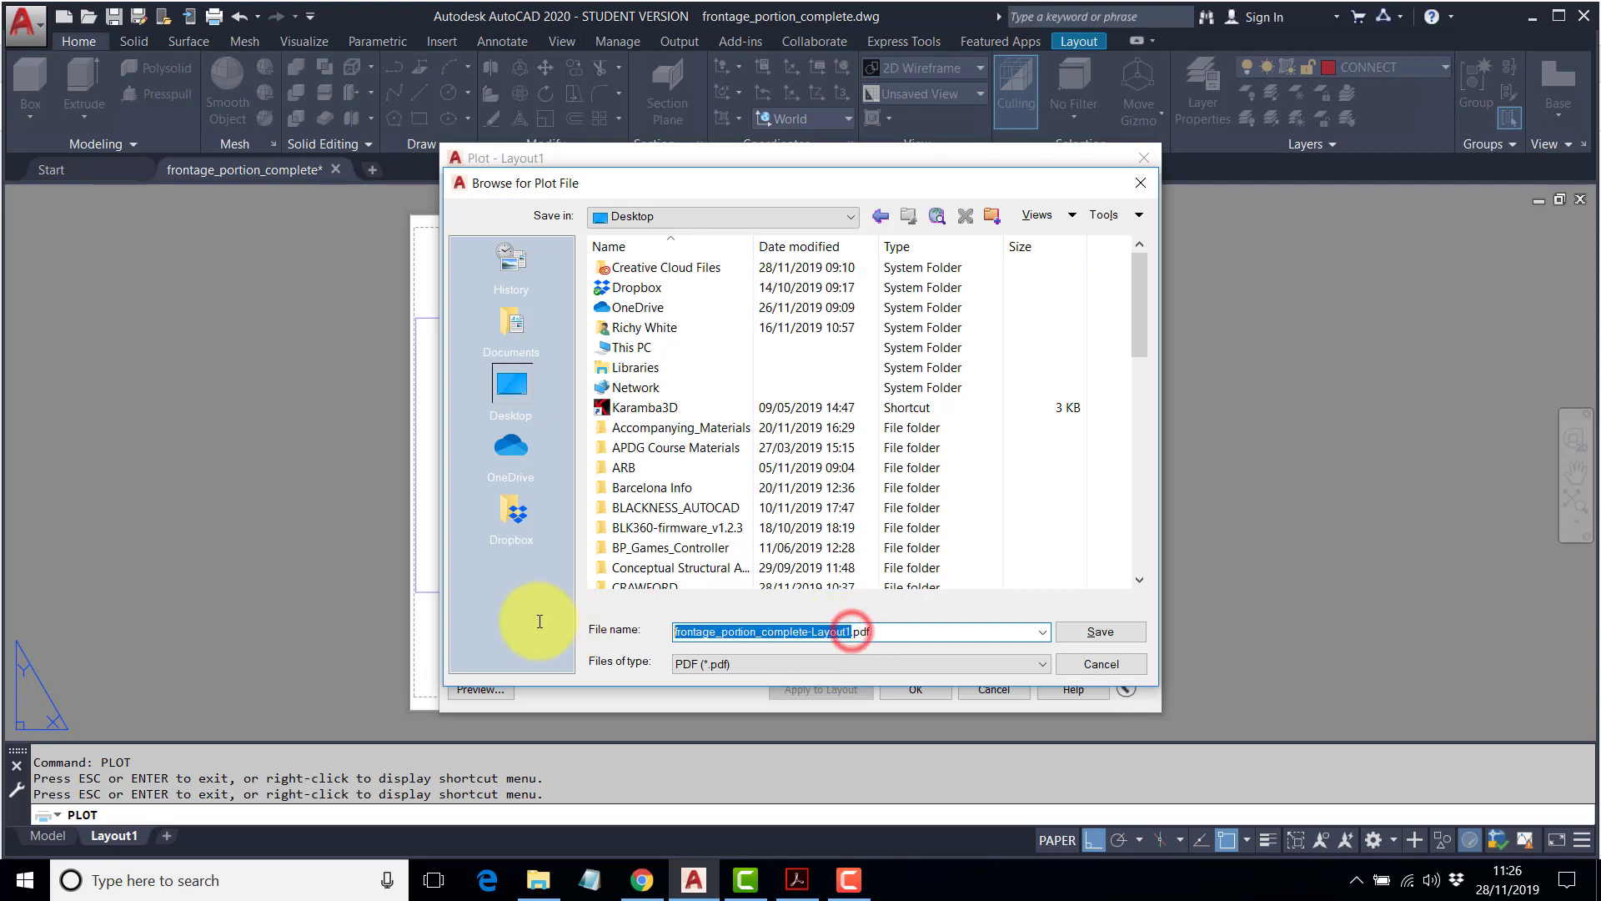
text(BREAKDOWN)
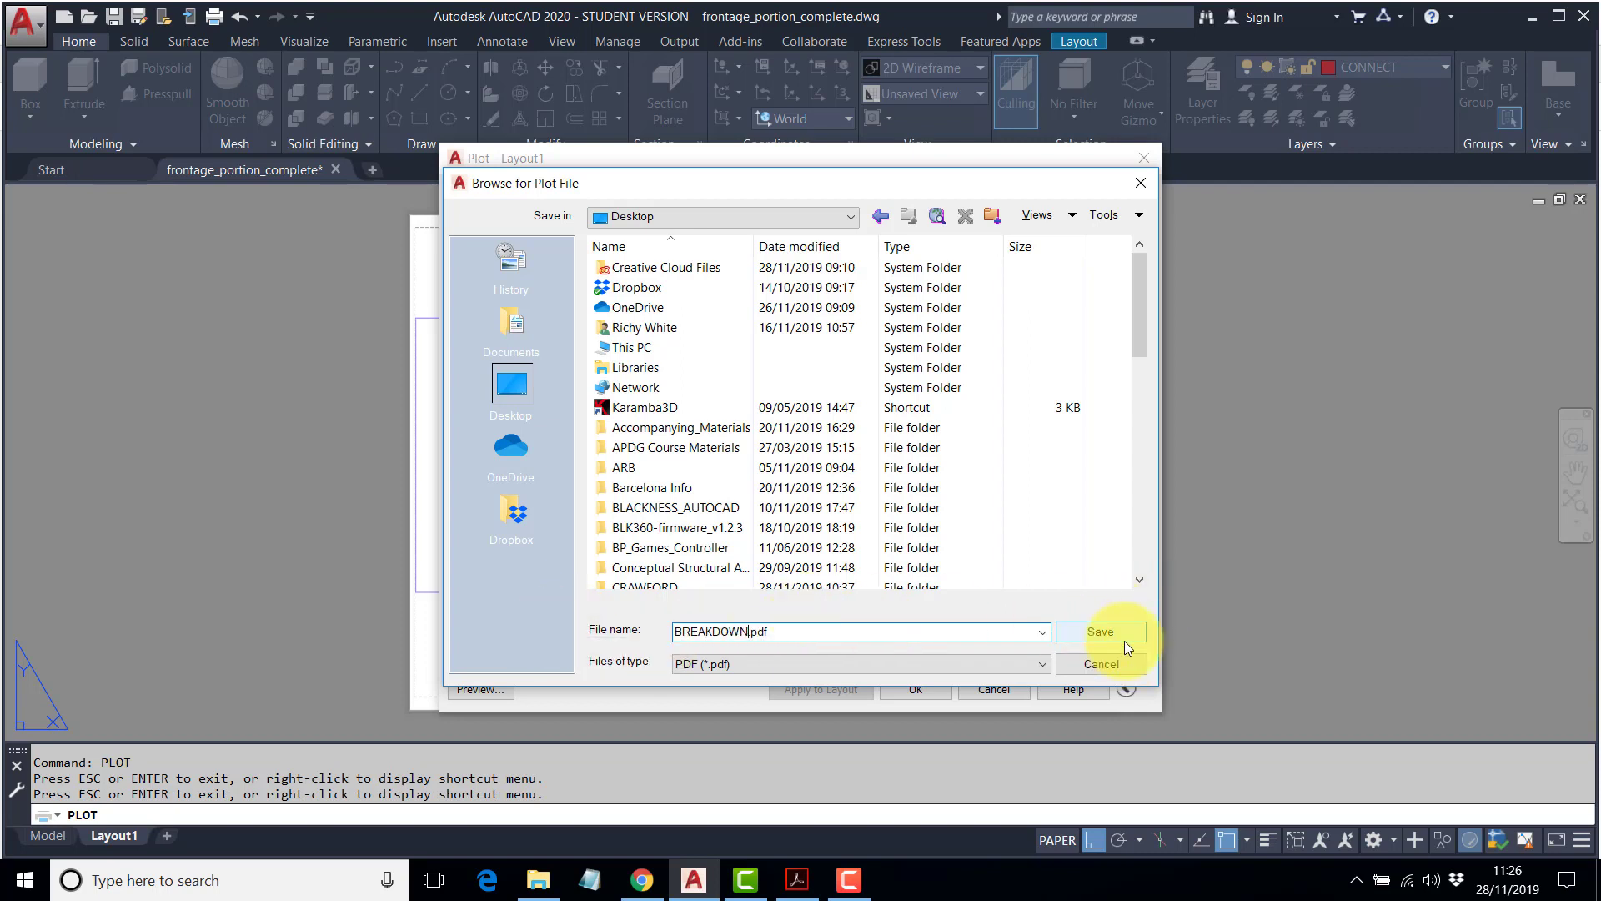
click(1099, 632)
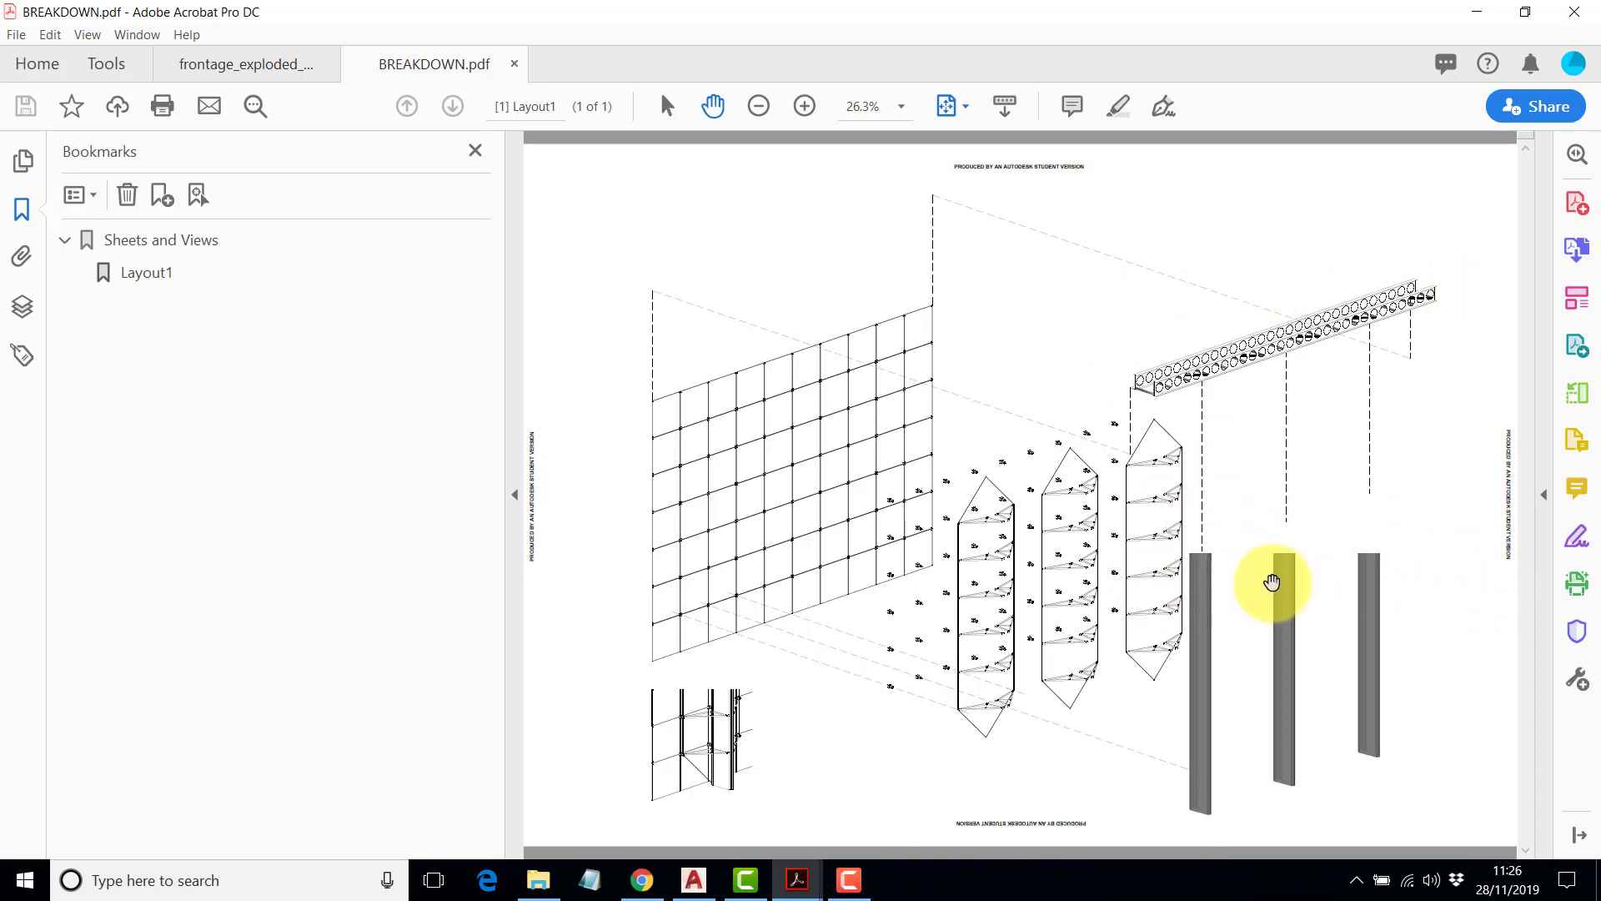
Examine the beam, brackets, dashed guide lines and X-ray columns in the plotted PDF at up to 100% magnification.
click(805, 106)
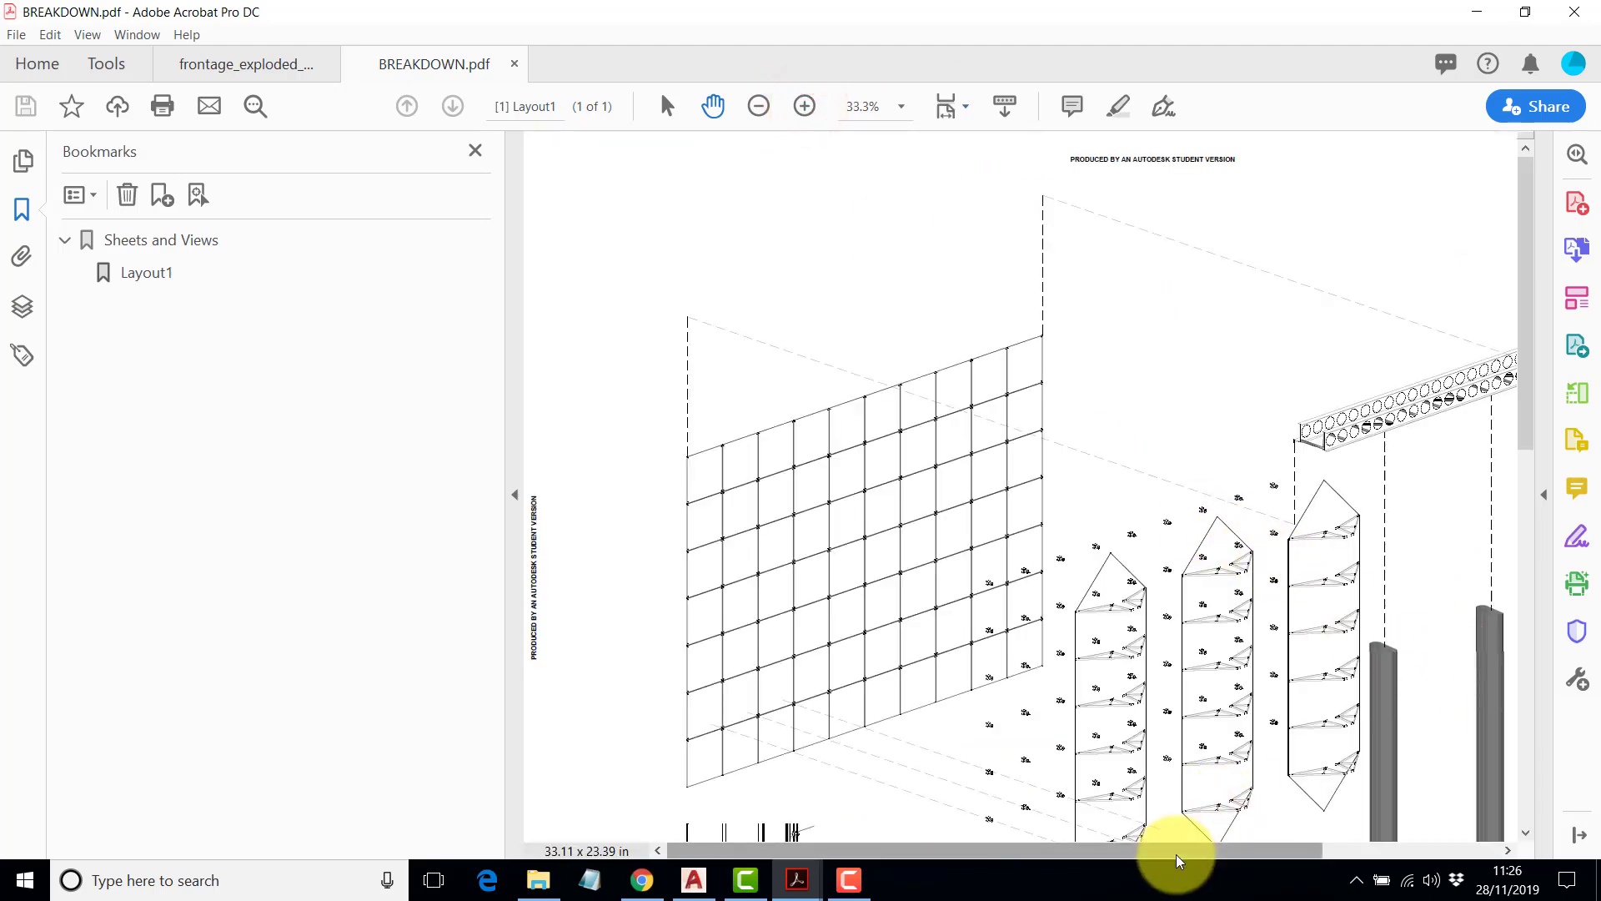
drag(1179, 849, 1312, 844)
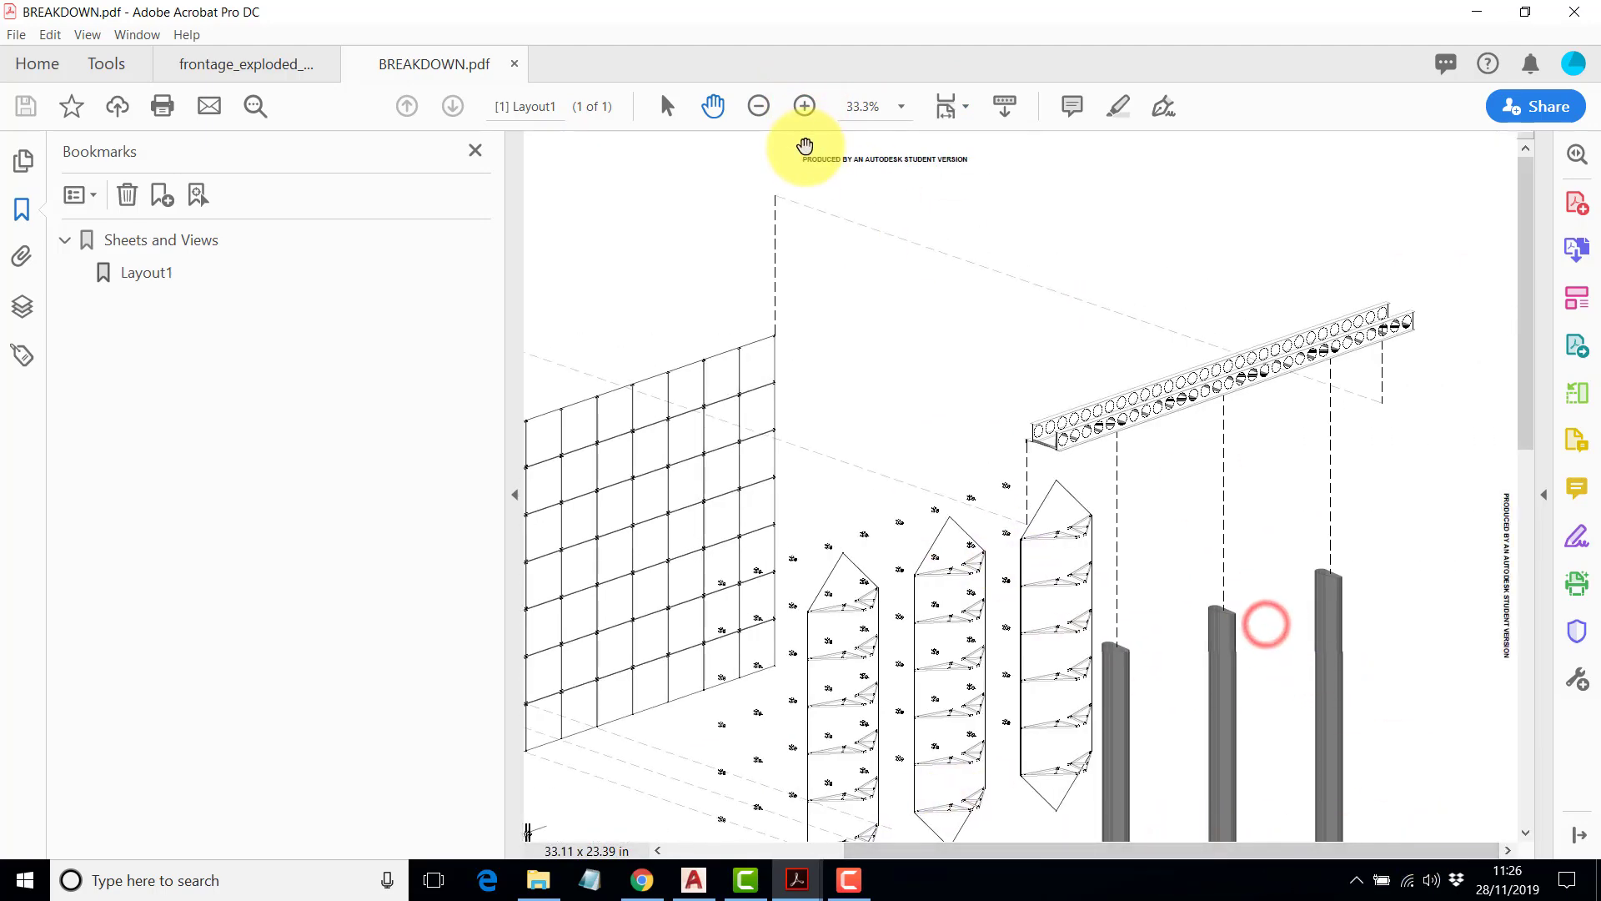
click(805, 107)
click(804, 106)
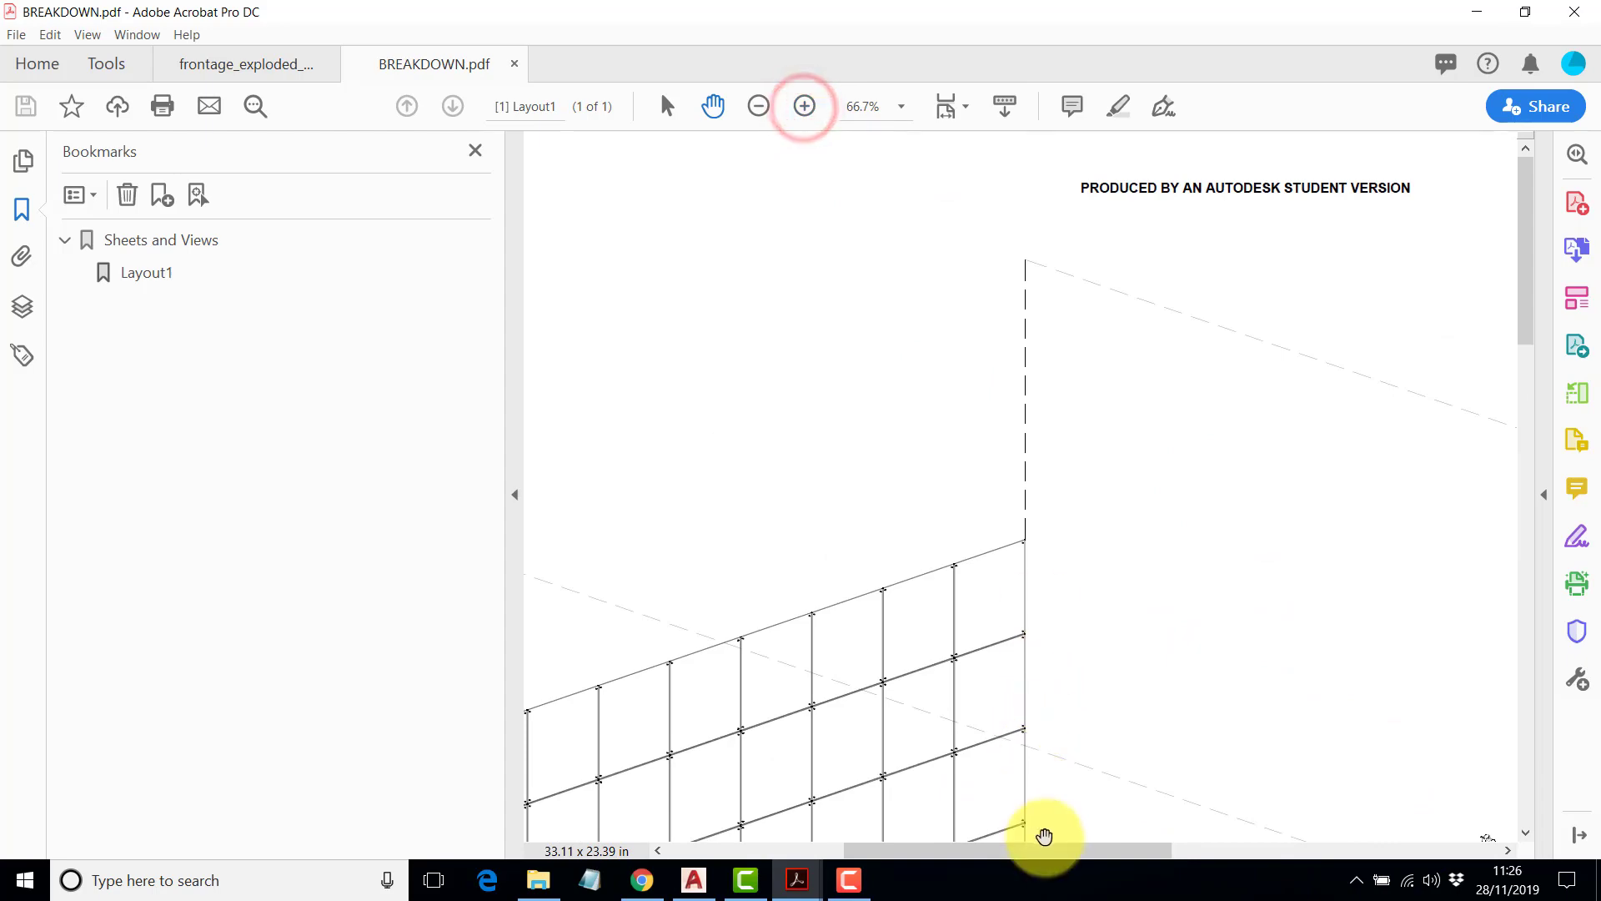
drag(1047, 843, 1385, 849)
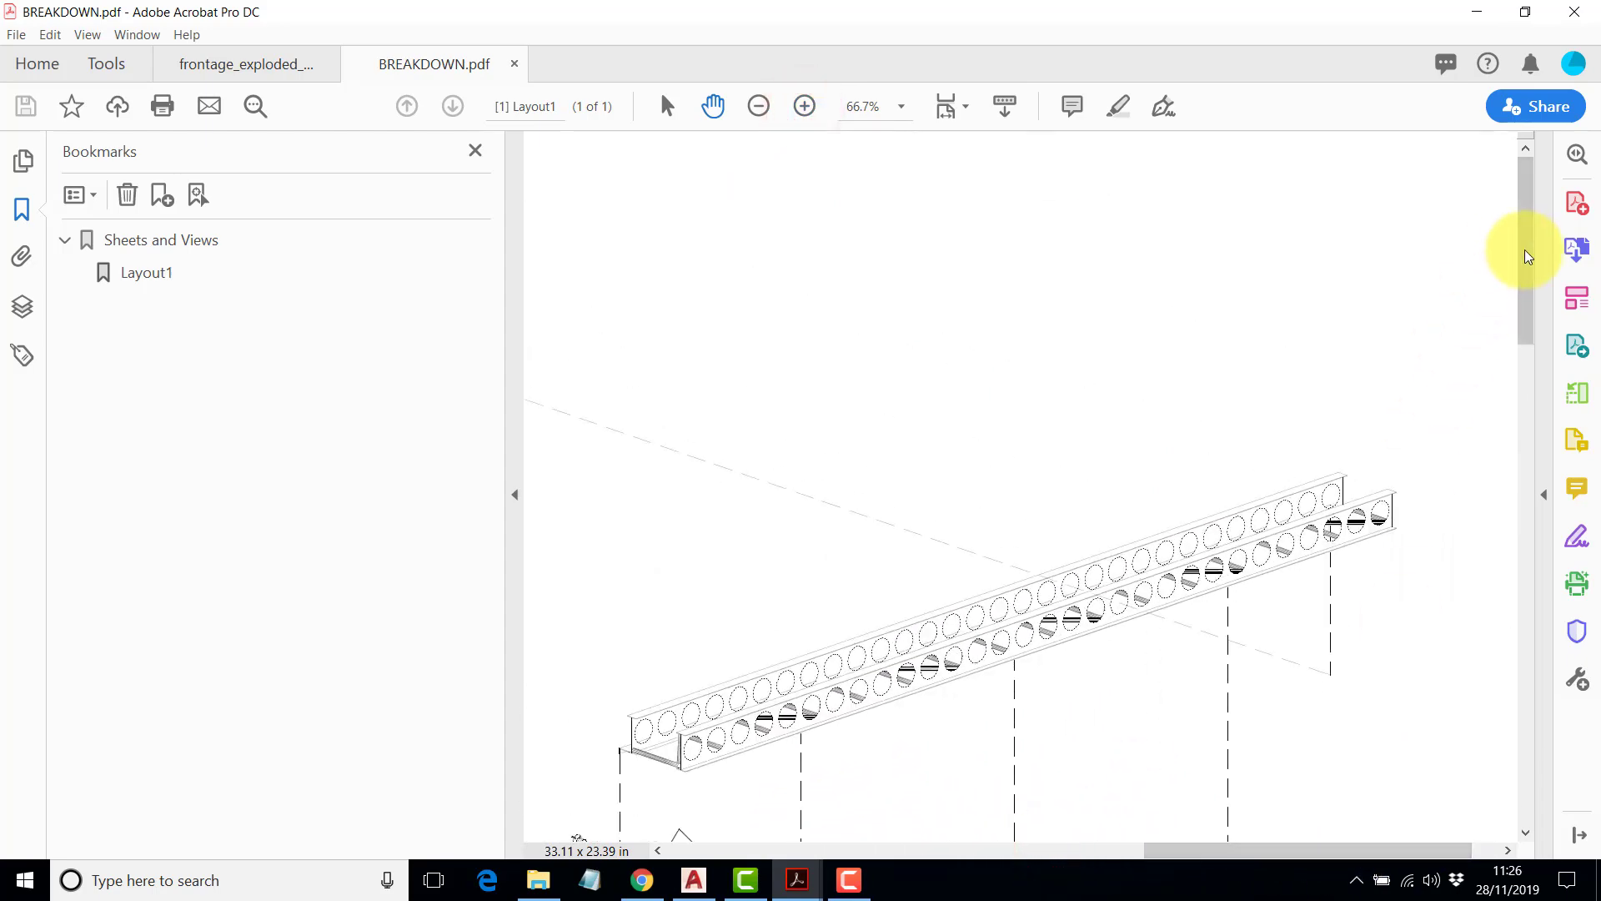
drag(1525, 274, 1526, 543)
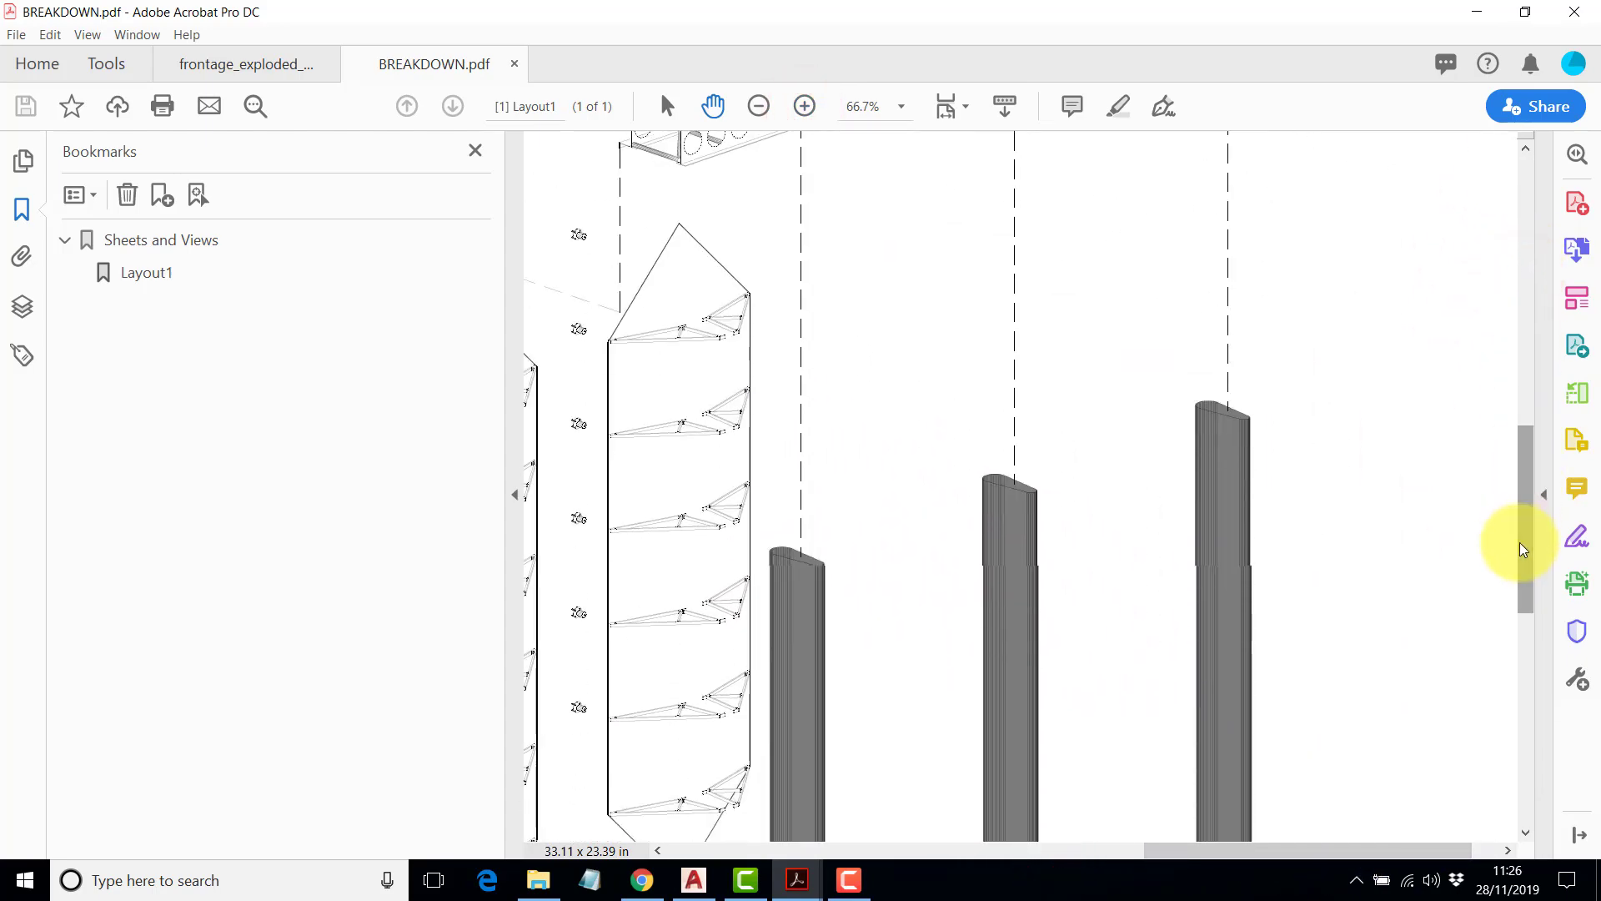
click(805, 107)
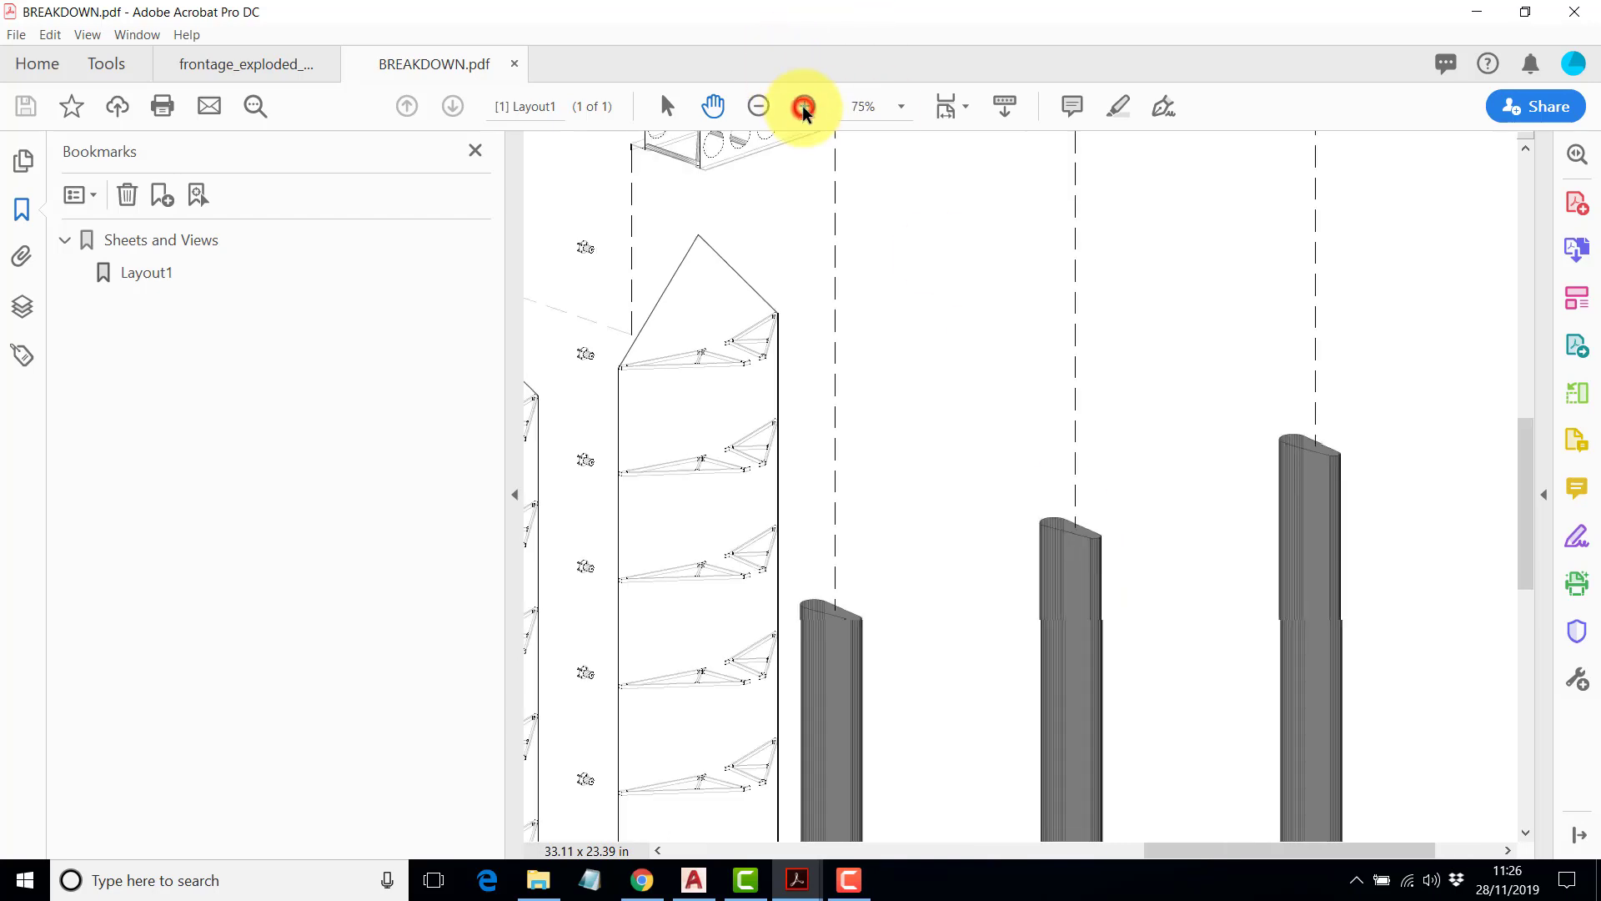
click(805, 107)
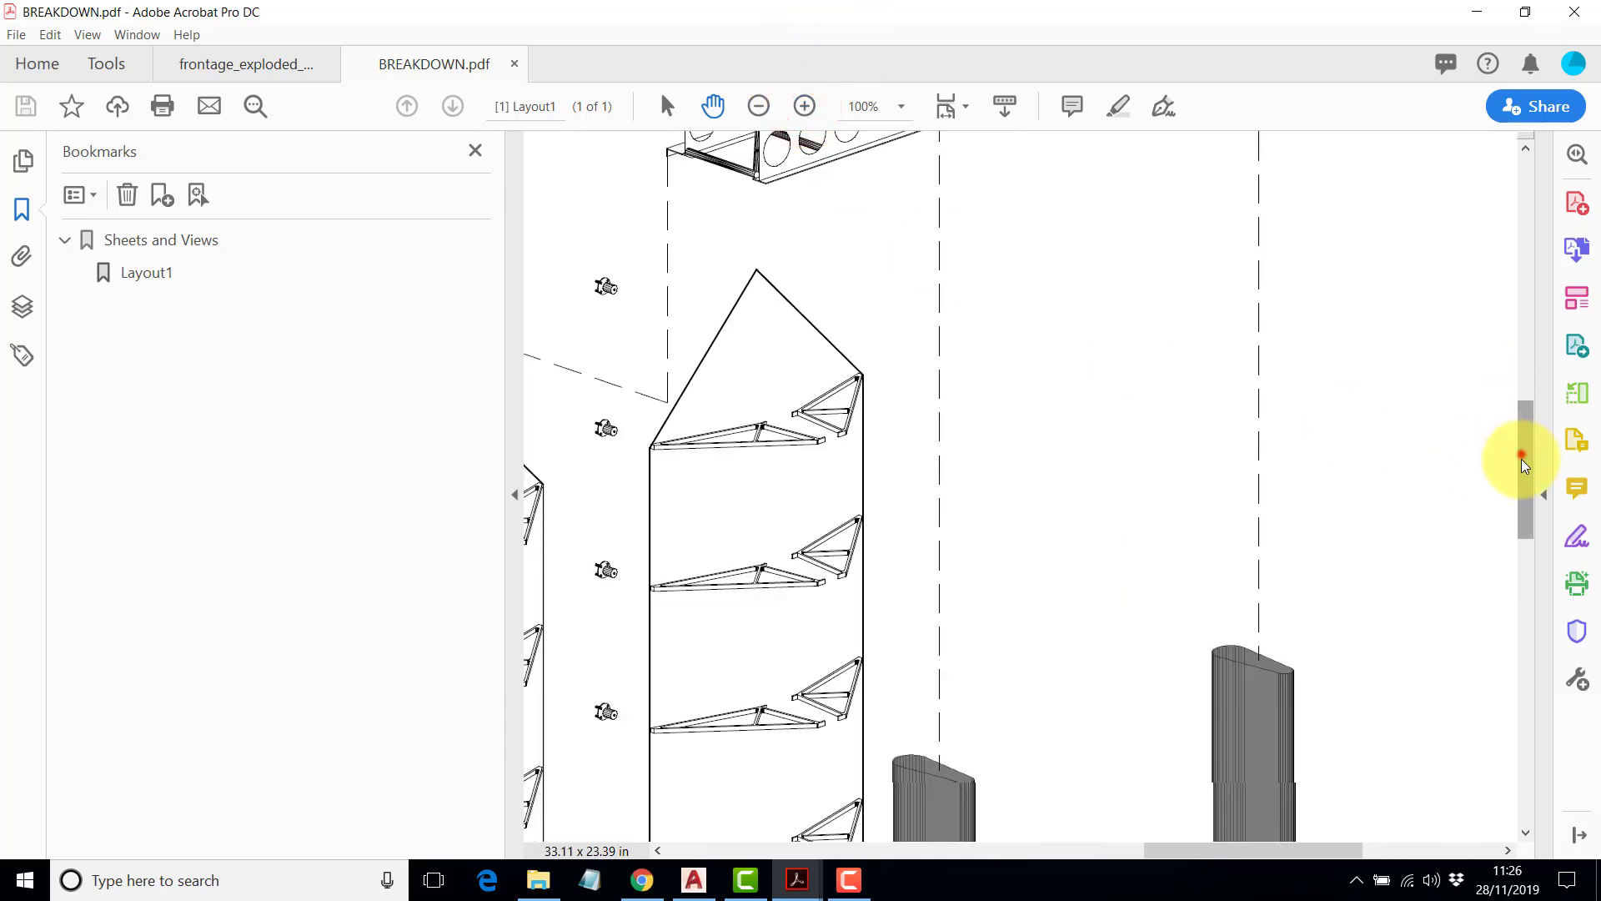
drag(1522, 455, 1527, 577)
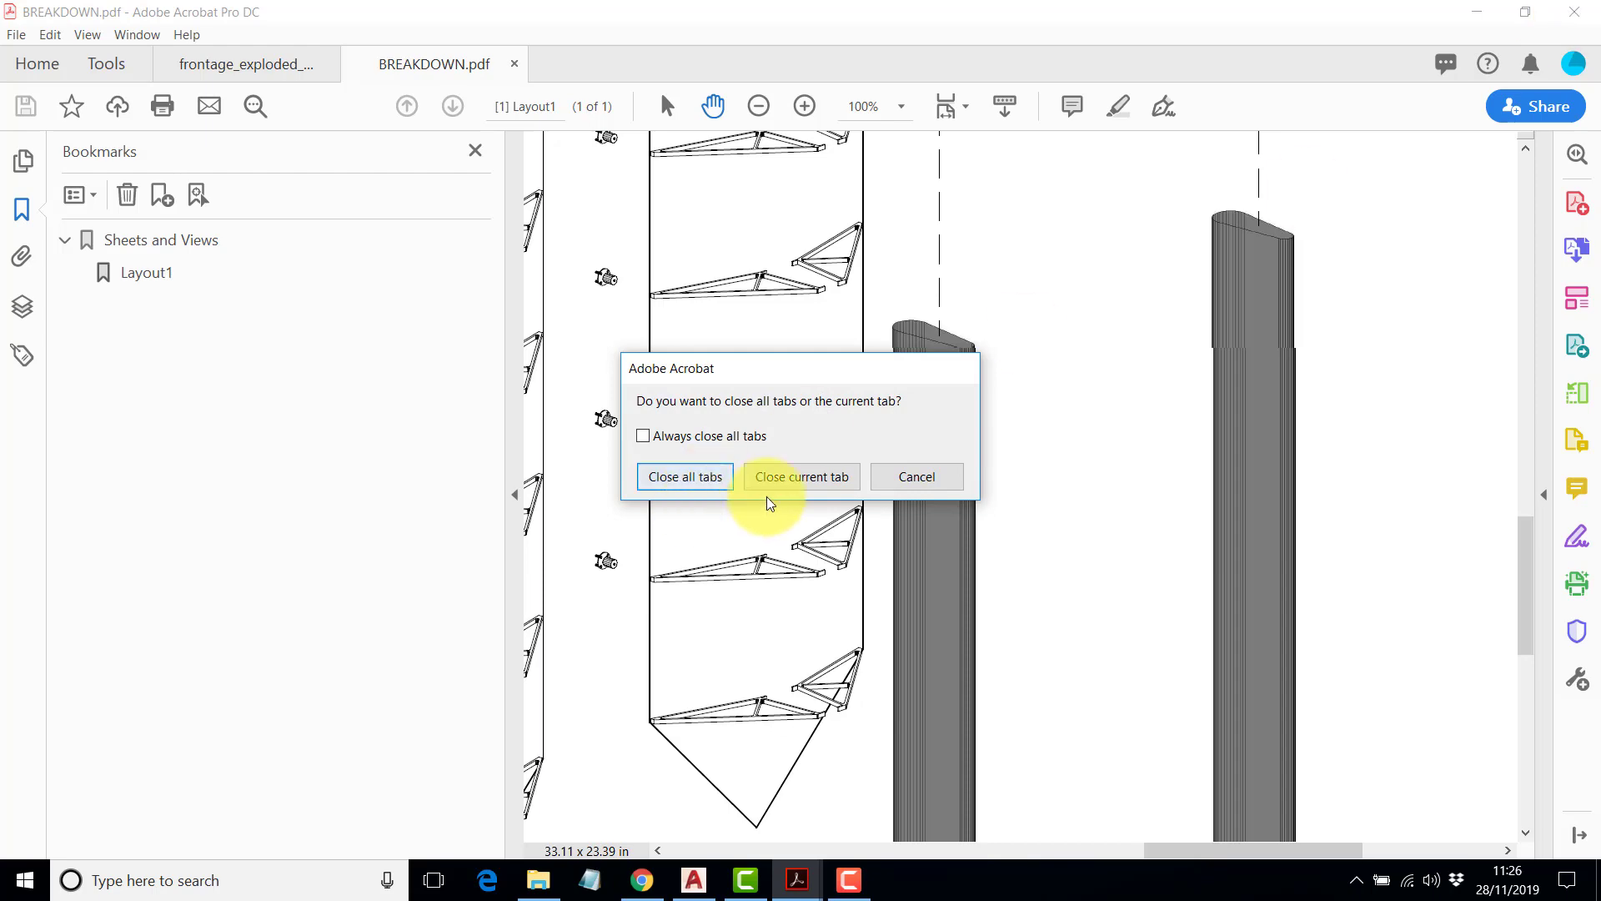
Close all open PDFs, return to AutoCAD and set the shade plot of the columns' viewport to Hidden.
click(687, 473)
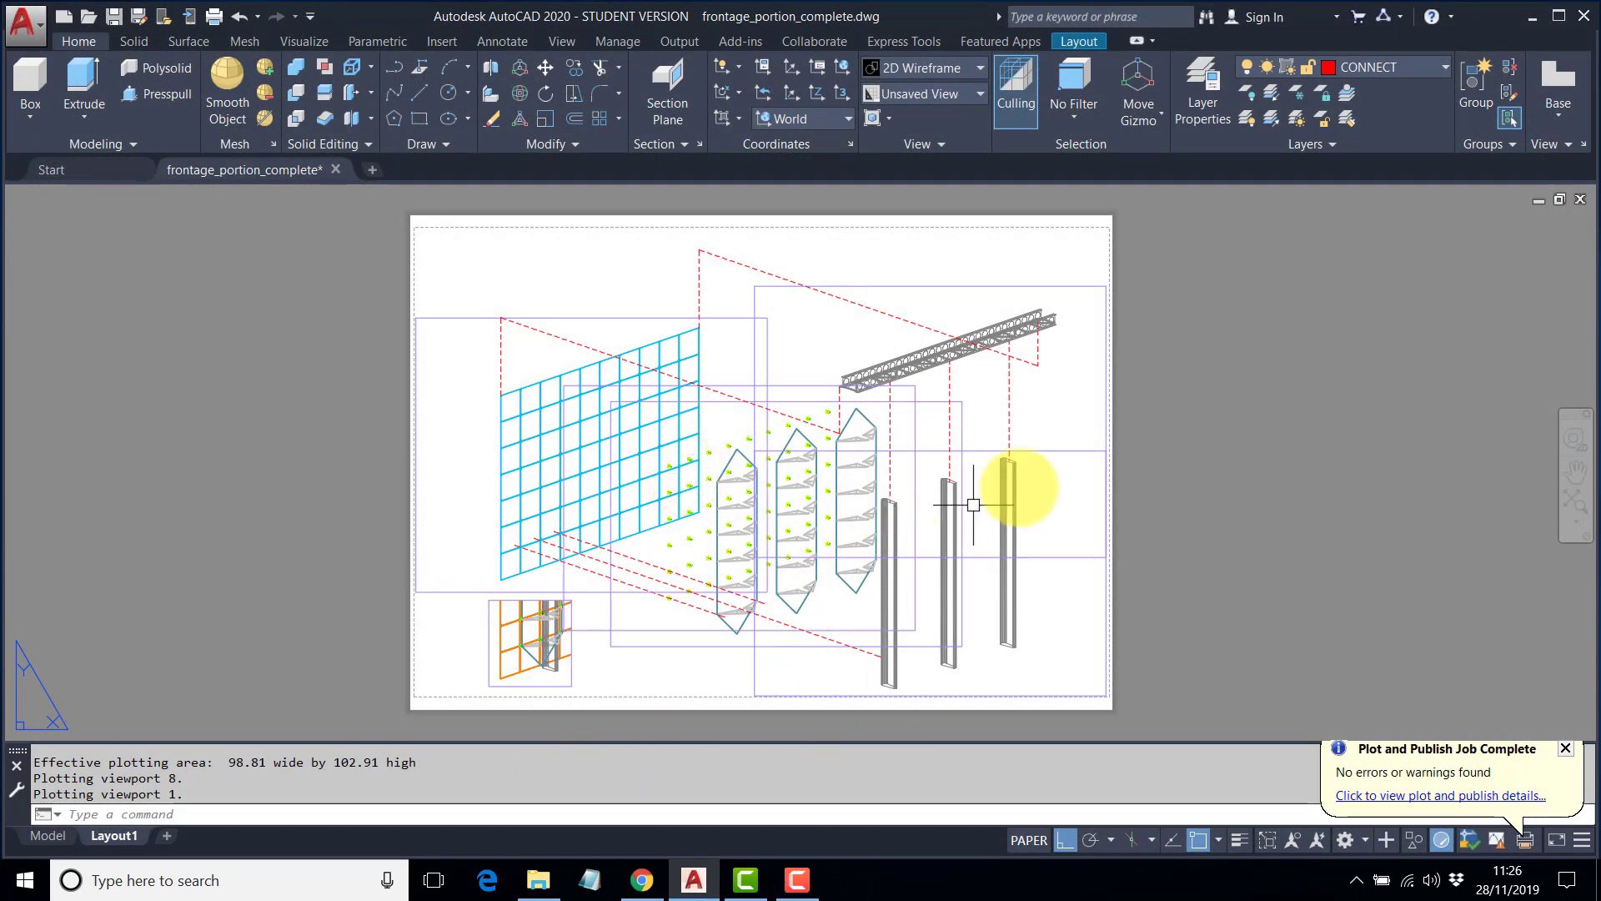
click(1051, 450)
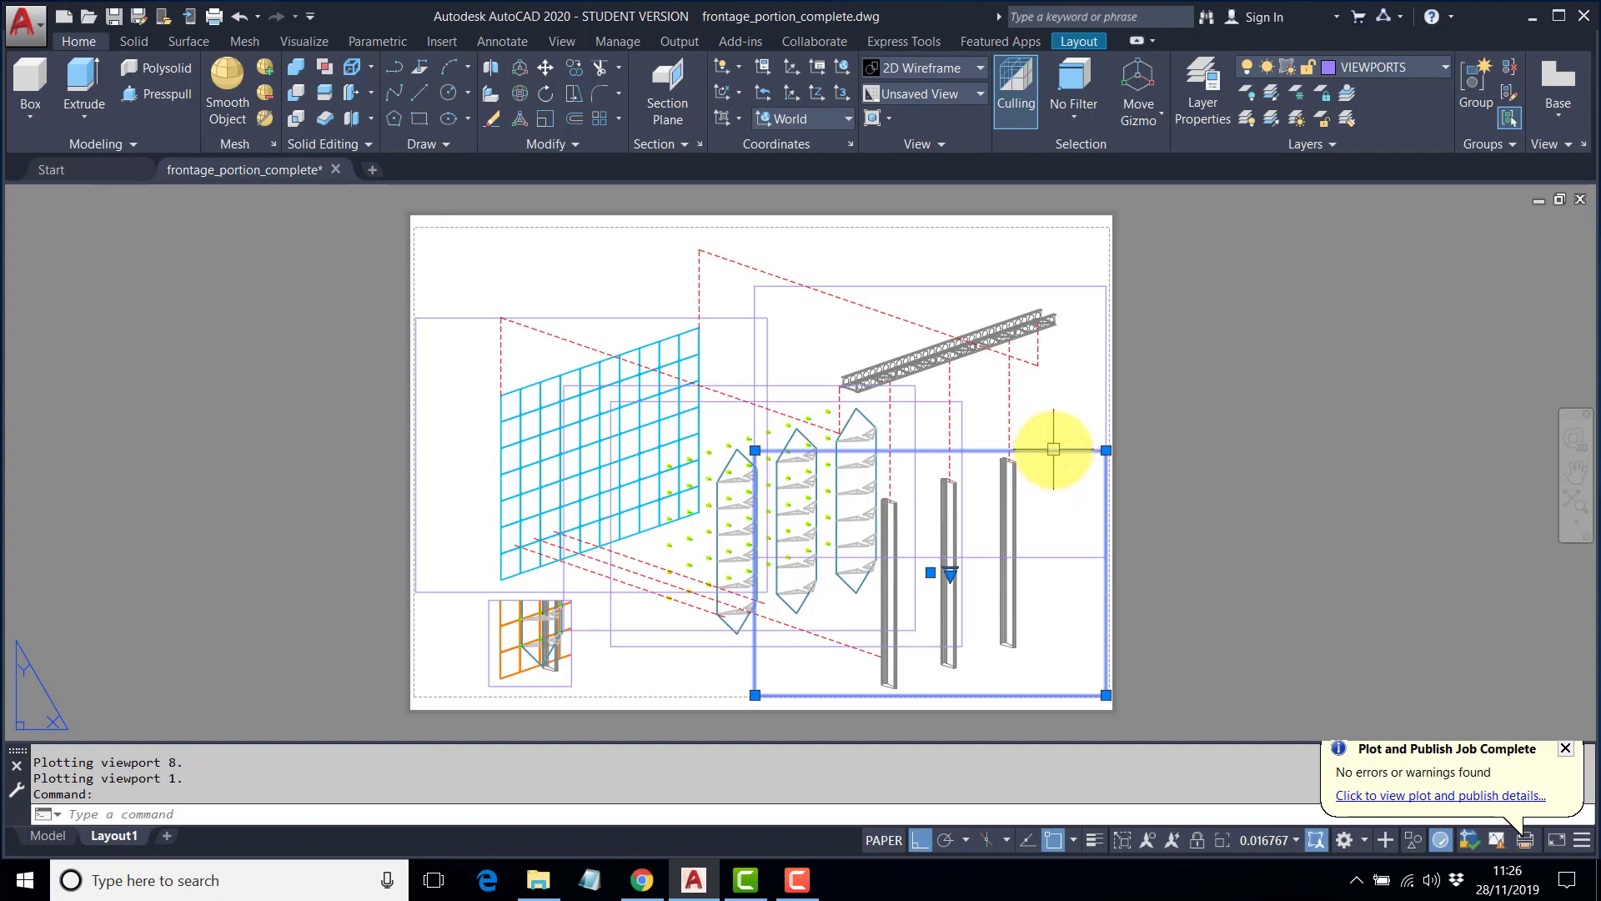
key(Escape)
key(Escape)
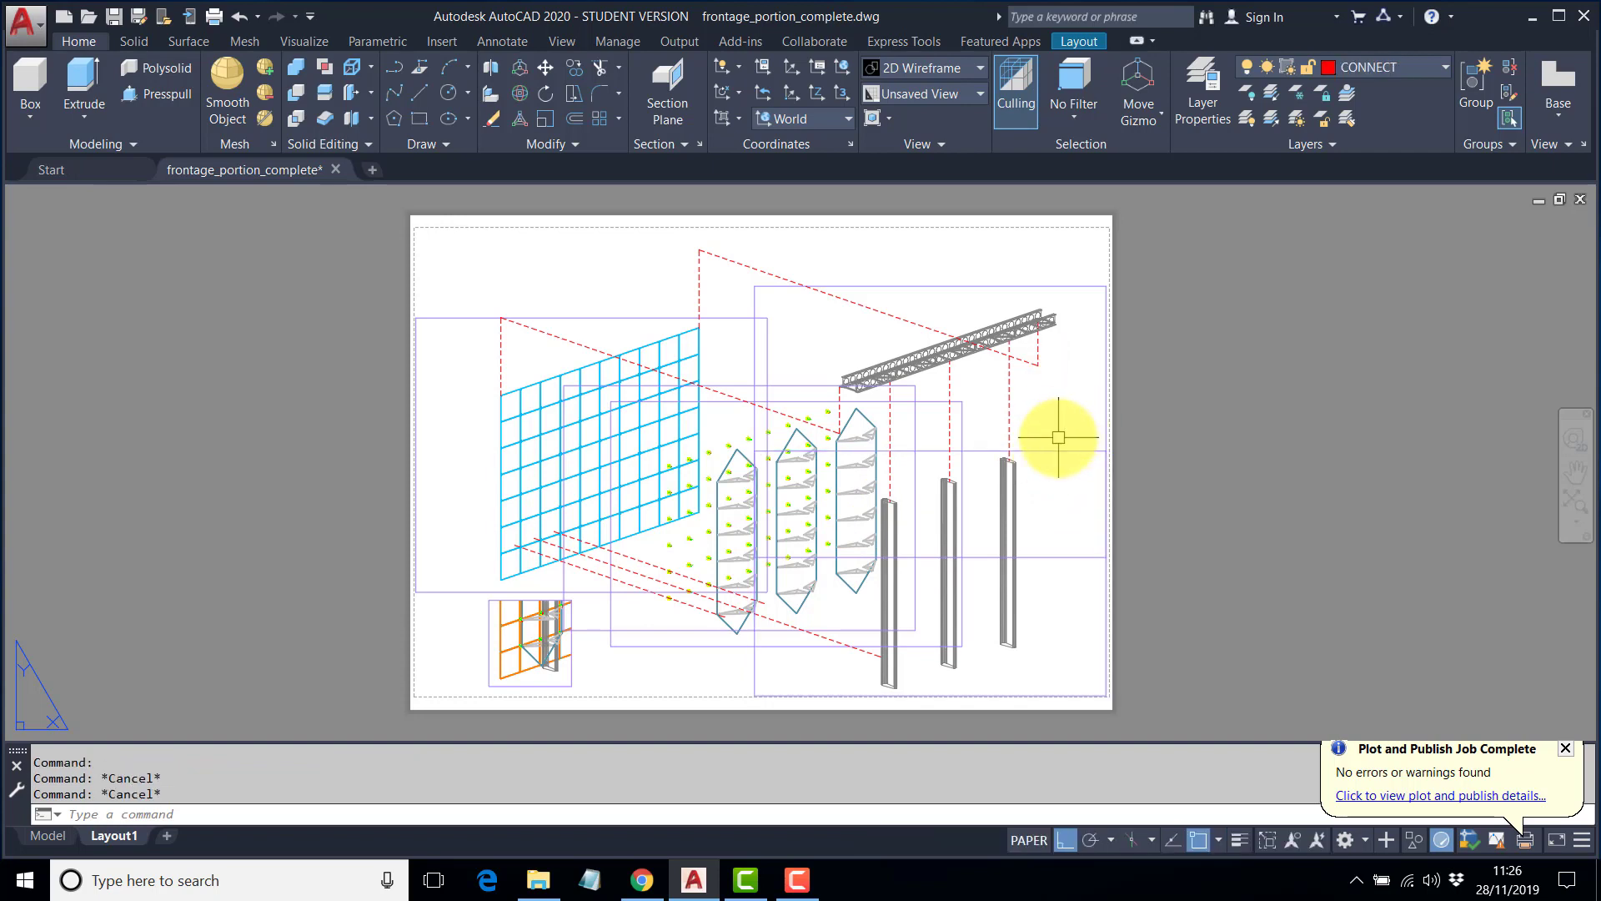
text(MV)
key(Return)
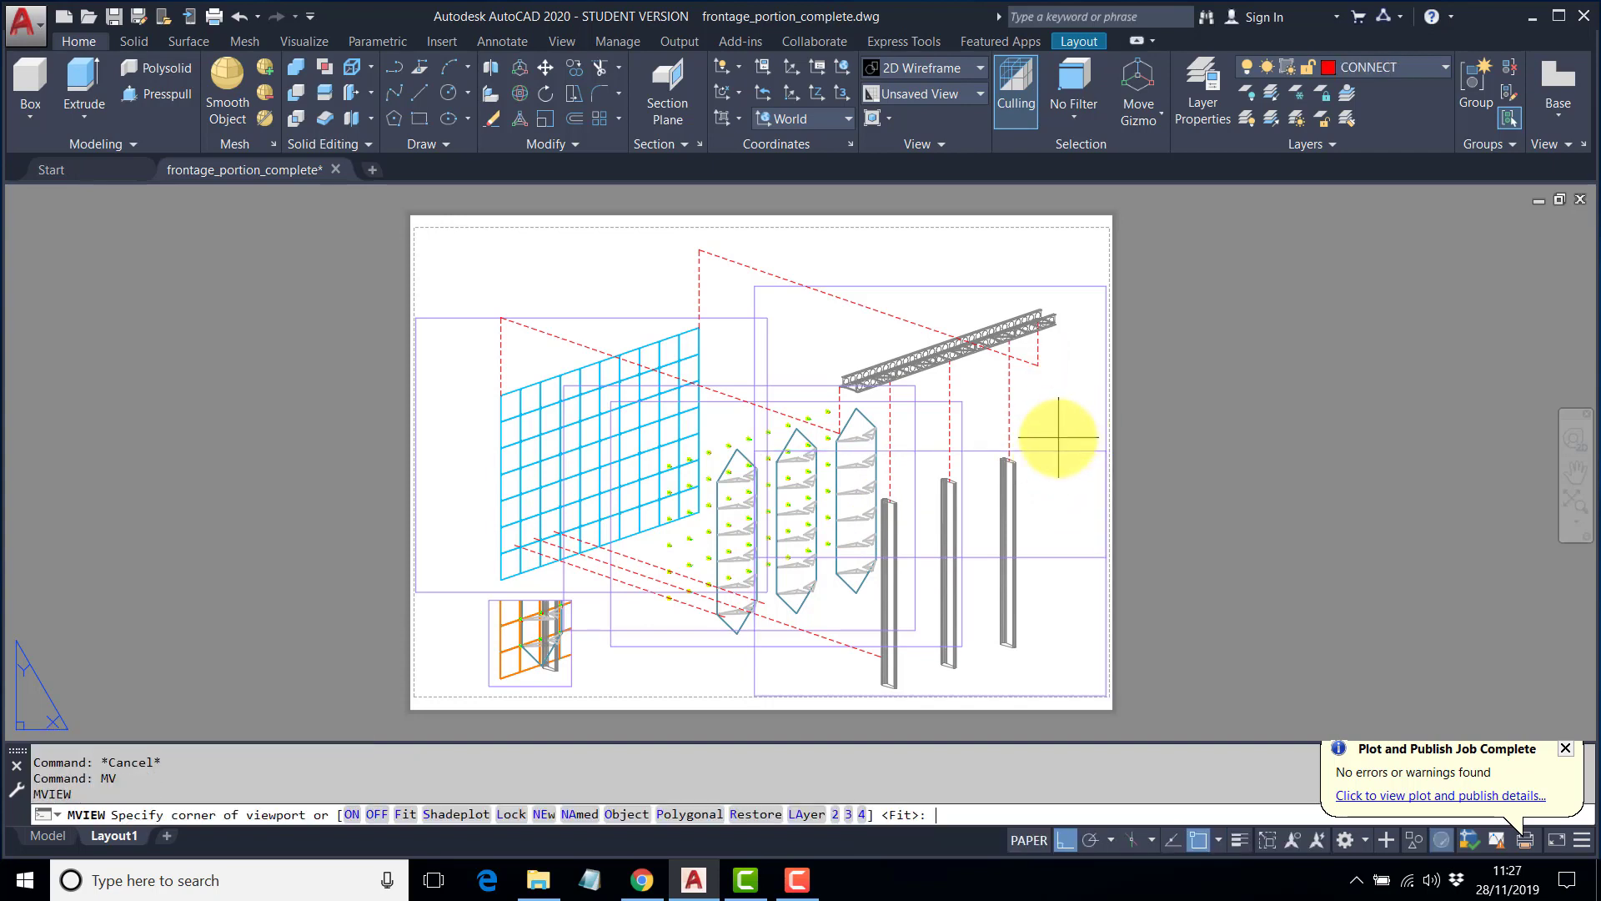
click(436, 815)
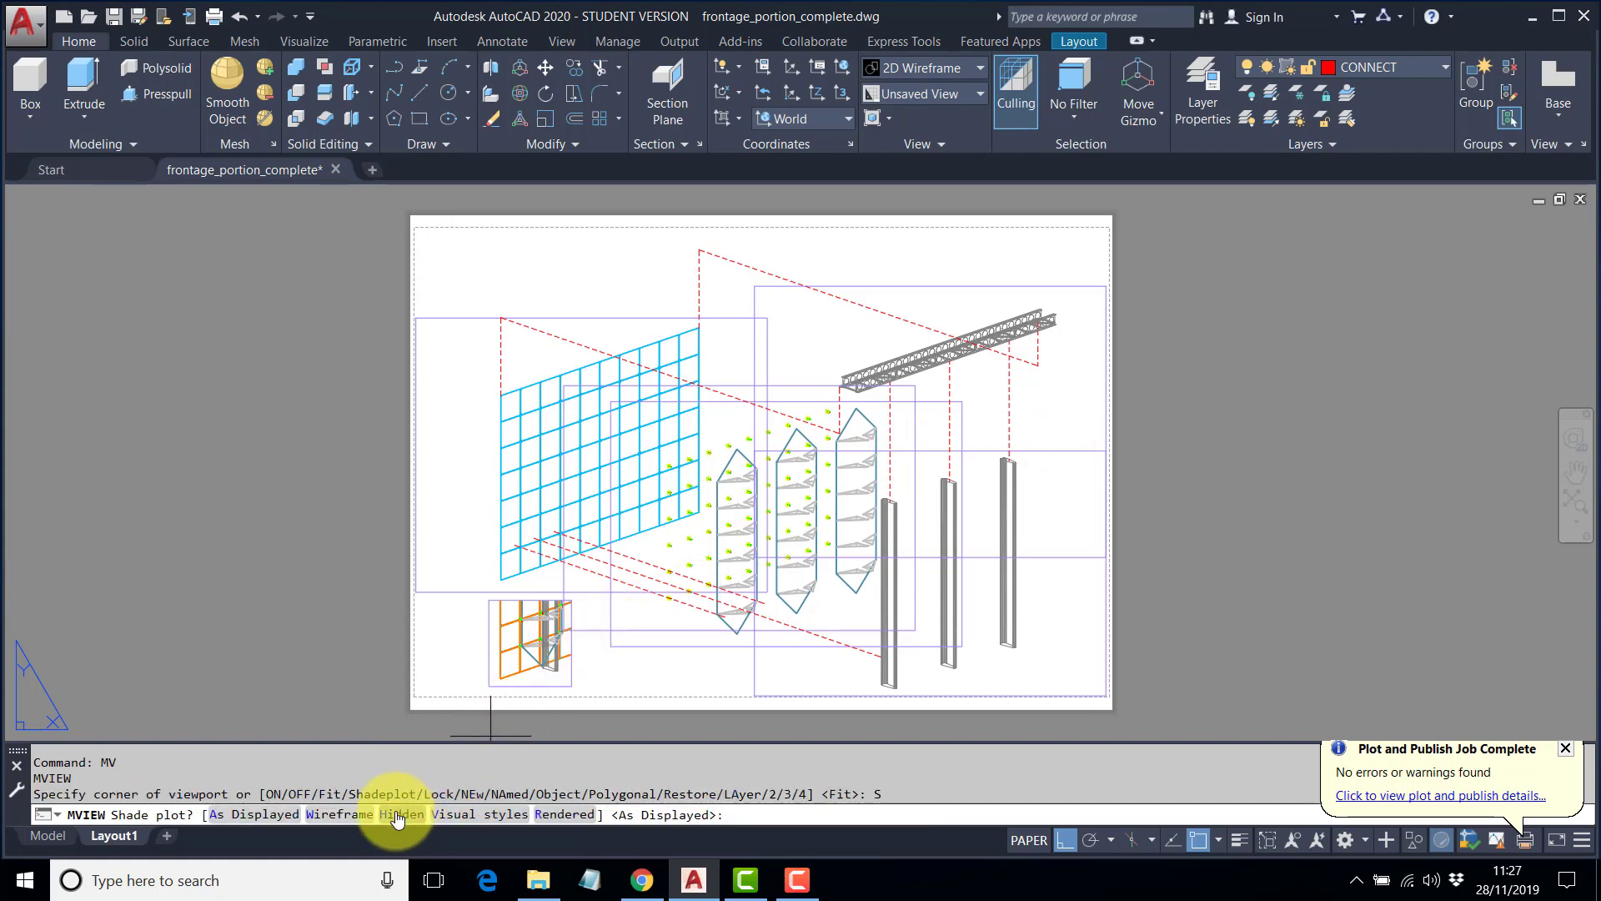
click(399, 815)
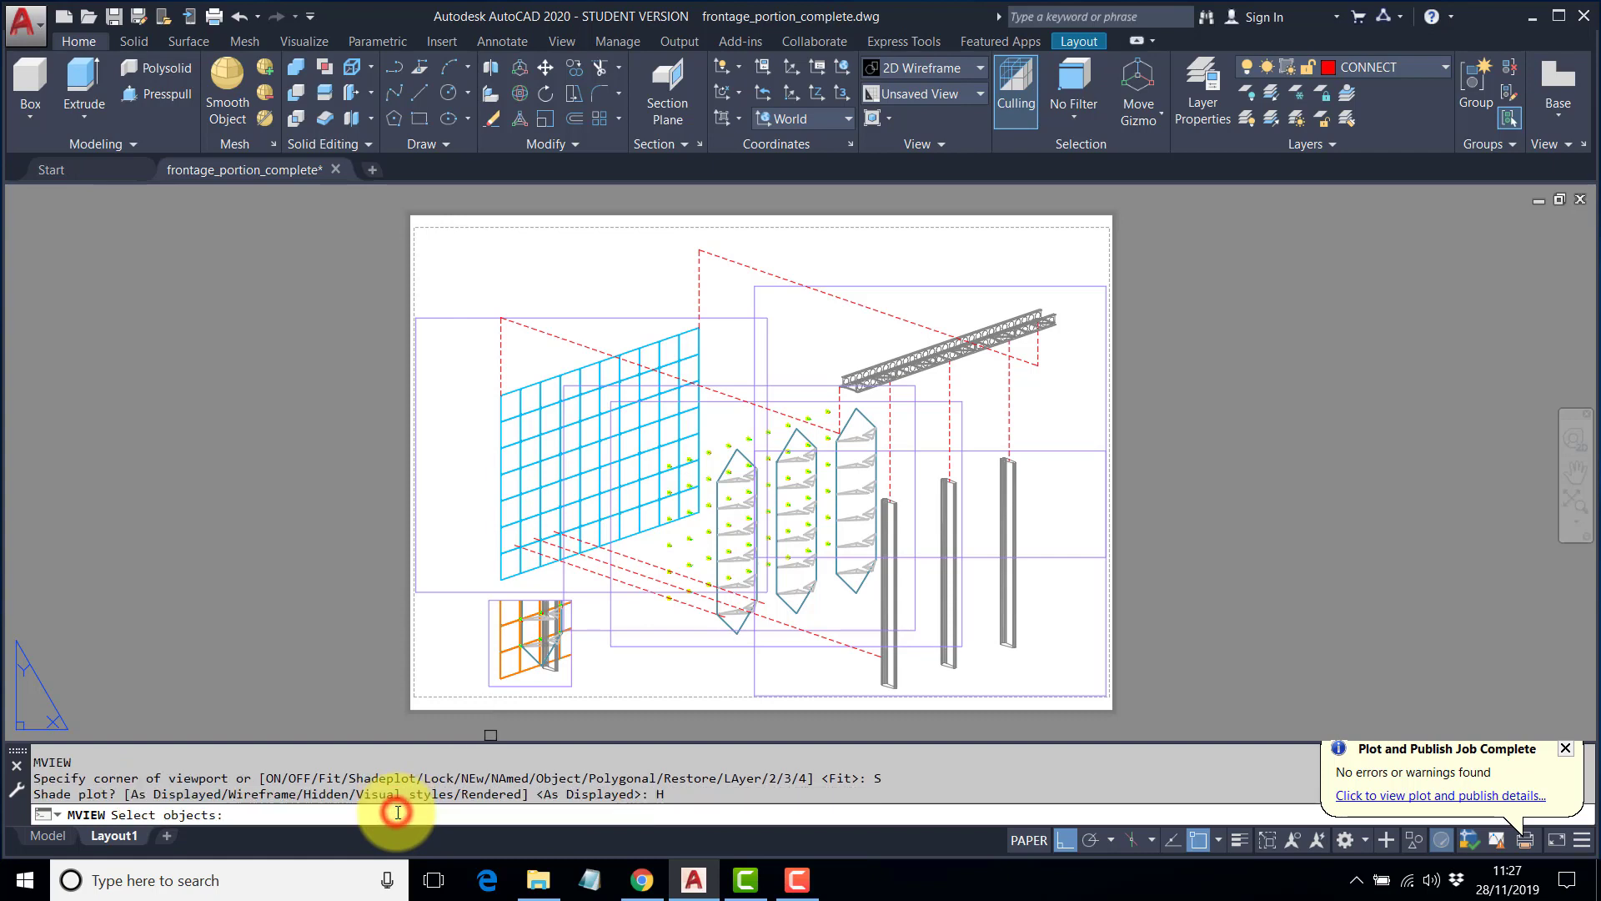
click(1075, 454)
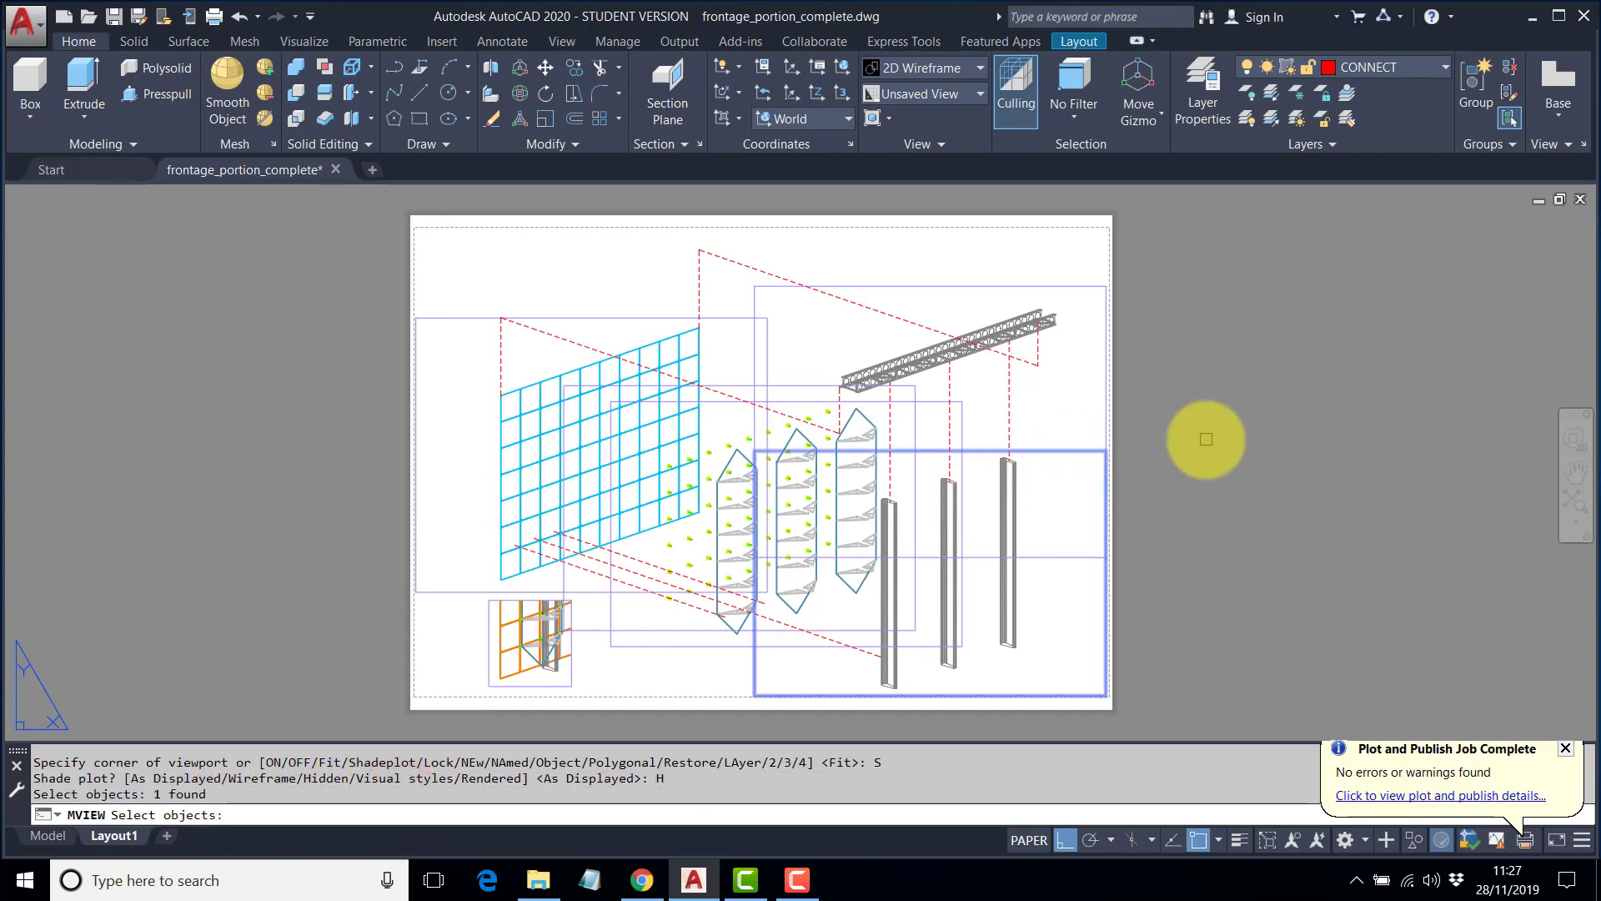
key(Return)
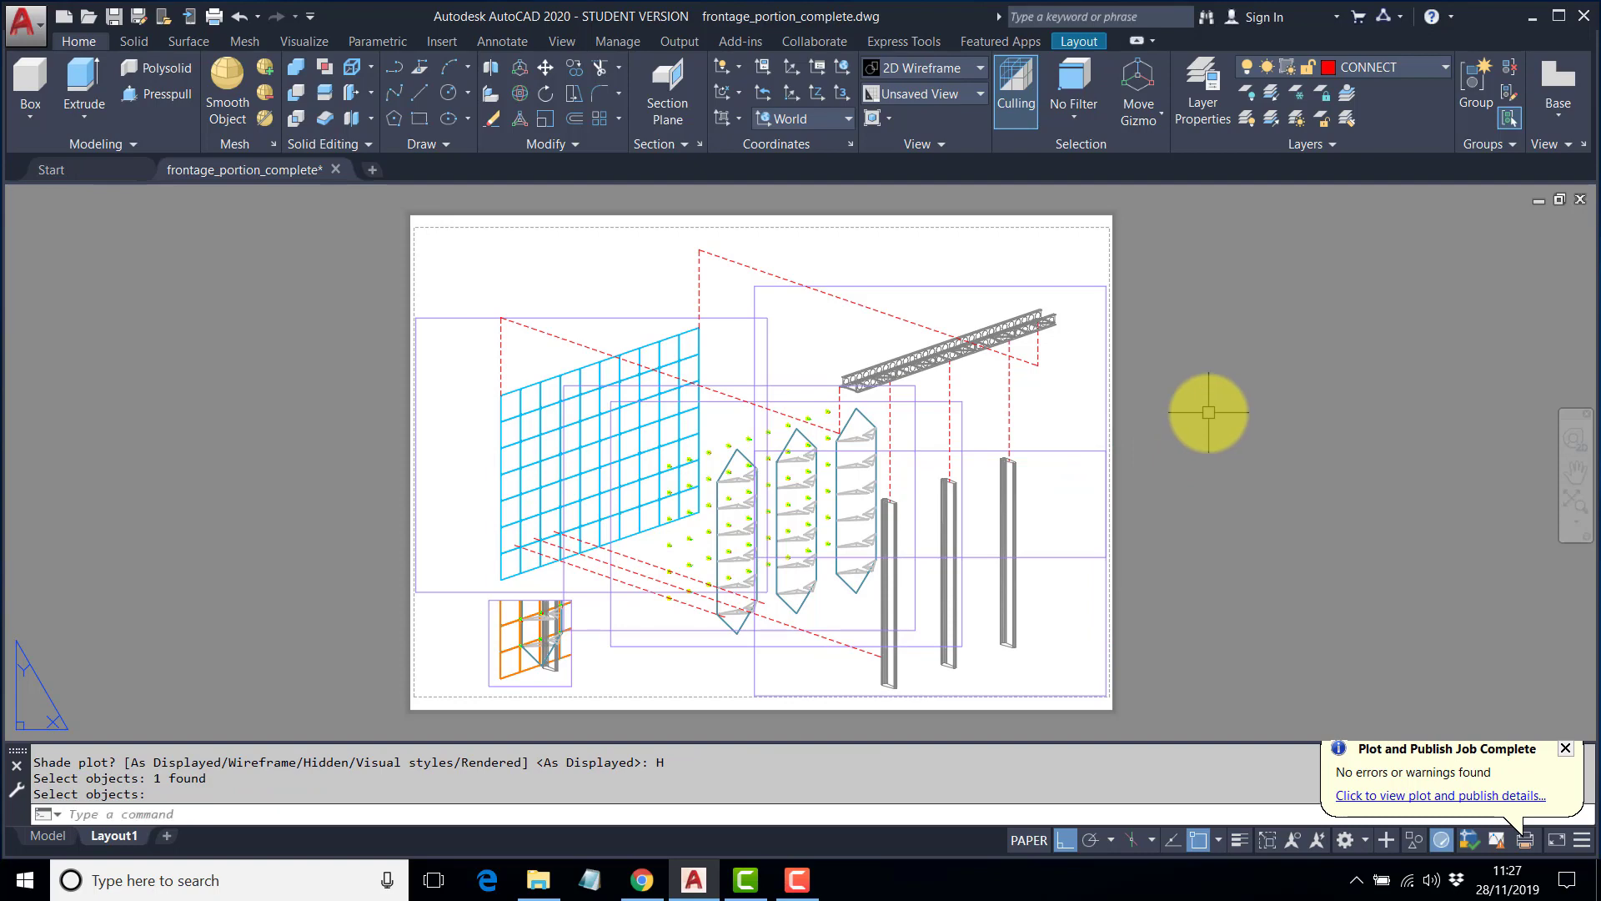
Plot Layout1 again to the Desktop as BREAKDOWN.pdf, overwriting the existing file.
key(Return)
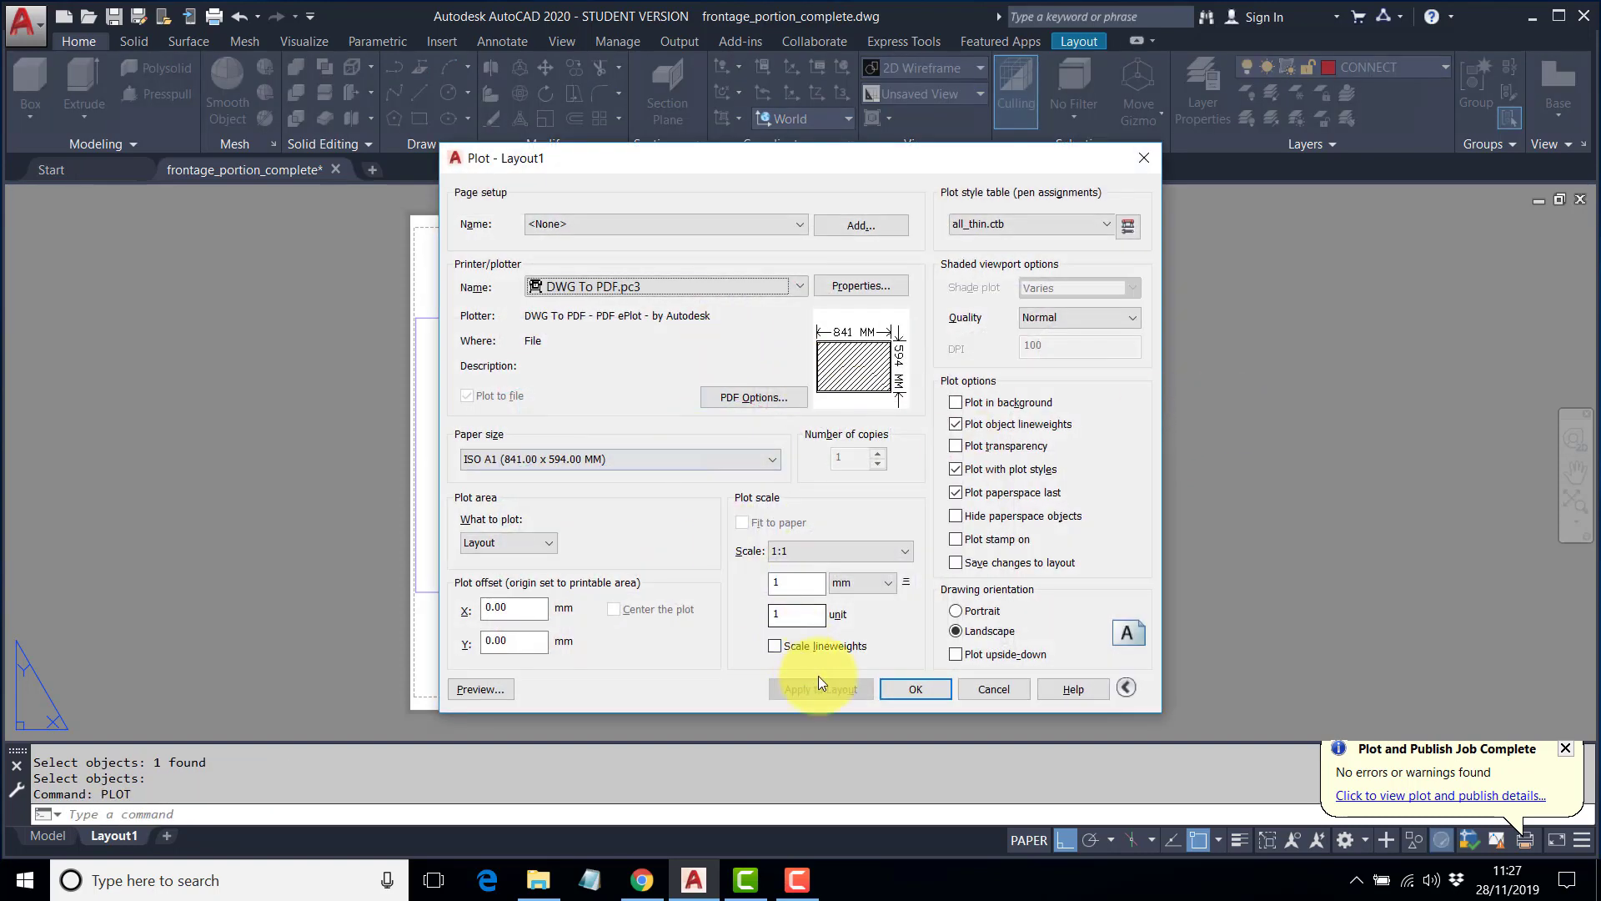
click(914, 689)
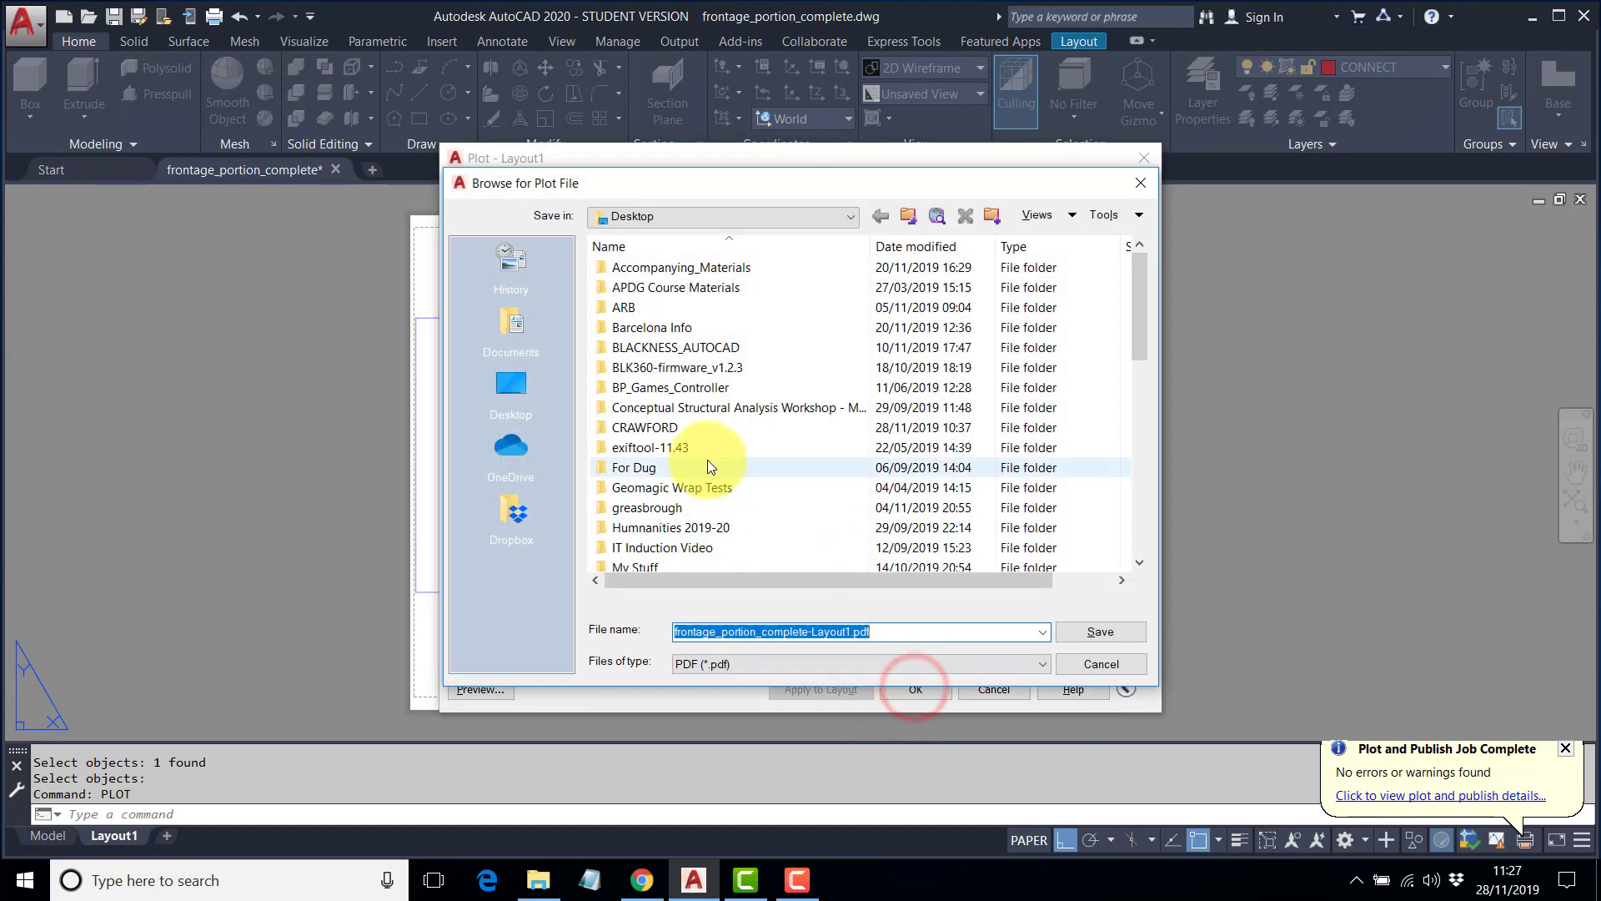
scroll(731, 497, down, 5)
scroll(731, 501, down, 5)
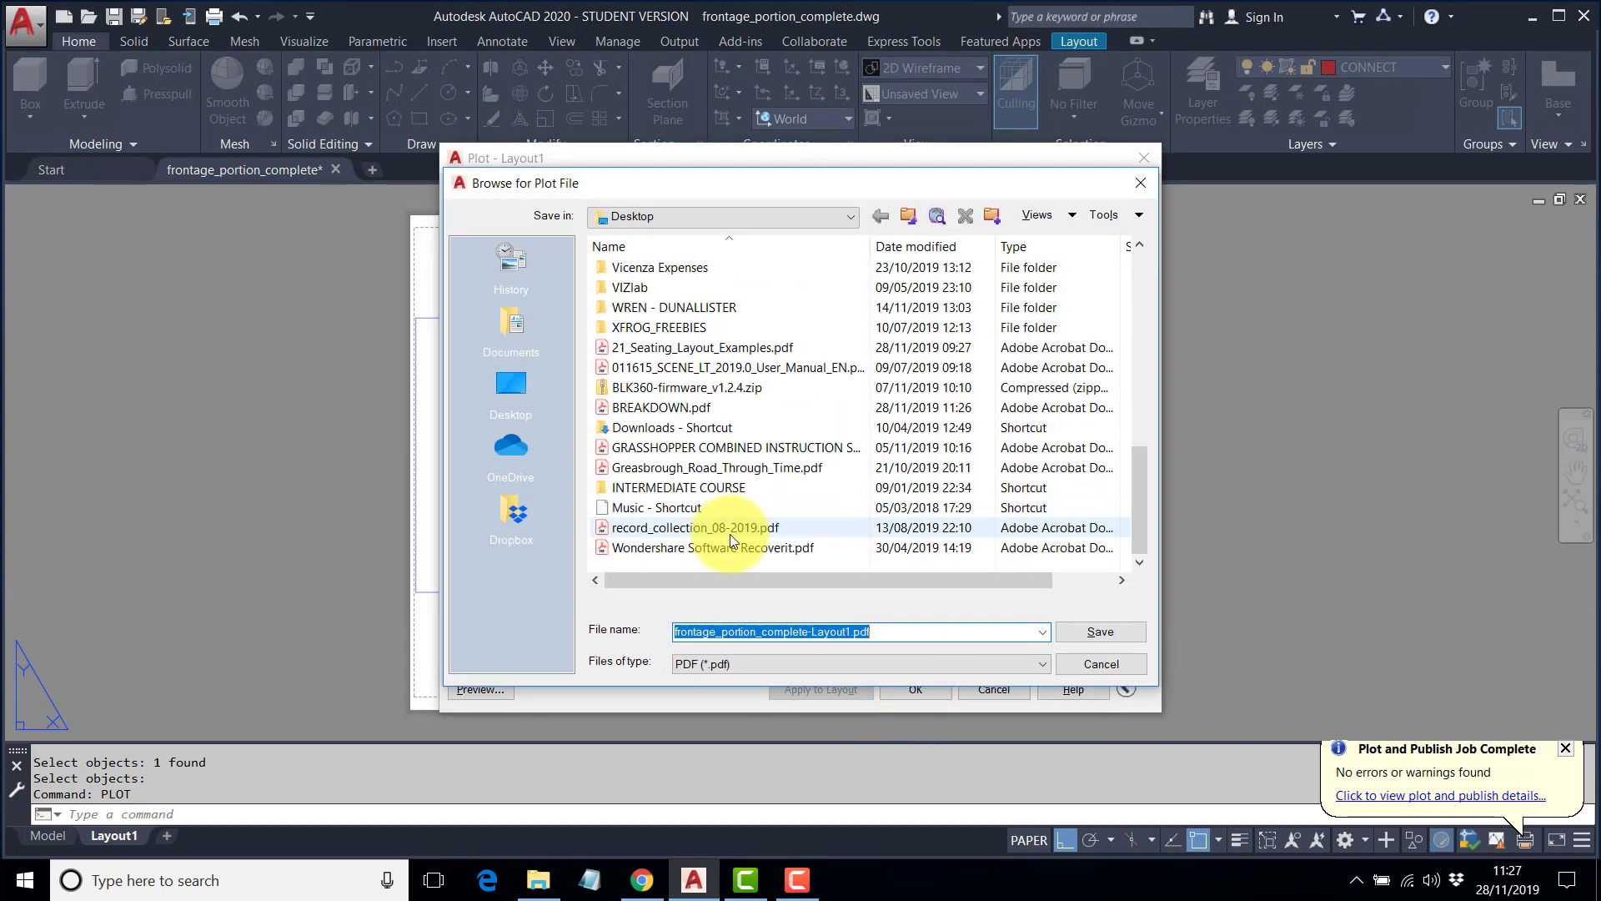
click(643, 409)
click(1095, 631)
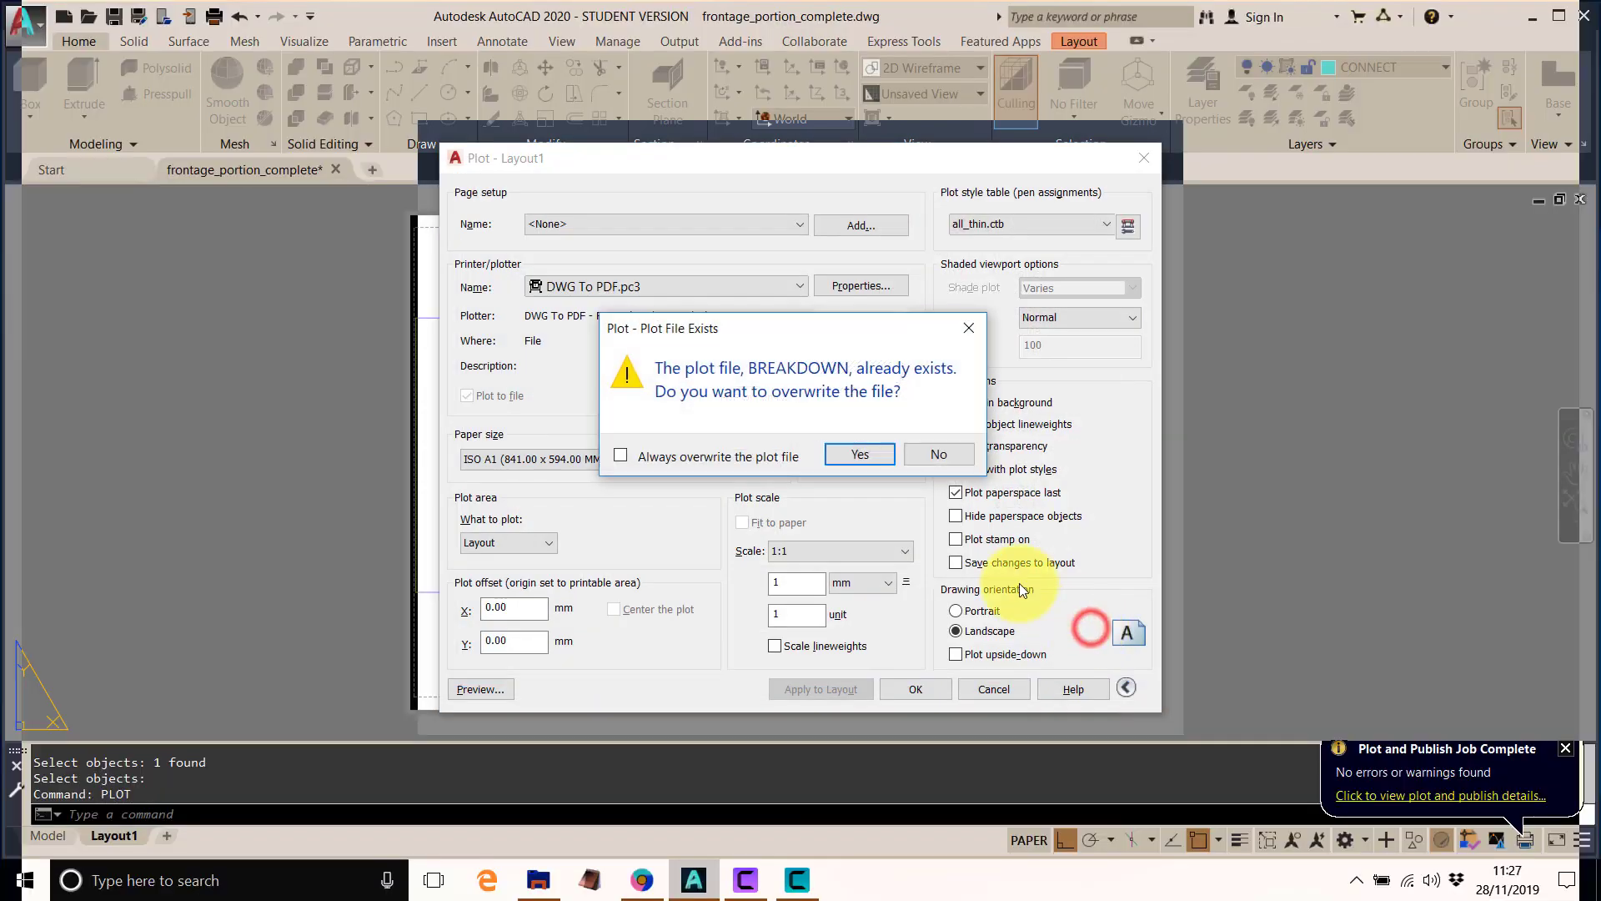
click(861, 455)
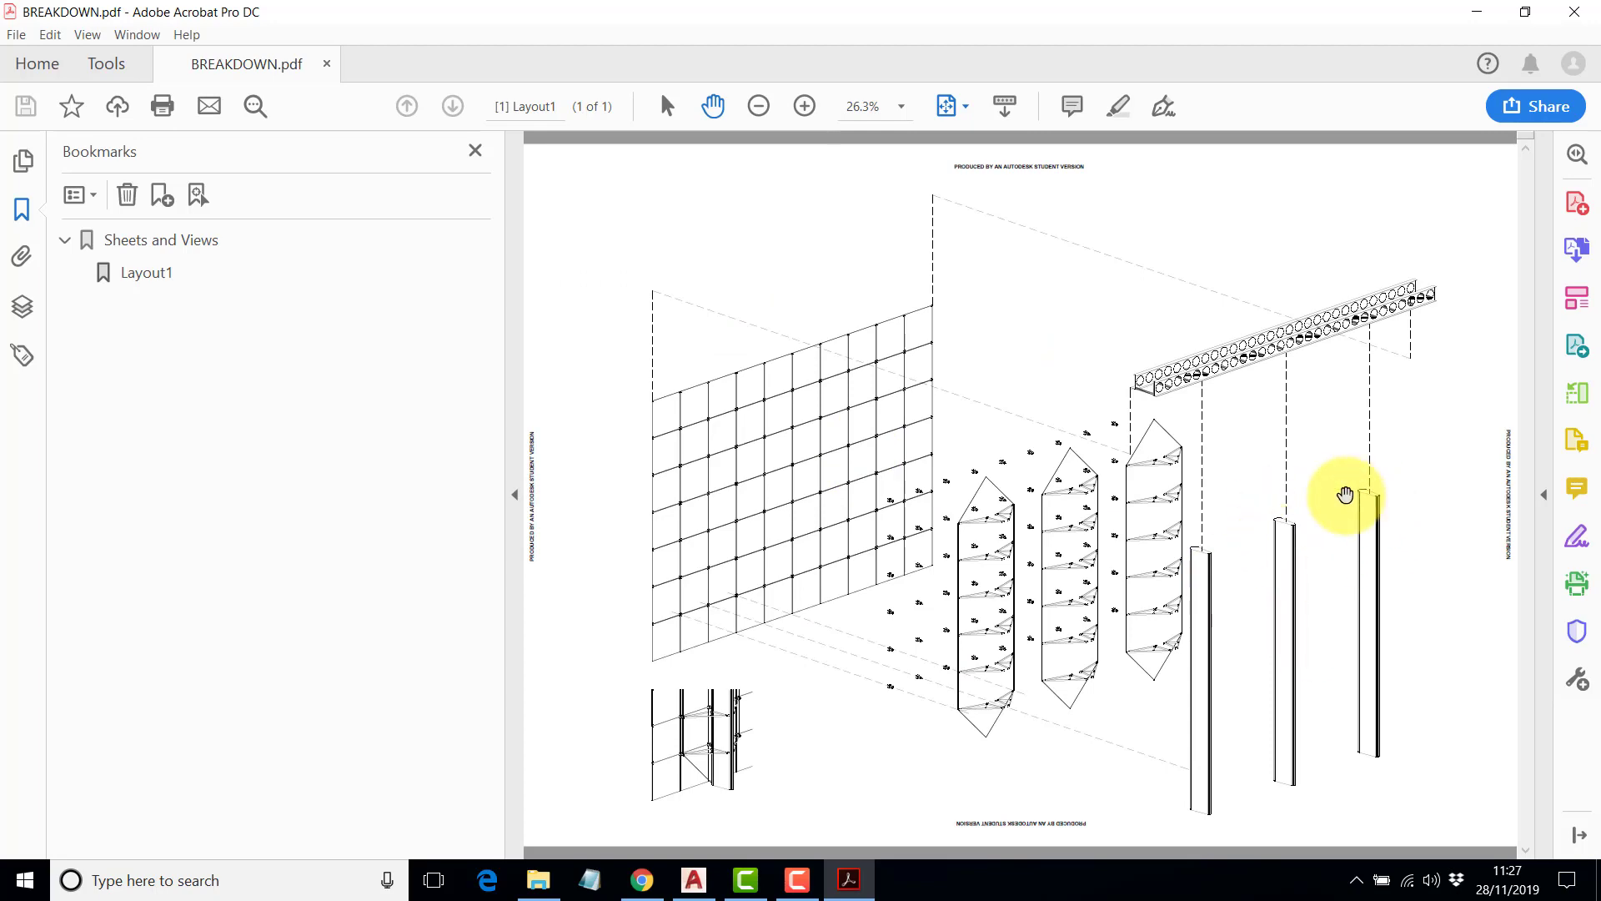
Examine the hidden-line columns, brackets and connectors in the replotted PDF at up to 125% magnification.
click(800, 109)
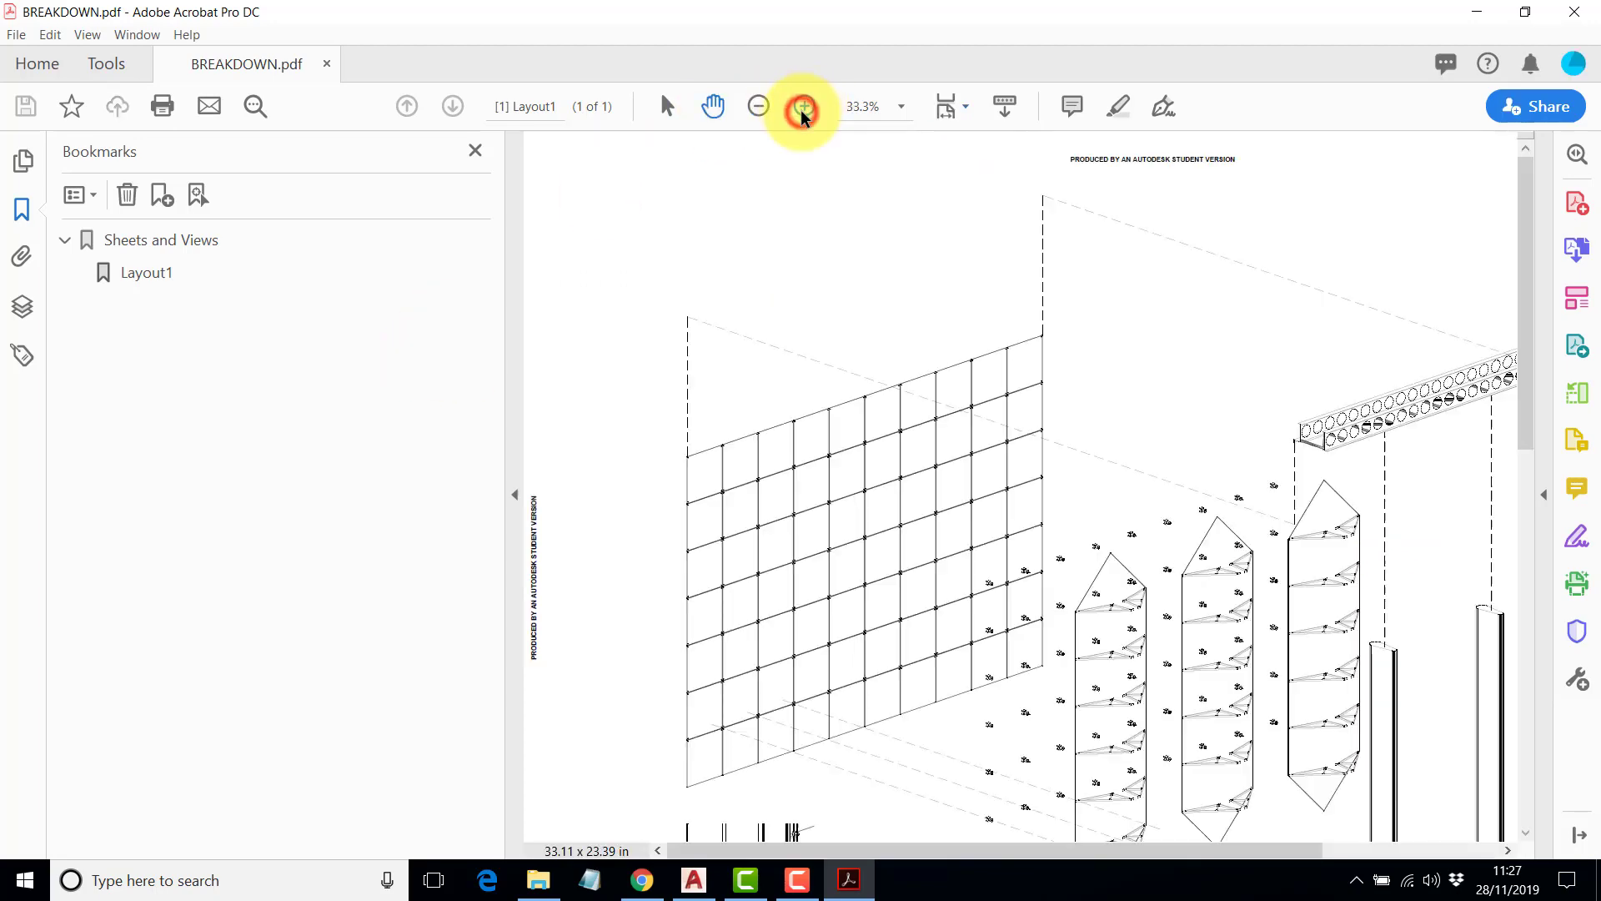
click(801, 108)
click(801, 108)
drag(902, 847, 1371, 843)
drag(1529, 312, 1535, 611)
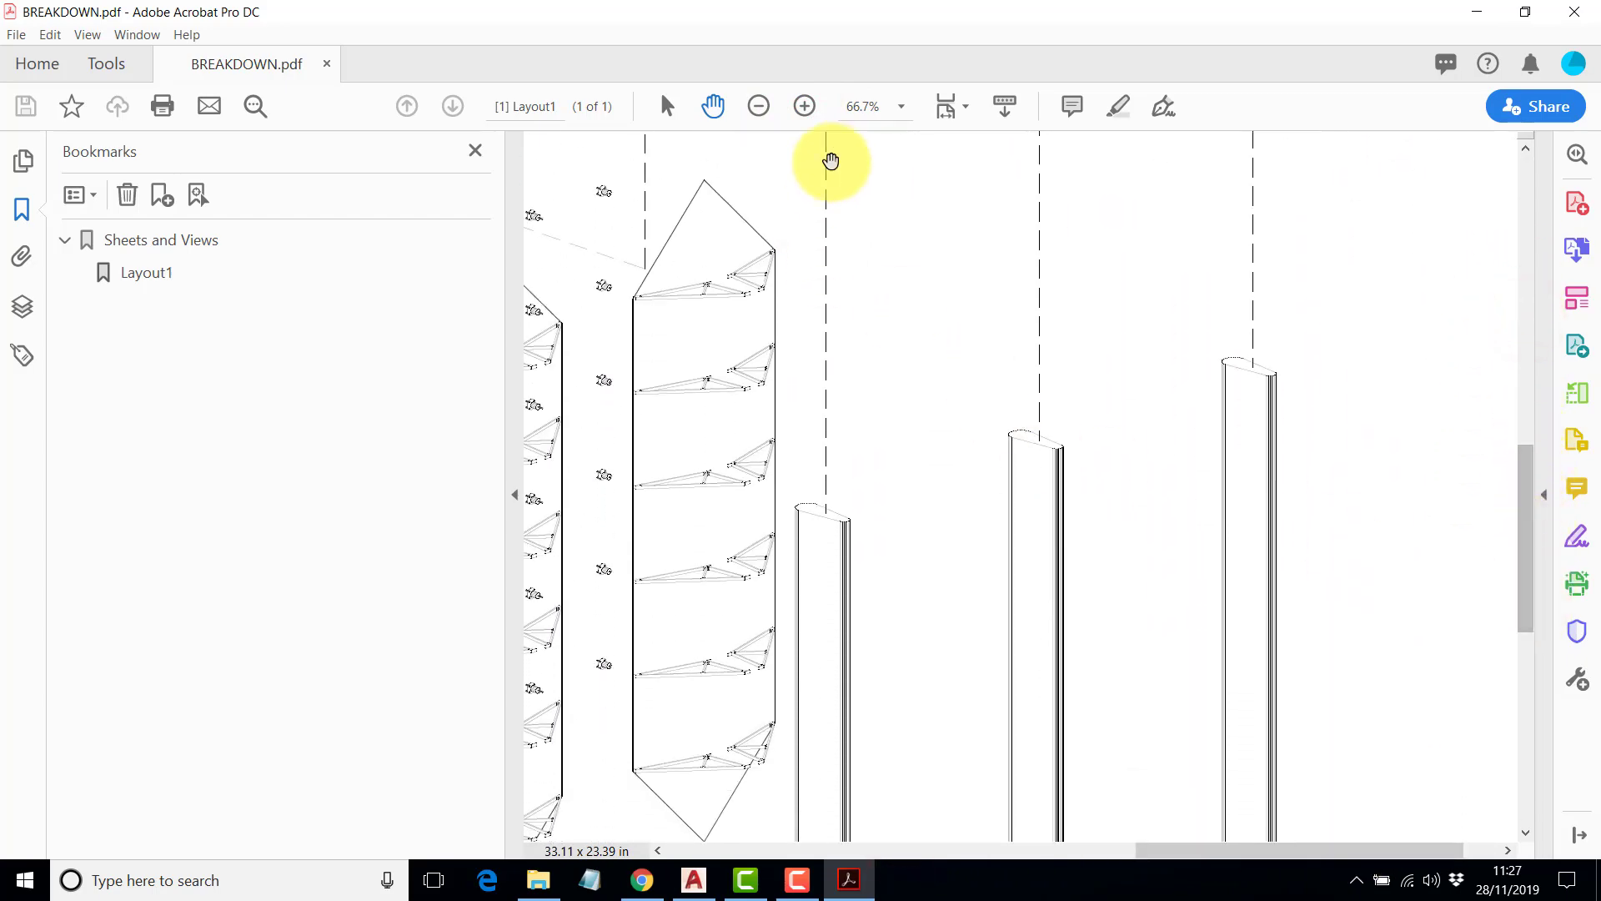
click(803, 106)
click(803, 106)
click(803, 106)
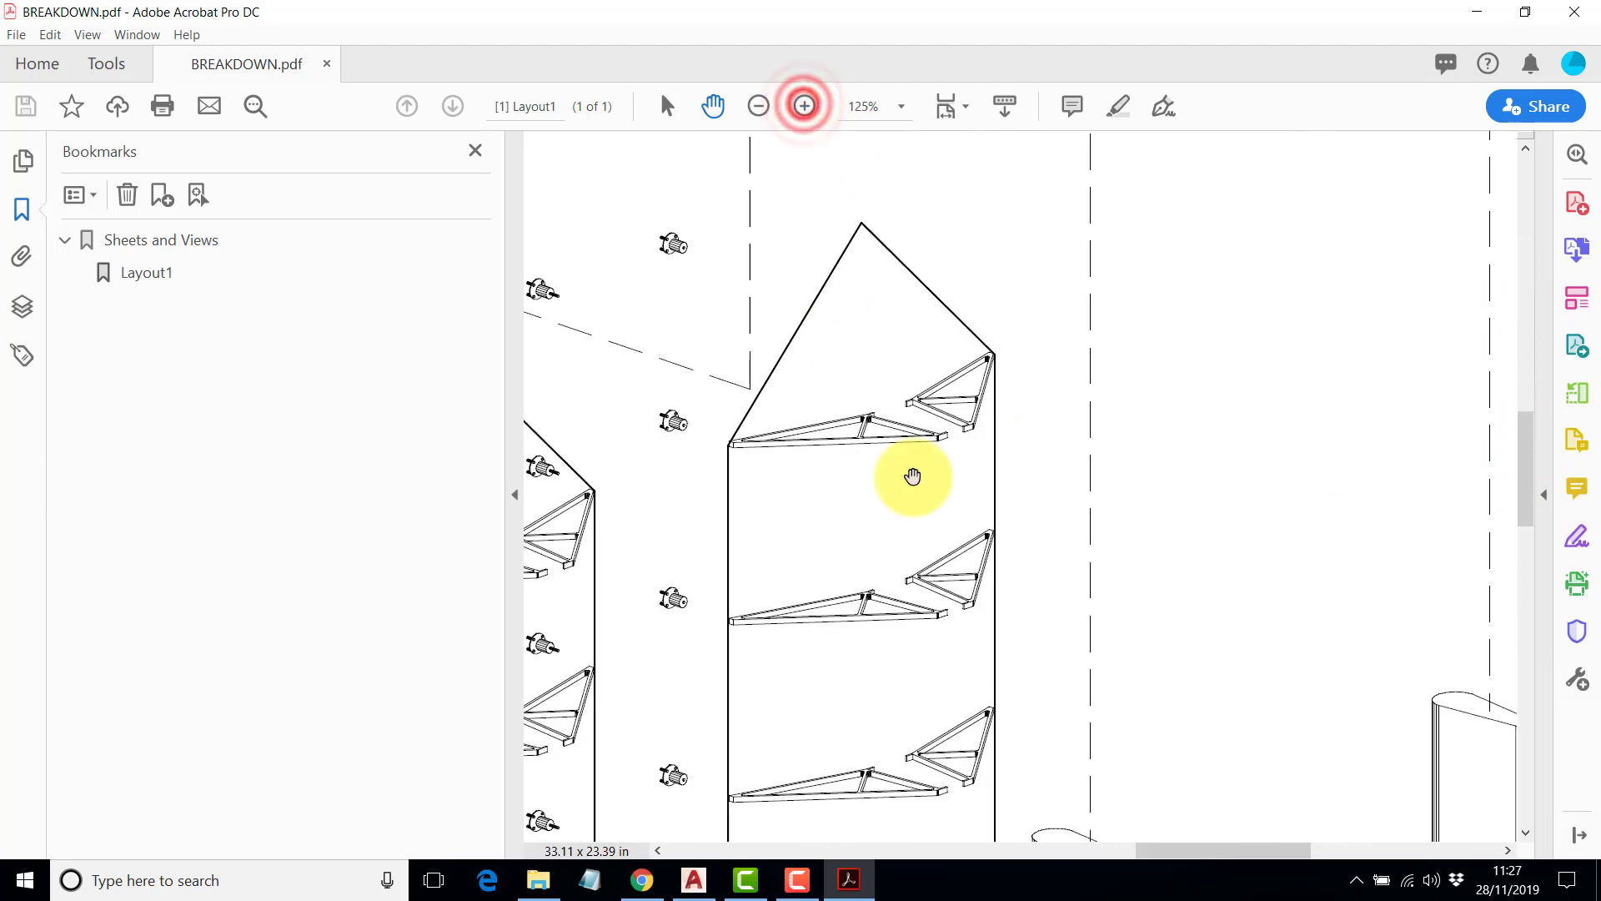
click(1090, 849)
mouse_move(1123, 849)
mouse_down()
mouse_move(1080, 847)
mouse_move(1456, 834)
mouse_move(1104, 811)
mouse_move(984, 846)
mouse_move(926, 844)
mouse_up()
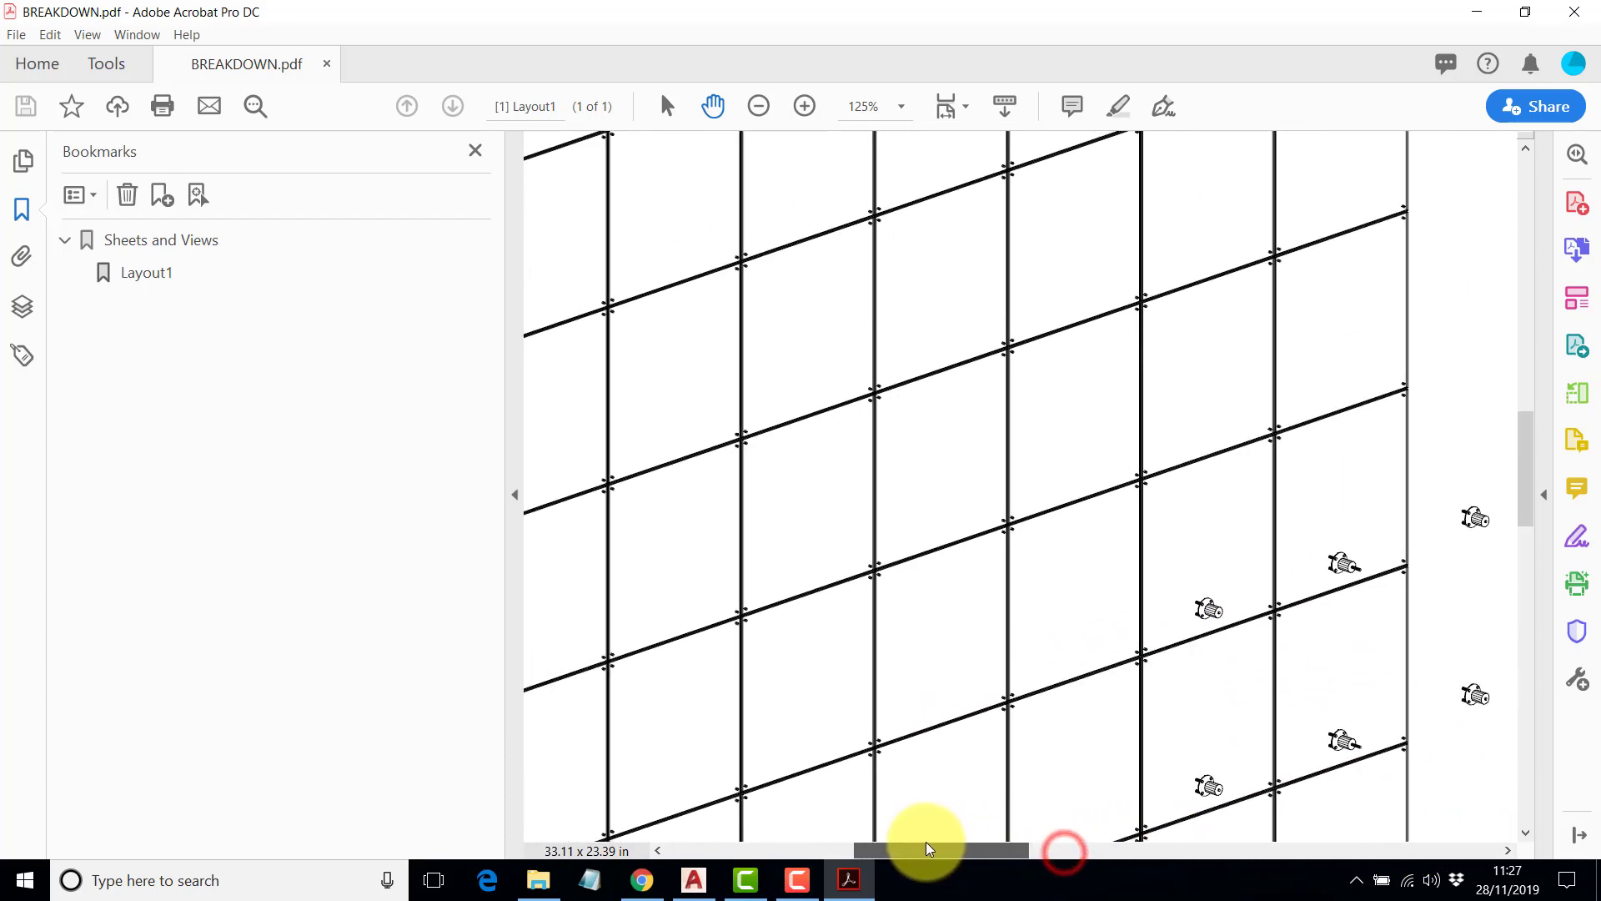
Examine the glazing grid's lines and the fittings at a grid crossing at up to 1200% magnification.
click(805, 106)
click(806, 106)
click(806, 106)
click(806, 106)
click(805, 106)
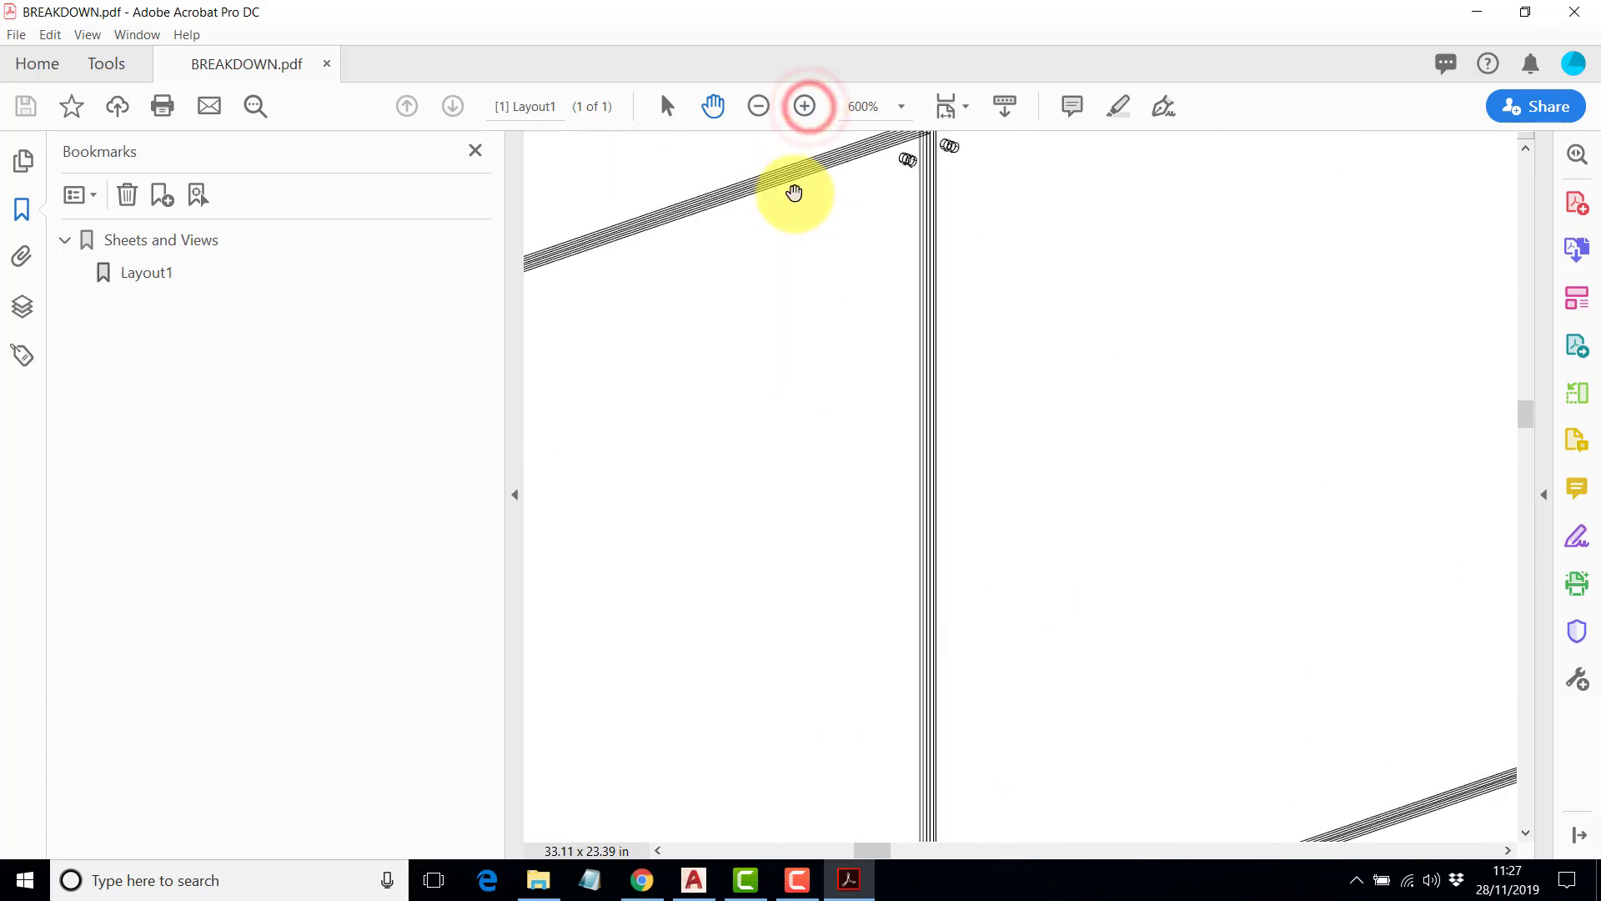
mouse_move(1524, 414)
mouse_down()
mouse_move(1518, 441)
mouse_move(1519, 420)
mouse_up()
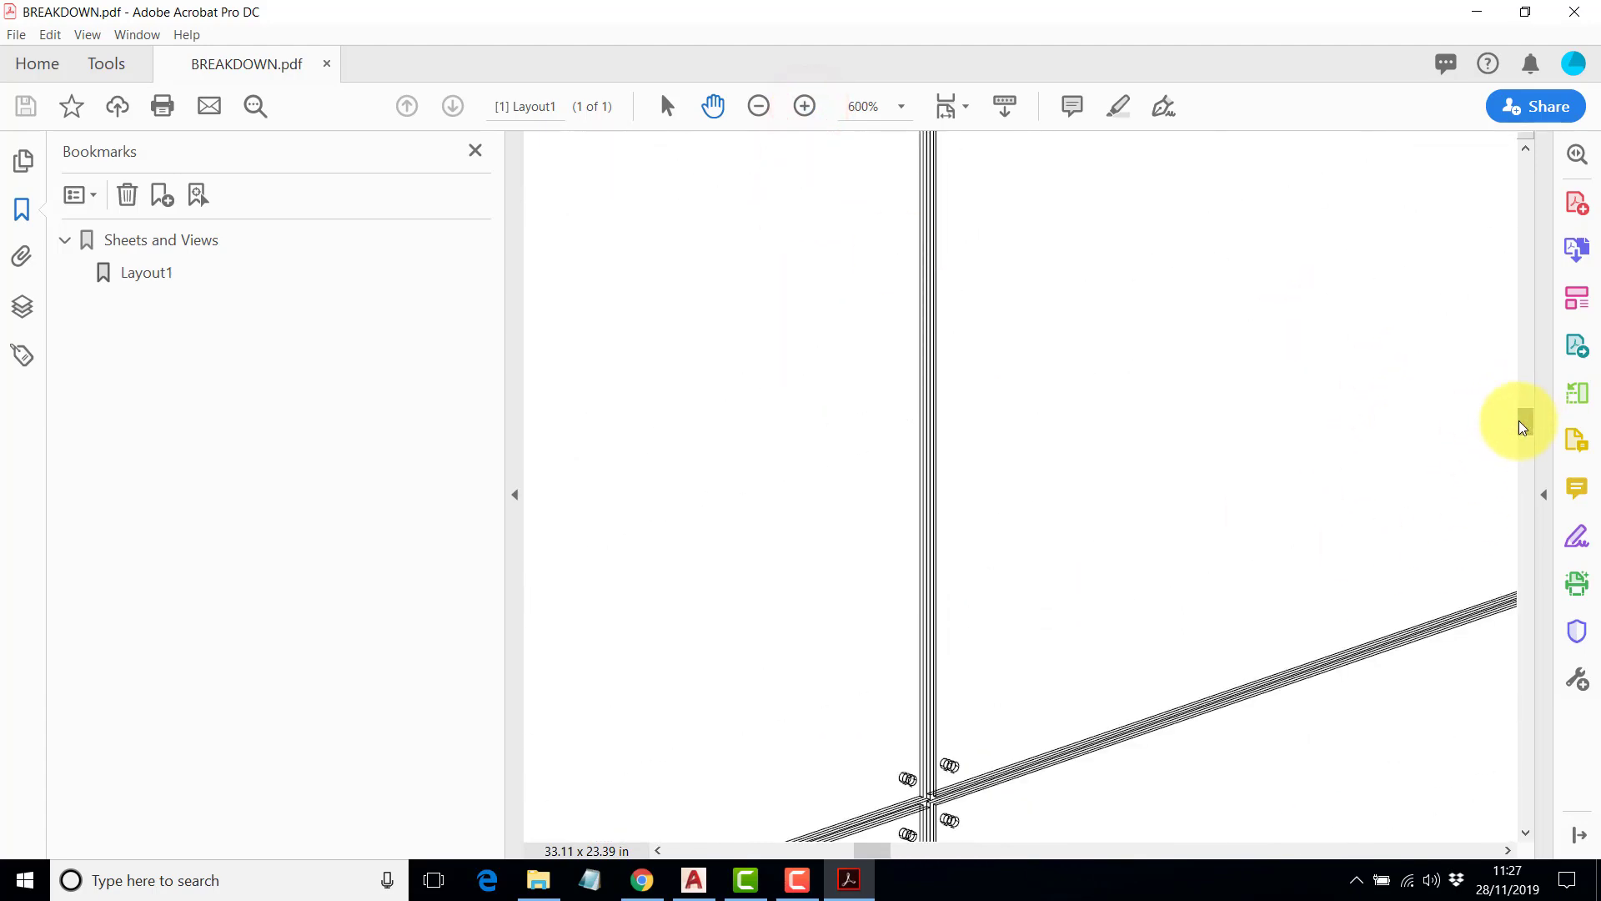
click(804, 106)
drag(1526, 415, 1524, 433)
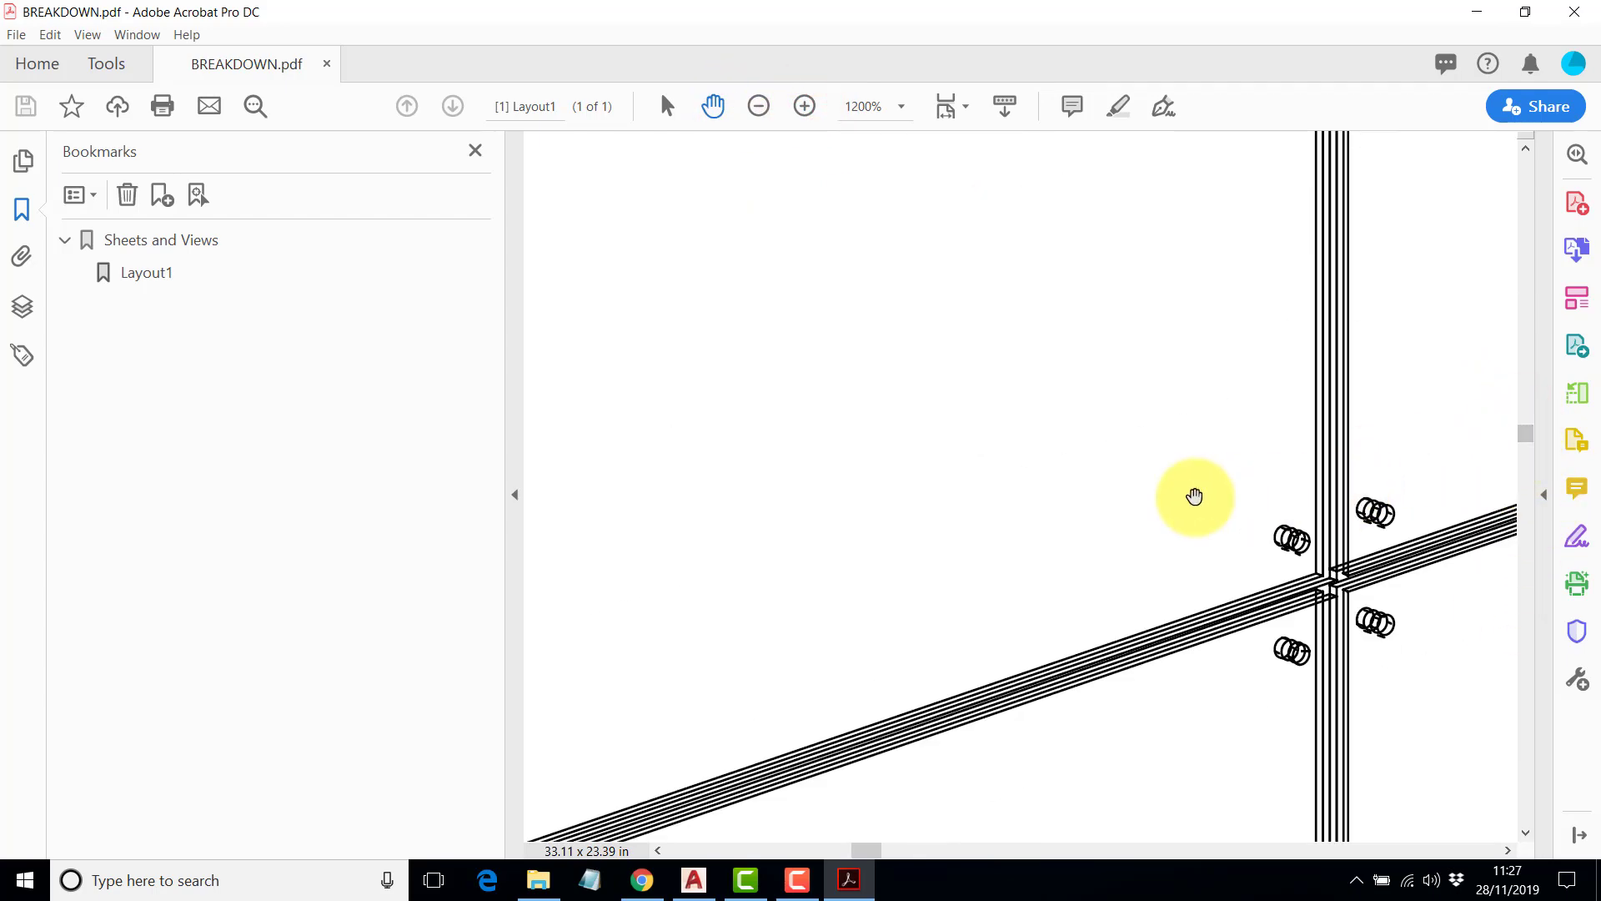
scroll(1126, 417, down, 1)
Review the whole exploded sheet in the PDF at full-page size, and switch back to the AutoCAD layout.
click(759, 106)
click(759, 106)
click(758, 106)
click(758, 106)
click(758, 106)
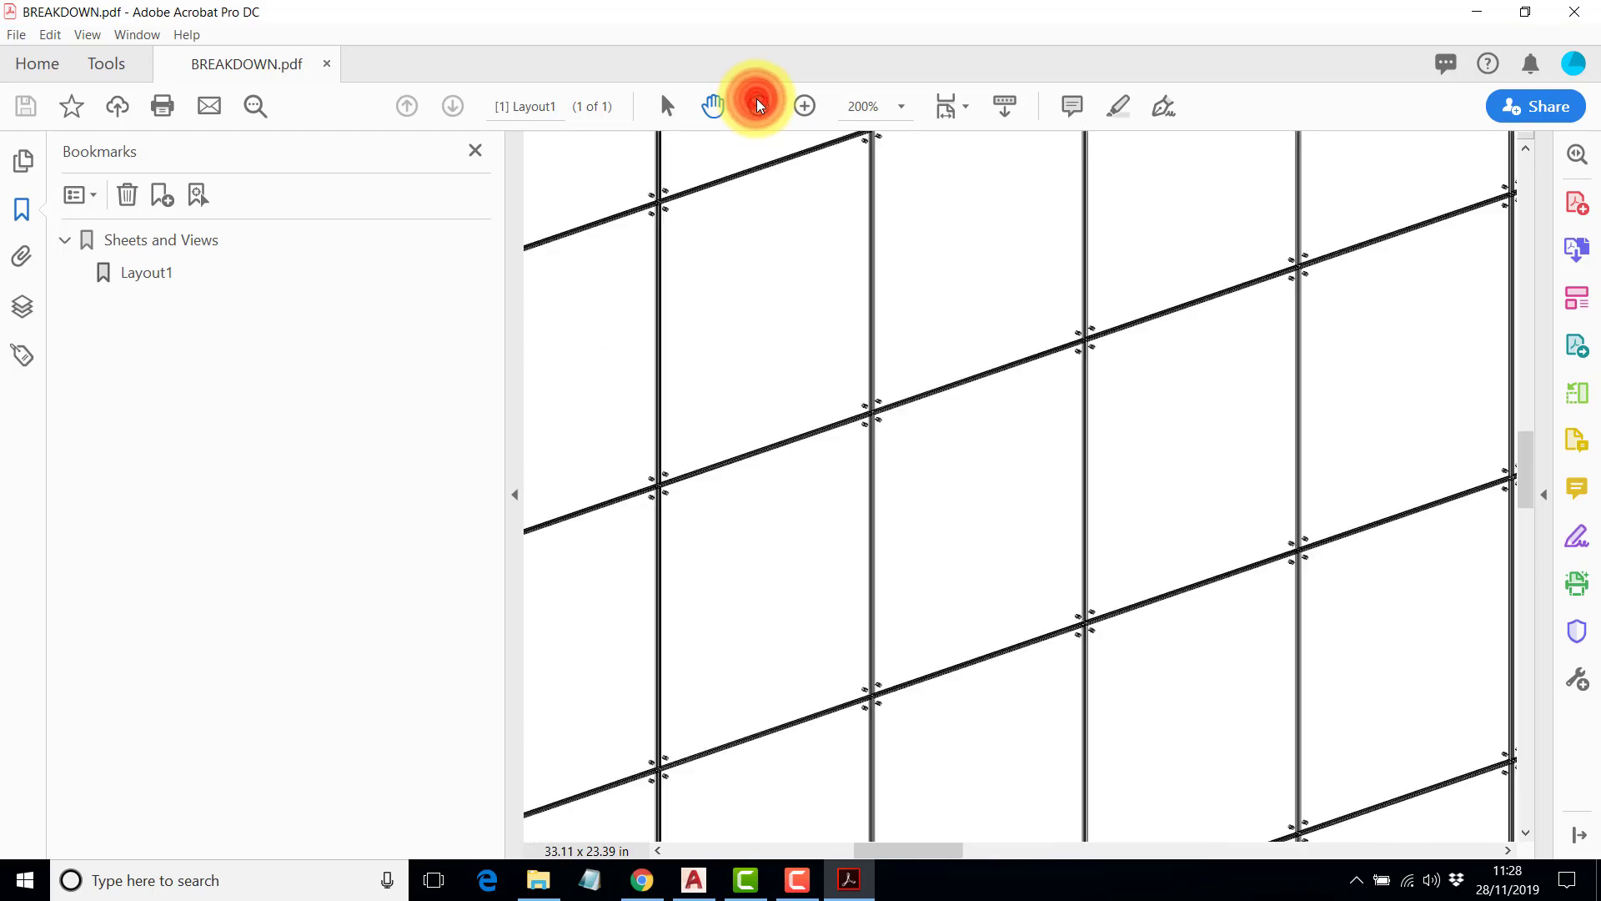
click(757, 103)
click(758, 104)
click(757, 104)
click(757, 103)
click(757, 104)
click(758, 103)
click(757, 103)
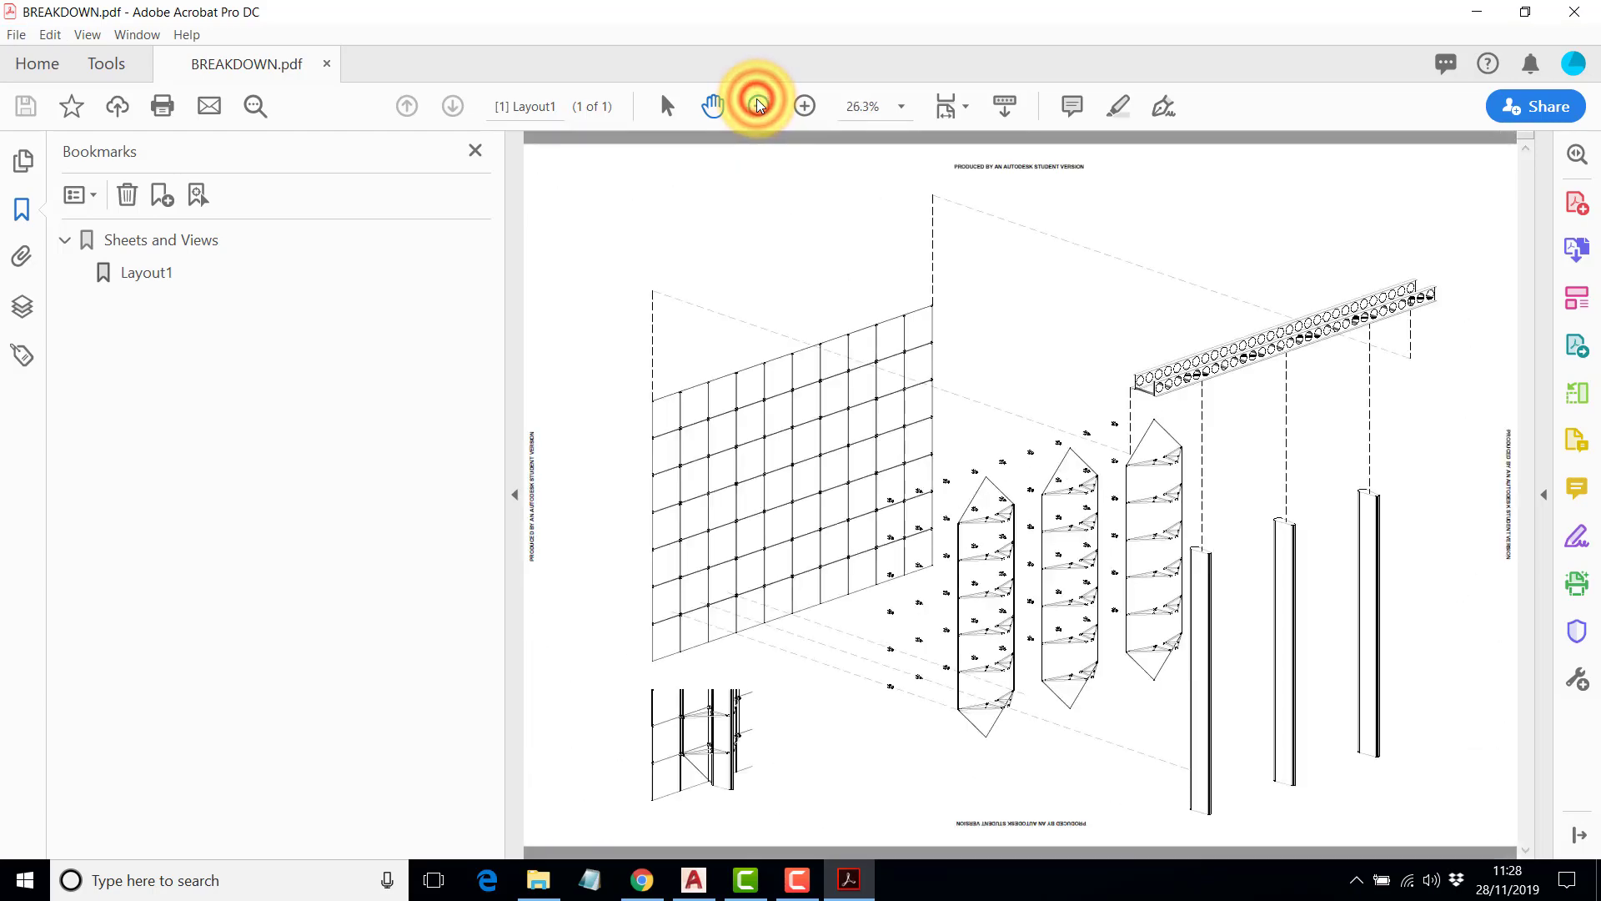
click(757, 103)
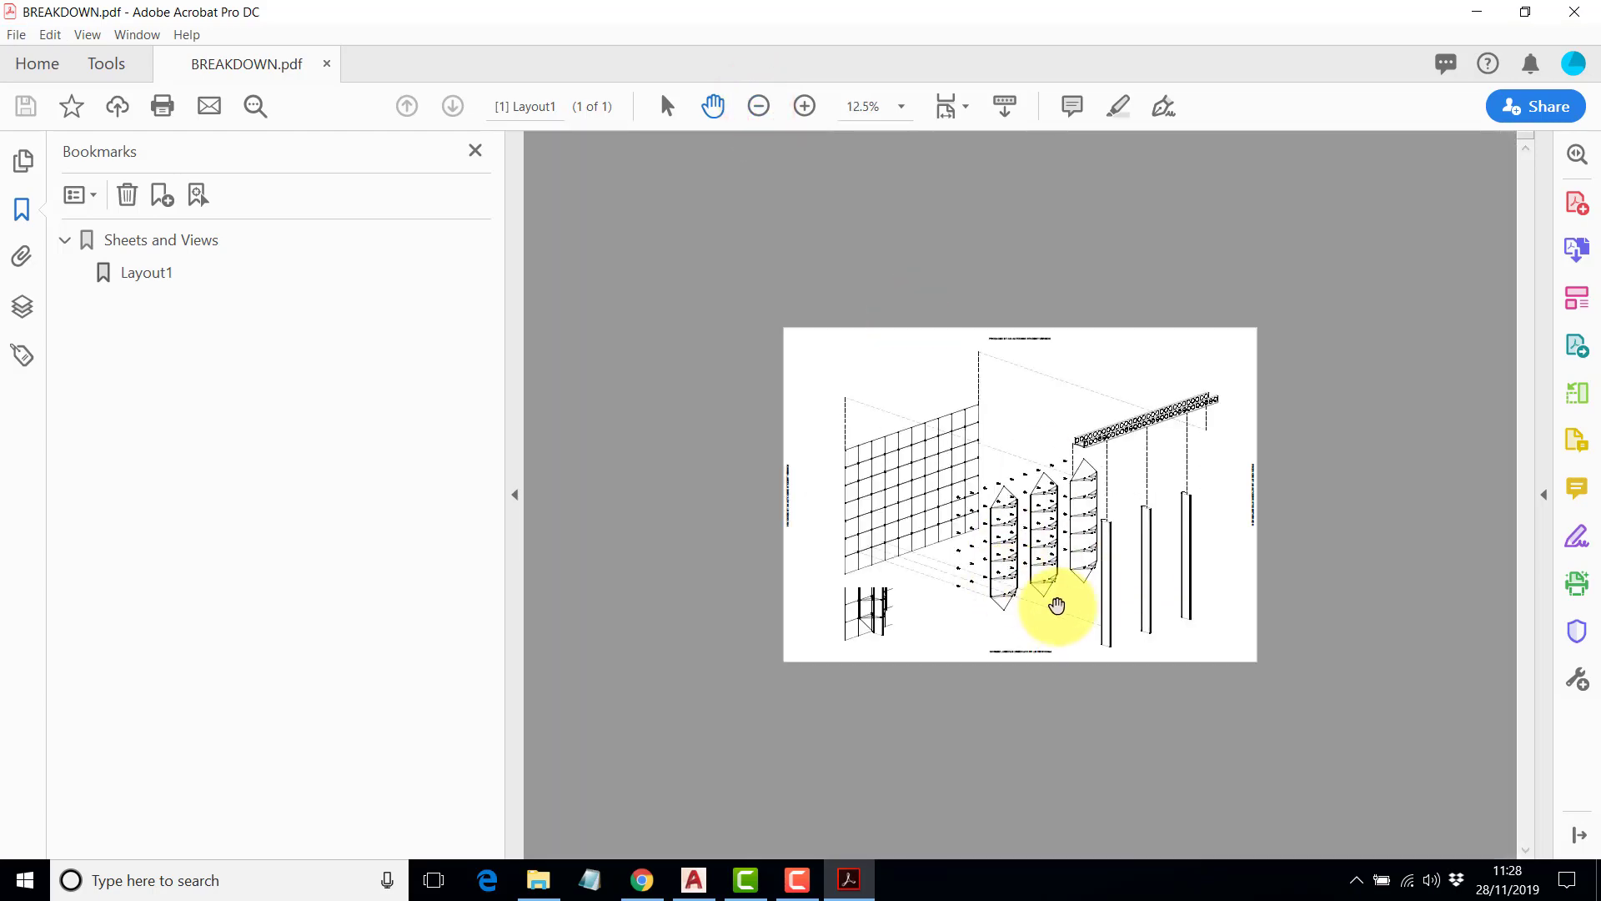
click(806, 106)
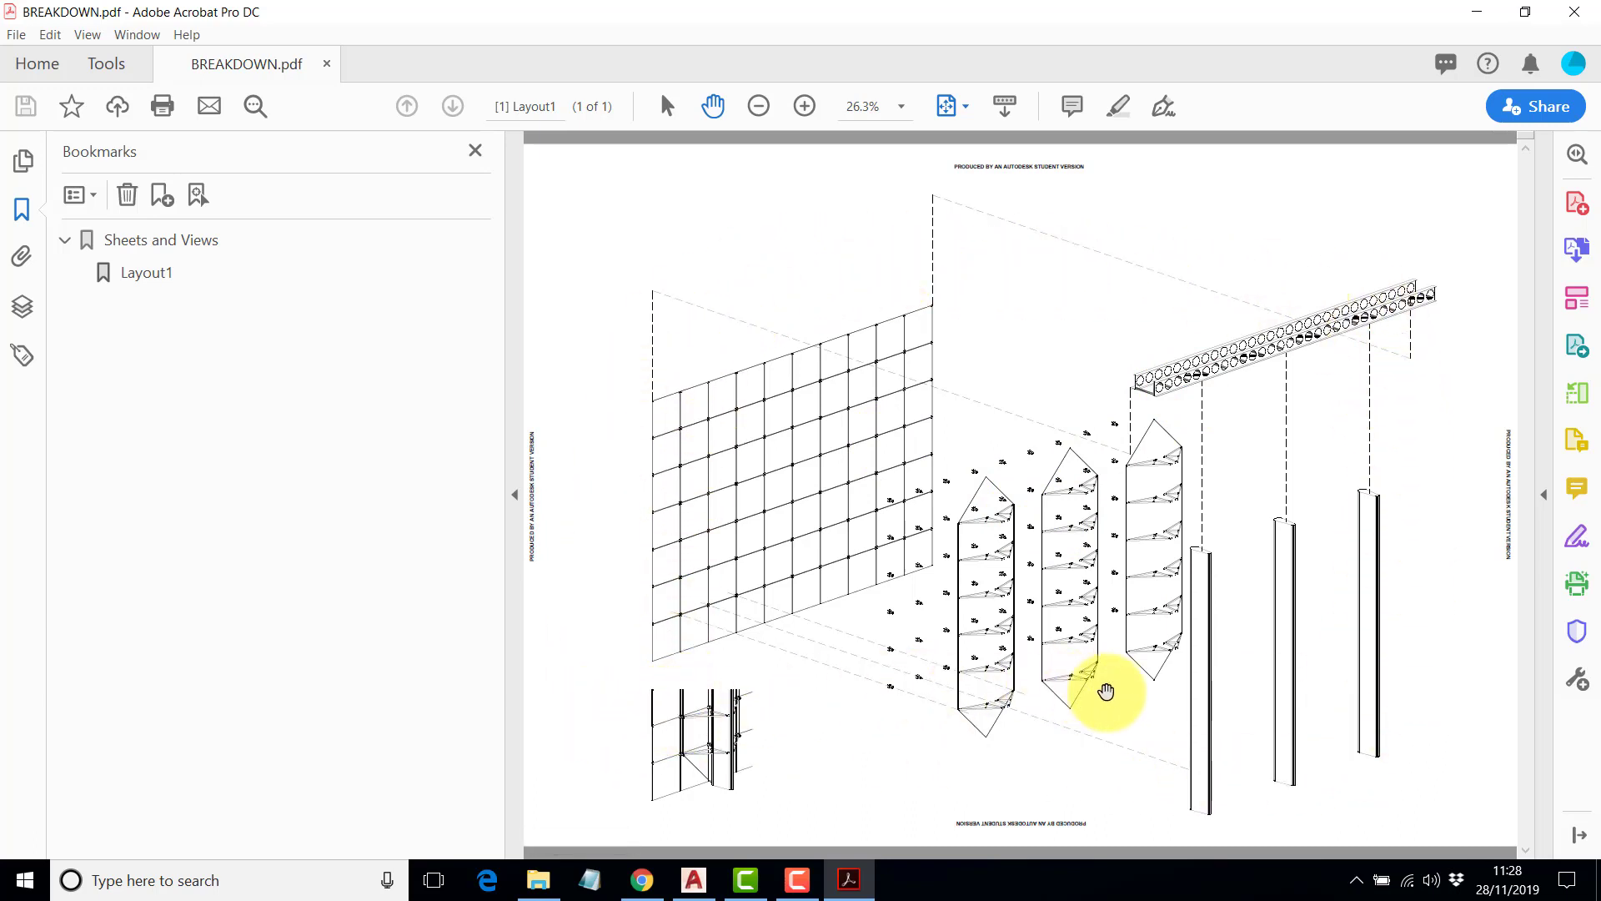
click(694, 880)
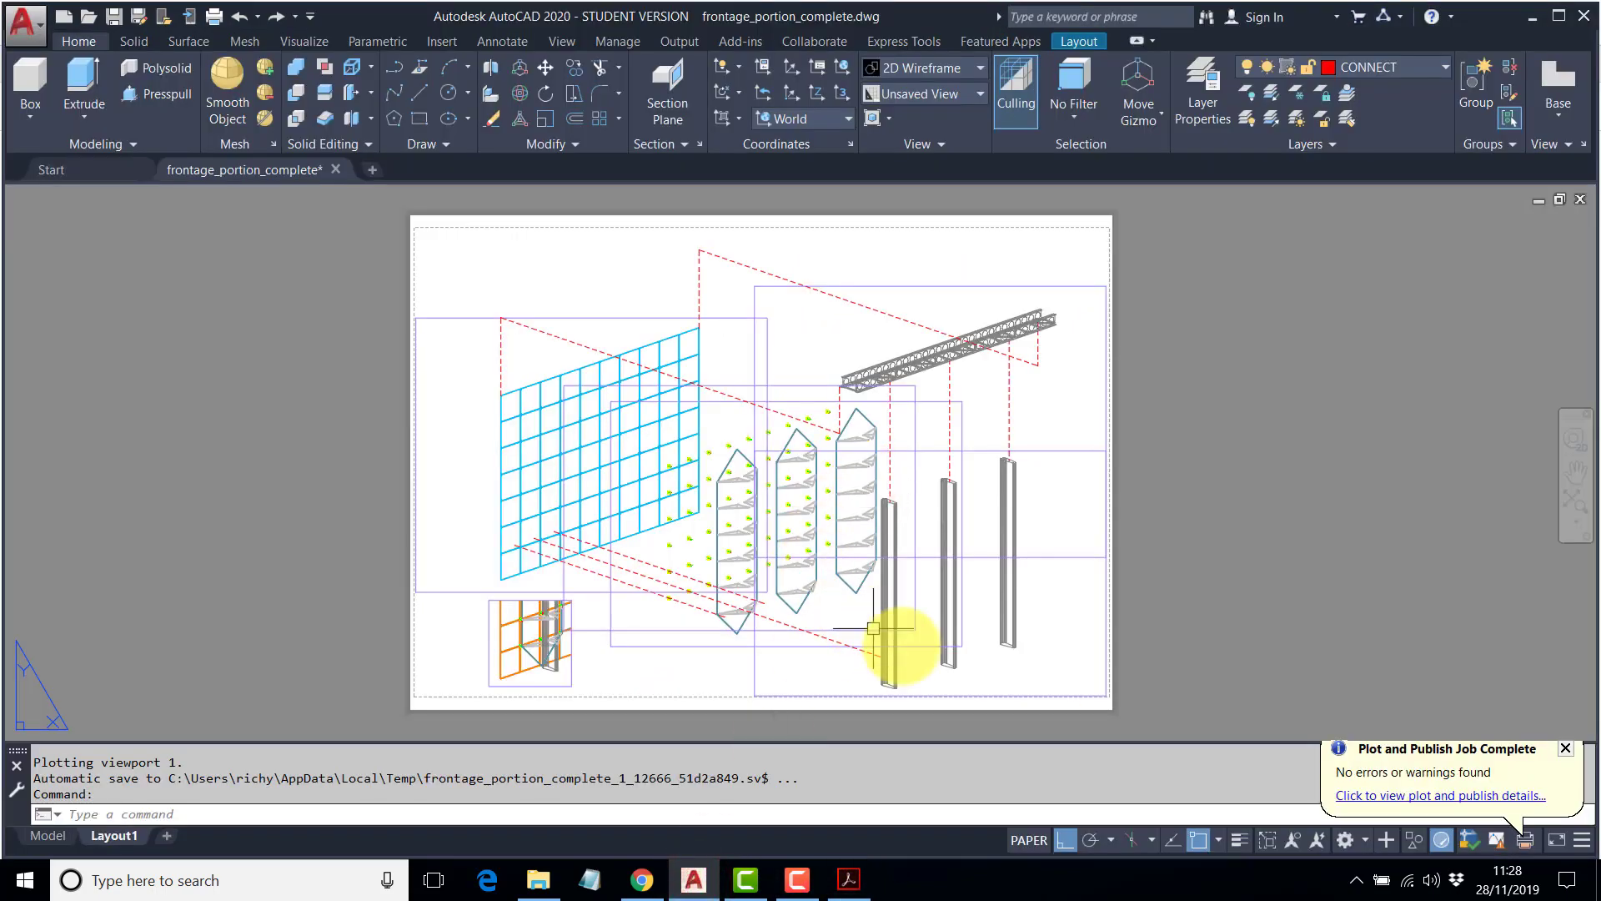